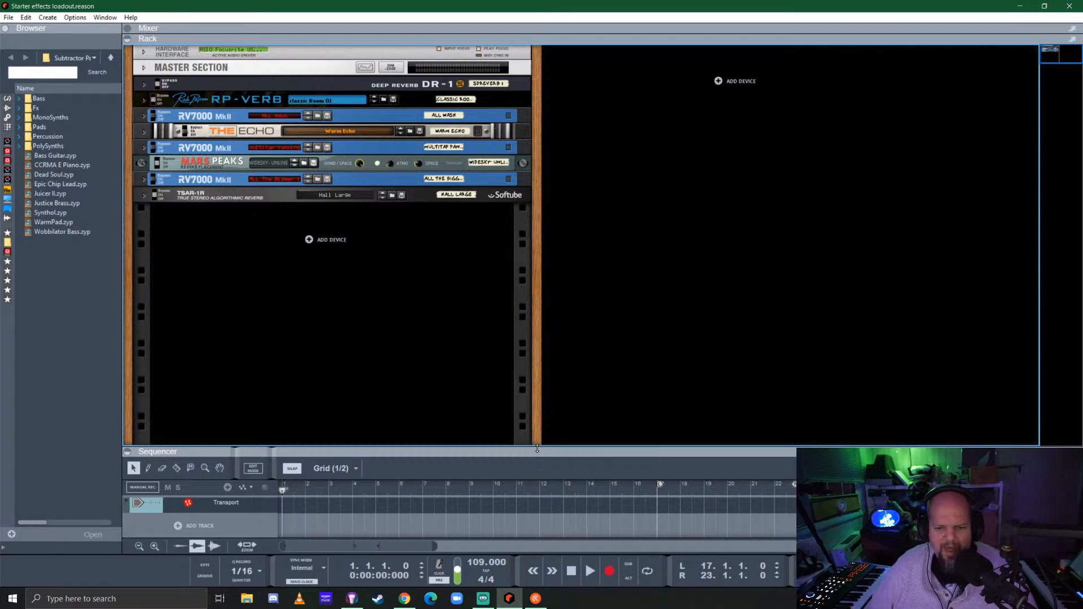
Add a Friktion instrument to the rack from the instrument devices and adjust the height of the sequencer area
{"action": "left_click_drag", "start_coordinate": [535, 447], "coordinate": [570, 375]}
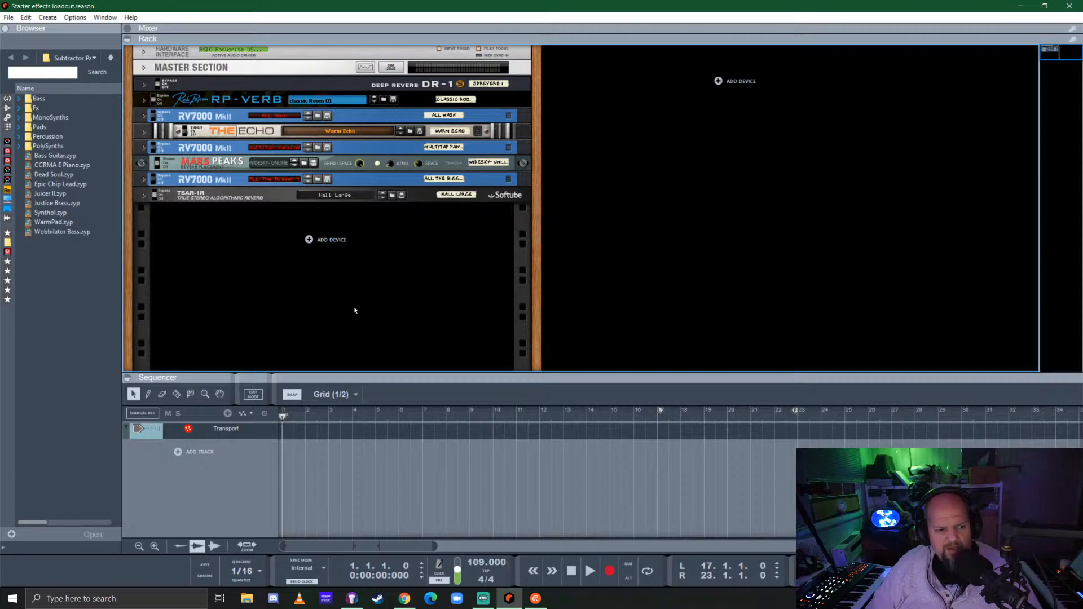
{"action": "left_click", "coordinate": [7, 98]}
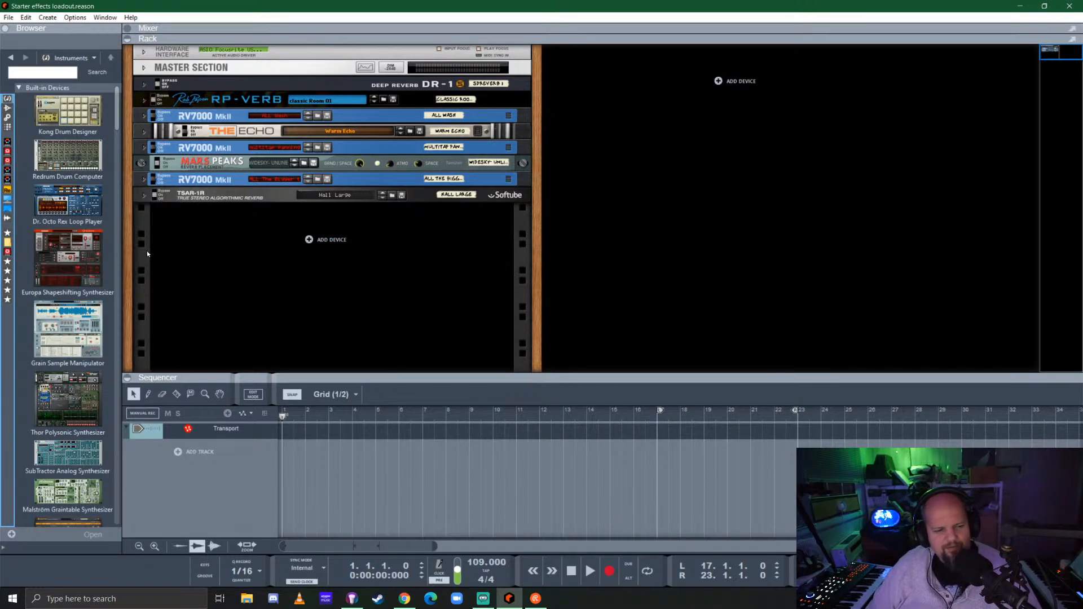
{"action": "left_click", "coordinate": [90, 247]}
{"action": "scroll", "coordinate": [68, 237], "scroll_direction": "down", "scroll_amount": 10}
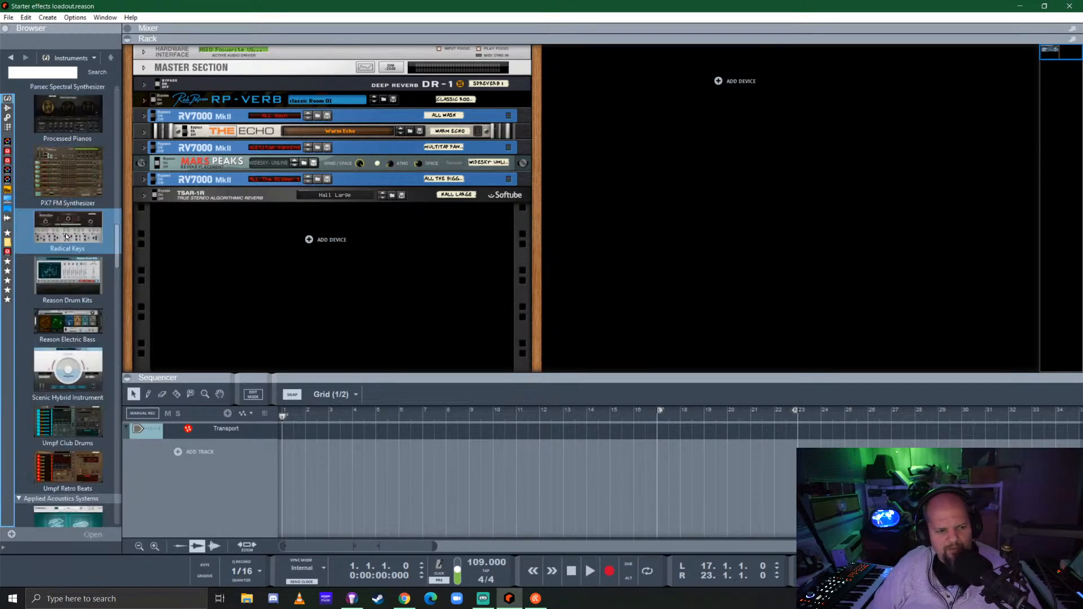
{"action": "scroll", "coordinate": [66, 232], "scroll_direction": "down", "scroll_amount": 15}
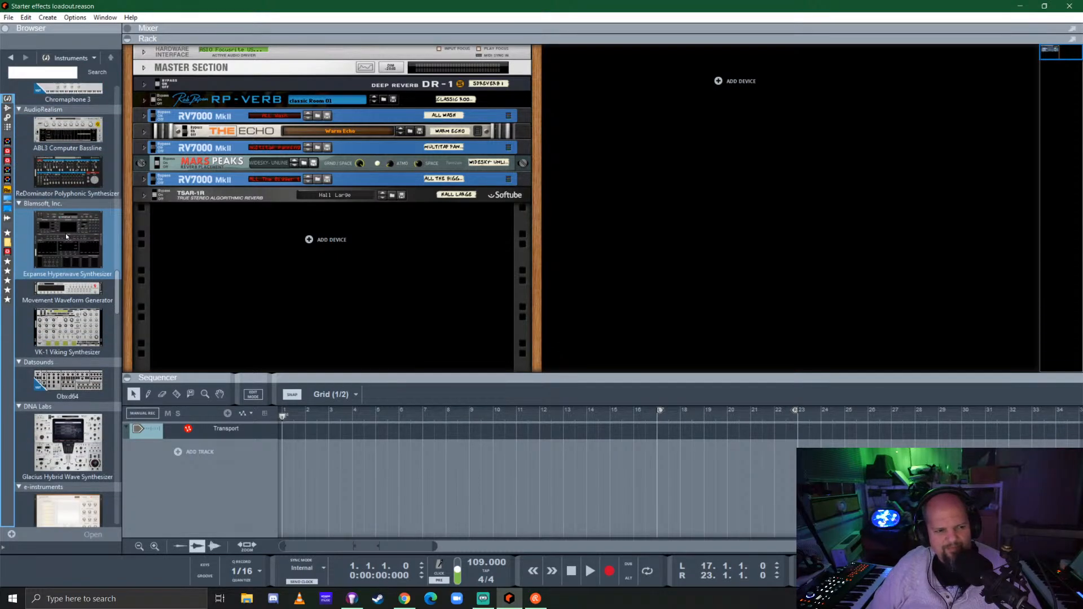
{"action": "scroll", "coordinate": [66, 237], "scroll_direction": "down", "scroll_amount": 5}
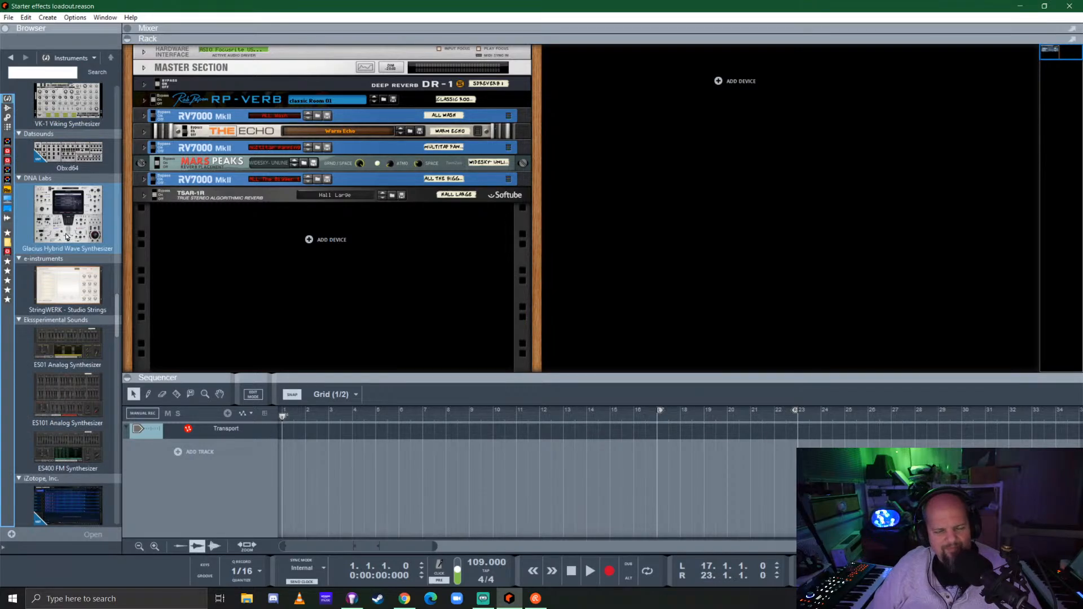
{"action": "scroll", "coordinate": [89, 232], "scroll_direction": "up", "scroll_amount": 20}
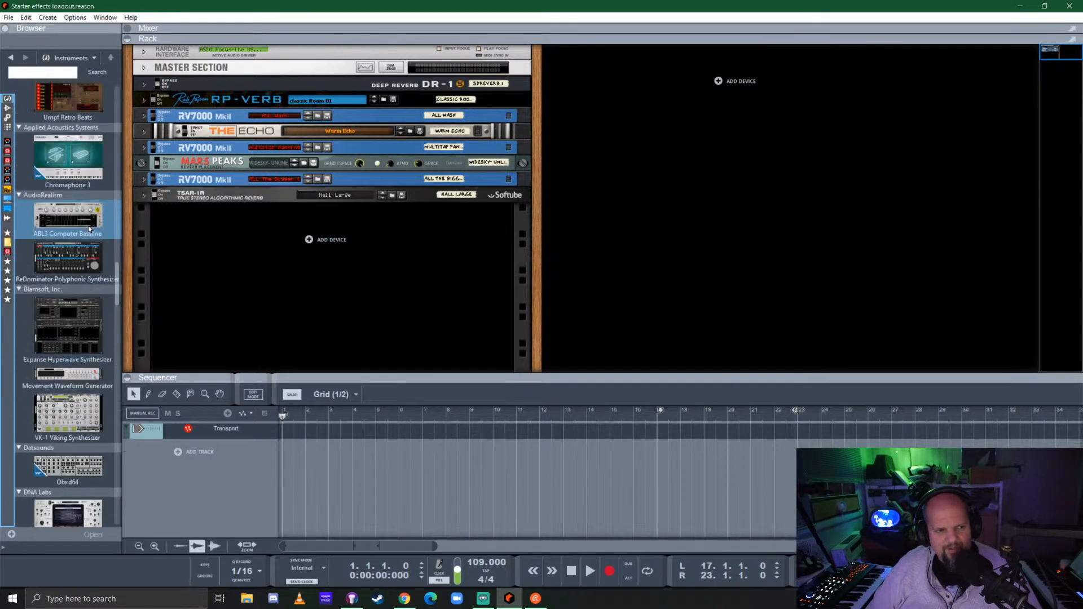
{"action": "scroll", "coordinate": [88, 227], "scroll_direction": "up", "scroll_amount": 8}
{"action": "left_click_drag", "start_coordinate": [68, 265], "coordinate": [327, 277]}
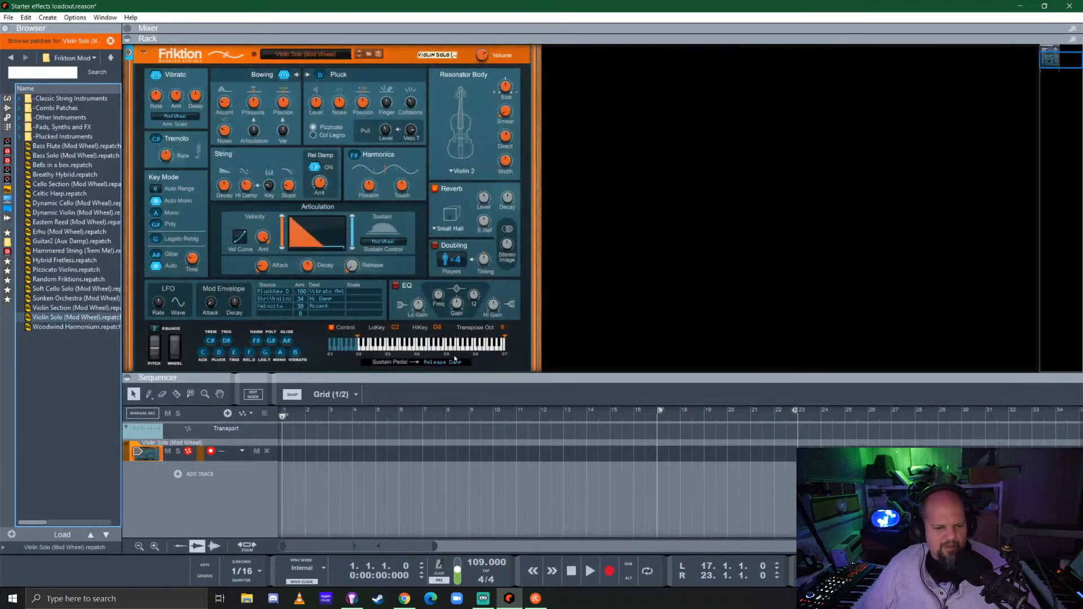
{"action": "left_click_drag", "start_coordinate": [635, 377], "coordinate": [636, 407]}
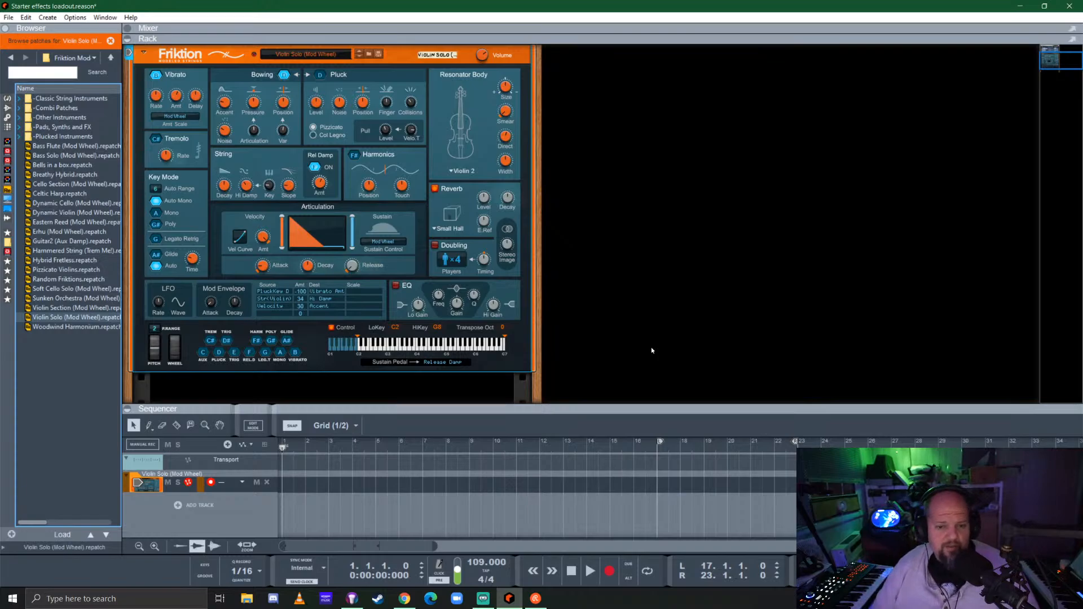
Attach the Lectric Panda Evolution Sequencer player to the Friktion violin device
{"action": "left_click", "coordinate": [8, 127]}
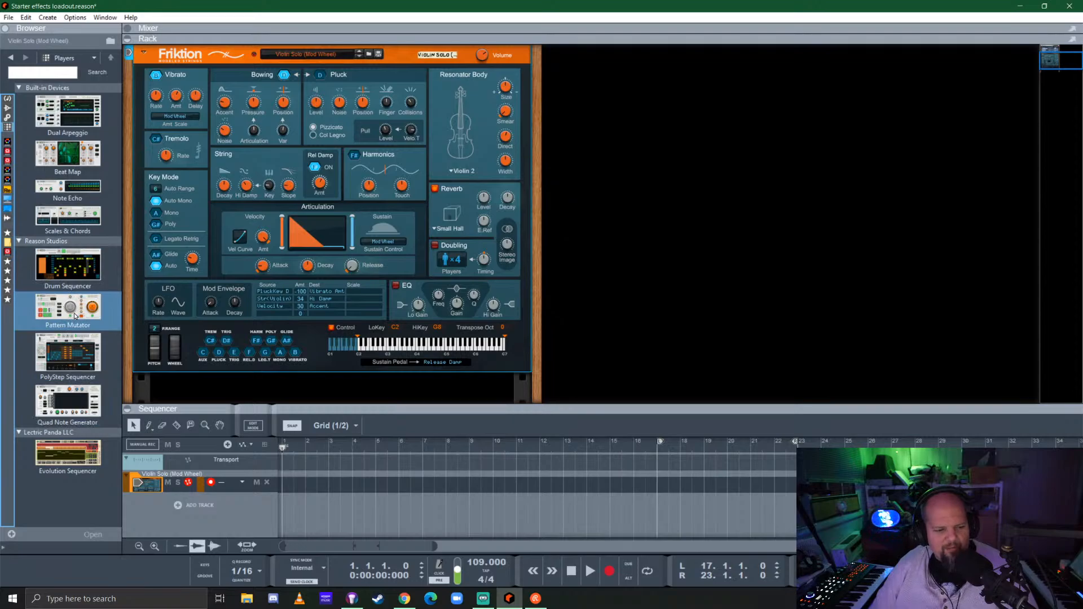
{"action": "left_click_drag", "start_coordinate": [68, 454], "coordinate": [310, 235]}
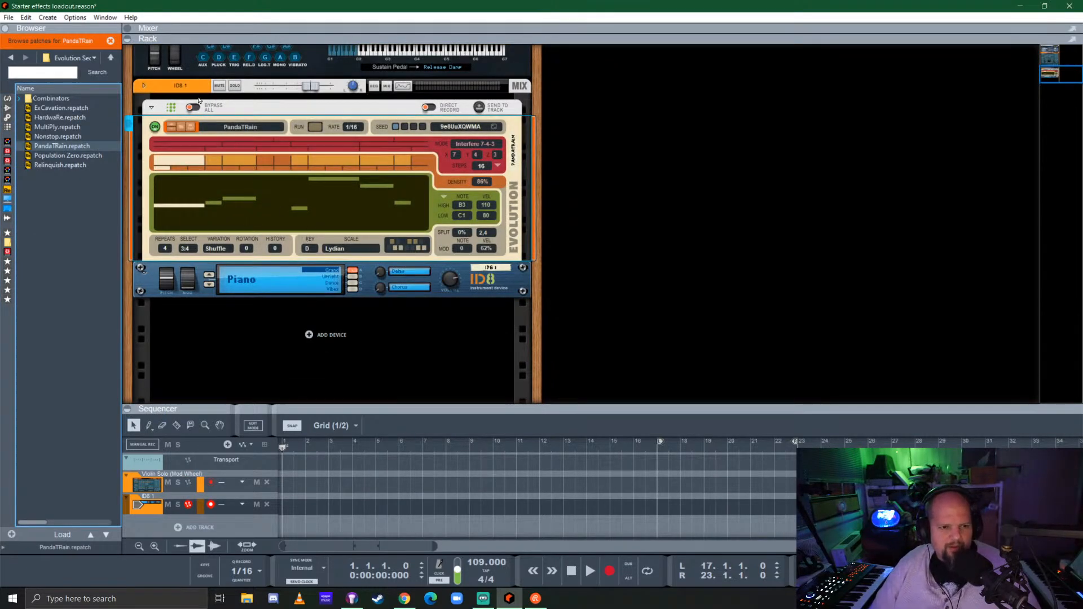
{"action": "key", "text": "ctrl+z"}
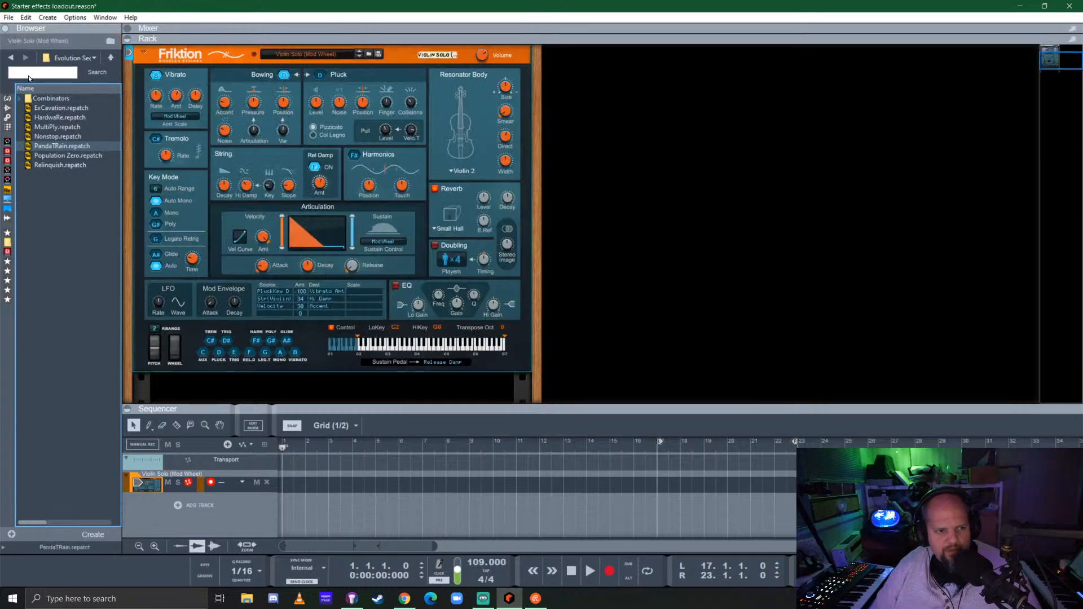
{"action": "left_click", "coordinate": [8, 58]}
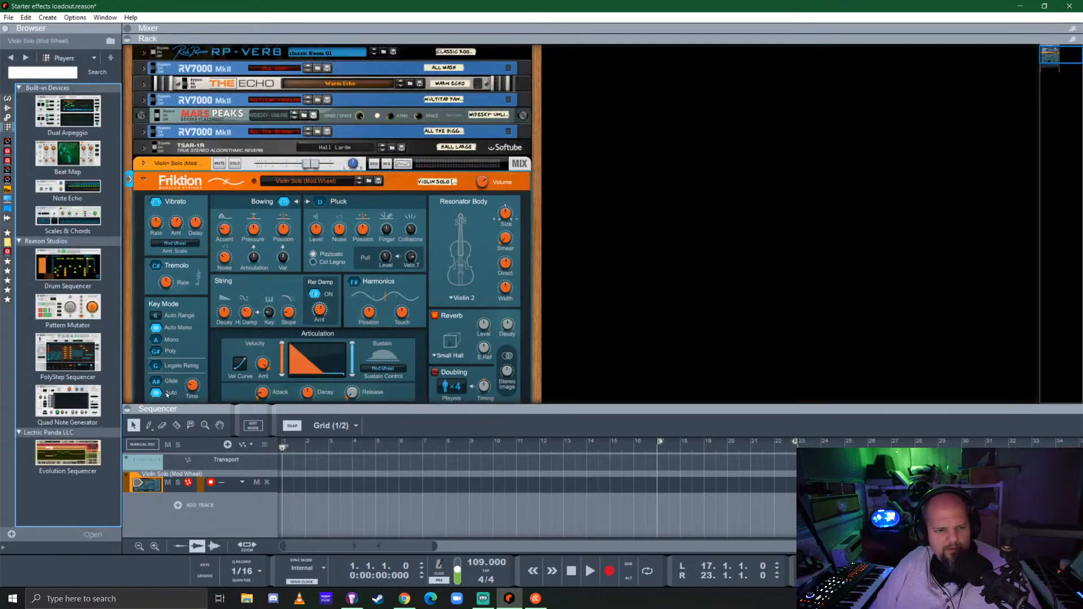
{"action": "left_click_drag", "start_coordinate": [62, 463], "coordinate": [288, 172]}
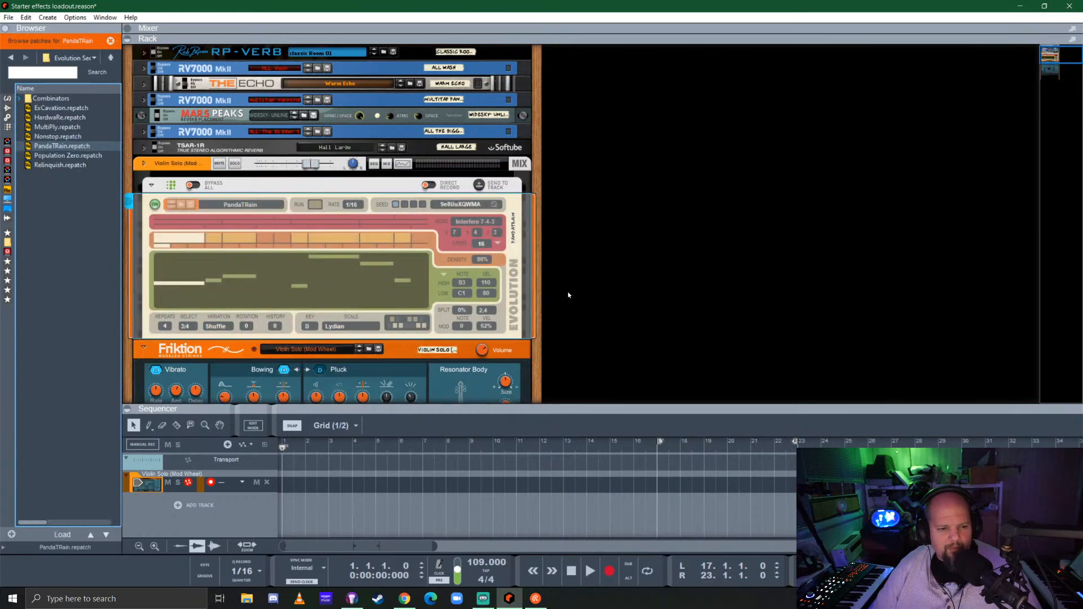
Edit the Evolution player's scale notes to form a custom scale and set the key to E
{"action": "left_click", "coordinate": [395, 325]}
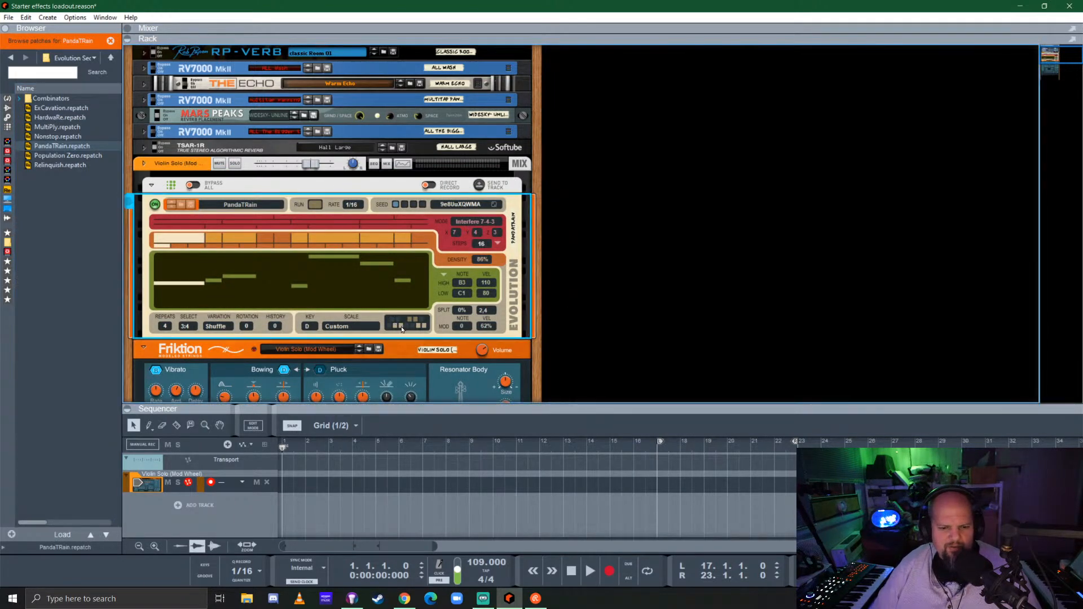
{"action": "left_click", "coordinate": [396, 326]}
{"action": "left_click", "coordinate": [401, 326]}
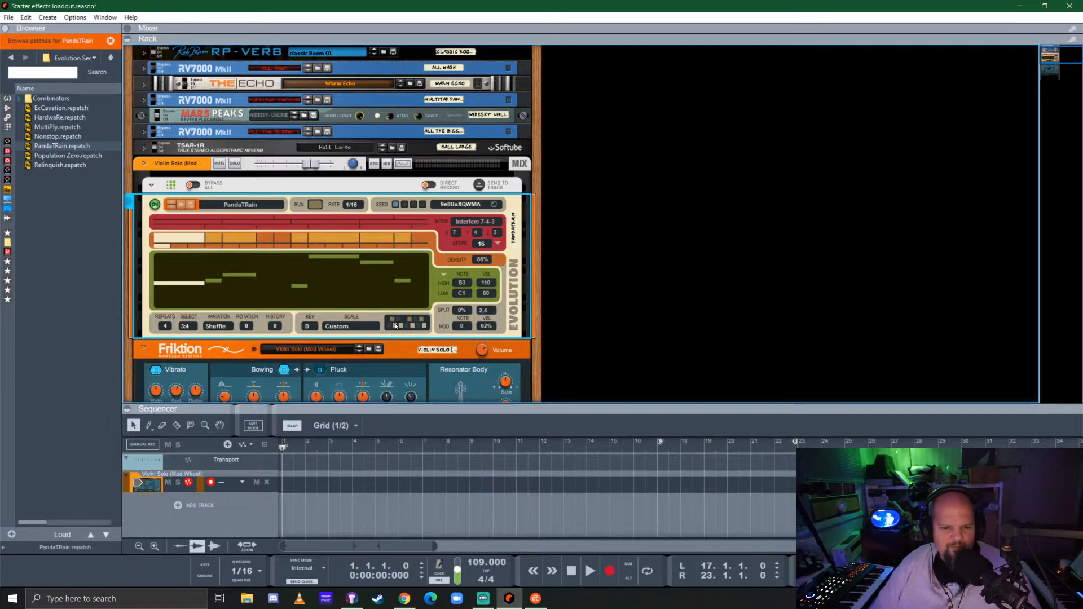
{"action": "left_click", "coordinate": [308, 328]}
{"action": "left_click", "coordinate": [328, 381]}
Set the Evolution player's interference pattern to 7-5-2 and its length to 32 steps
{"action": "left_click", "coordinate": [495, 233]}
{"action": "left_click", "coordinate": [514, 251]}
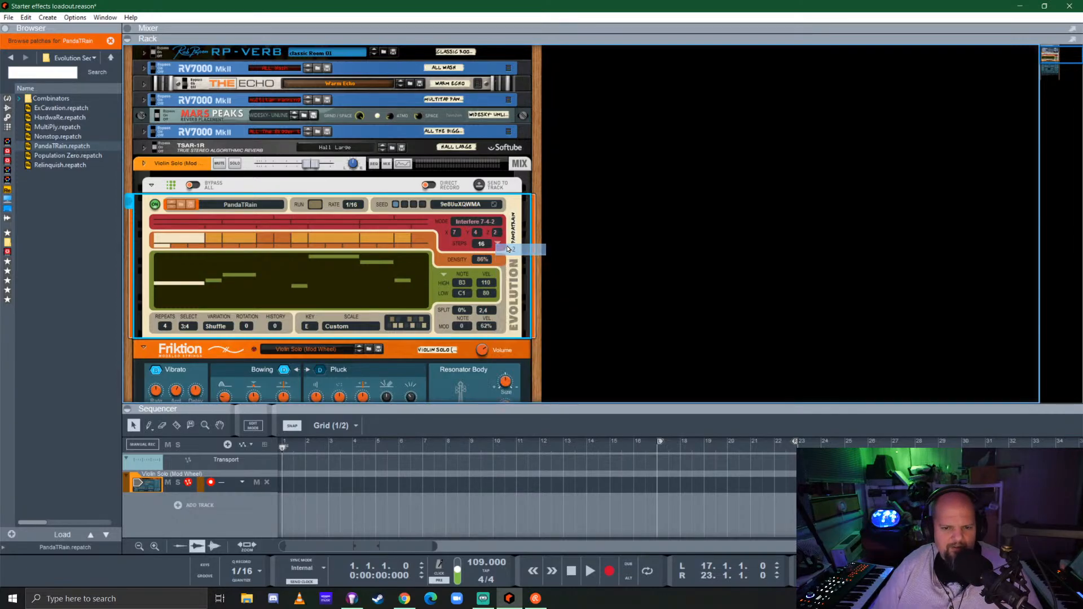
{"action": "left_click", "coordinate": [476, 234]}
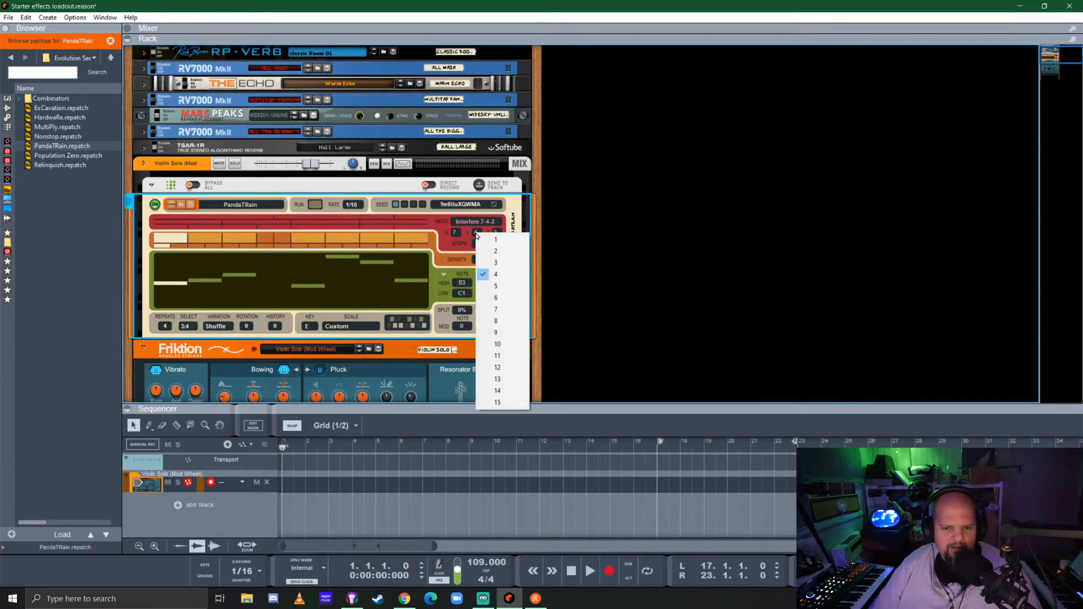
{"action": "left_click", "coordinate": [496, 286]}
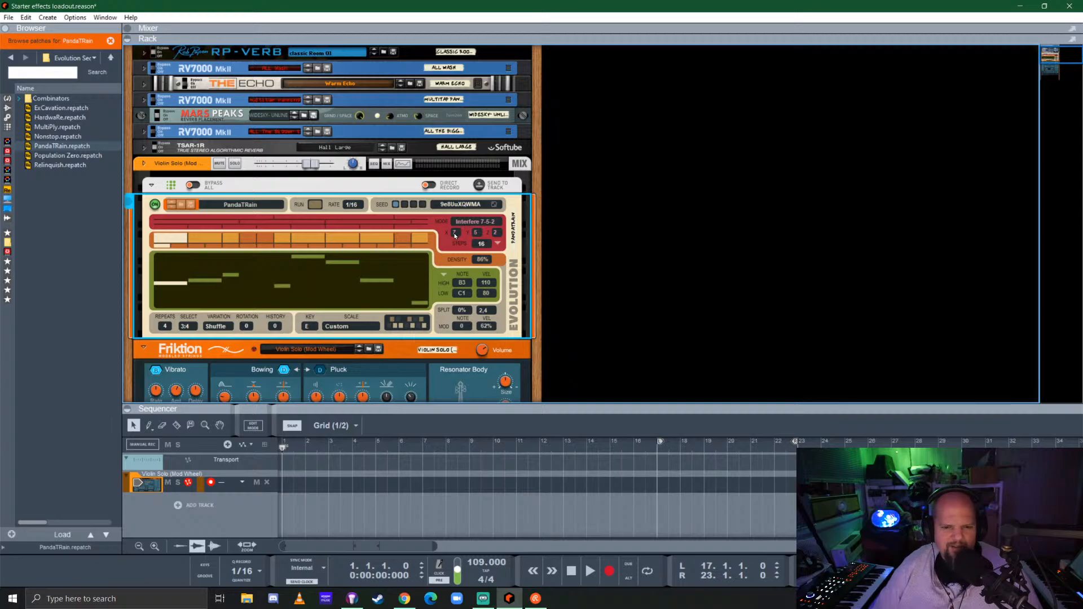
{"action": "left_click", "coordinate": [496, 244]}
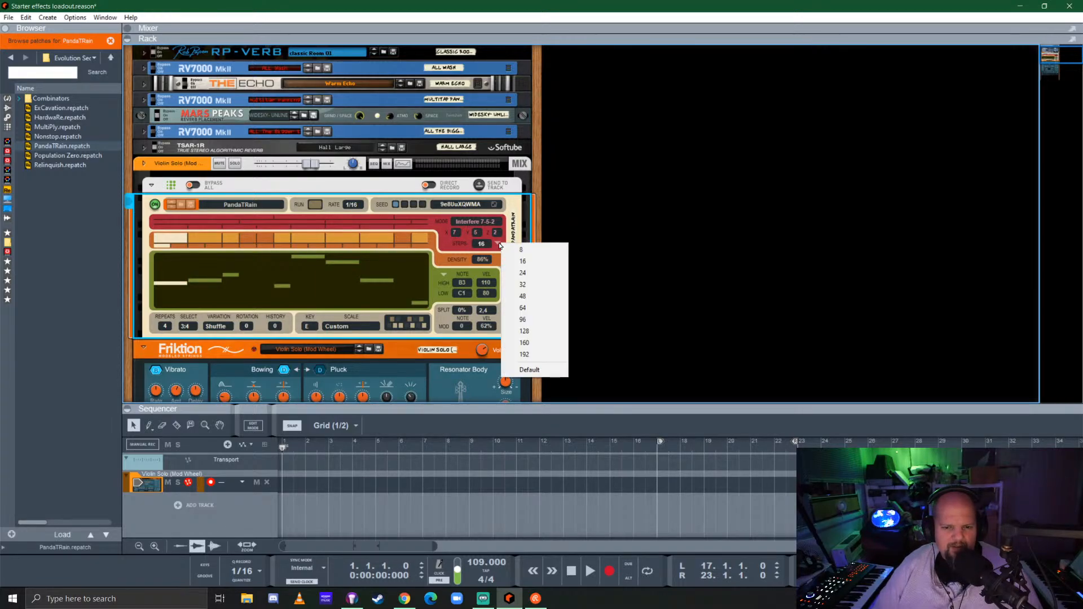
{"action": "left_click", "coordinate": [526, 286]}
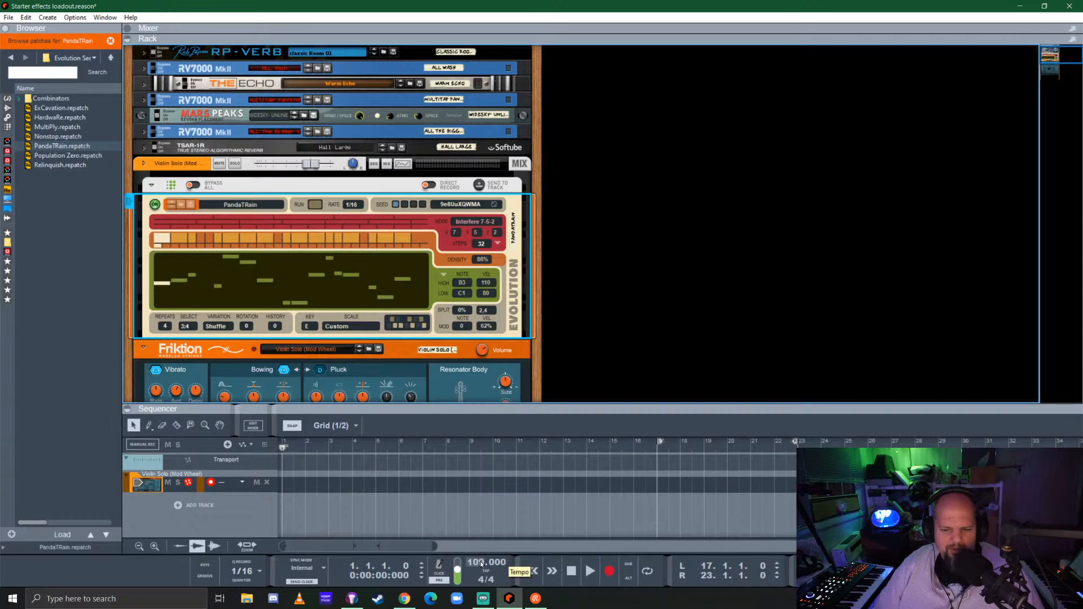
Set the song tempo to 96 BPM and start playback
{"action": "left_click_drag", "start_coordinate": [481, 564], "coordinate": [486, 592]}
{"action": "left_click", "coordinate": [590, 571]}
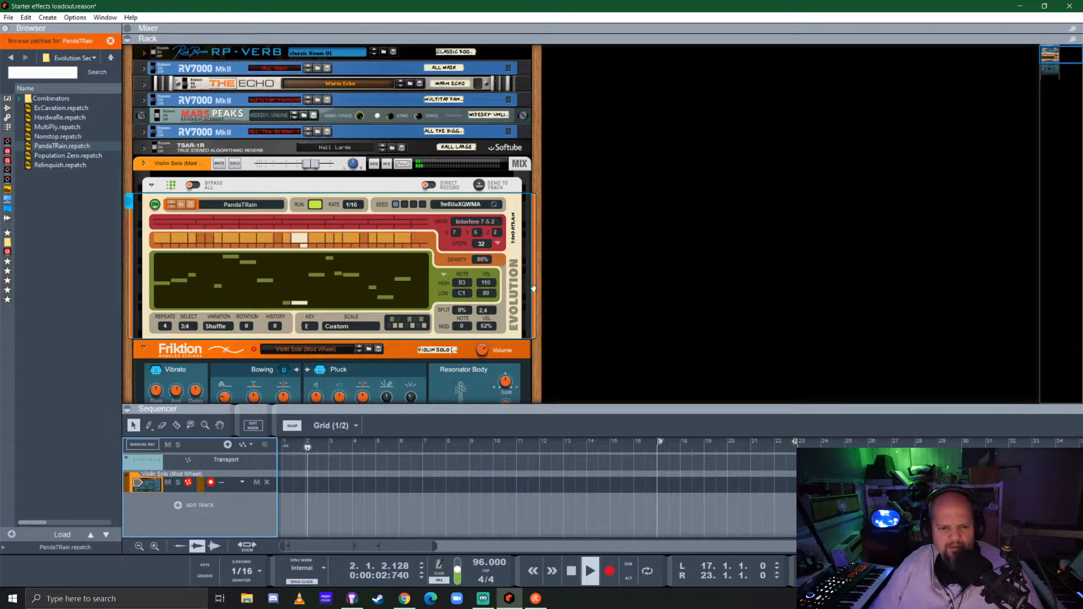
Set the Evolution player's note range to a low of C3 and a high of A4 while listening
{"action": "mouse_move", "coordinate": [464, 294]}
{"action": "left_mouse_down"}
{"action": "mouse_move", "coordinate": [474, 262]}
{"action": "mouse_move", "coordinate": [468, 292]}
{"action": "left_mouse_up"}
{"action": "scroll", "coordinate": [465, 290], "scroll_direction": "down", "scroll_amount": 3}
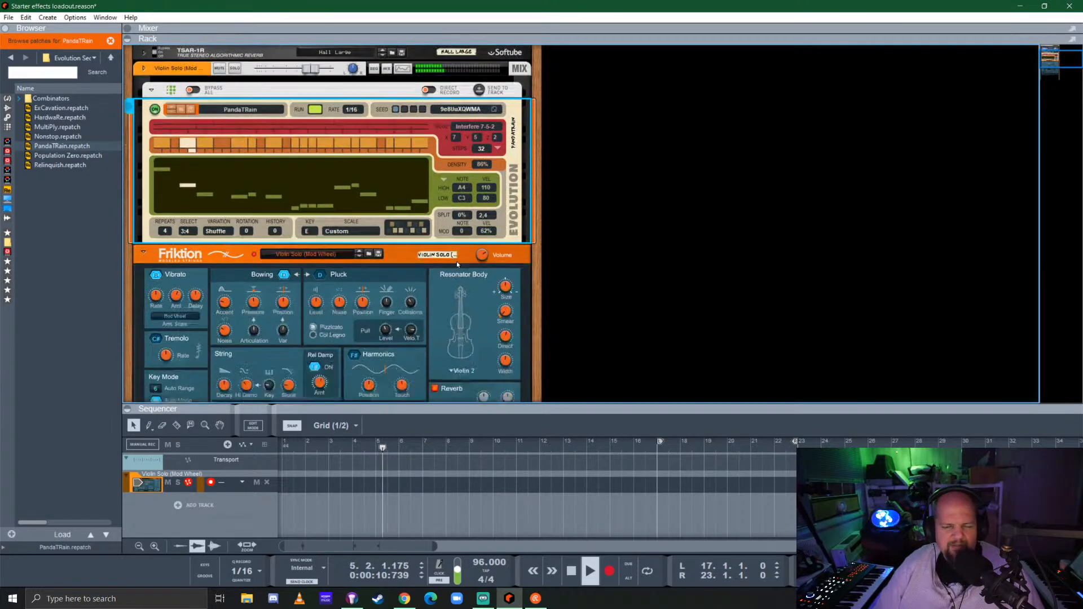
{"action": "left_click_drag", "start_coordinate": [484, 224], "coordinate": [491, 200]}
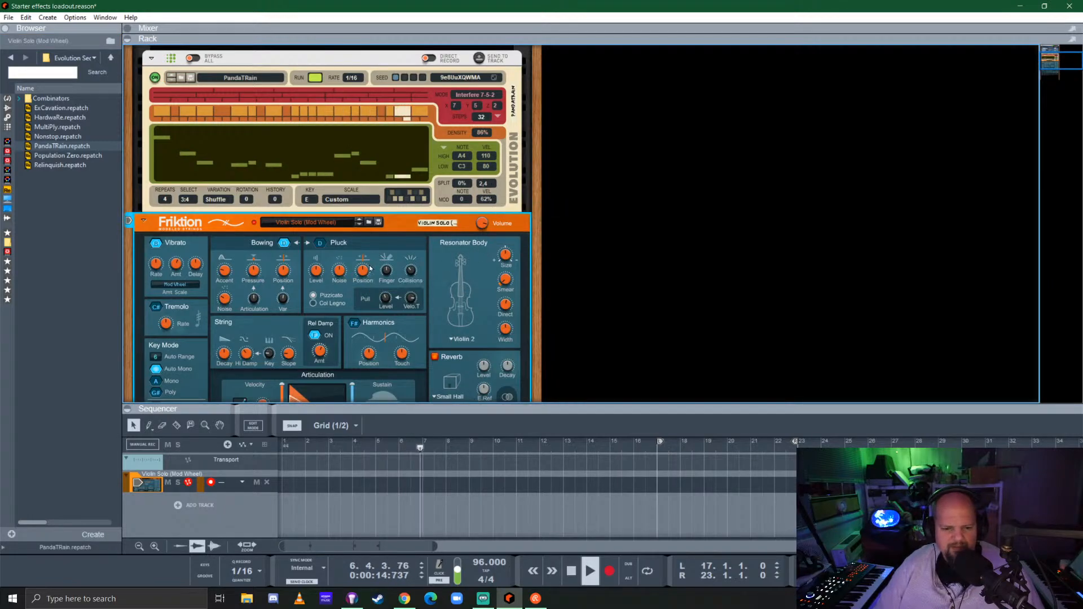
{"action": "scroll", "coordinate": [424, 288], "scroll_direction": "down", "scroll_amount": 4}
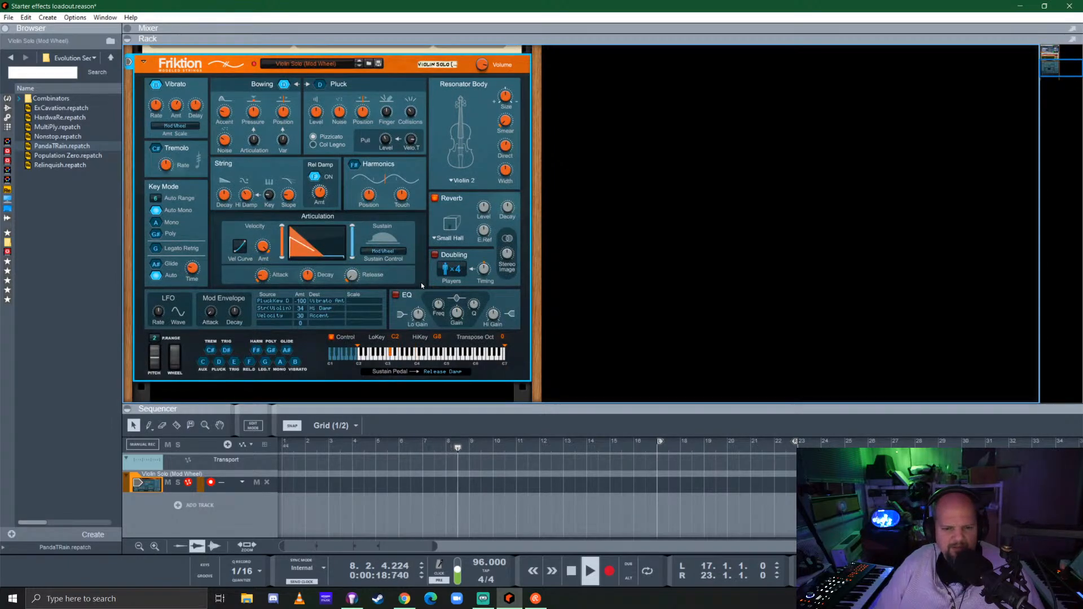
{"action": "scroll", "coordinate": [422, 284], "scroll_direction": "up", "scroll_amount": 8}
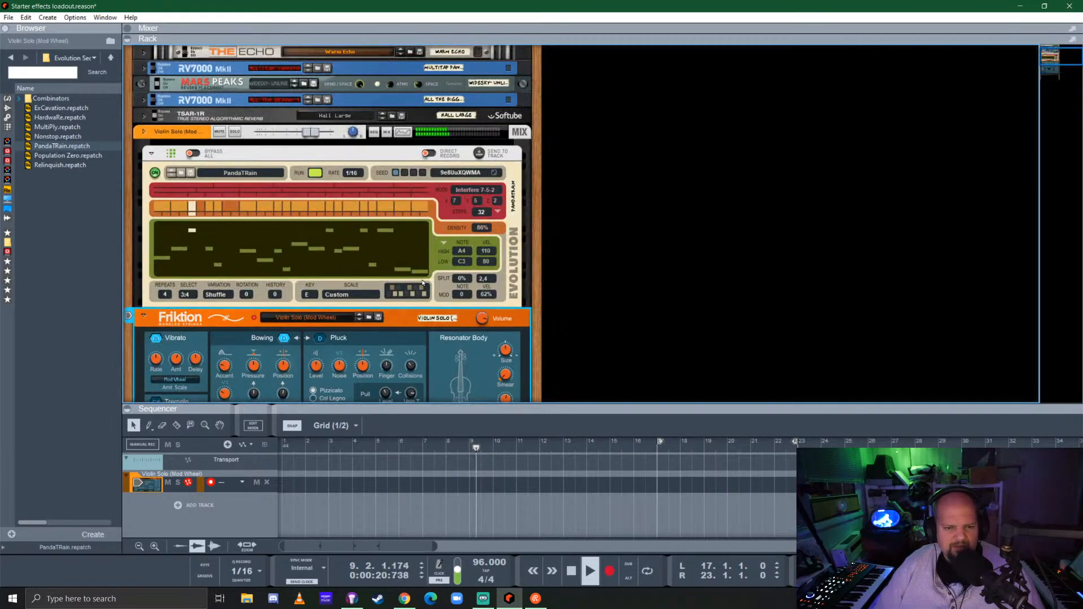
{"action": "scroll", "coordinate": [423, 282], "scroll_direction": "down", "scroll_amount": 2}
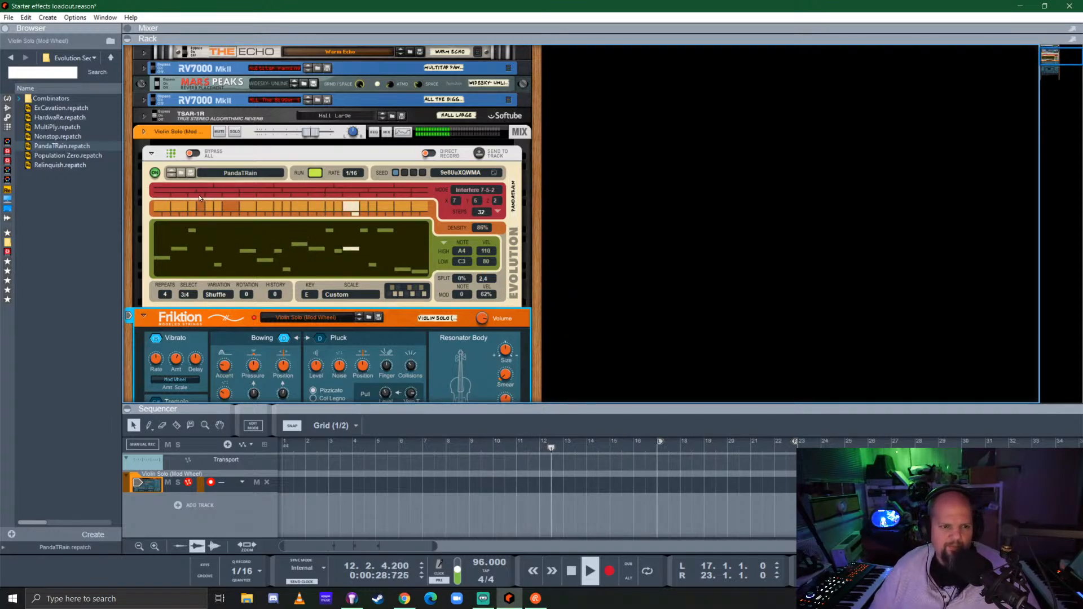
Duplicate the Violin Solo mix channel together with its devices and track
{"action": "left_click", "coordinate": [175, 135]}
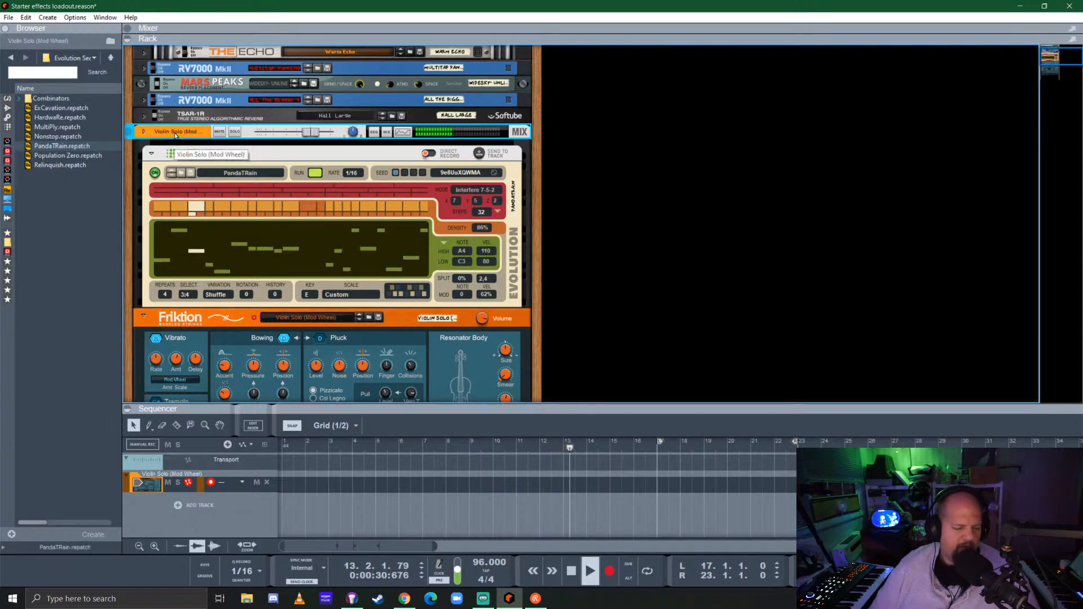
{"action": "right_click", "coordinate": [174, 133]}
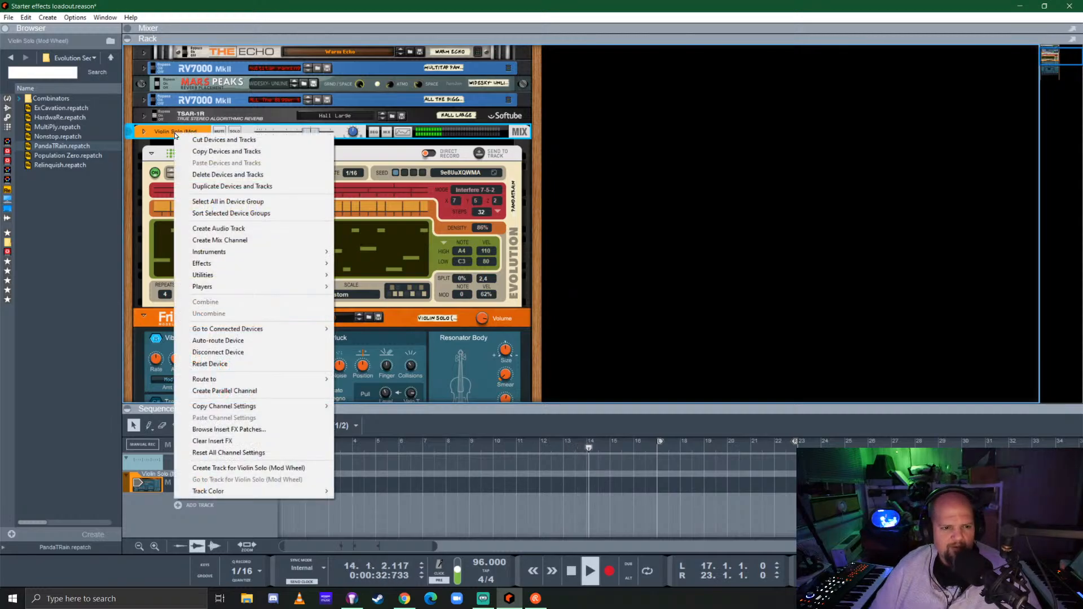
{"action": "left_click", "coordinate": [228, 186]}
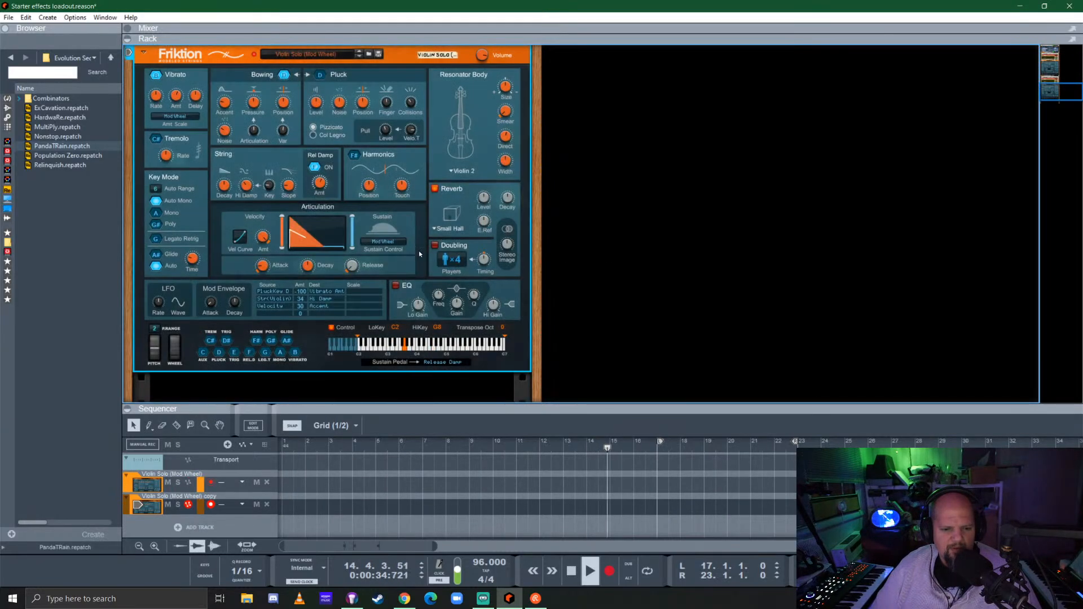
Stop playback and load the Cello Section (Mod Wheel) patch into the duplicated Friktion device
{"action": "scroll", "coordinate": [363, 240], "scroll_direction": "up", "scroll_amount": 5}
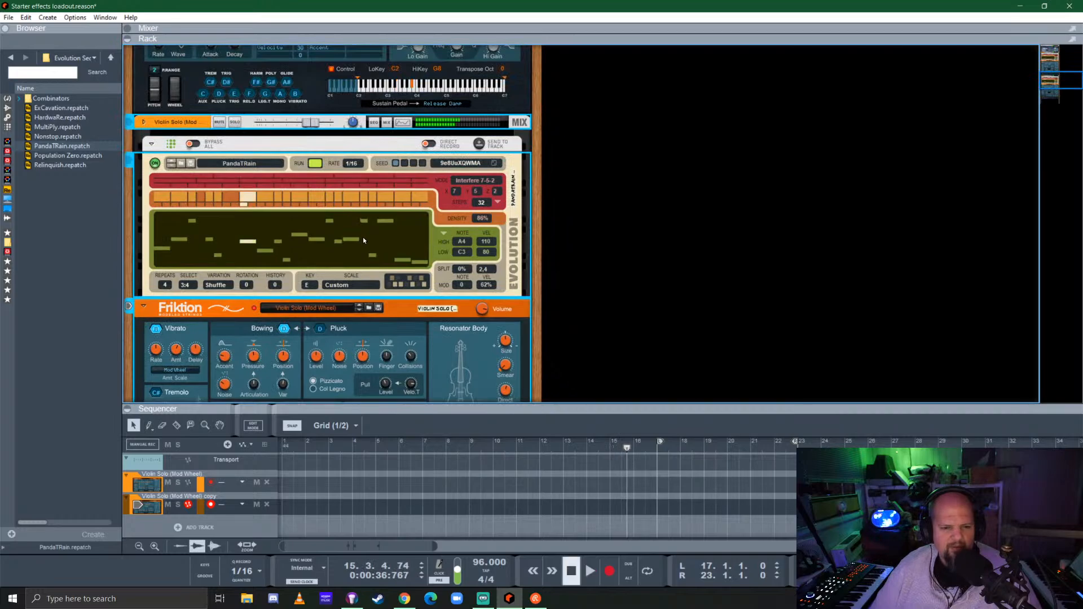
{"action": "scroll", "coordinate": [363, 241], "scroll_direction": "down", "scroll_amount": 1}
{"action": "scroll", "coordinate": [364, 236], "scroll_direction": "down", "scroll_amount": 1}
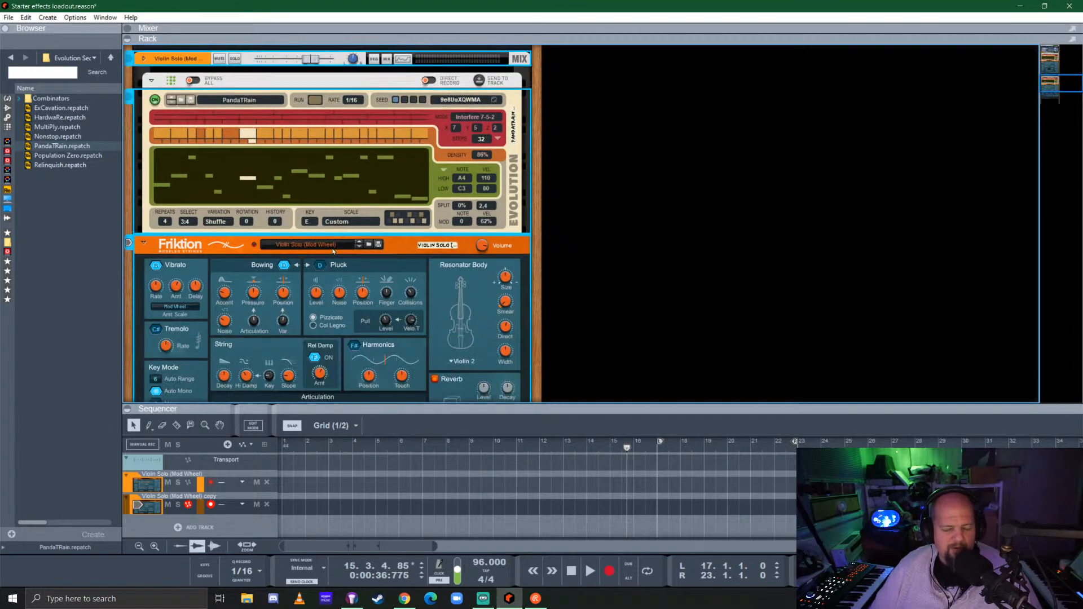
{"action": "left_click", "coordinate": [333, 246]}
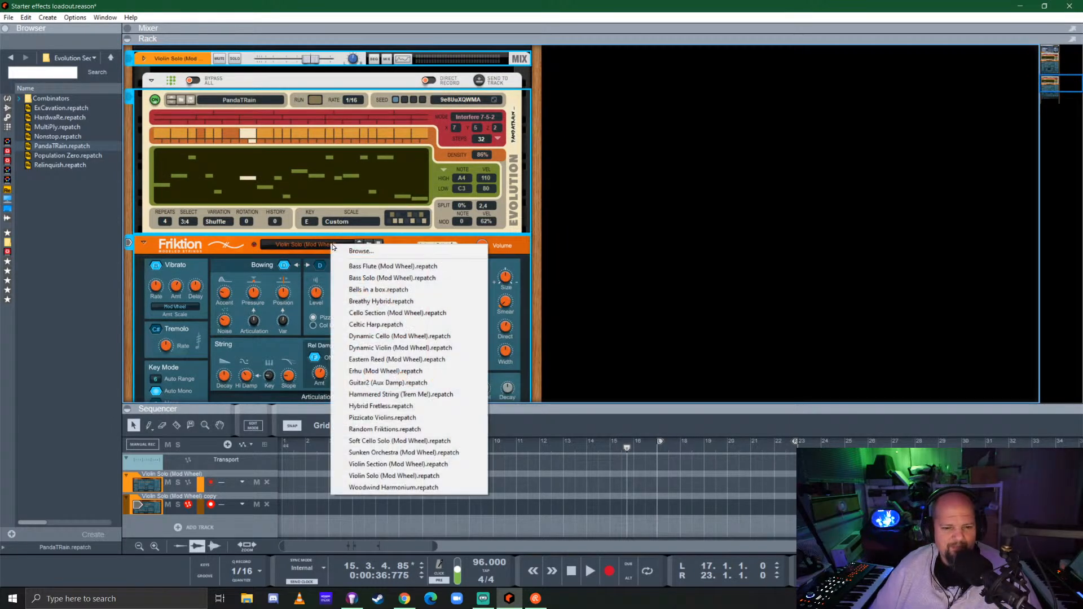
{"action": "left_click", "coordinate": [398, 313]}
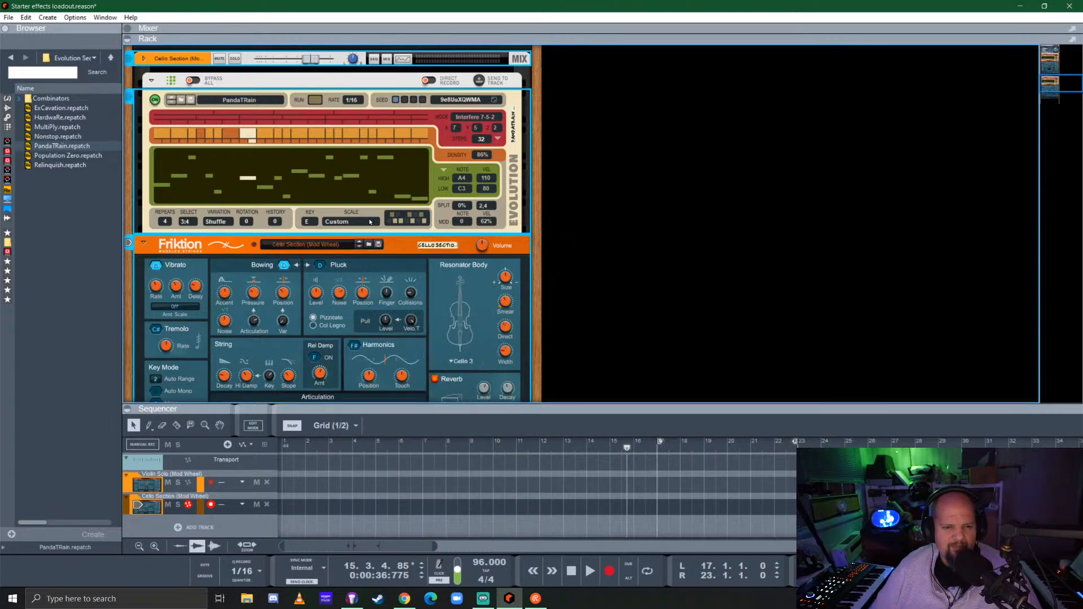
Set the cello's Evolution player to a 1/4 rate and 8 steps
{"action": "left_click", "coordinate": [353, 101]}
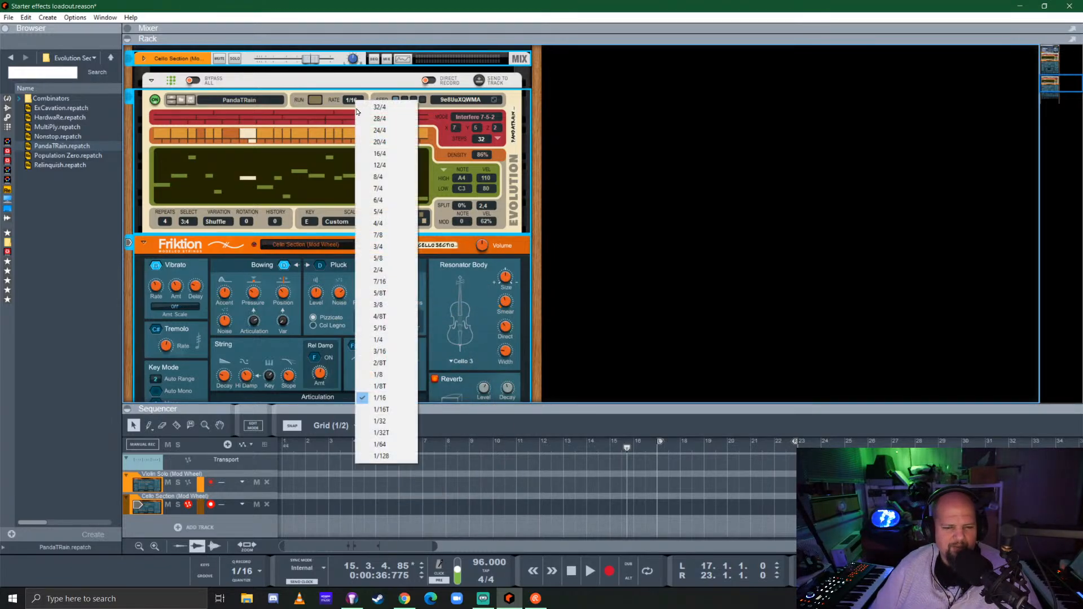
{"action": "left_click", "coordinate": [398, 340]}
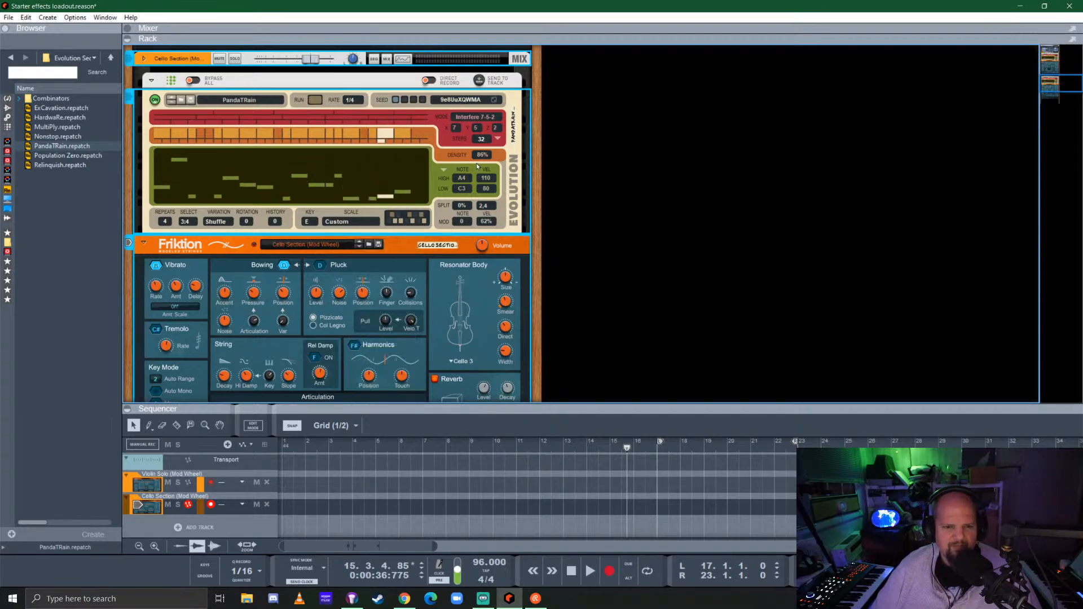
{"action": "left_click", "coordinate": [488, 141]}
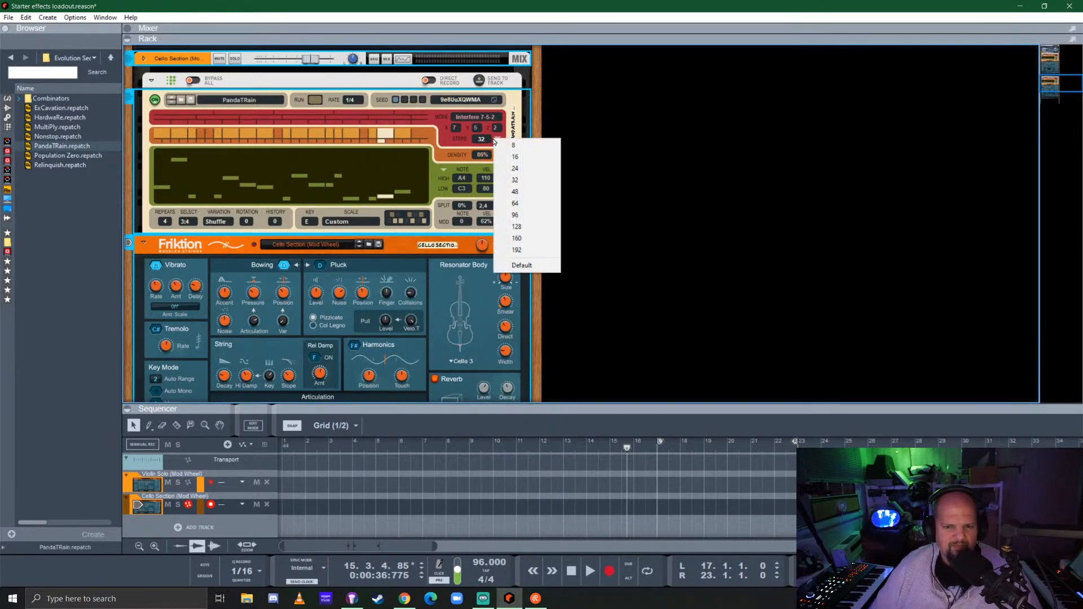
{"action": "left_click", "coordinate": [523, 147]}
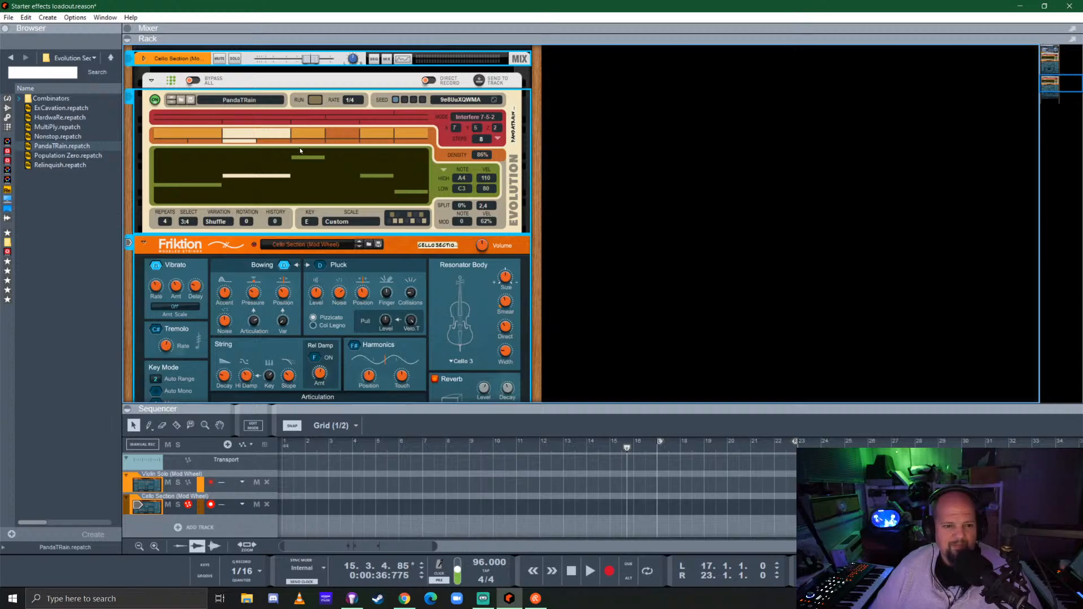
Set the cello Evolution's note range to C2–F#3 and velocity range to 44–127, auditioning the soloed channel from the song start
{"action": "left_click_drag", "start_coordinate": [463, 195], "coordinate": [465, 226]}
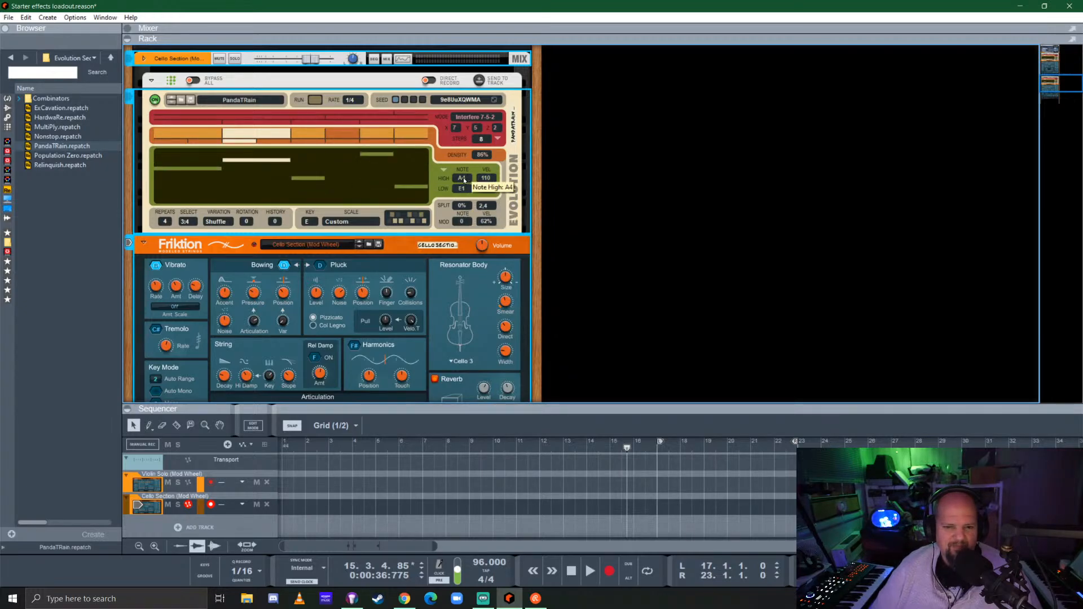
{"action": "left_click_drag", "start_coordinate": [463, 180], "coordinate": [504, 145]}
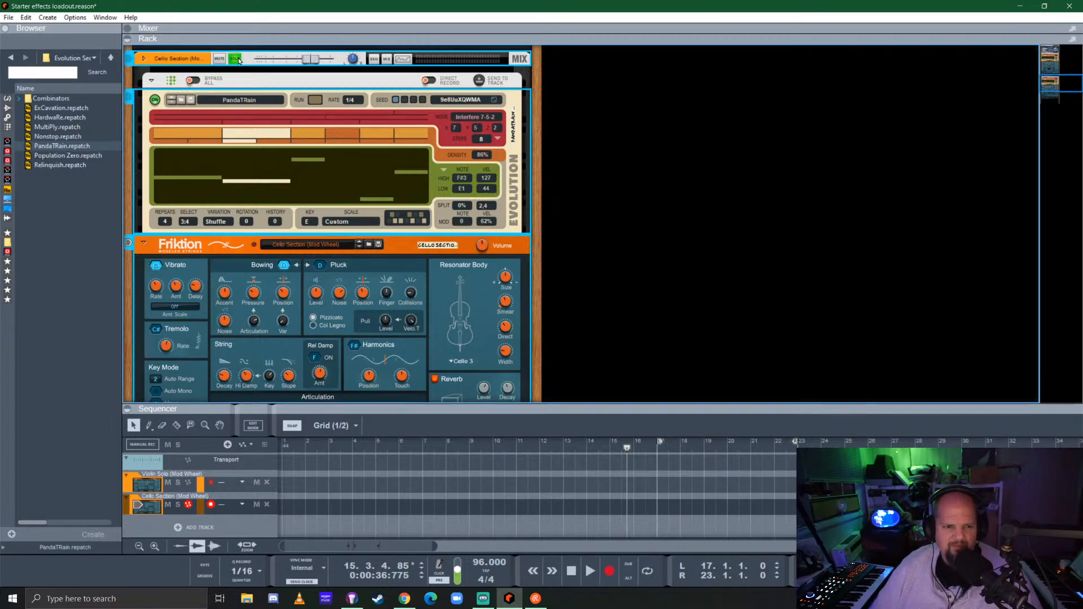
{"action": "key", "text": "space"}
{"action": "key", "text": "space"}
{"action": "key", "text": "Home"}
{"action": "key", "text": "space"}
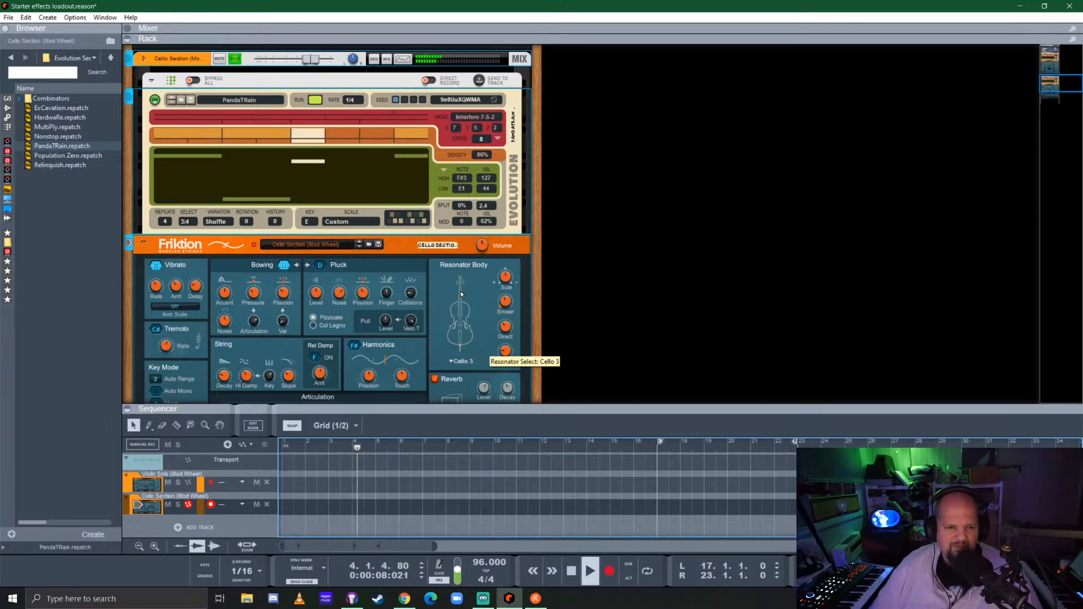
{"action": "left_click_drag", "start_coordinate": [464, 188], "coordinate": [468, 176]}
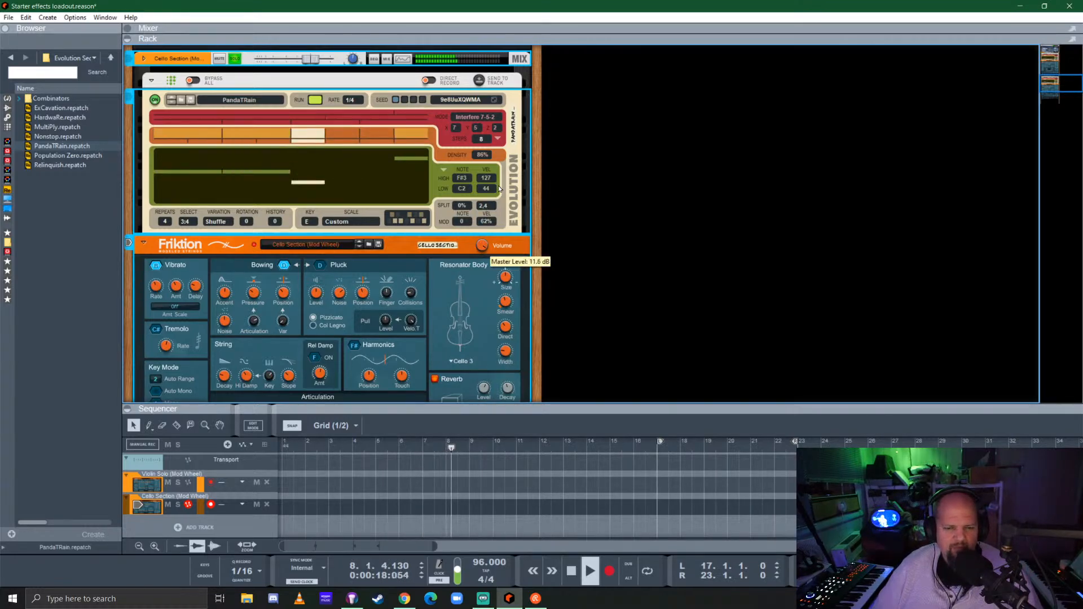
Raise the lower end of the cello Friktion's Articulation velocity range and switch Sustain Control to Sustain Knob
{"action": "scroll", "coordinate": [445, 278], "scroll_direction": "down", "scroll_amount": 4}
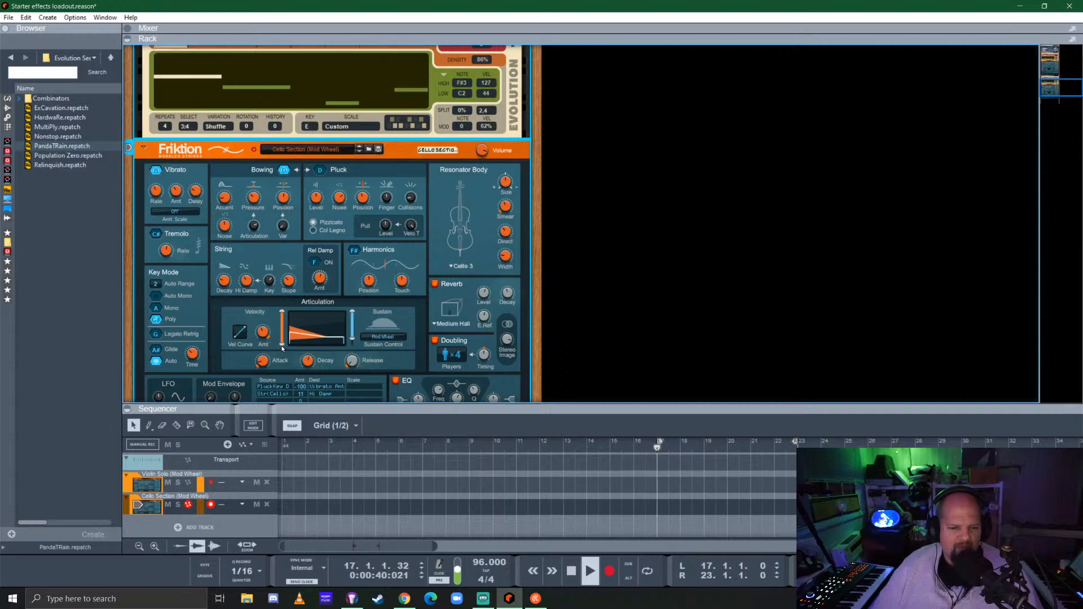
{"action": "left_click_drag", "start_coordinate": [282, 338], "coordinate": [294, 245]}
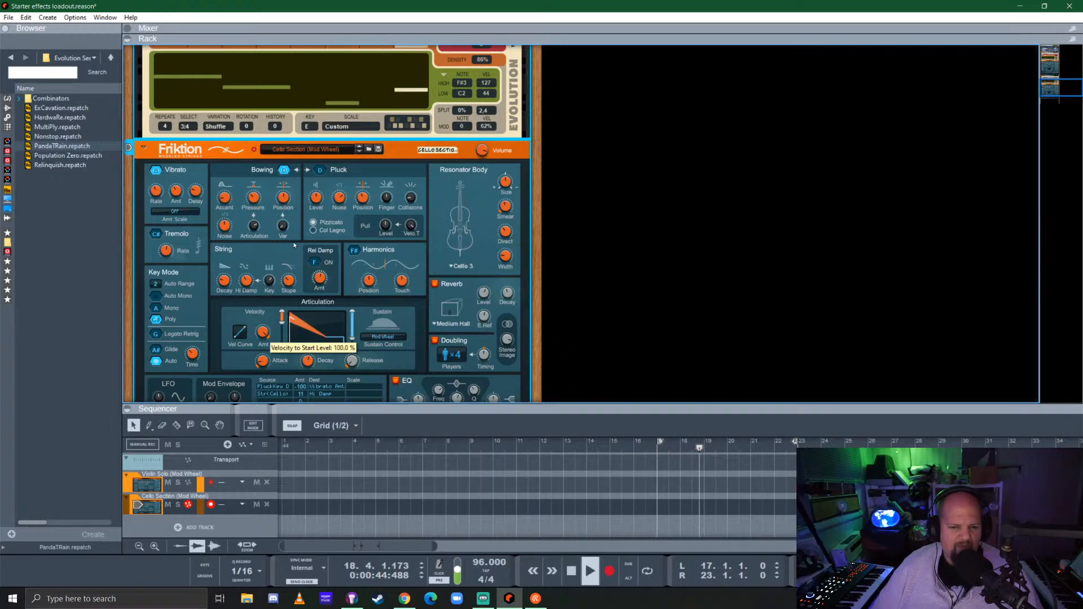
{"action": "left_click", "coordinate": [383, 337]}
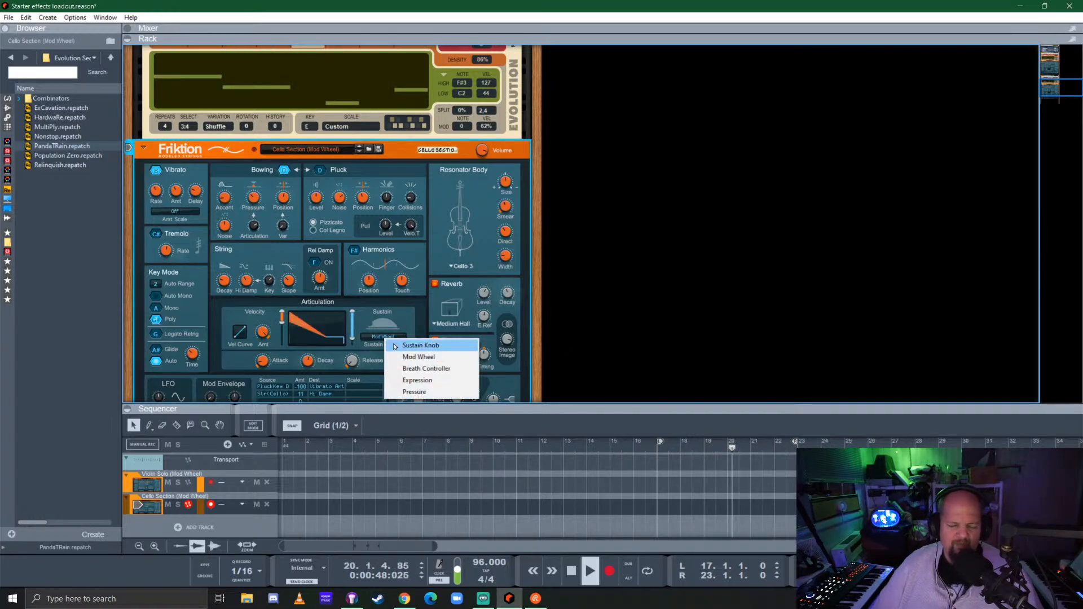
{"action": "left_click", "coordinate": [395, 345]}
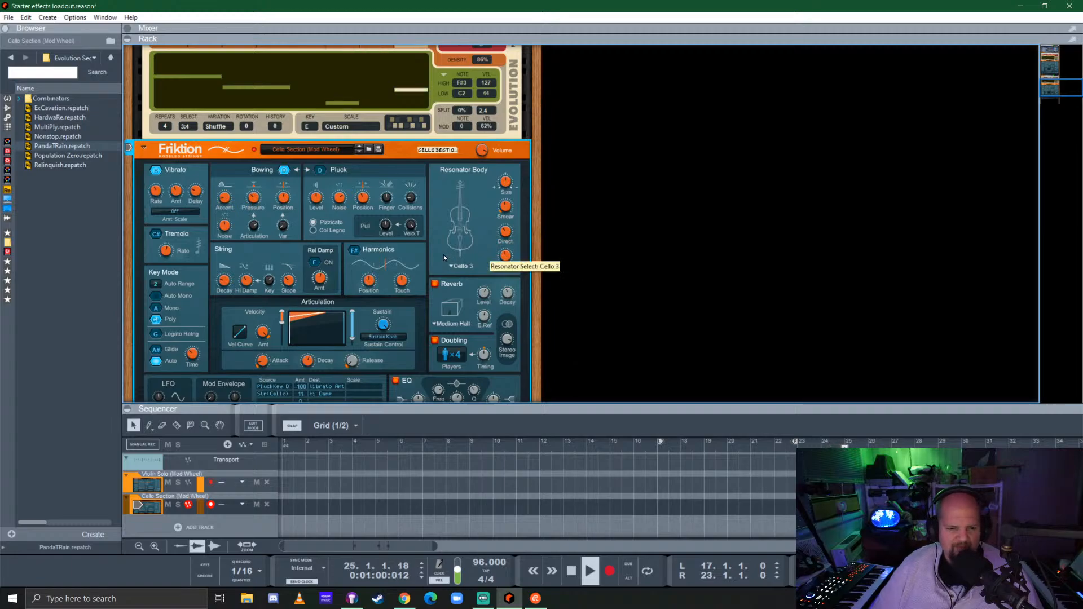
Adjust the cello Friktion's String Decay while listening
{"action": "scroll", "coordinate": [444, 255], "scroll_direction": "down", "scroll_amount": 1}
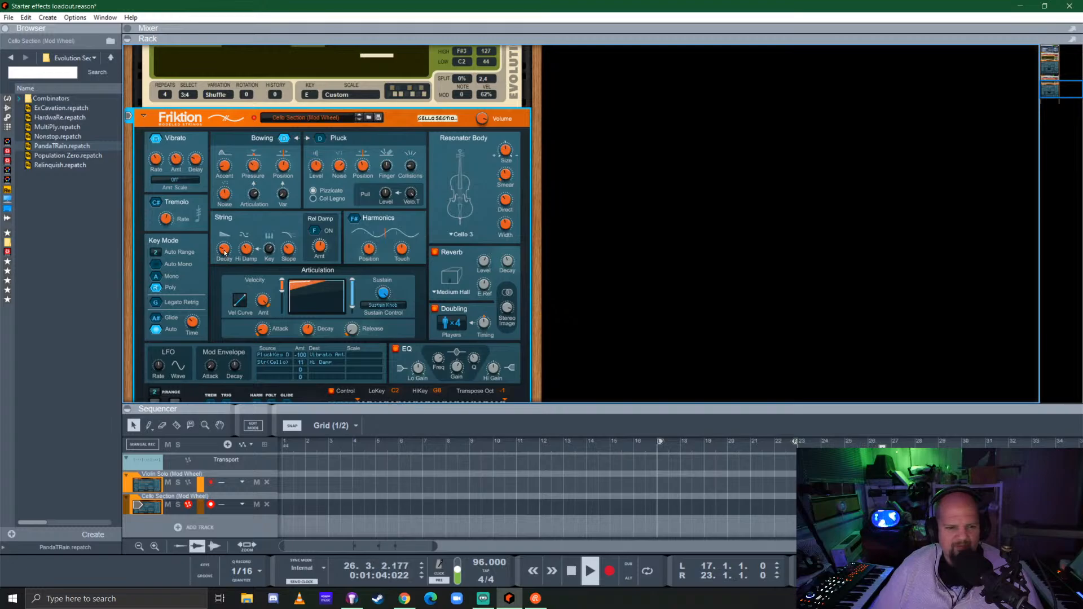
{"action": "mouse_move", "coordinate": [224, 252]}
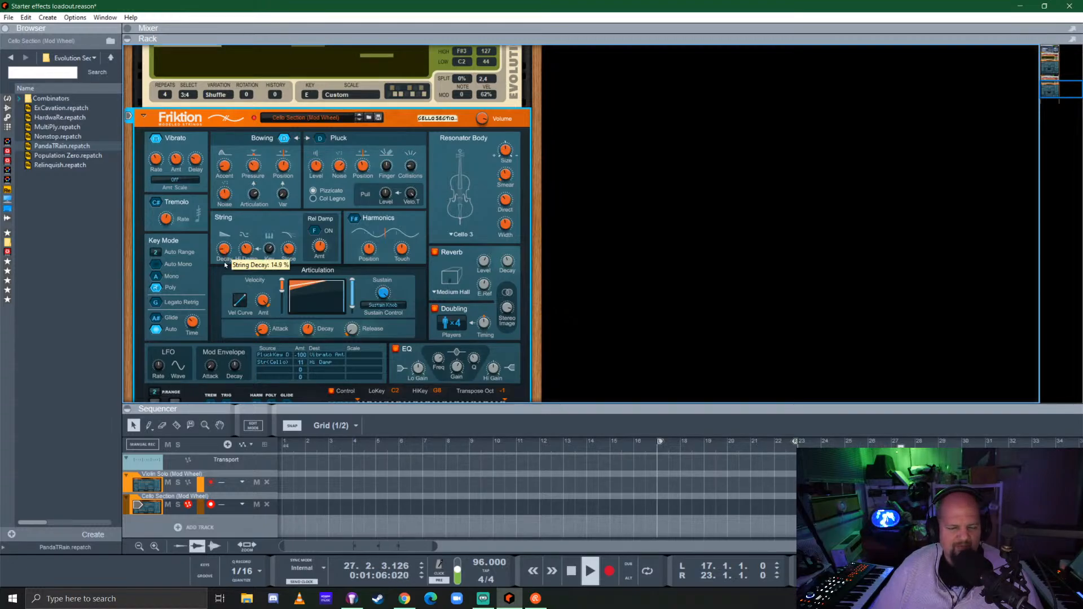
{"action": "left_click_drag", "start_coordinate": [224, 264], "coordinate": [226, 230]}
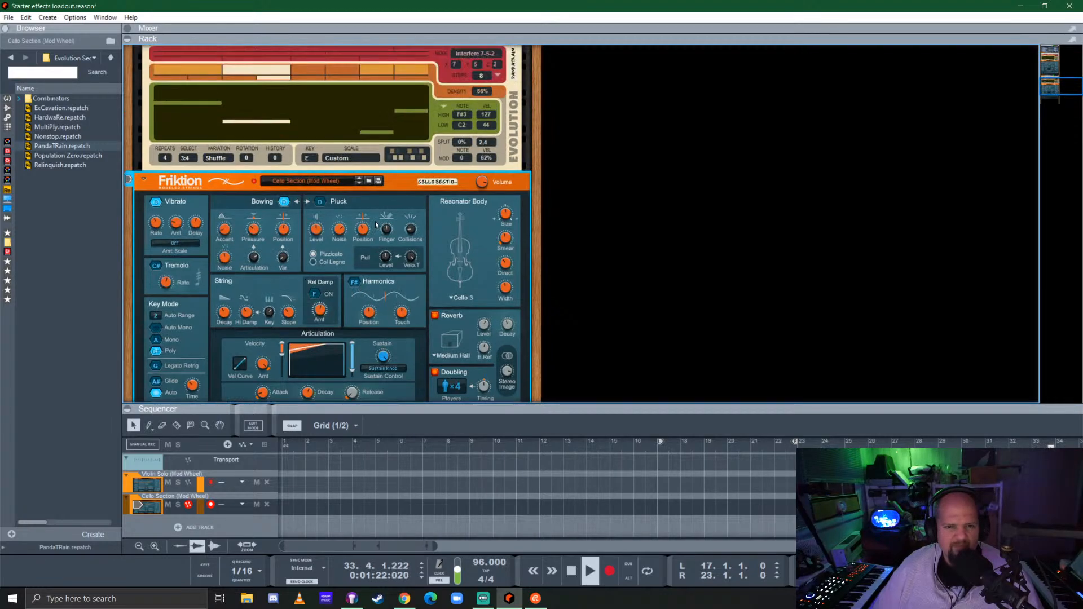
Readjust the cello Evolution's note range by ear to a low of E2 and a high of B3
{"action": "scroll", "coordinate": [374, 221], "scroll_direction": "up", "scroll_amount": 3}
{"action": "left_click_drag", "start_coordinate": [464, 179], "coordinate": [466, 193]}
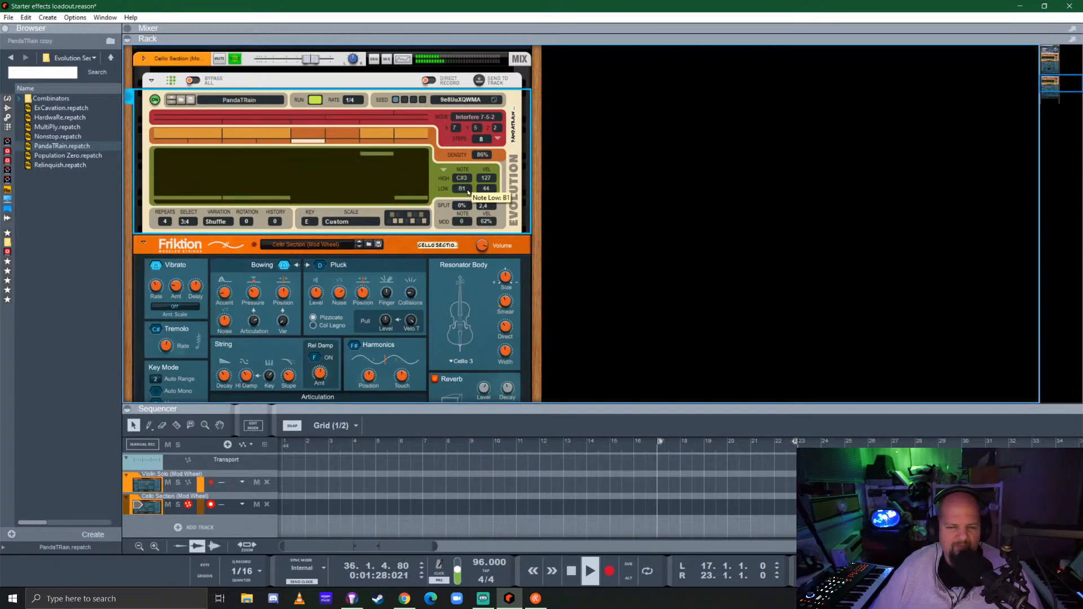
{"action": "left_click_drag", "start_coordinate": [468, 193], "coordinate": [467, 193]}
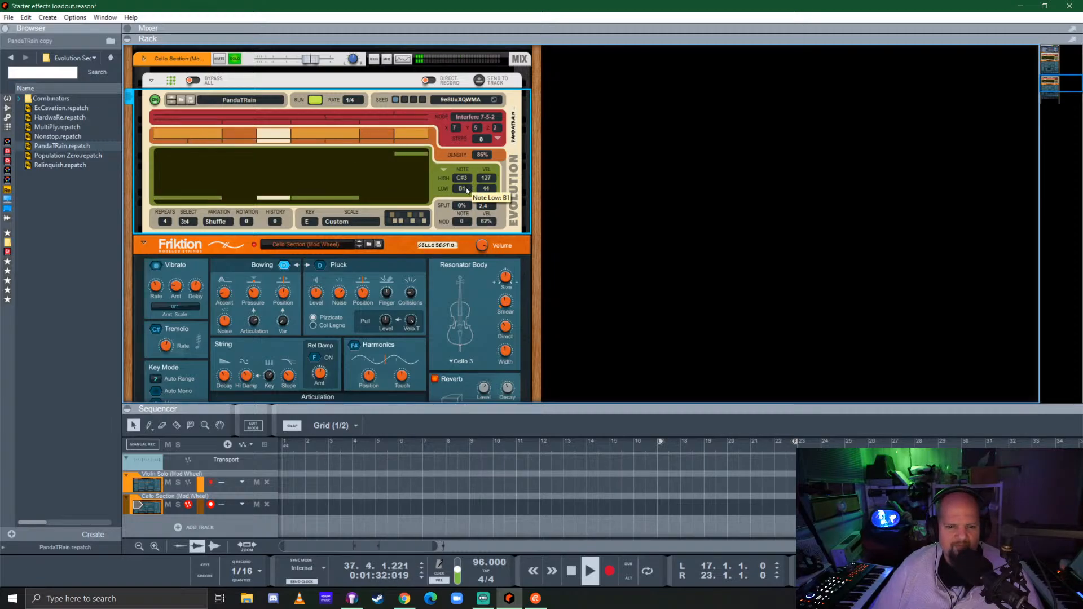
{"action": "left_click_drag", "start_coordinate": [467, 189], "coordinate": [466, 187]}
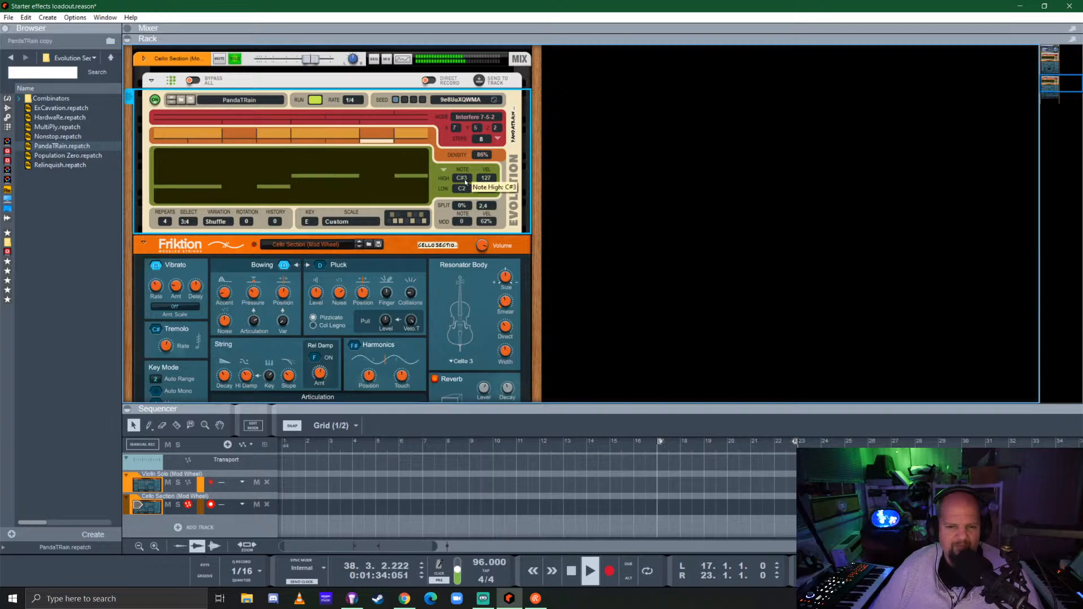
{"action": "left_click_drag", "start_coordinate": [466, 188], "coordinate": [473, 165]}
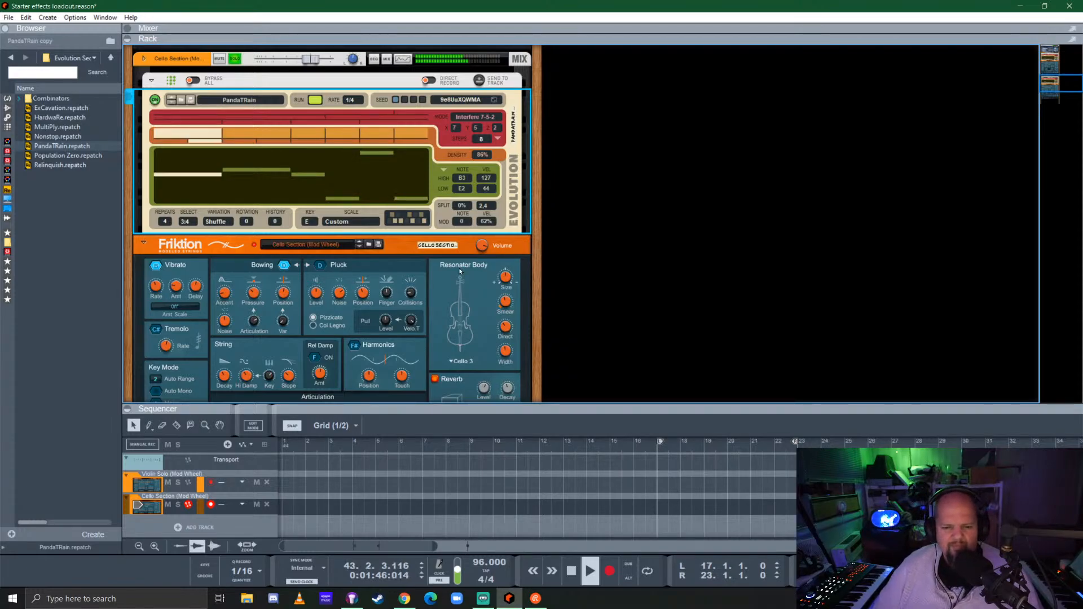
Adjust the cello Friktion's Doubling Timing and its Articulation to Bow Pressure amount while listening
{"action": "scroll", "coordinate": [460, 271], "scroll_direction": "down", "scroll_amount": 3}
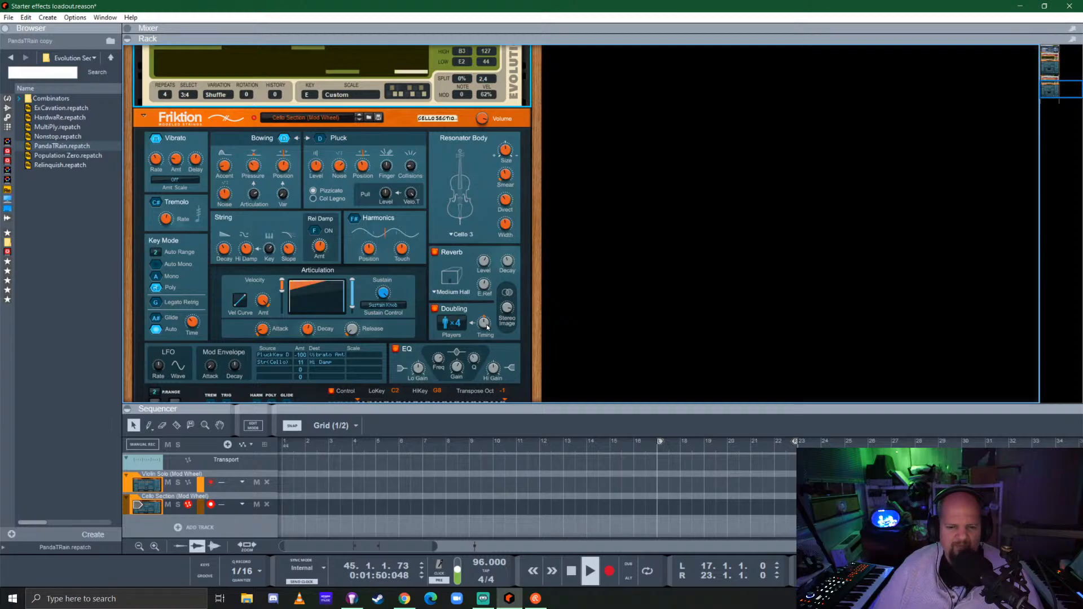
{"action": "left_click", "coordinate": [488, 327]}
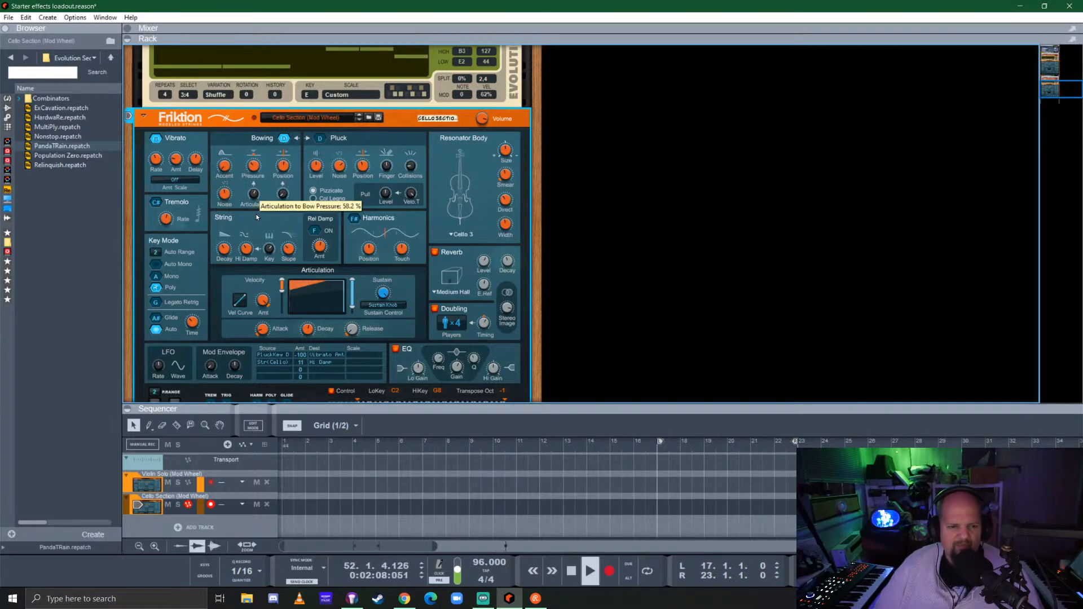
{"action": "left_click_drag", "start_coordinate": [257, 215], "coordinate": [285, 169]}
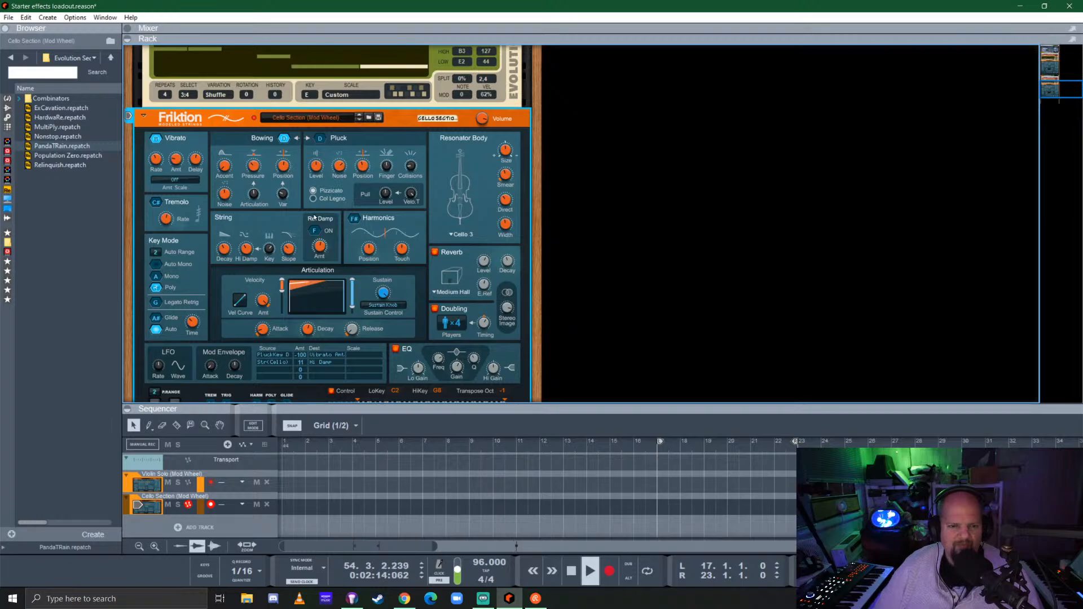
Switch the cello Friktion from Bowing to Pluck, trying the Col Legno style, and turn off solo on its mix channel
{"action": "left_click", "coordinate": [312, 198]}
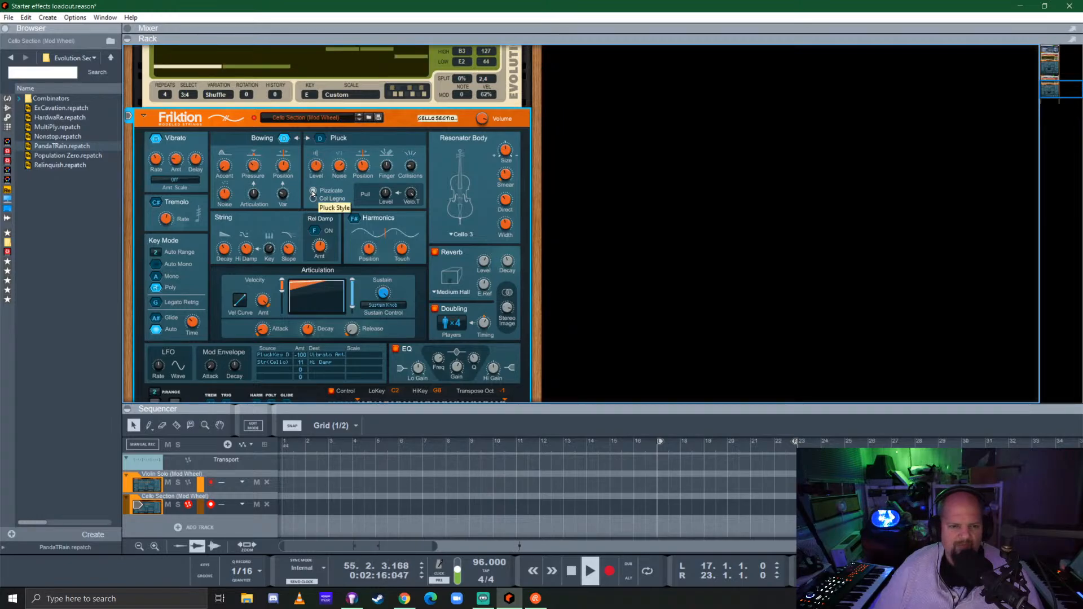
{"action": "left_click", "coordinate": [318, 139]}
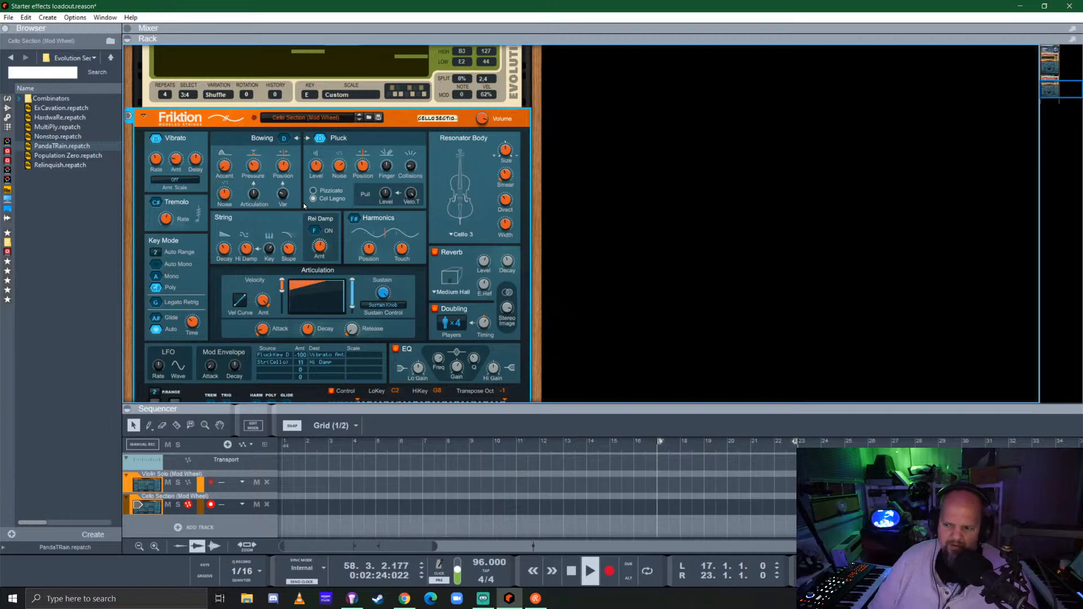
{"action": "scroll", "coordinate": [388, 238], "scroll_direction": "up", "scroll_amount": 3}
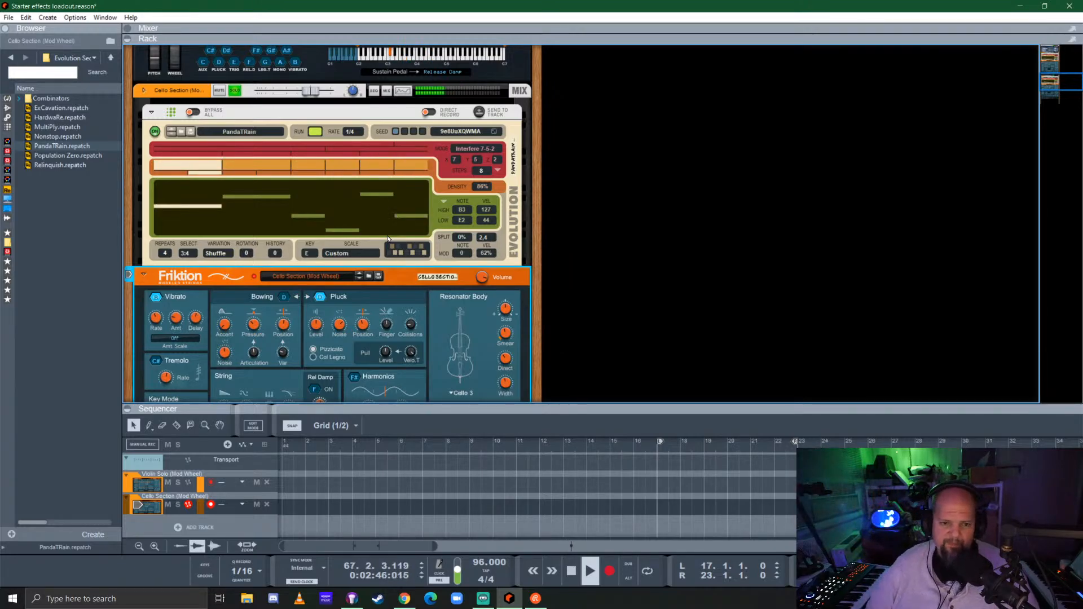
{"action": "scroll", "coordinate": [242, 258], "scroll_direction": "up", "scroll_amount": 5}
{"action": "left_click", "coordinate": [234, 249]}
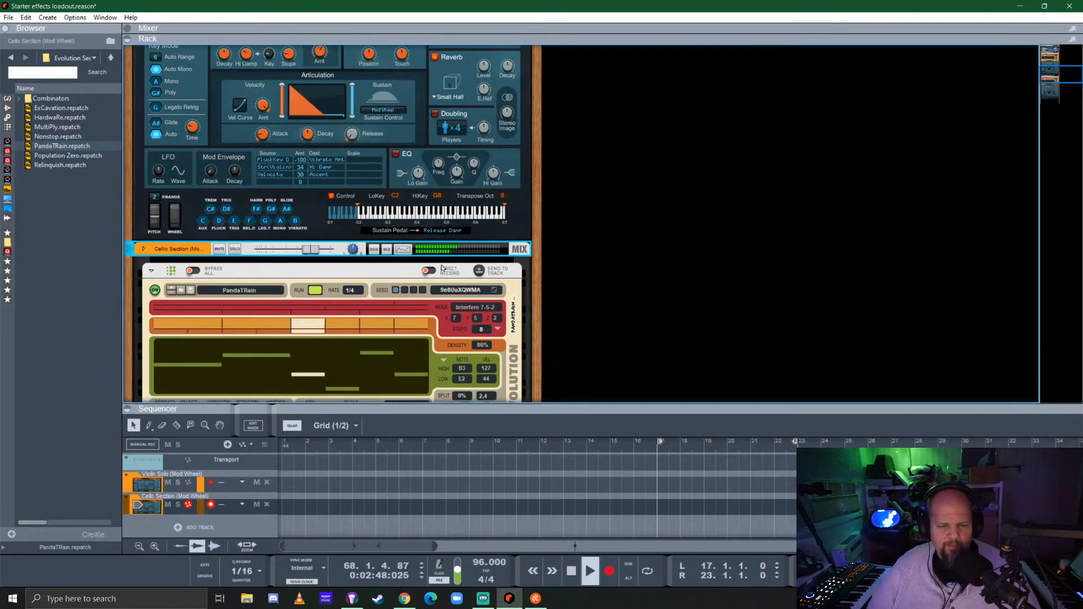
Fine-tune the Violin Solo Friktion's String, Bowing and Articulation envelope controls while both tracks play
{"action": "scroll", "coordinate": [378, 259], "scroll_direction": "up", "scroll_amount": 5}
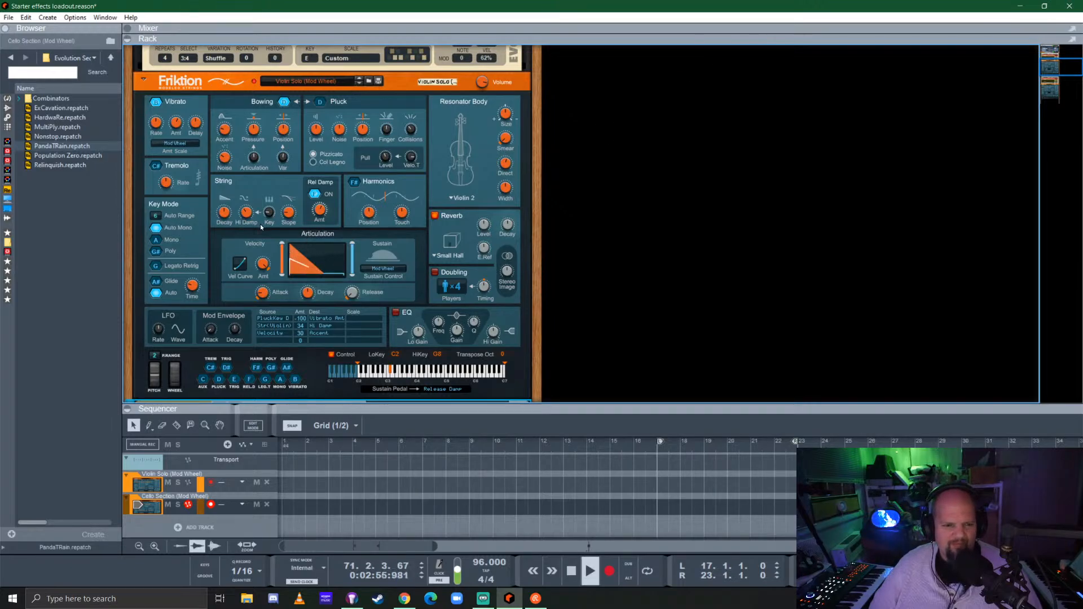
{"action": "left_click", "coordinate": [228, 220]}
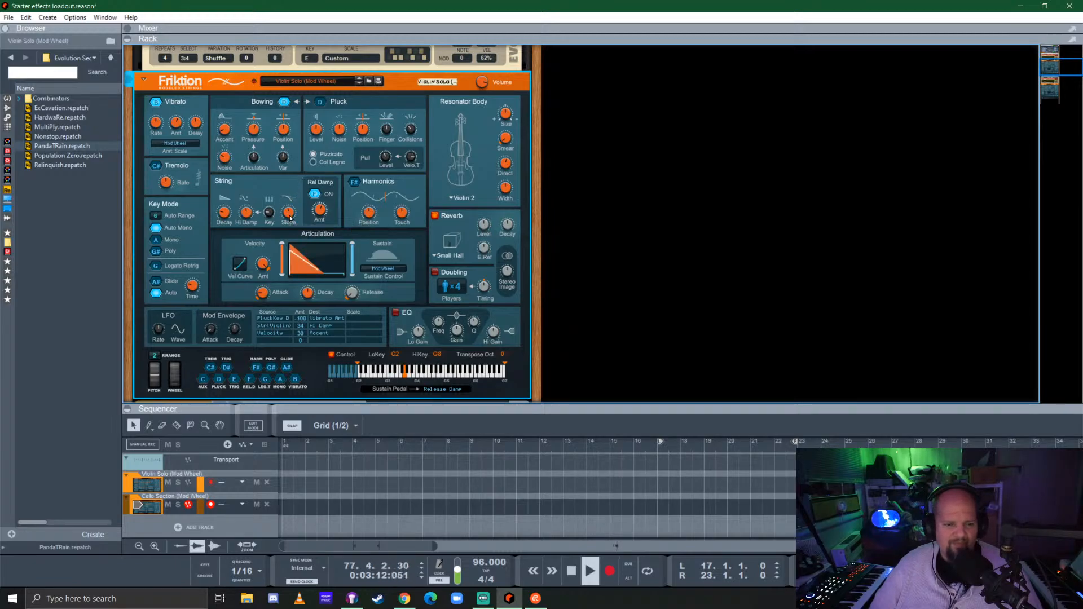
{"action": "left_click_drag", "start_coordinate": [288, 211], "coordinate": [287, 223]}
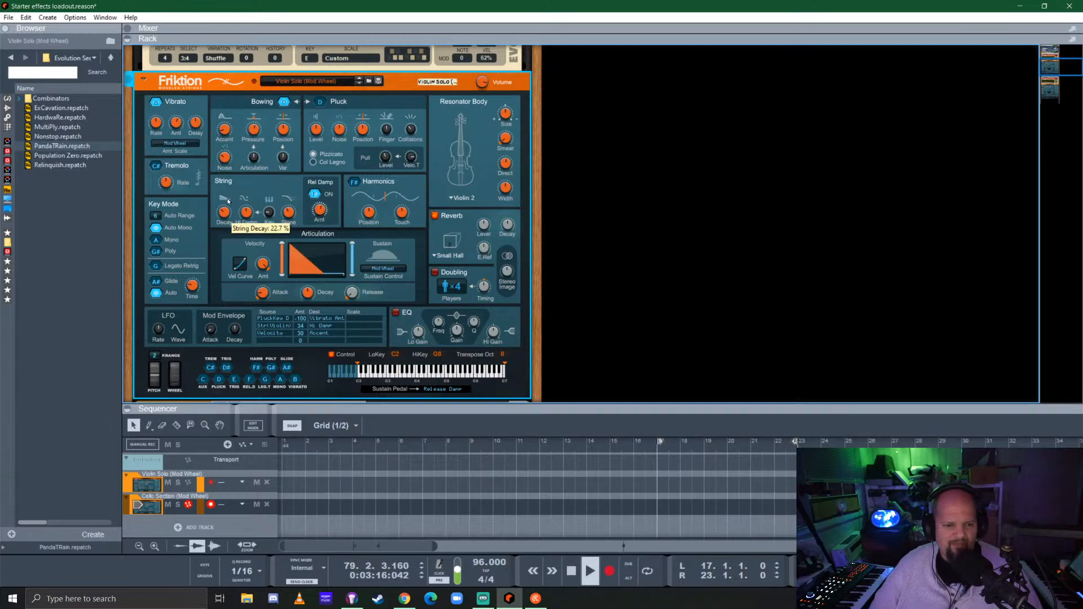
{"action": "left_click_drag", "start_coordinate": [261, 142], "coordinate": [263, 122]}
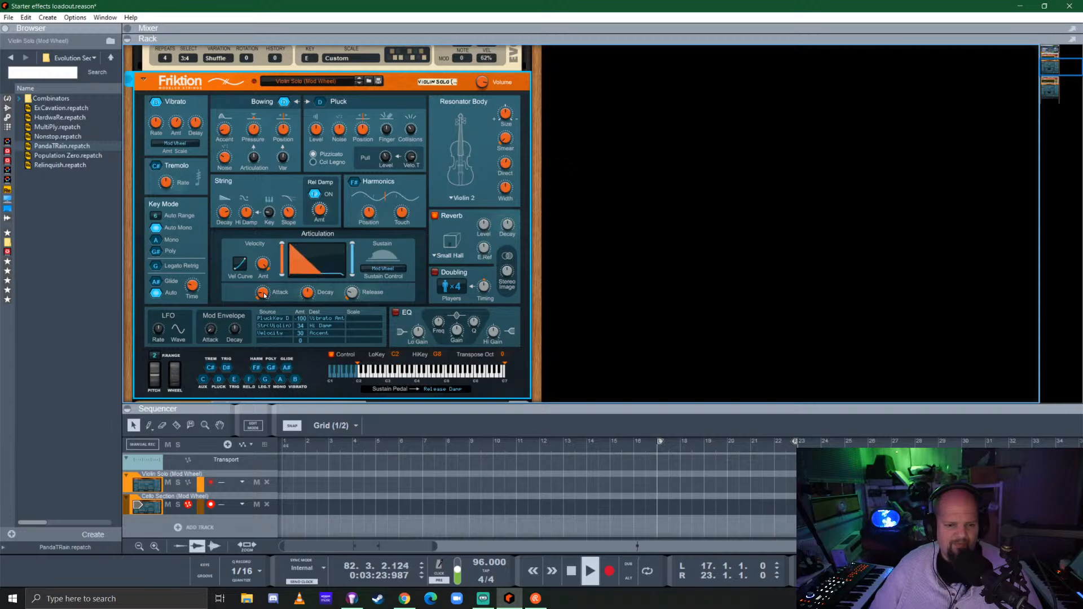
{"action": "left_click_drag", "start_coordinate": [272, 314], "coordinate": [326, 279]}
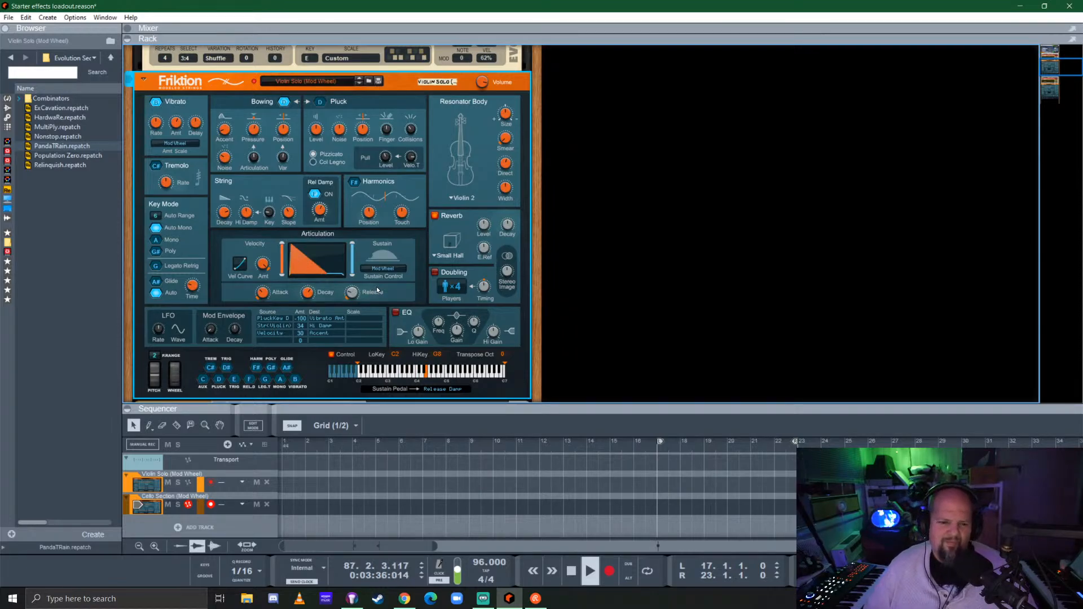
Set the violin Evolution's split modulation to 95% velocity and a pitch of 2
{"action": "scroll", "coordinate": [485, 256], "scroll_direction": "up", "scroll_amount": 3}
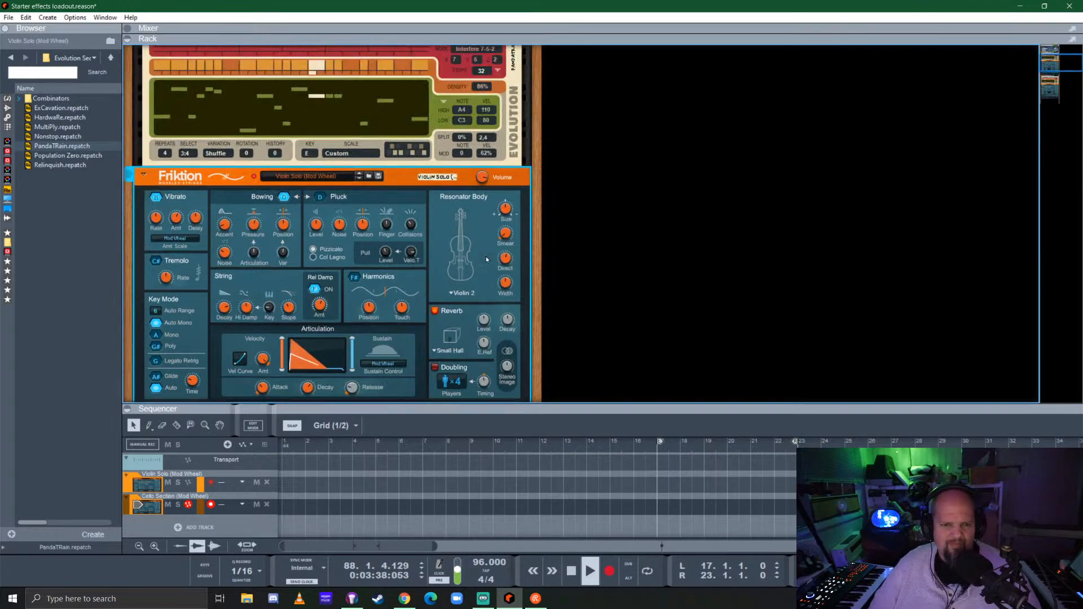
{"action": "scroll", "coordinate": [485, 256], "scroll_direction": "up", "scroll_amount": 4}
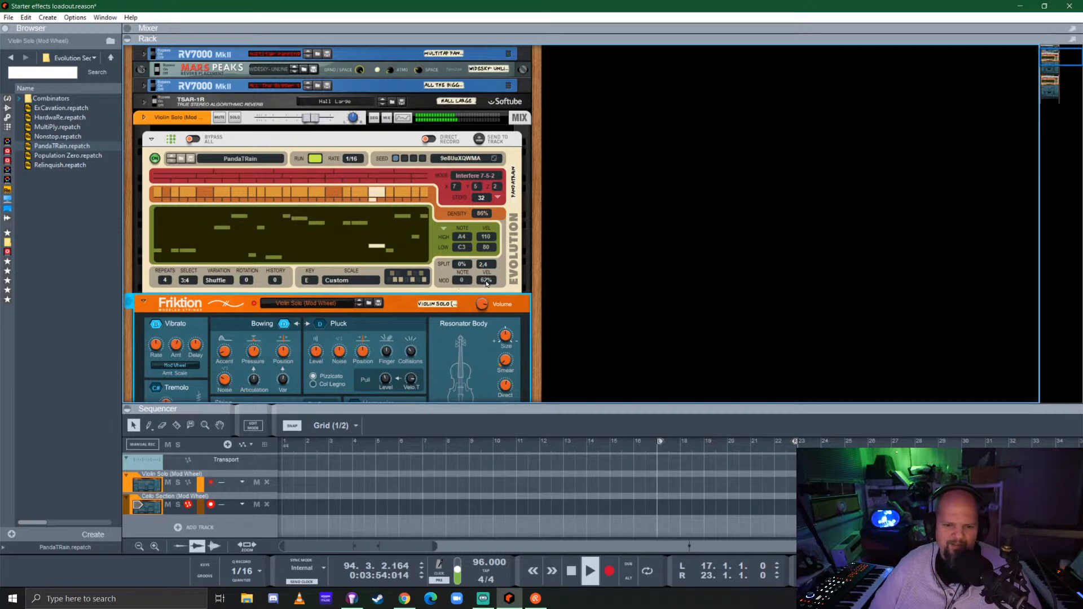
{"action": "left_click_drag", "start_coordinate": [486, 281], "coordinate": [496, 265]}
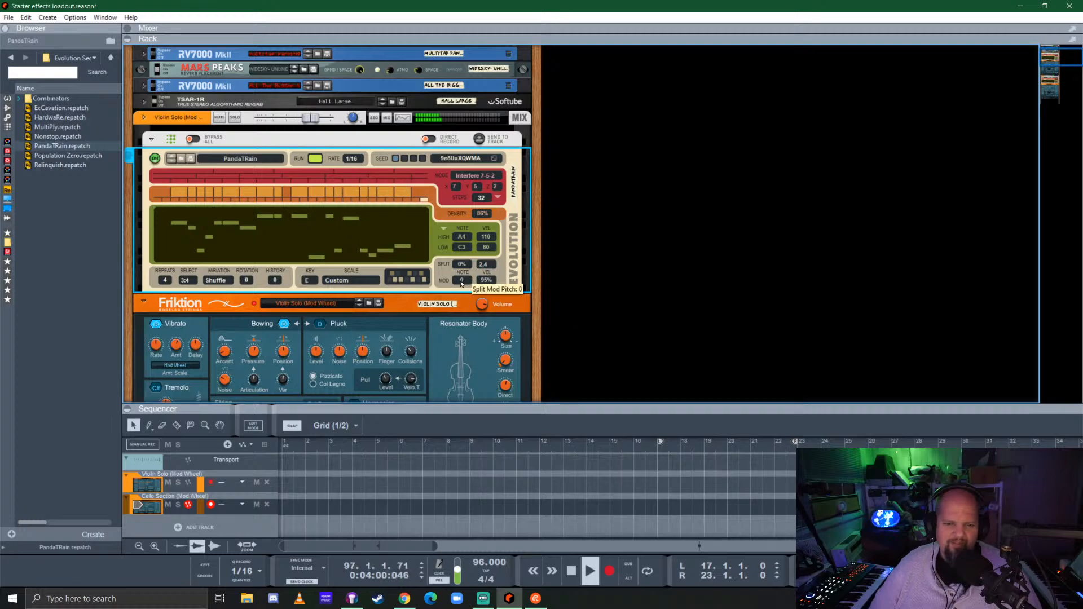
{"action": "left_click_drag", "start_coordinate": [461, 282], "coordinate": [471, 272]}
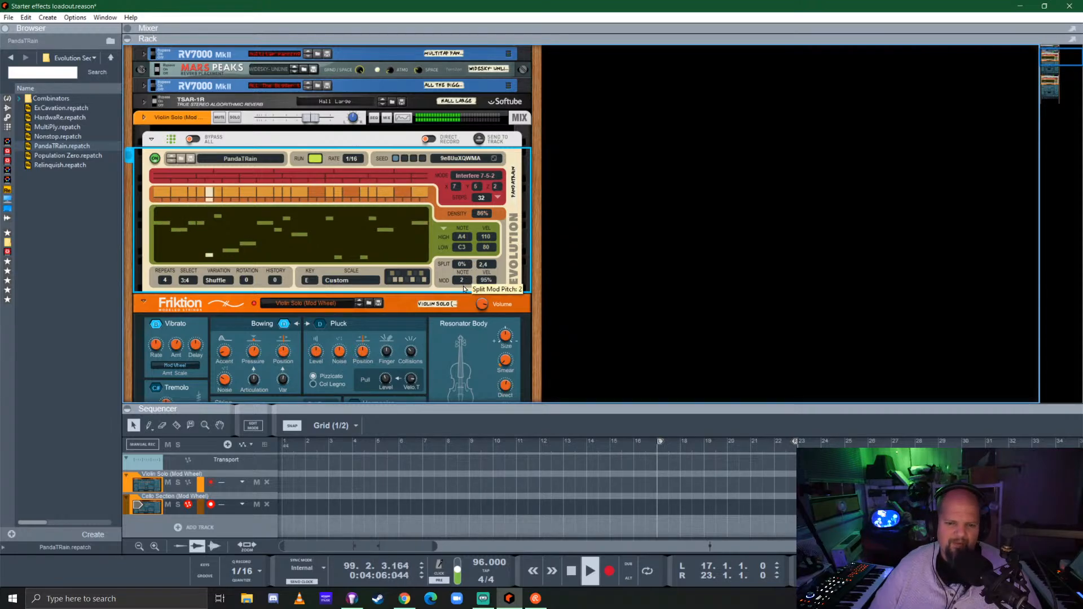
Set the violin Evolution's split modulation pitch to 0, then generate a new seed with playback stopped at the start of the song
{"action": "left_click_drag", "start_coordinate": [462, 285], "coordinate": [462, 295]}
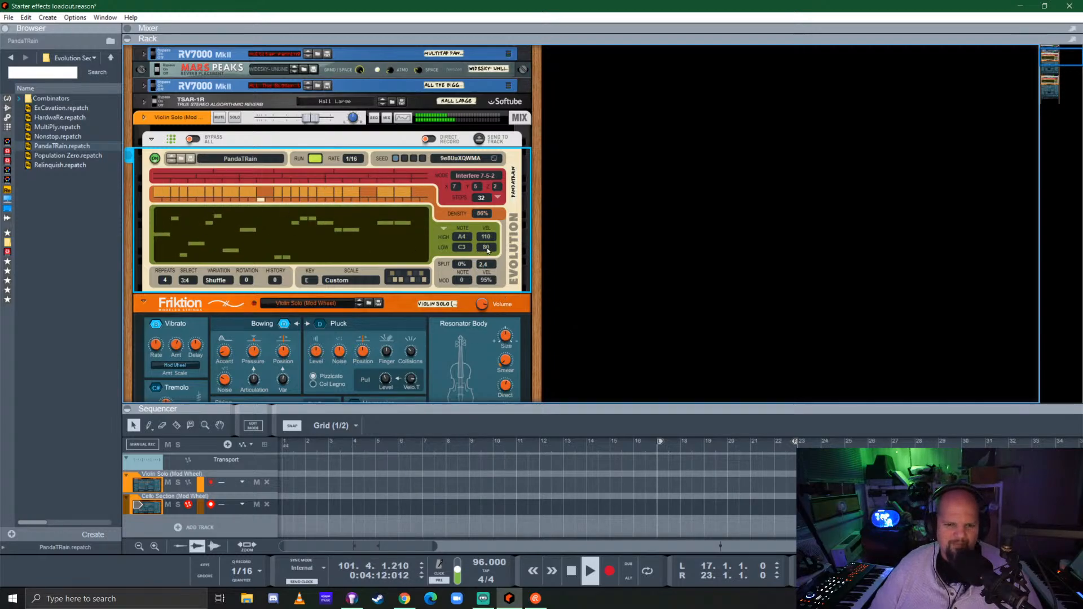
{"action": "scroll", "coordinate": [504, 298], "scroll_direction": "up", "scroll_amount": 3}
{"action": "key", "text": "KP_0"}
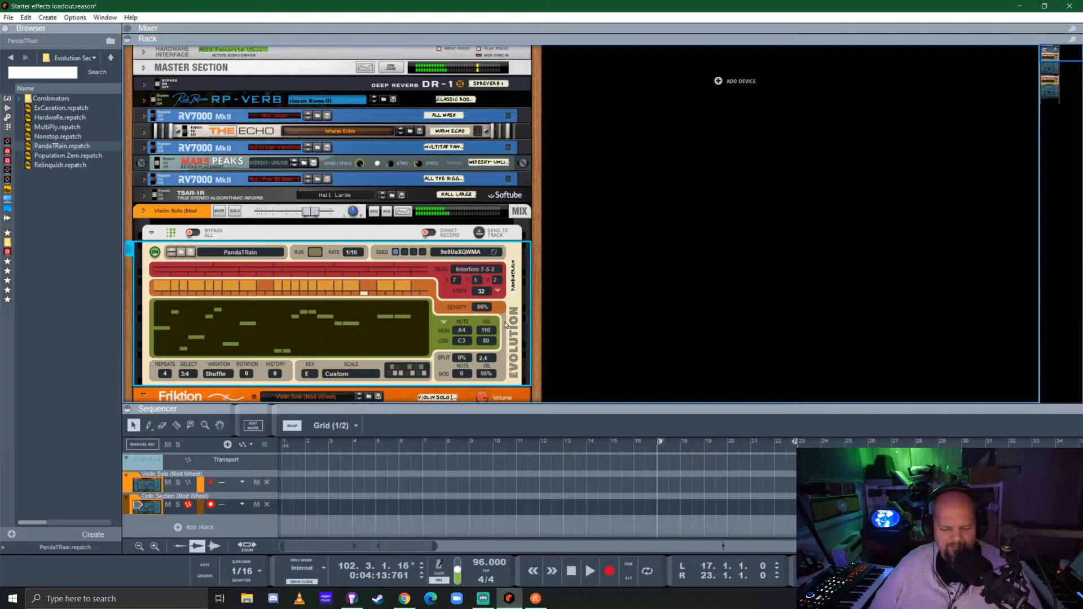
{"action": "key", "text": "KP_0"}
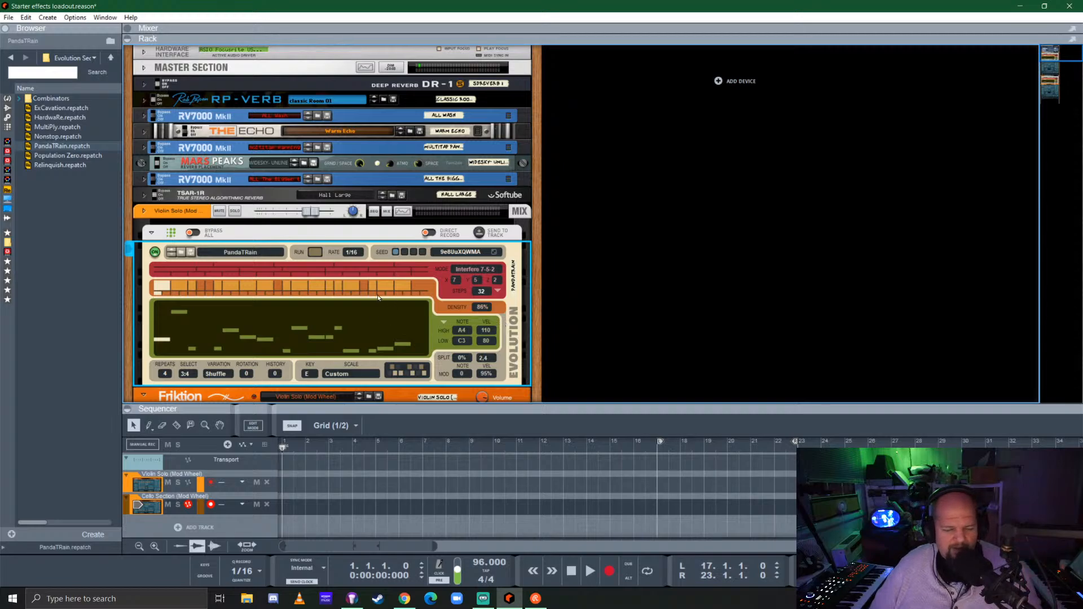
{"action": "left_click", "coordinate": [494, 253]}
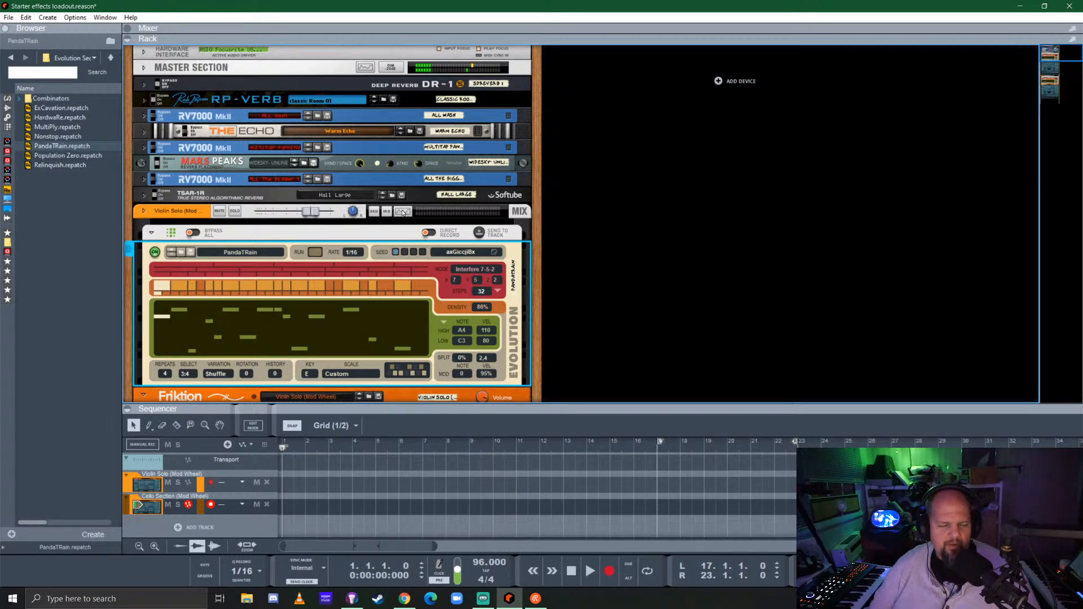
Switch the cello Friktion from Pluck to Bowing and keep the violin Friktion on Bowing
{"action": "scroll", "coordinate": [372, 326], "scroll_direction": "down", "scroll_amount": 5}
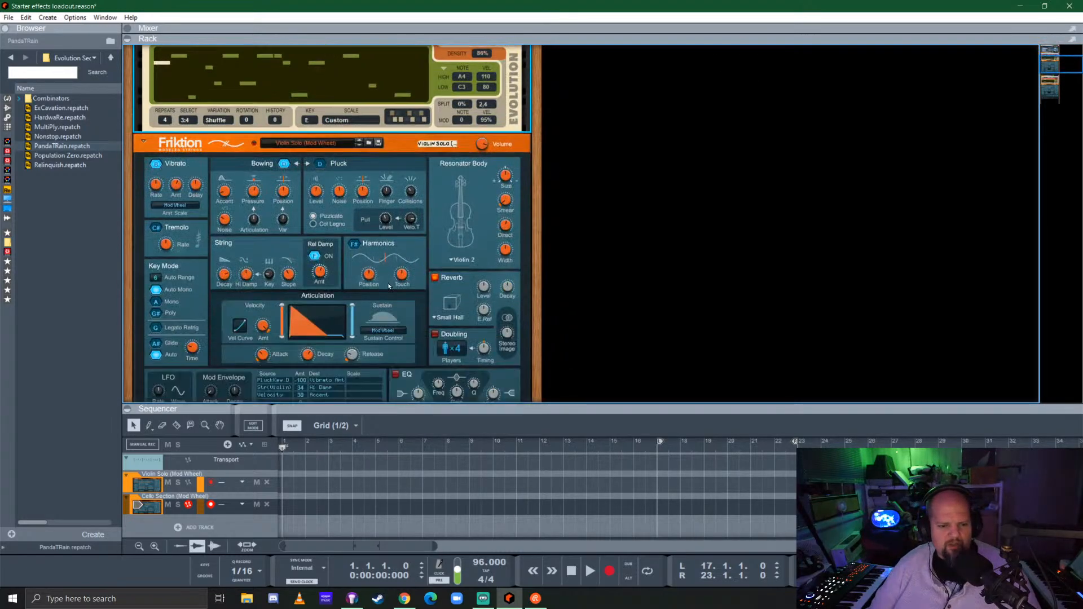
{"action": "left_click", "coordinate": [286, 165]}
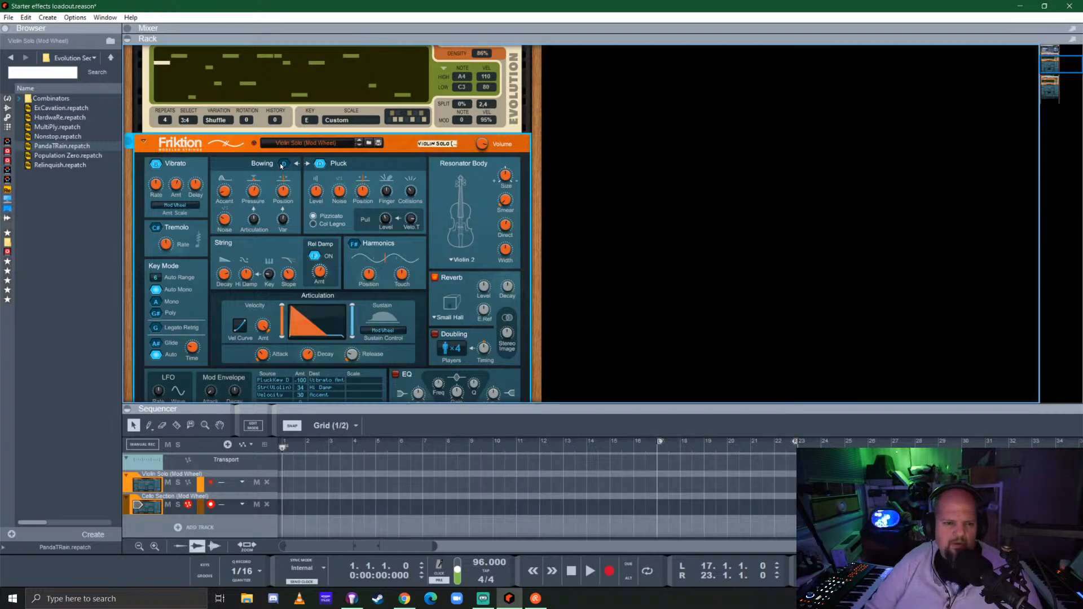
{"action": "left_click", "coordinate": [283, 164]}
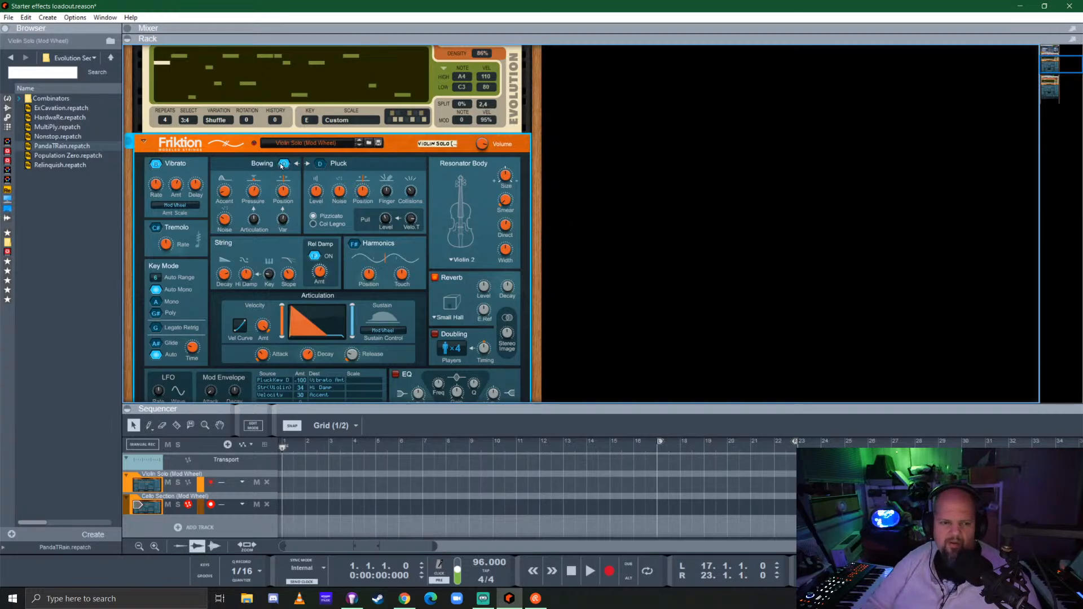
{"action": "scroll", "coordinate": [306, 162], "scroll_direction": "down", "scroll_amount": 10}
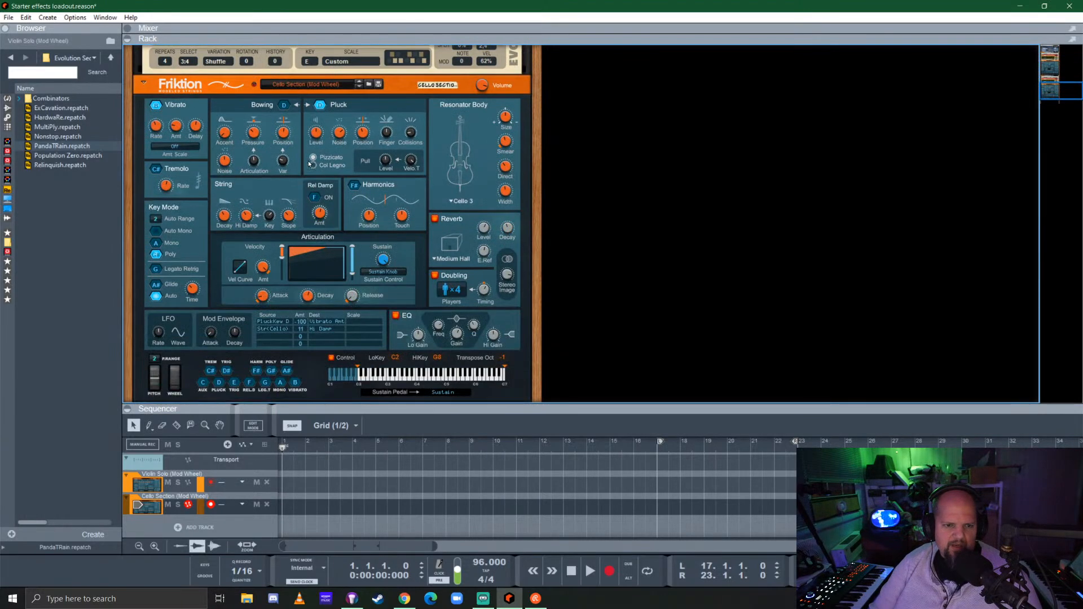
{"action": "left_click", "coordinate": [283, 112]}
{"action": "left_click", "coordinate": [284, 106]}
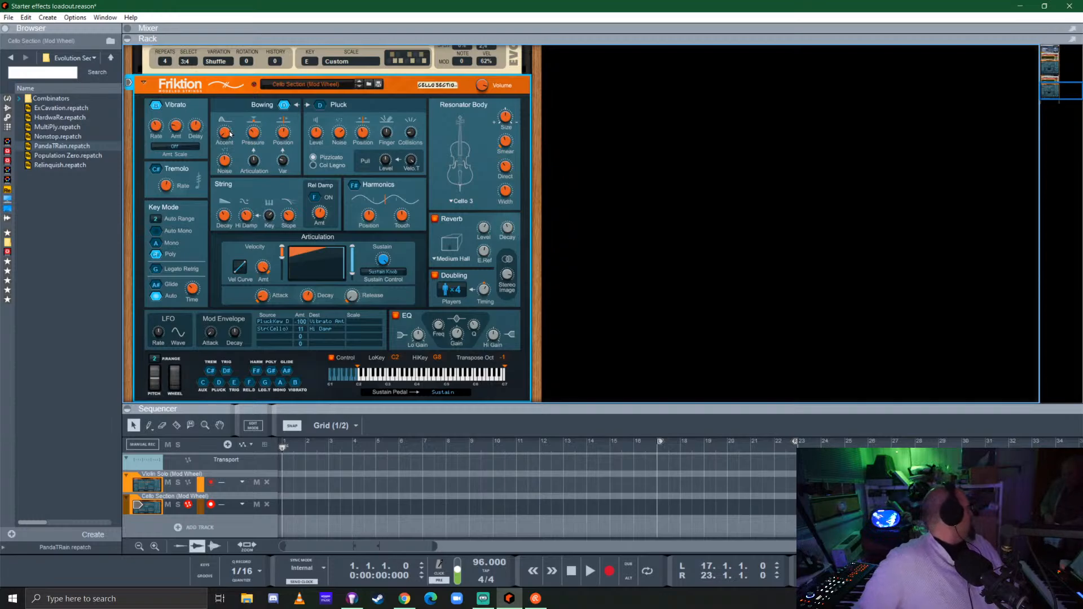
{"action": "mouse_move", "coordinate": [231, 134]}
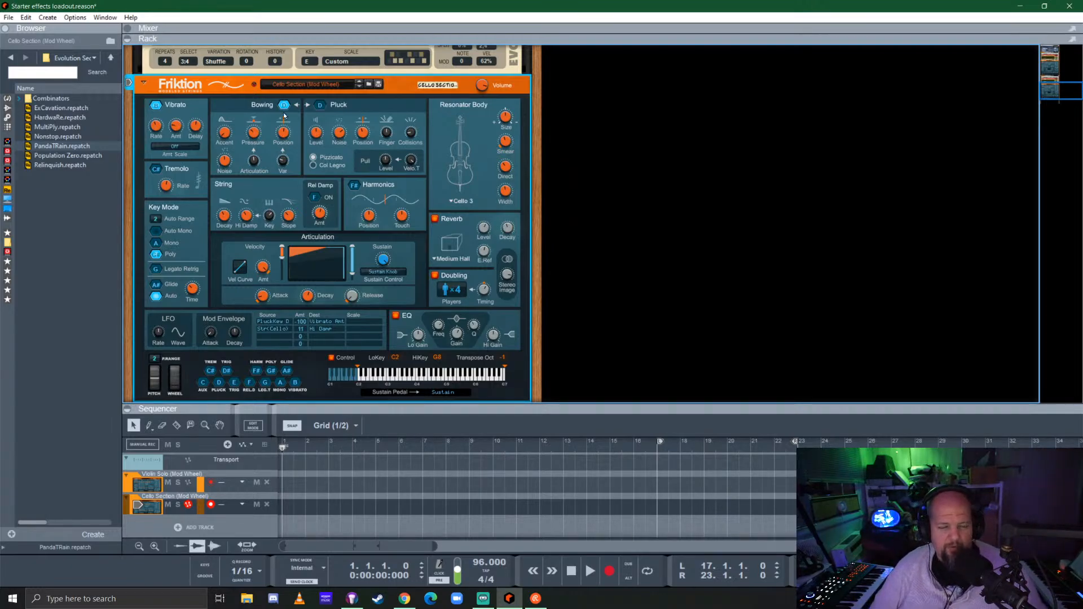
Try changing the custom scale notes of the cello and violin Evolution players
{"action": "scroll", "coordinate": [422, 192], "scroll_direction": "up", "scroll_amount": 3}
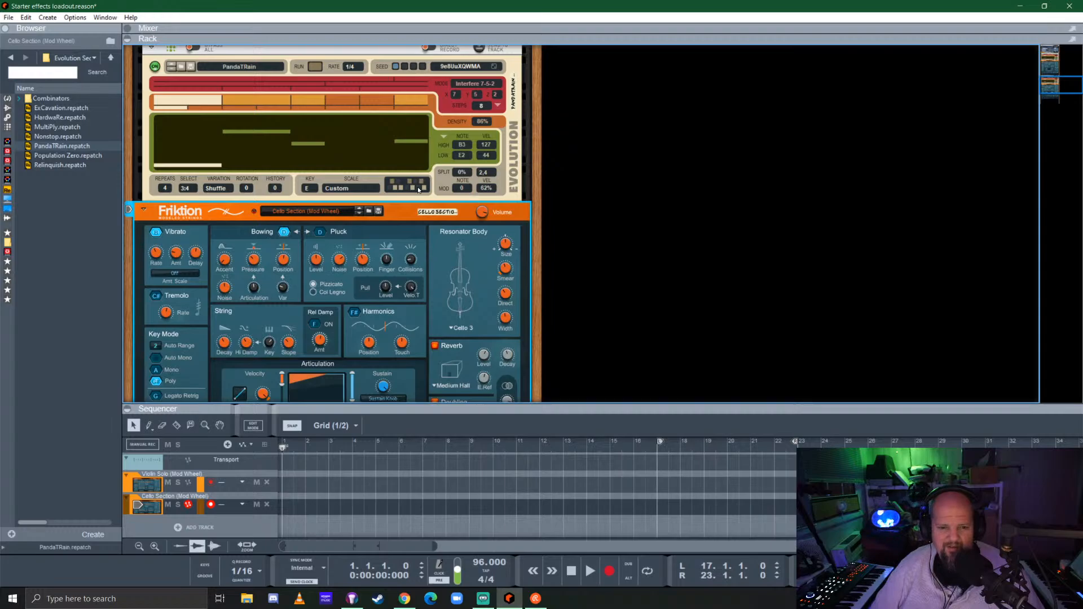
{"action": "left_click", "coordinate": [423, 181]}
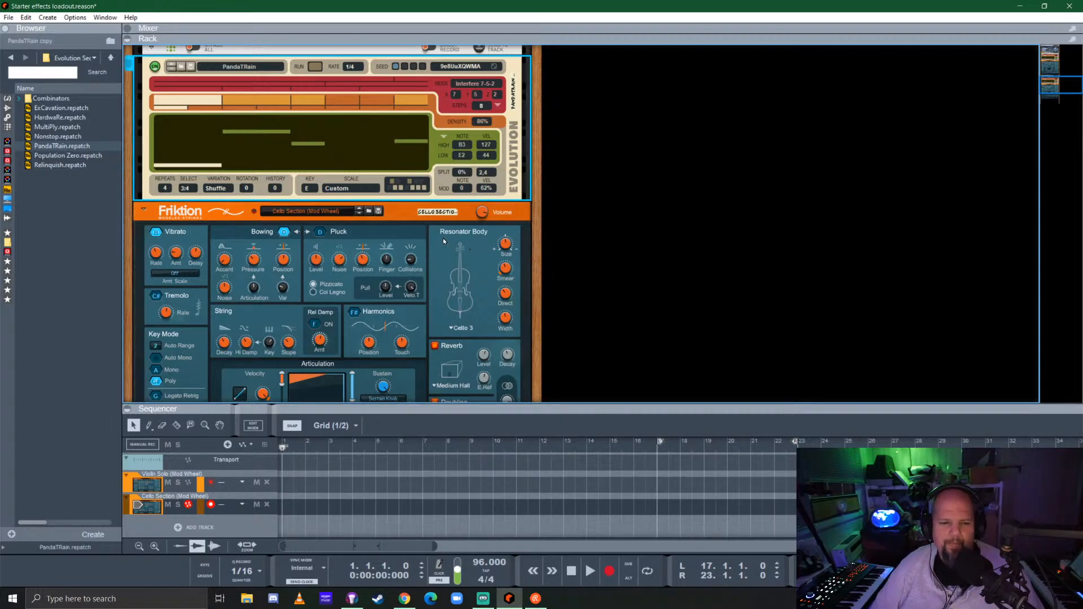
{"action": "scroll", "coordinate": [436, 232], "scroll_direction": "down", "scroll_amount": 4}
{"action": "scroll", "coordinate": [412, 210], "scroll_direction": "up", "scroll_amount": 5}
{"action": "scroll", "coordinate": [412, 210], "scroll_direction": "up", "scroll_amount": 8}
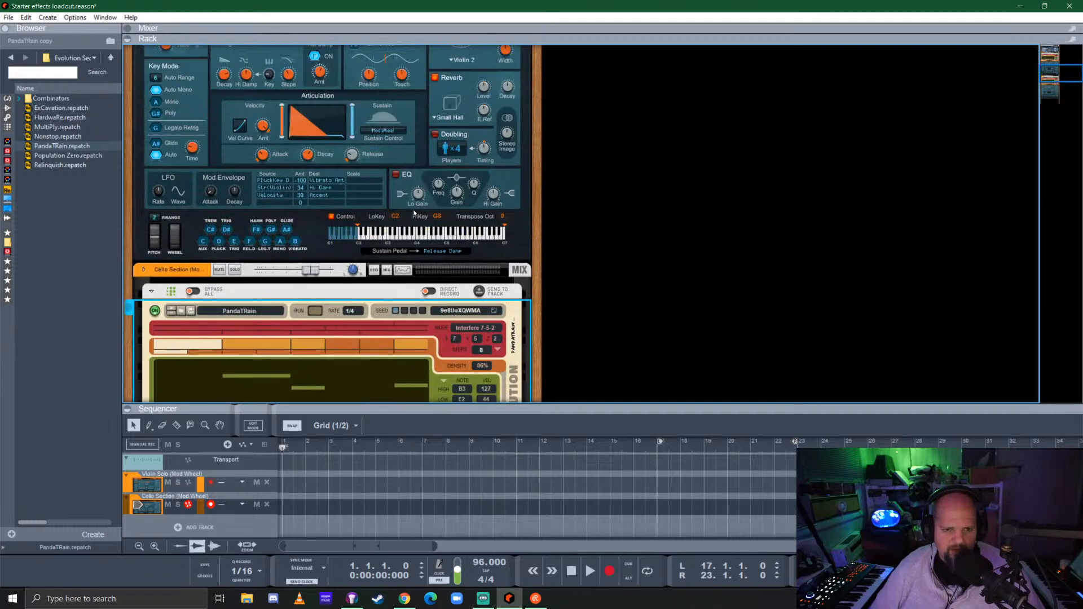
{"action": "left_click", "coordinate": [421, 137]}
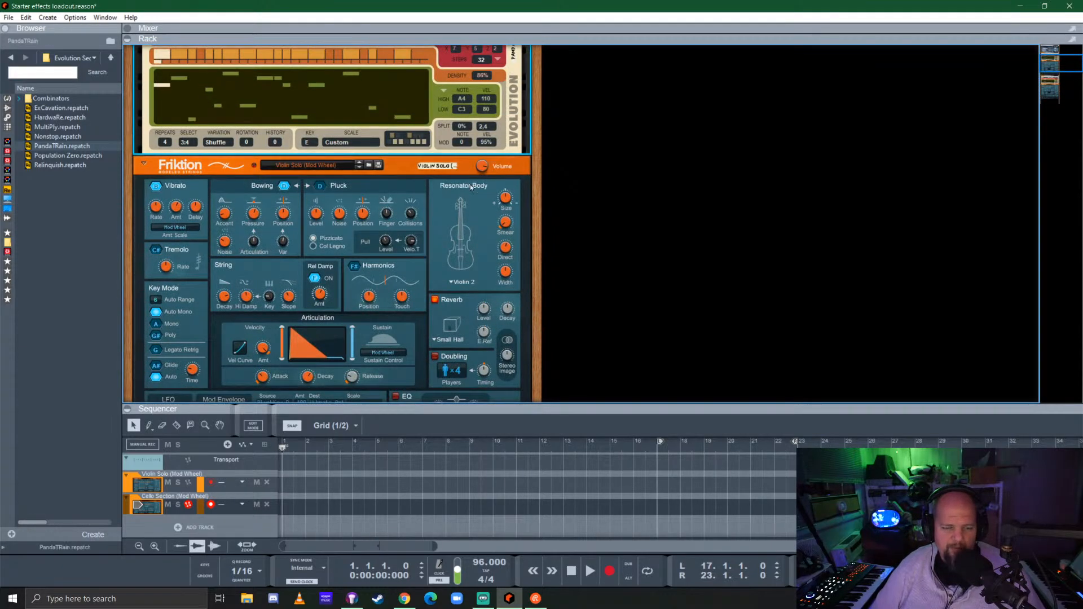
Set the scale of both the violin and cello Evolution players to Dorian
{"action": "left_click", "coordinate": [344, 143]}
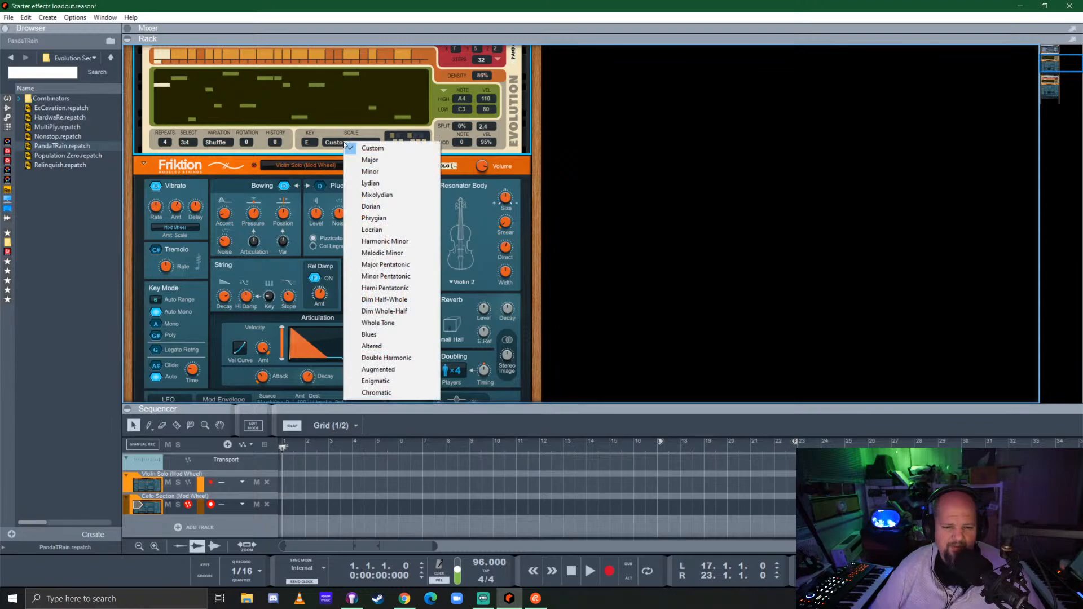
{"action": "left_click", "coordinate": [385, 206]}
{"action": "scroll", "coordinate": [385, 206], "scroll_direction": "down", "scroll_amount": 8}
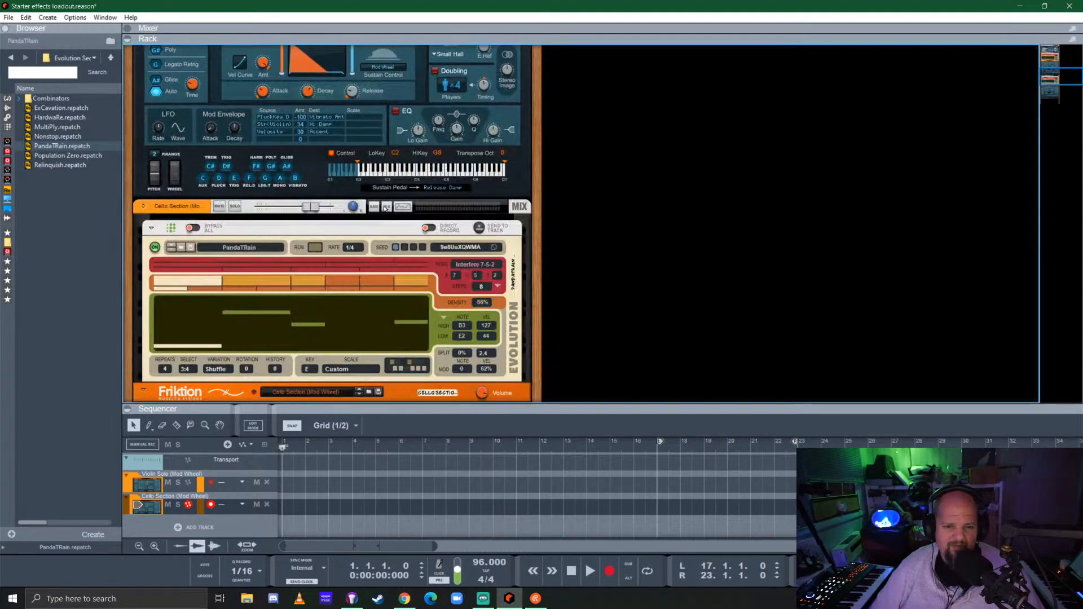
{"action": "left_click", "coordinate": [340, 115]}
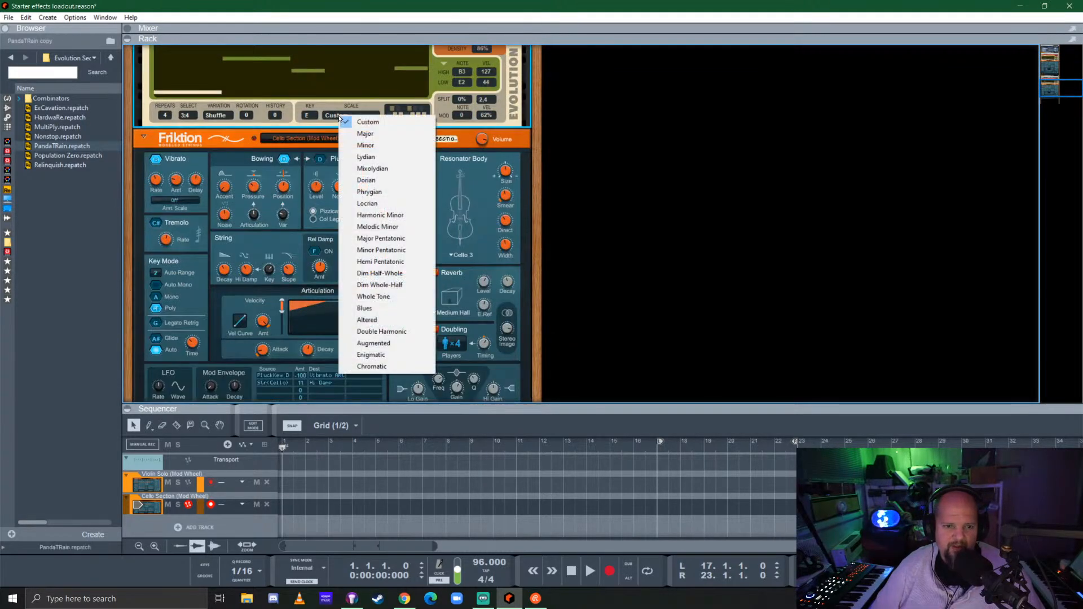
{"action": "left_click", "coordinate": [393, 180]}
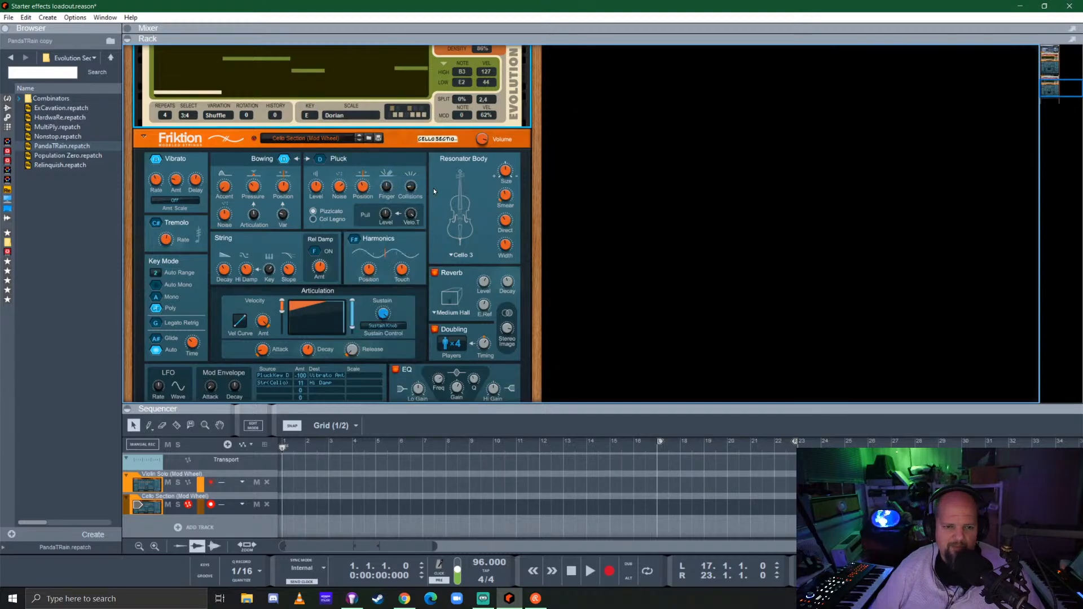
Play the arrangement and set the cello Evolution's scale to Minor Pentatonic
{"action": "key", "text": "space"}
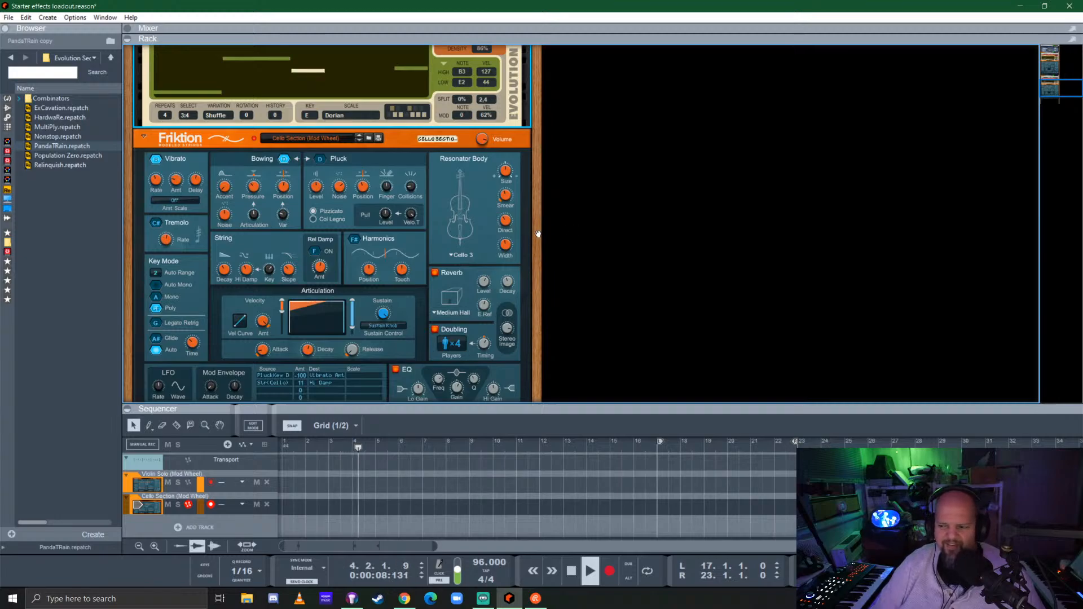
{"action": "scroll", "coordinate": [404, 252], "scroll_direction": "up", "scroll_amount": 3}
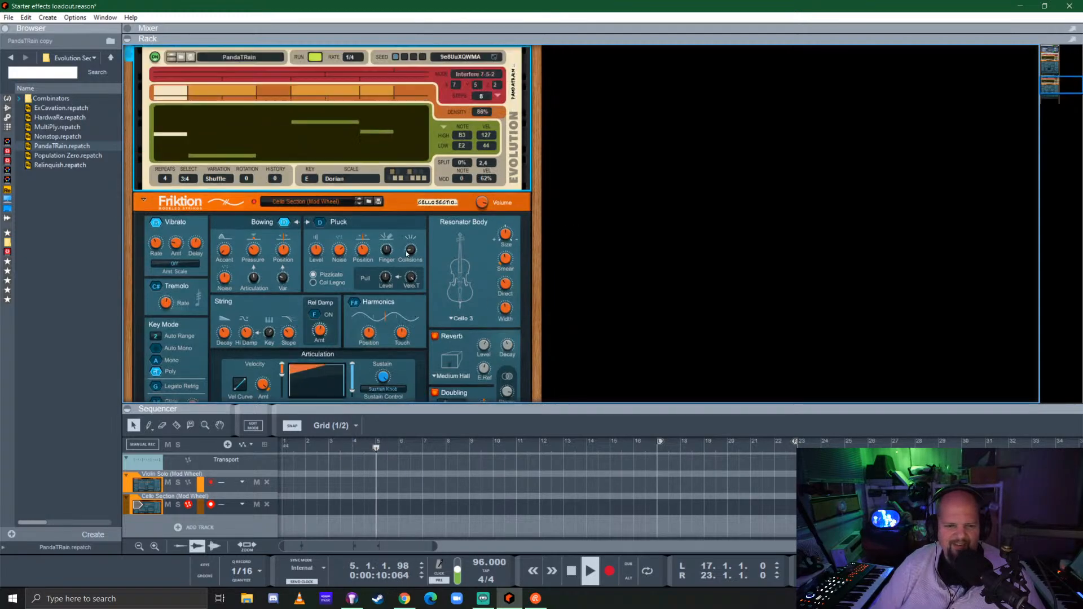
{"action": "scroll", "coordinate": [406, 249], "scroll_direction": "down", "scroll_amount": 5}
{"action": "scroll", "coordinate": [343, 216], "scroll_direction": "up", "scroll_amount": 3}
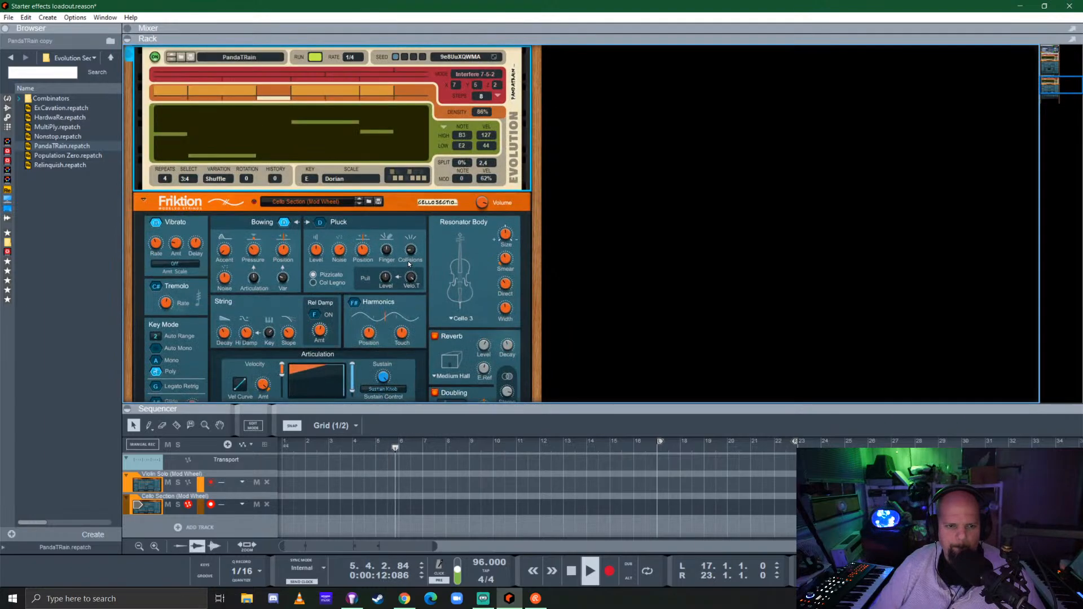
{"action": "left_click", "coordinate": [340, 212]}
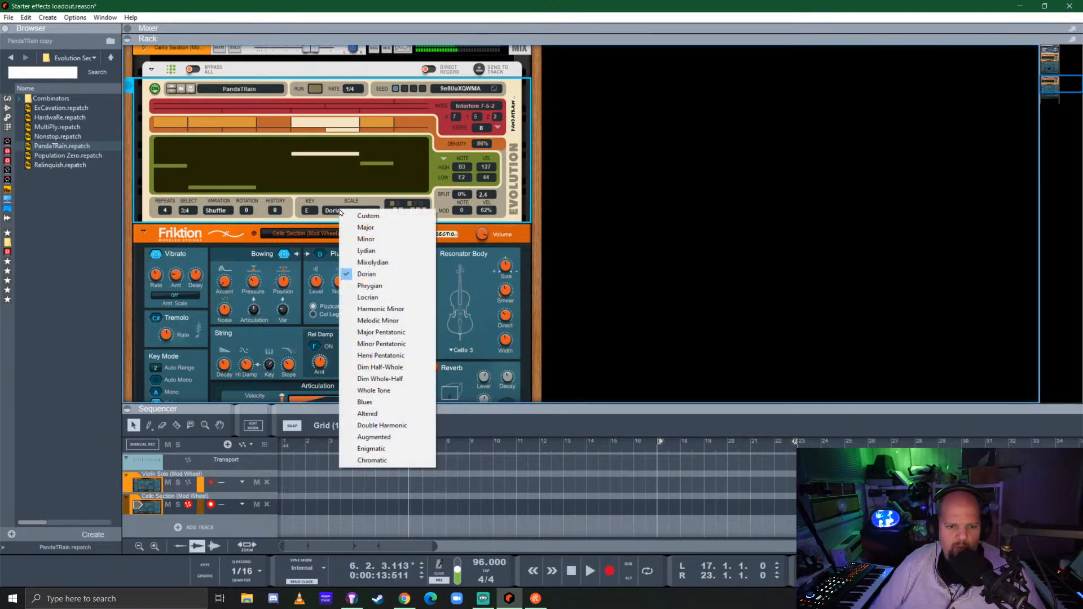
{"action": "left_click", "coordinate": [392, 343]}
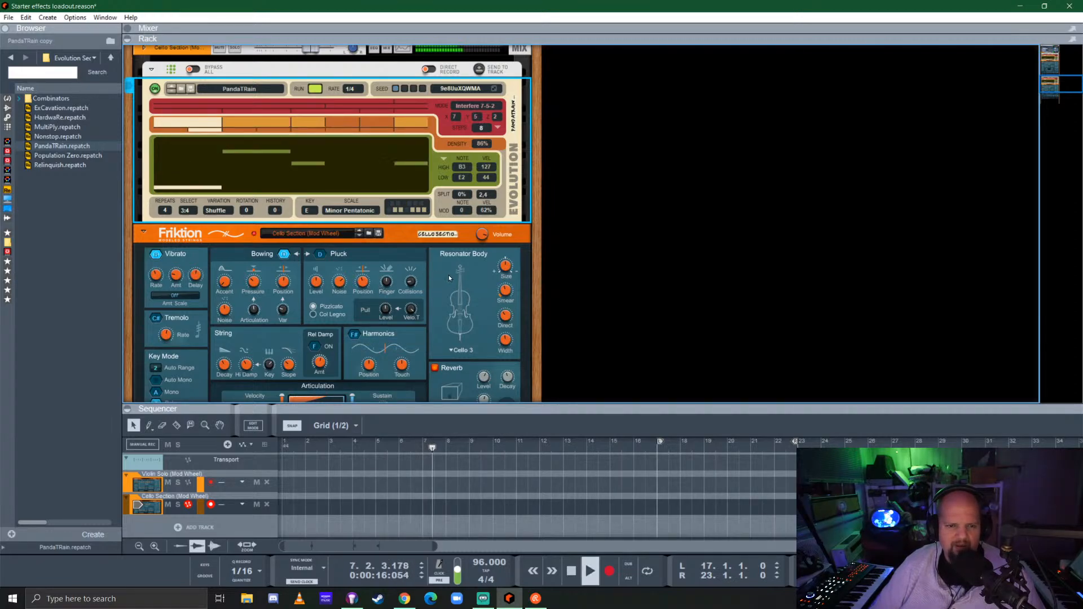
Change the cello Evolution's rhythm mode to Interfere 1-3-2 by setting its first value to 1 and second to 3
{"action": "left_click", "coordinate": [475, 116]}
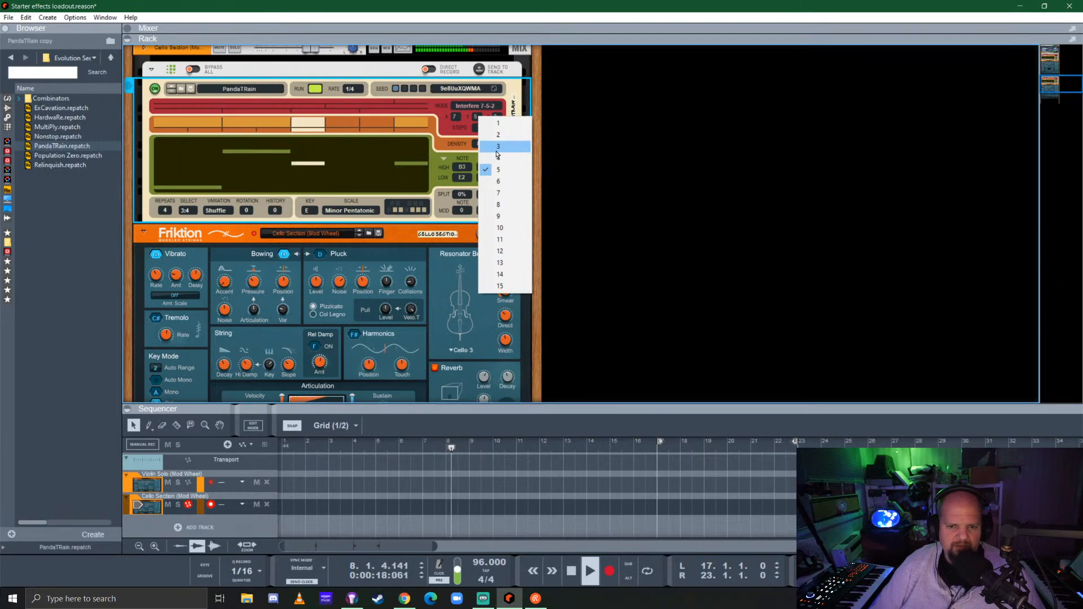
{"action": "left_click", "coordinate": [496, 147]}
{"action": "left_click", "coordinate": [455, 116]}
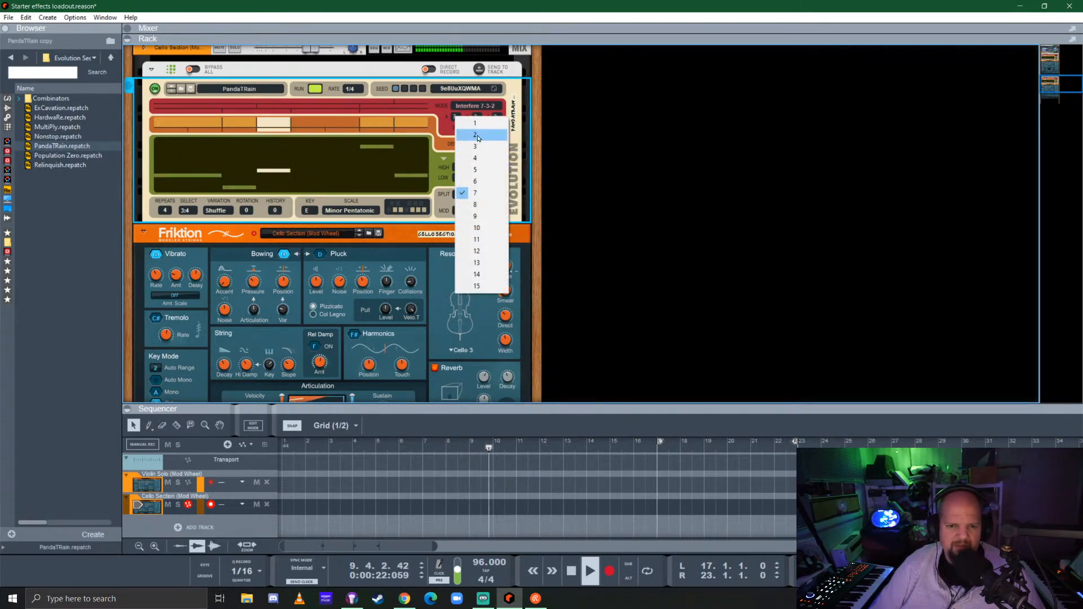
{"action": "left_click", "coordinate": [476, 123]}
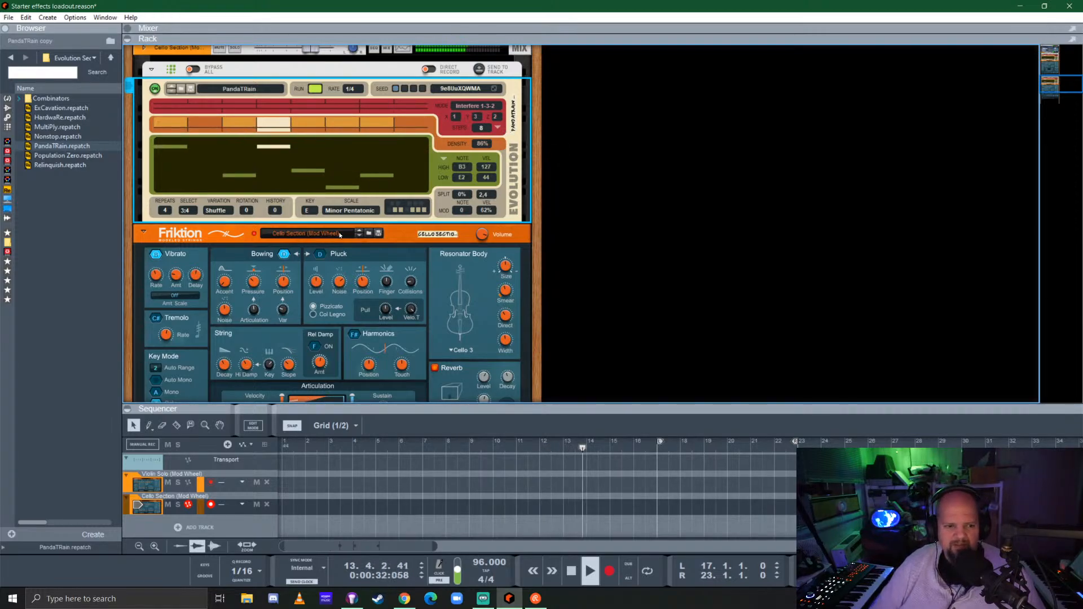
Set the violin Evolution's split amount to 13%, then stop playback and return to the start of the song
{"action": "scroll", "coordinate": [394, 236], "scroll_direction": "down", "scroll_amount": 10}
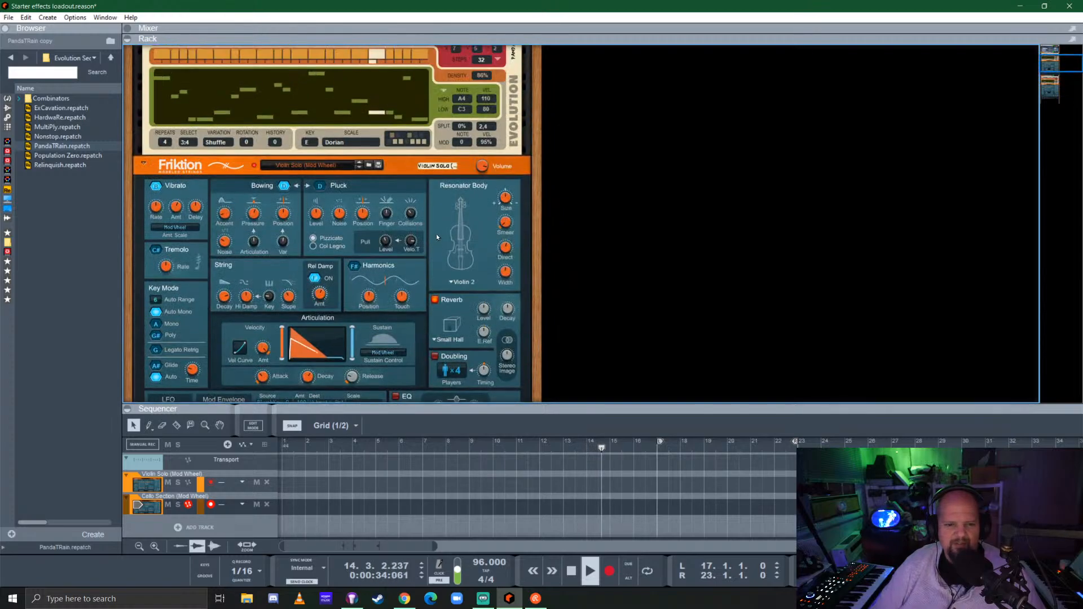
{"action": "scroll", "coordinate": [436, 237], "scroll_direction": "up", "scroll_amount": 3}
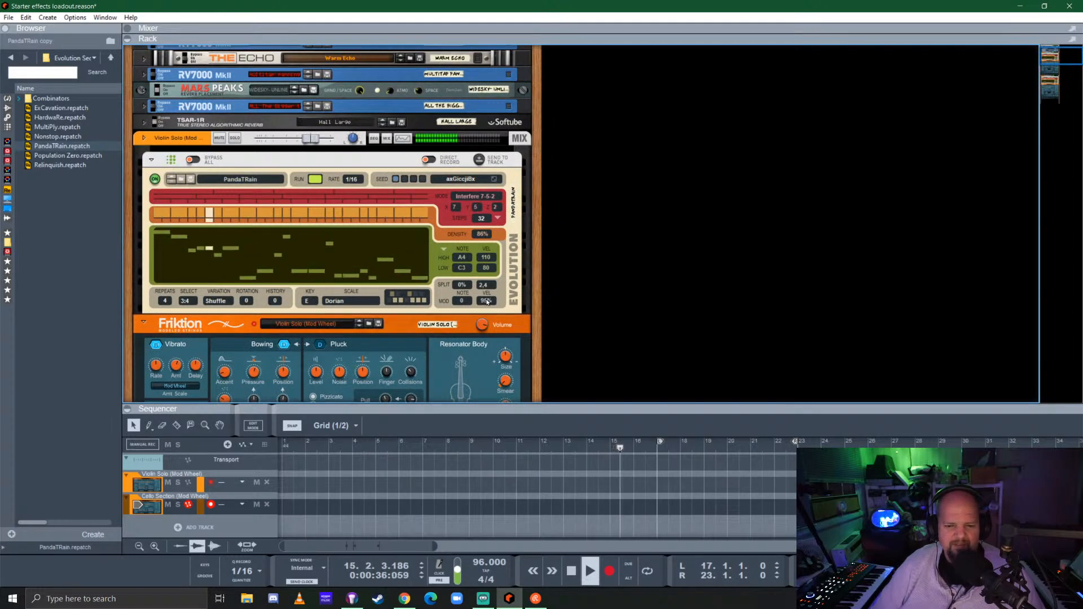
{"action": "left_click_drag", "start_coordinate": [463, 285], "coordinate": [471, 272]}
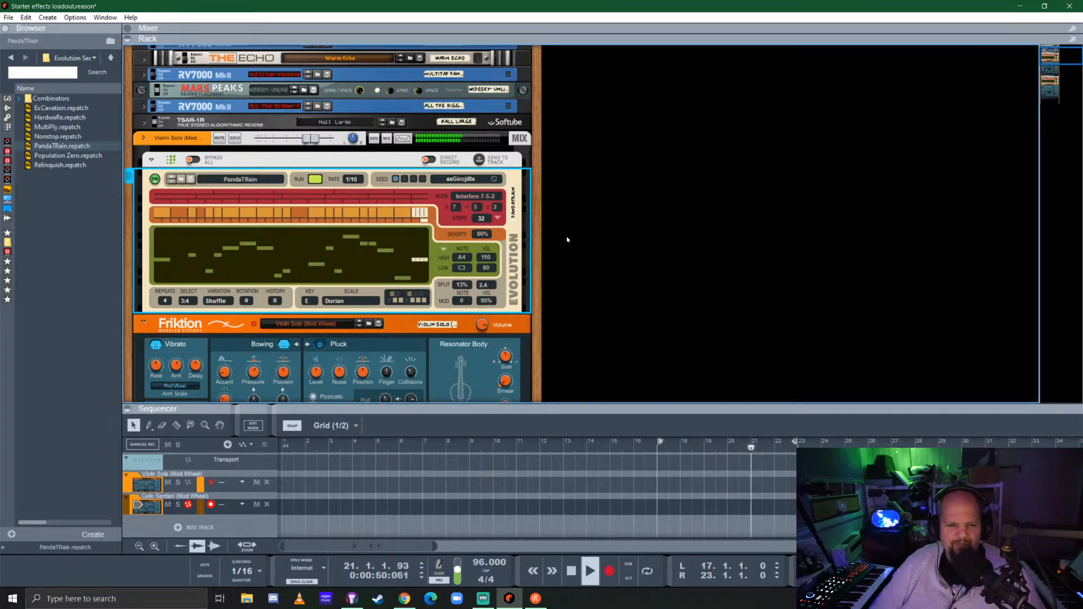
{"action": "key", "text": "space"}
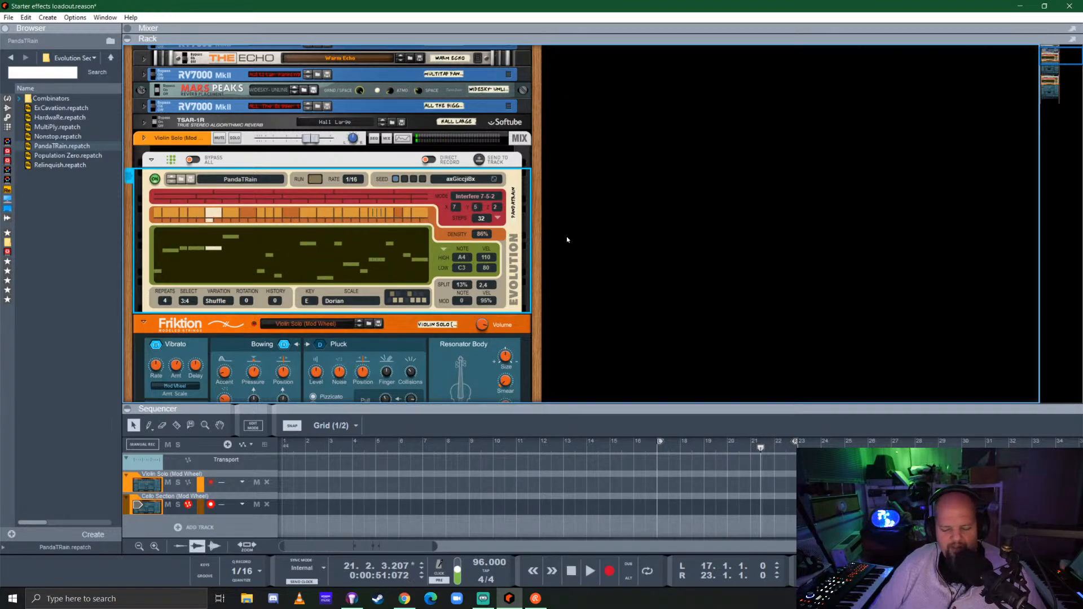
{"action": "key", "text": "shift+Return"}
{"action": "key", "text": "shift+Return"}
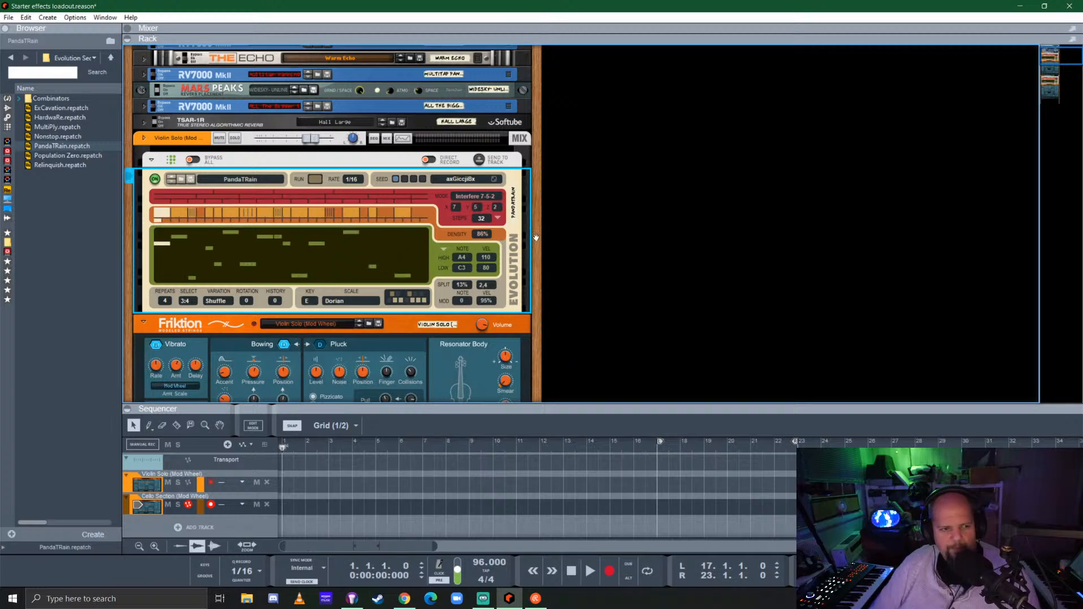
Add The Legend synthesizer in a second rack column and open its Bass patch folder
{"action": "left_click", "coordinate": [7, 98]}
{"action": "scroll", "coordinate": [62, 249], "scroll_direction": "down", "scroll_amount": 15}
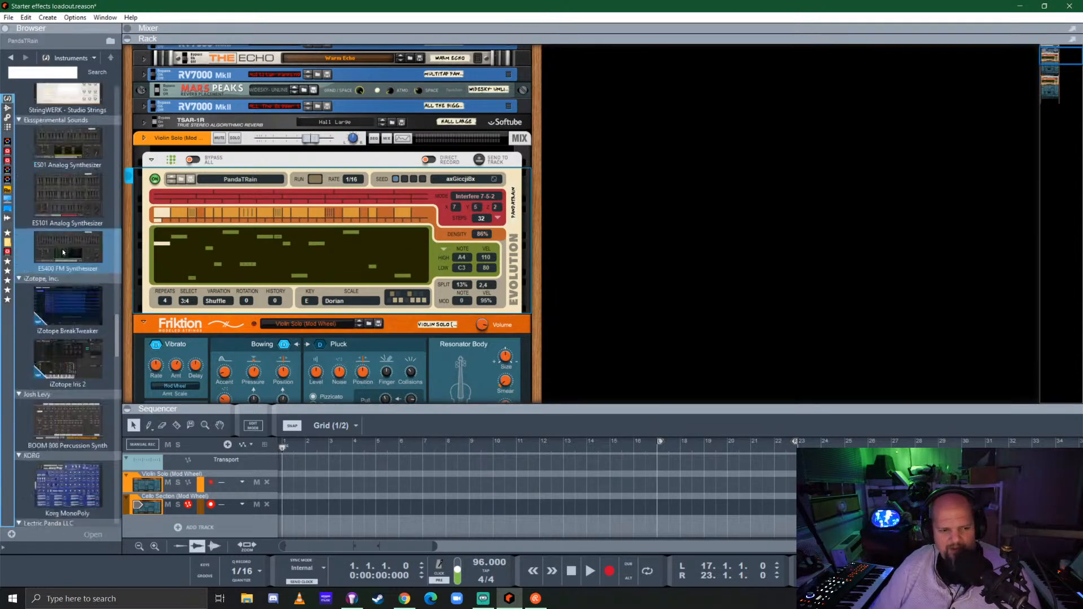
{"action": "left_click_drag", "start_coordinate": [73, 367], "coordinate": [658, 173]}
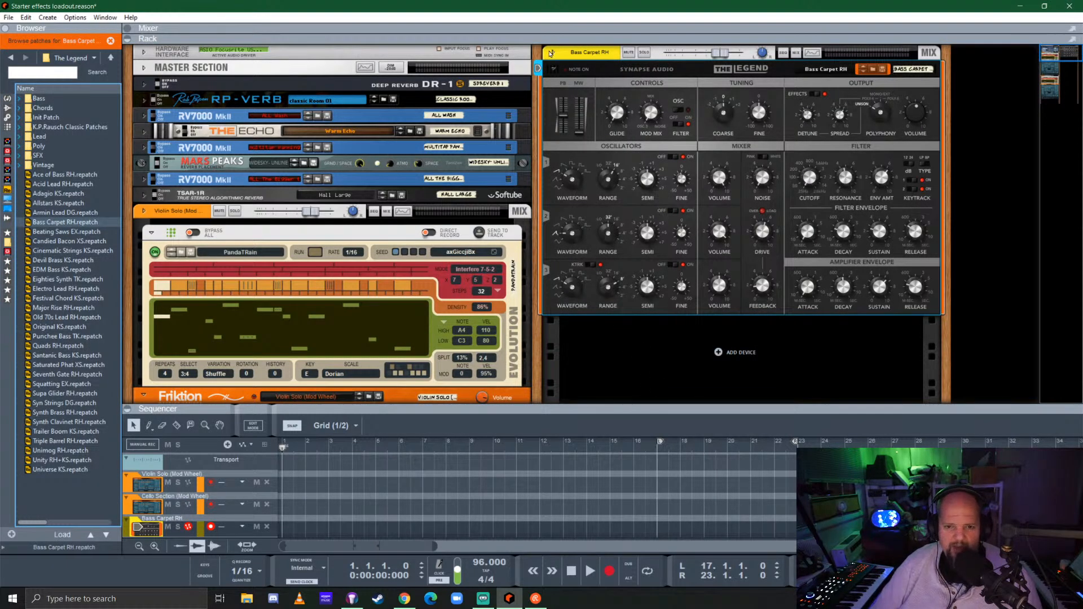
{"action": "right_click", "coordinate": [628, 68]}
{"action": "left_click", "coordinate": [576, 106]}
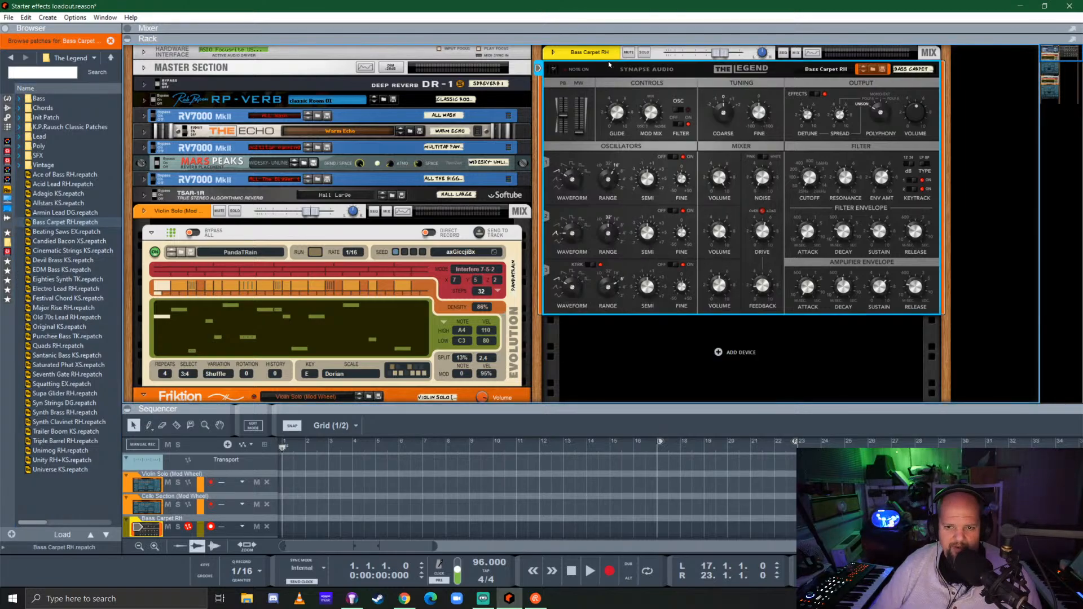
{"action": "double_click", "coordinate": [96, 98]}
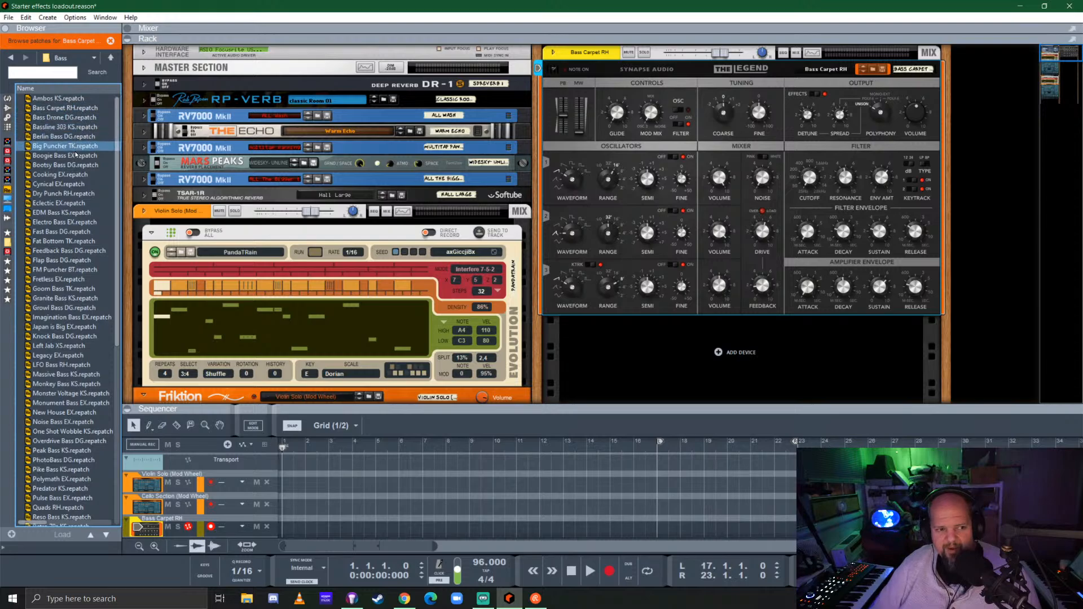
Audition the Bass Drone DG and Bass Carpet RH patches in The Legend, then load Boogie Bass EX
{"action": "left_click", "coordinate": [63, 117]}
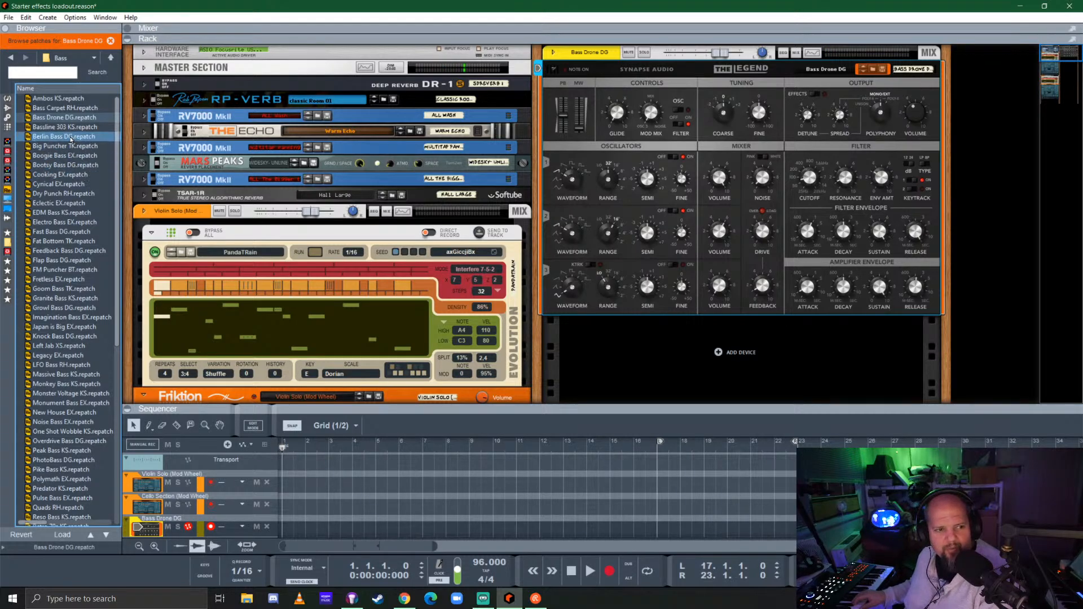
{"action": "left_click", "coordinate": [65, 108]}
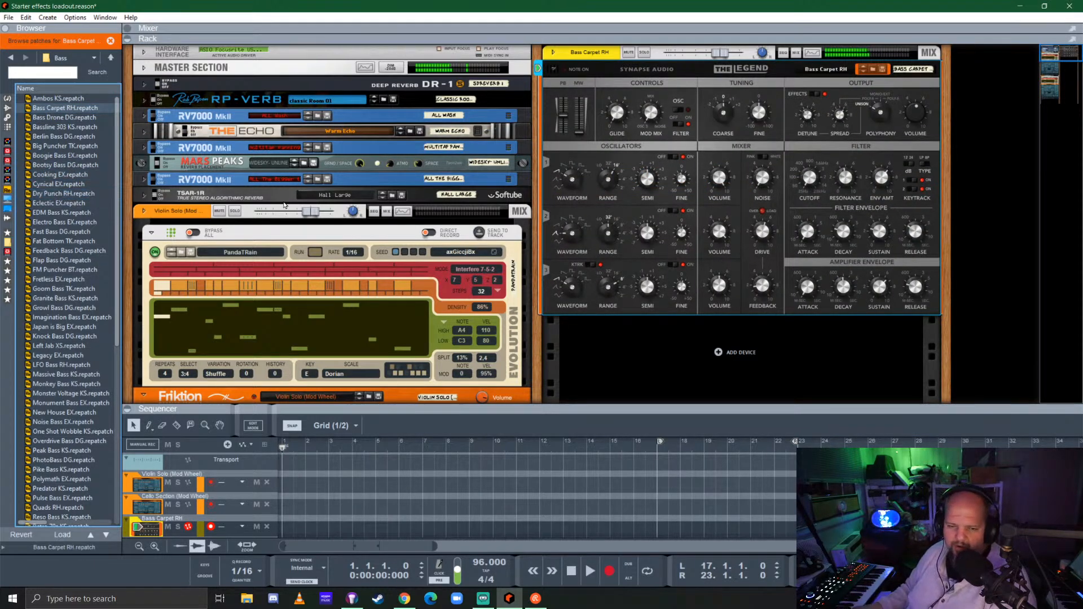
{"action": "left_click", "coordinate": [56, 155]}
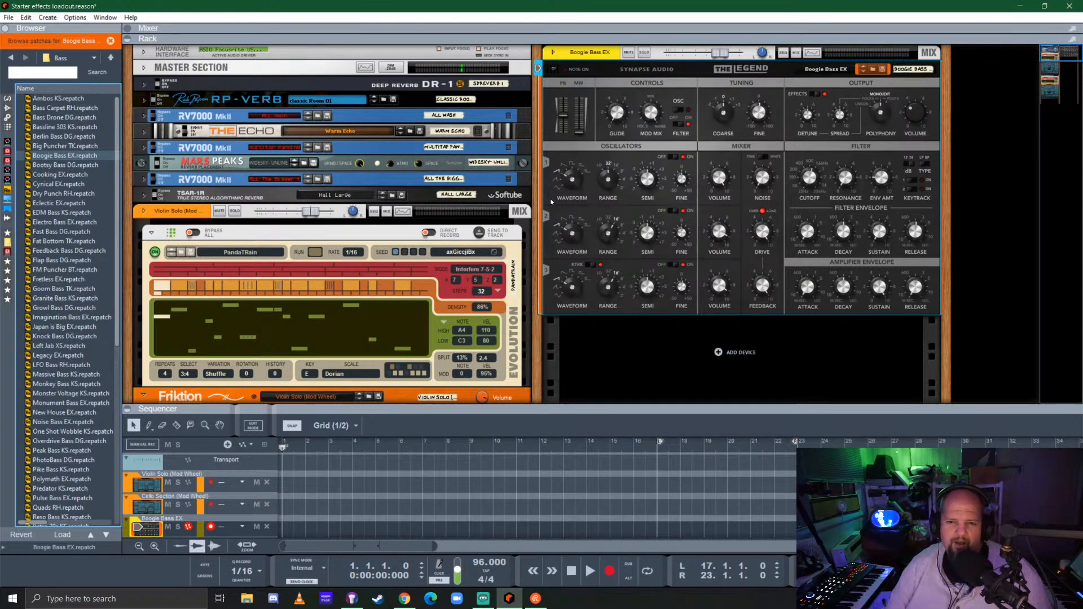
Enlarge the sequencer and create an eight-bar clip on the Boogie Bass EX track starting at bar 1
{"action": "left_click_drag", "start_coordinate": [616, 409], "coordinate": [634, 261]}
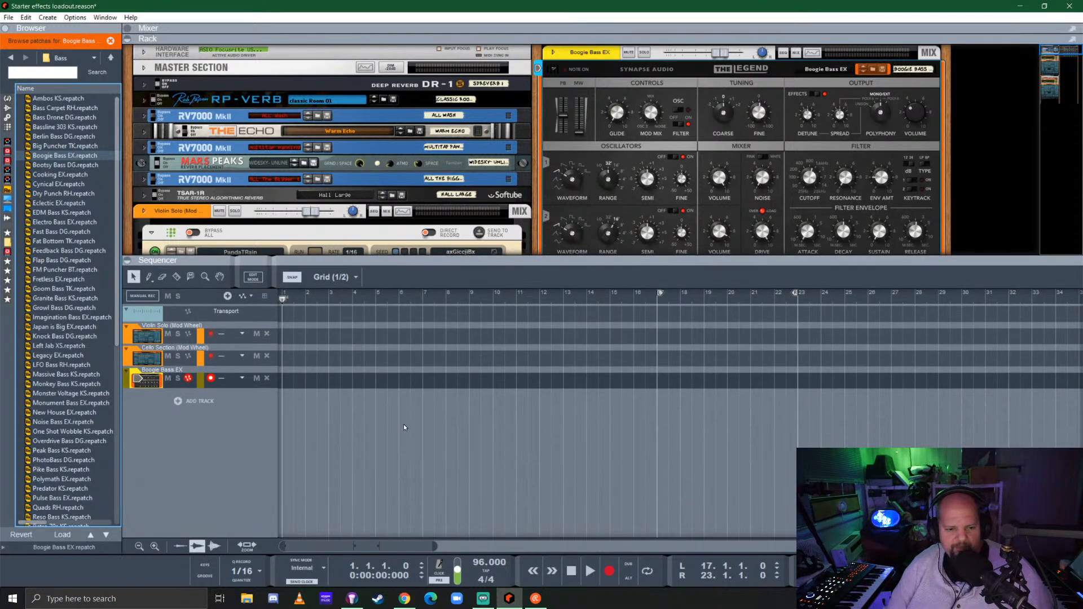
{"action": "left_click", "coordinate": [291, 378]}
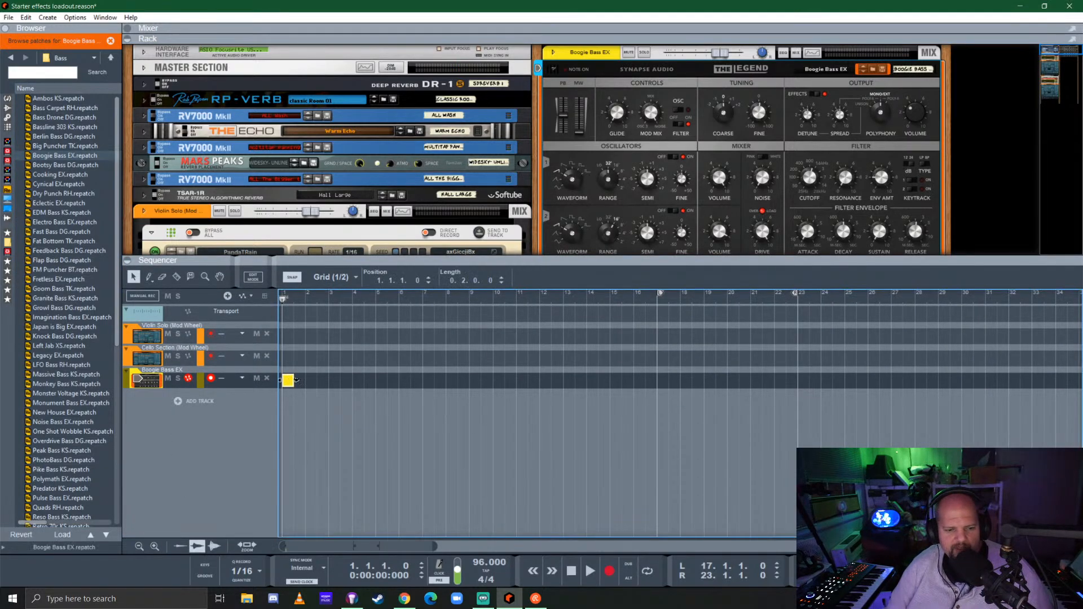
{"action": "left_click_drag", "start_coordinate": [296, 379], "coordinate": [411, 379]}
{"action": "left_click_drag", "start_coordinate": [444, 376], "coordinate": [470, 377]}
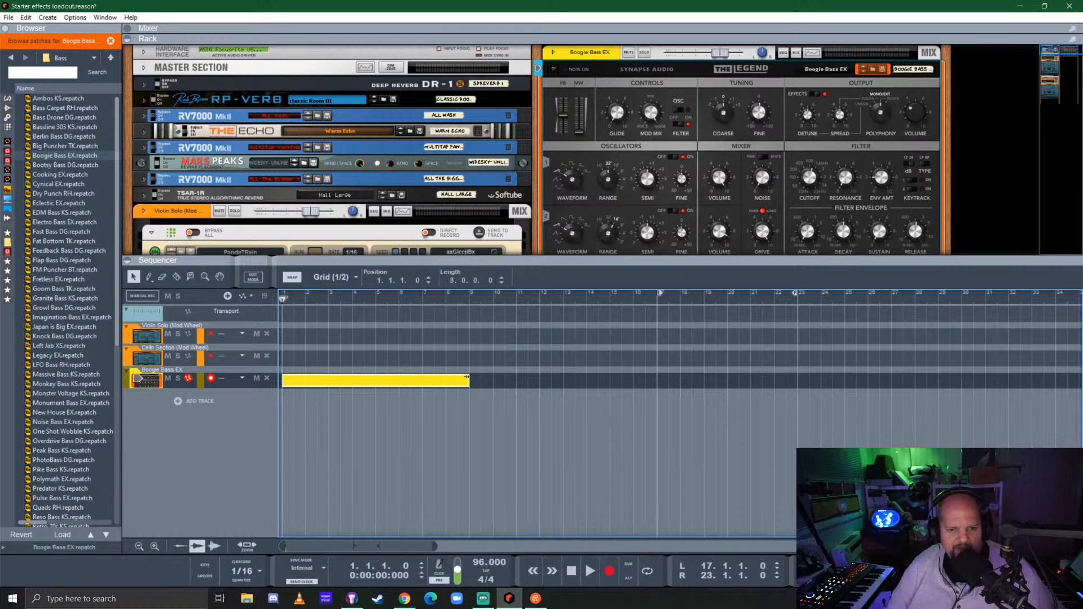
Add an E2 note spanning all eight bars inside the bass clip, then return to the arrangement
{"action": "double_click", "coordinate": [425, 385]}
{"action": "scroll", "coordinate": [367, 437], "scroll_direction": "down", "scroll_amount": 3}
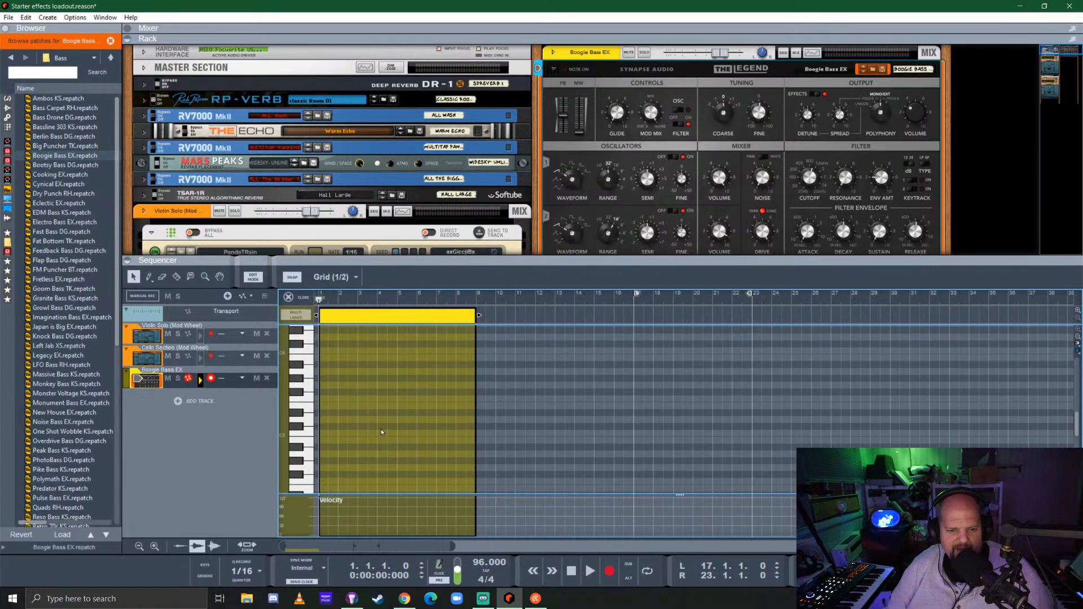
{"action": "scroll", "coordinate": [344, 434], "scroll_direction": "up", "scroll_amount": 2}
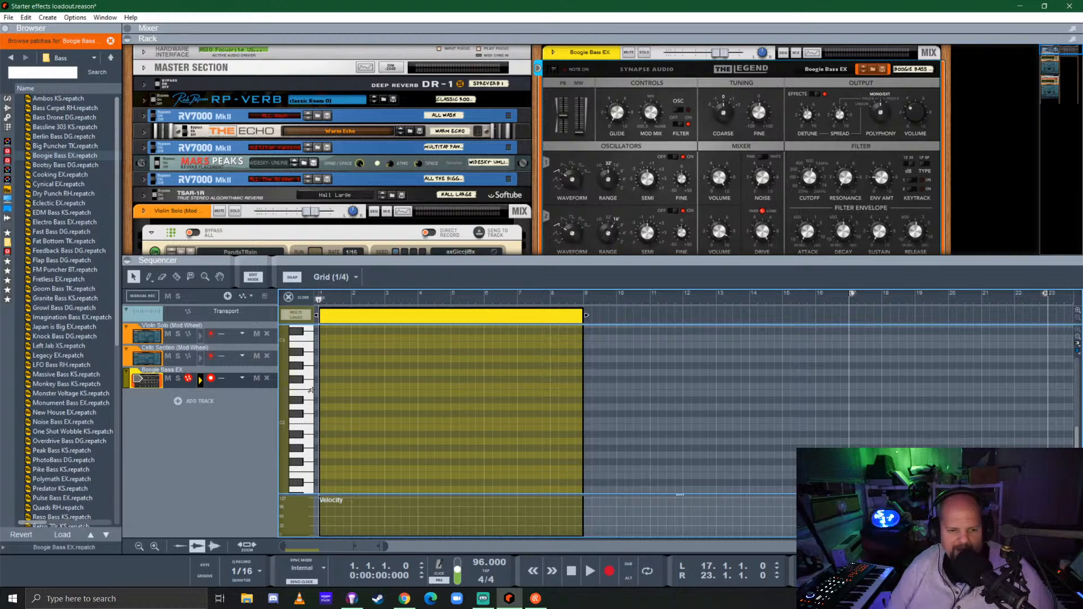
{"action": "left_click", "coordinate": [323, 393]}
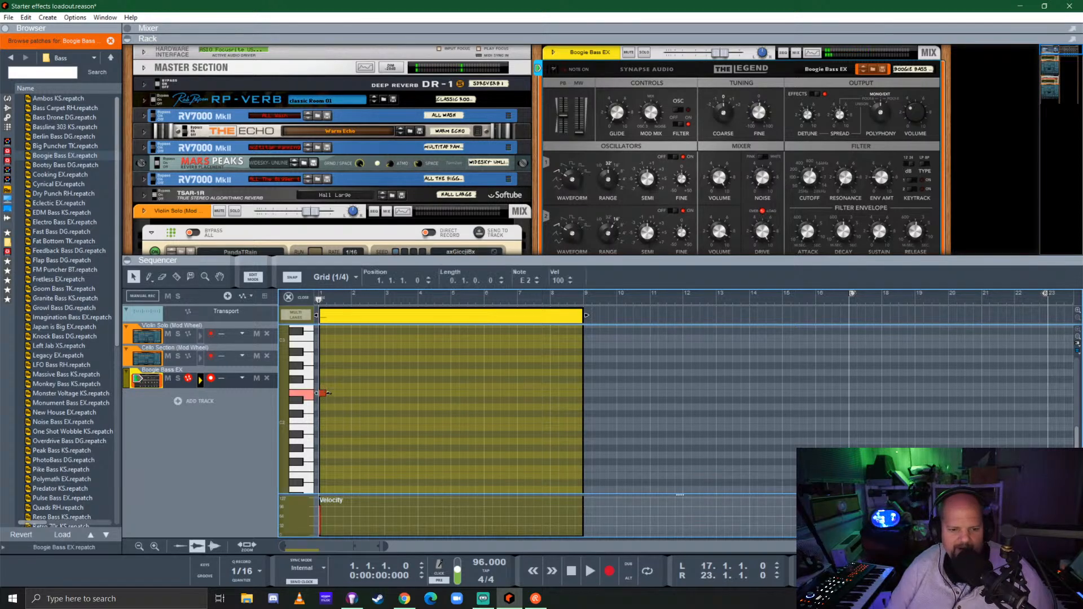
{"action": "left_click_drag", "start_coordinate": [328, 394], "coordinate": [583, 393]}
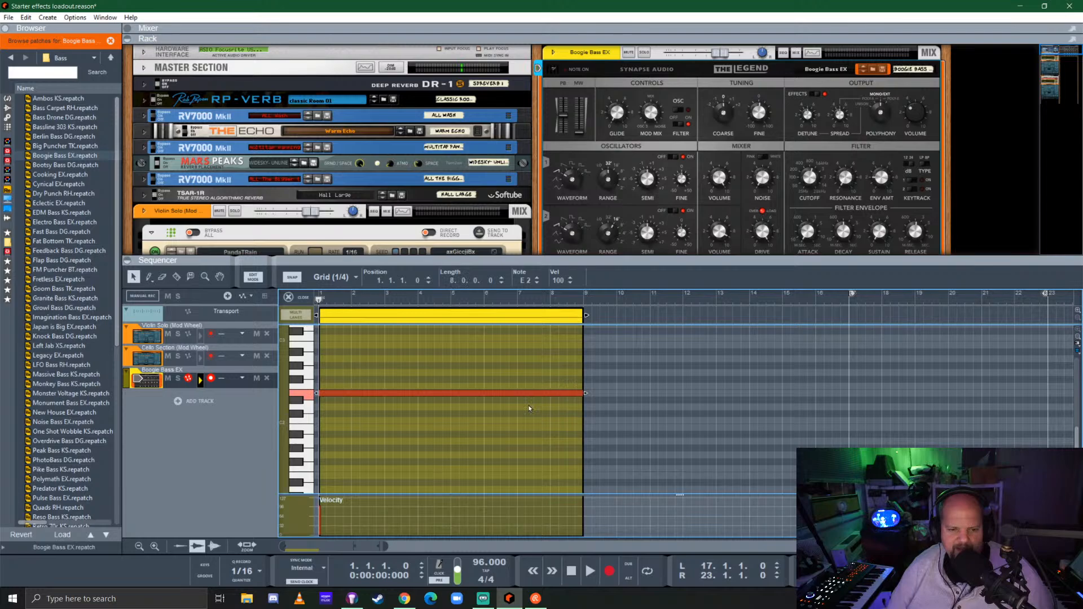
{"action": "left_click", "coordinate": [288, 297]}
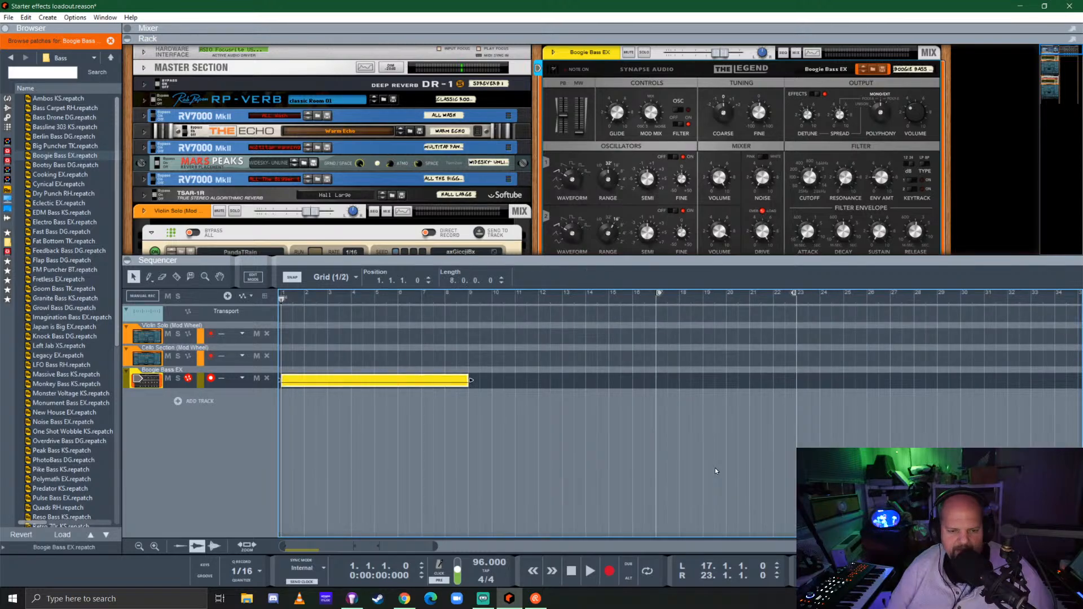
Set the loop to the eight-bar bass clip, then shorten the clip to four bars
{"action": "right_click", "coordinate": [417, 380]}
{"action": "left_click", "coordinate": [467, 212]}
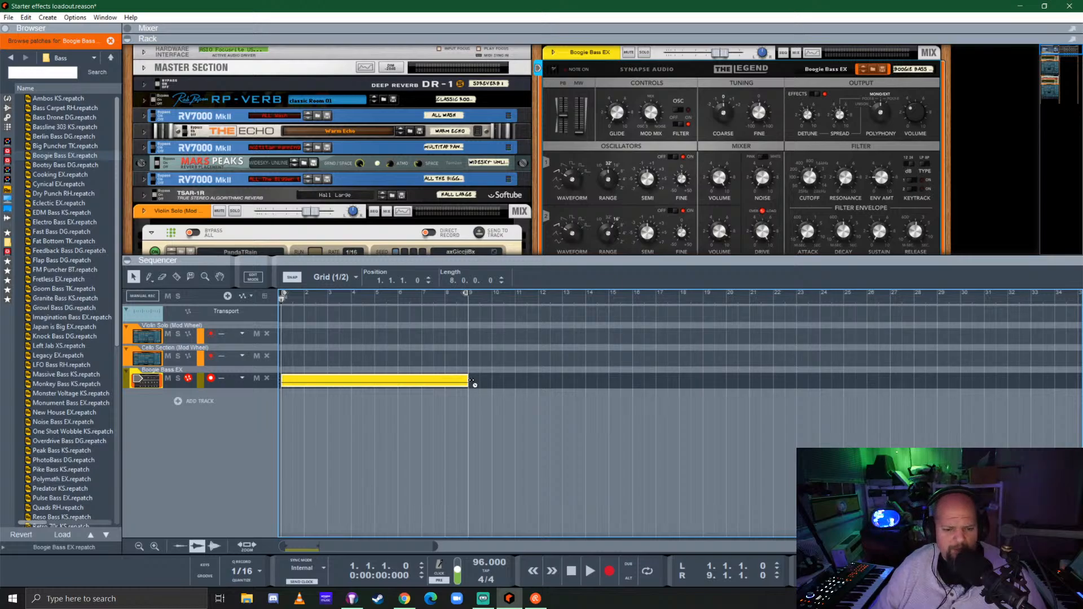
{"action": "left_click_drag", "start_coordinate": [471, 381], "coordinate": [430, 384]}
Copy the four-bar bass clip to bar 6 and transpose the copy's note up to A2
{"action": "double_click", "coordinate": [431, 384]}
{"action": "left_click", "coordinate": [524, 393]}
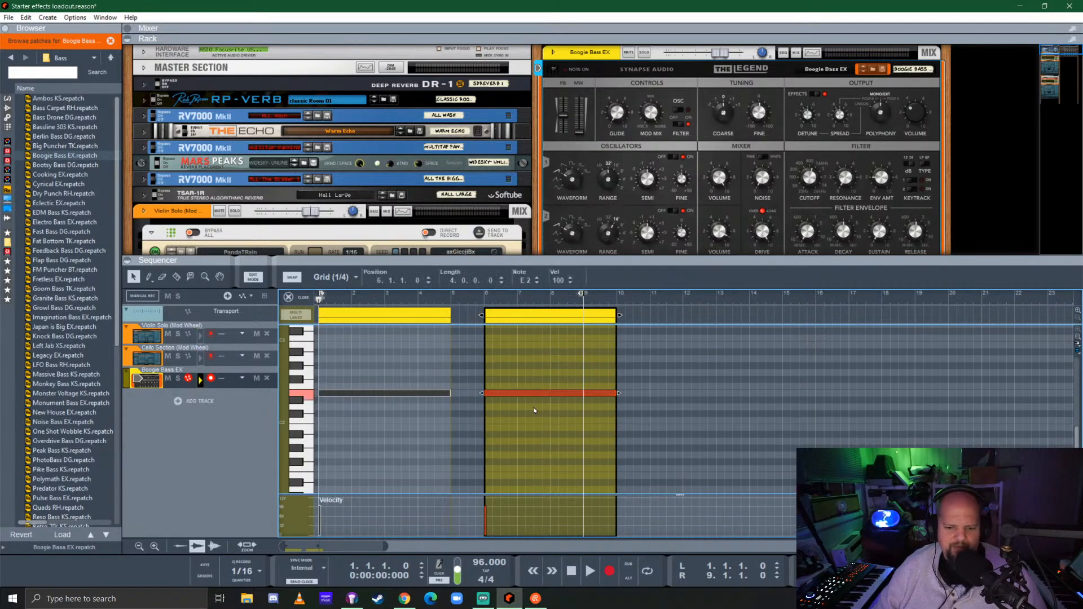
{"action": "key", "text": "Up"}
{"action": "key", "text": "Up"}
{"action": "key", "text": "Up"}
{"action": "key", "text": "Up"}
{"action": "key", "text": "Up"}
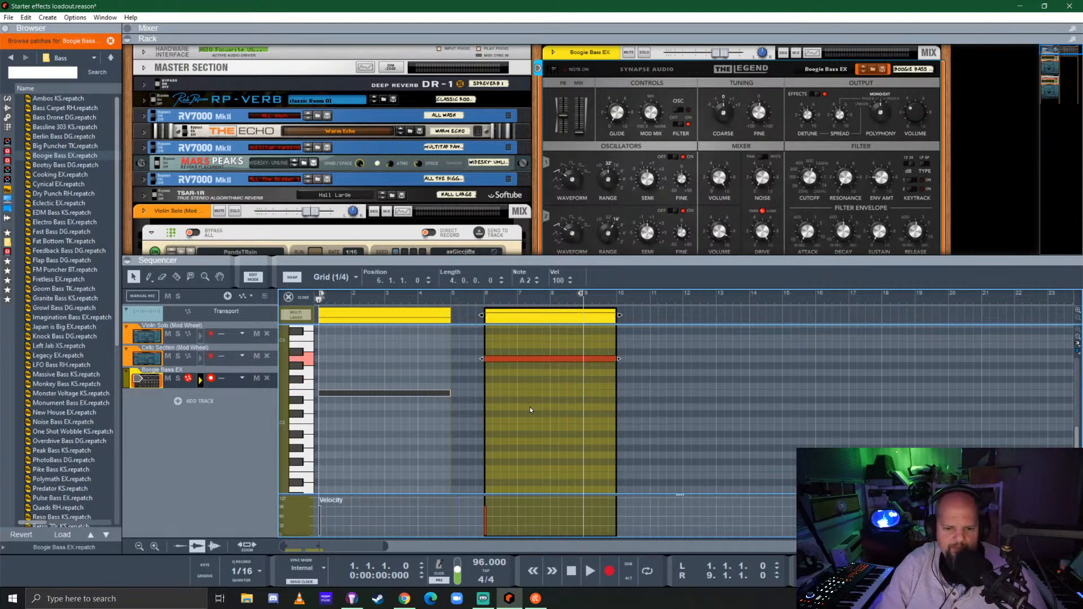
Copy the A2 clip to about bar 11, raise the copy's note to B2, and return to the arrangement
{"action": "left_click_drag", "start_coordinate": [523, 322], "coordinate": [733, 323]}
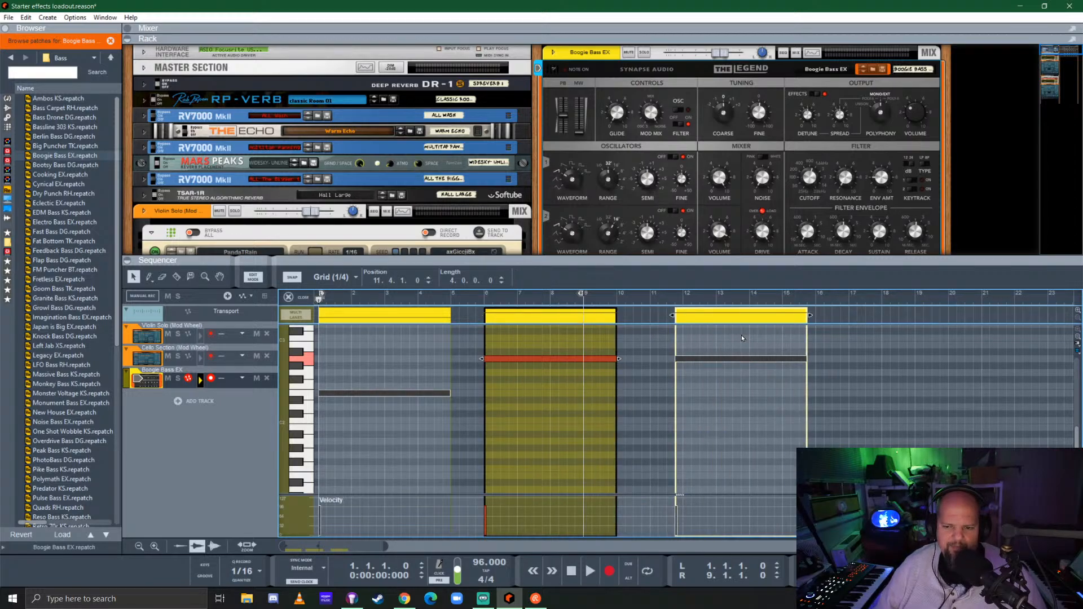
{"action": "left_click", "coordinate": [716, 360]}
{"action": "key", "text": "Up"}
{"action": "key", "text": "Up"}
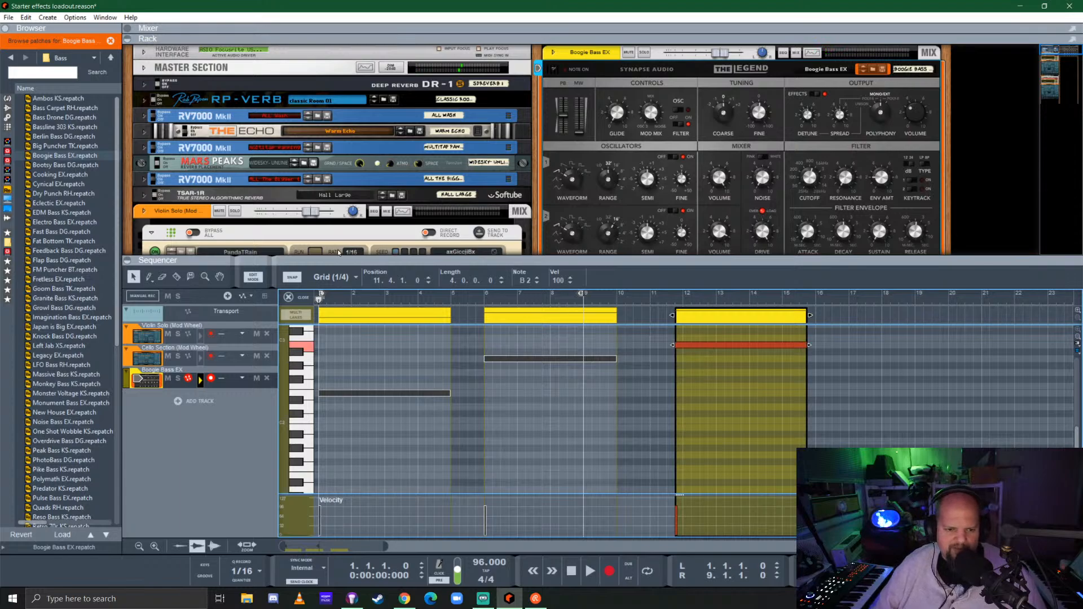
{"action": "key", "text": "ctrl+e"}
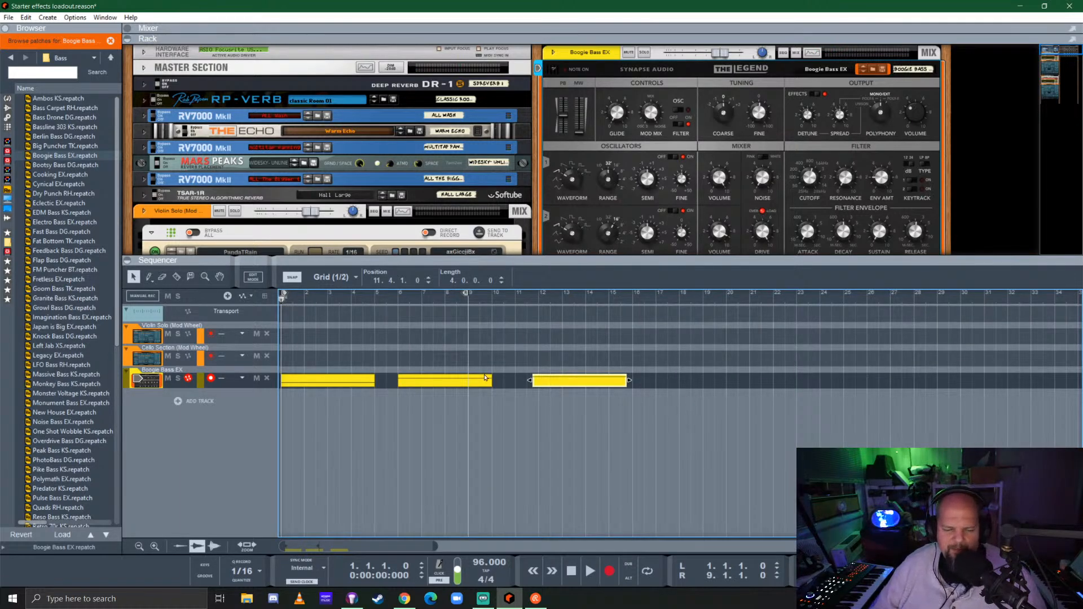
Move the A2 clip to start at bar 5 and the B2 clip out to about bar 24
{"action": "left_click_drag", "start_coordinate": [455, 383], "coordinate": [431, 383]}
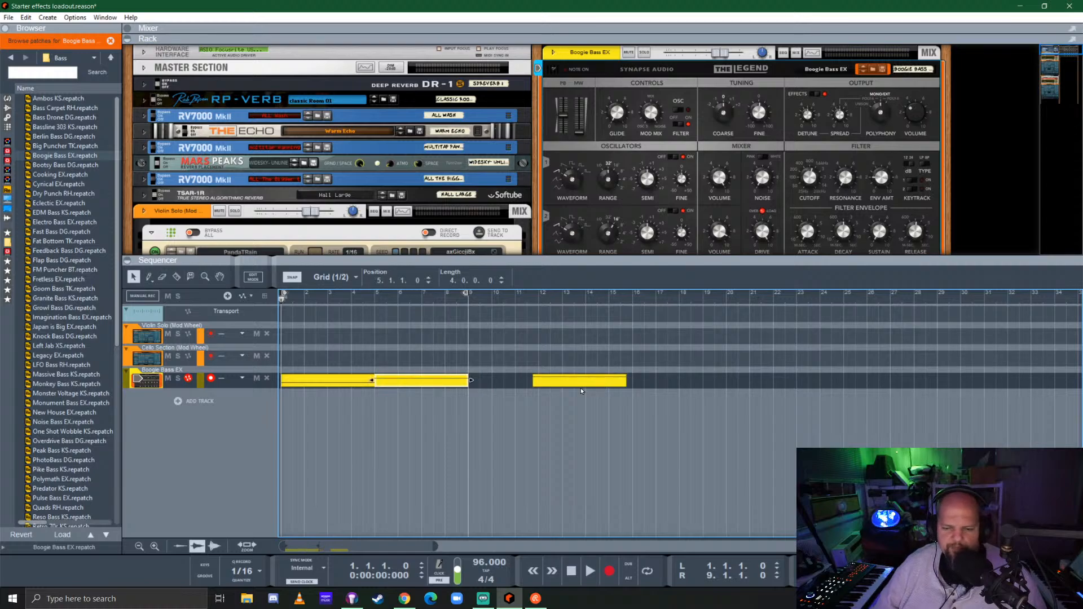
{"action": "left_click_drag", "start_coordinate": [582, 390], "coordinate": [873, 390]}
Color the first bass clip Burgundy and the second bass clip Red
{"action": "left_click", "coordinate": [328, 384]}
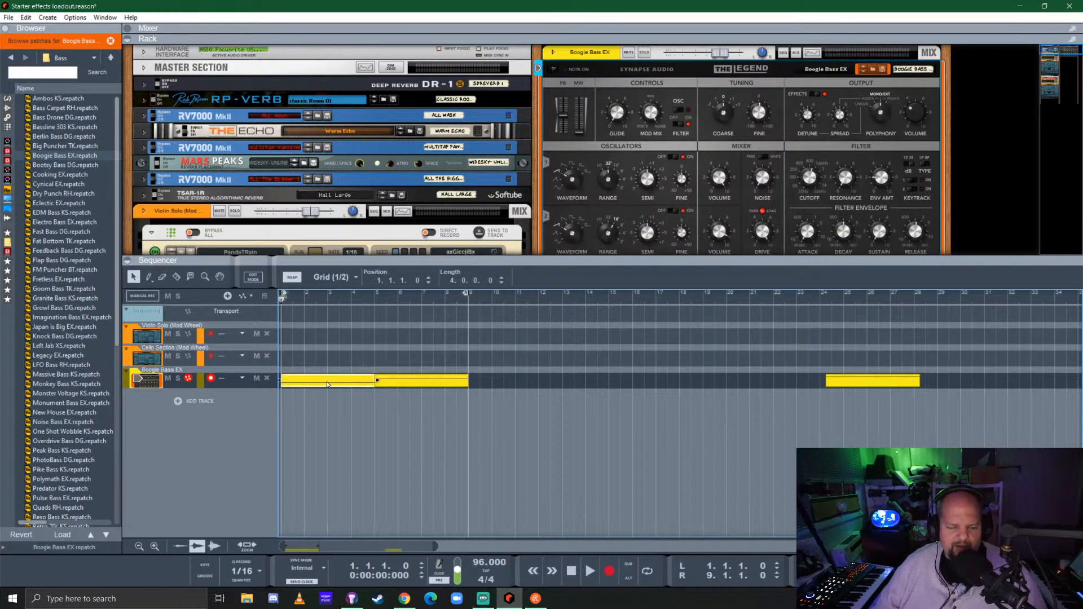
{"action": "right_click", "coordinate": [328, 384]}
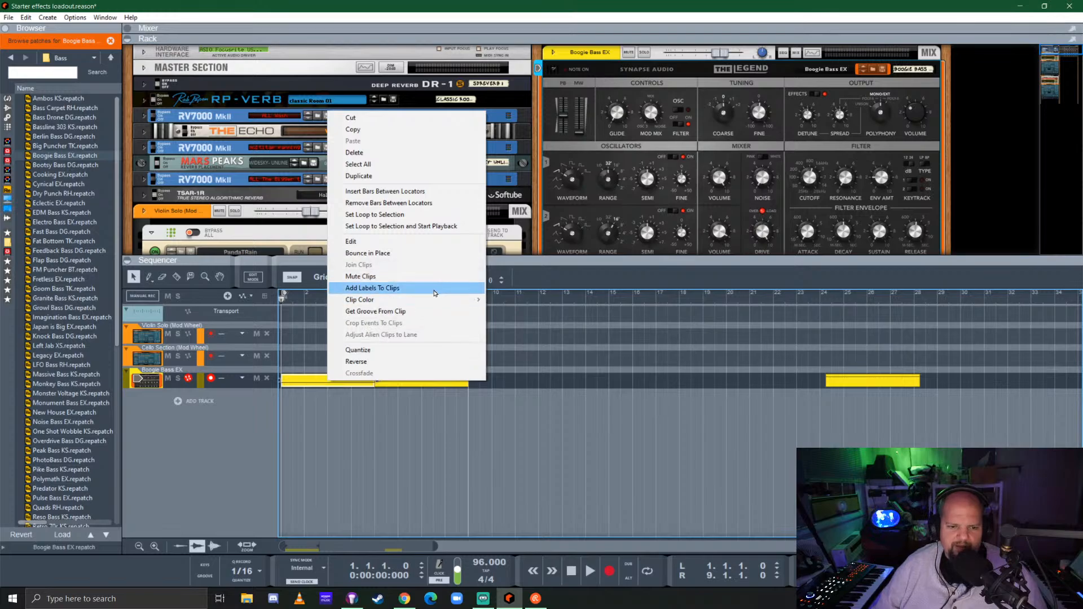
{"action": "mouse_move", "coordinate": [437, 305]}
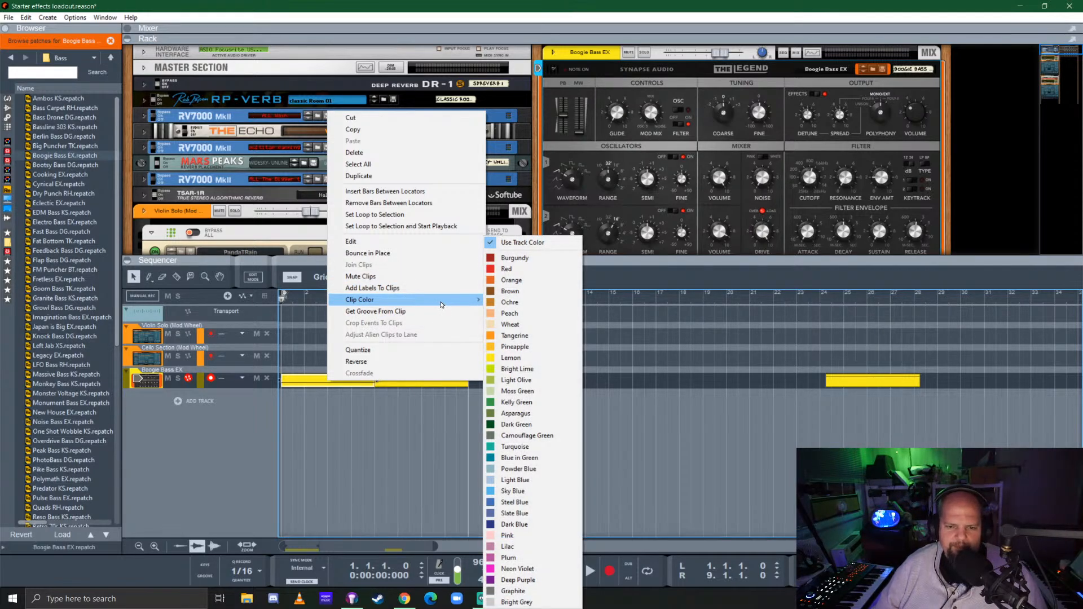
{"action": "left_click", "coordinate": [507, 269]}
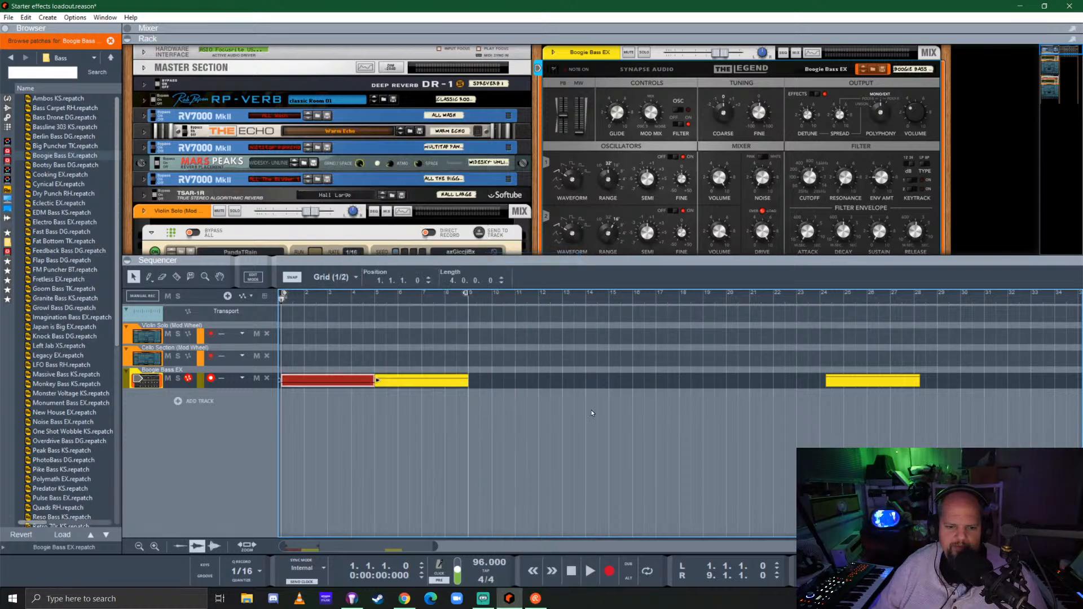
{"action": "right_click", "coordinate": [424, 385]}
{"action": "mouse_move", "coordinate": [516, 305]}
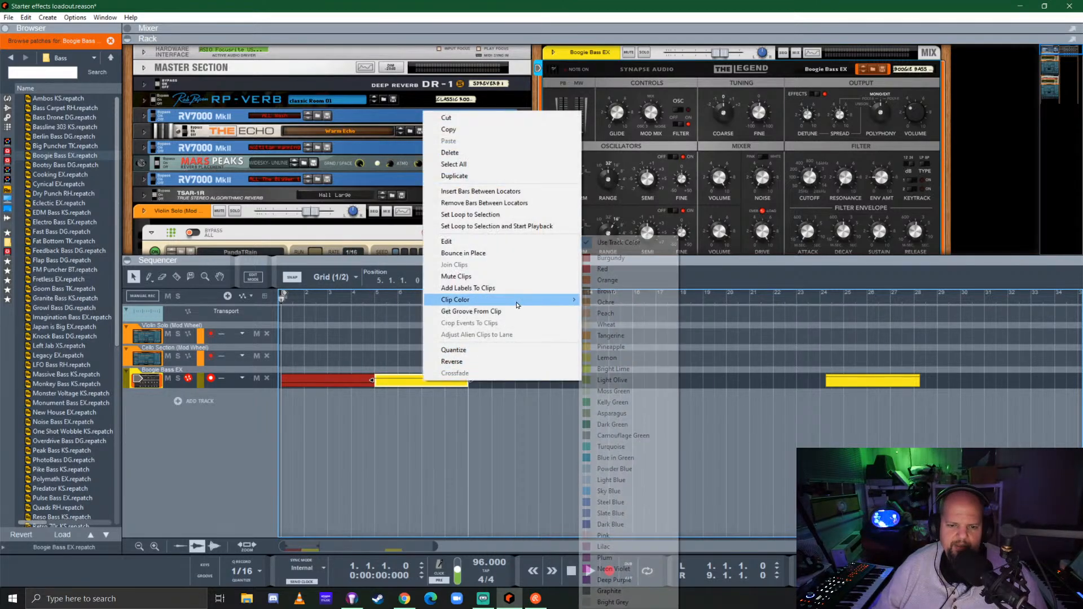
{"action": "left_click", "coordinate": [615, 269]}
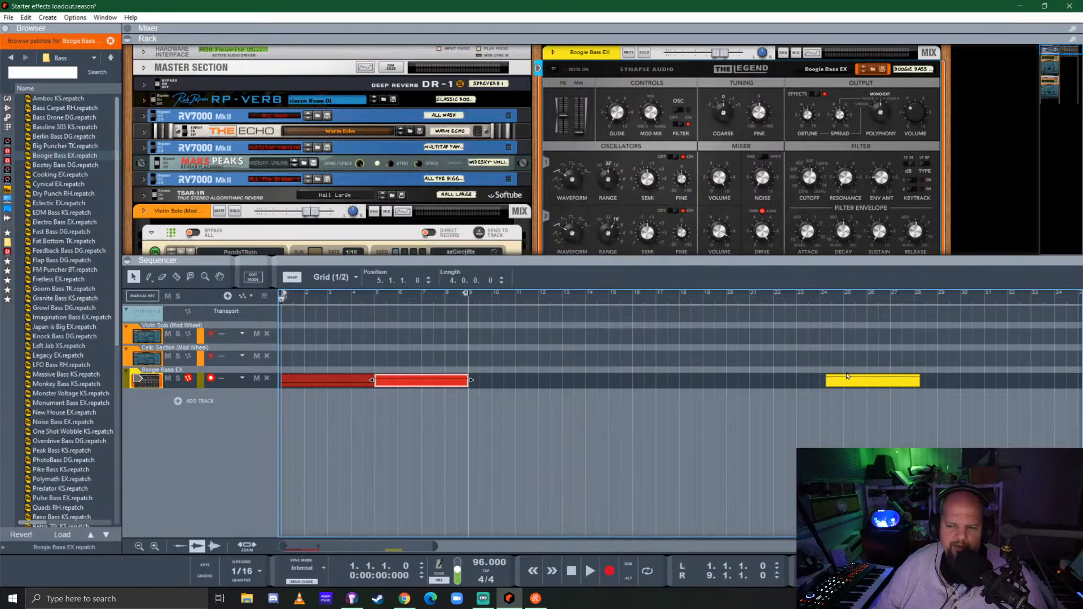
Color the third bass clip Orange and move it to about bar 20, away from the other clips
{"action": "left_click_drag", "start_coordinate": [852, 381], "coordinate": [511, 381]}
{"action": "right_click", "coordinate": [511, 381]}
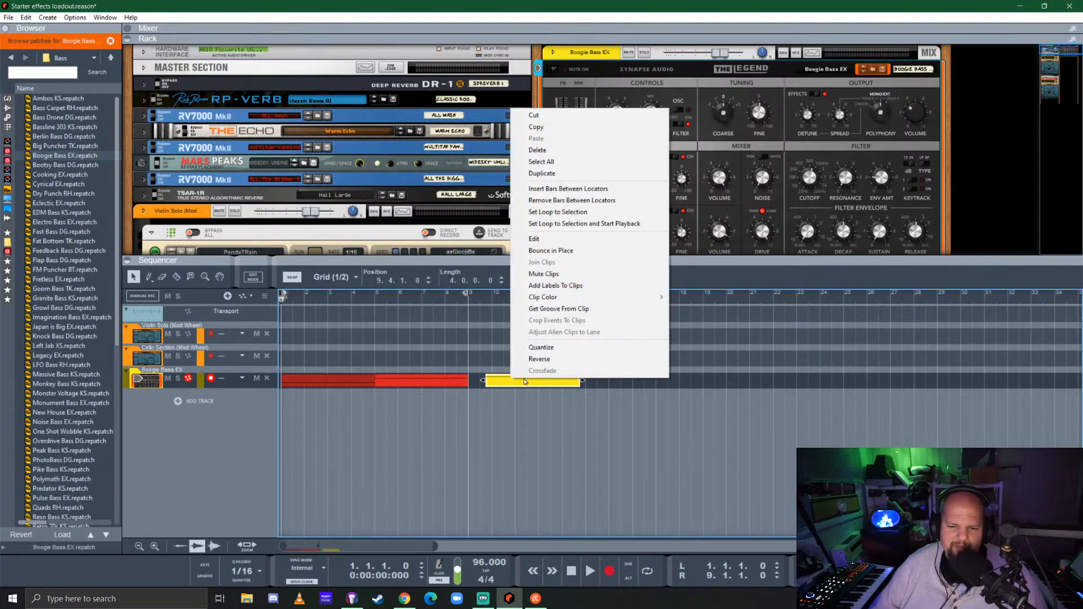
{"action": "mouse_move", "coordinate": [576, 300]}
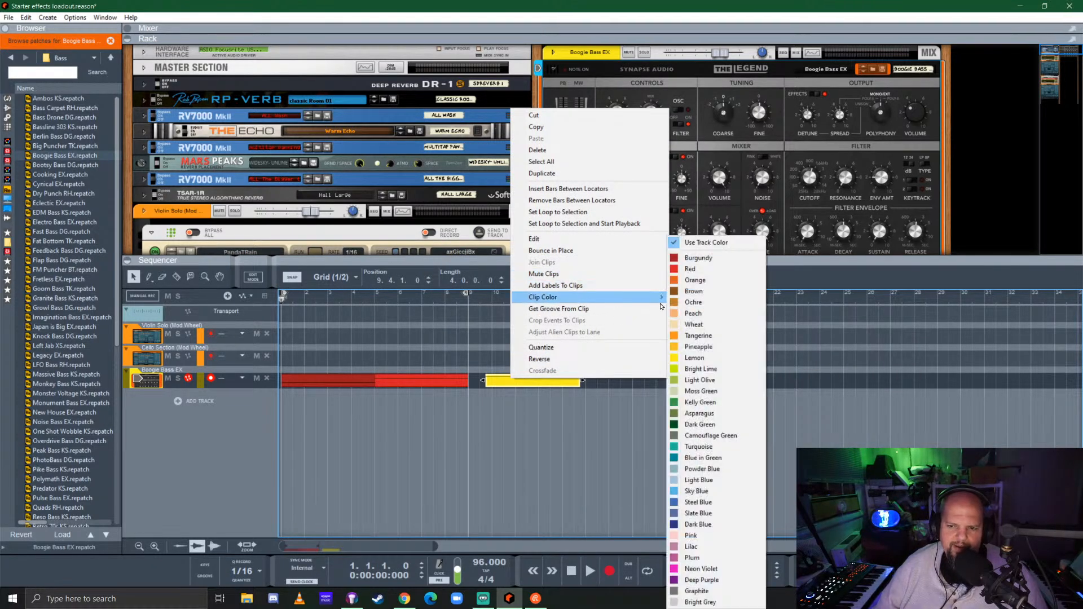
{"action": "left_click", "coordinate": [695, 280]}
{"action": "left_click_drag", "start_coordinate": [523, 383], "coordinate": [772, 380]}
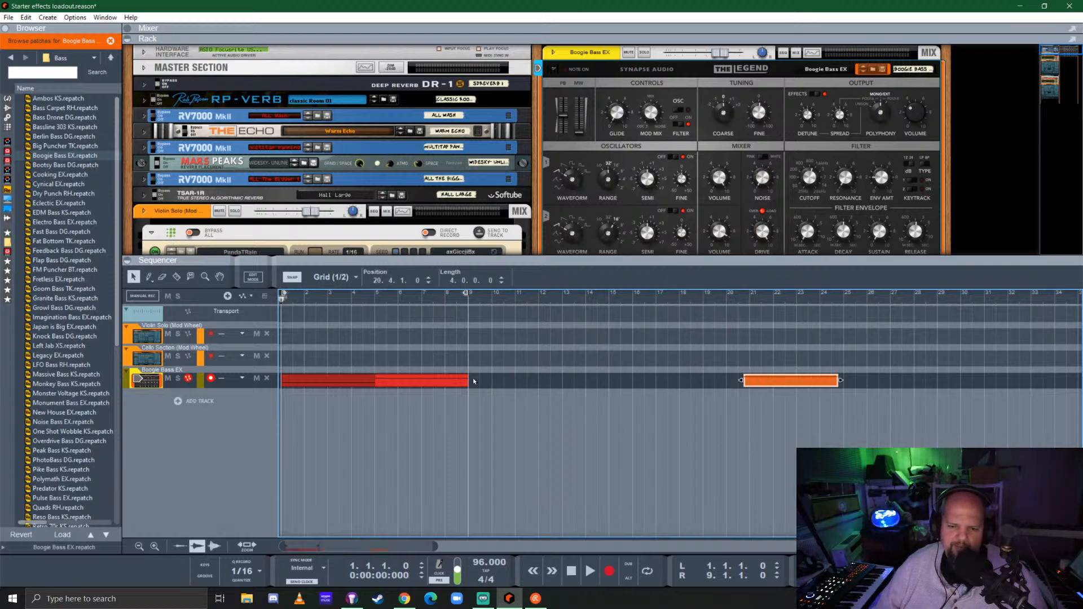
Arrange the bass track with burgundy and red copies at bars 9 and 13 and orange near bar 25, and end the loop at bar 17
{"action": "left_click_drag", "start_coordinate": [331, 381], "coordinate": [500, 387]}
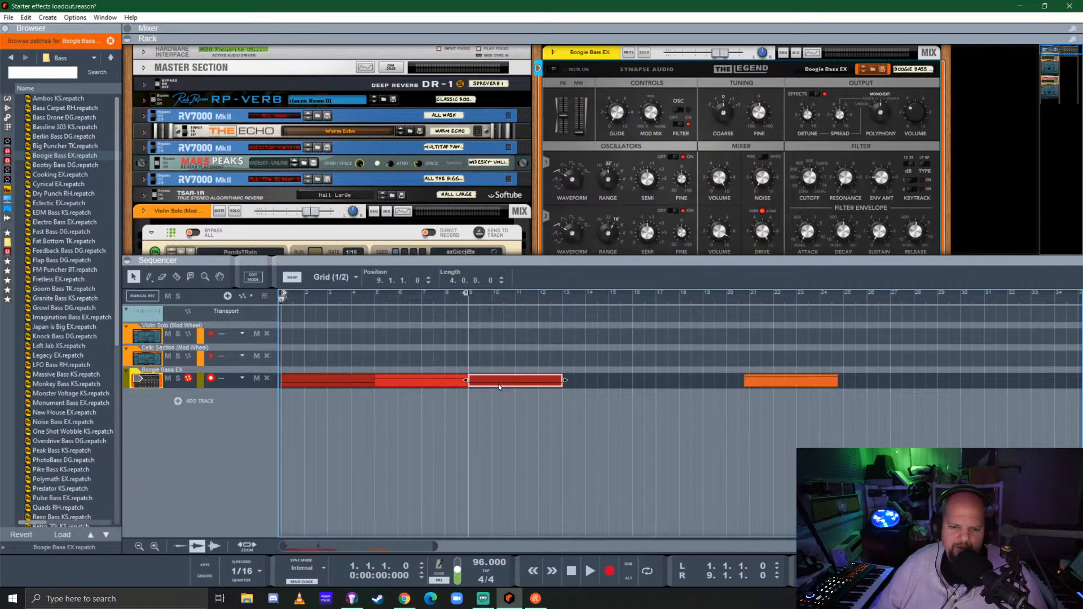
{"action": "left_click_drag", "start_coordinate": [419, 385], "coordinate": [607, 385]}
{"action": "left_click_drag", "start_coordinate": [794, 380], "coordinate": [911, 379]}
{"action": "left_click", "coordinate": [656, 295], "text": "alt"}
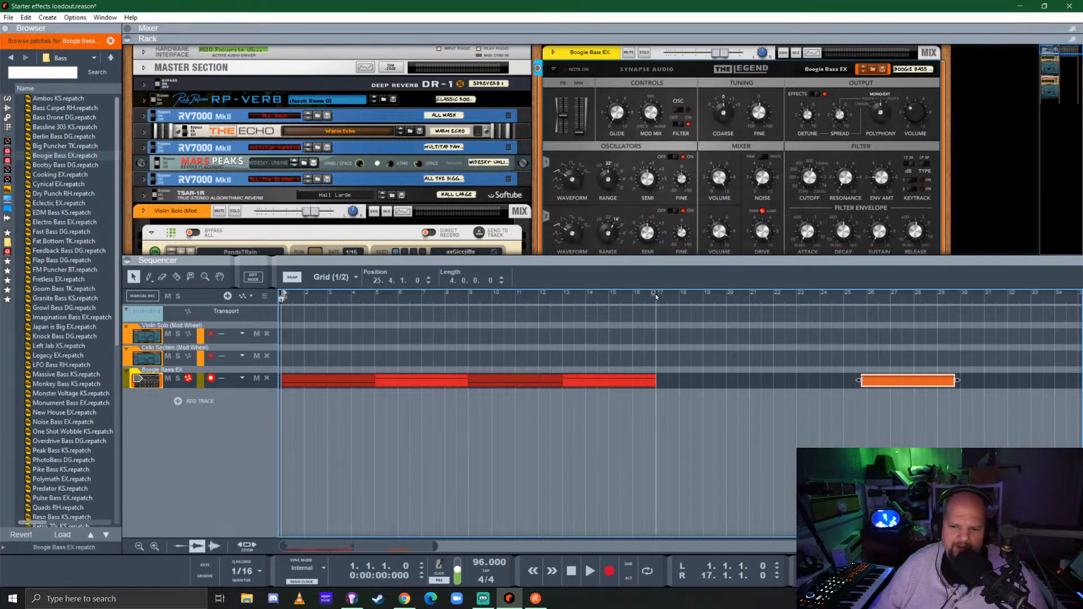
{"action": "left_click_drag", "start_coordinate": [739, 261], "coordinate": [655, 316]}
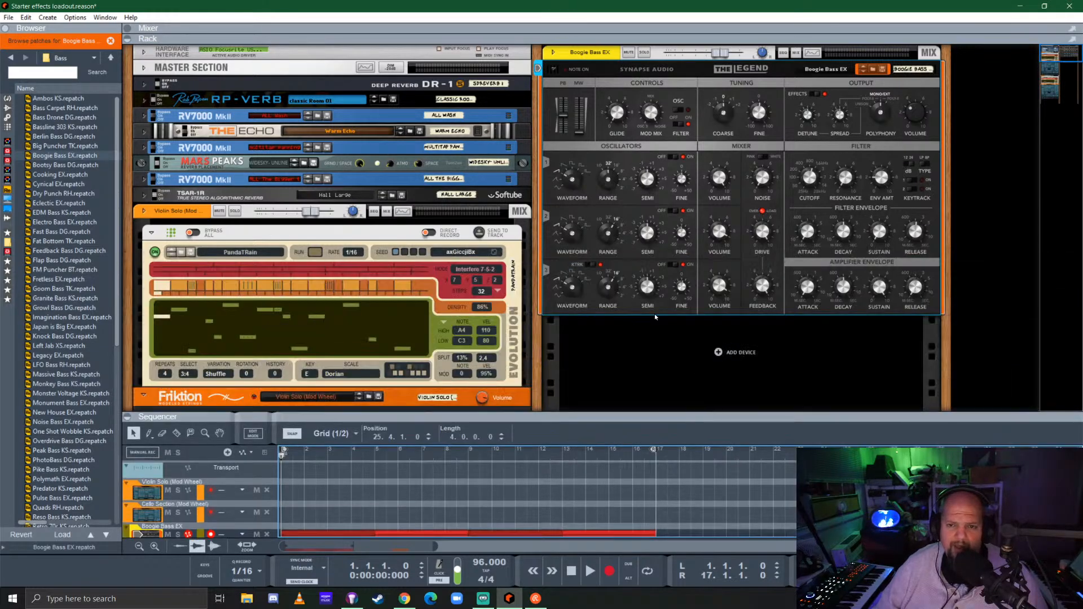
Try the Dual Arpeggio player on The Legend bass synthesizer
{"action": "left_click", "coordinate": [7, 126]}
{"action": "left_click", "coordinate": [45, 118]}
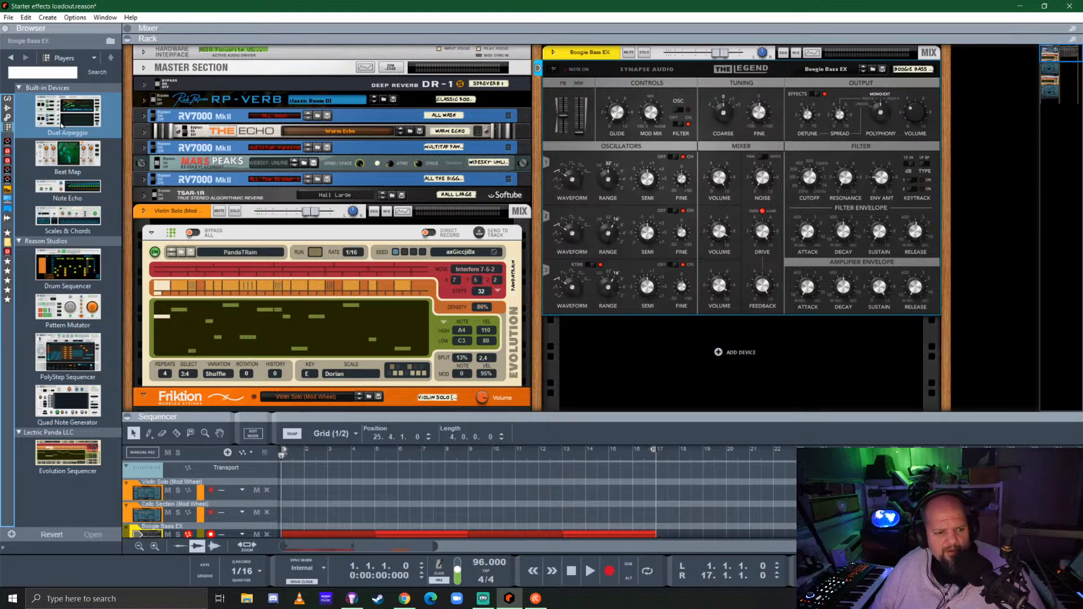
{"action": "left_click_drag", "start_coordinate": [57, 121], "coordinate": [645, 117]}
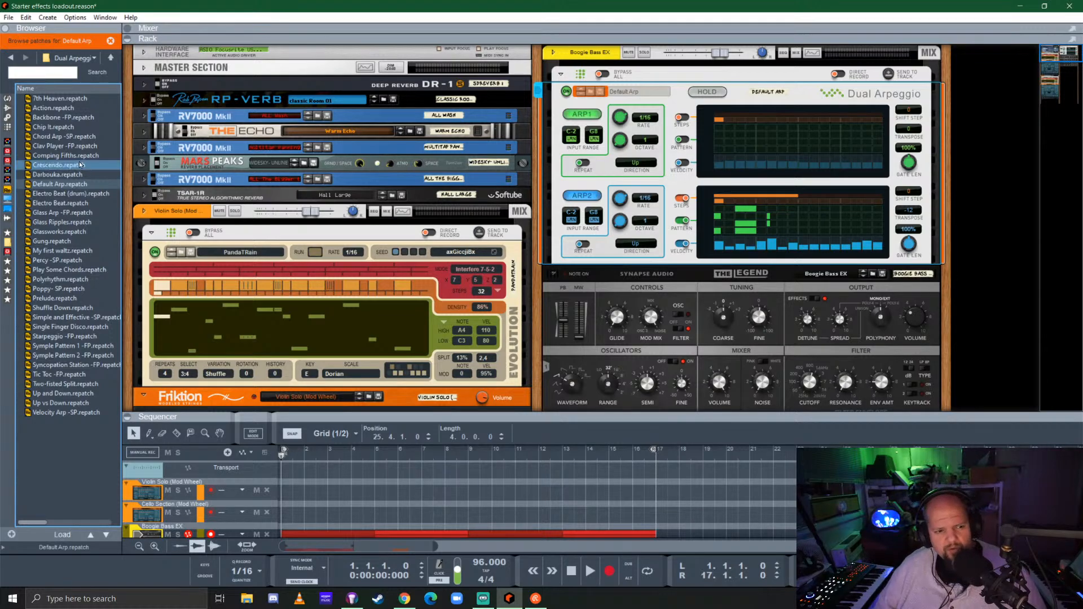
Replace the Dual Arpeggio on The Legend with a Quad Note Generator player and select it
{"action": "left_click", "coordinate": [5, 127]}
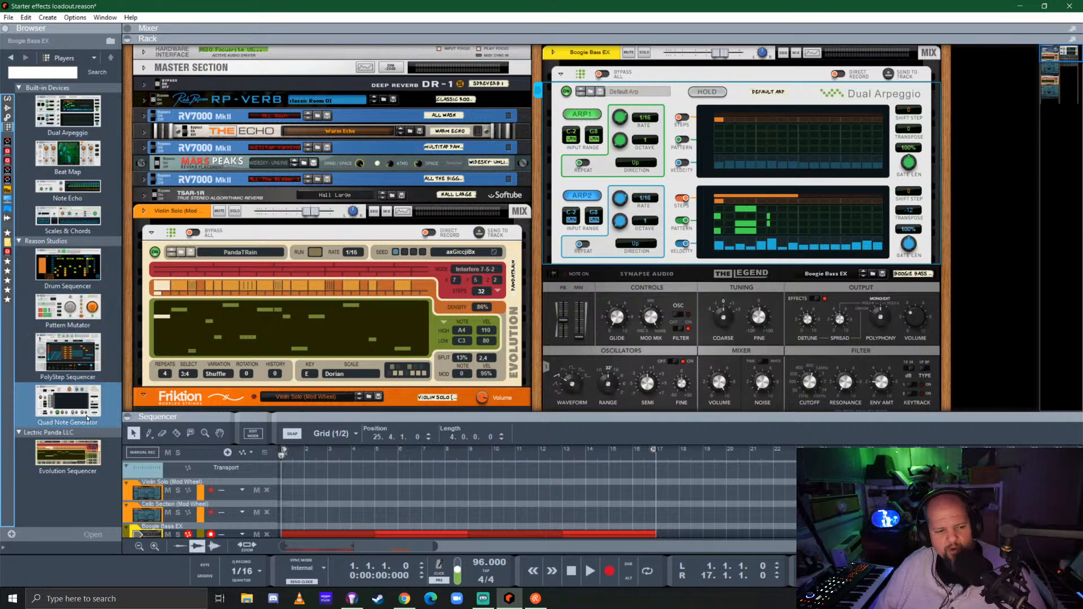
{"action": "left_click_drag", "start_coordinate": [67, 402], "coordinate": [663, 156]}
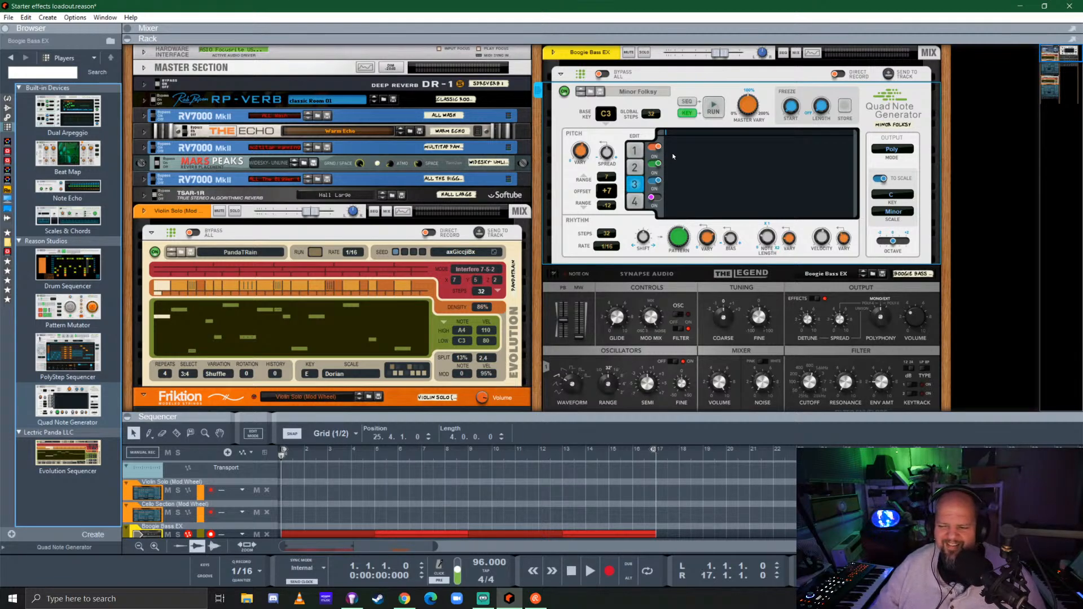
{"action": "left_click", "coordinate": [698, 92]}
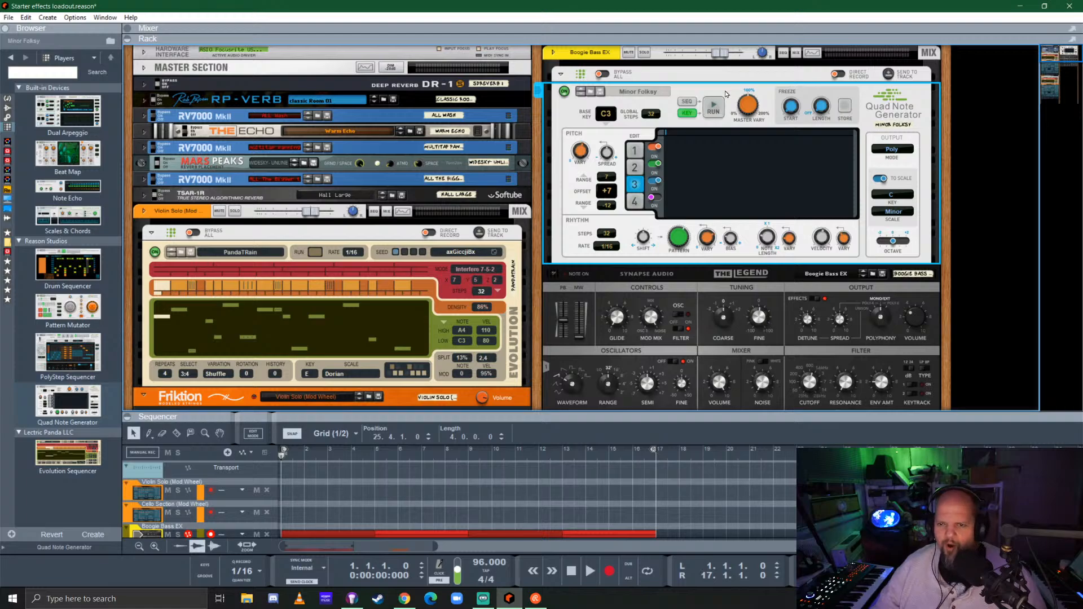
Solo the Boogie Bass EX channel and audition the running Quad Note Generator against the sequence
{"action": "left_click", "coordinate": [740, 77]}
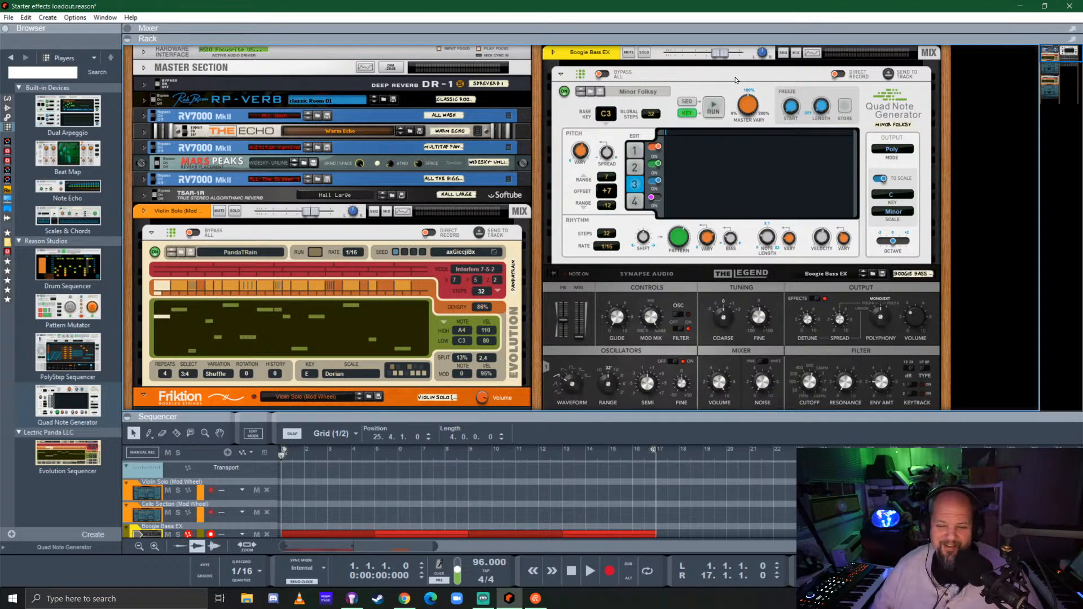
{"action": "left_click", "coordinate": [644, 52]}
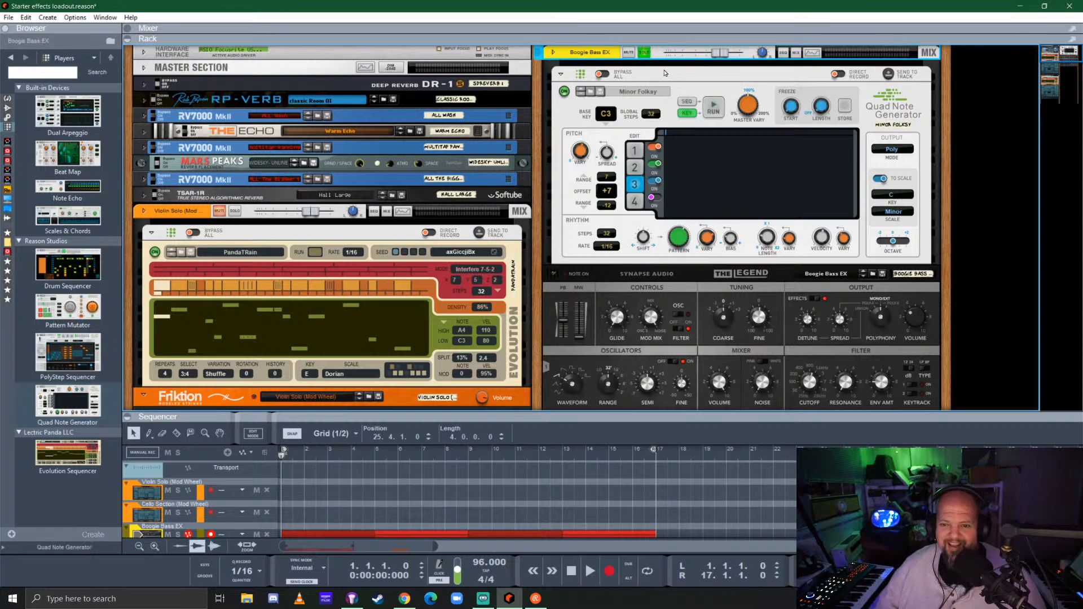
{"action": "left_click", "coordinate": [713, 108]}
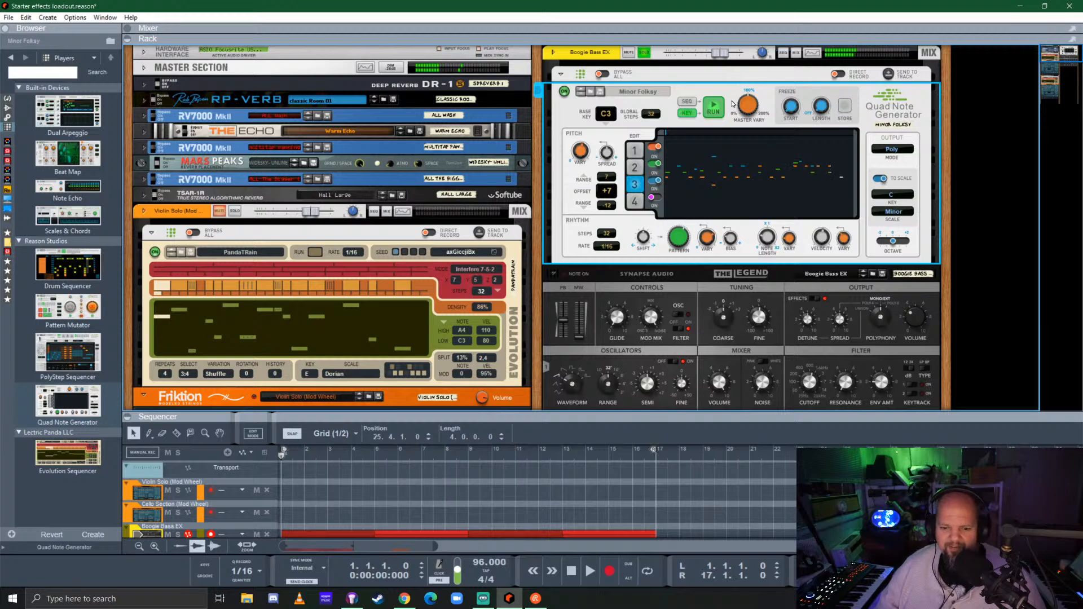
{"action": "key", "text": "space"}
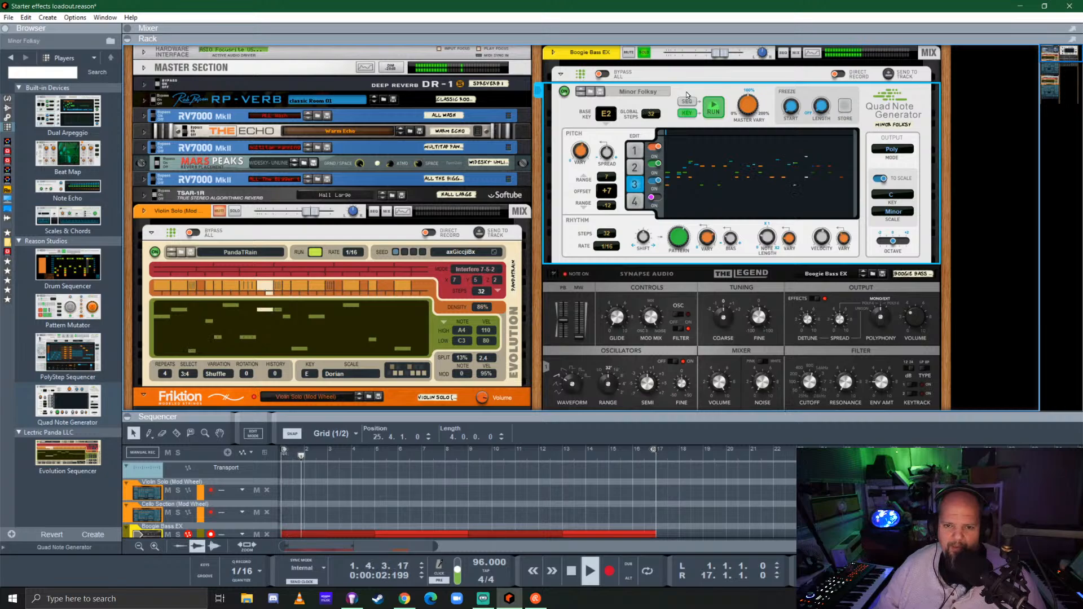
{"action": "left_click", "coordinate": [713, 108]}
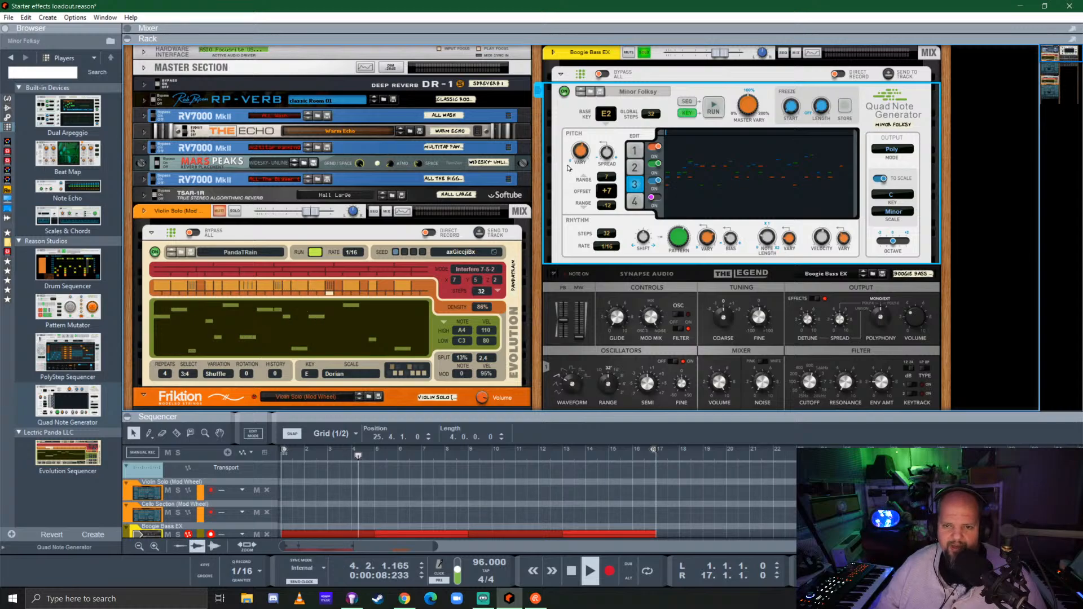
{"action": "left_click", "coordinate": [714, 107]}
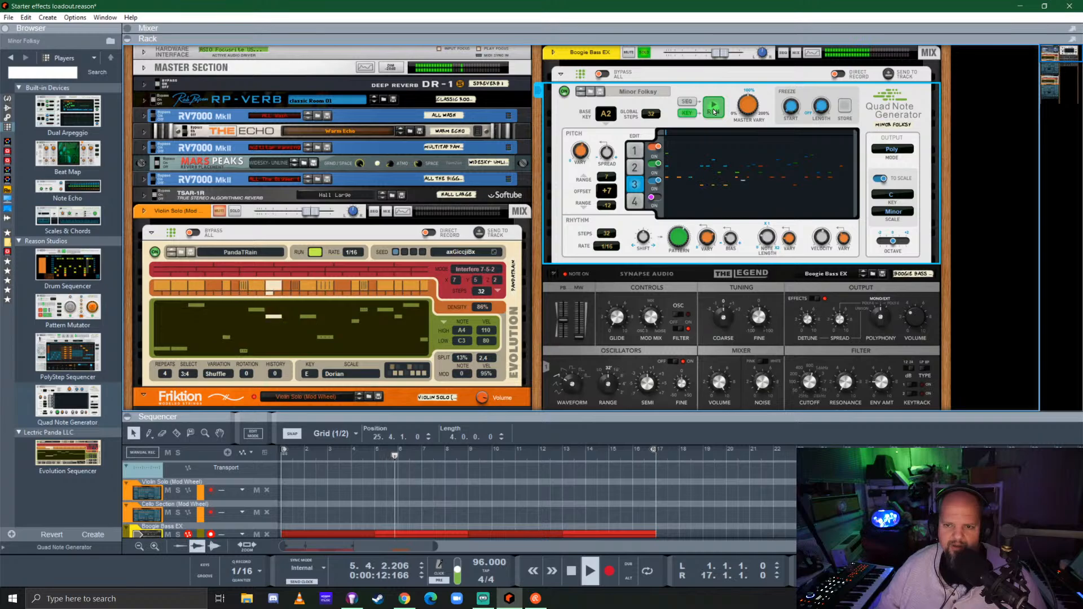
{"action": "key", "text": "space"}
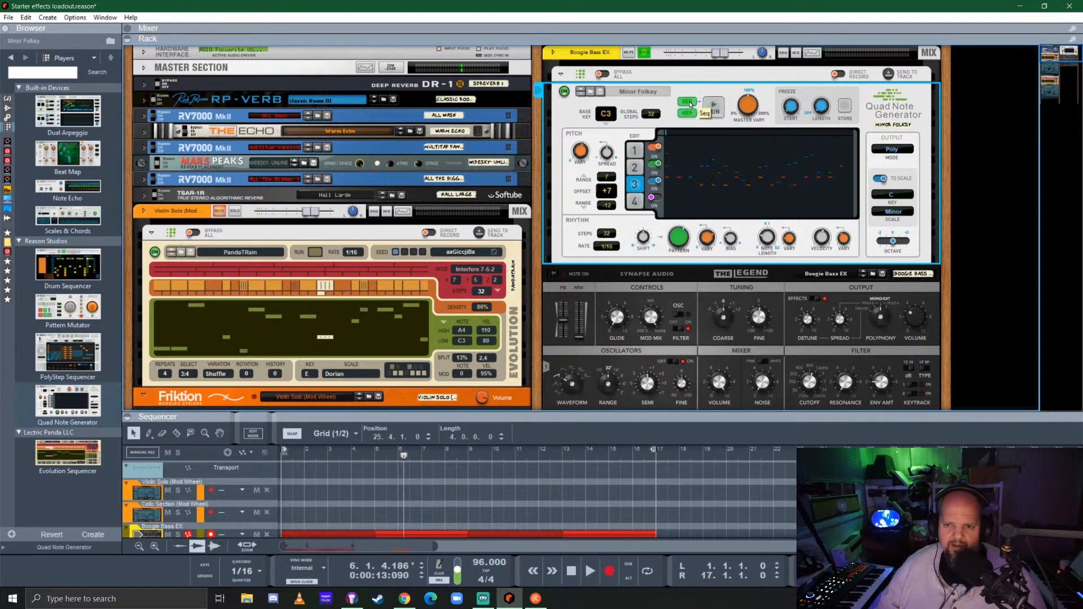
Run the Quad Note Generator with Seq triggering instead of Key, and set line 3's rate to 1/4
{"action": "left_click", "coordinate": [712, 108]}
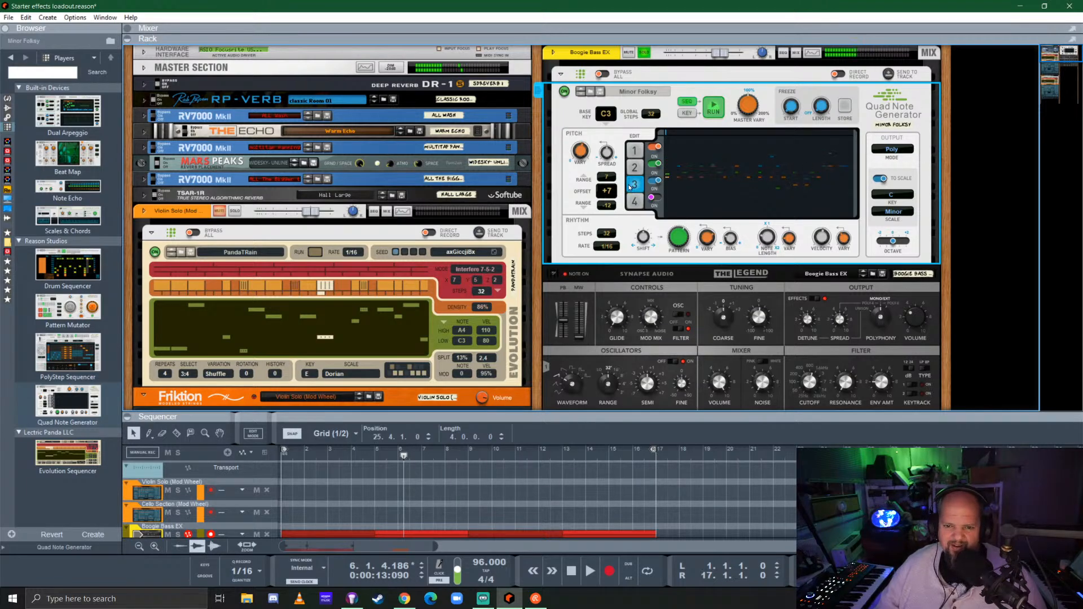
{"action": "left_click", "coordinate": [607, 252]}
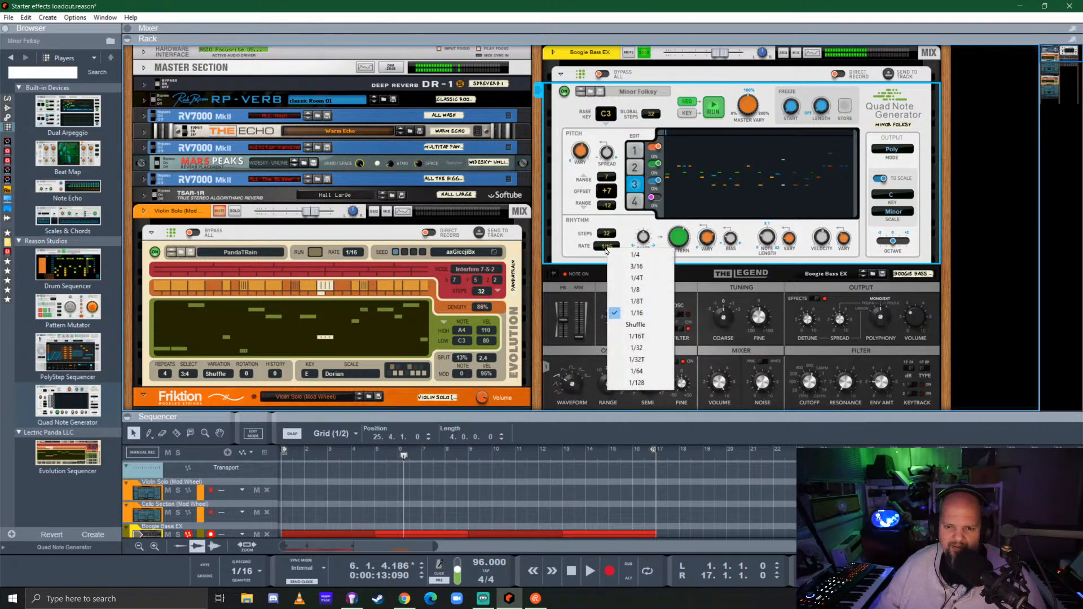
{"action": "left_click", "coordinate": [637, 258]}
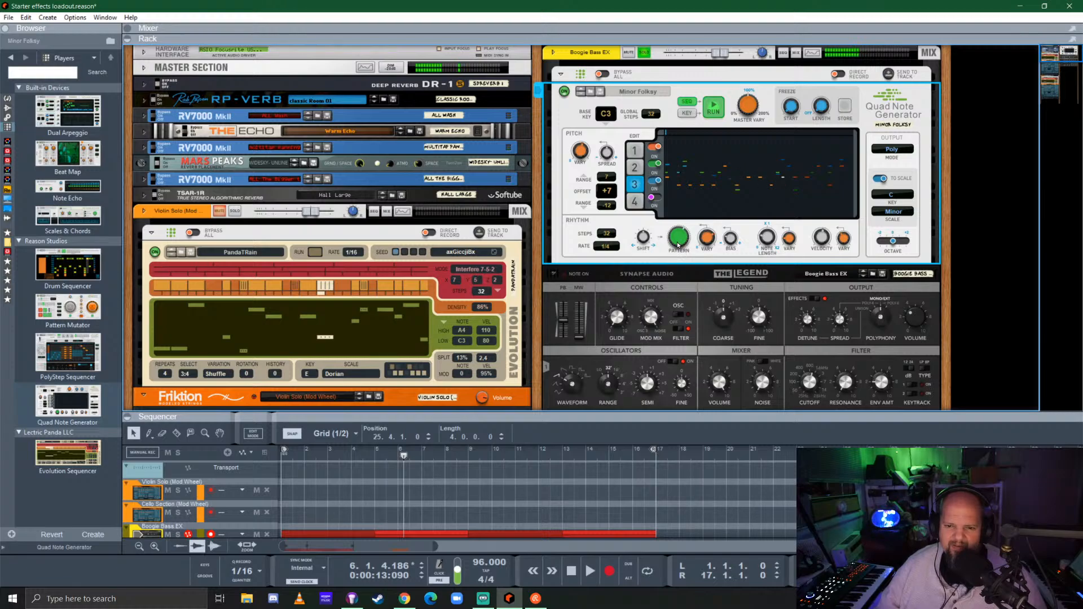
{"action": "left_click", "coordinate": [713, 108]}
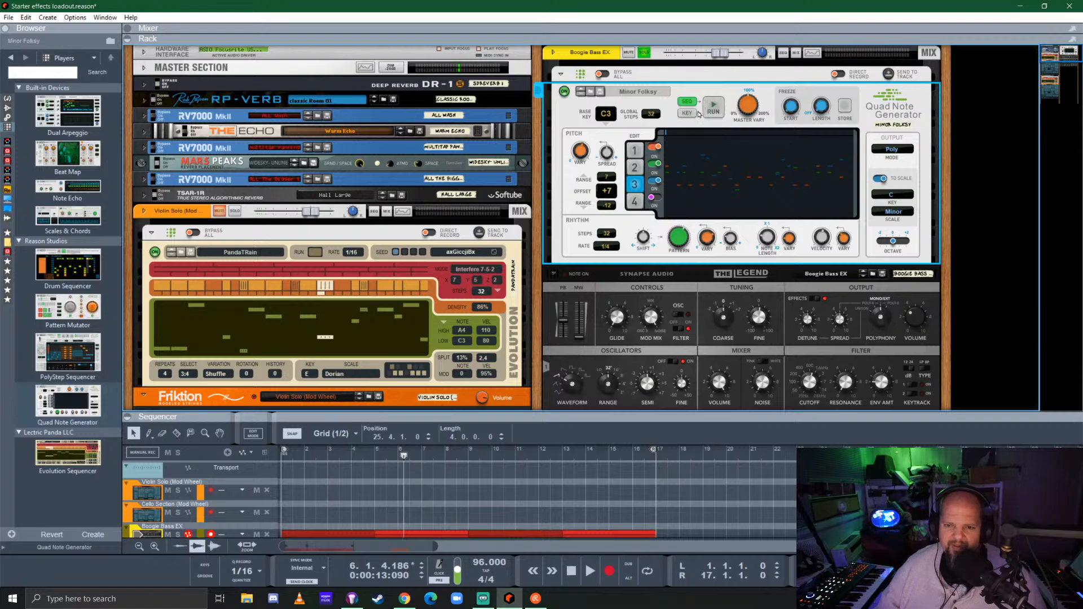
{"action": "left_click", "coordinate": [712, 110]}
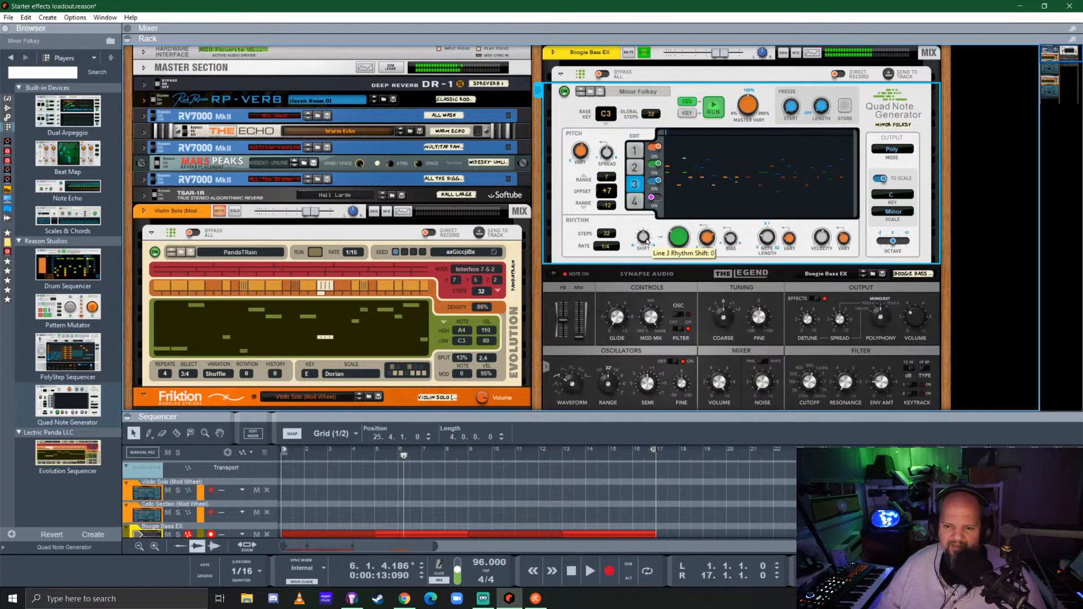
Set line 3 to 8 steps and switch off lines 1 and 2 so only line 3 plays
{"action": "left_click_drag", "start_coordinate": [607, 236], "coordinate": [612, 250]}
{"action": "left_click_drag", "start_coordinate": [614, 291], "coordinate": [614, 361]}
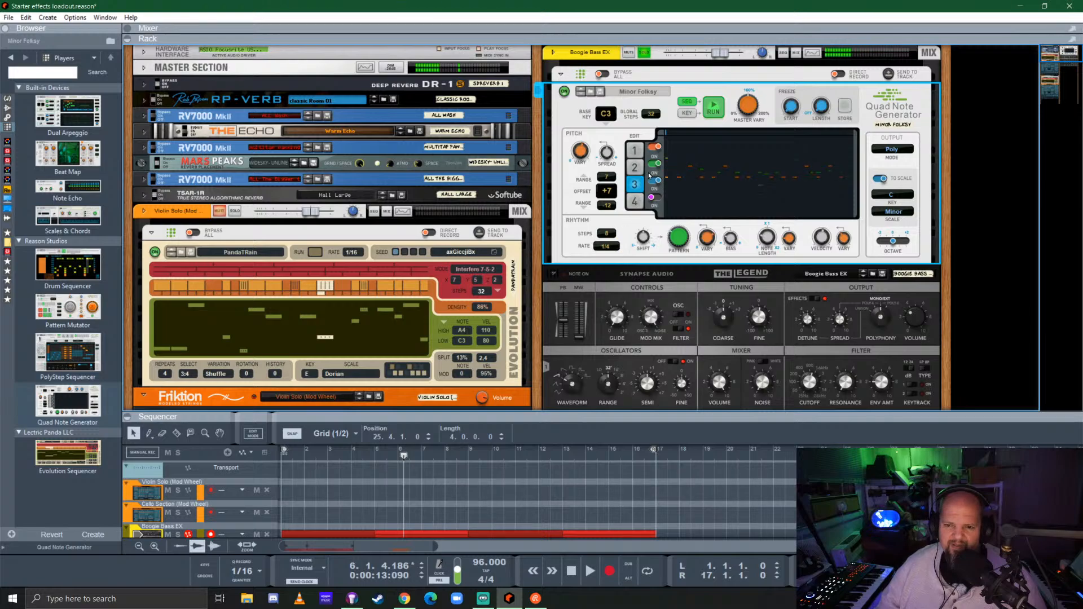
{"action": "left_click", "coordinate": [656, 146]}
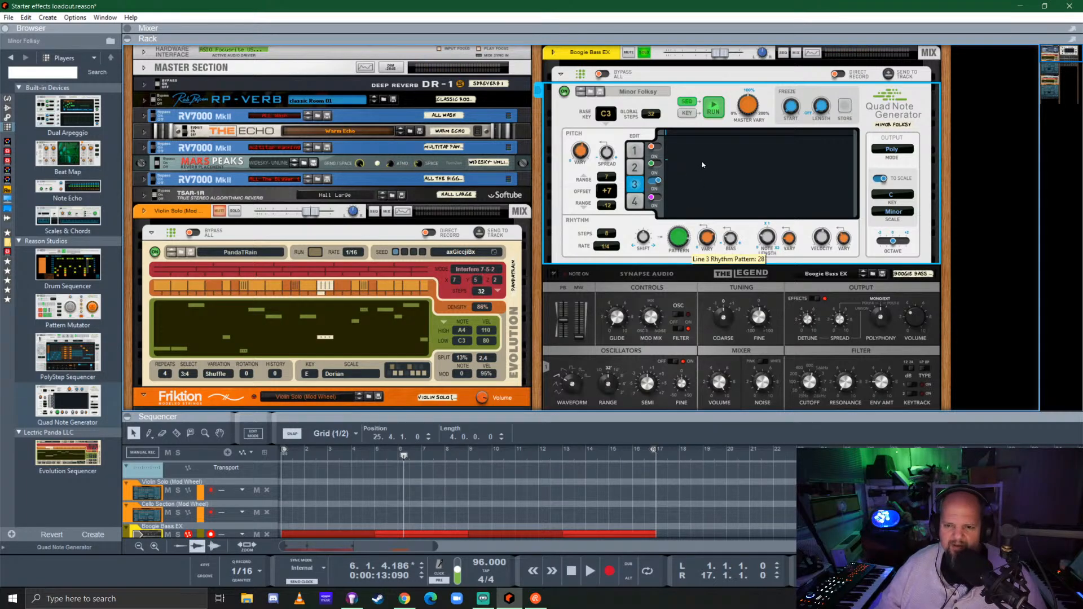
Try line 3 at a 1/16 rate and settle on 16 steps at a 1/8 rate
{"action": "left_click", "coordinate": [613, 247]}
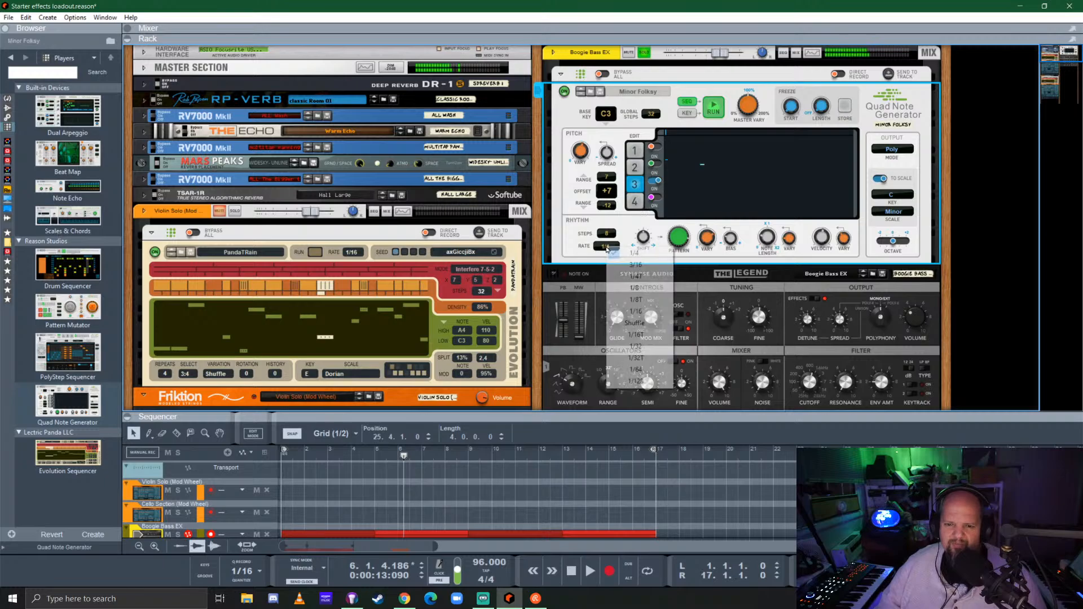
{"action": "left_click", "coordinate": [641, 315]}
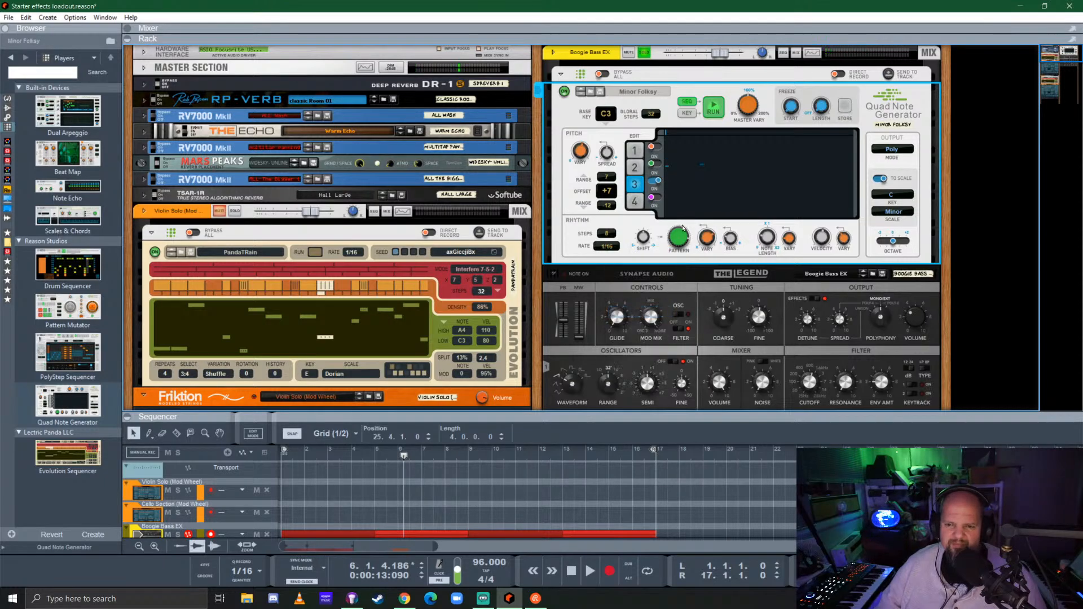
{"action": "scroll", "coordinate": [693, 369], "scroll_direction": "down", "scroll_amount": 3}
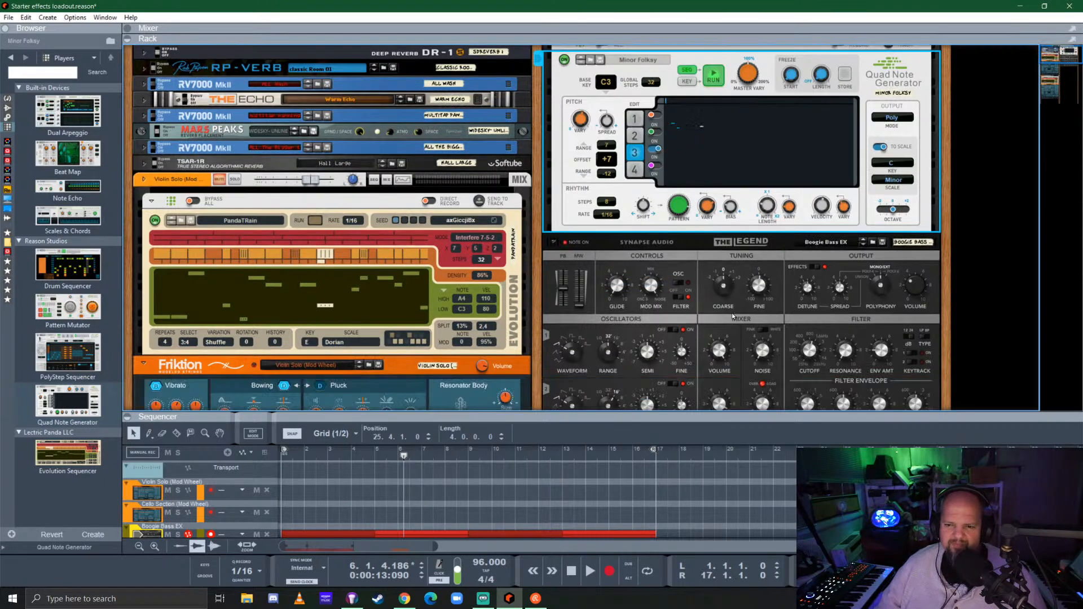
{"action": "scroll", "coordinate": [695, 243], "scroll_direction": "up", "scroll_amount": 2}
{"action": "left_click_drag", "start_coordinate": [609, 203], "coordinate": [617, 173]}
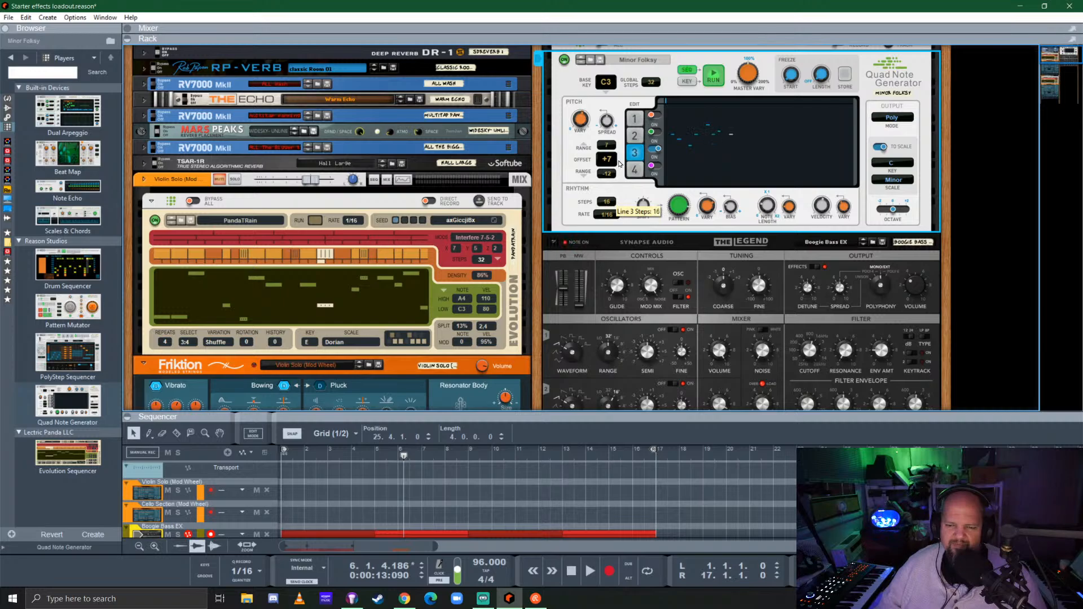
{"action": "left_click", "coordinate": [608, 214]}
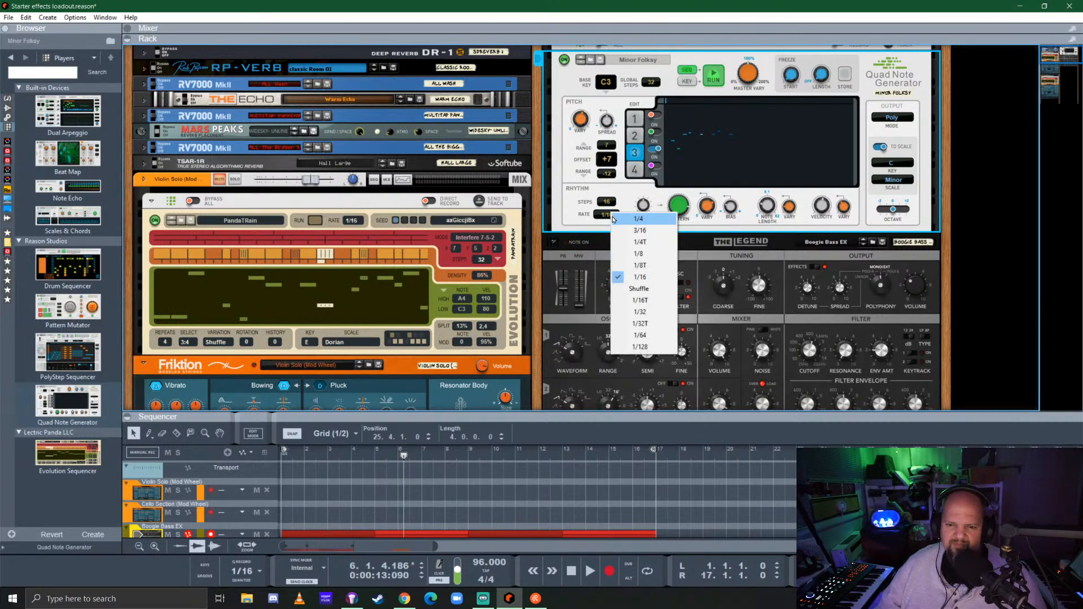
{"action": "left_click", "coordinate": [637, 253]}
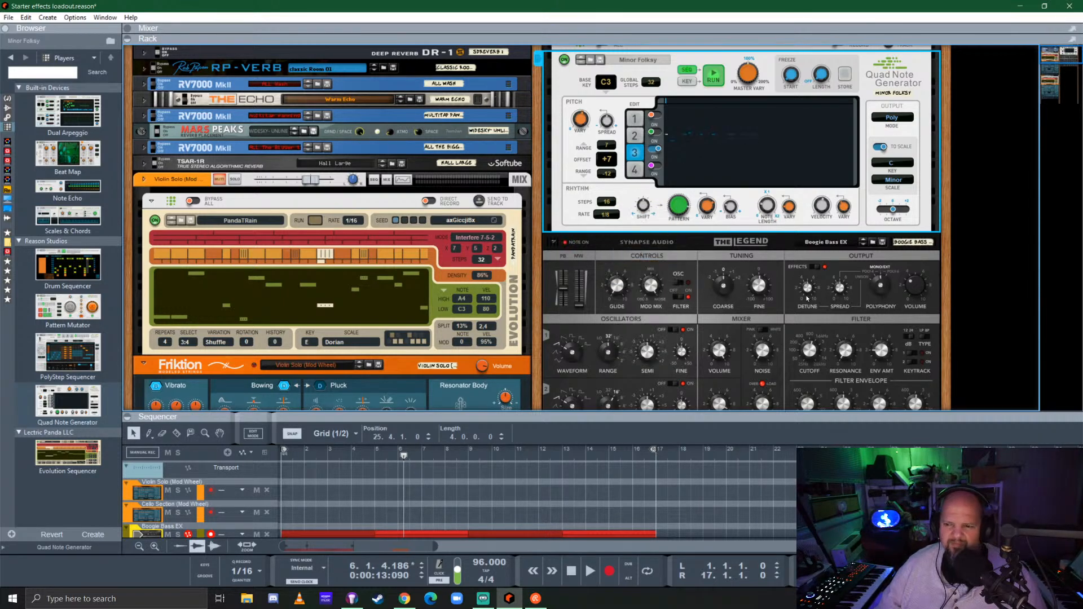
Set The Legend's polyphony mode to Unison
{"action": "left_click", "coordinate": [920, 275]}
{"action": "left_click_drag", "start_coordinate": [883, 288], "coordinate": [884, 322]}
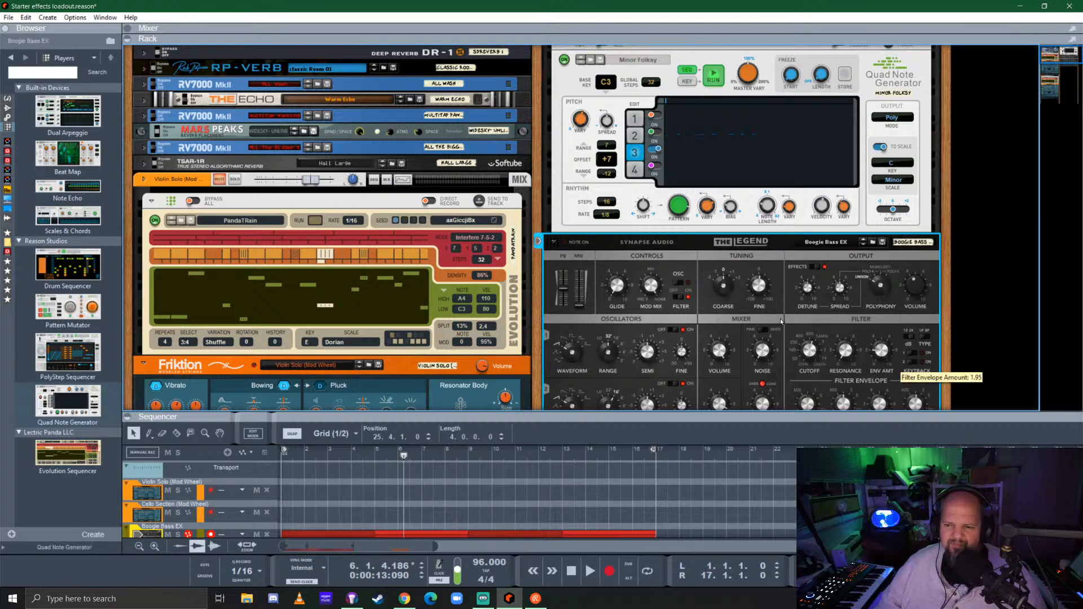
{"action": "mouse_move", "coordinate": [842, 296]}
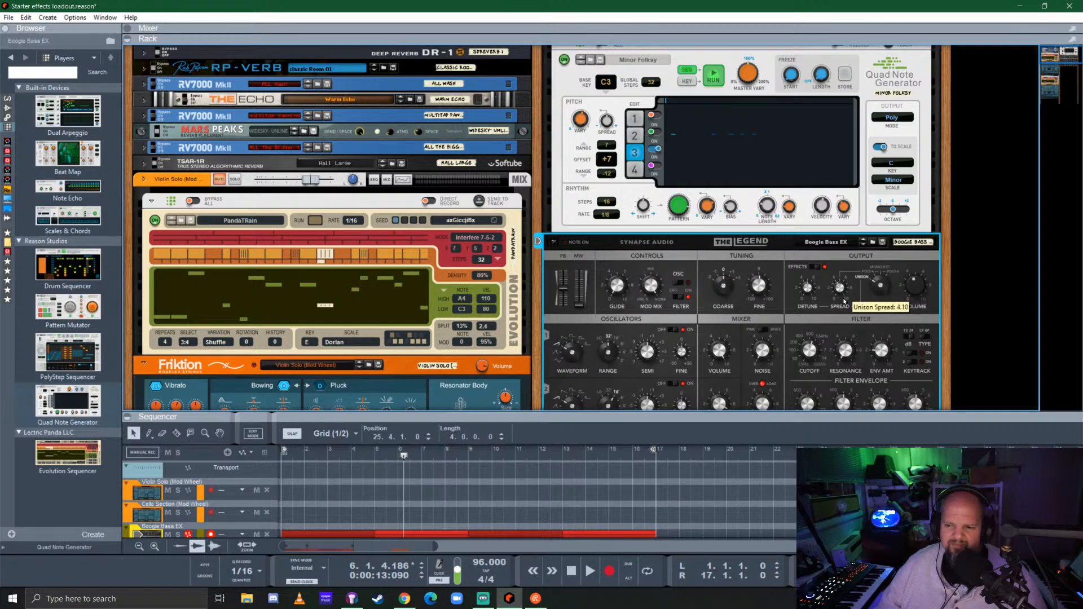
{"action": "mouse_move", "coordinate": [807, 298]}
Shape The Legend's filter by lowering the envelope sustain and decay and bringing the cutoff to about 137 Hz
{"action": "scroll", "coordinate": [906, 283], "scroll_direction": "down", "scroll_amount": 3}
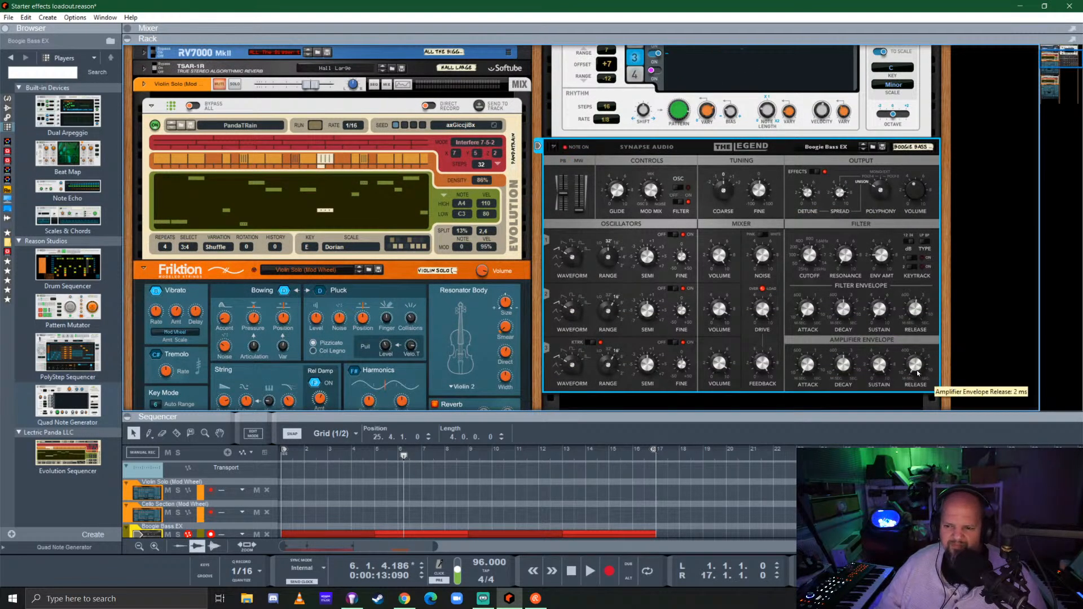
{"action": "mouse_move", "coordinate": [913, 337]}
{"action": "mouse_move", "coordinate": [916, 363]}
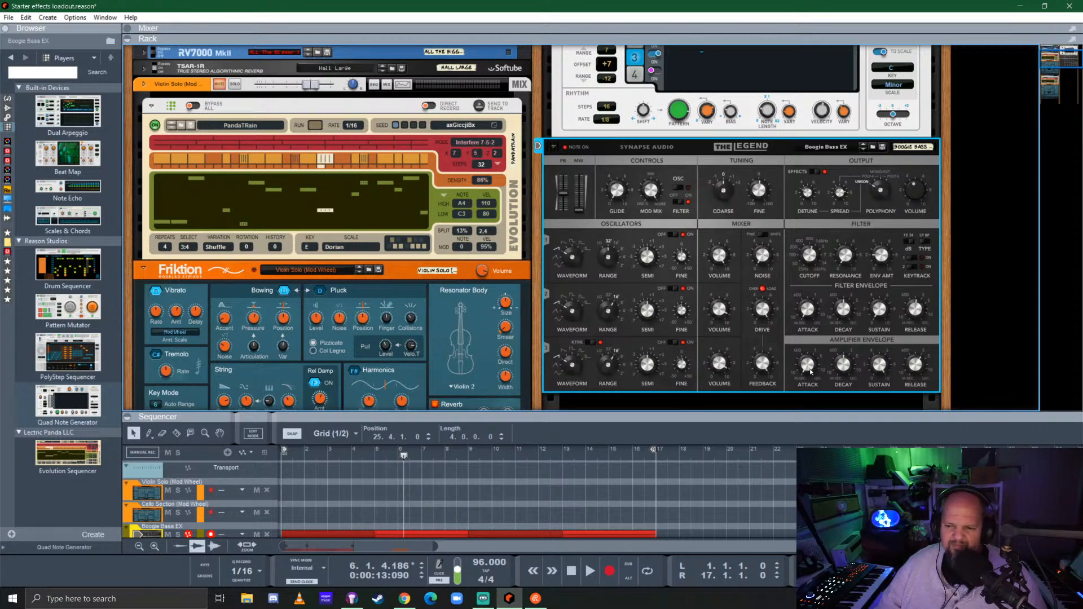
{"action": "mouse_move", "coordinate": [810, 362]}
{"action": "mouse_move", "coordinate": [880, 313]}
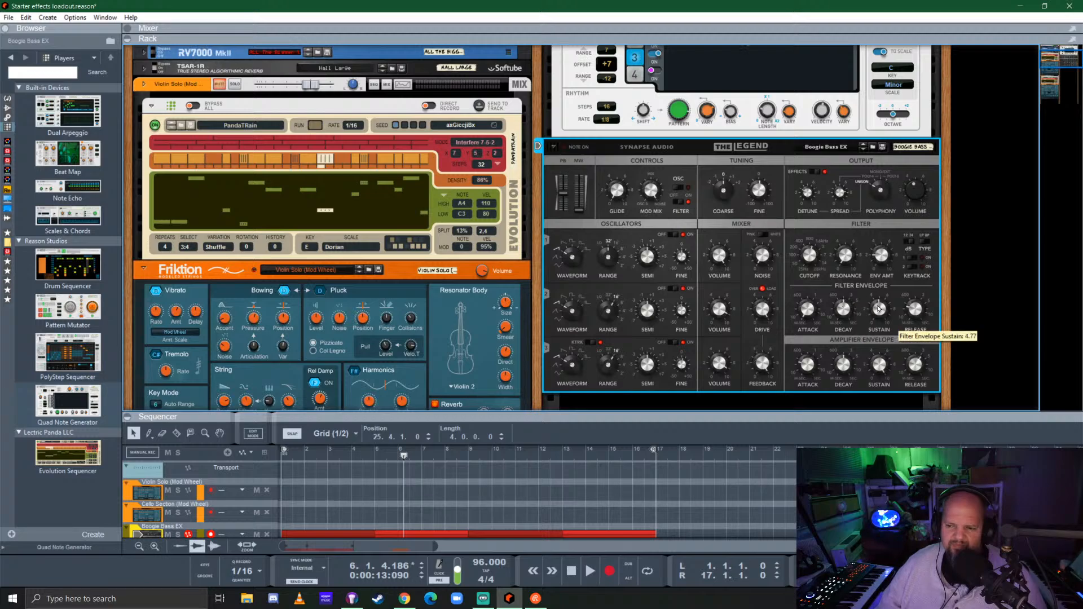
{"action": "left_click_drag", "start_coordinate": [878, 311], "coordinate": [878, 328]}
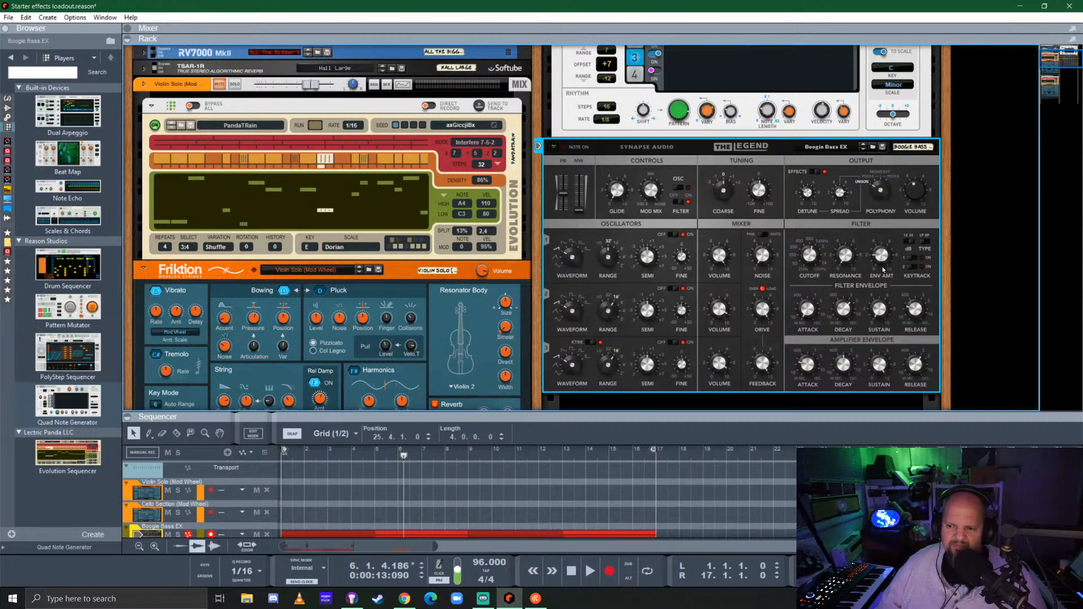
{"action": "mouse_move", "coordinate": [887, 250]}
{"action": "left_click_drag", "start_coordinate": [810, 256], "coordinate": [811, 281]}
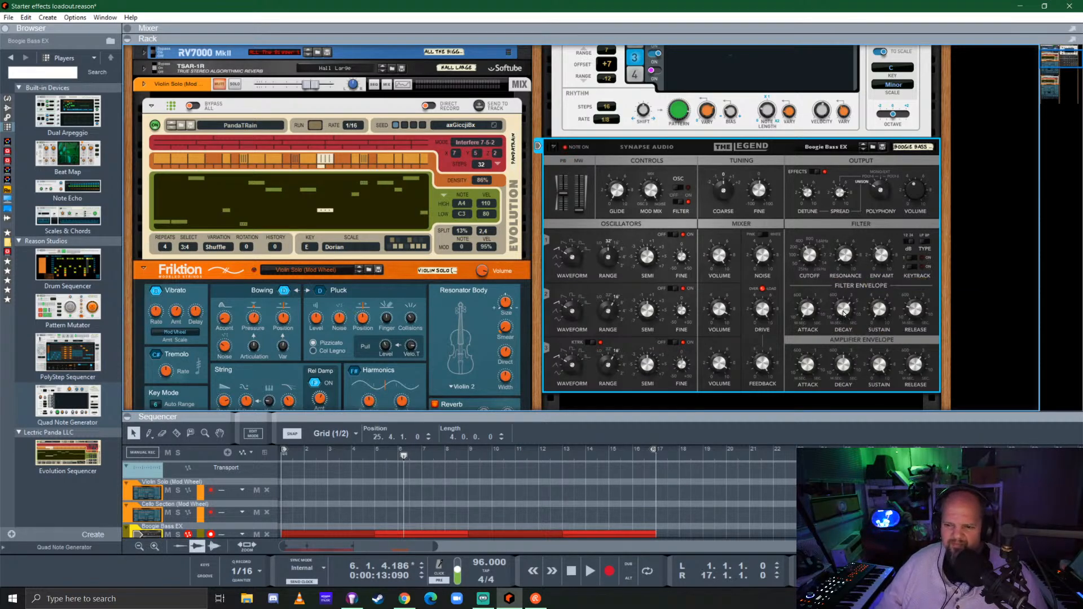
{"action": "left_click_drag", "start_coordinate": [847, 309], "coordinate": [847, 335]}
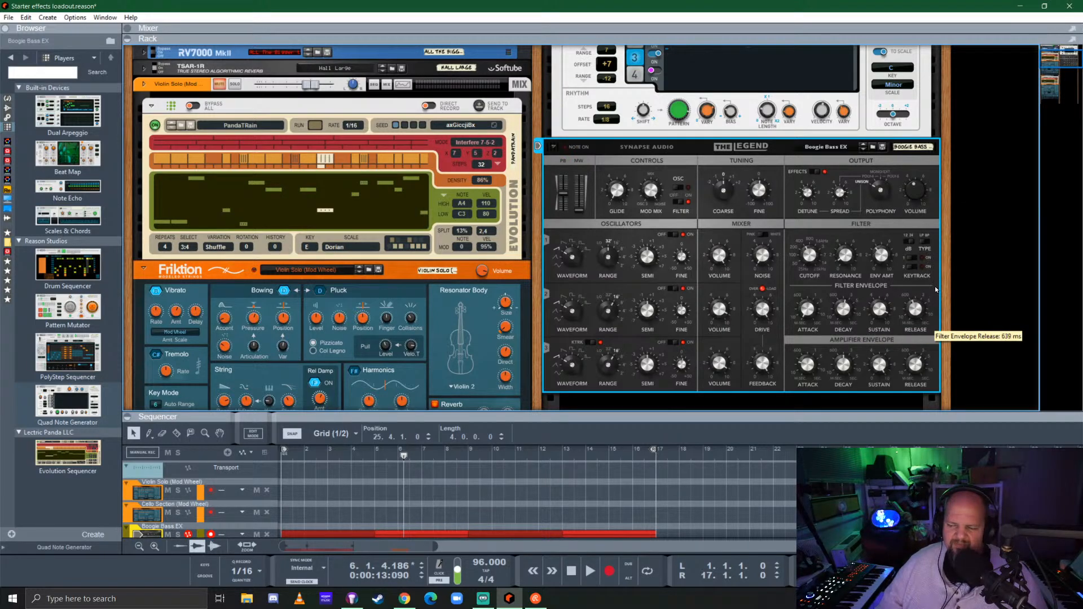
{"action": "left_click_drag", "start_coordinate": [937, 284], "coordinate": [940, 266]}
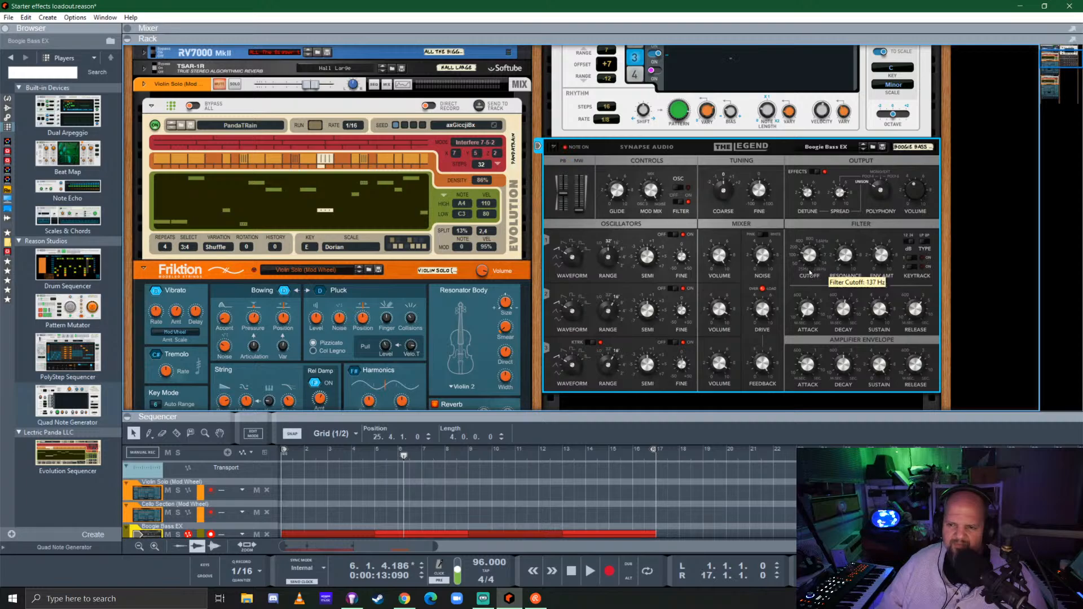
Adjust line 3's velocity and set the Quad Note Generator's output mode to Mono High, with the sequence playing
{"action": "scroll", "coordinate": [702, 259], "scroll_direction": "up", "scroll_amount": 3}
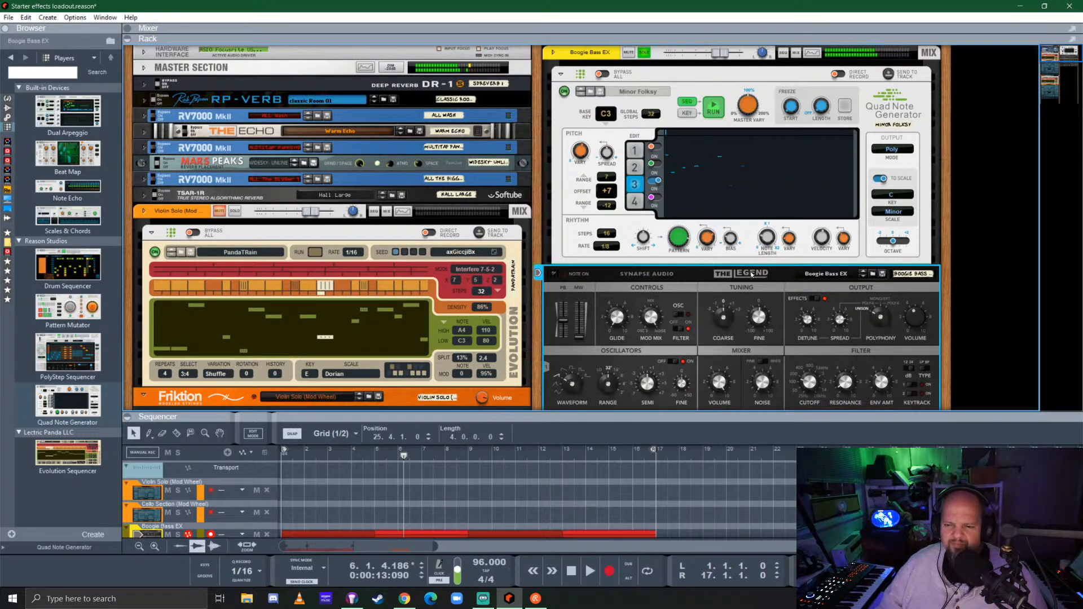
{"action": "left_click", "coordinate": [784, 226]}
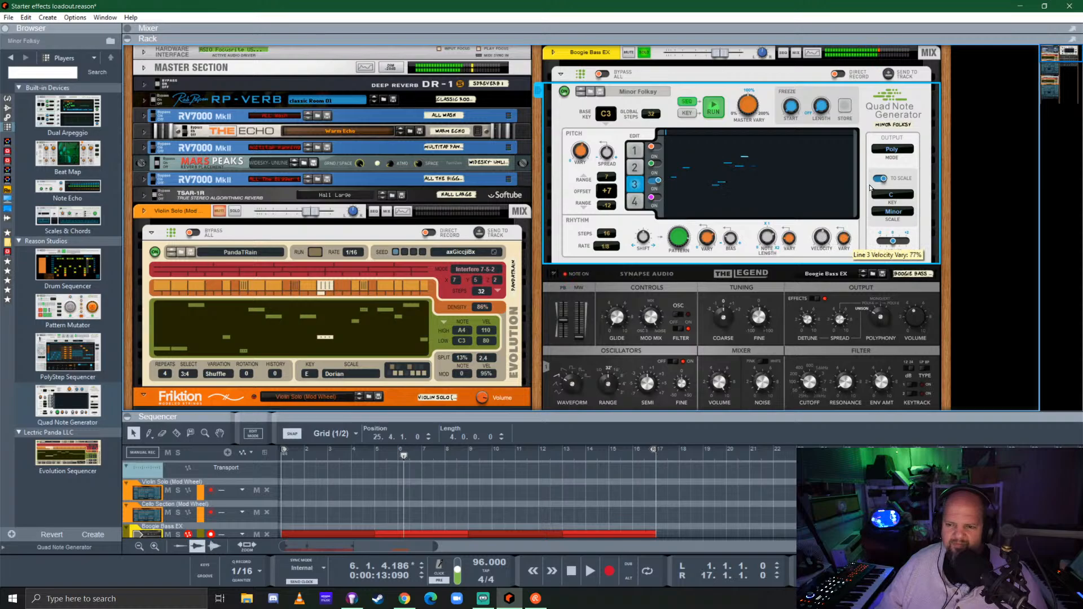
{"action": "left_click_drag", "start_coordinate": [818, 242], "coordinate": [839, 216]}
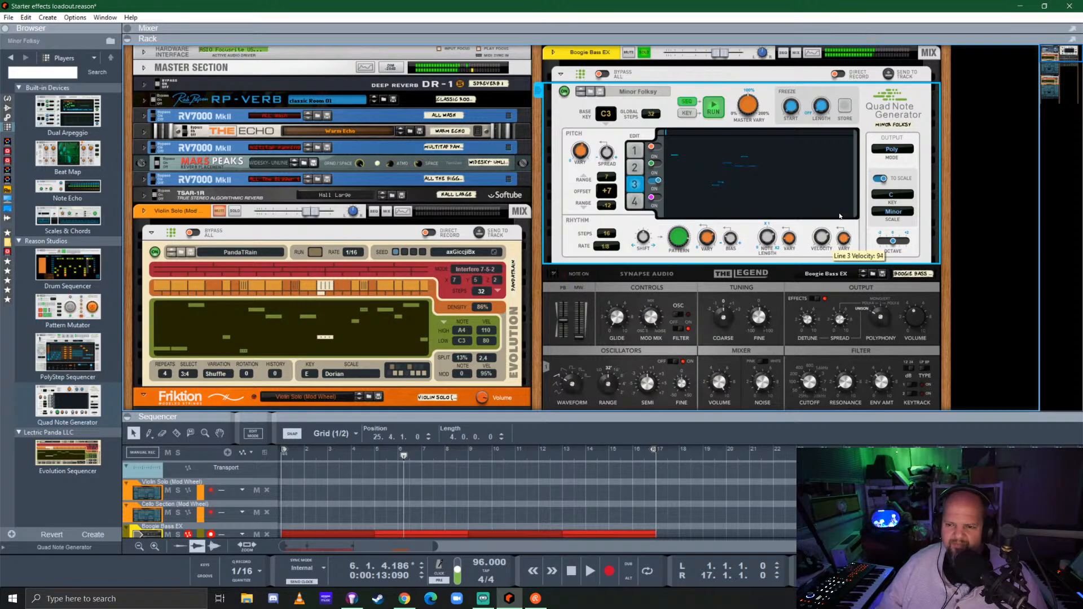
{"action": "left_click", "coordinate": [895, 149]}
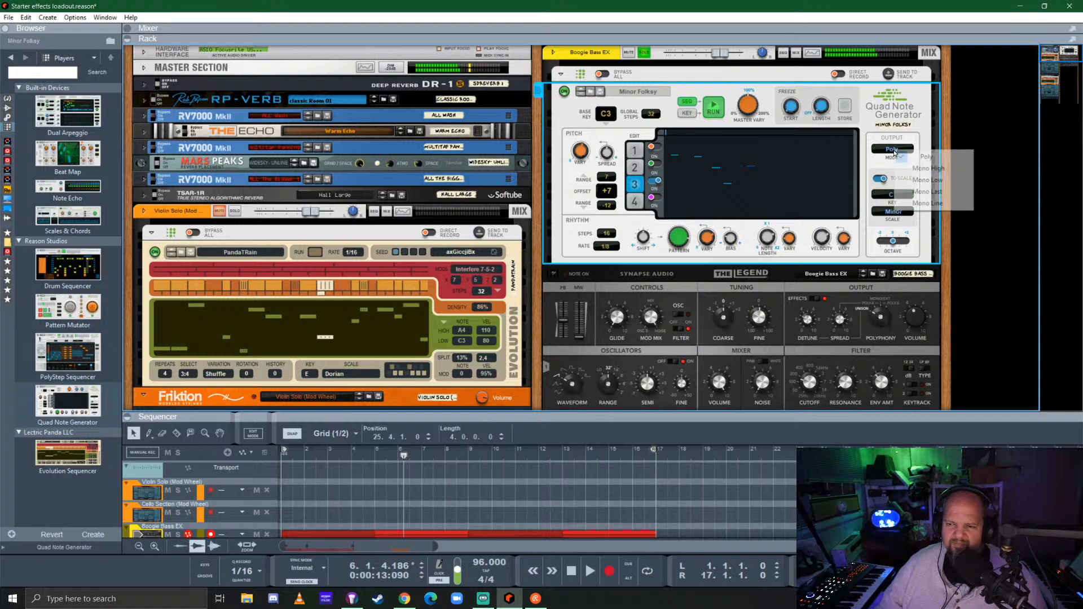
{"action": "left_click", "coordinate": [946, 170]}
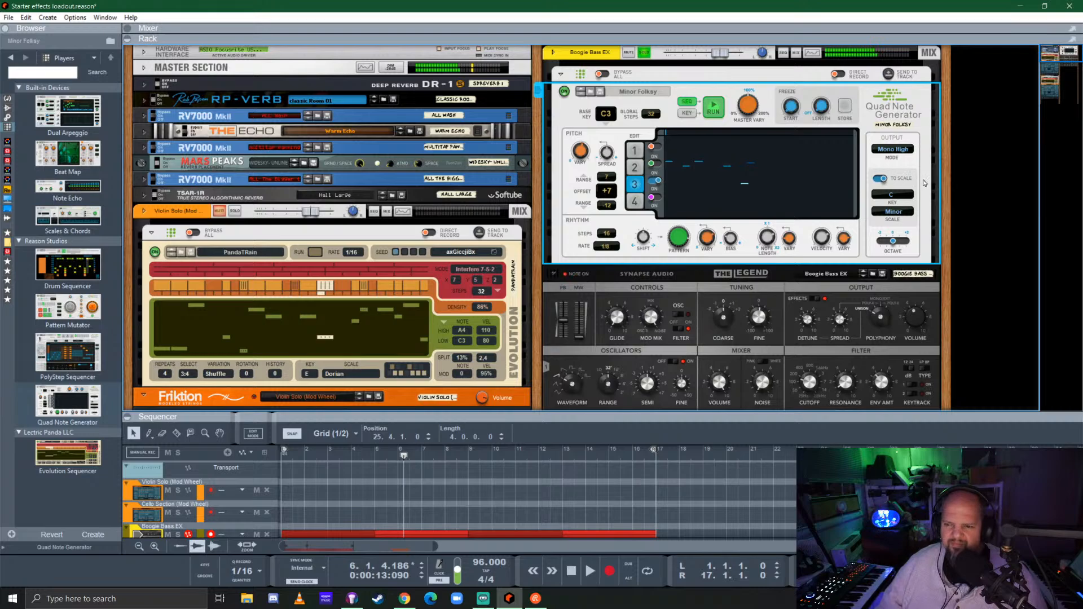
{"action": "key", "text": "space"}
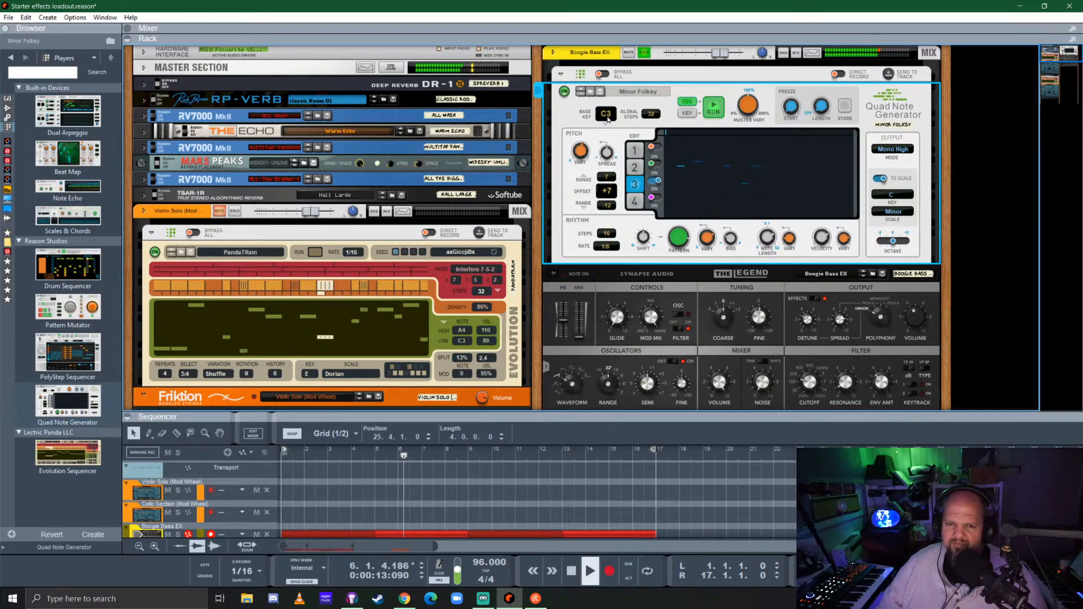
Set the Quad Note Generator's base key to E2 and unsolo the Boogie Bass EX channel to audition it with the strings
{"action": "left_click_drag", "start_coordinate": [606, 119], "coordinate": [612, 132]}
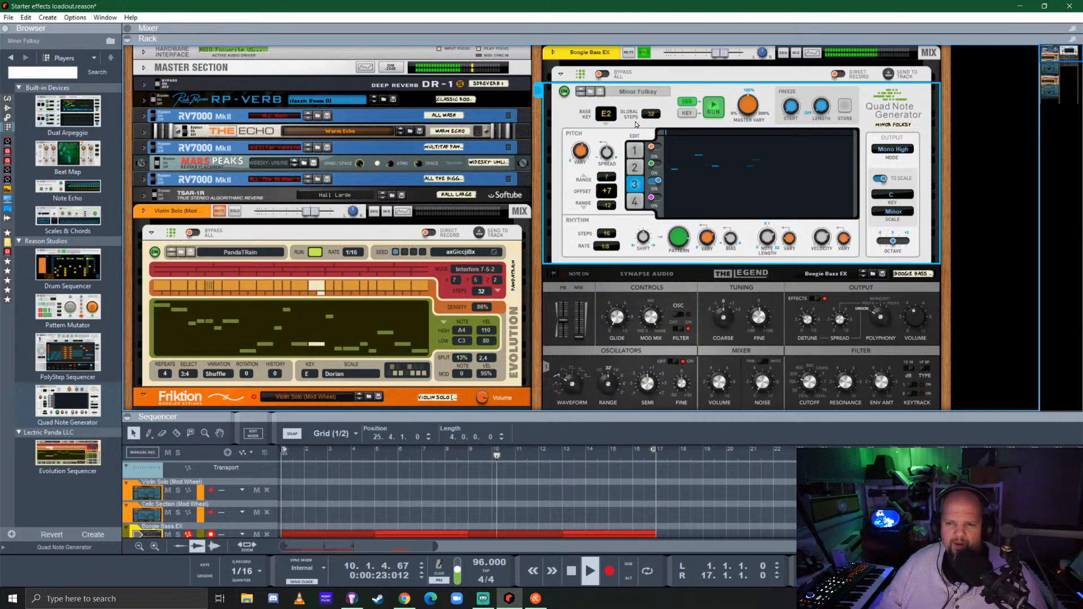
{"action": "left_click", "coordinate": [710, 110]}
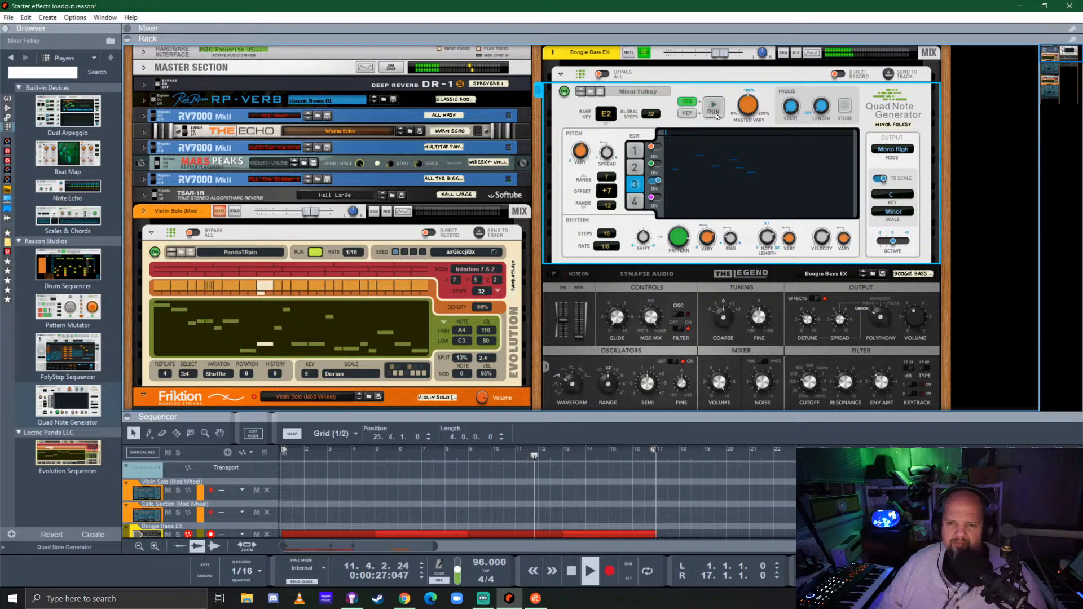
{"action": "key", "text": "space"}
{"action": "left_click", "coordinate": [714, 108]}
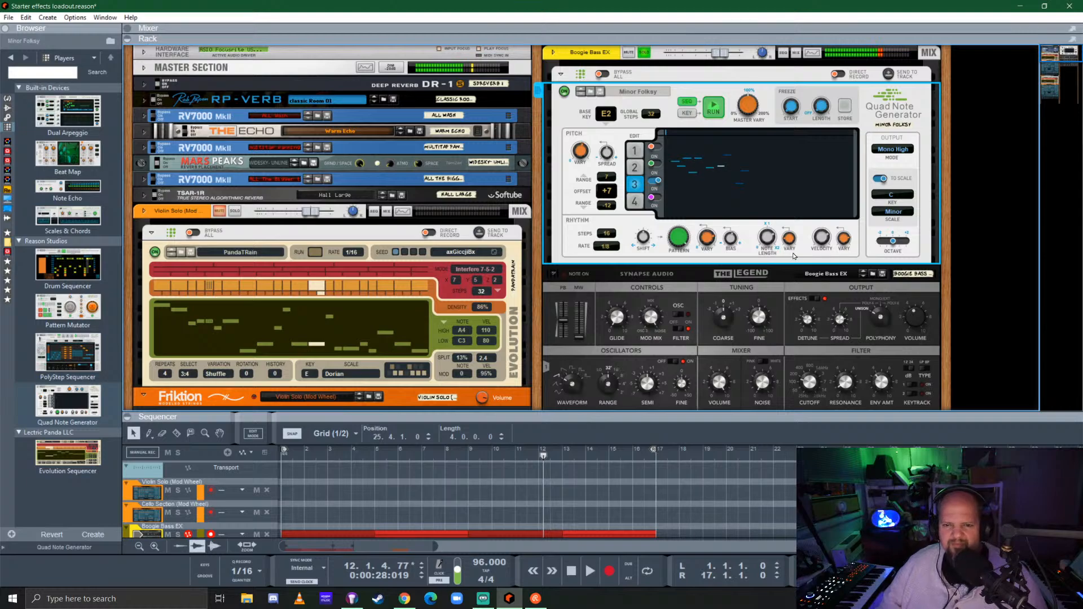
{"action": "left_click", "coordinate": [644, 54]}
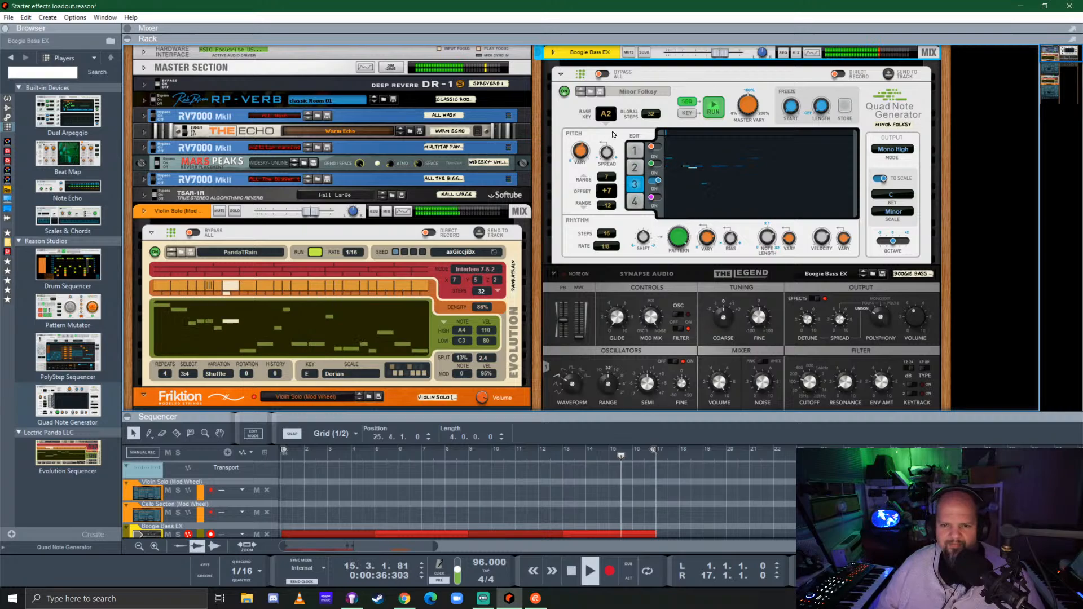
{"action": "key", "text": "space"}
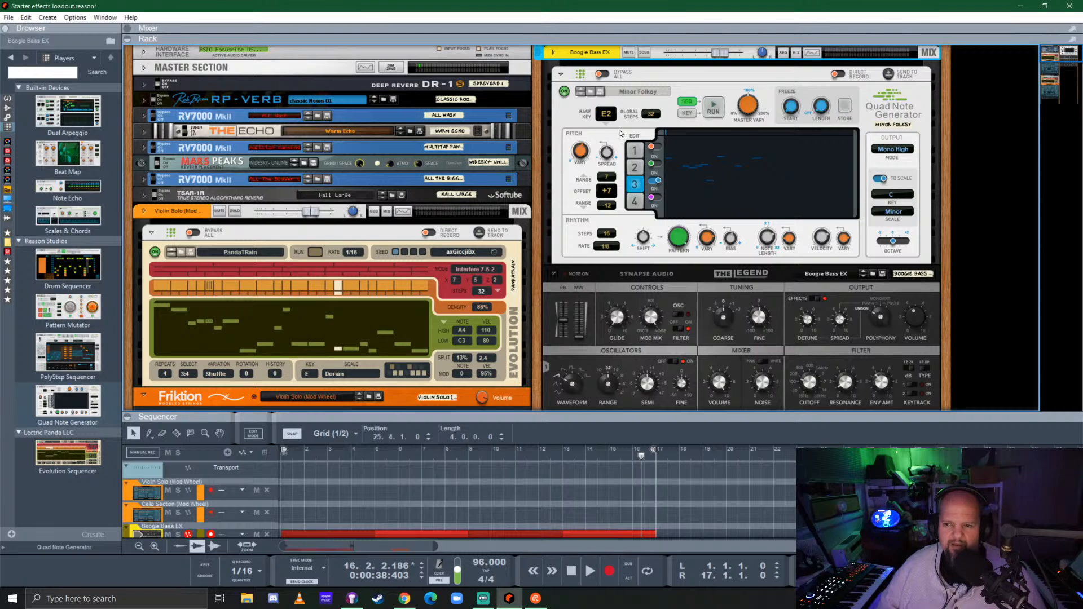
Reset the Quad Note Generator to its Init Patch, with base key E2, line 1 rate 1/8 and rhythm bias 0%
{"action": "right_click", "coordinate": [583, 109]}
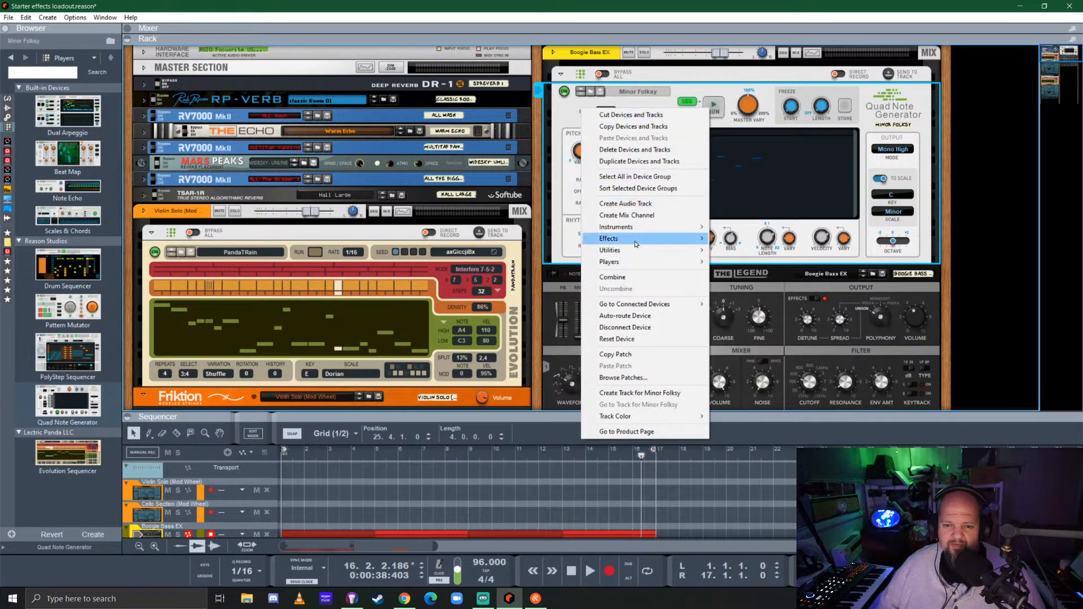
{"action": "left_click", "coordinate": [634, 340]}
{"action": "left_click_drag", "start_coordinate": [607, 116], "coordinate": [608, 138]}
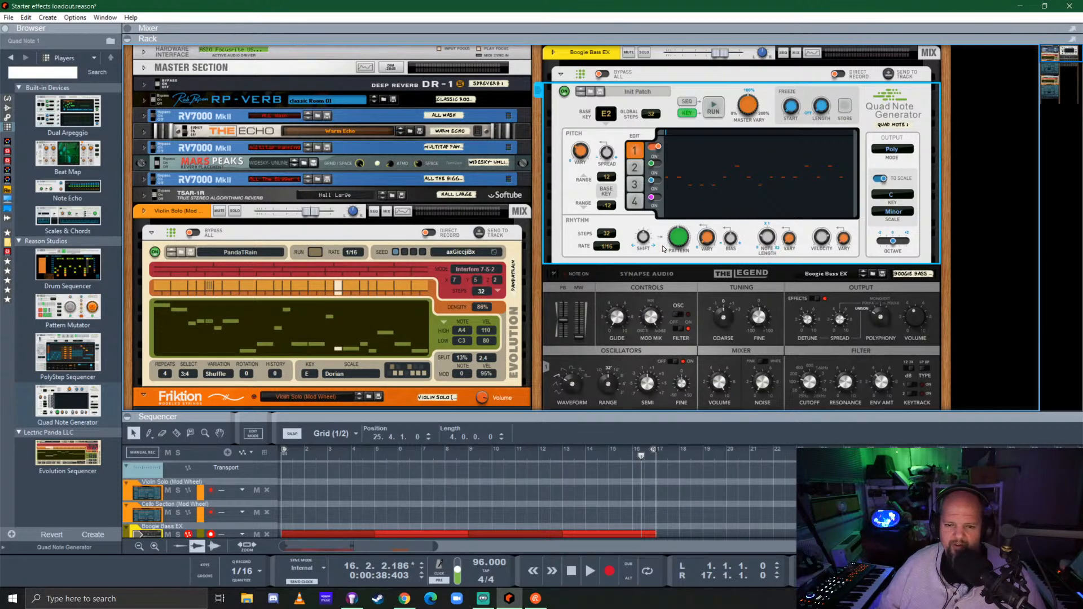
{"action": "left_click", "coordinate": [608, 251]}
{"action": "left_click", "coordinate": [643, 289]}
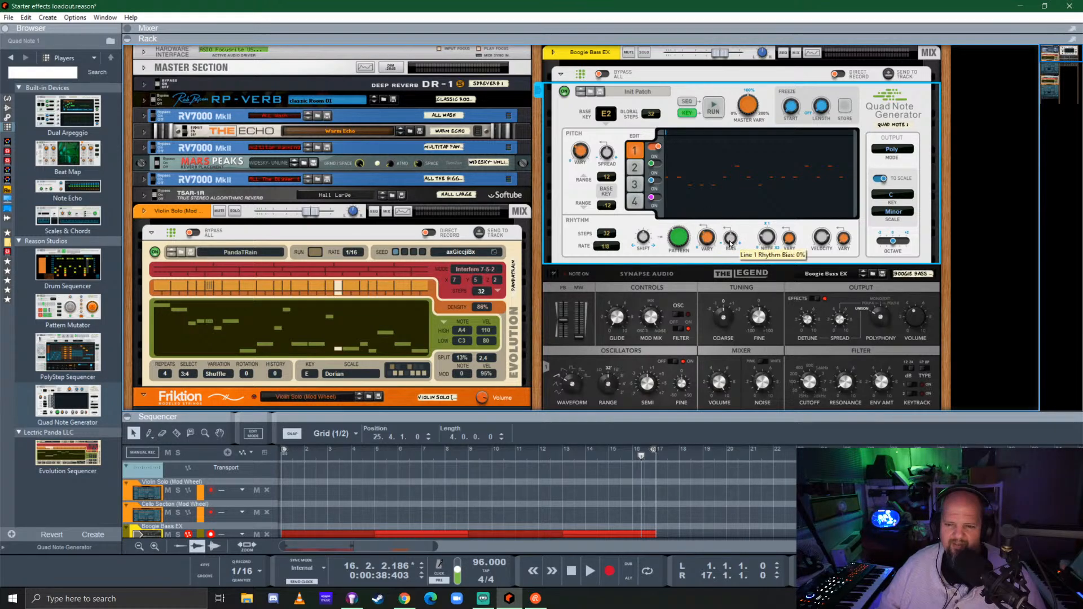
{"action": "mouse_move", "coordinate": [730, 243]}
{"action": "left_mouse_down"}
{"action": "mouse_move", "coordinate": [738, 217]}
{"action": "mouse_move", "coordinate": [732, 241]}
{"action": "left_mouse_up"}
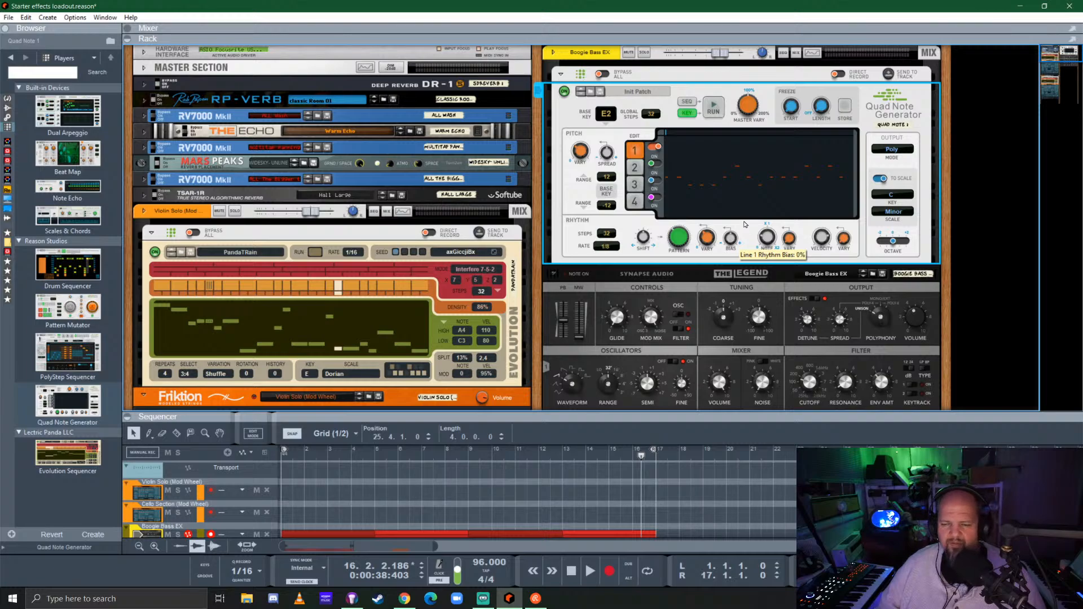
Run the generator with line 1's lower pitch range at 0 and adjust The Legend's amplifier envelope release
{"action": "left_click", "coordinate": [715, 111]}
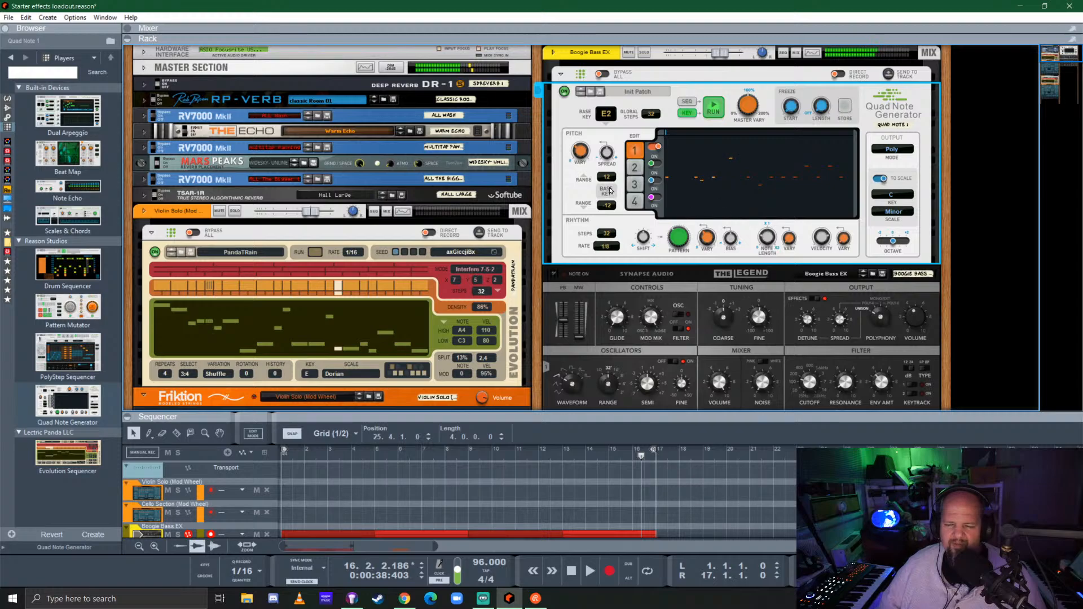
{"action": "left_click_drag", "start_coordinate": [608, 210], "coordinate": [623, 162]}
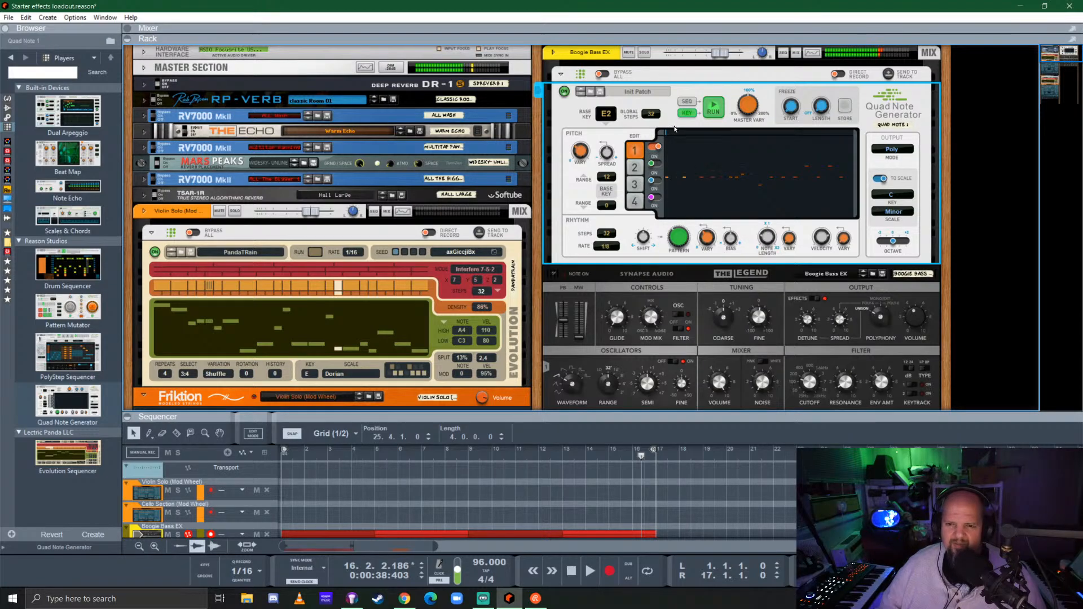
{"action": "scroll", "coordinate": [705, 144], "scroll_direction": "down", "scroll_amount": 4}
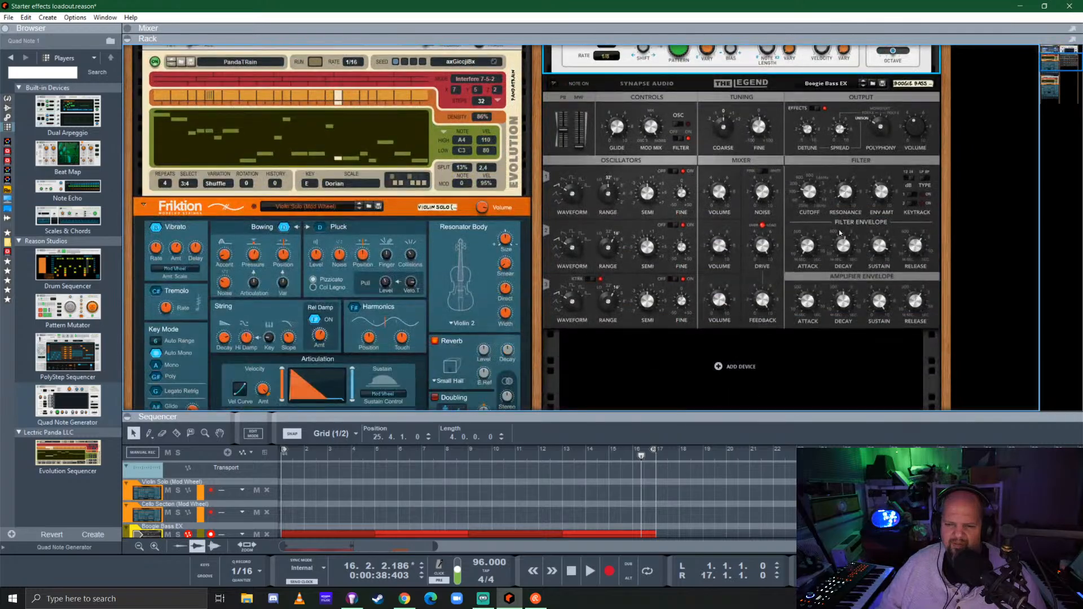
{"action": "left_click", "coordinate": [917, 303]}
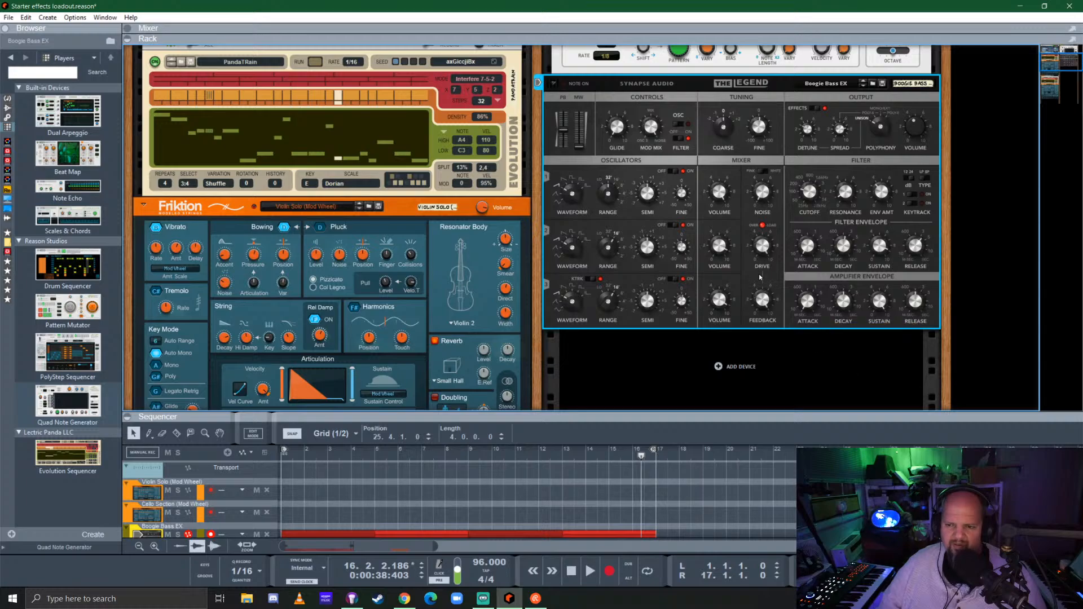
{"action": "scroll", "coordinate": [761, 276], "scroll_direction": "up", "scroll_amount": 4}
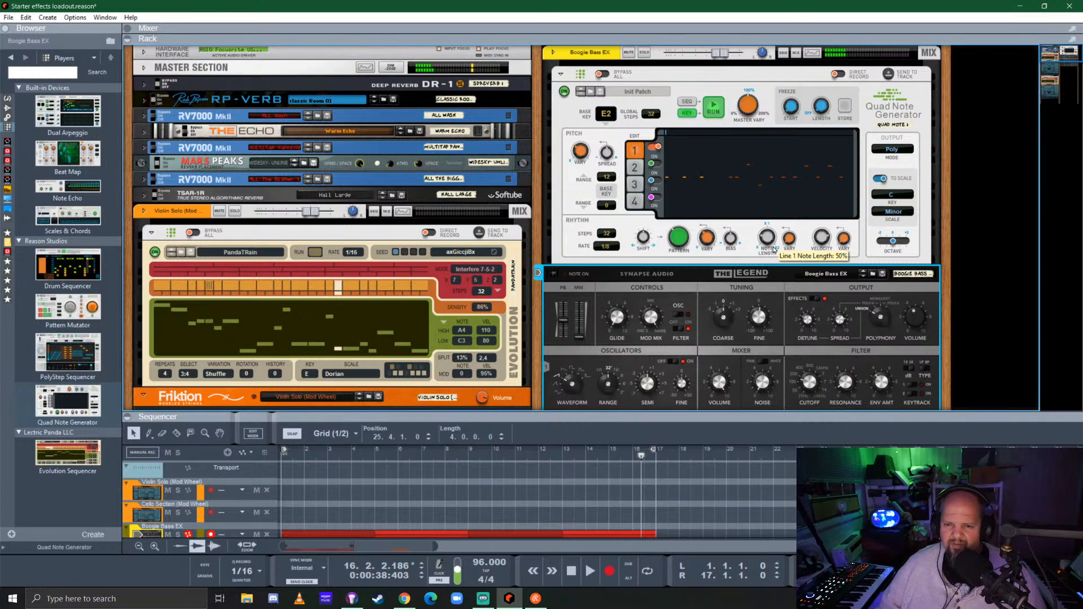
Set line 1's upper pitch range to 7 and constrain the generator's notes to the E Minor Pentatonic scale
{"action": "left_click", "coordinate": [611, 179]}
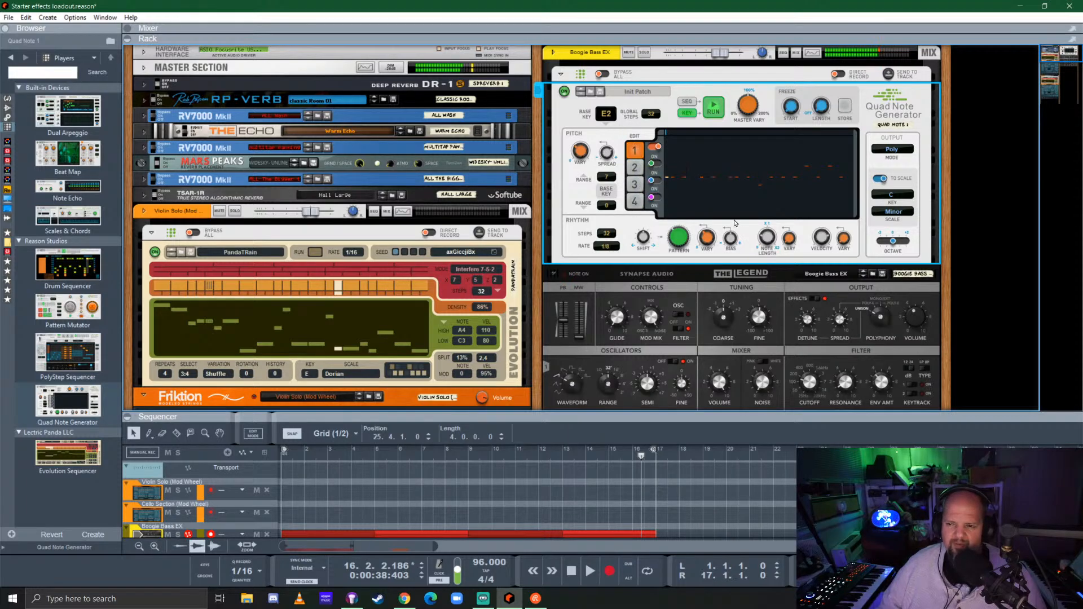
{"action": "left_click", "coordinate": [897, 198]}
{"action": "left_click", "coordinate": [902, 256]}
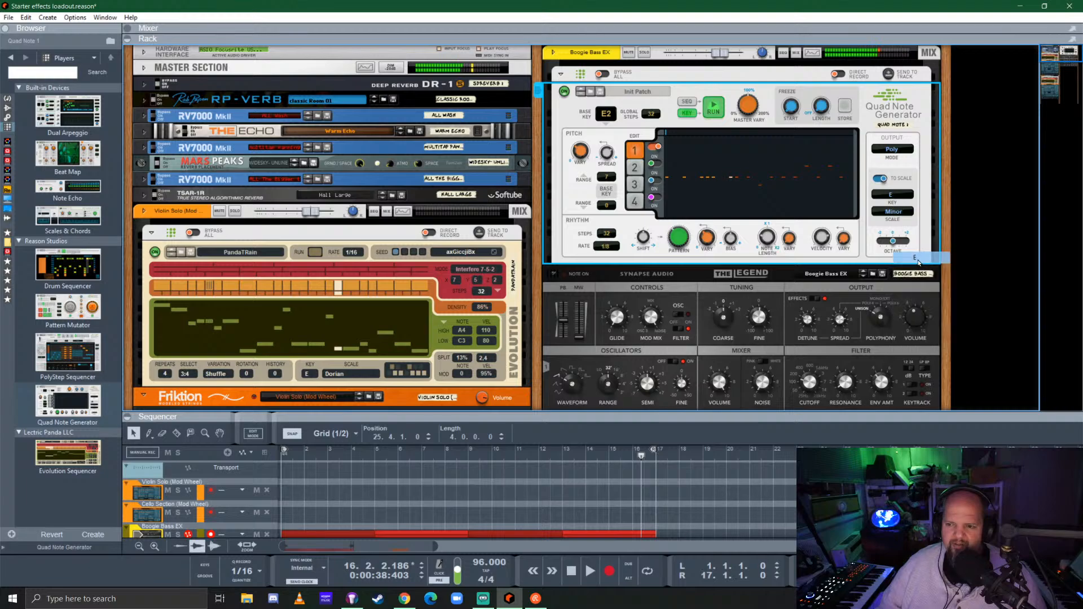
{"action": "left_click", "coordinate": [895, 213]}
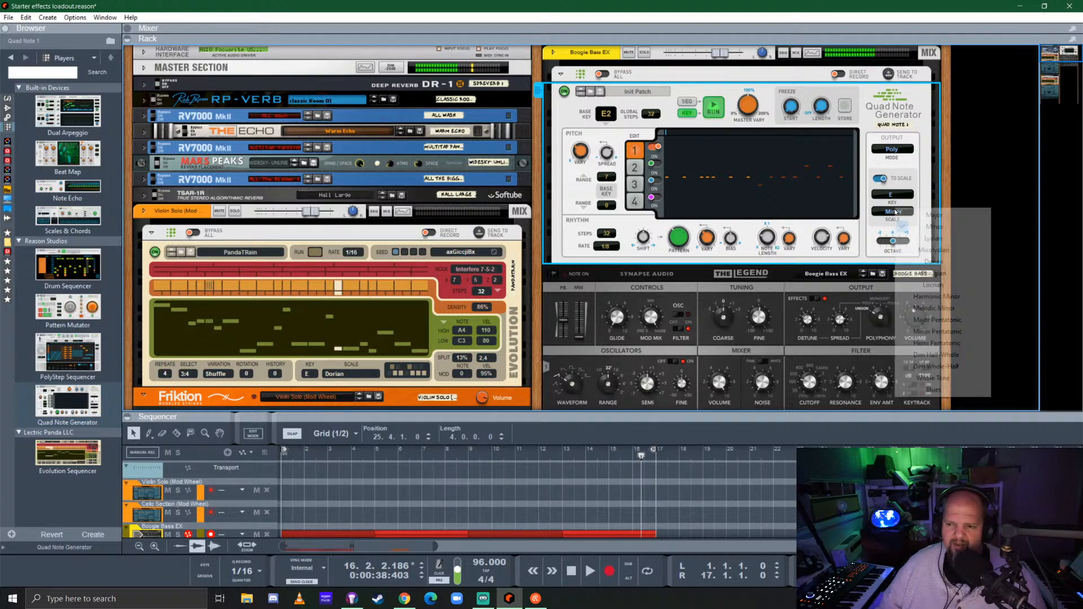
{"action": "left_click", "coordinate": [947, 335]}
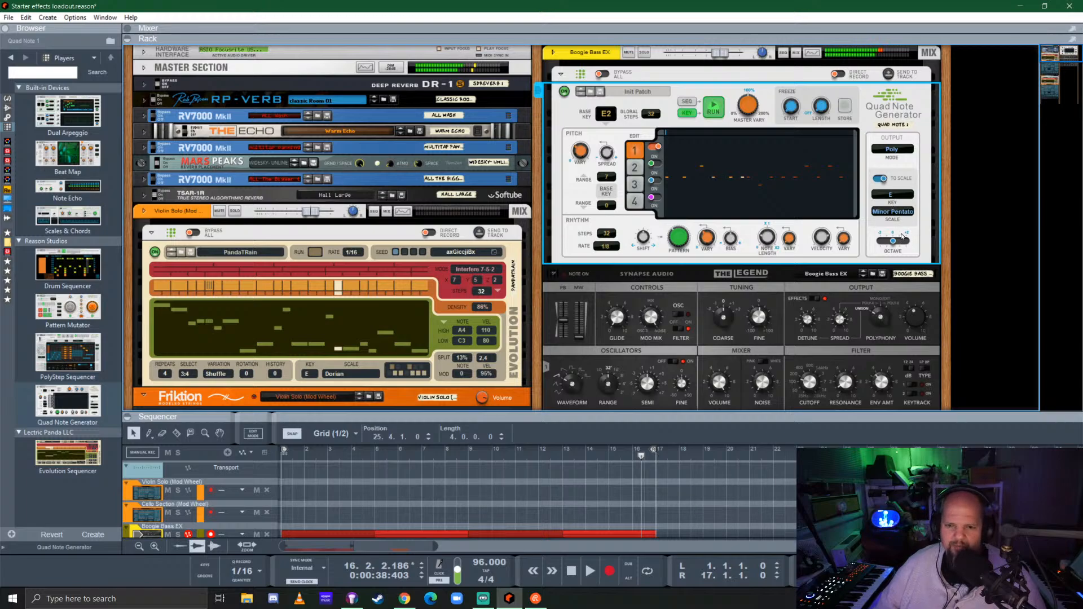
Set line 1's pitch range to 12 up and -2 down and play the song to audition it
{"action": "left_click_drag", "start_coordinate": [611, 179], "coordinate": [615, 169]}
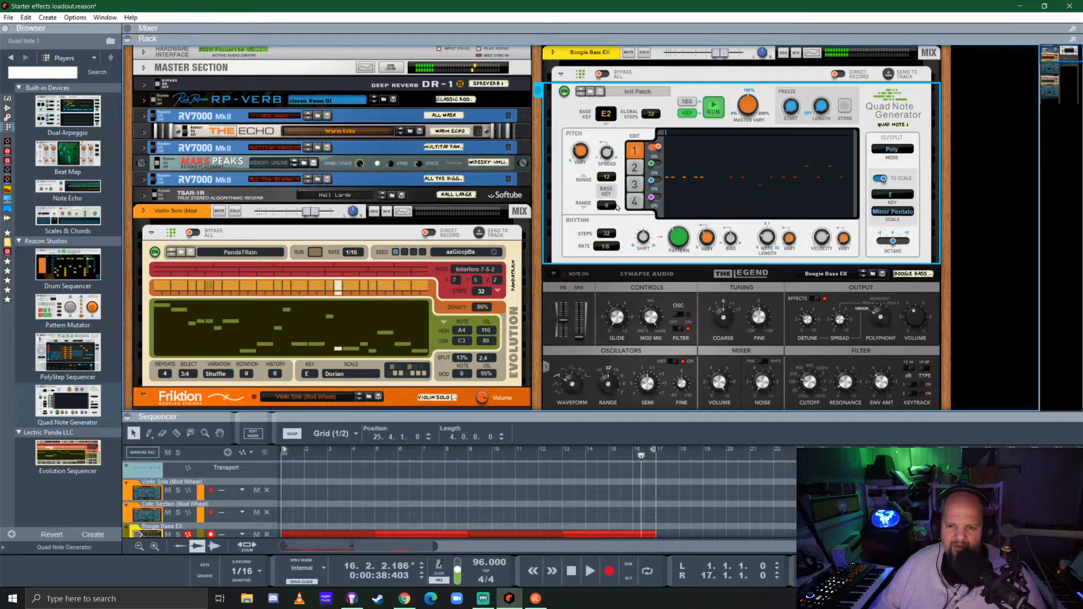
{"action": "left_click_drag", "start_coordinate": [610, 208], "coordinate": [611, 218]}
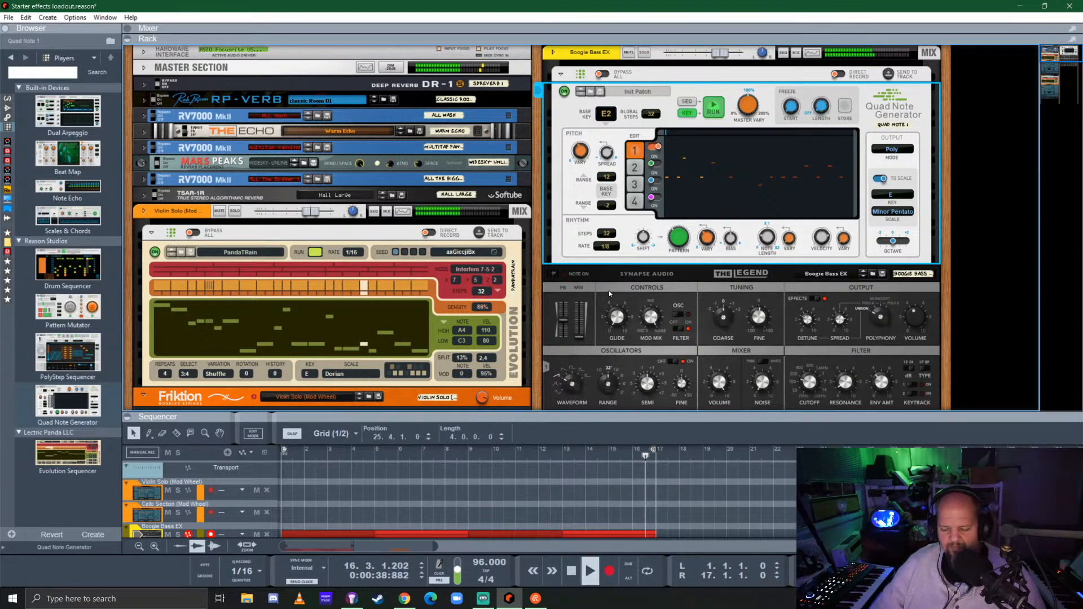
{"action": "key", "text": "space"}
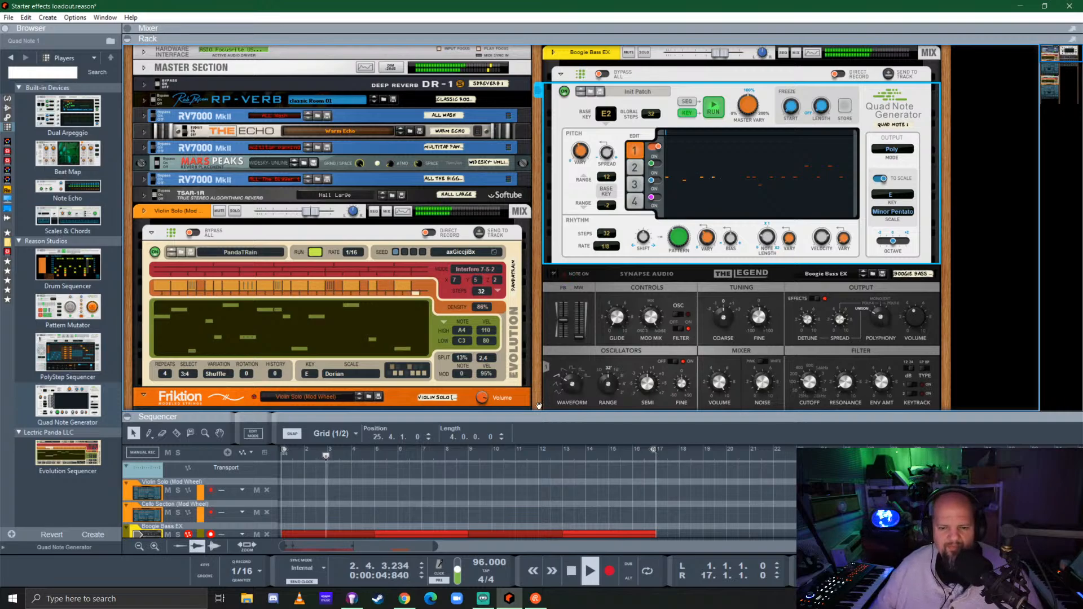
Enlarge the sequencer, mute the four Boogie Bass EX clips for a trial, unmute them and replay from the start
{"action": "left_click_drag", "start_coordinate": [543, 421], "coordinate": [543, 365]}
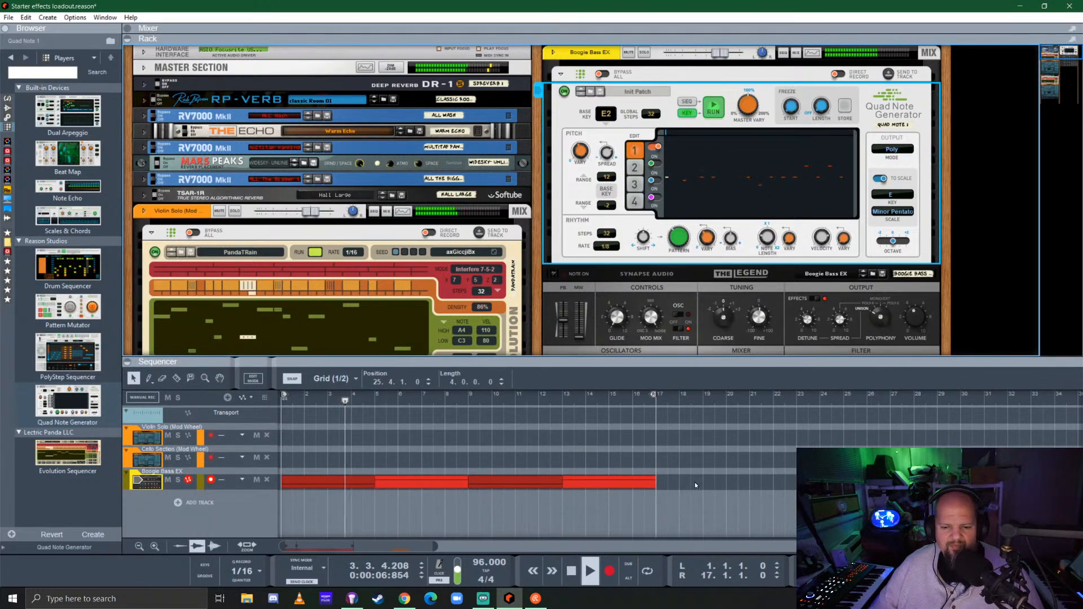
{"action": "left_click", "coordinate": [321, 494]}
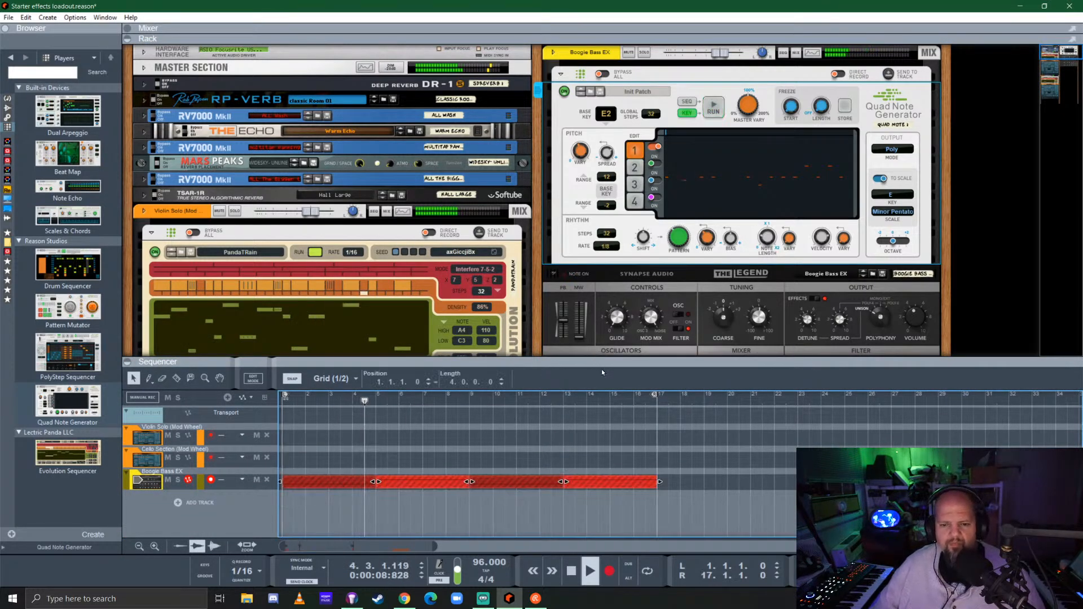
{"action": "left_click_drag", "start_coordinate": [618, 363], "coordinate": [619, 340]}
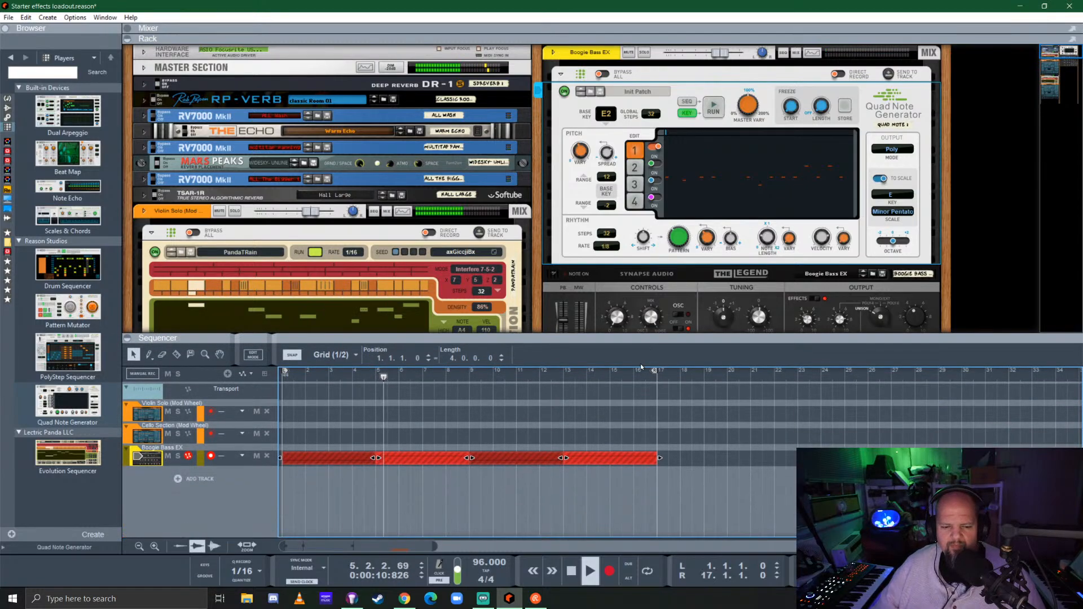
{"action": "key", "text": "space"}
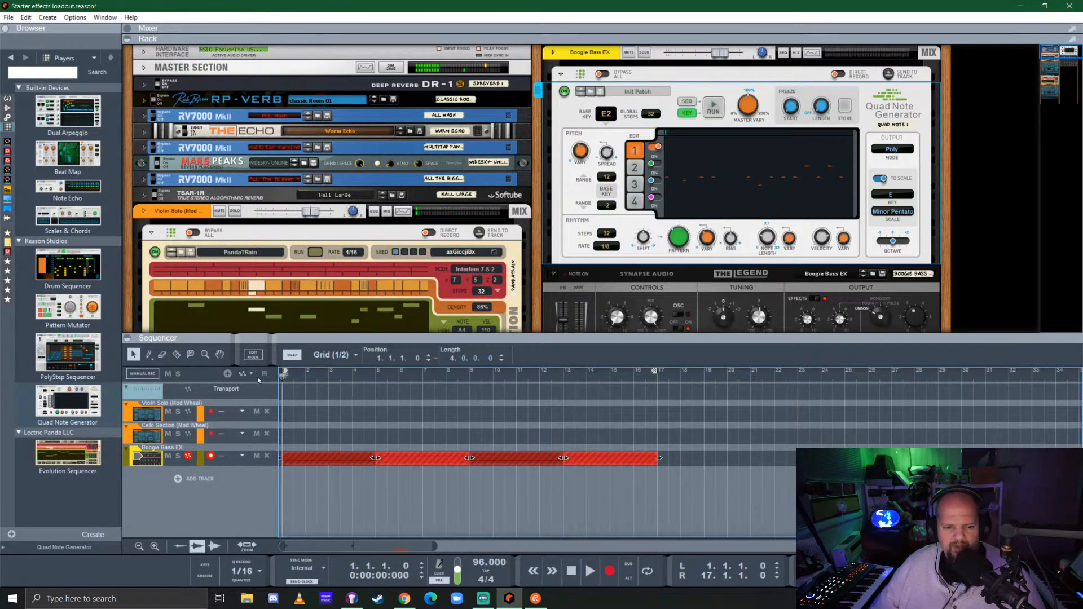
{"action": "key", "text": "space"}
{"action": "key", "text": "space"}
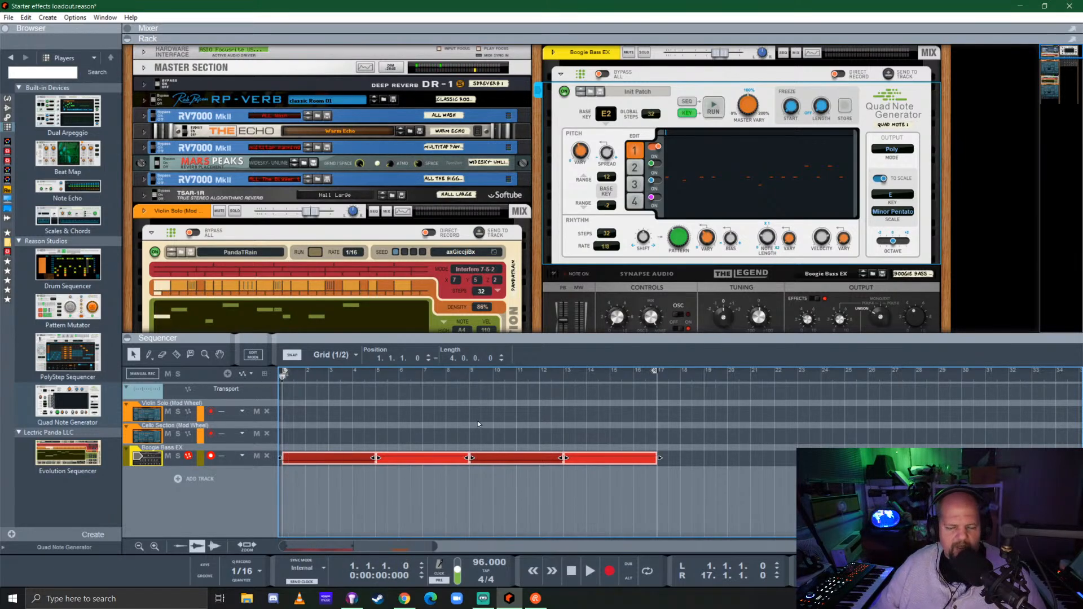
{"action": "key", "text": "space"}
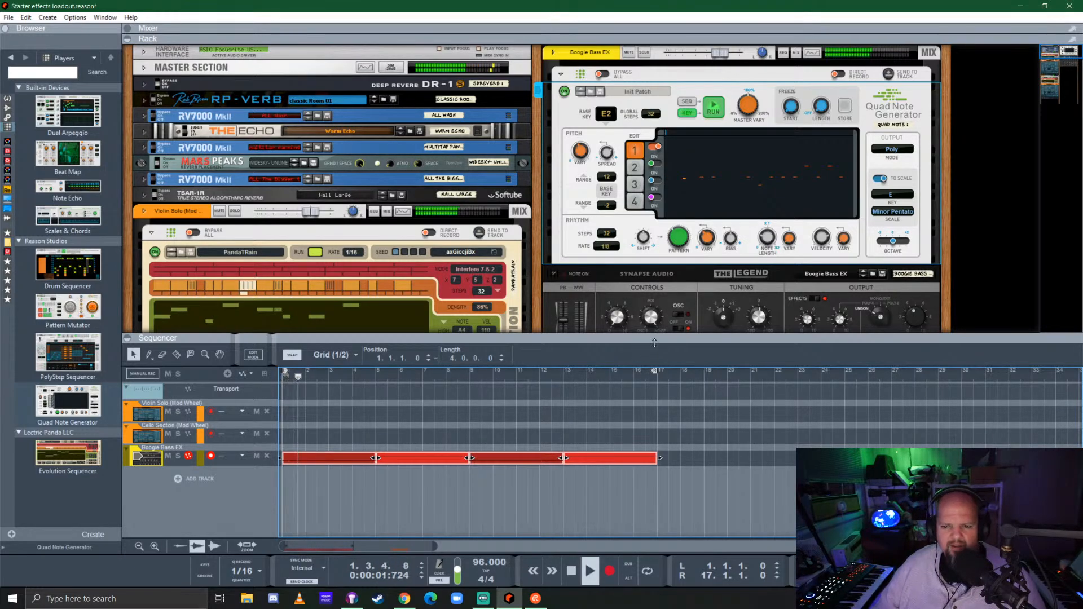
{"action": "left_click_drag", "start_coordinate": [591, 338], "coordinate": [577, 412]}
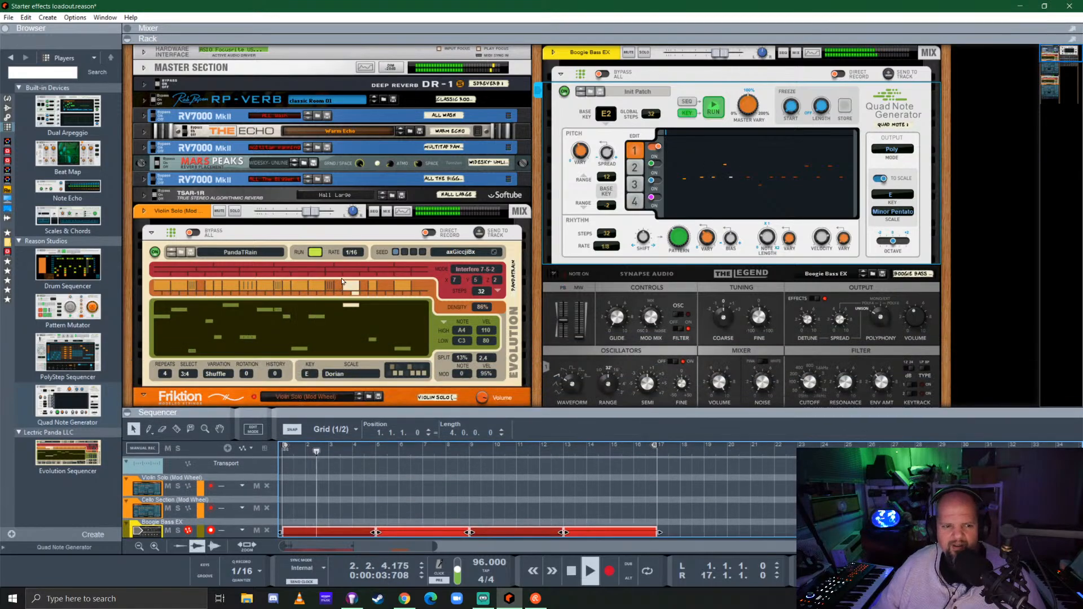
Lower the Violin Solo channel's level slightly while listening to the full arrangement and reviewing its devices
{"action": "left_click_drag", "start_coordinate": [311, 214], "coordinate": [303, 216]}
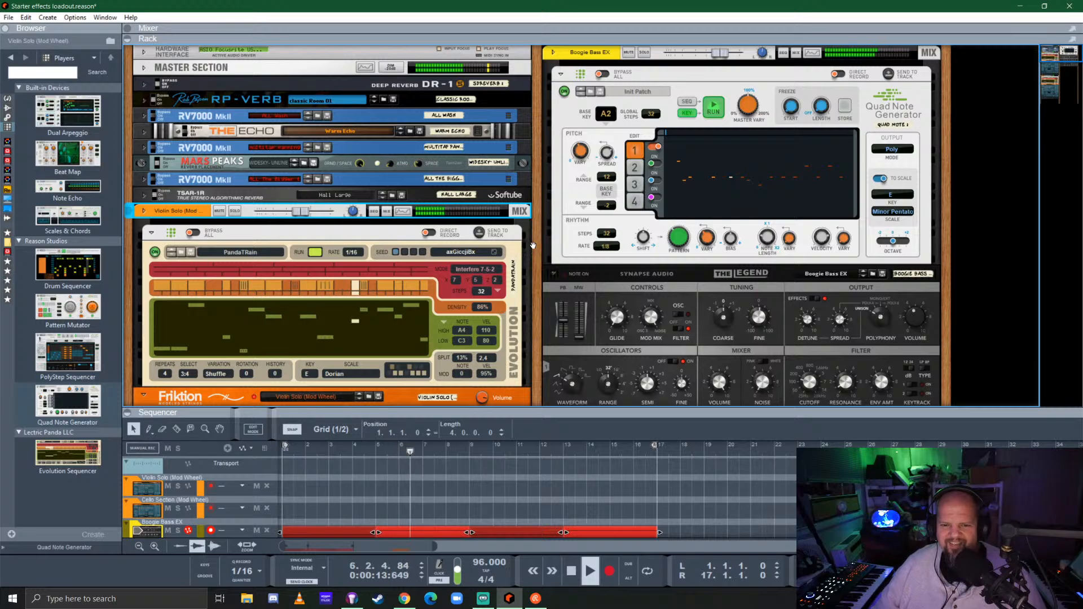
{"action": "scroll", "coordinate": [415, 259], "scroll_direction": "down", "scroll_amount": 3}
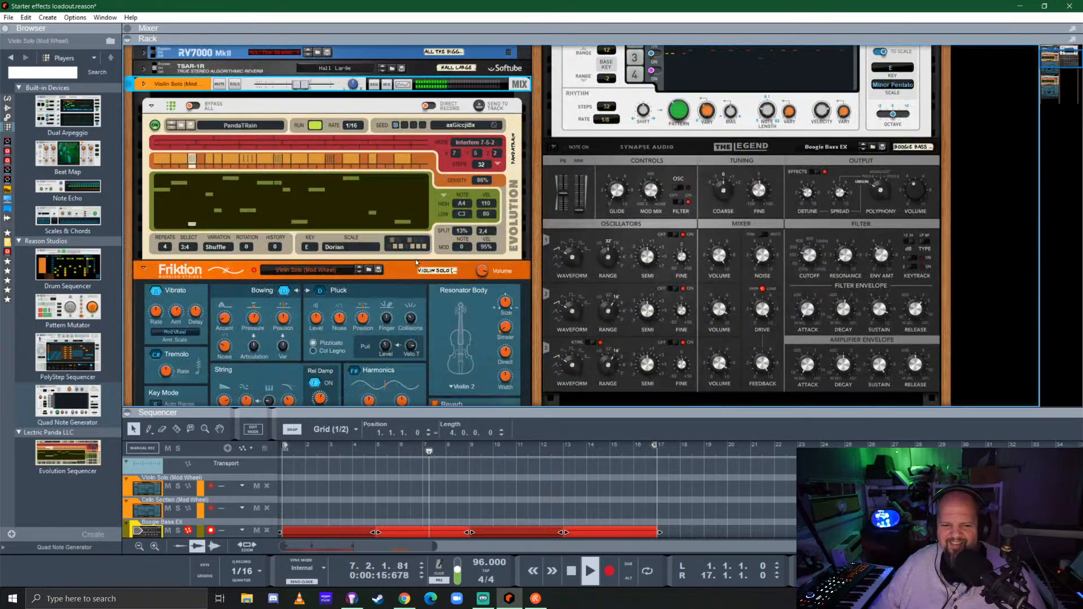
{"action": "scroll", "coordinate": [416, 262], "scroll_direction": "down", "scroll_amount": 1}
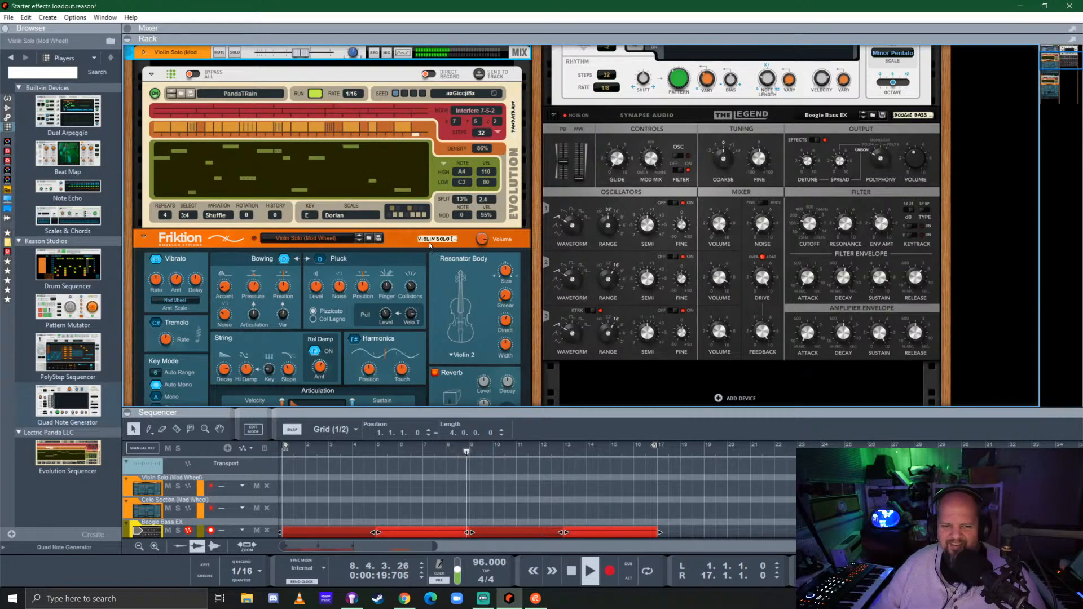
{"action": "scroll", "coordinate": [429, 244], "scroll_direction": "up", "scroll_amount": 4}
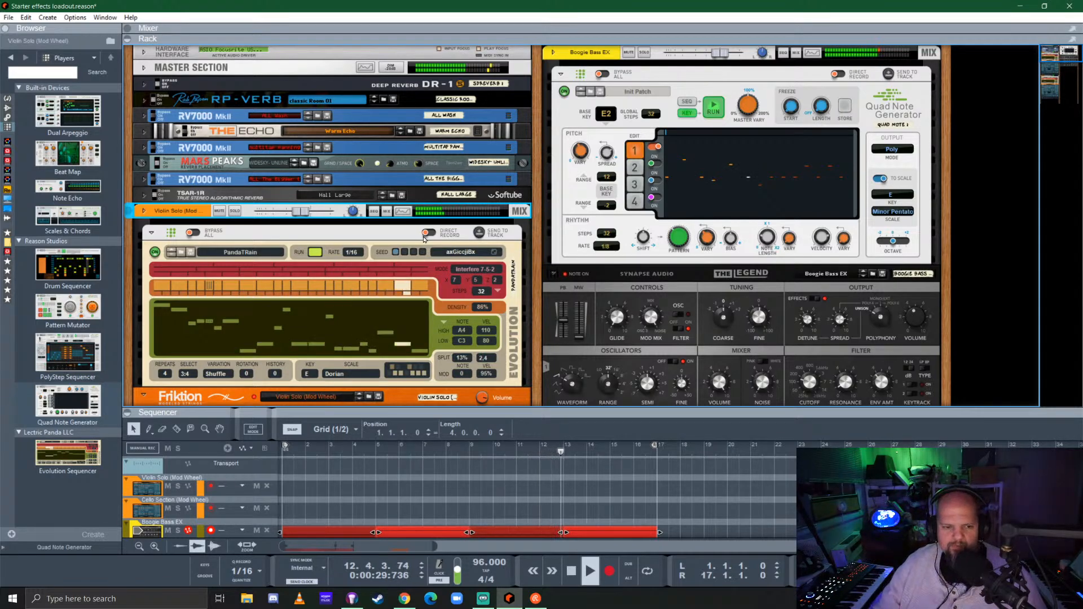
Try the Hammered Dulcimer patch from the plucked instruments on the violin's Friktion and undo the patch change
{"action": "scroll", "coordinate": [345, 240], "scroll_direction": "down", "scroll_amount": 4}
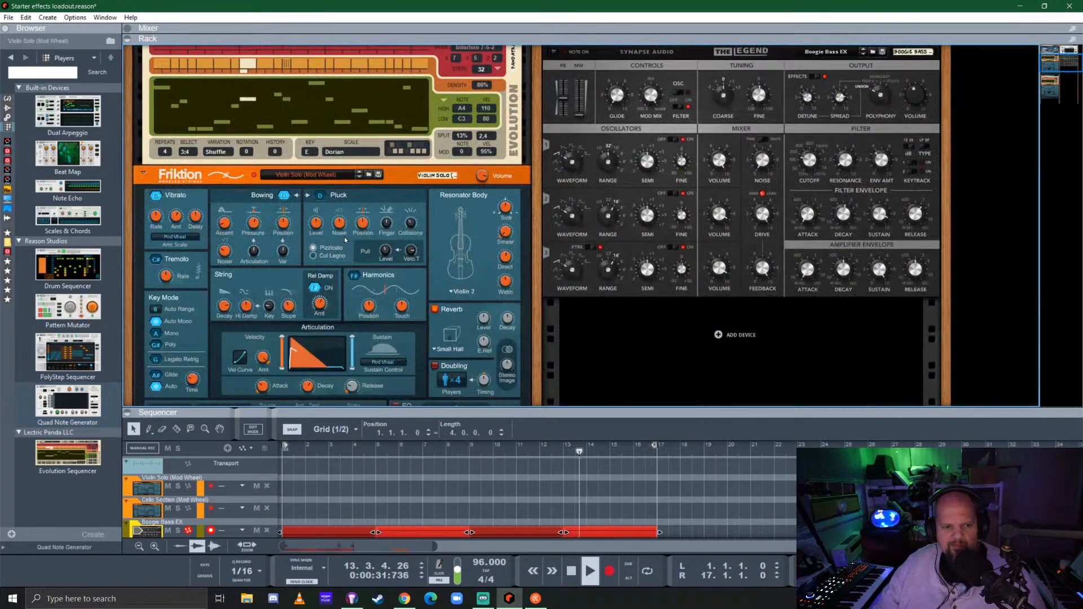
{"action": "scroll", "coordinate": [345, 239], "scroll_direction": "up", "scroll_amount": 2}
{"action": "scroll", "coordinate": [362, 242], "scroll_direction": "down", "scroll_amount": 1}
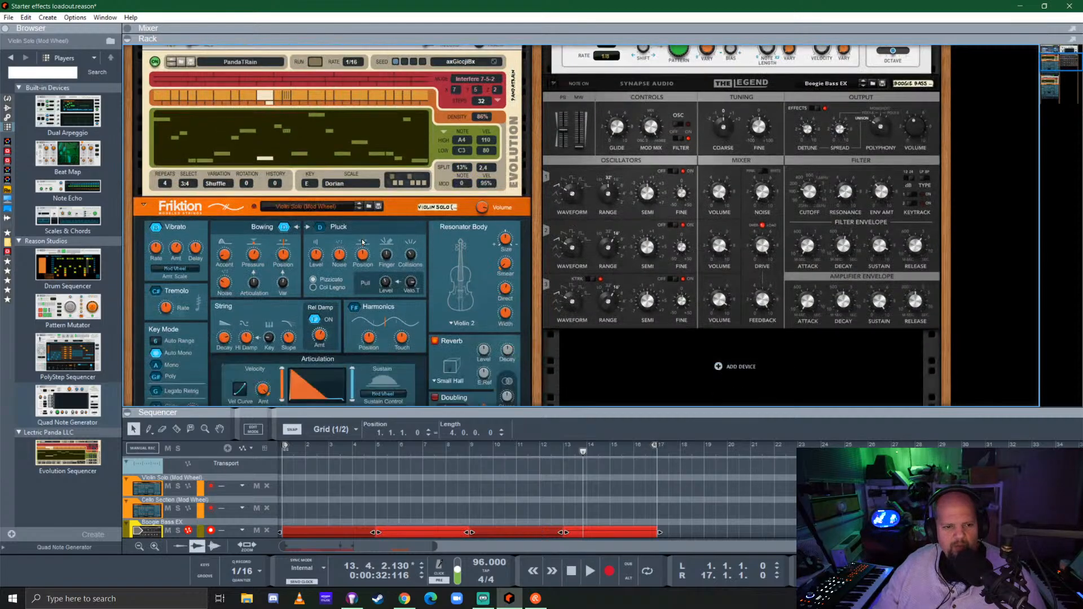
{"action": "left_click", "coordinate": [319, 205]}
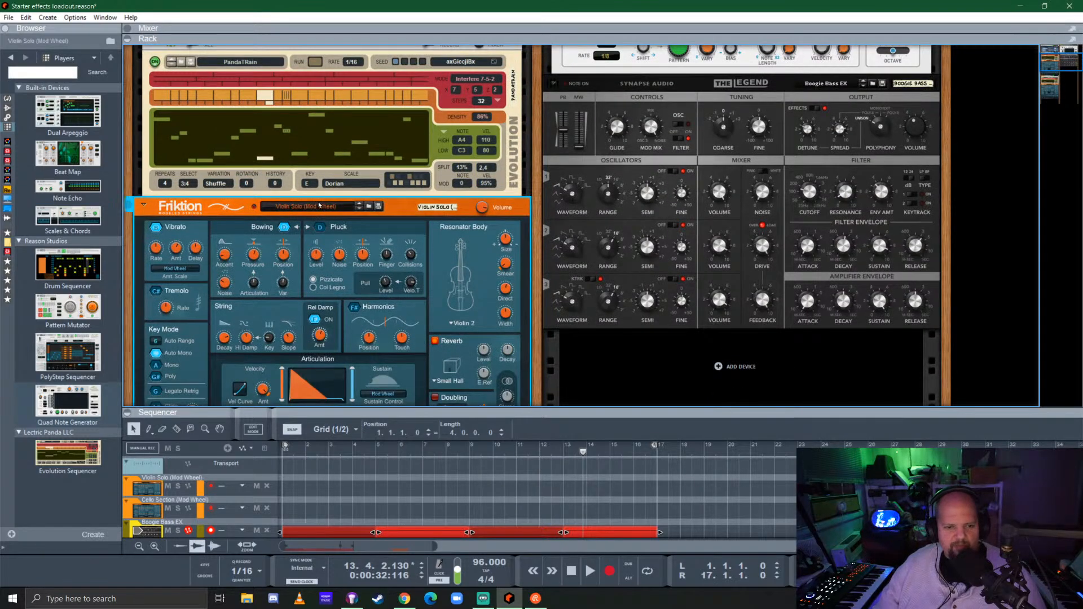
{"action": "left_click", "coordinate": [367, 205]}
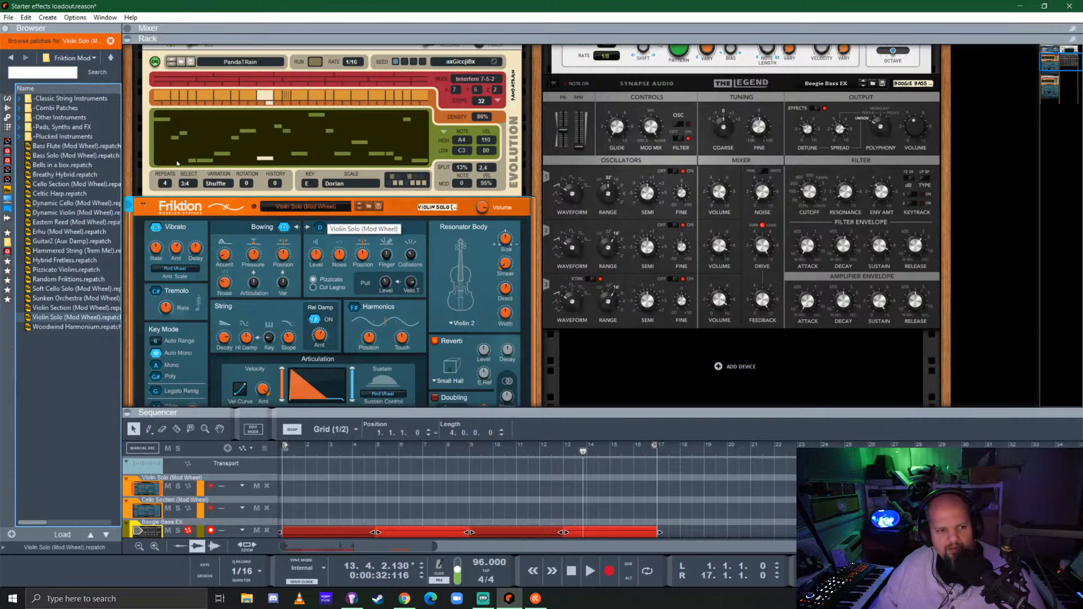
{"action": "double_click", "coordinate": [59, 137]}
{"action": "key", "text": "Up"}
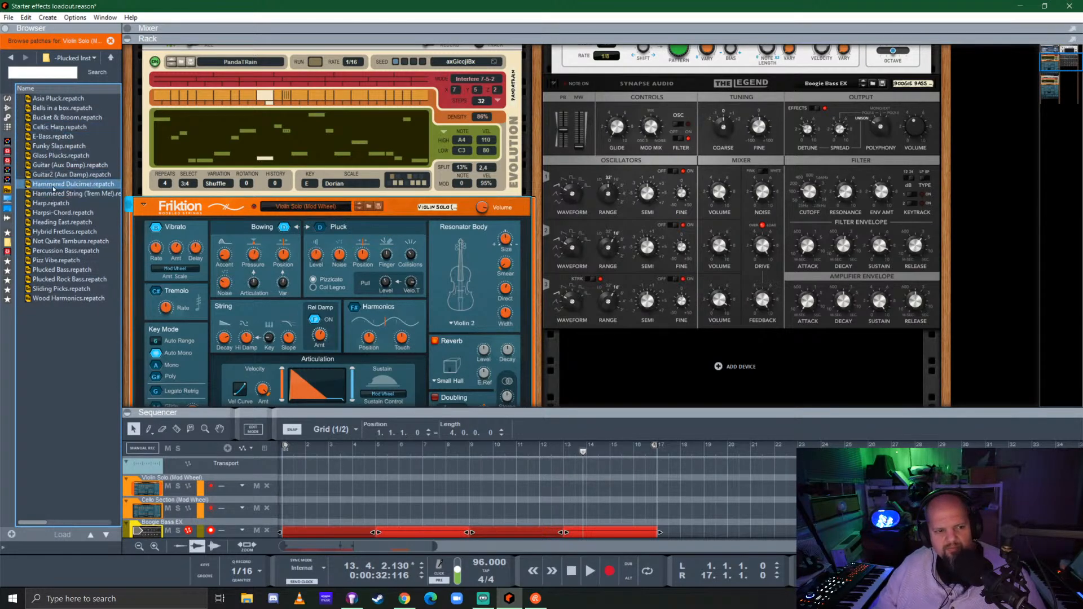
{"action": "left_click_drag", "start_coordinate": [37, 188], "coordinate": [286, 278]}
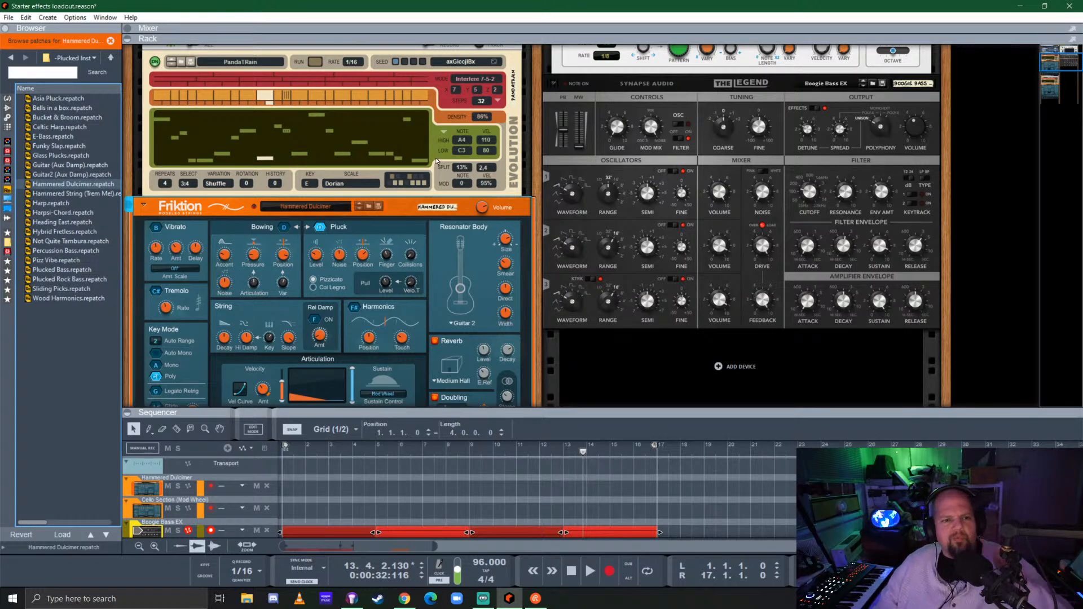
{"action": "scroll", "coordinate": [434, 163], "scroll_direction": "up", "scroll_amount": 3}
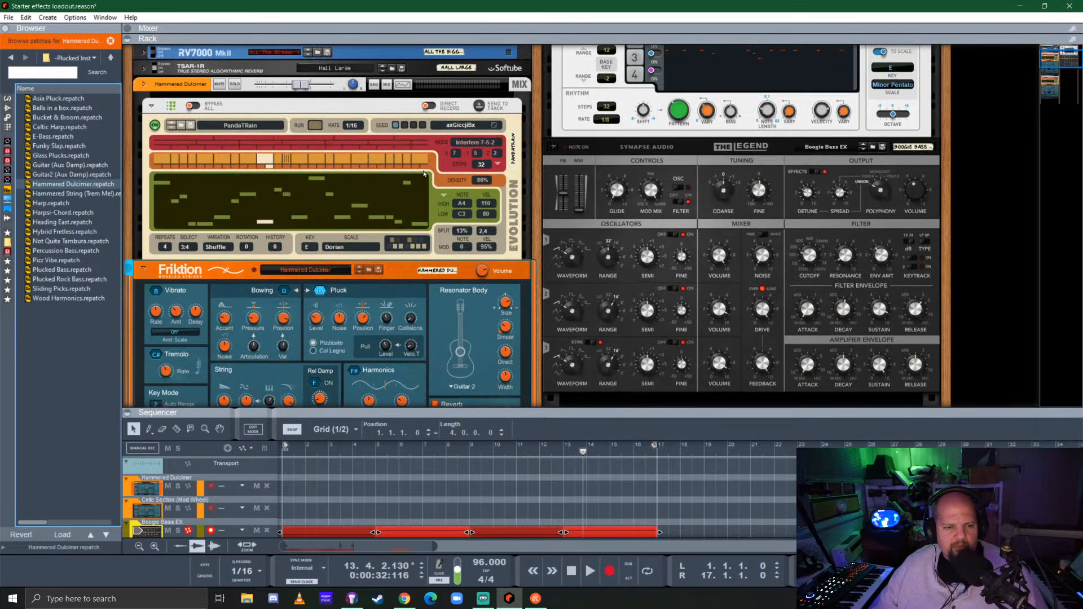
{"action": "key", "text": "ctrl+z"}
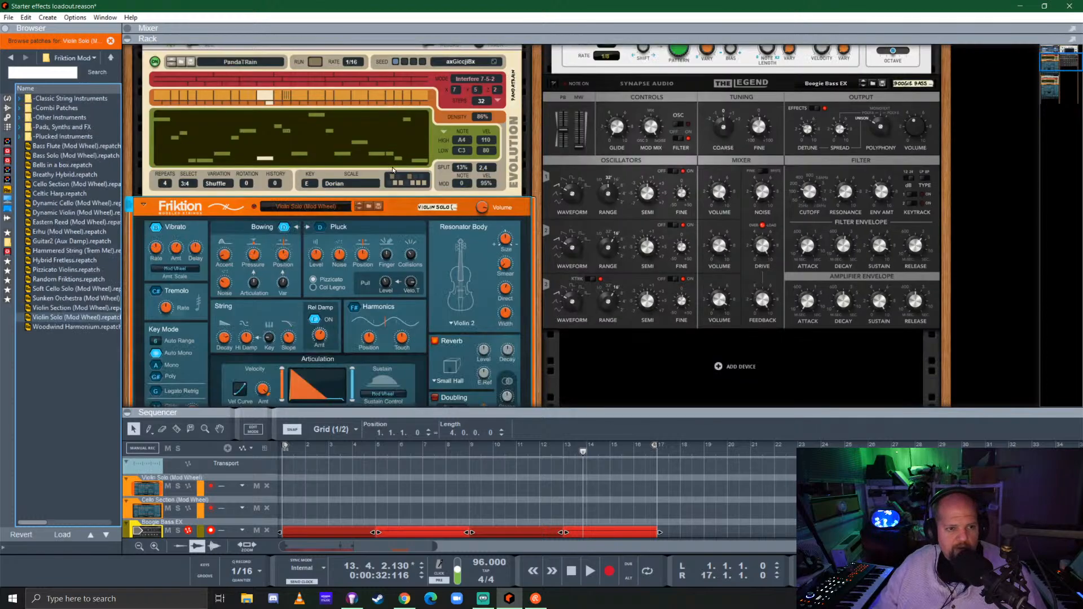
Load the plucked-instrument patch Hammered String (Trem Me!) into the cello section's Friktion
{"action": "scroll", "coordinate": [362, 173], "scroll_direction": "down", "scroll_amount": 10}
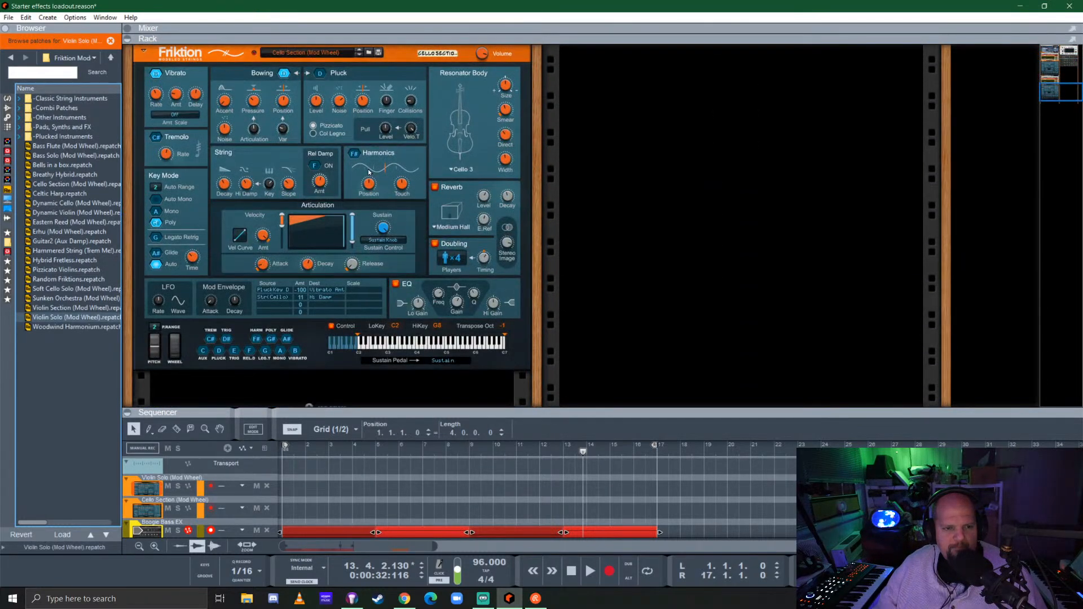
{"action": "scroll", "coordinate": [343, 162], "scroll_direction": "up", "scroll_amount": 4}
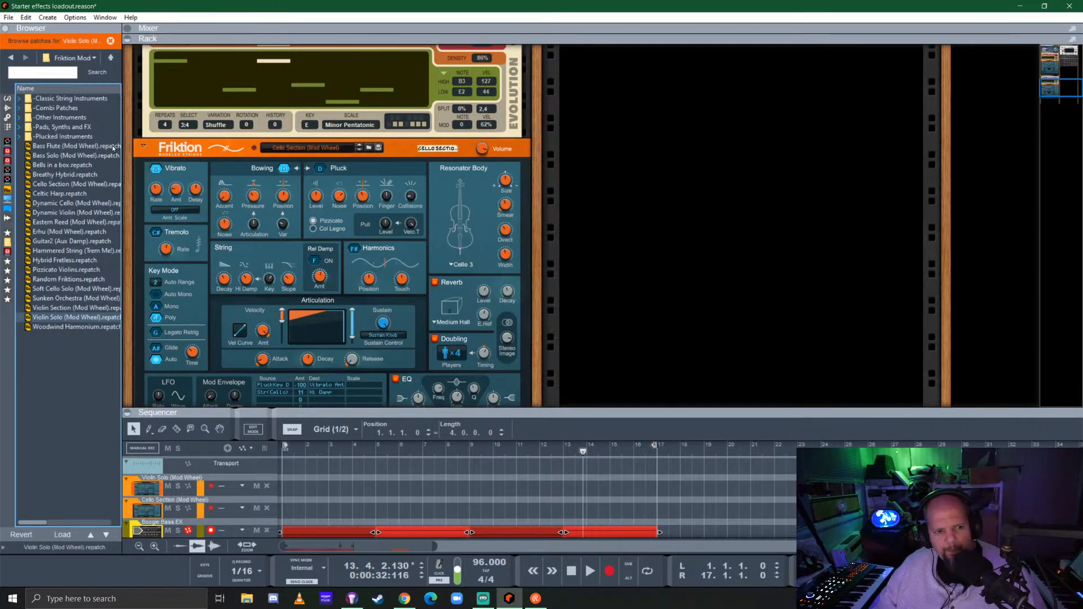
{"action": "double_click", "coordinate": [65, 136]}
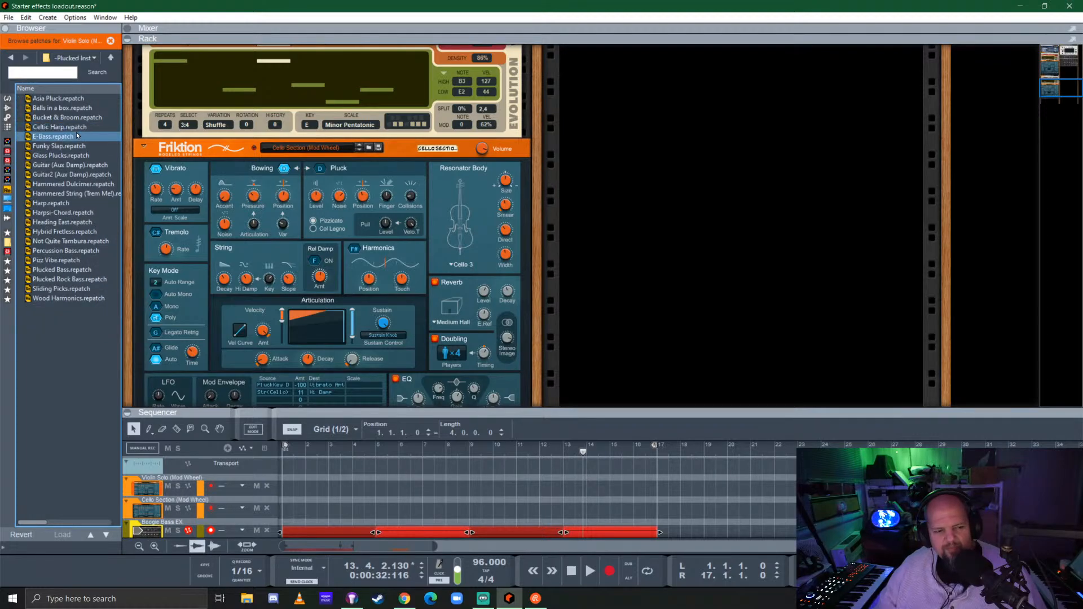
{"action": "key", "text": "Up"}
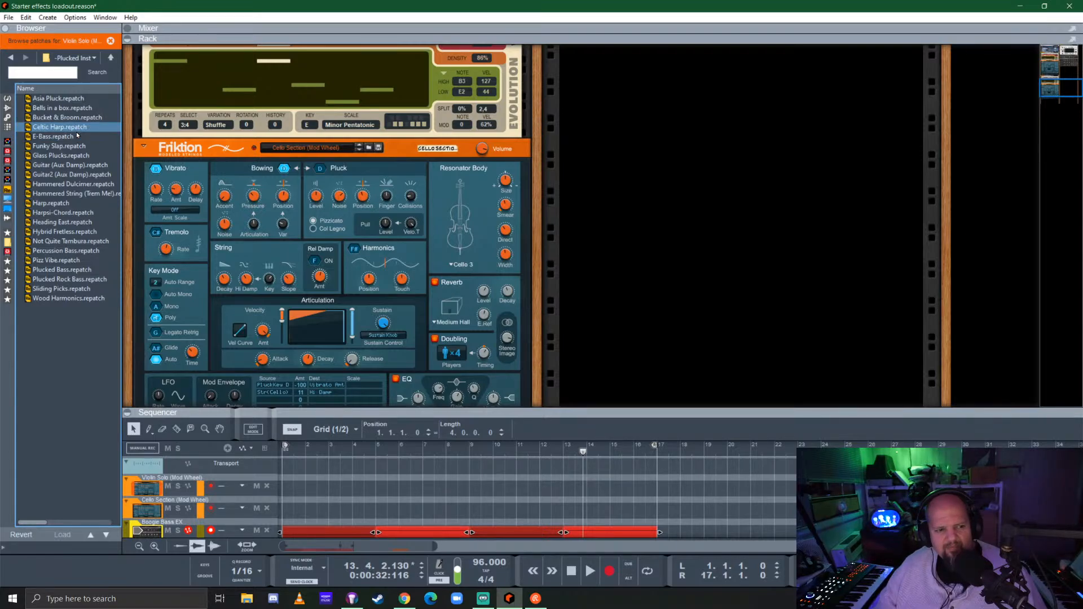
{"action": "left_click", "coordinate": [62, 194]}
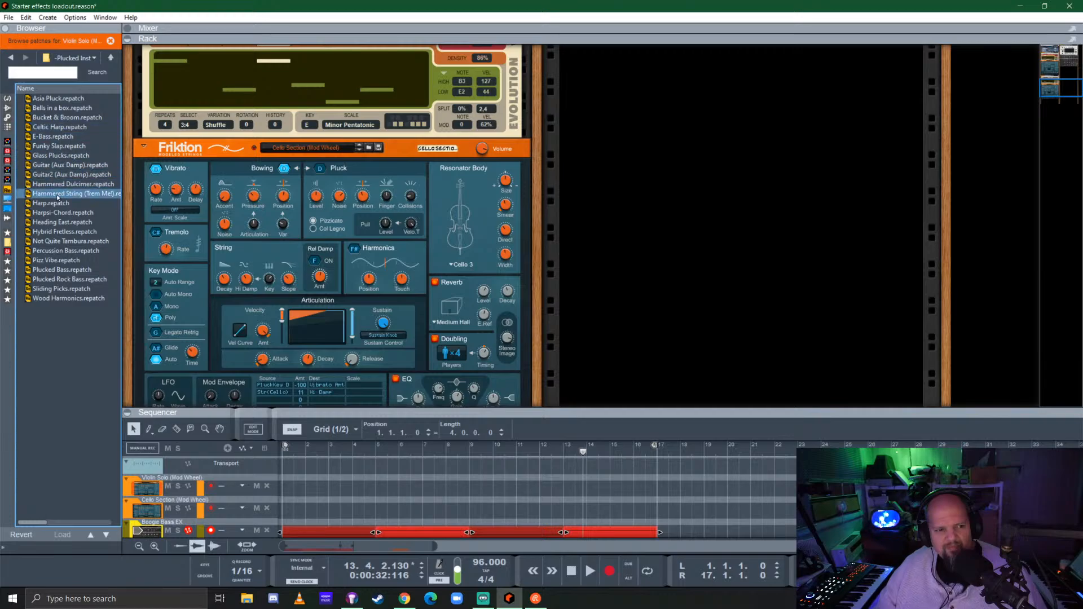
{"action": "double_click", "coordinate": [56, 194]}
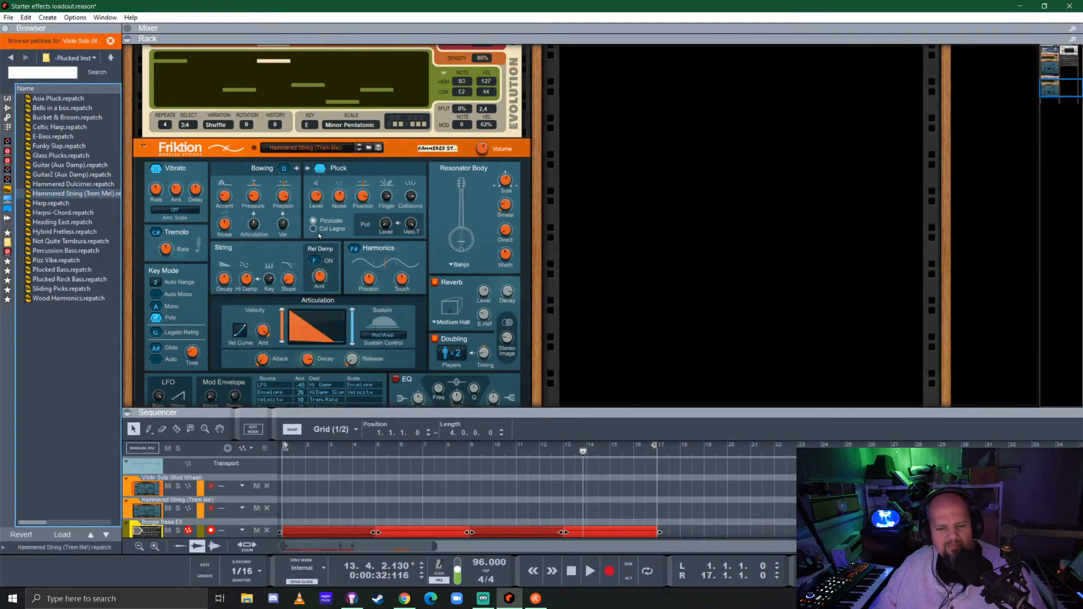
Play the song from the start and solo the Hammered String channel
{"action": "key", "text": "space"}
{"action": "key", "text": "space"}
{"action": "left_click", "coordinate": [282, 449]}
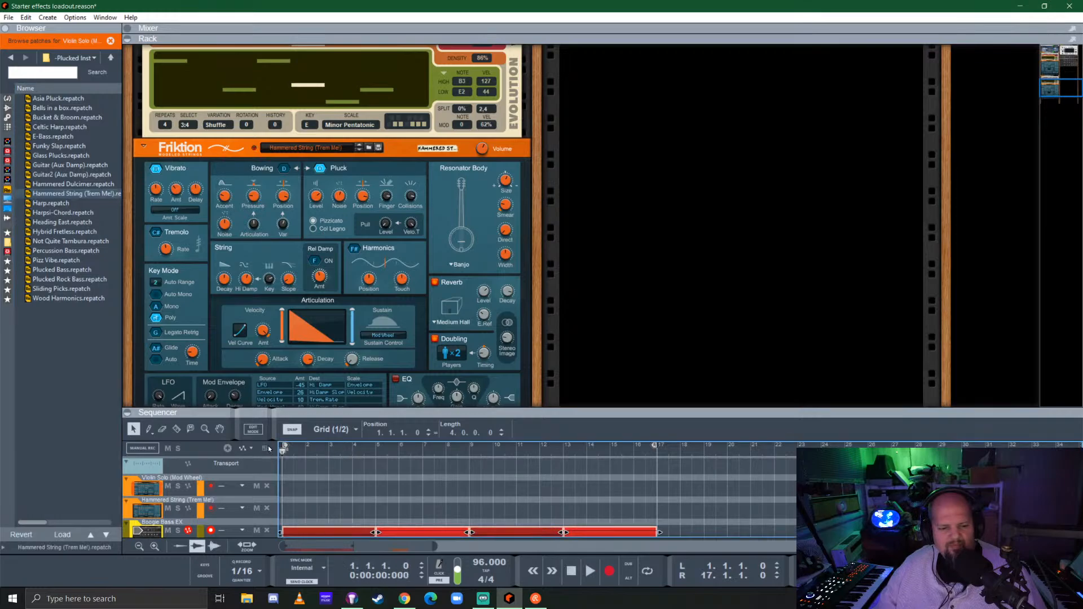
{"action": "key", "text": "space"}
{"action": "scroll", "coordinate": [235, 156], "scroll_direction": "up", "scroll_amount": 3}
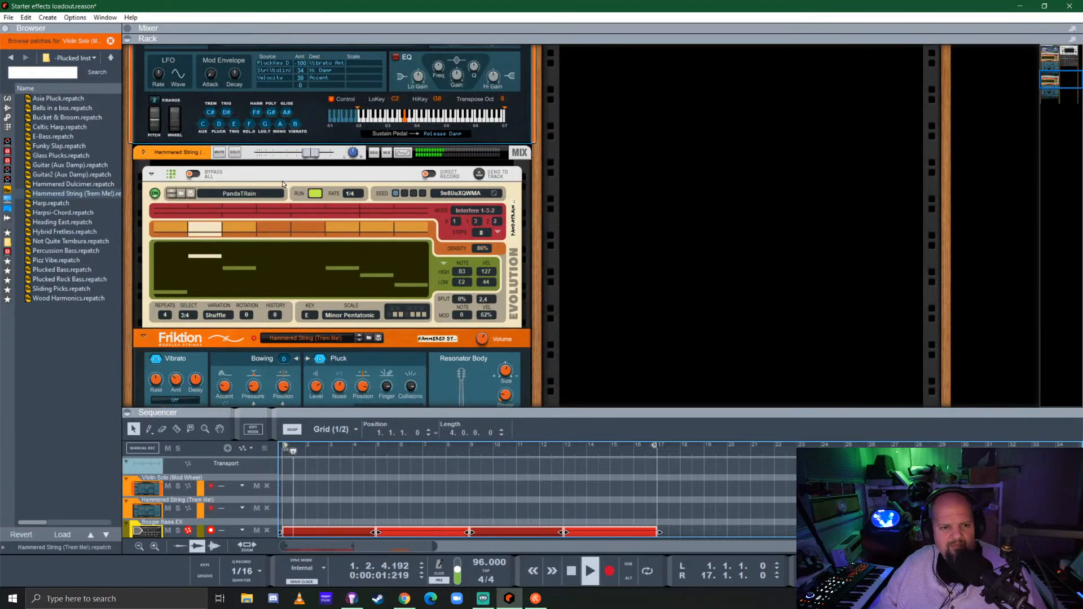
{"action": "left_click", "coordinate": [235, 155]}
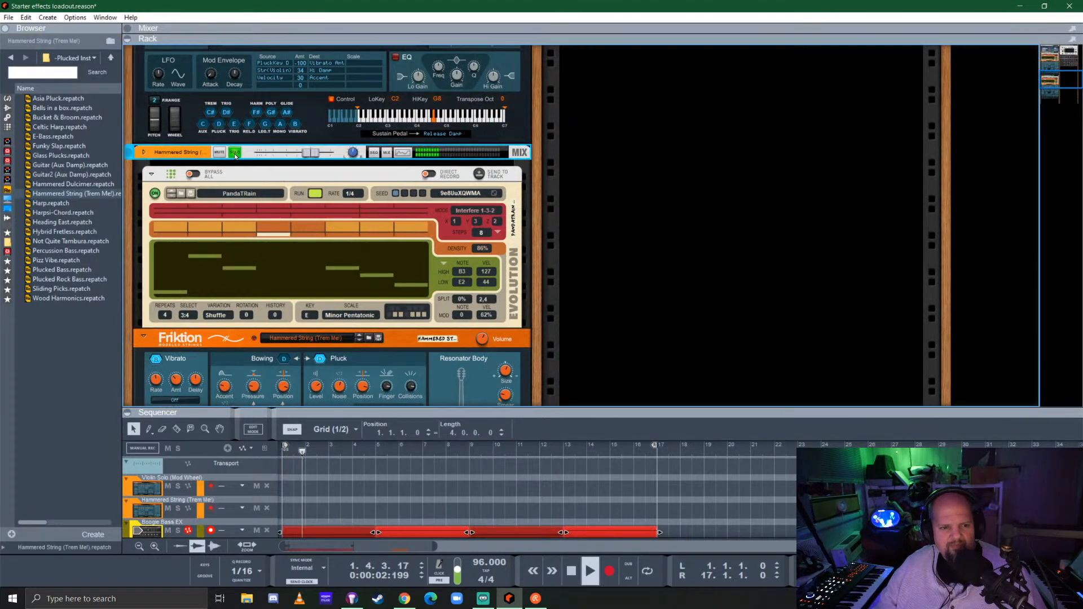
Set the Hammered String Evolution's rate to 1/8, its split to 22% and its interference values to 1-5-3
{"action": "left_click", "coordinate": [349, 194]}
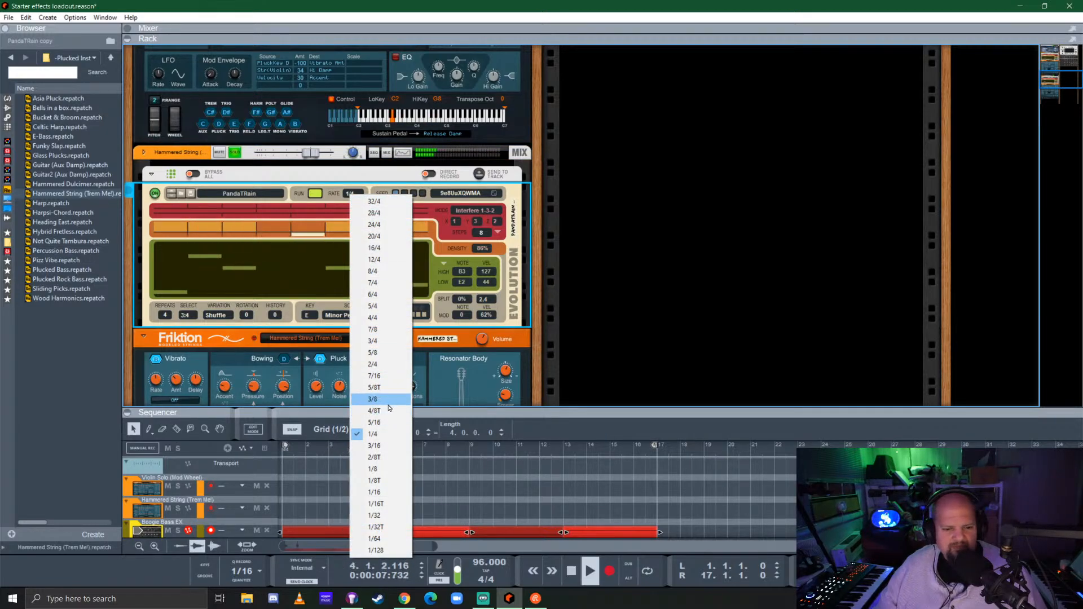
{"action": "left_click", "coordinate": [386, 468]}
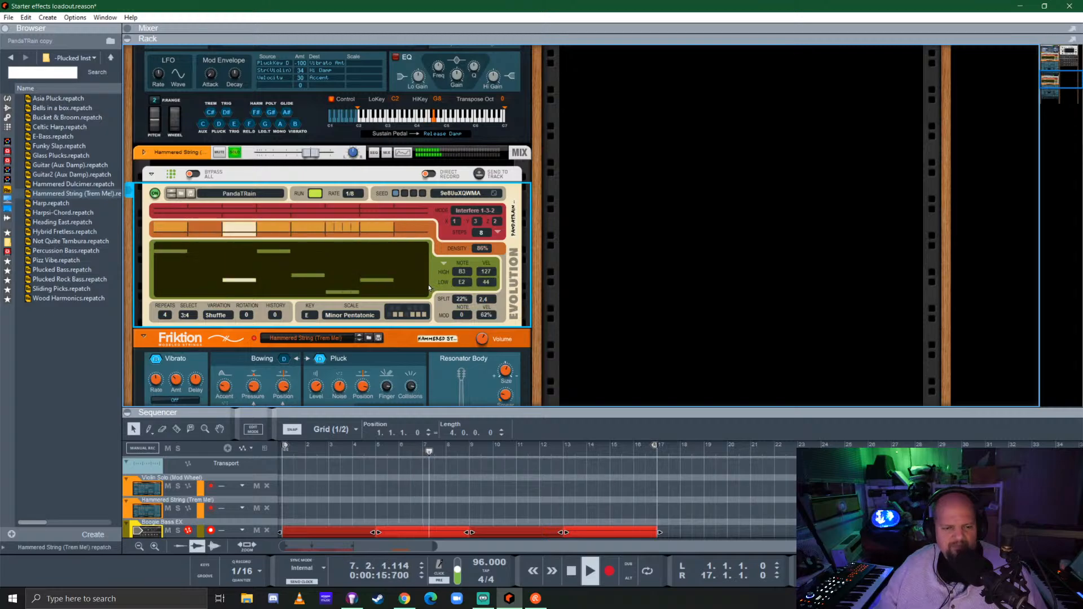
{"action": "left_click", "coordinate": [475, 221]}
{"action": "left_click", "coordinate": [501, 274]}
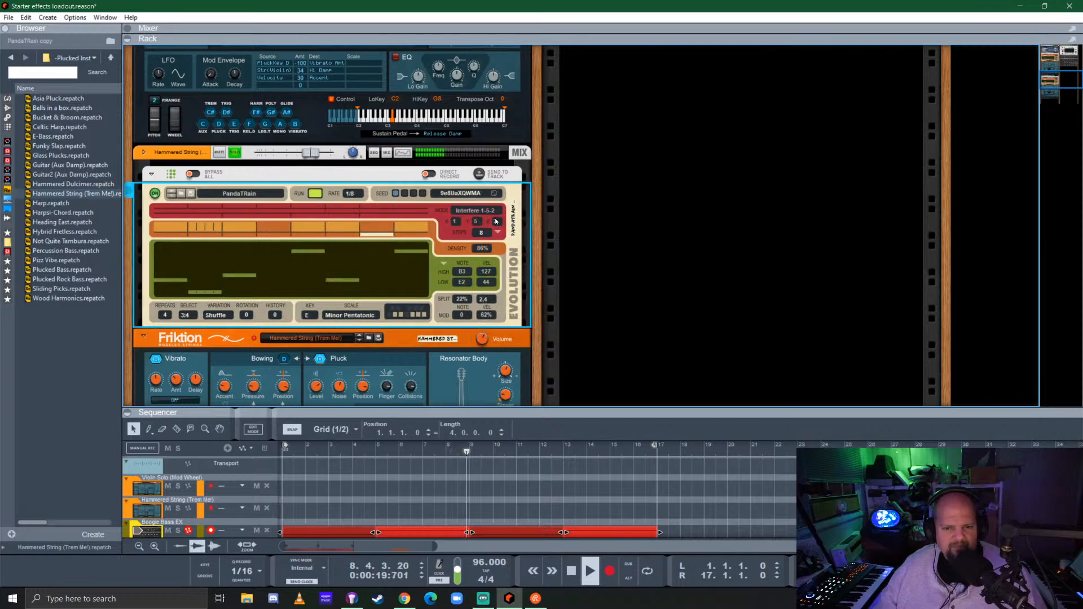
{"action": "left_click", "coordinate": [495, 222]}
{"action": "left_click", "coordinate": [516, 248]}
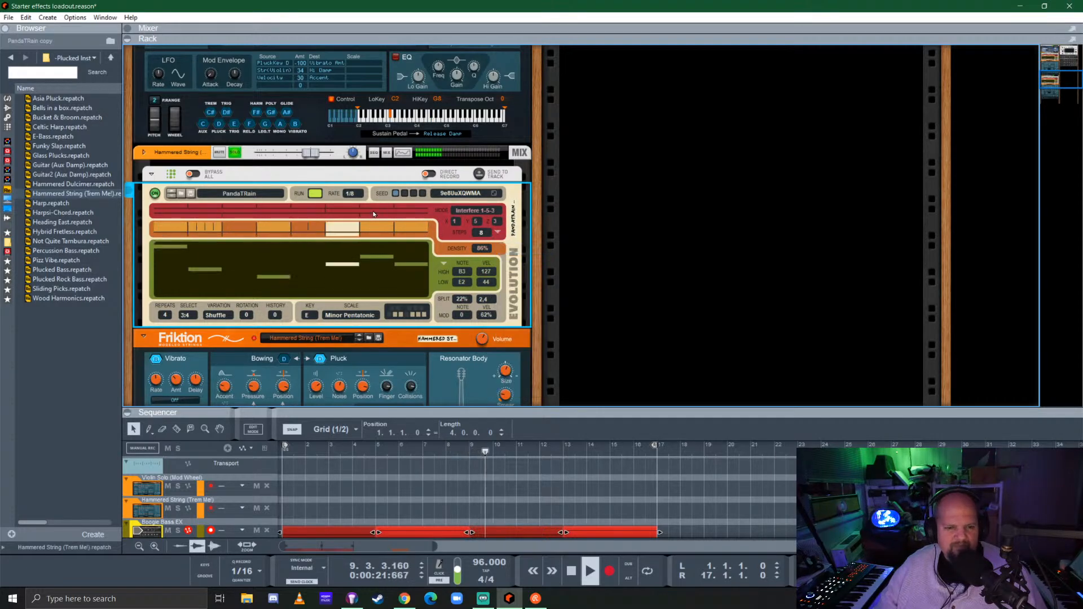
Try 32 steps for the Hammered String's Evolution pattern and settle on 16 steps, keeping the 1/8 rate
{"action": "left_click", "coordinate": [349, 193]}
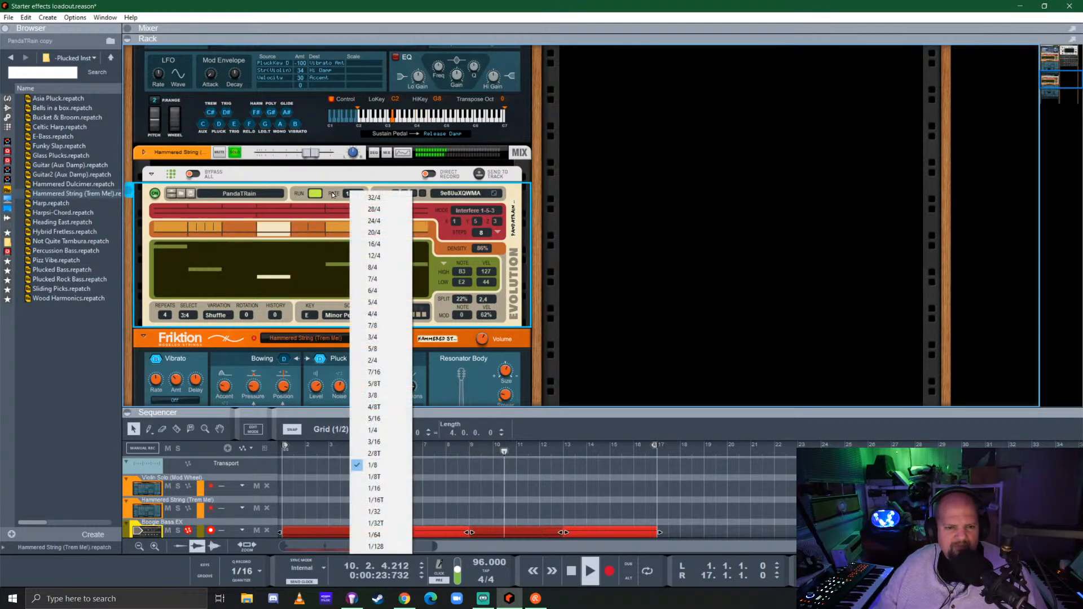
{"action": "left_click", "coordinate": [332, 189]}
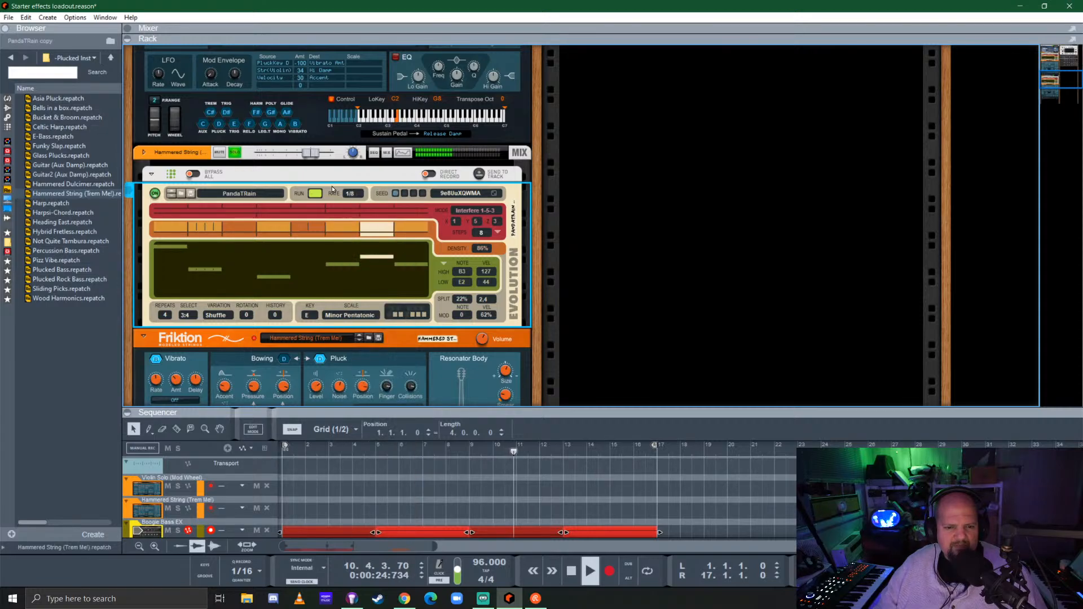
{"action": "left_click", "coordinate": [497, 233]}
{"action": "left_click", "coordinate": [516, 274]}
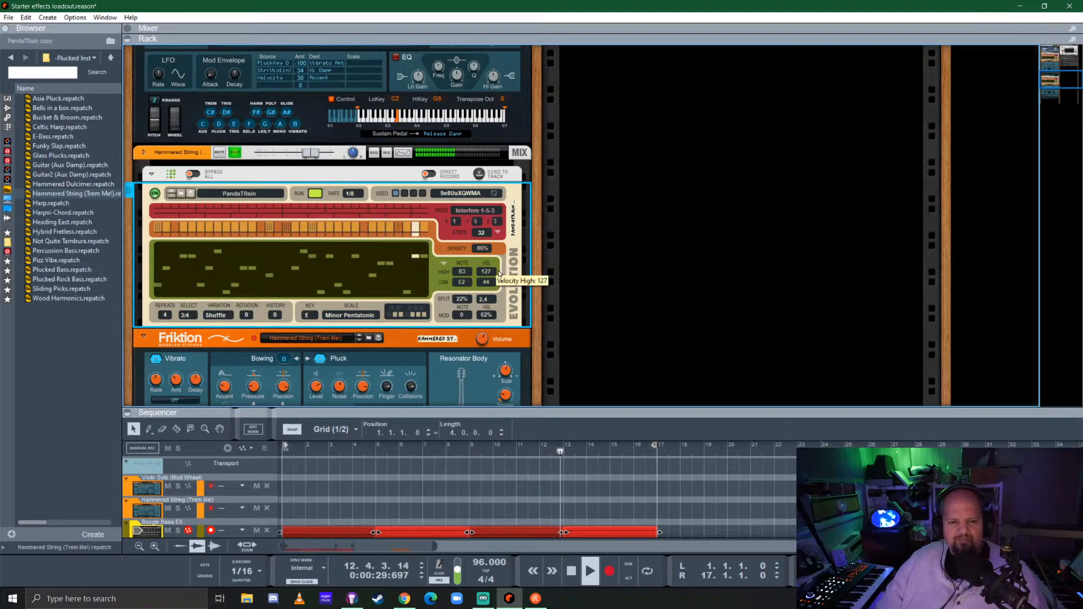
{"action": "left_click", "coordinate": [497, 233]}
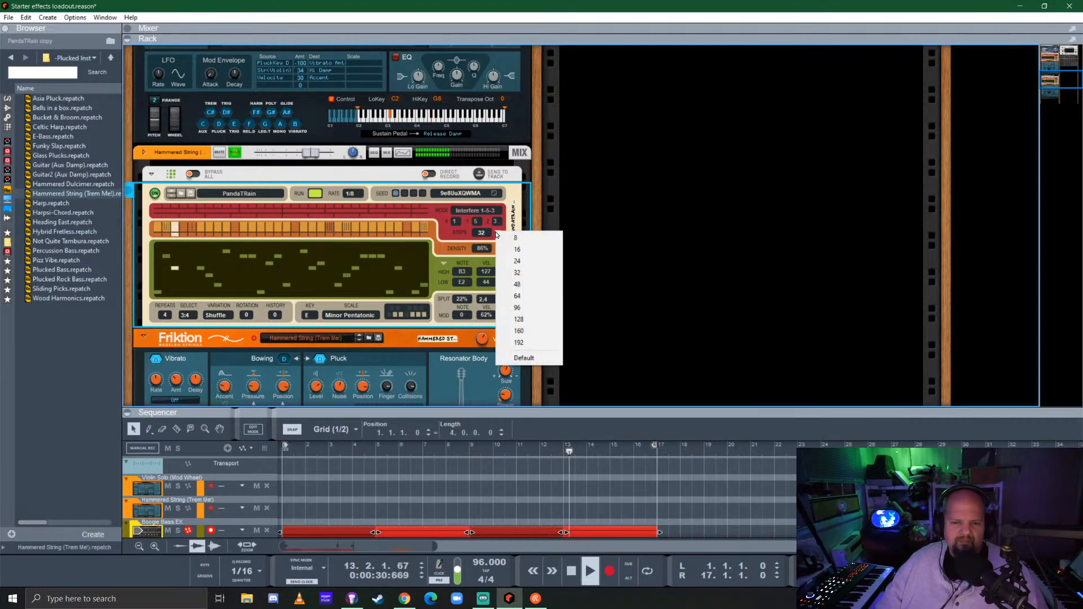
{"action": "left_click", "coordinate": [525, 249]}
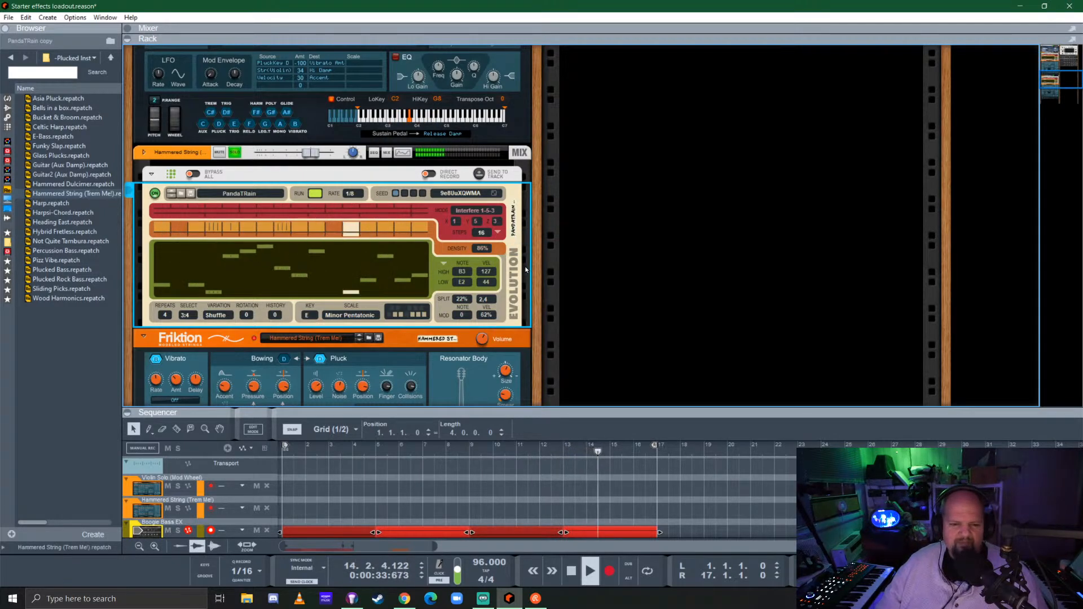
Unsolo the Hammered String channel to hear it within the full arrangement
{"action": "scroll", "coordinate": [464, 262], "scroll_direction": "down", "scroll_amount": 2}
{"action": "left_click_drag", "start_coordinate": [483, 244], "coordinate": [492, 203]}
{"action": "scroll", "coordinate": [435, 262], "scroll_direction": "up", "scroll_amount": 4}
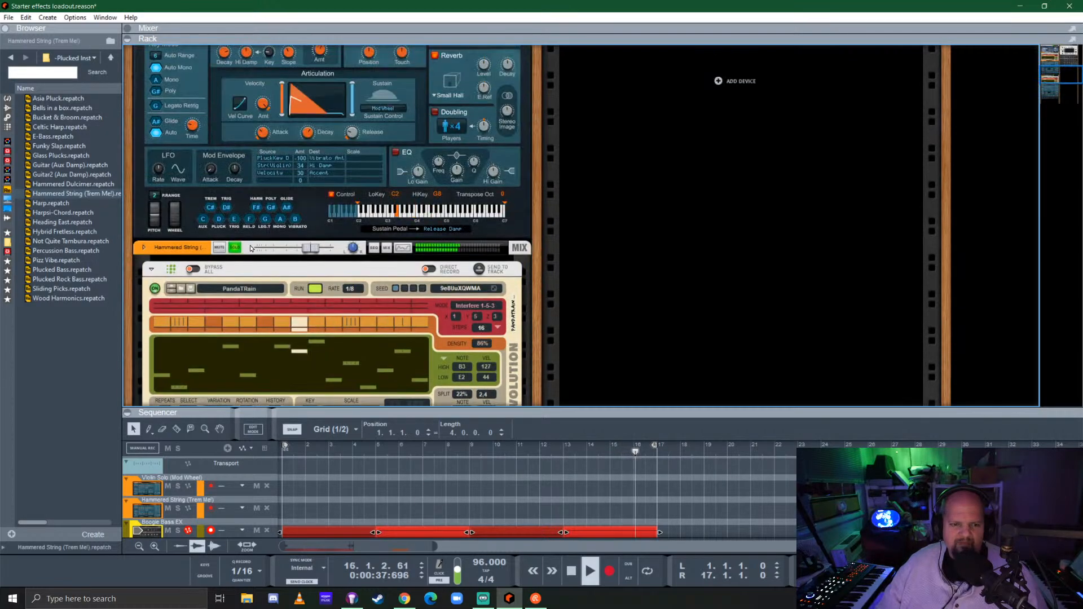
{"action": "left_click", "coordinate": [236, 249]}
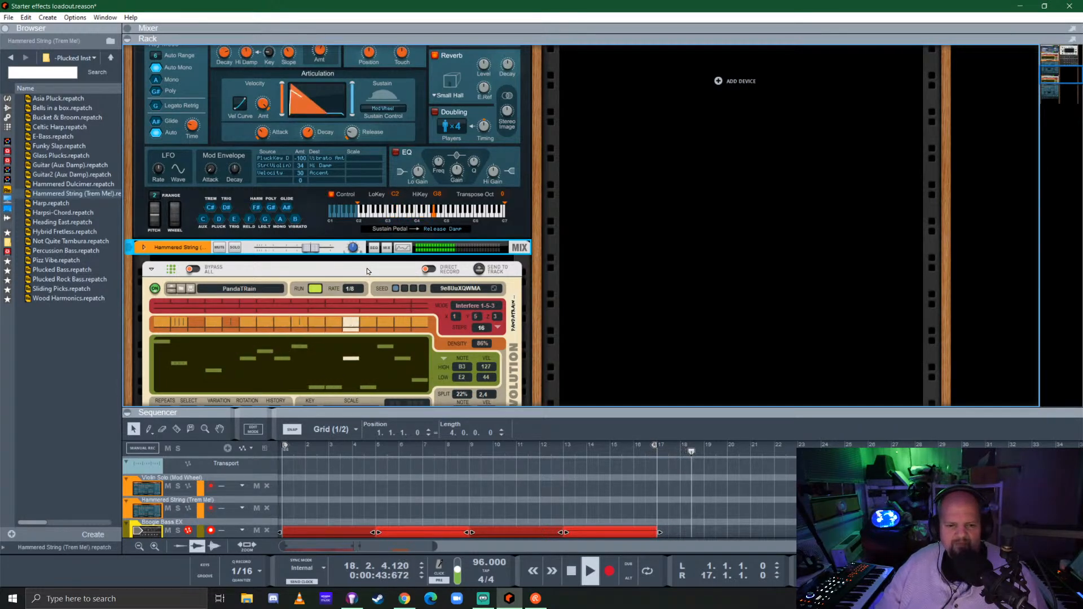
Raise the Hammered String Evolution's note range to G#3 low and D5 high, replaying the song from the start to audition it
{"action": "mouse_move", "coordinate": [461, 367]}
{"action": "left_mouse_down"}
{"action": "mouse_move", "coordinate": [468, 351]}
{"action": "mouse_move", "coordinate": [471, 364]}
{"action": "left_mouse_up"}
{"action": "key", "text": "space"}
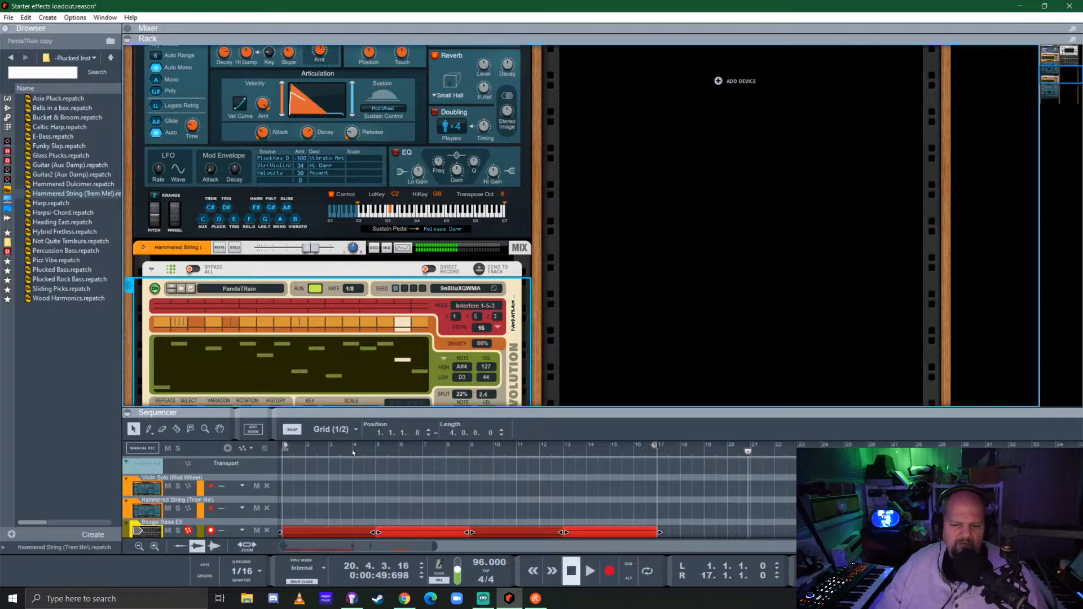
{"action": "left_click_drag", "start_coordinate": [291, 451], "coordinate": [266, 452]}
{"action": "key", "text": "space"}
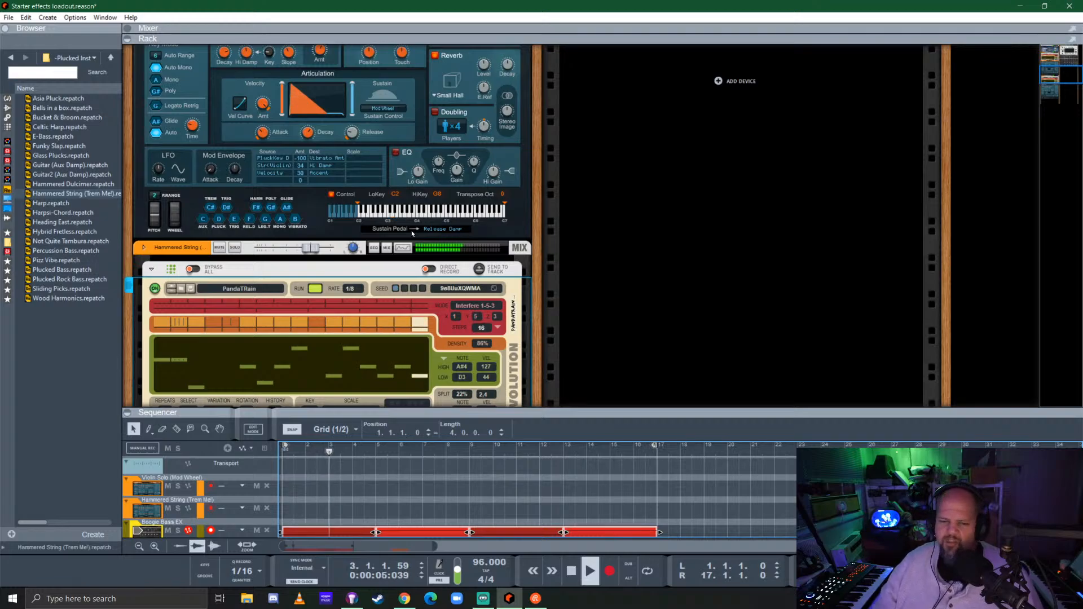
{"action": "left_click_drag", "start_coordinate": [462, 377], "coordinate": [464, 368]}
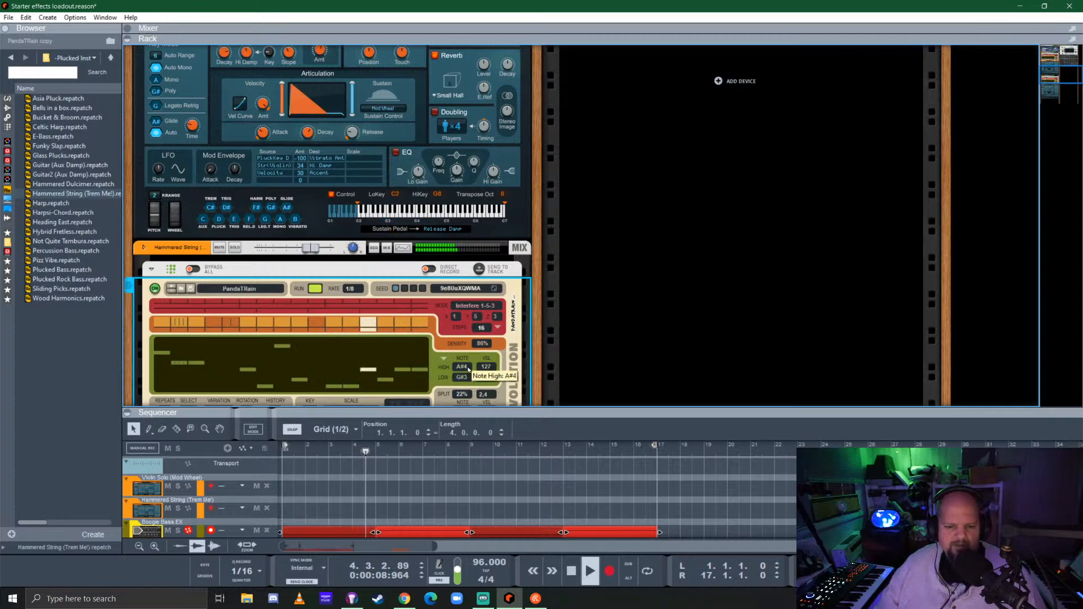
{"action": "left_click_drag", "start_coordinate": [467, 366], "coordinate": [469, 362]}
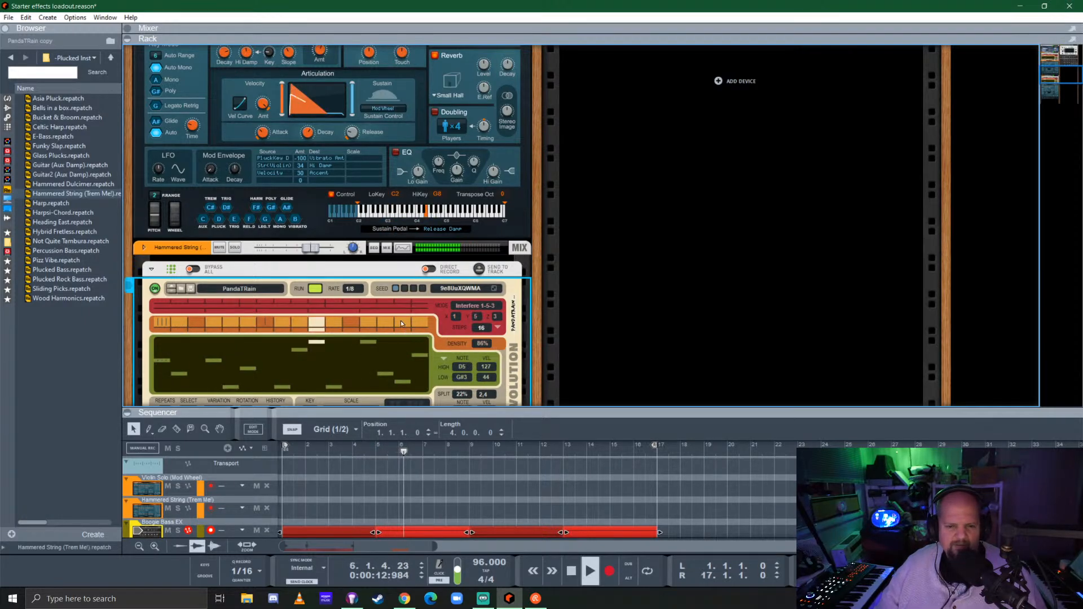
Lower the Hammered String channel's level to -4.44 dB while listening to the full arrangement
{"action": "scroll", "coordinate": [337, 296], "scroll_direction": "down", "scroll_amount": 3}
{"action": "scroll", "coordinate": [324, 214], "scroll_direction": "up", "scroll_amount": 3}
{"action": "left_click_drag", "start_coordinate": [317, 253], "coordinate": [303, 252]}
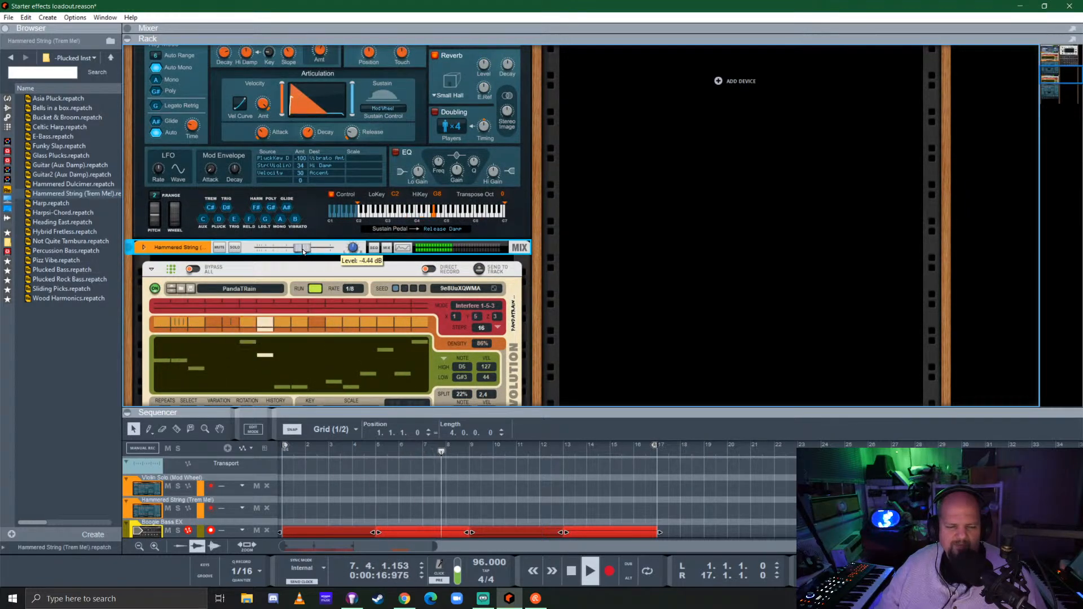
{"action": "scroll", "coordinate": [460, 278], "scroll_direction": "down", "scroll_amount": 5}
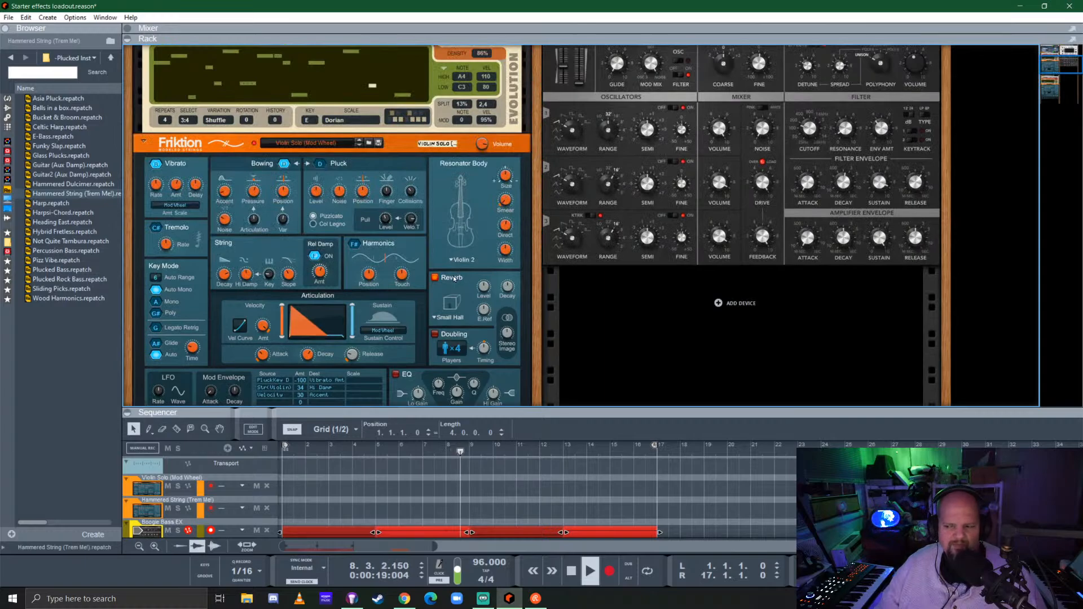
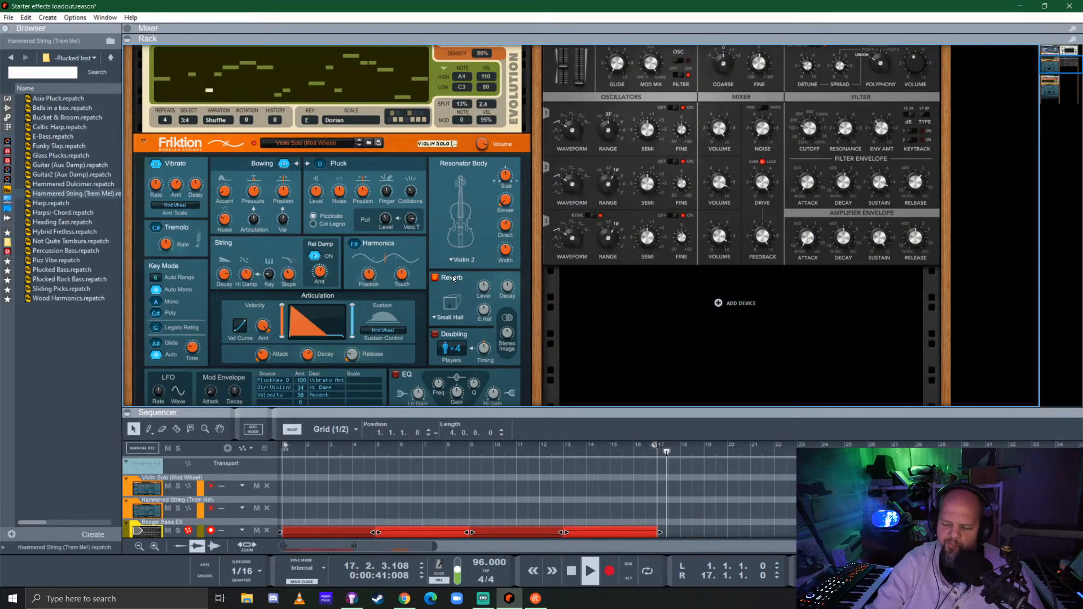
Stop playback, turn on looping and extend the loop end to position 31.3 in an enlarged sequencer
{"action": "key", "text": "space"}
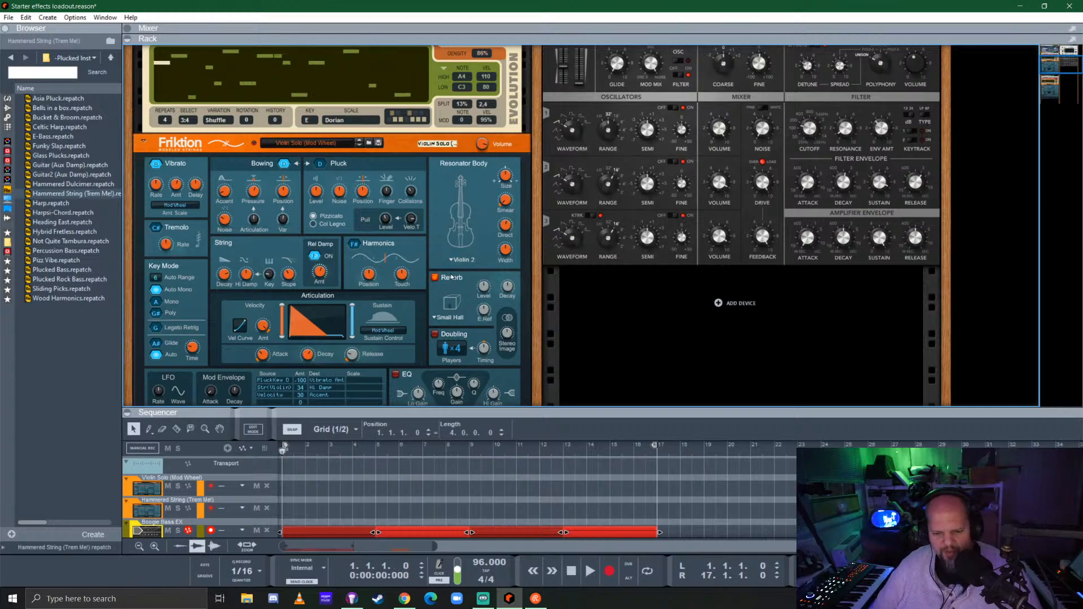
{"action": "key", "text": "l"}
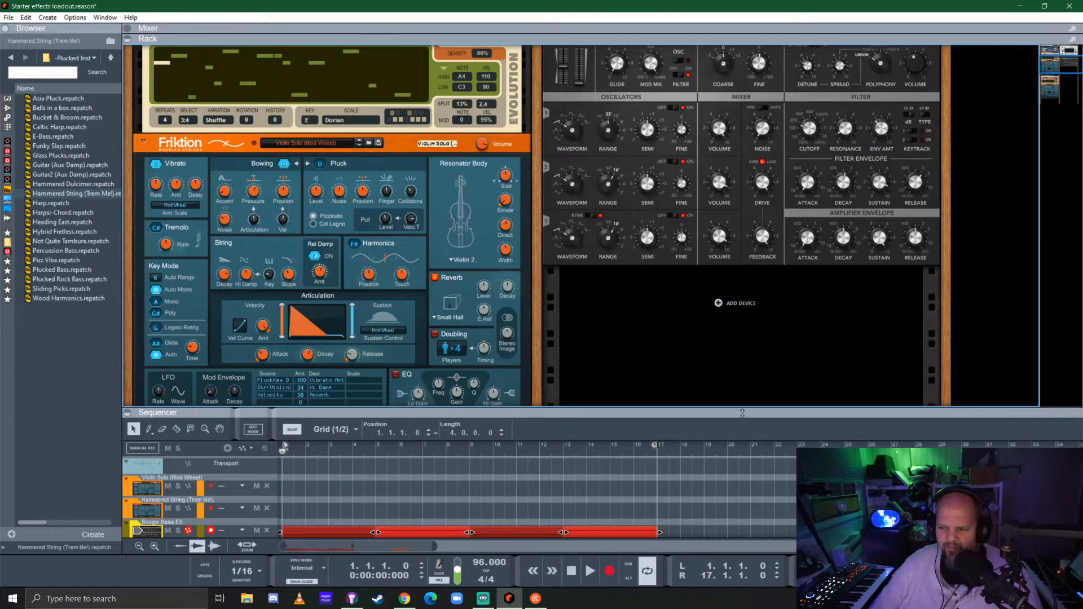
{"action": "left_click_drag", "start_coordinate": [742, 412], "coordinate": [705, 183]}
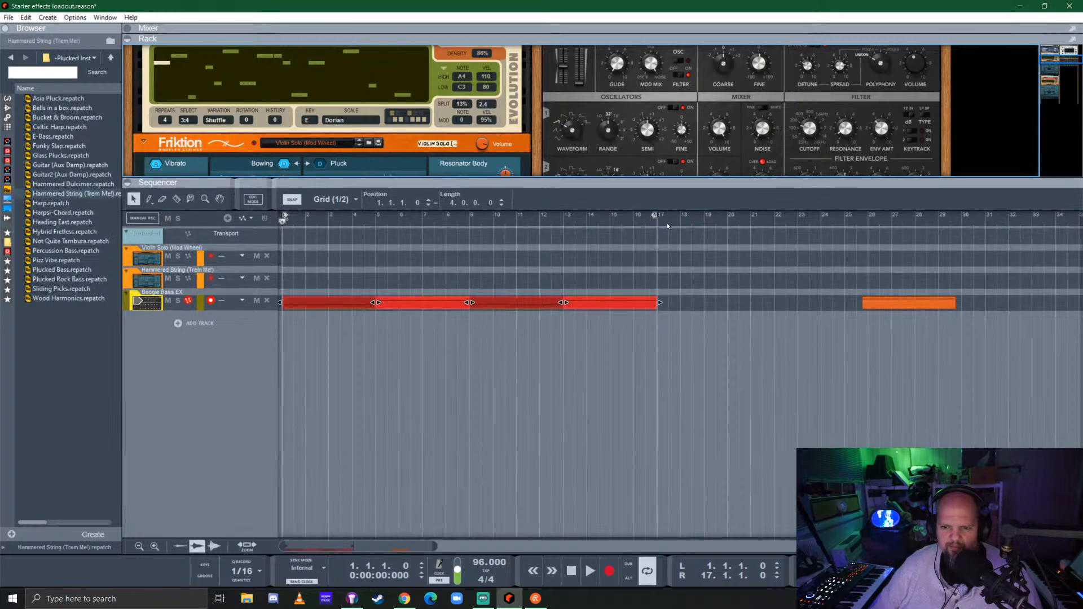
{"action": "left_click_drag", "start_coordinate": [654, 215], "coordinate": [996, 215]}
Move the orange clip on the Boogie Bass EX track to bar 17, directly after the red clips
{"action": "left_click_drag", "start_coordinate": [899, 302], "coordinate": [627, 300]}
{"action": "scroll", "coordinate": [702, 308], "scroll_direction": "up", "scroll_amount": 3}
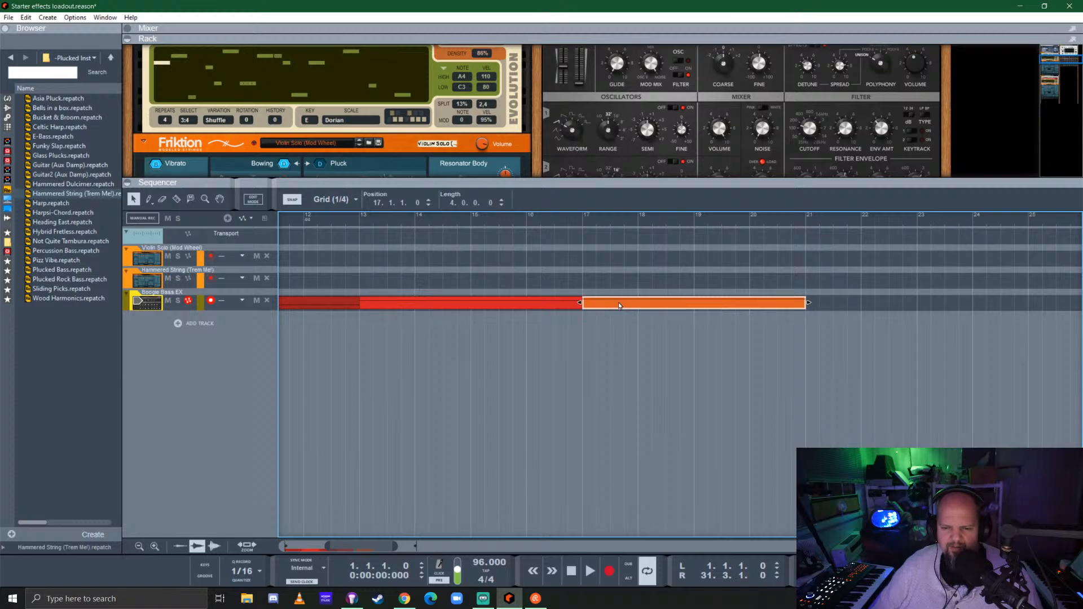
{"action": "scroll", "coordinate": [618, 306], "scroll_direction": "down", "scroll_amount": 3}
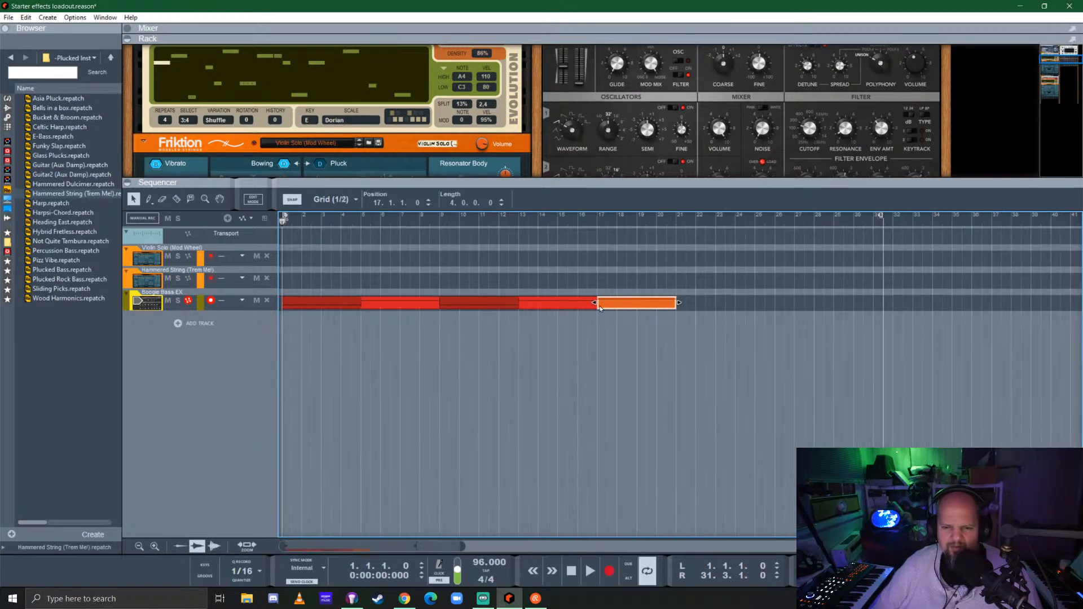
{"action": "left_click", "coordinate": [689, 326]}
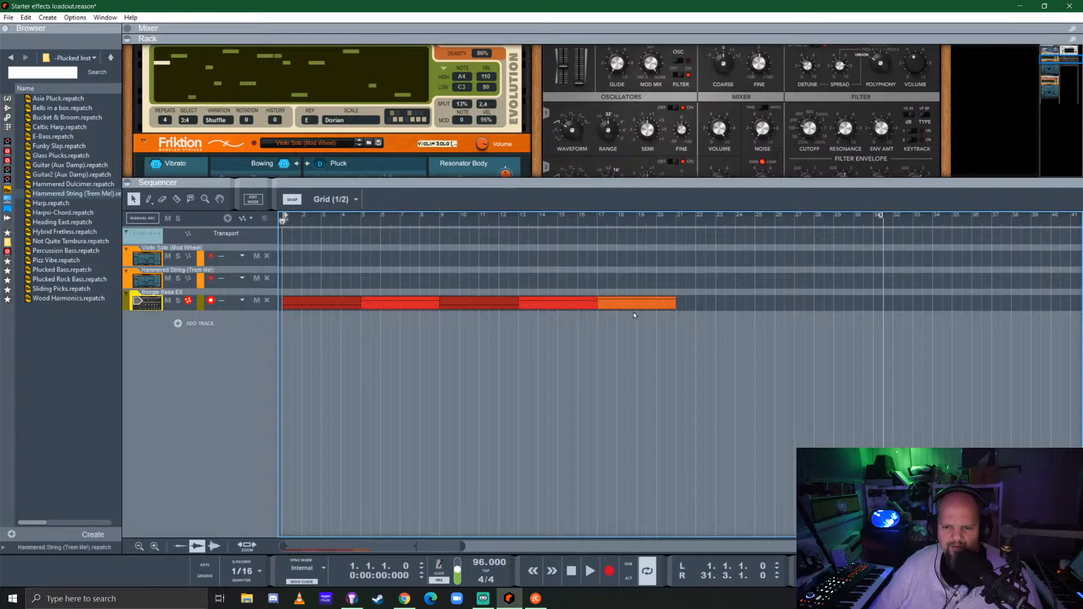
Copy the bright red Boogie Bass EX clip at bar 13 to bar 21
{"action": "left_click", "coordinate": [620, 304]}
{"action": "left_click", "coordinate": [551, 305]}
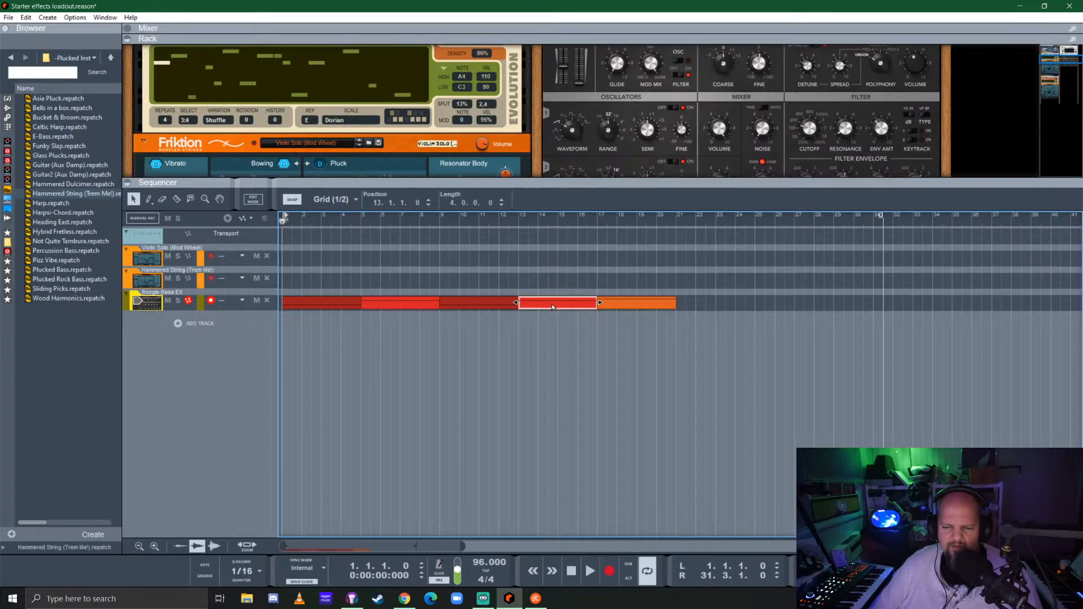
{"action": "left_click_drag", "start_coordinate": [551, 304], "coordinate": [708, 313]}
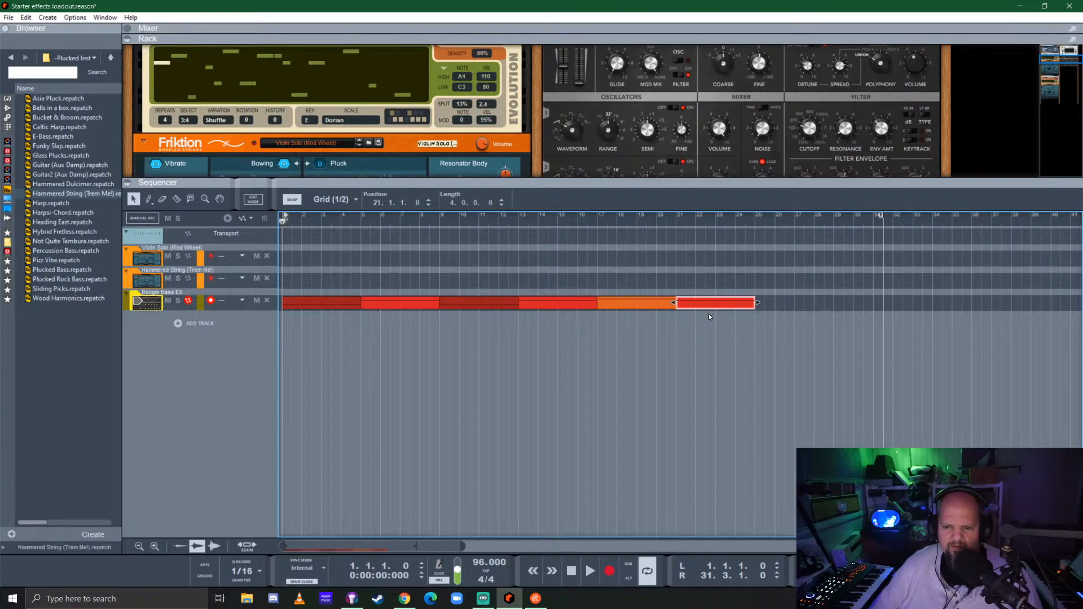
Copy the dark red clip at bar 9 to bars 25 and 29, and set the loop end to bar 33
{"action": "left_click", "coordinate": [456, 301], "text": "shift"}
{"action": "left_click_drag", "start_coordinate": [456, 301], "coordinate": [858, 308]}
{"action": "left_click", "coordinate": [476, 300]}
{"action": "left_click_drag", "start_coordinate": [922, 228], "coordinate": [915, 222]}
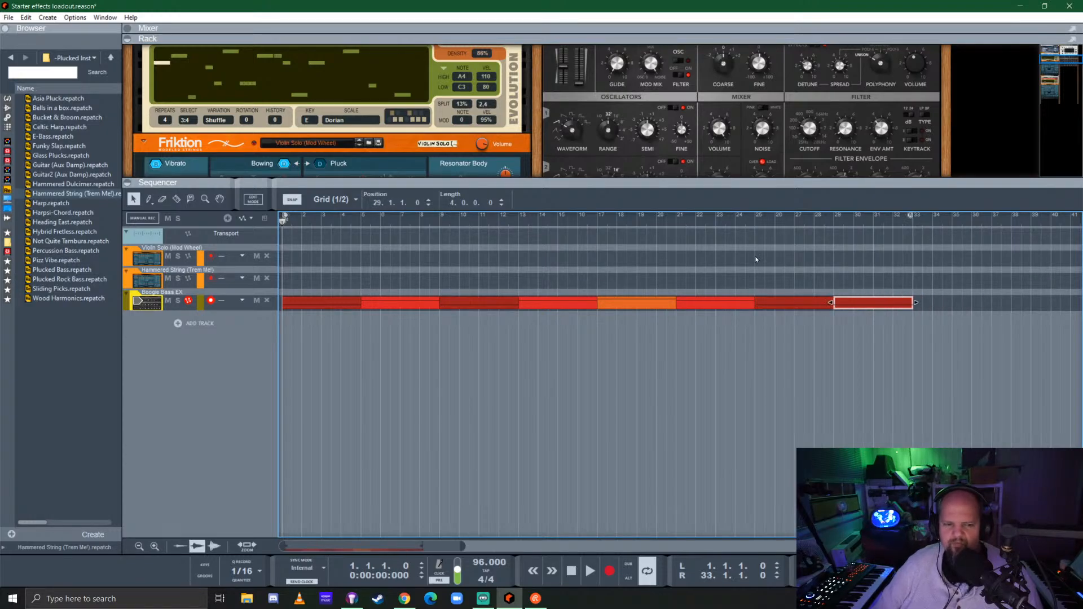
Replace the bright red clip at bar 5 with a copy of the dark red clip from bar 1
{"action": "left_click", "coordinate": [386, 302]}
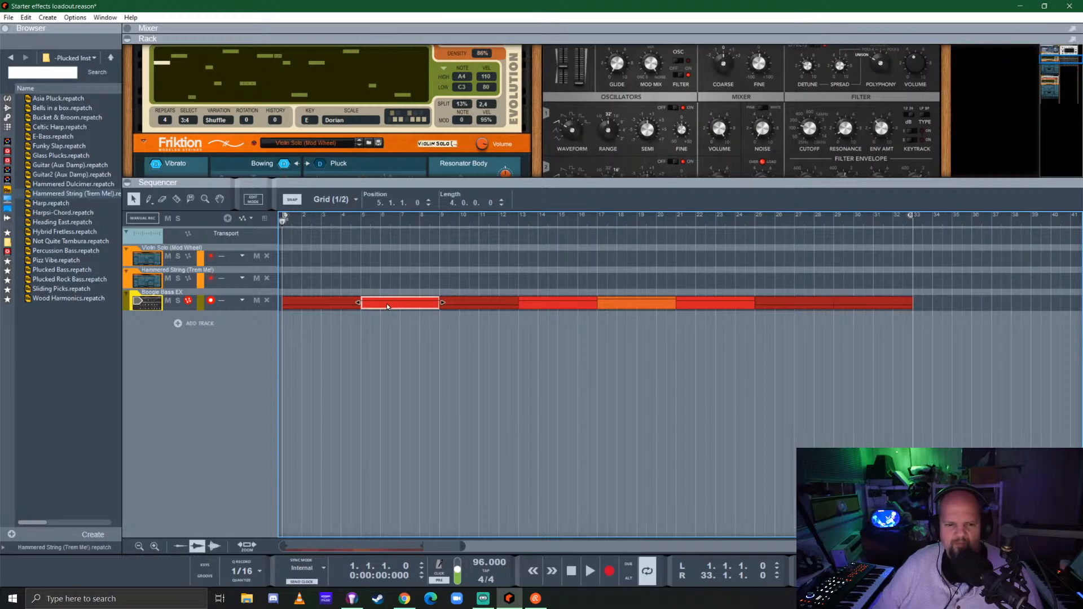
{"action": "key", "text": "Delete"}
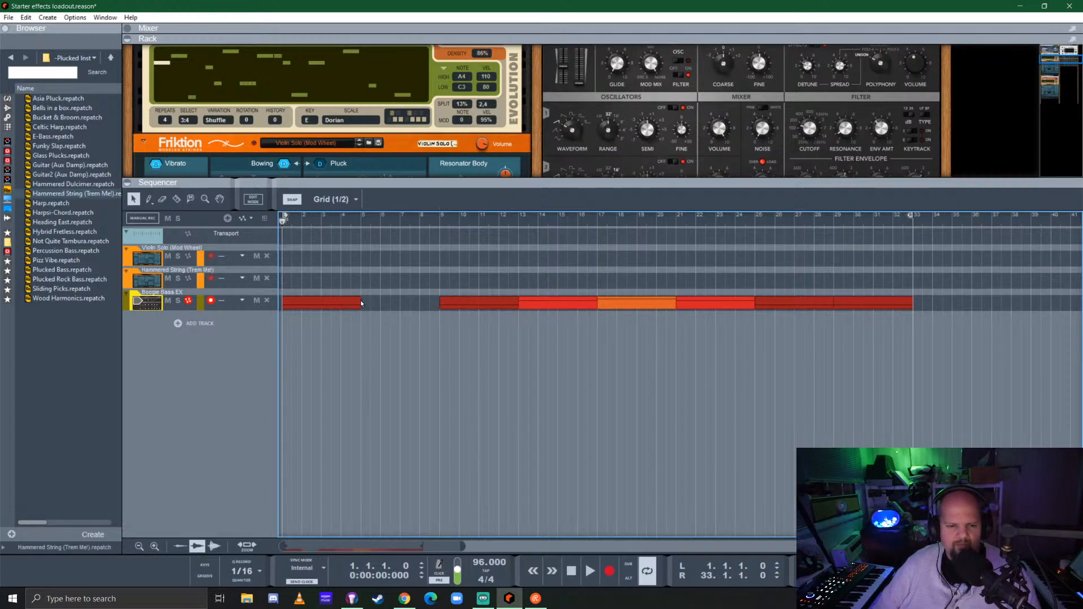
{"action": "left_click", "coordinate": [327, 304]}
{"action": "left_click_drag", "start_coordinate": [411, 302], "coordinate": [404, 302]}
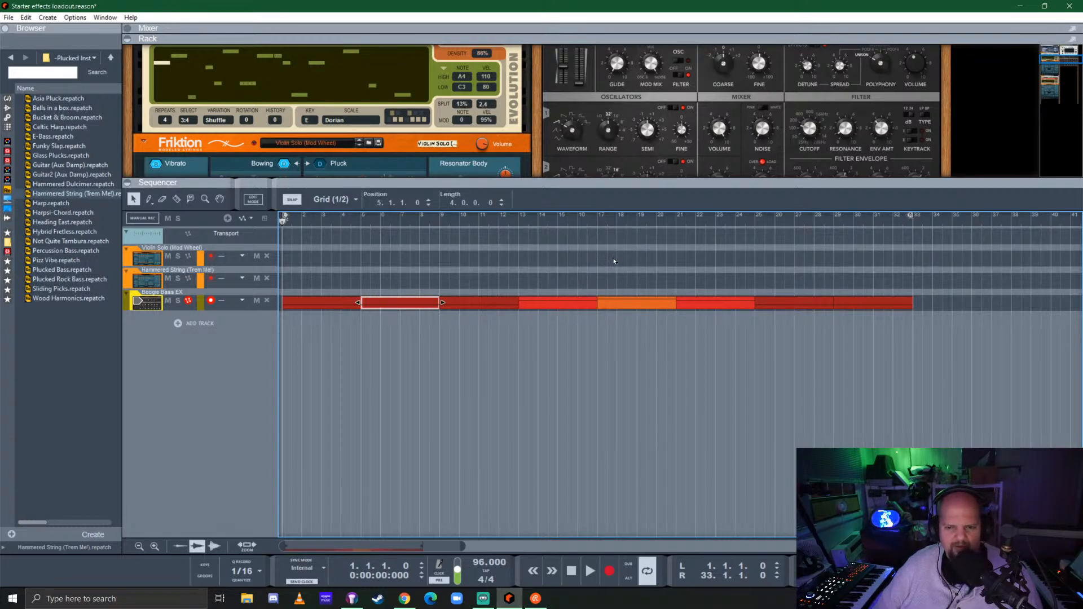
Shift the last four bass clips to start at bar 21, fill bar 17 with a copy of the bar 9 clip, and end the loop at bar 37
{"action": "left_click_drag", "start_coordinate": [621, 250], "coordinate": [907, 315]}
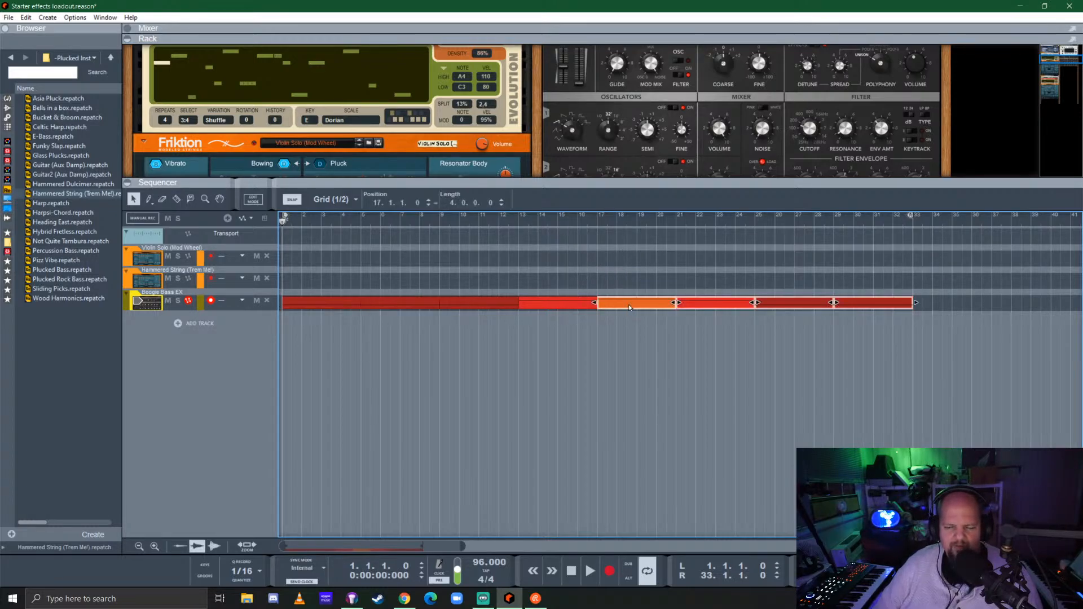
{"action": "left_click_drag", "start_coordinate": [629, 306], "coordinate": [747, 306]}
{"action": "left_click", "coordinate": [485, 307]}
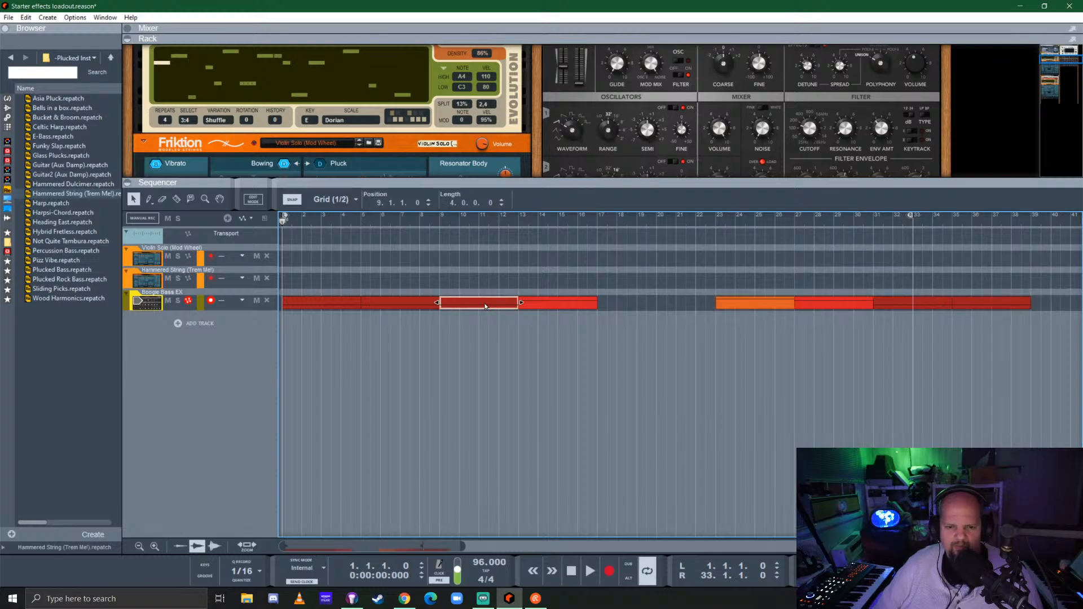
{"action": "left_click_drag", "start_coordinate": [485, 307], "coordinate": [629, 315]}
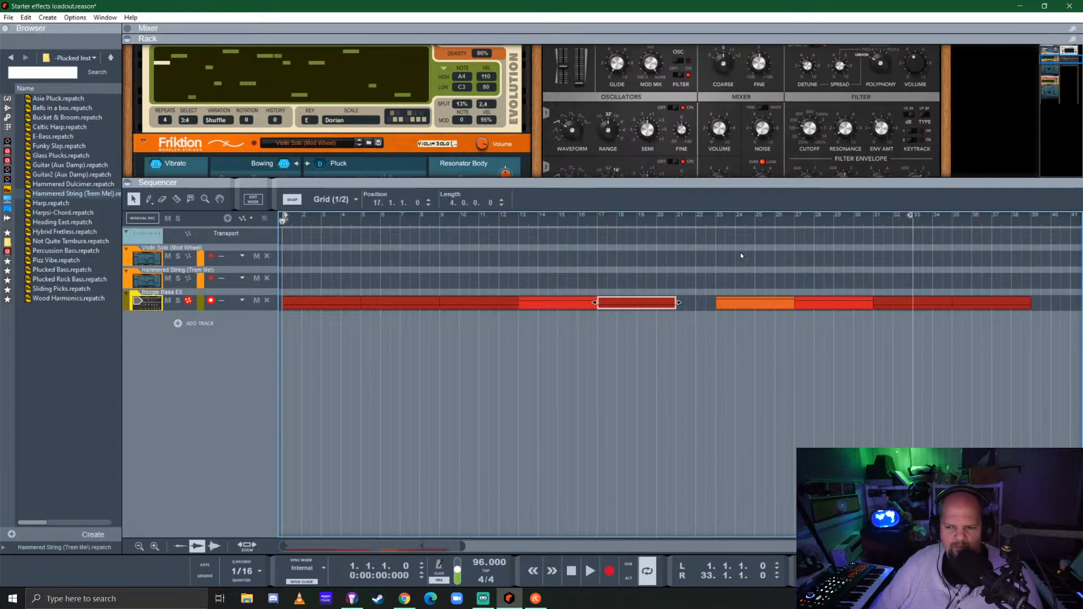
{"action": "left_click_drag", "start_coordinate": [741, 256], "coordinate": [717, 306]}
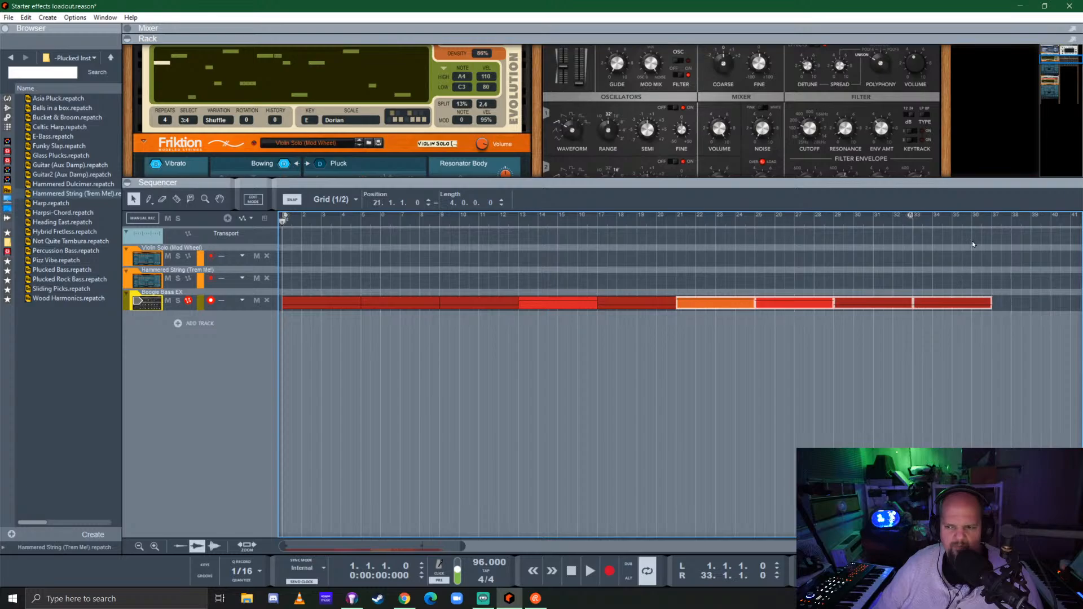
{"action": "left_click", "coordinate": [994, 223], "text": "alt"}
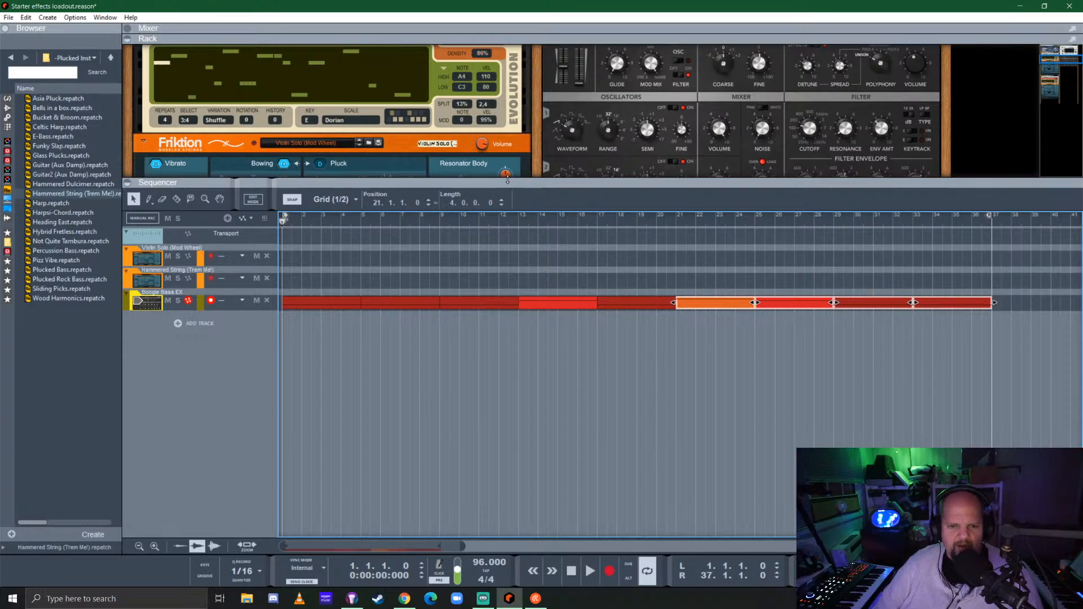
Enlarge the rack and collapse both Friktion devices together with their player sections
{"action": "left_click_drag", "start_coordinate": [507, 179], "coordinate": [496, 398]}
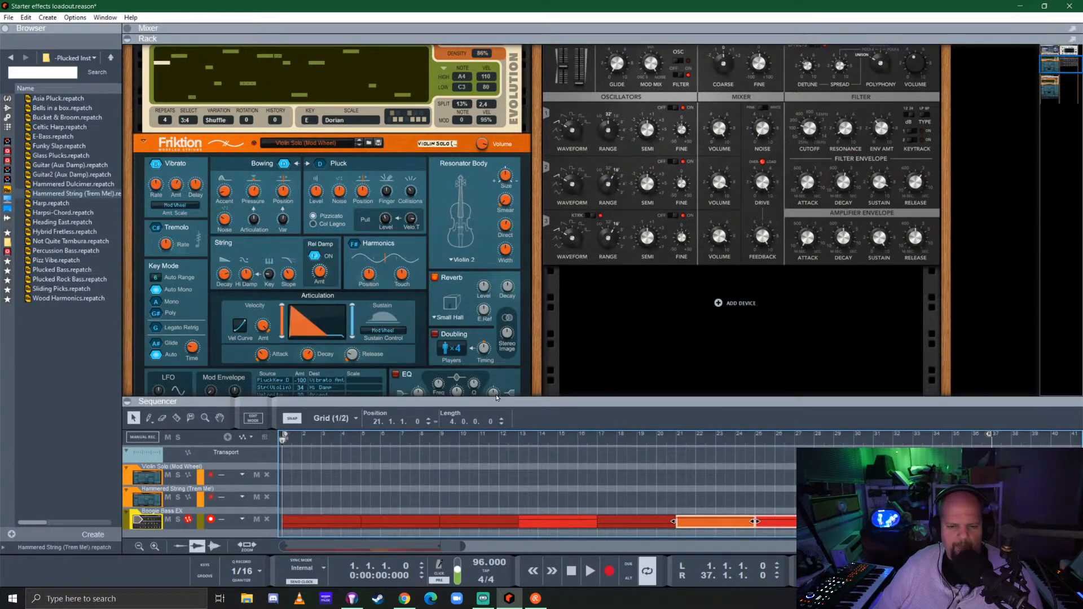
{"action": "left_click", "coordinate": [143, 143]}
{"action": "left_click", "coordinate": [151, 202]}
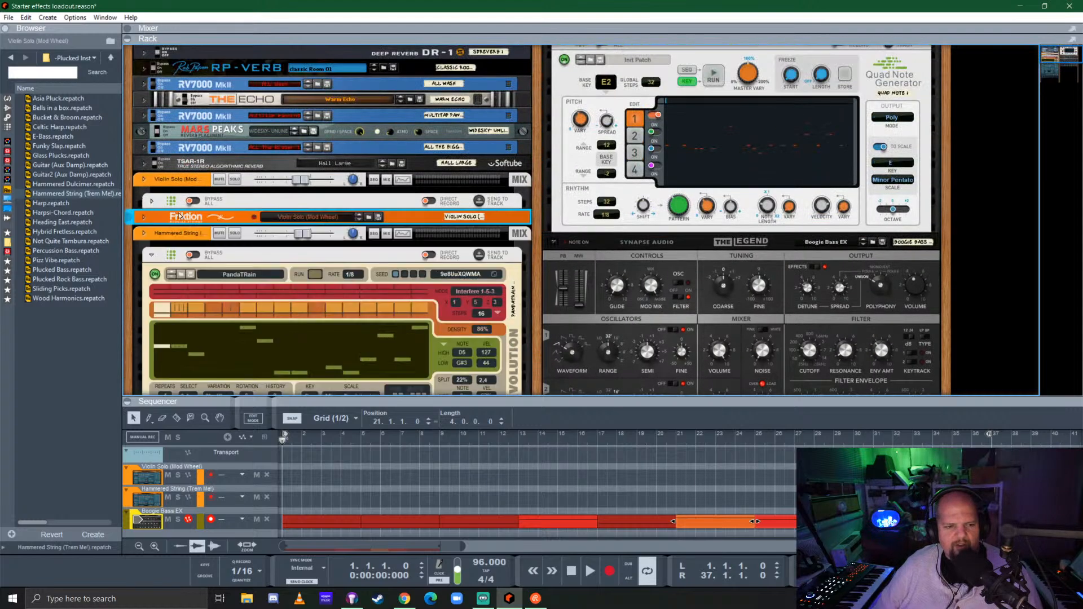
{"action": "left_click", "coordinate": [151, 129]}
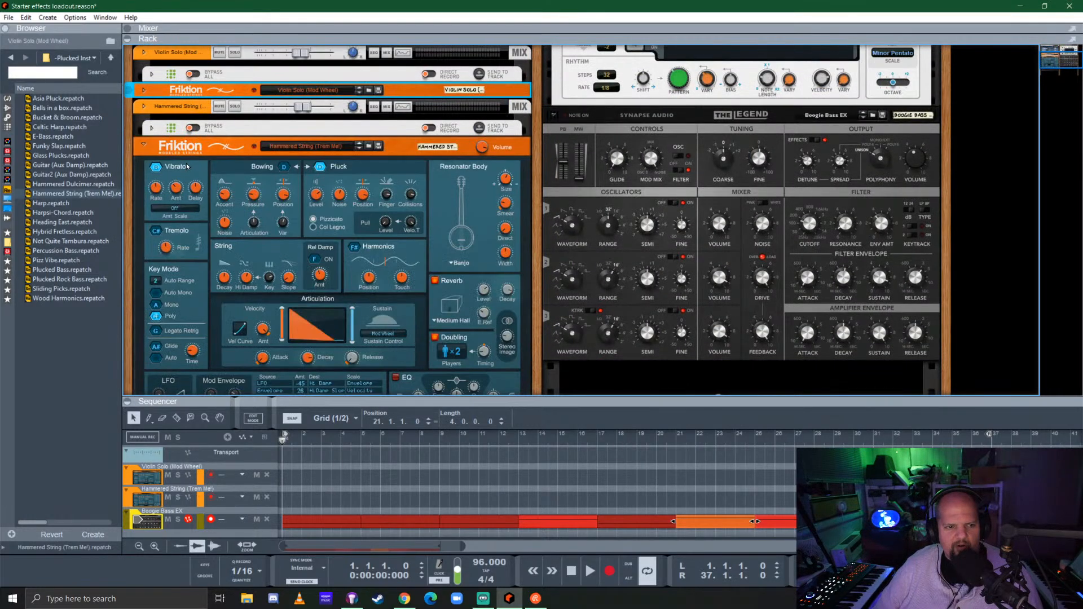
{"action": "left_click", "coordinate": [143, 147]}
{"action": "scroll", "coordinate": [497, 243], "scroll_direction": "up", "scroll_amount": 3}
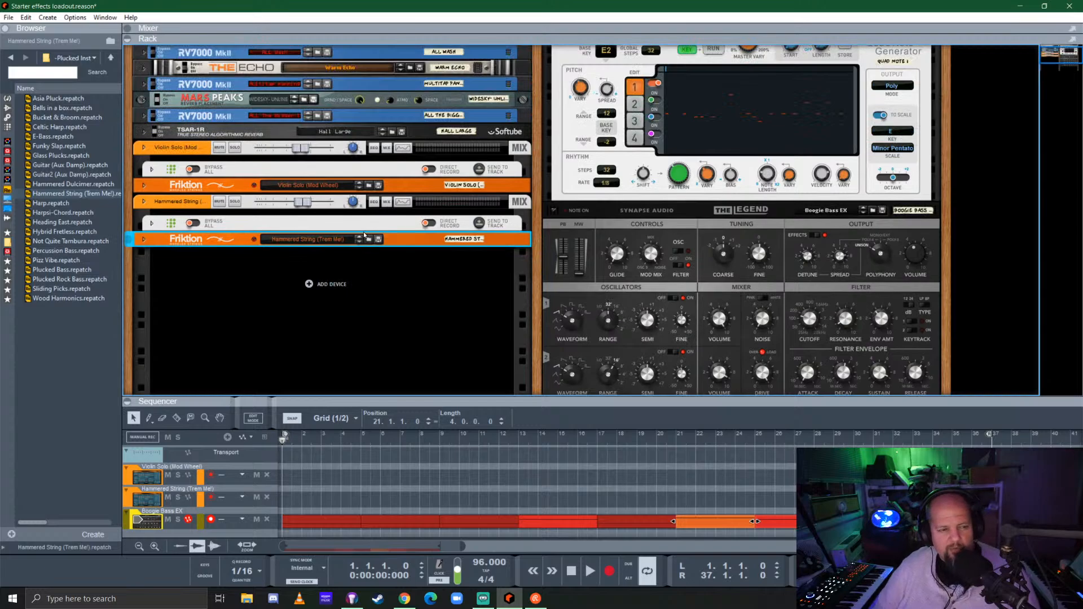
Add a Kong Drum Designer from the built-in instruments below the Hammered String device
{"action": "left_click", "coordinate": [7, 99]}
{"action": "scroll", "coordinate": [623, 217], "scroll_direction": "up", "scroll_amount": 2}
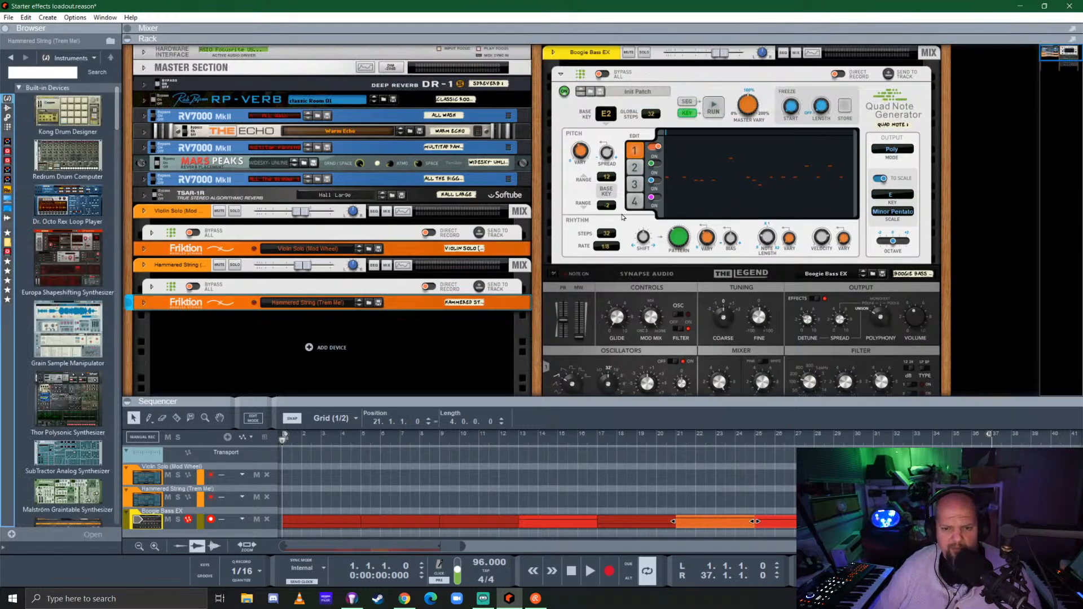
{"action": "left_click", "coordinate": [561, 76]}
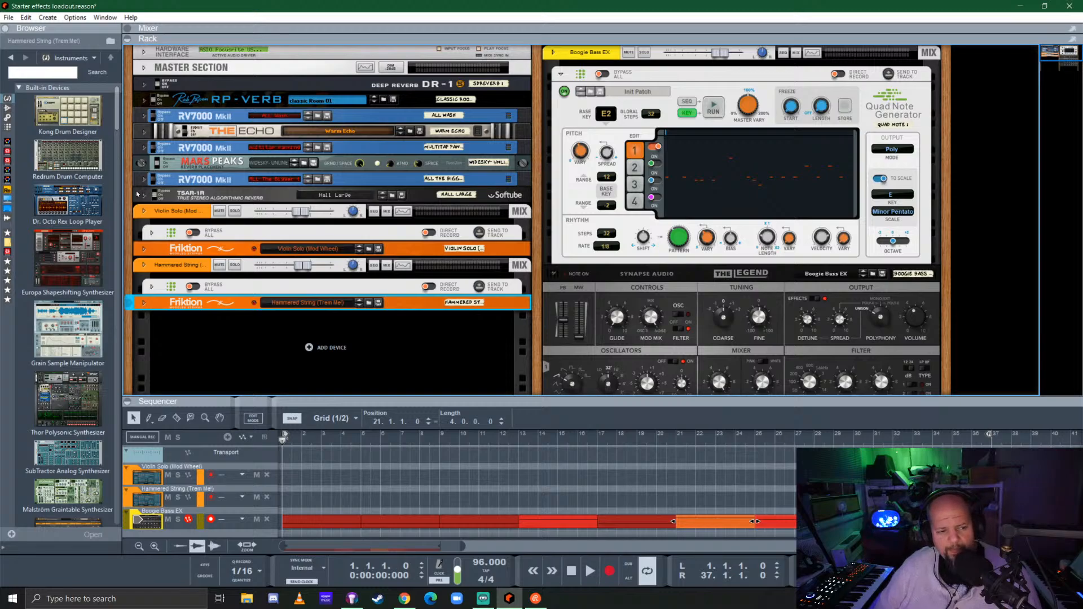
{"action": "scroll", "coordinate": [355, 256], "scroll_direction": "down", "scroll_amount": 5}
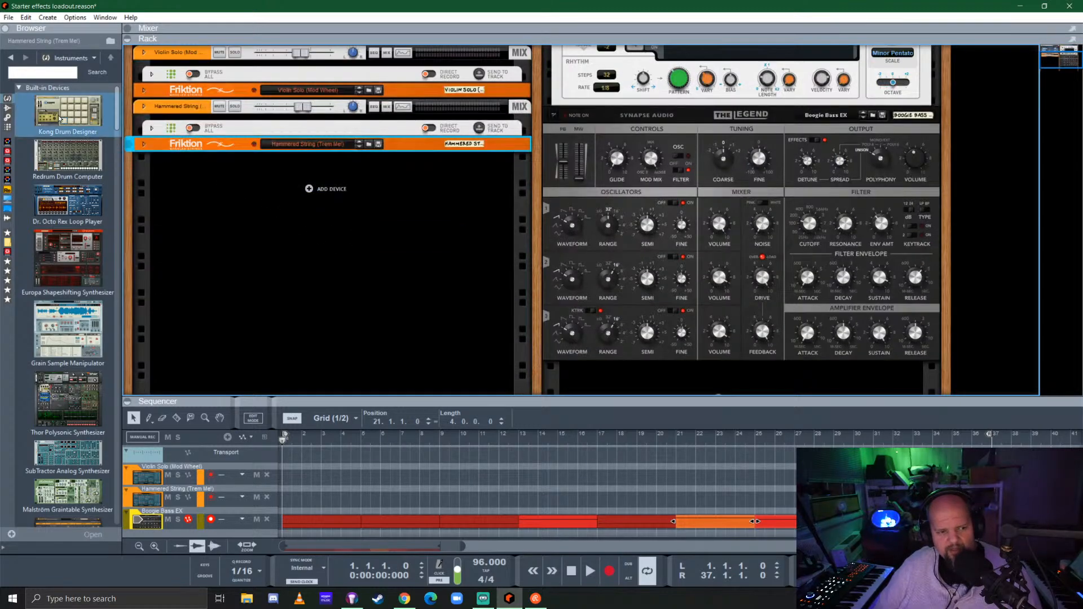
{"action": "left_click_drag", "start_coordinate": [60, 118], "coordinate": [328, 308]}
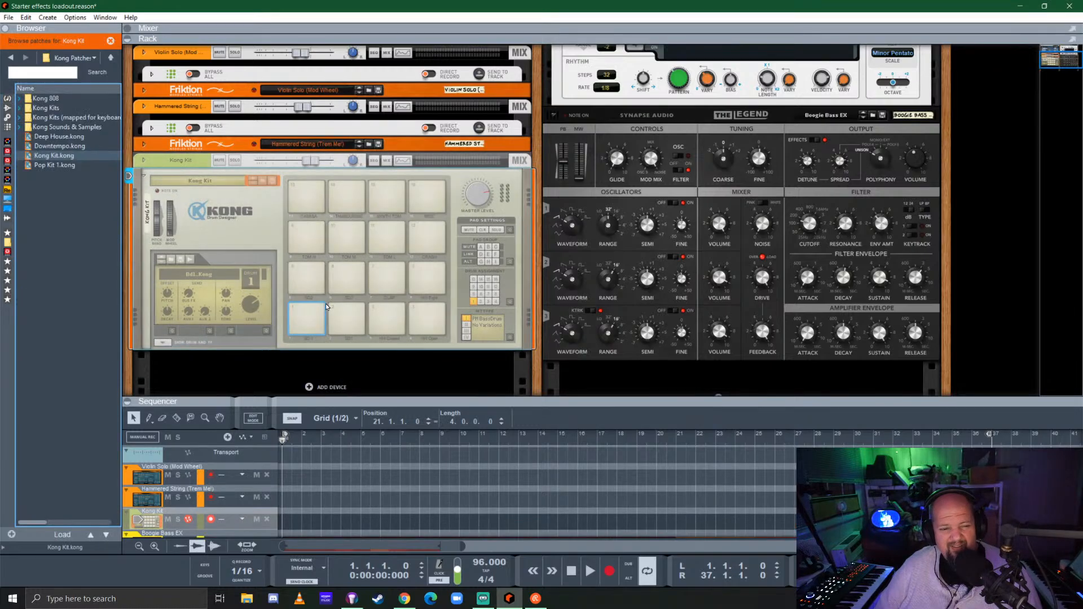
Put the Reason Drum Kits instrument in place of the Kong below the Hammered String device
{"action": "left_click", "coordinate": [8, 100]}
{"action": "scroll", "coordinate": [82, 281], "scroll_direction": "down", "scroll_amount": 6}
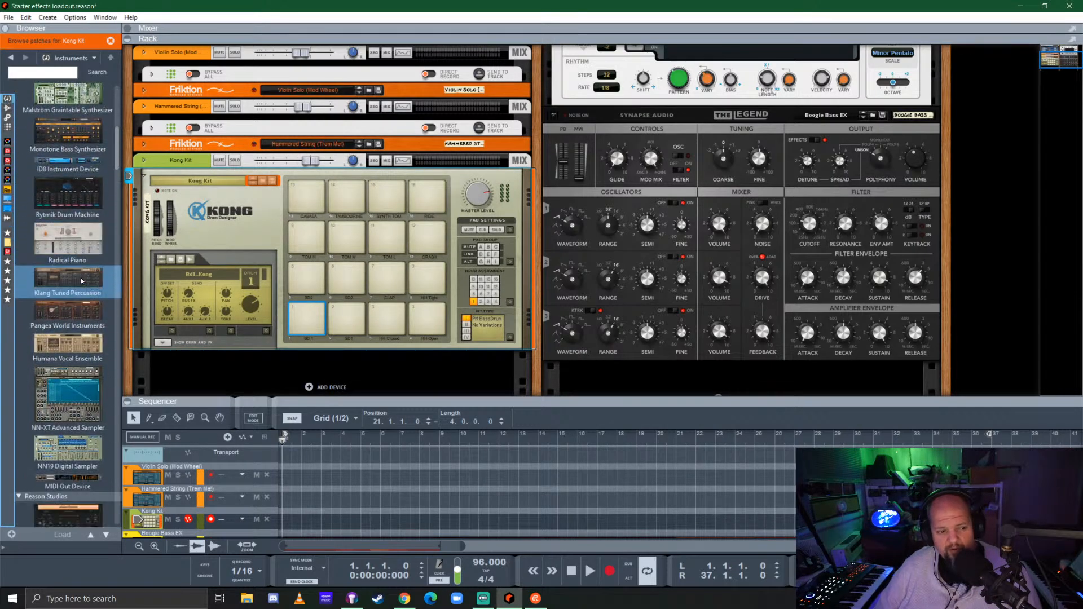
{"action": "scroll", "coordinate": [82, 280], "scroll_direction": "down", "scroll_amount": 4}
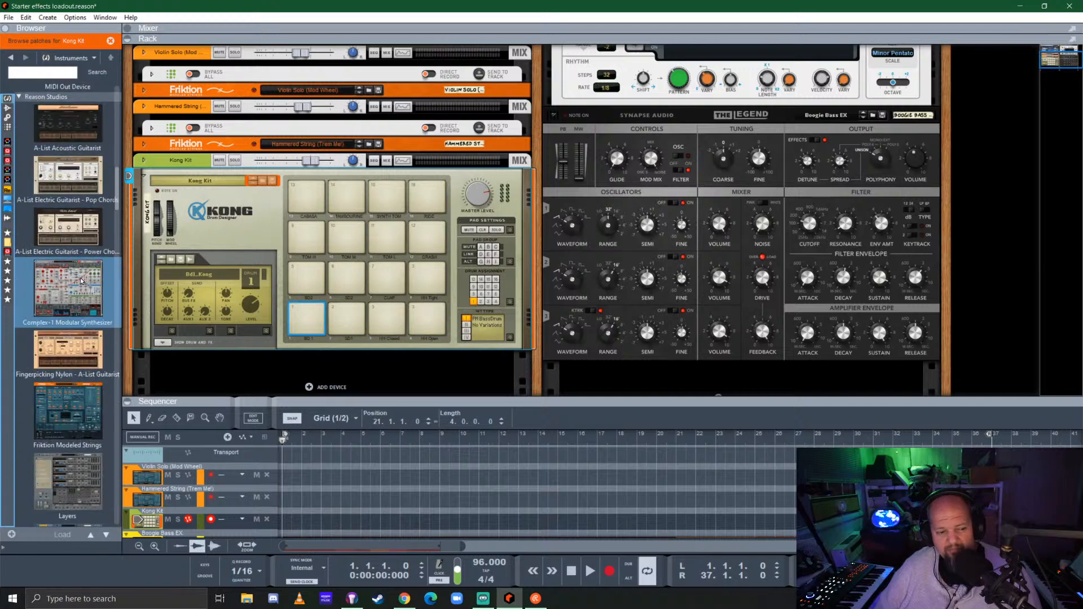
{"action": "scroll", "coordinate": [79, 278], "scroll_direction": "down", "scroll_amount": 10}
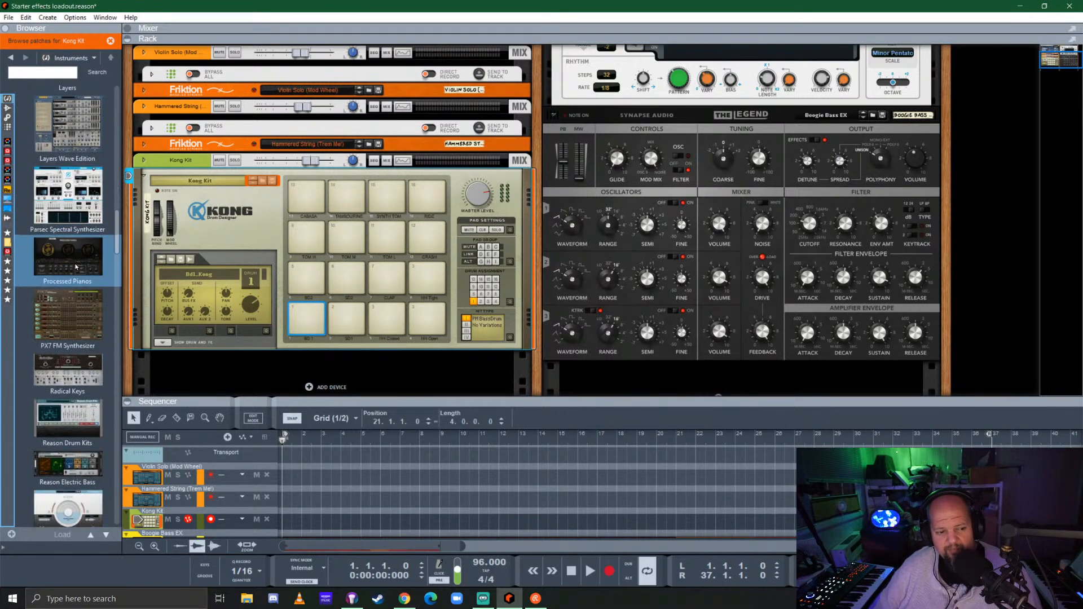
{"action": "left_click_drag", "start_coordinate": [70, 355], "coordinate": [363, 276]}
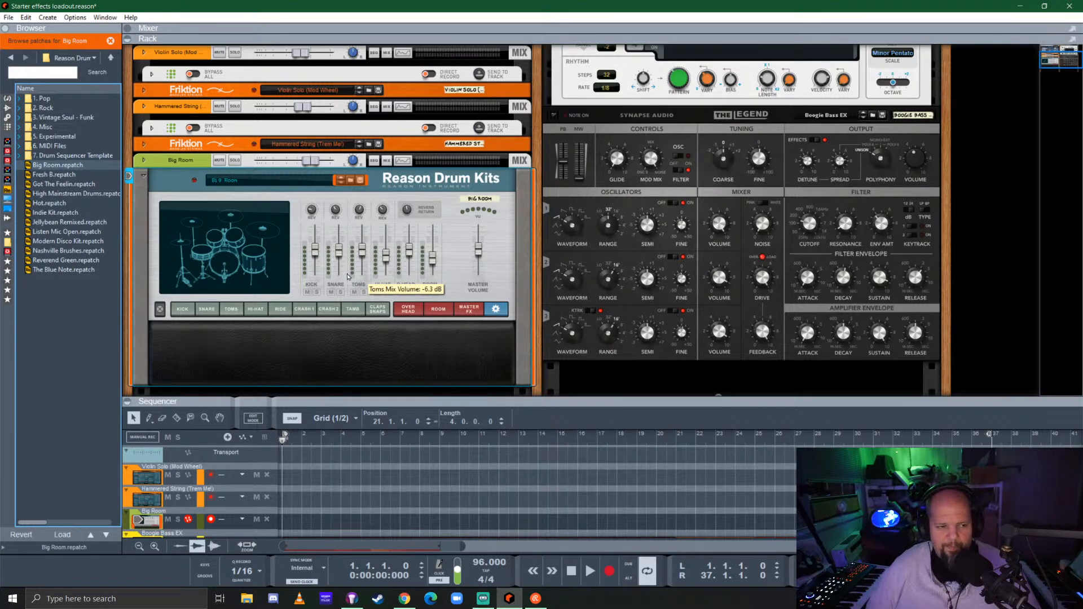
Add a BeatMap player to the Big Room drum kit and set its track color to Deep Purple
{"action": "left_click", "coordinate": [8, 125]}
{"action": "left_click_drag", "start_coordinate": [68, 153], "coordinate": [330, 208]}
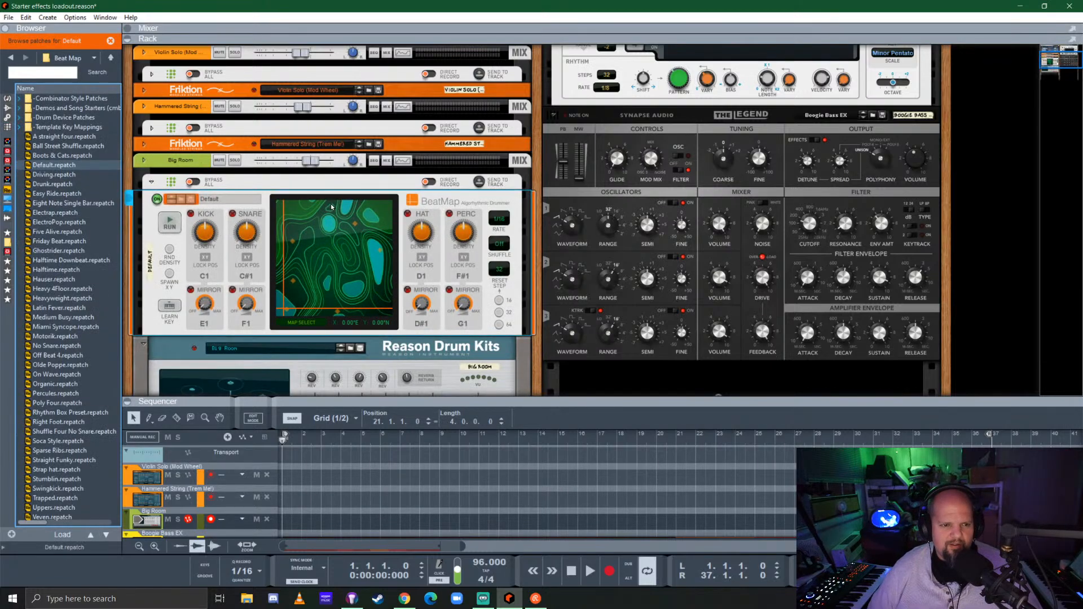
{"action": "right_click", "coordinate": [196, 164]}
{"action": "mouse_move", "coordinate": [276, 520]}
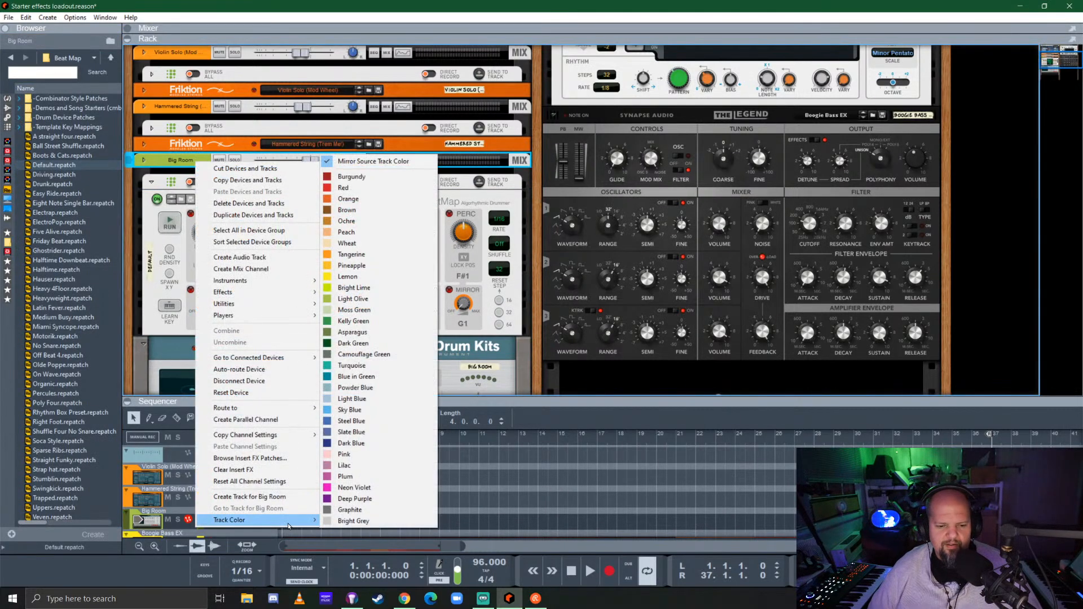
{"action": "left_click", "coordinate": [356, 499]}
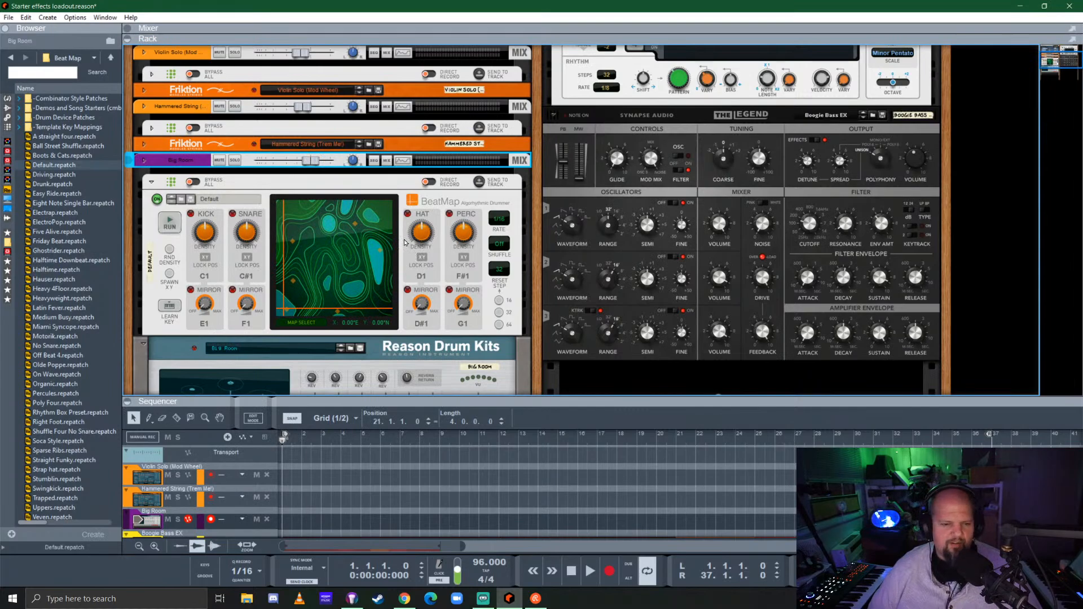
Load the Clyde patch from the Vintage Soul - Funk folder into the Reason Drum Kits device
{"action": "scroll", "coordinate": [381, 268], "scroll_direction": "down", "scroll_amount": 3}
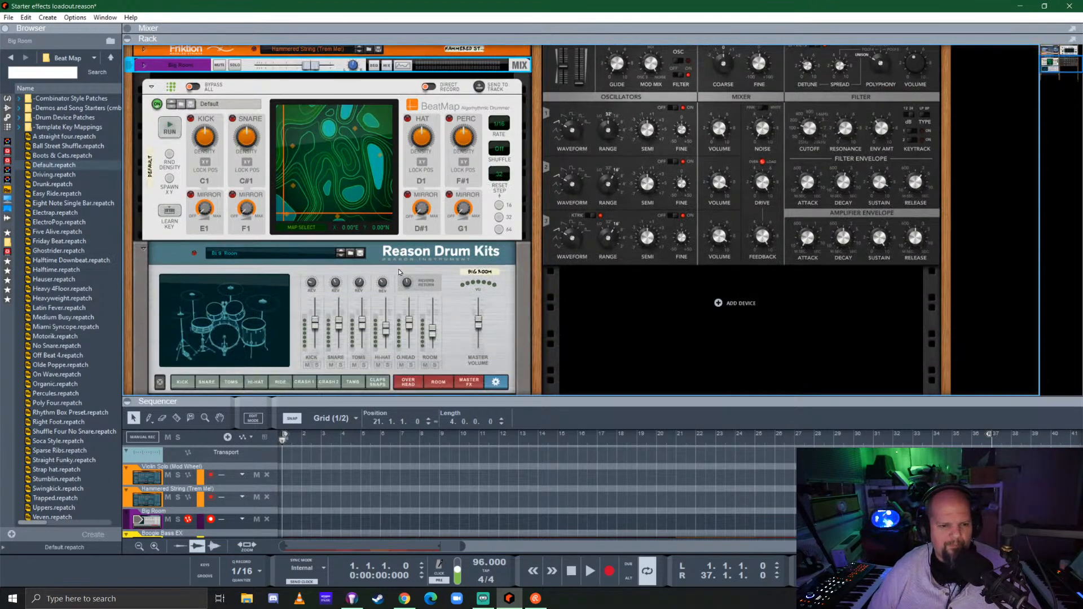
{"action": "scroll", "coordinate": [299, 281], "scroll_direction": "down", "scroll_amount": 2}
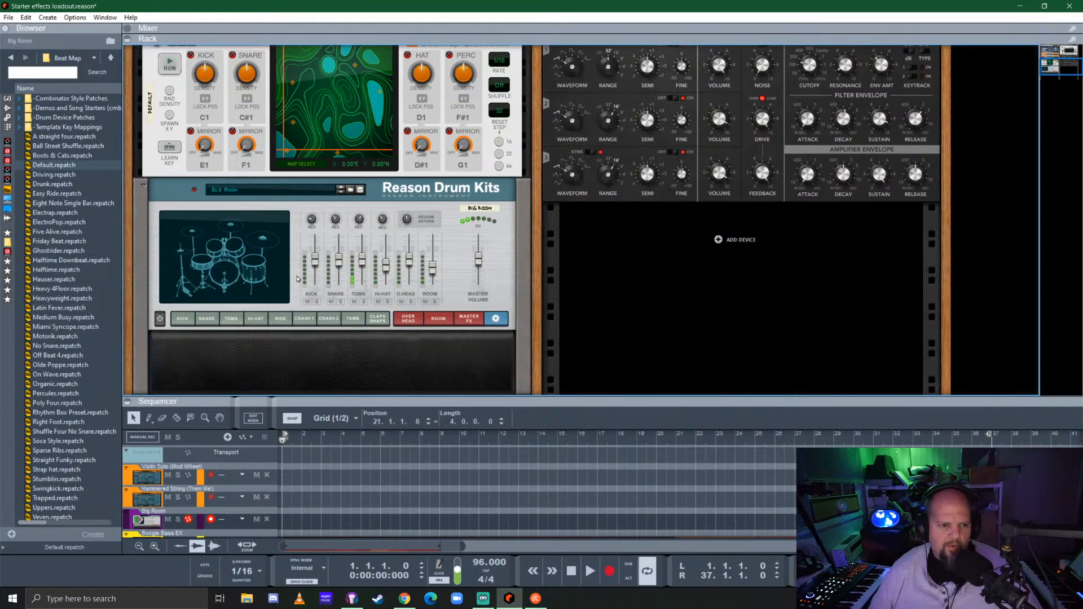
{"action": "left_click", "coordinate": [320, 192]}
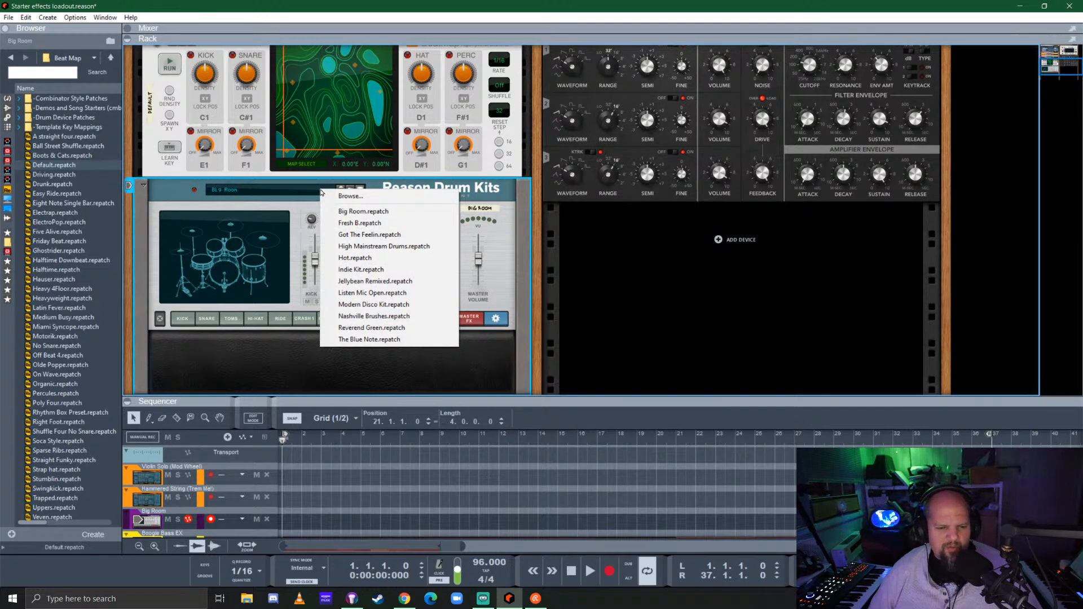
{"action": "left_click", "coordinate": [180, 201]}
{"action": "left_click", "coordinate": [359, 189]}
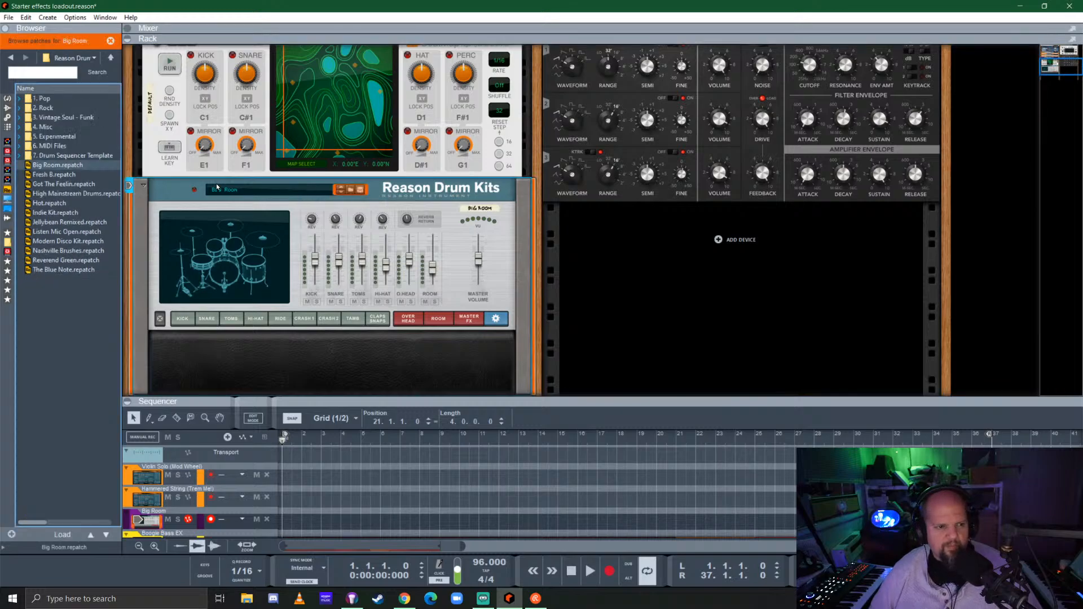
{"action": "double_click", "coordinate": [67, 117]}
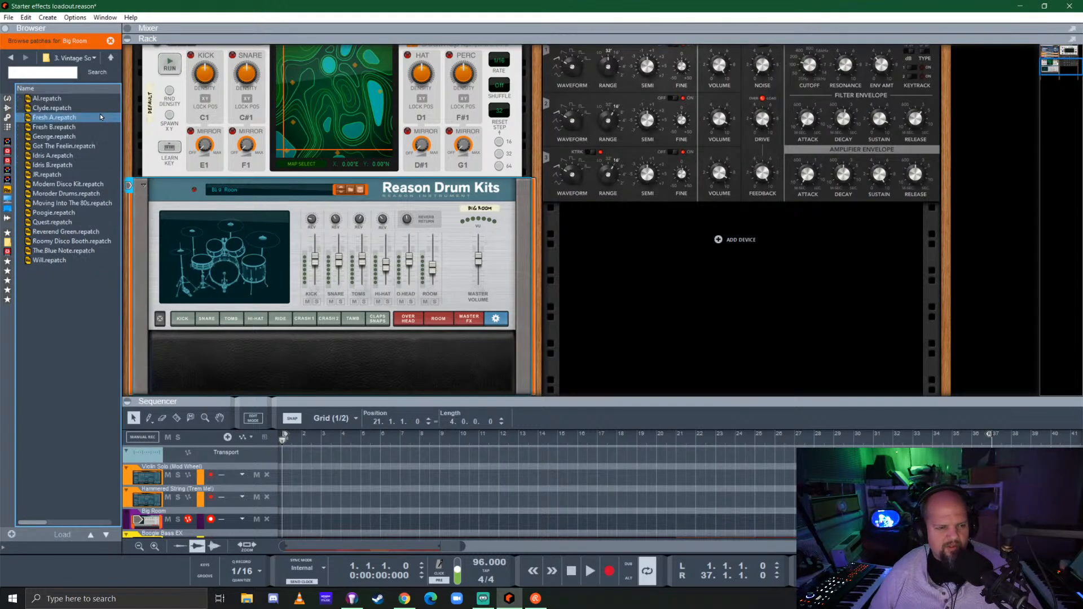
{"action": "left_click", "coordinate": [56, 108]}
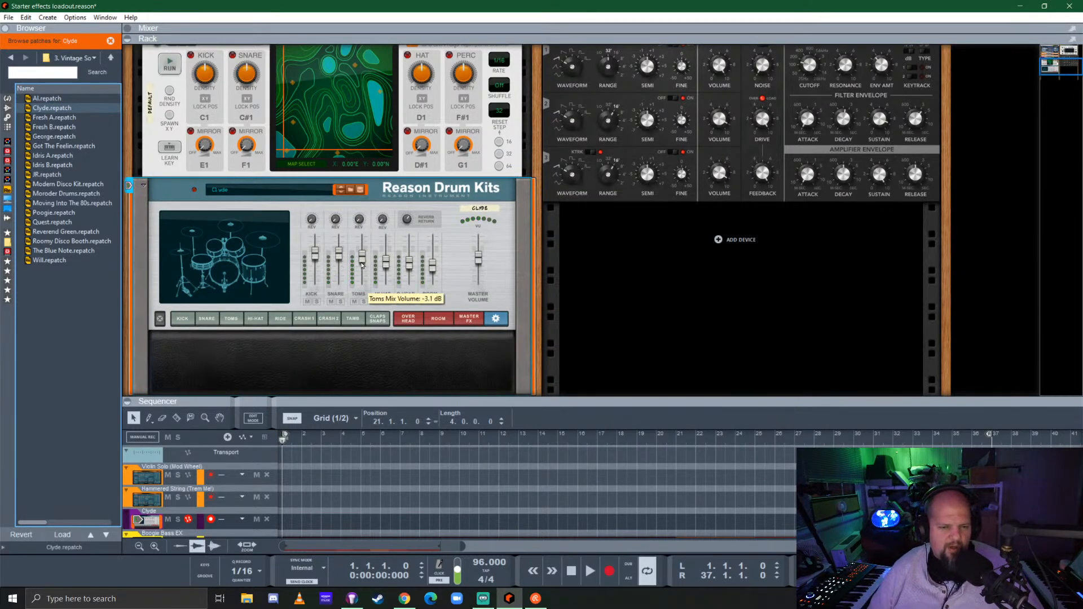
Go through BeatMap's Arctic, Tharsis and Uncharted maps and choose the Lava map for the drum pattern
{"action": "scroll", "coordinate": [378, 258], "scroll_direction": "up", "scroll_amount": 2}
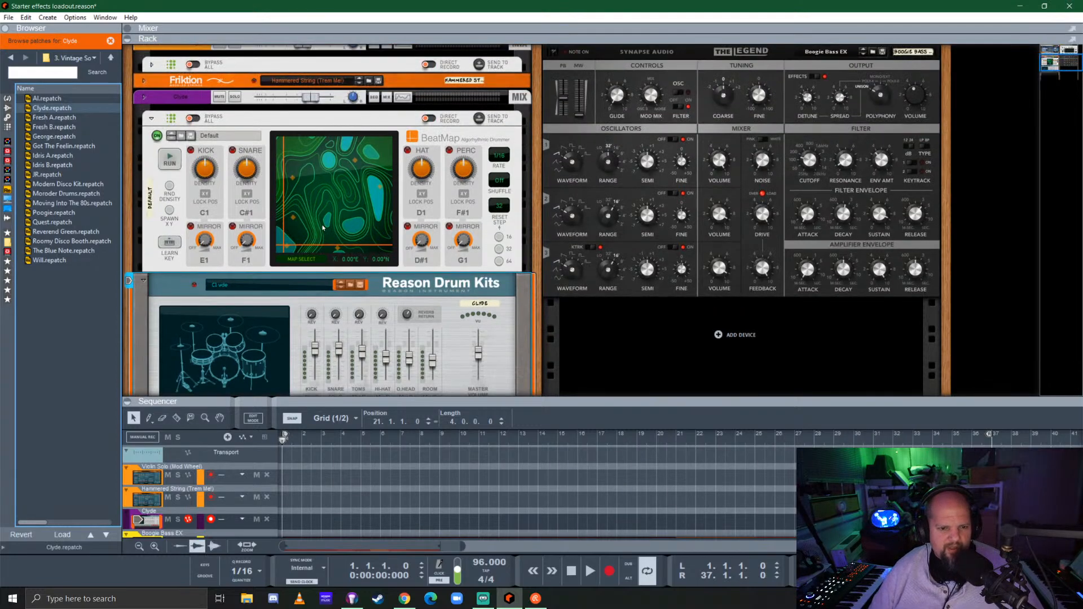
{"action": "left_click", "coordinate": [299, 260]}
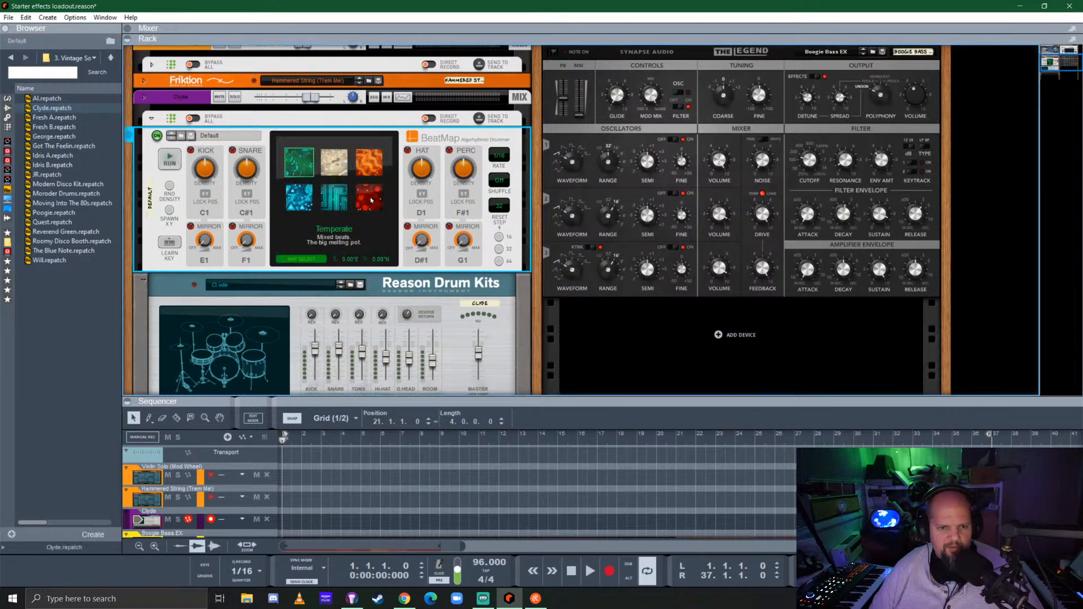
{"action": "left_click", "coordinate": [334, 198]}
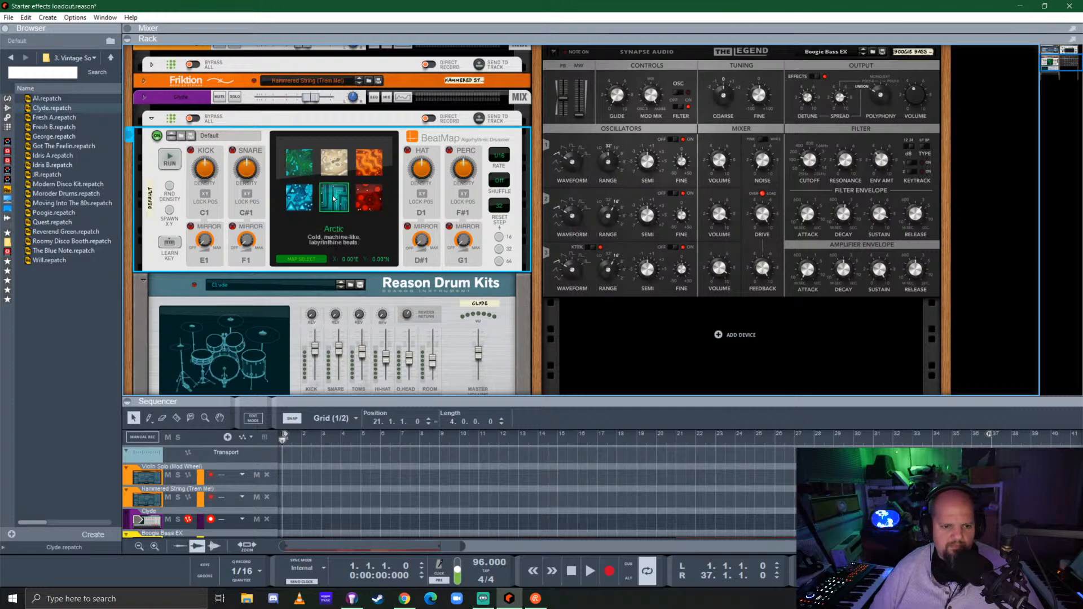
{"action": "left_click", "coordinate": [369, 203]}
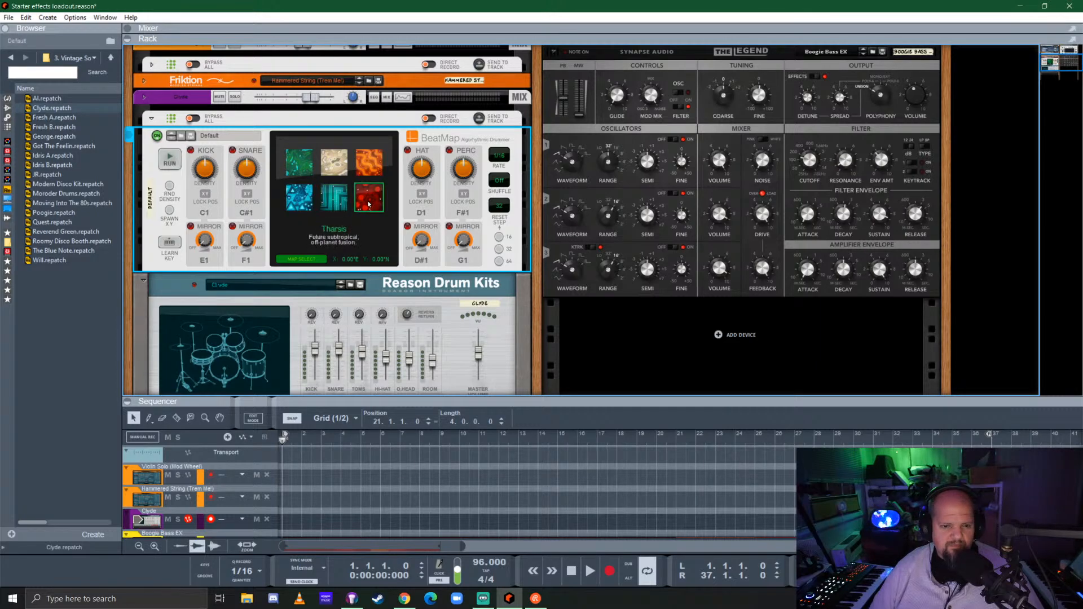
{"action": "left_click", "coordinate": [369, 172]}
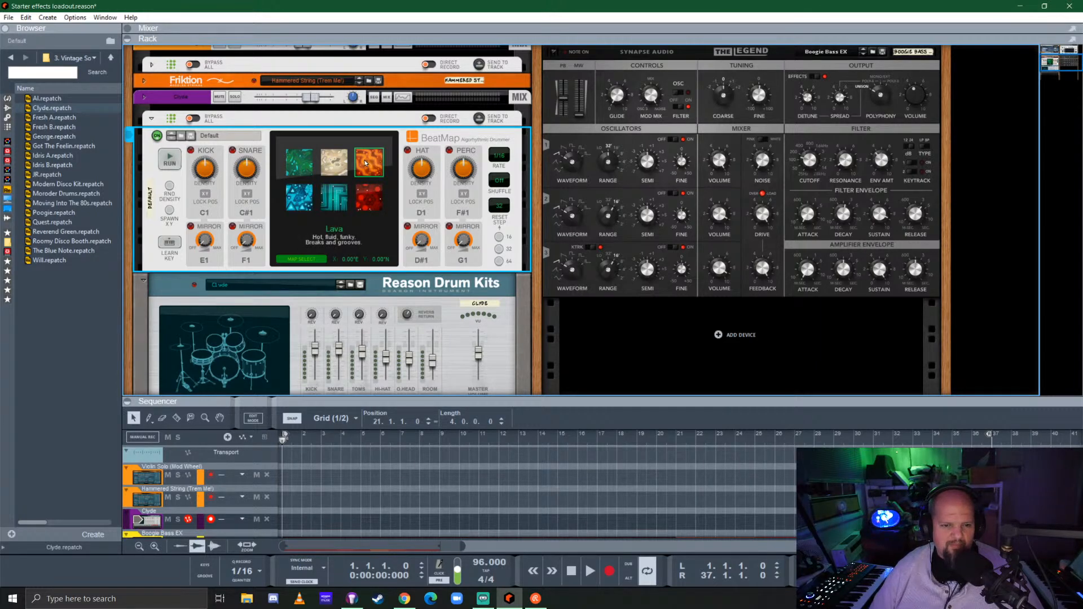
{"action": "left_click", "coordinate": [304, 196]}
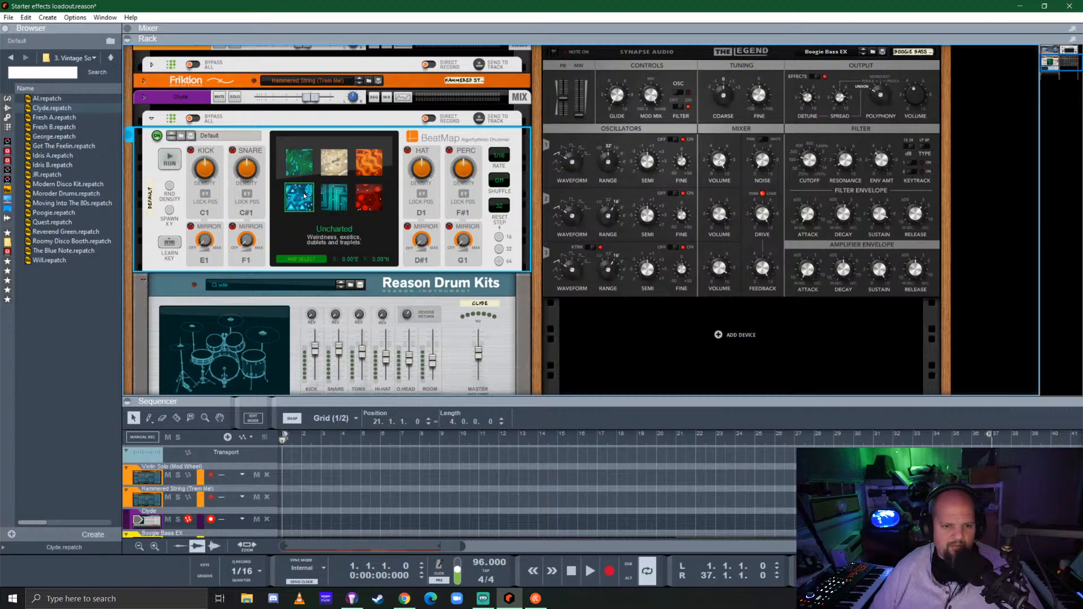
{"action": "left_click", "coordinate": [365, 160]}
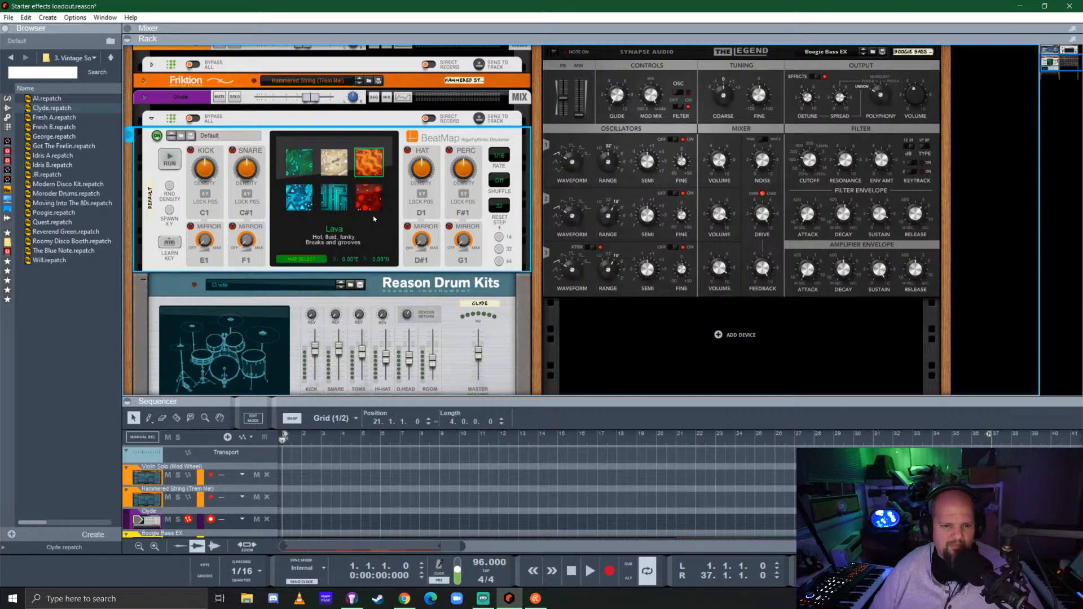
{"action": "left_click", "coordinate": [307, 261]}
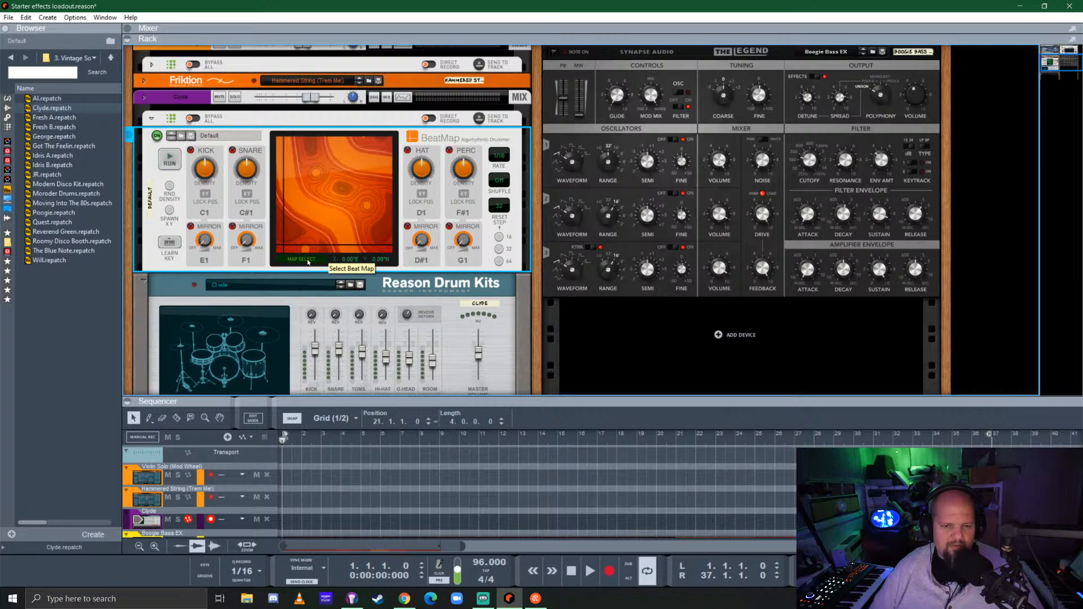
Solo the Clyde drum channel, run BeatMap and spawn a random X/Y position on the Lava map
{"action": "left_click", "coordinate": [234, 97]}
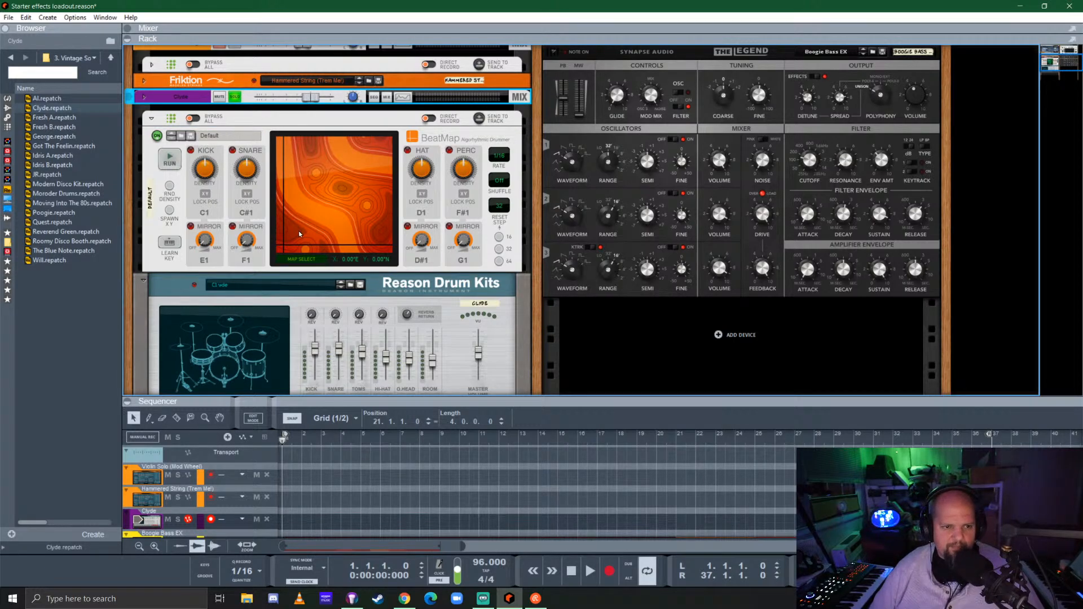
{"action": "left_click", "coordinate": [172, 163]}
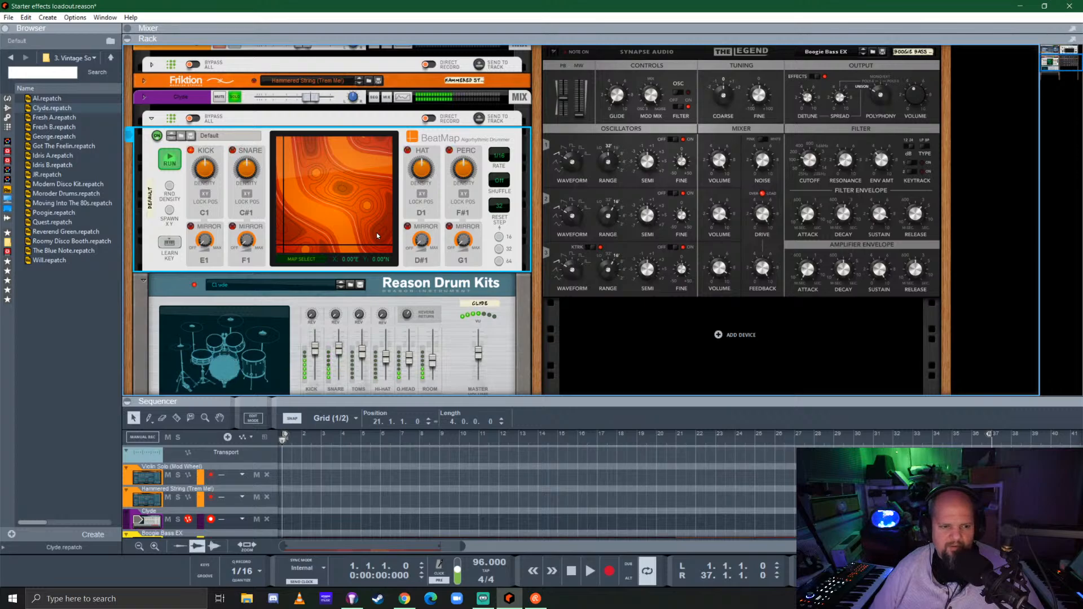
{"action": "left_click", "coordinate": [170, 211]}
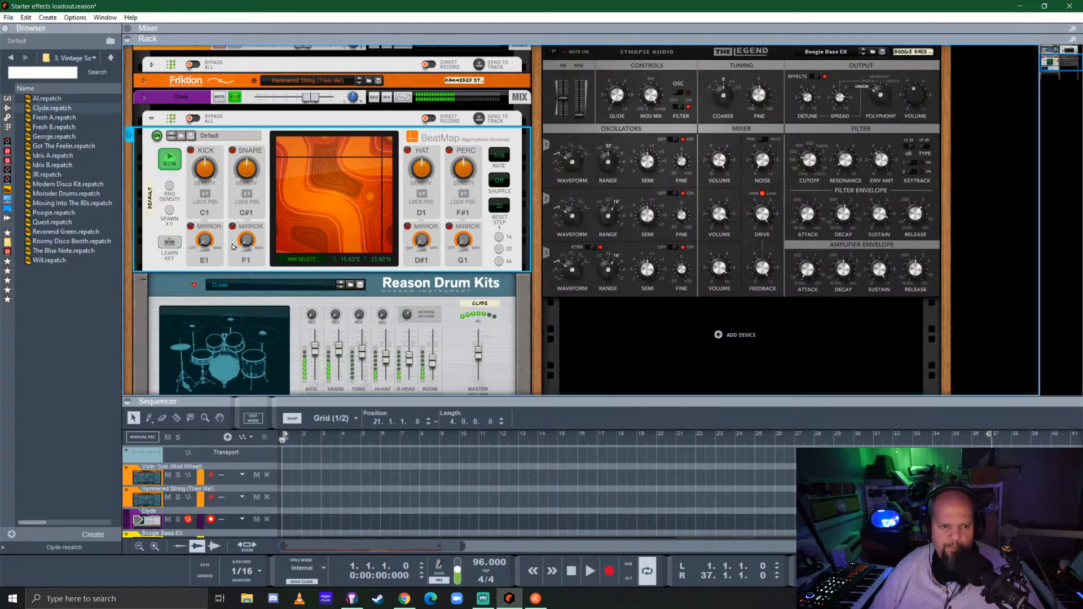
Check BeatMap's rear CV connections, stop it, and add a Pulsar Dual LFO from the utilities above the BeatMap player
{"action": "key", "text": "Tab"}
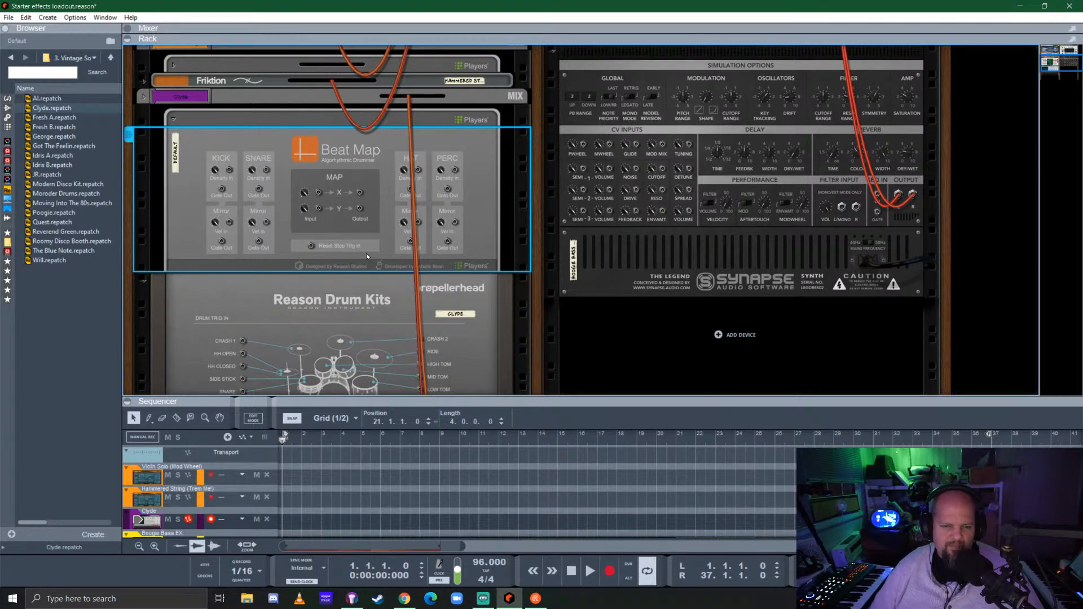
{"action": "key", "text": "Tab"}
{"action": "key", "text": "space"}
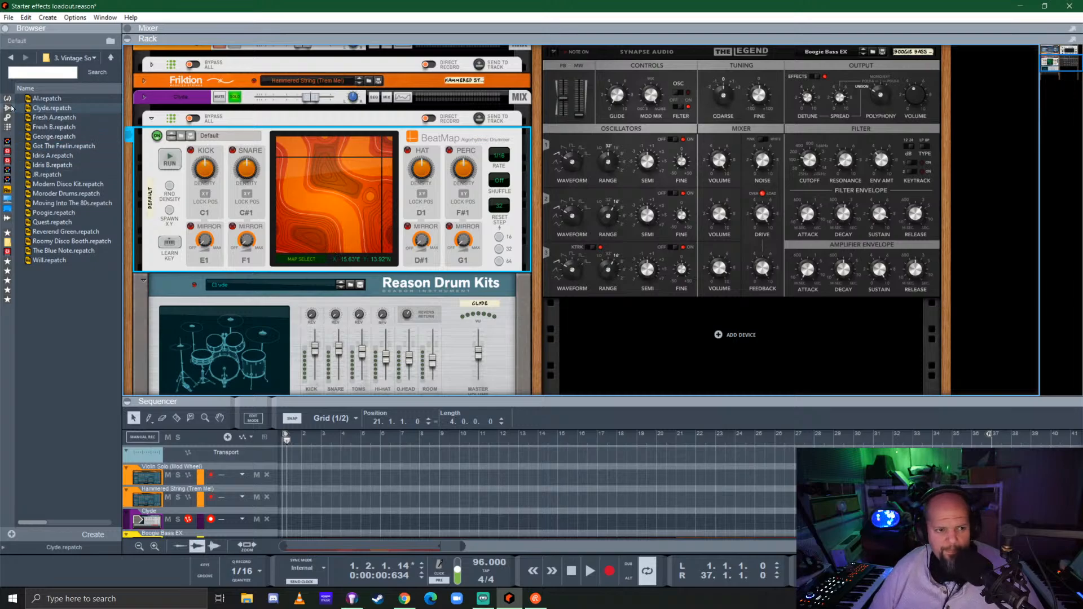
{"action": "left_click", "coordinate": [8, 128]}
{"action": "left_click", "coordinate": [84, 455]}
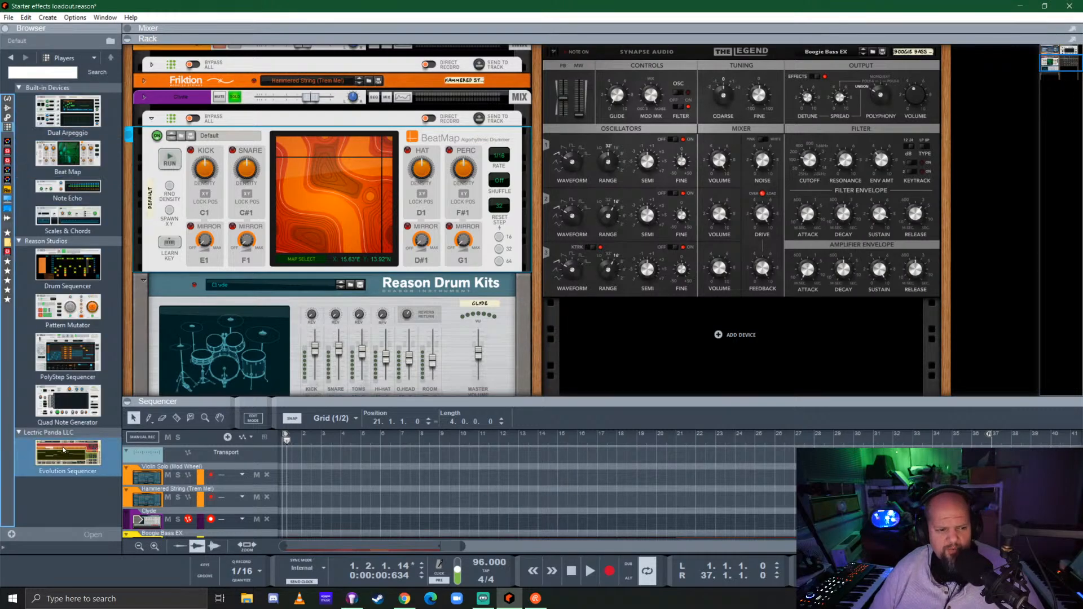
{"action": "left_click", "coordinate": [8, 117]}
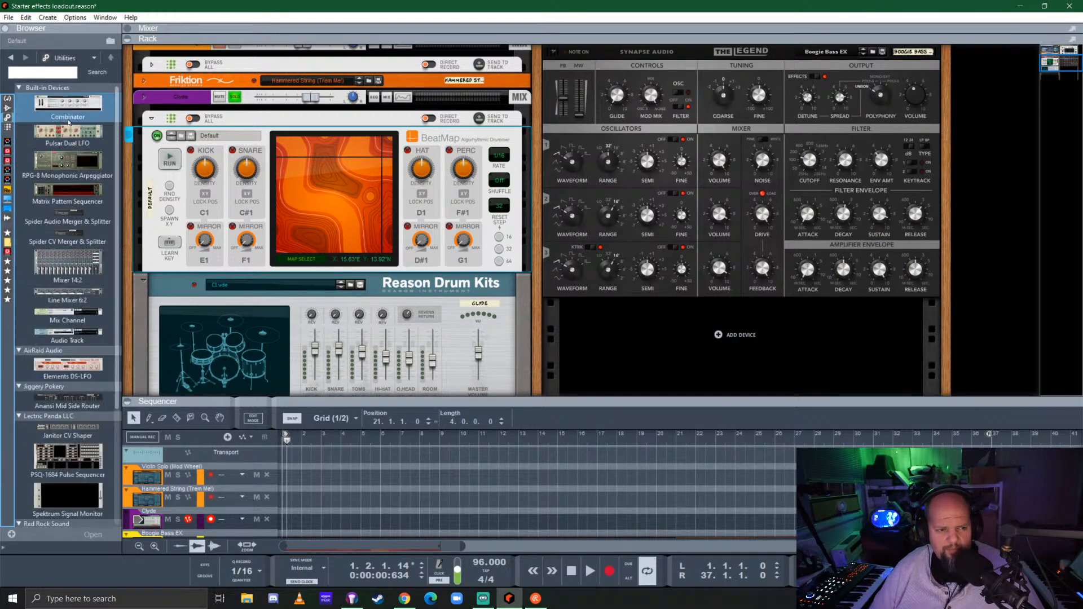
{"action": "mouse_move", "coordinate": [68, 132]}
{"action": "left_mouse_down"}
{"action": "mouse_move", "coordinate": [330, 137]}
{"action": "mouse_move", "coordinate": [336, 119]}
{"action": "mouse_move", "coordinate": [285, 286]}
{"action": "mouse_move", "coordinate": [338, 97]}
{"action": "mouse_move", "coordinate": [334, 136]}
{"action": "left_mouse_up"}
On the rear of the rack, cable Pulsar's LFO 1 output to BeatMap's Map X input and LFO 2 output to the Map Y input
{"action": "key", "text": "Tab"}
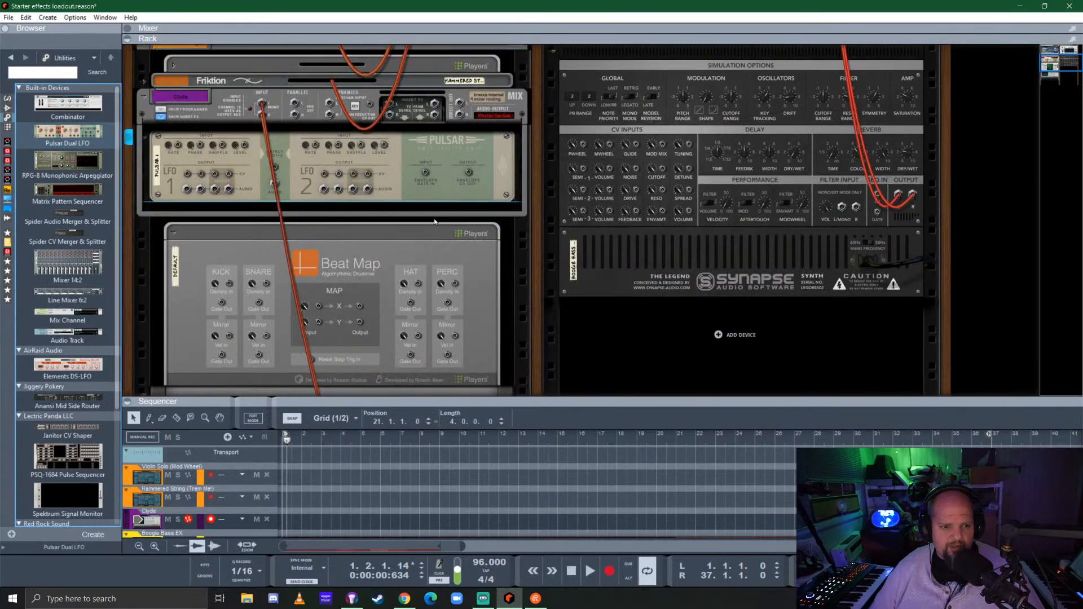
{"action": "scroll", "coordinate": [320, 221], "scroll_direction": "up", "scroll_amount": 2}
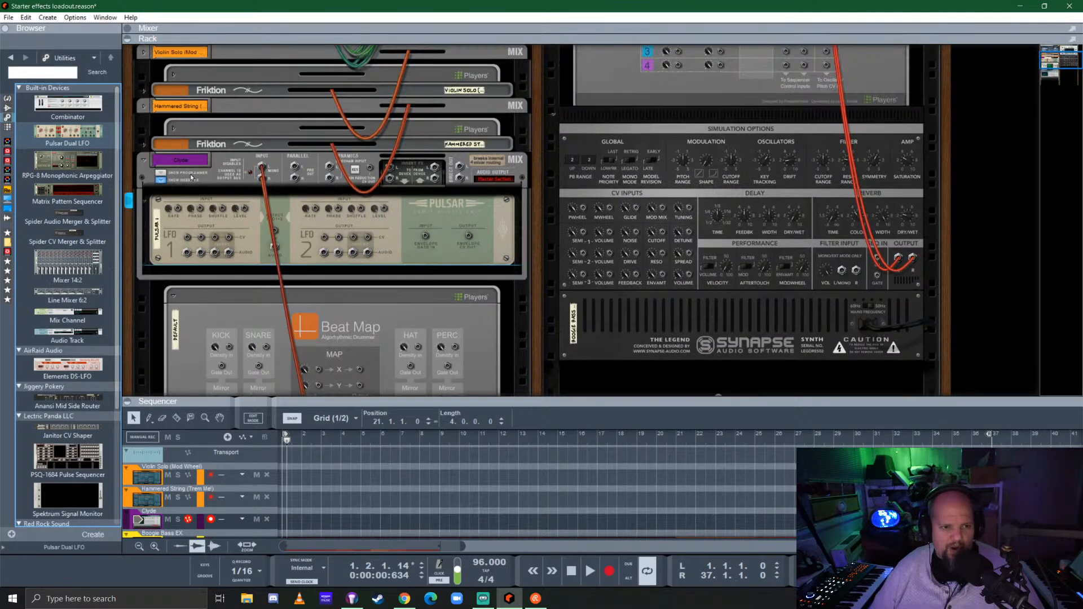
{"action": "scroll", "coordinate": [211, 217], "scroll_direction": "down", "scroll_amount": 3}
{"action": "left_click_drag", "start_coordinate": [187, 148], "coordinate": [226, 206]}
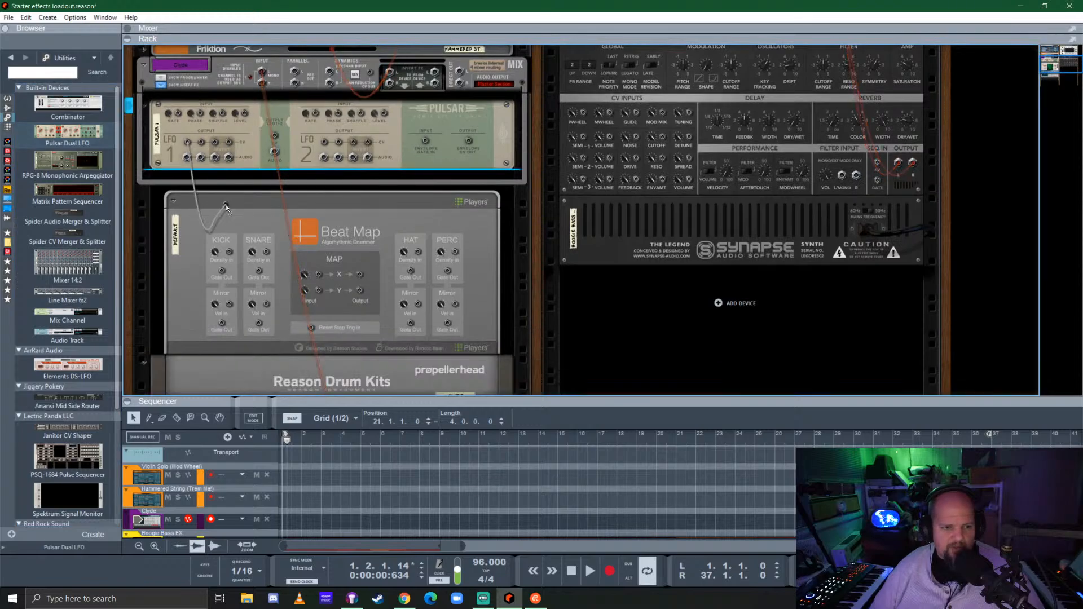
{"action": "left_click_drag", "start_coordinate": [283, 297], "coordinate": [319, 276]}
{"action": "left_click", "coordinate": [354, 281]}
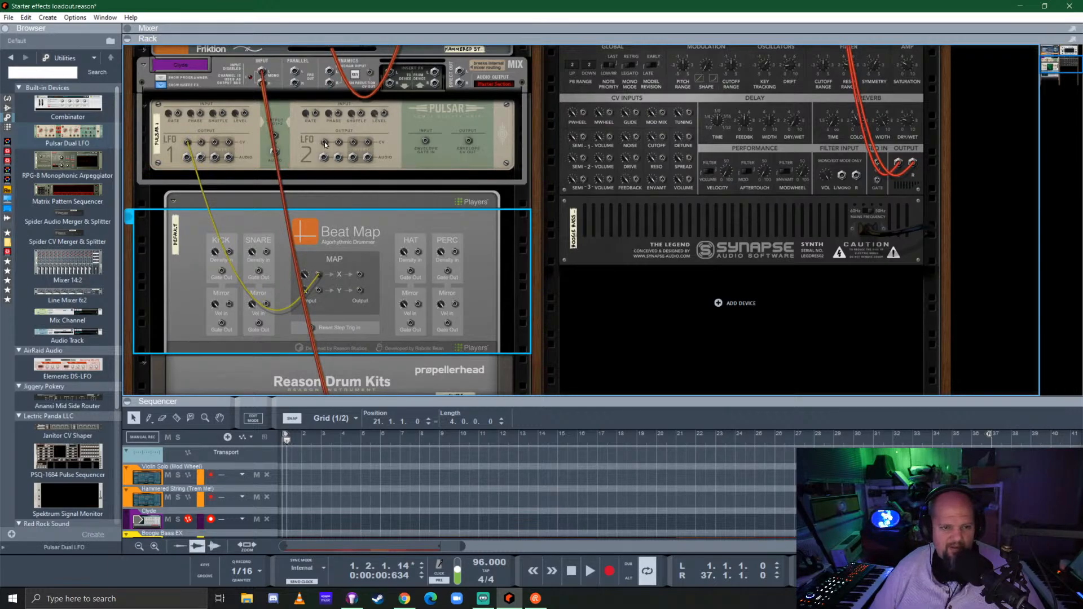
{"action": "left_click_drag", "start_coordinate": [326, 145], "coordinate": [318, 290]}
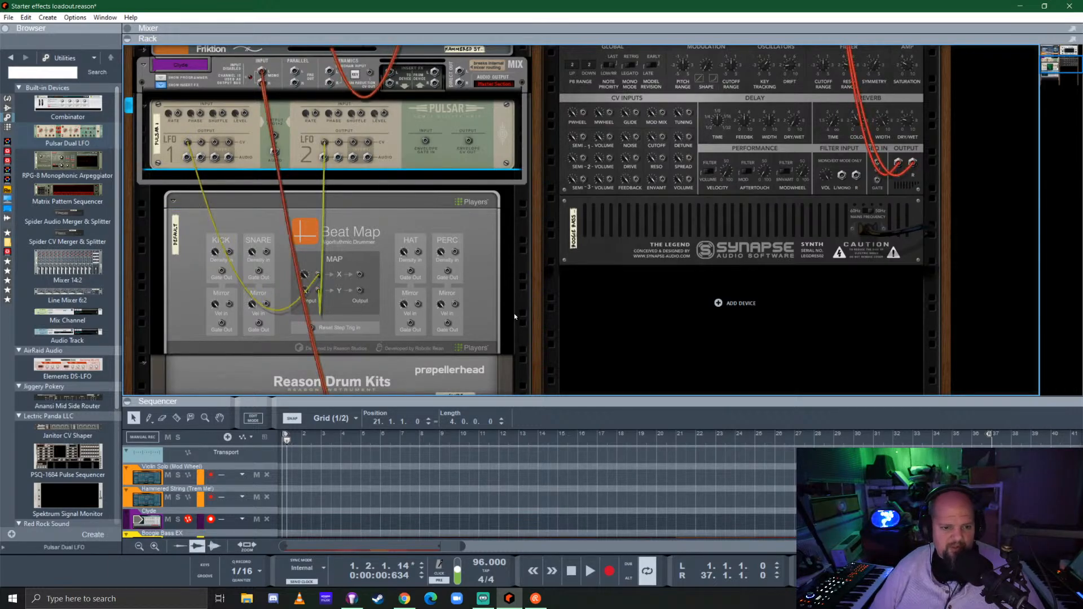
Turn off LFO 1's tempo sync, enable LFO 2 with tempo sync, set LFO 2's level to 88%, and adjust both rates and LFO 1's level
{"action": "key", "text": "Tab"}
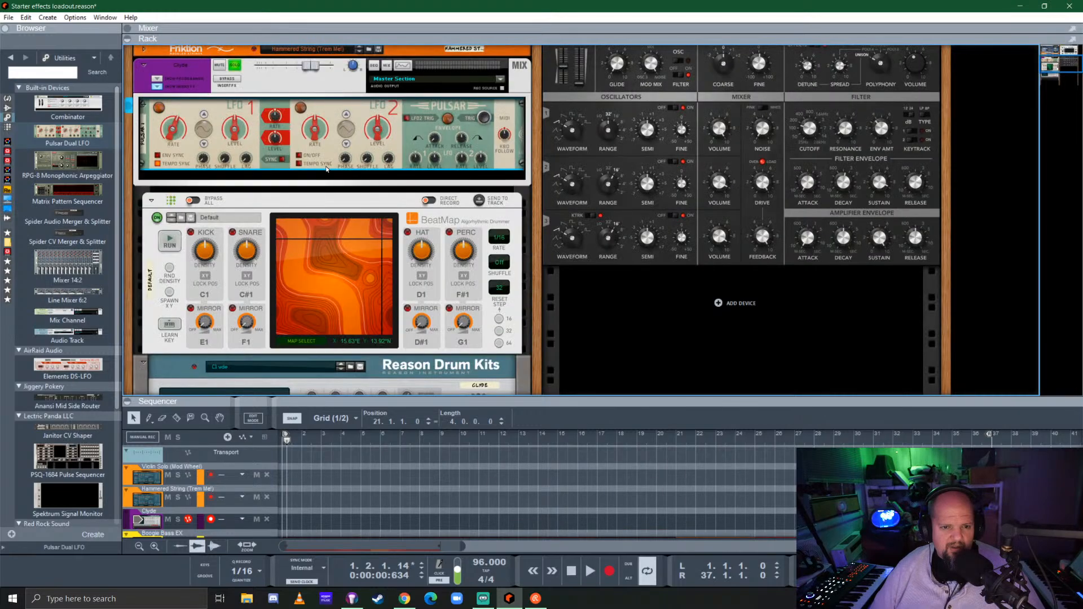
{"action": "left_click", "coordinate": [157, 164]}
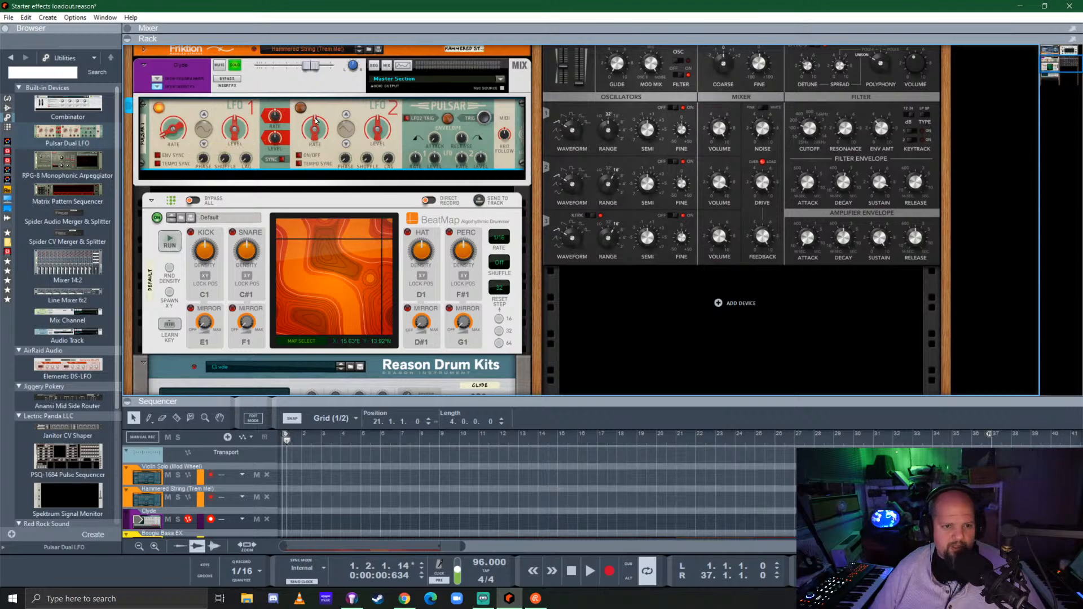
{"action": "left_click", "coordinate": [297, 163]}
{"action": "left_click", "coordinate": [298, 156]}
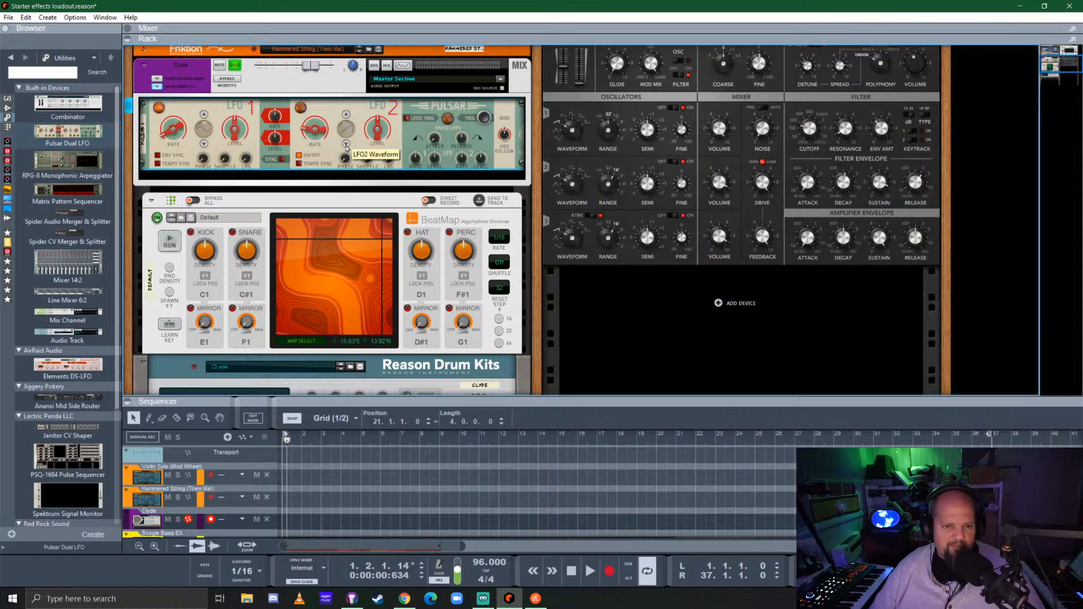
{"action": "left_click", "coordinate": [299, 163]}
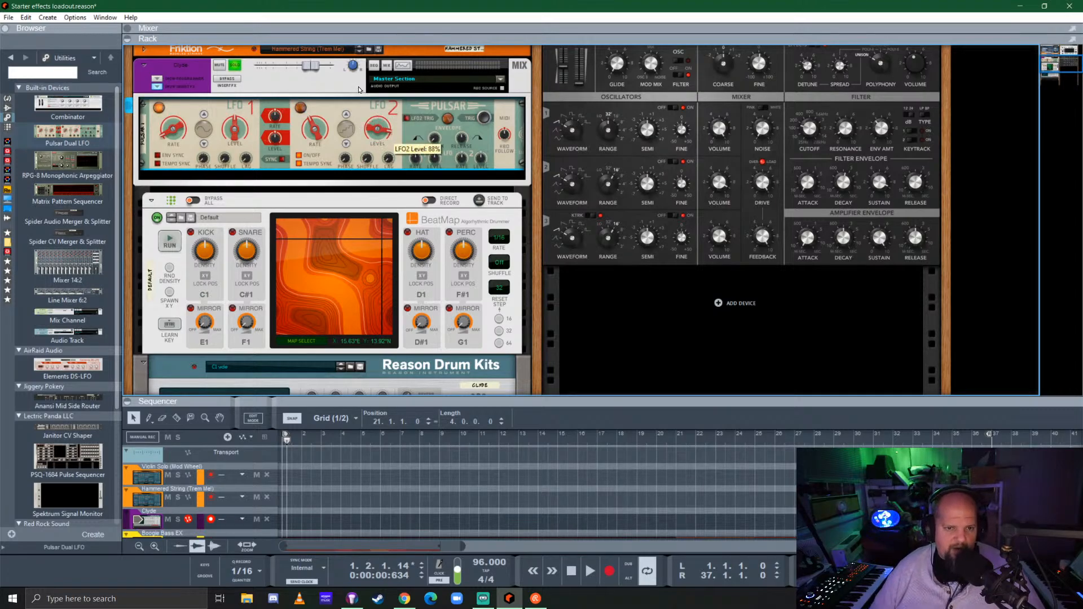
{"action": "left_click_drag", "start_coordinate": [229, 136], "coordinate": [220, 119]}
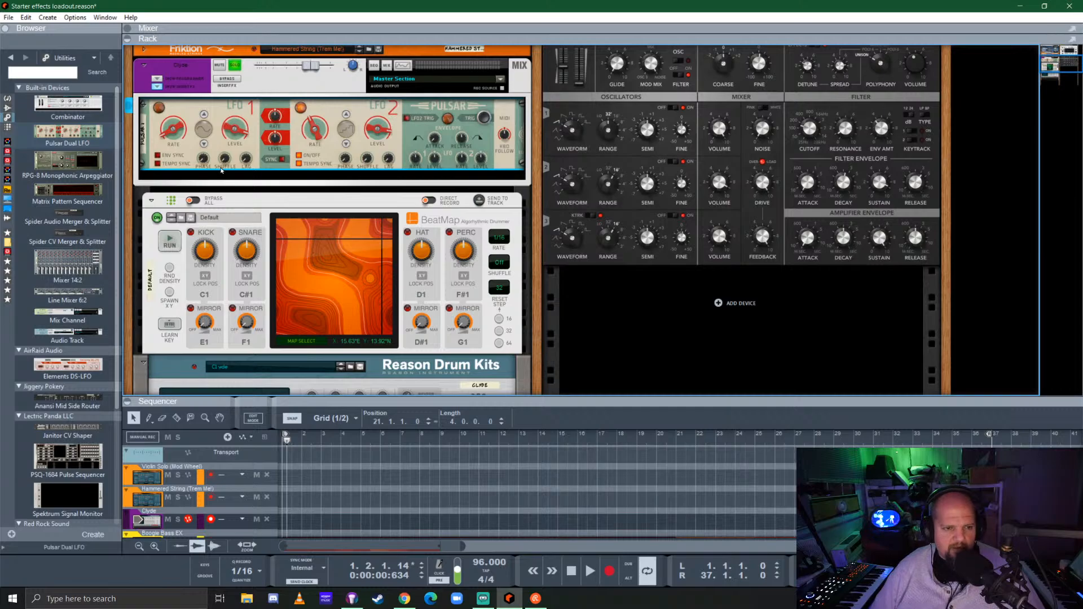
Run BeatMap with the LFO modulation and raise the Clyde kit's master volume to about 1.3 dB
{"action": "left_click", "coordinate": [168, 243]}
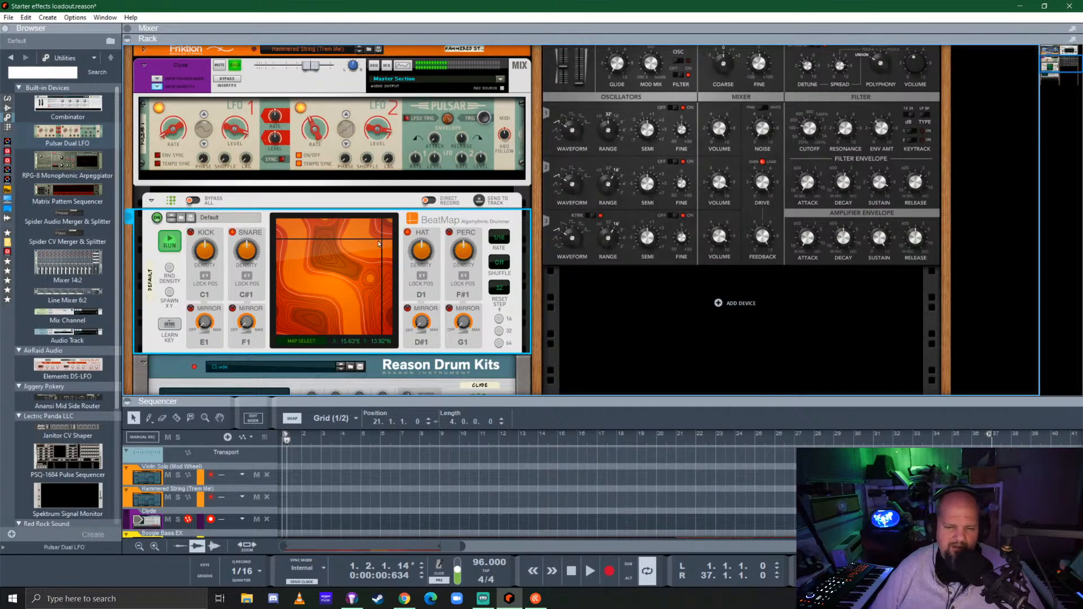
{"action": "scroll", "coordinate": [430, 277], "scroll_direction": "down", "scroll_amount": 7}
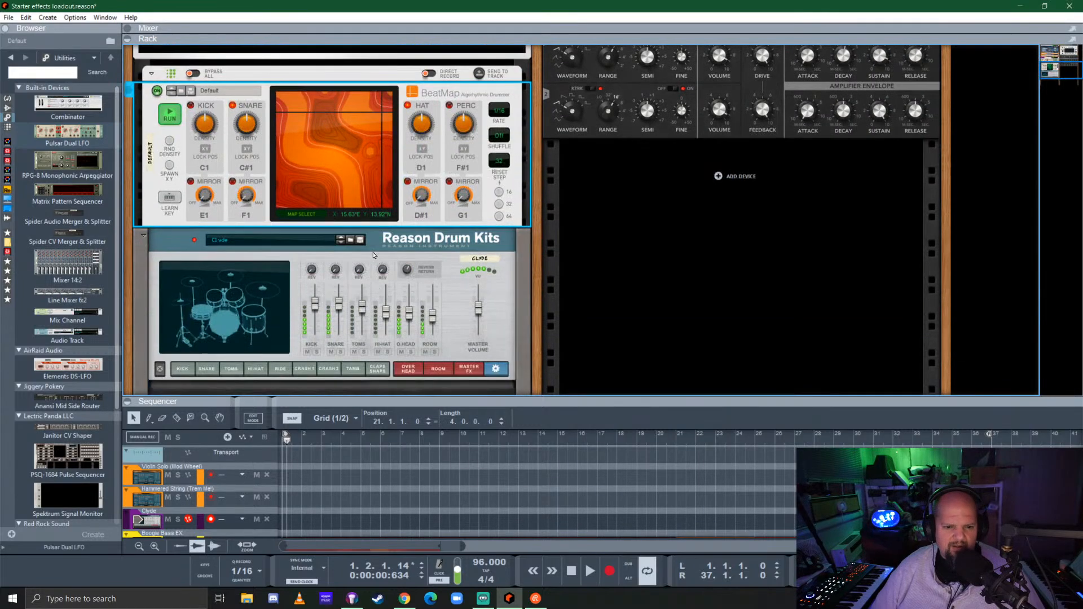
{"action": "left_click_drag", "start_coordinate": [480, 219], "coordinate": [480, 214]}
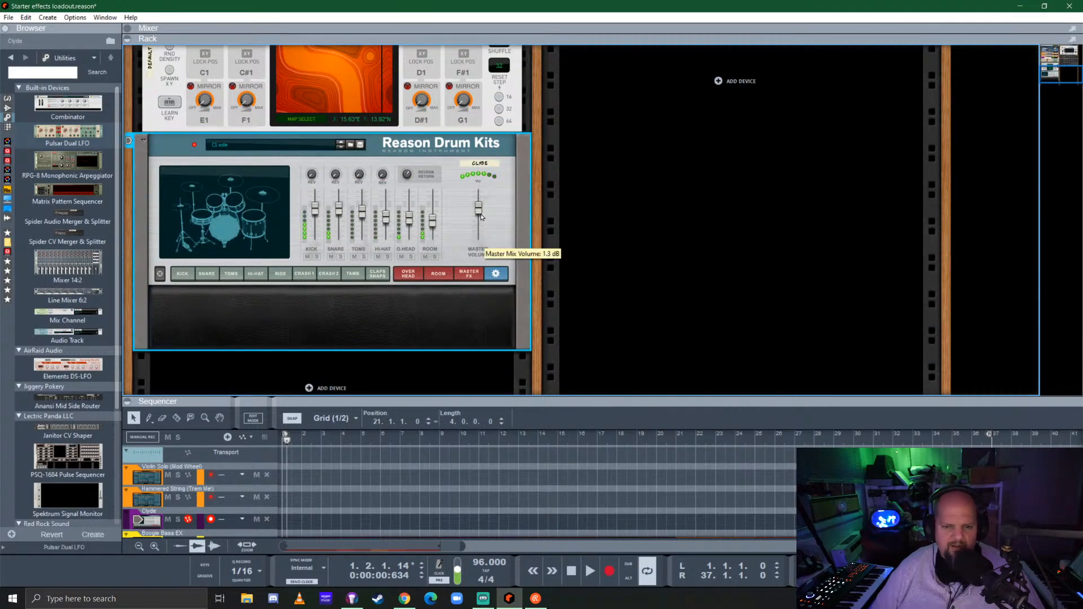
{"action": "scroll", "coordinate": [414, 248], "scroll_direction": "up", "scroll_amount": 5}
{"action": "scroll", "coordinate": [414, 248], "scroll_direction": "down", "scroll_amount": 2}
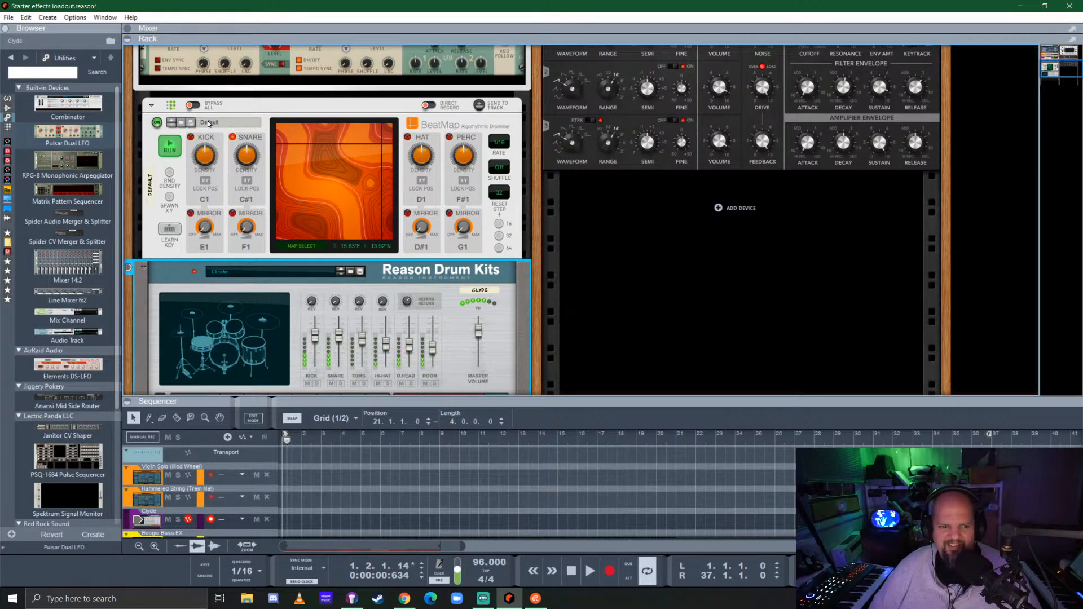
Browse the available BeatMap patches, including Eight Note Single Bar, without loading a different one
{"action": "left_click", "coordinate": [185, 123]}
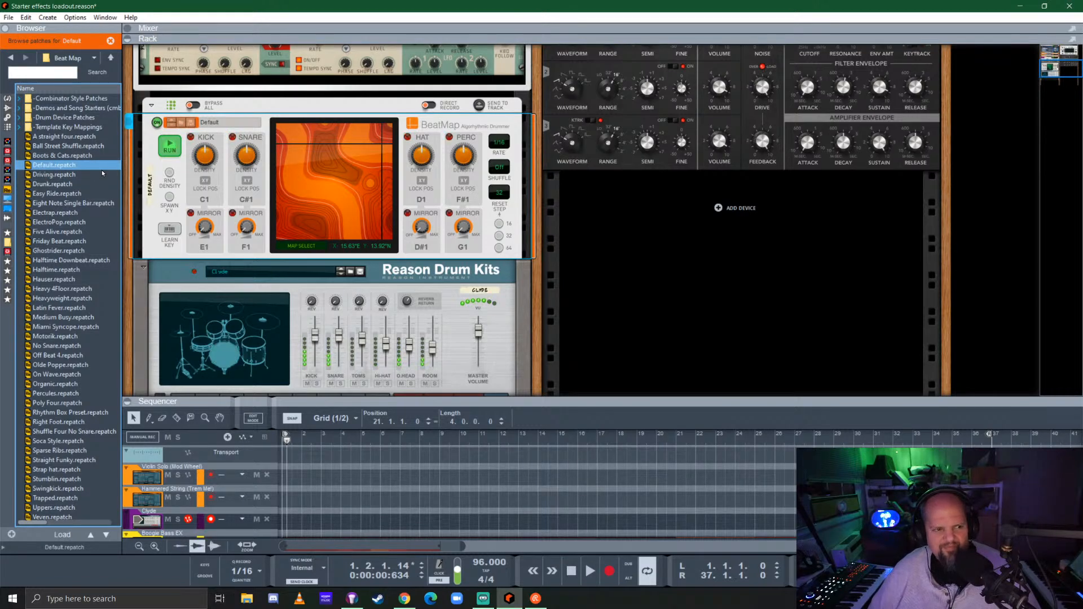
{"action": "left_click", "coordinate": [91, 204]}
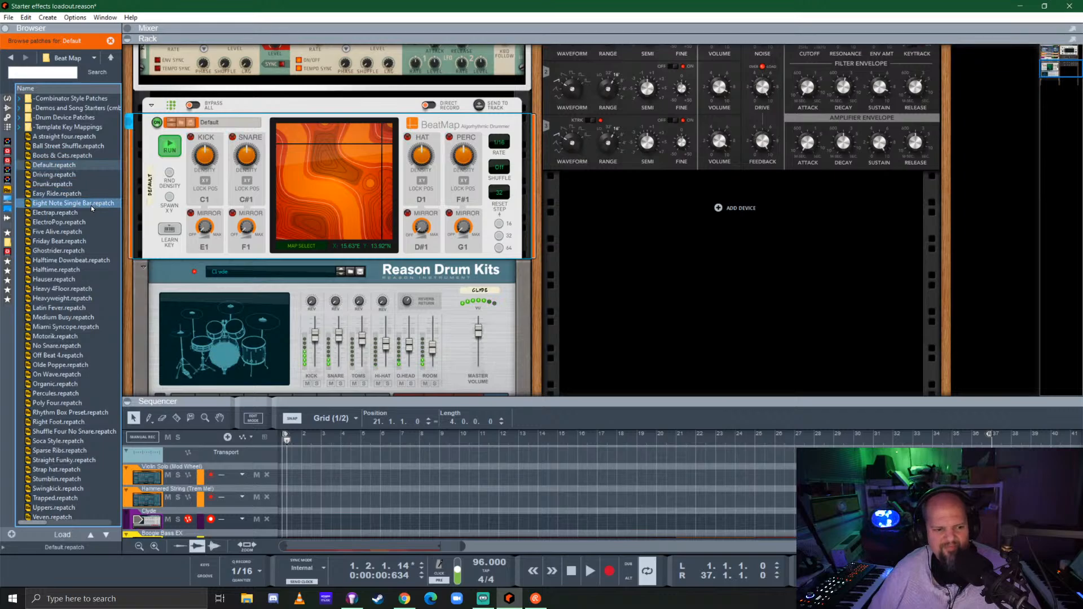
{"action": "scroll", "coordinate": [91, 208], "scroll_direction": "down", "scroll_amount": 1}
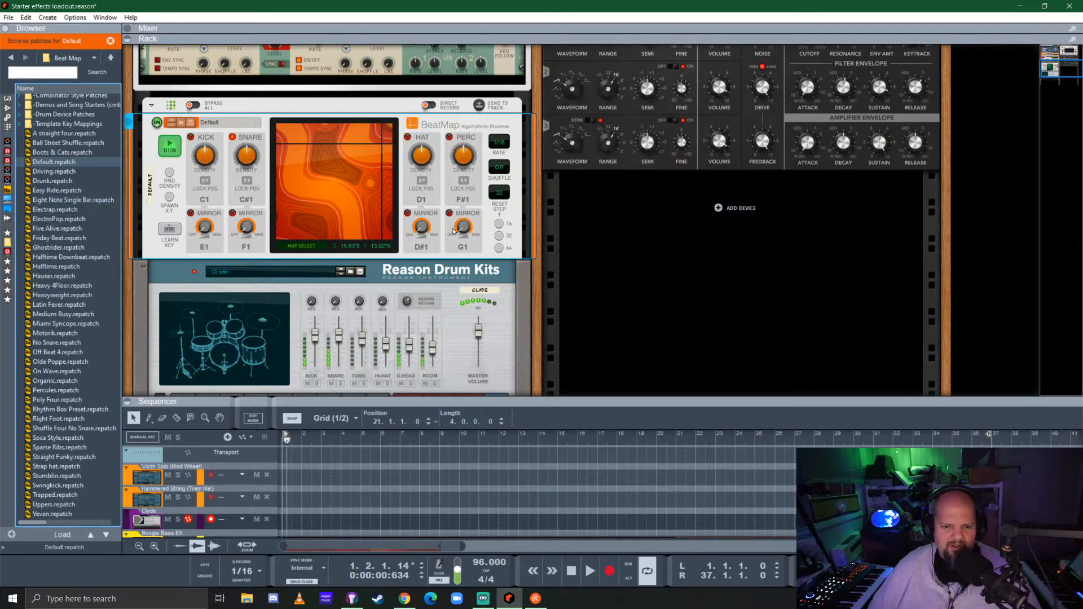
Play the soloed drums briefly, turn off the Clyde channel's solo, and hide the Pulsar device inside that channel
{"action": "key", "text": "space"}
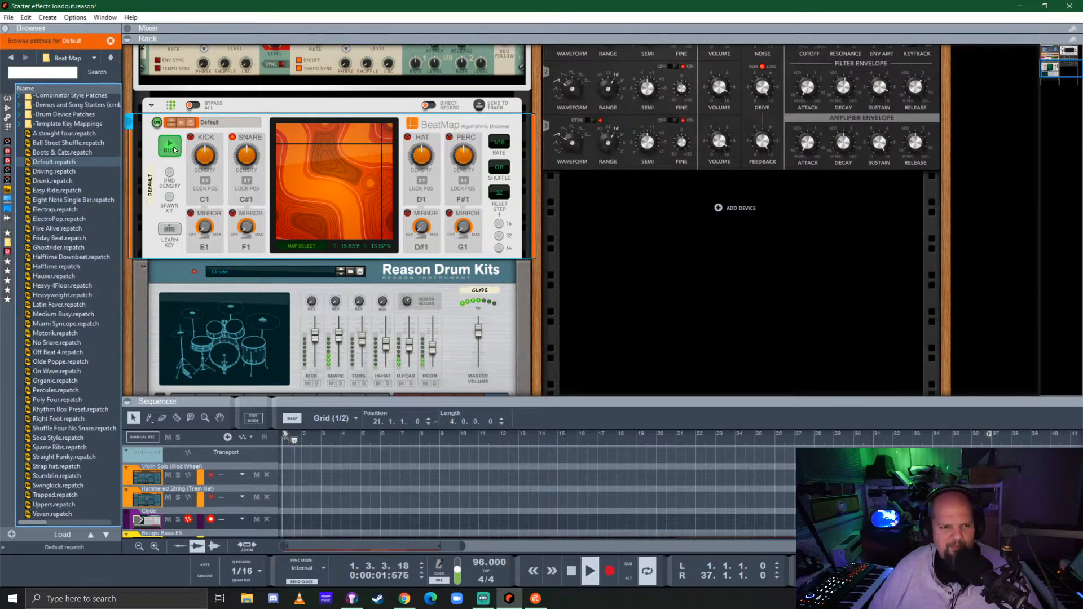
{"action": "key", "text": "space"}
{"action": "scroll", "coordinate": [403, 283], "scroll_direction": "up", "scroll_amount": 3}
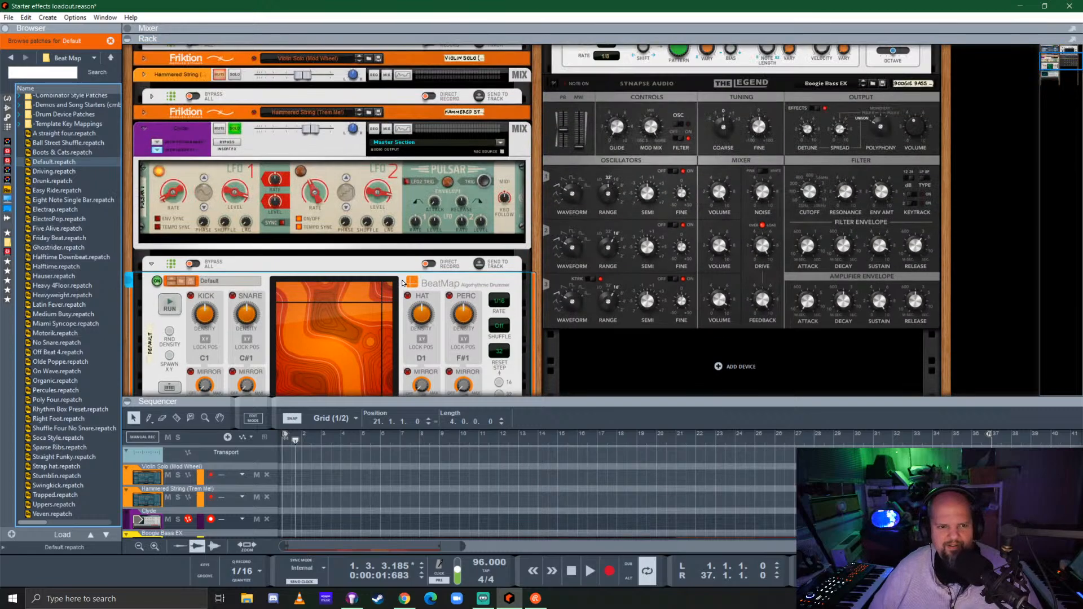
{"action": "left_click", "coordinate": [234, 129]}
{"action": "left_click", "coordinate": [160, 150]}
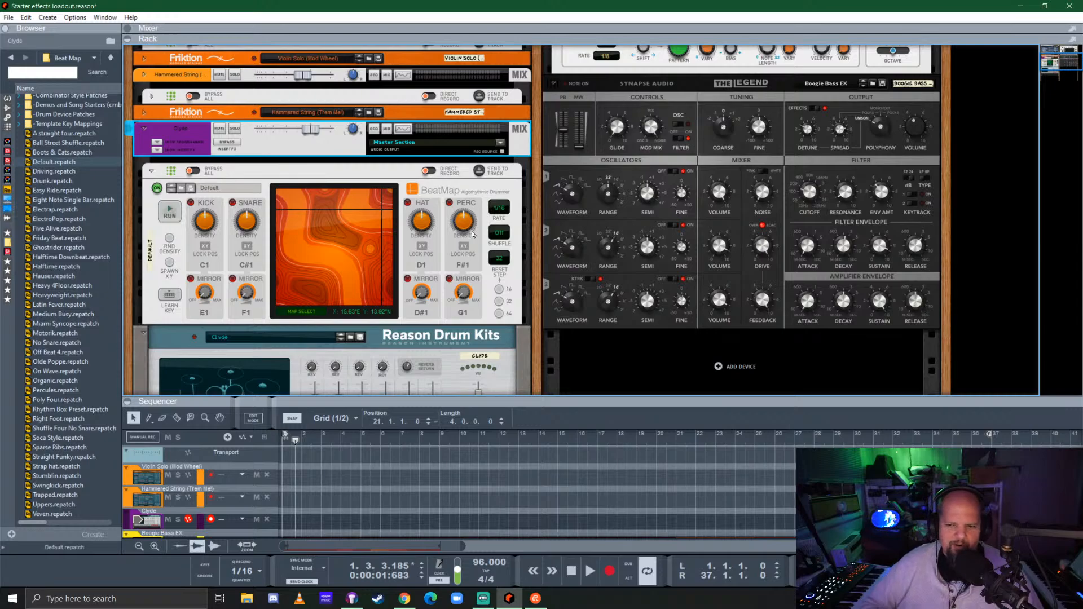
Enlarge the sequencer area to show all tracks and play the arrangement from bar 1
{"action": "mouse_move", "coordinate": [473, 234]}
{"action": "key", "text": "space"}
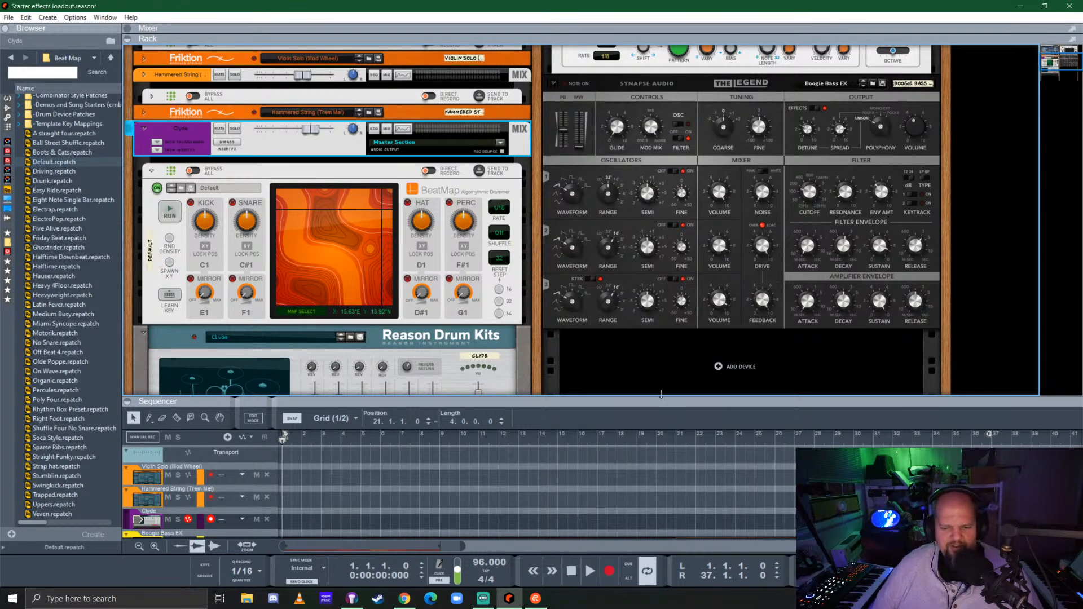
{"action": "mouse_move", "coordinate": [661, 393]}
{"action": "left_mouse_down"}
{"action": "mouse_move", "coordinate": [662, 322]}
{"action": "mouse_move", "coordinate": [658, 388]}
{"action": "left_mouse_up"}
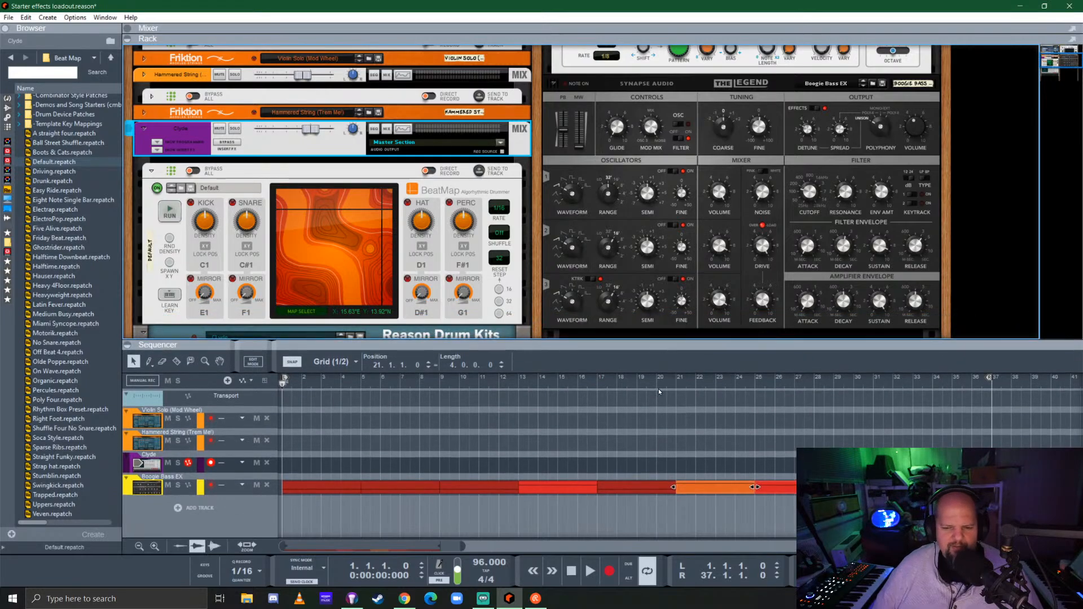
{"action": "key", "text": "space"}
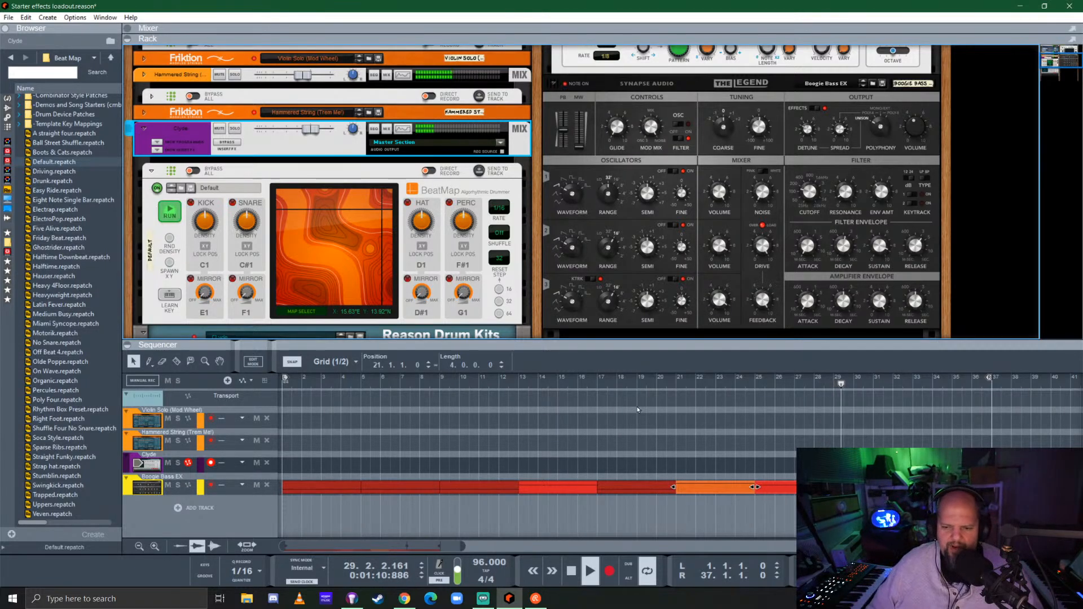
{"action": "left_click", "coordinate": [650, 420]}
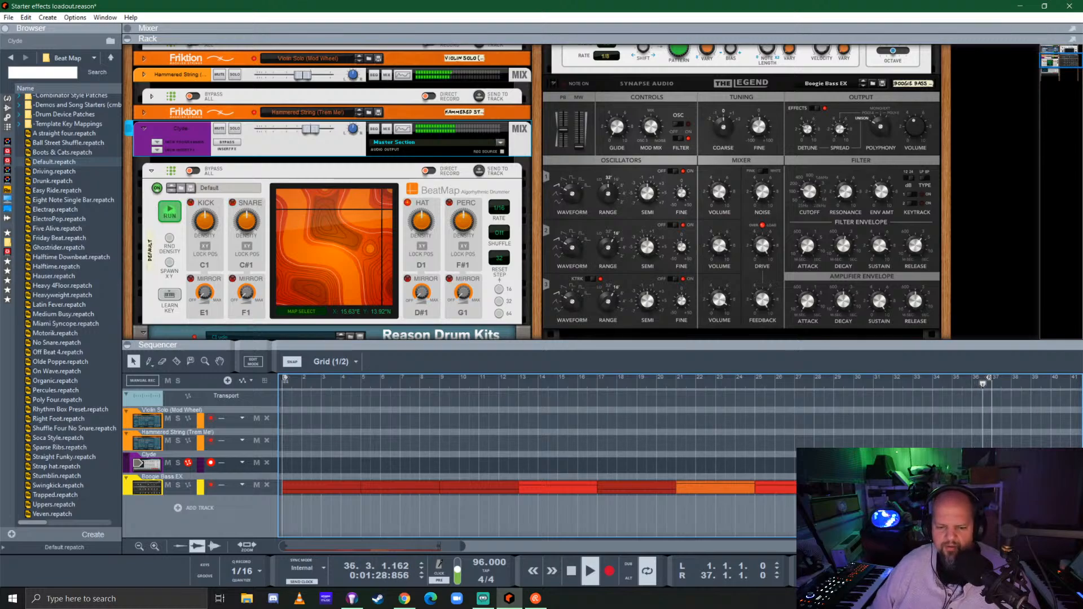
Open the Boogie Bass EX clip at bar 5, split its four-bar note at bar 7, and lower the first half's pitch
{"action": "double_click", "coordinate": [393, 488]}
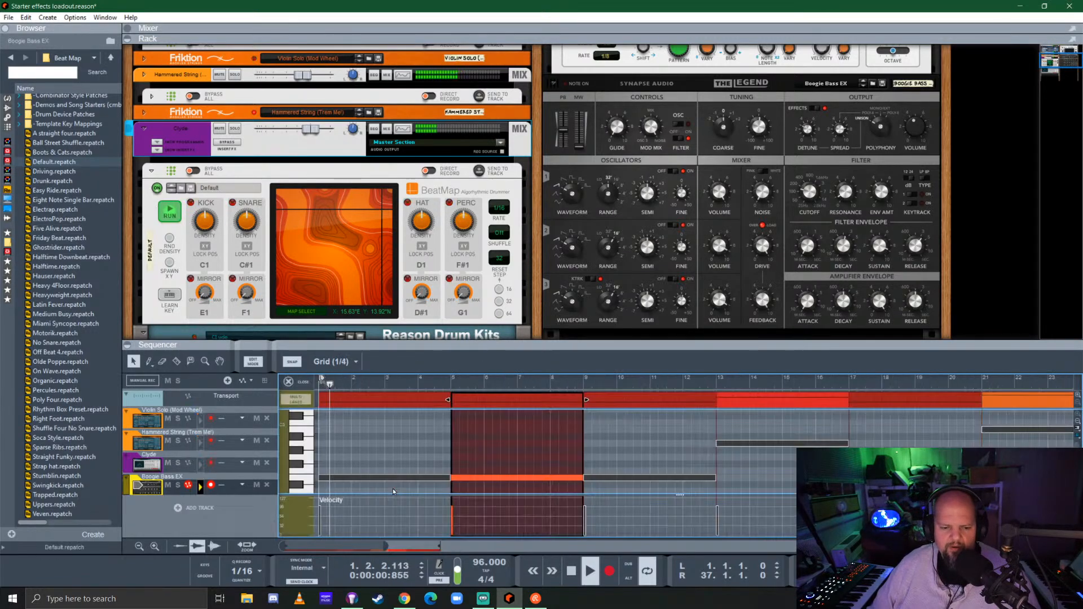
{"action": "scroll", "coordinate": [498, 452], "scroll_direction": "down", "scroll_amount": 2}
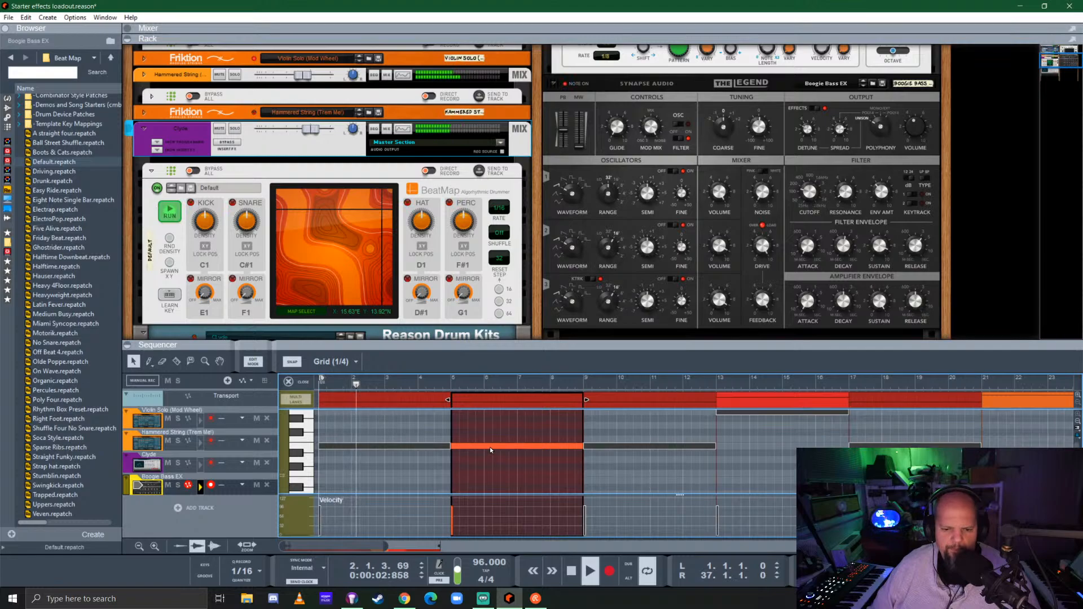
{"action": "left_click_drag", "start_coordinate": [490, 447], "coordinate": [542, 446]}
{"action": "key", "text": "r"}
{"action": "left_click", "coordinate": [520, 461]}
{"action": "key", "text": "q"}
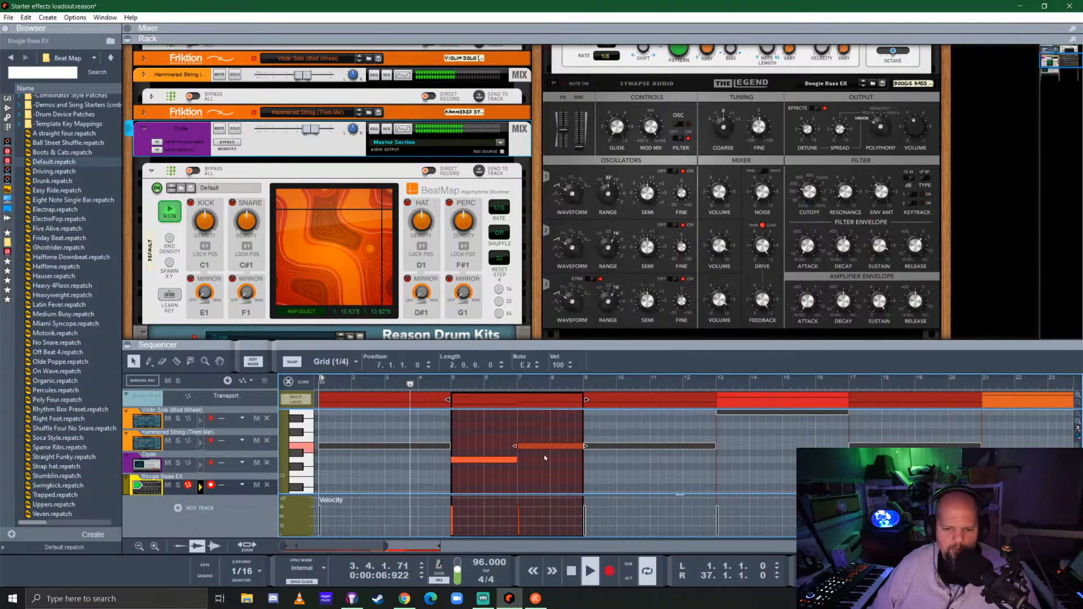
Return to the arrangement view and set the clip color of the edited bass clip at bar 5 to Brown
{"action": "left_click", "coordinate": [297, 384]}
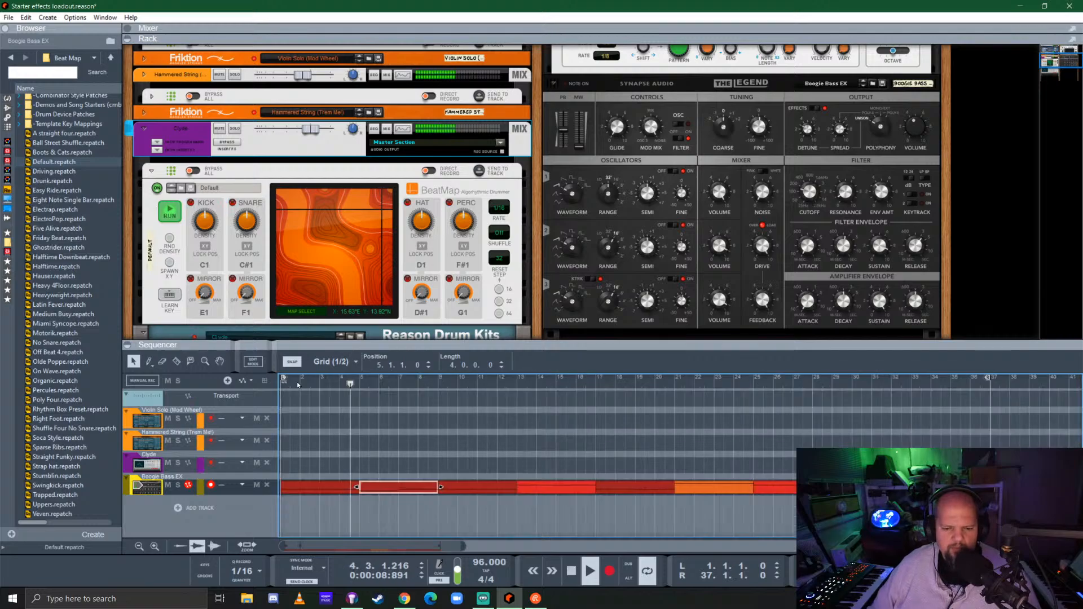
{"action": "right_click", "coordinate": [402, 487]}
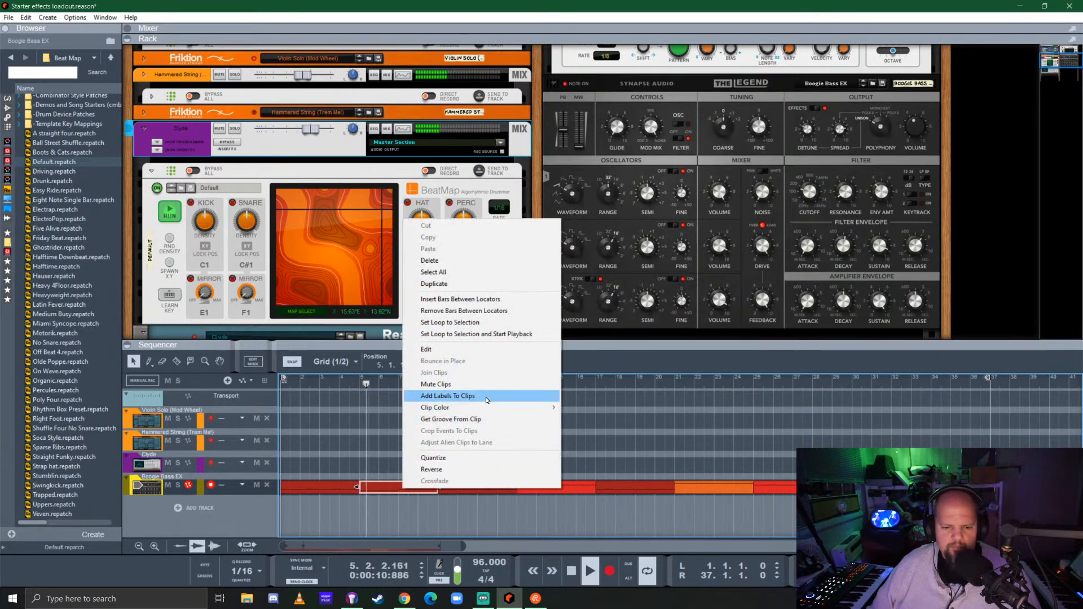
{"action": "mouse_move", "coordinate": [489, 405]}
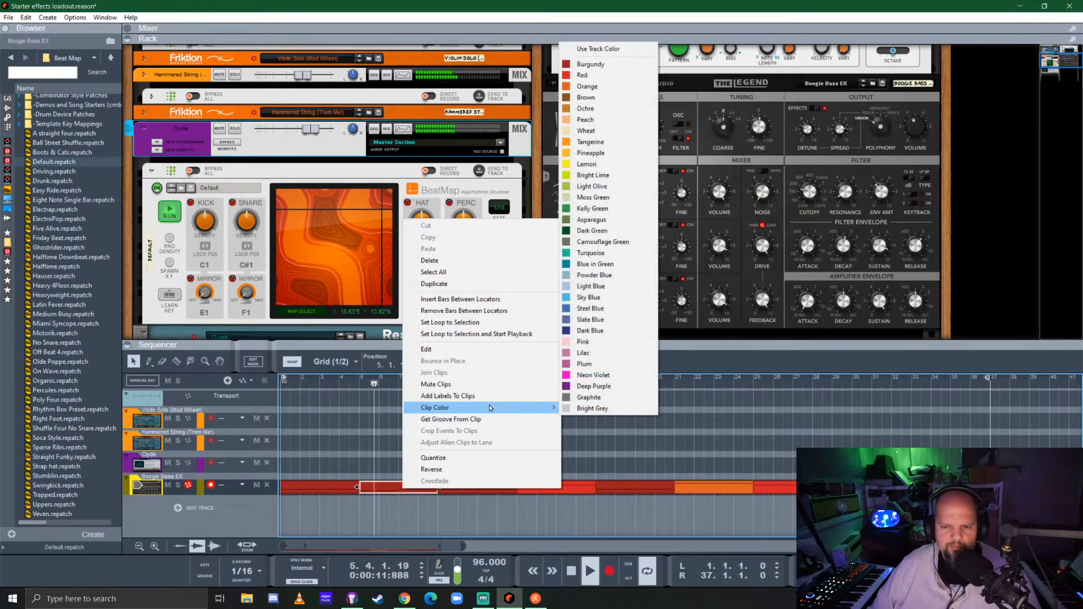
{"action": "left_click", "coordinate": [607, 98]}
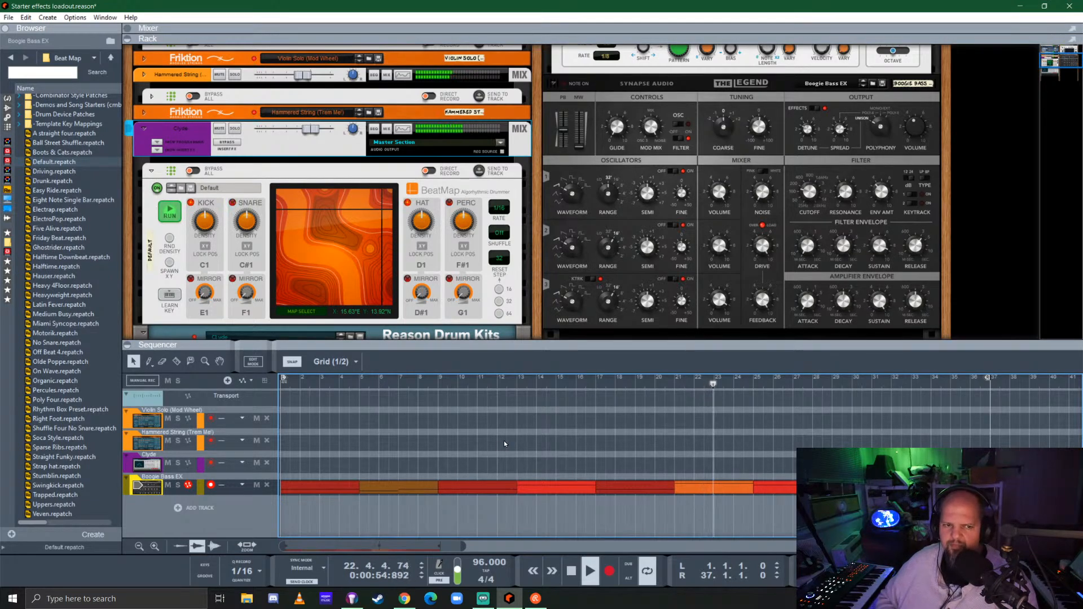
Adjust BeatMap's snare density to about 38% while the arrangement plays
{"action": "left_click", "coordinate": [226, 209]}
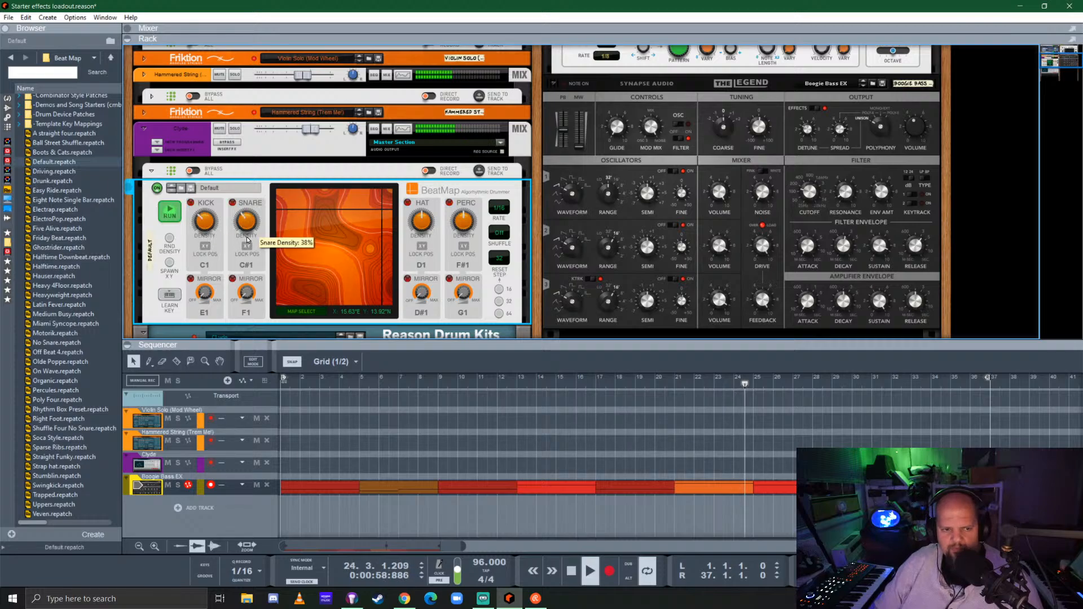
{"action": "left_click_drag", "start_coordinate": [247, 239], "coordinate": [254, 246]}
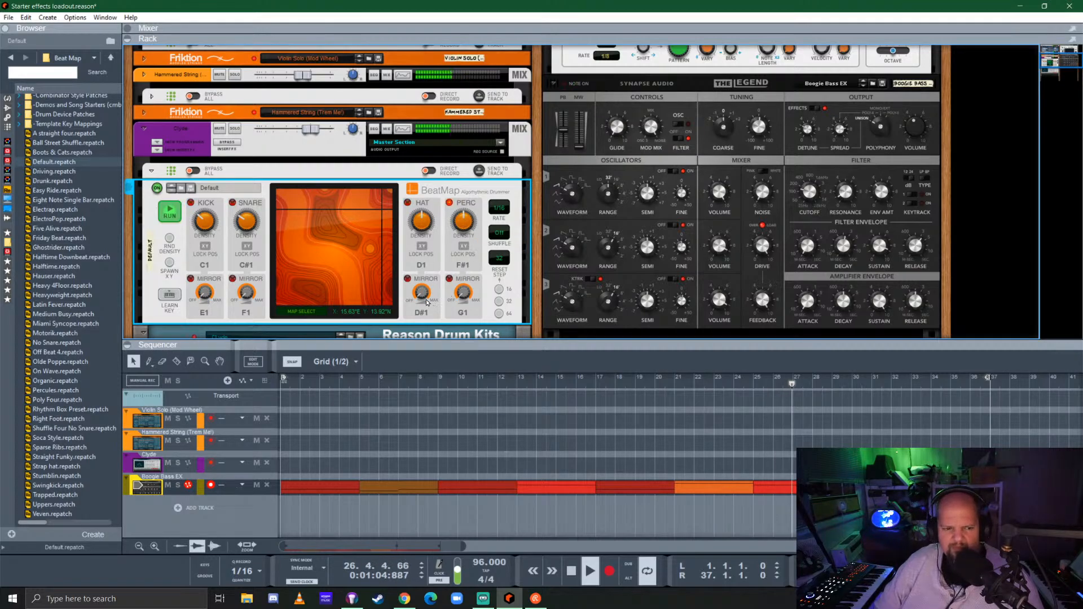
{"action": "scroll", "coordinate": [446, 310], "scroll_direction": "down", "scroll_amount": 3}
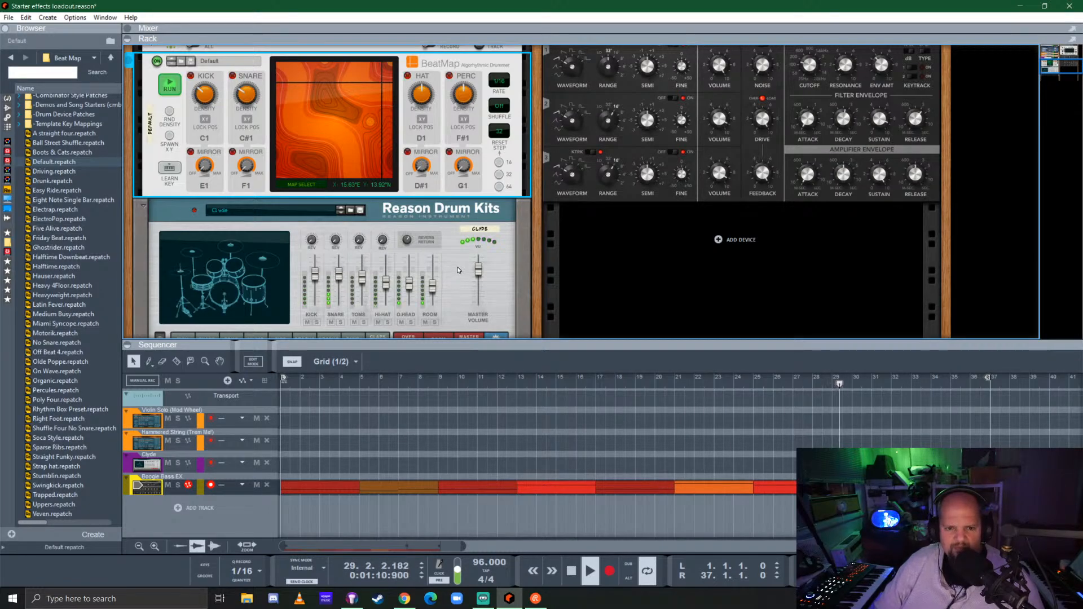
{"action": "scroll", "coordinate": [458, 270], "scroll_direction": "up", "scroll_amount": 3}
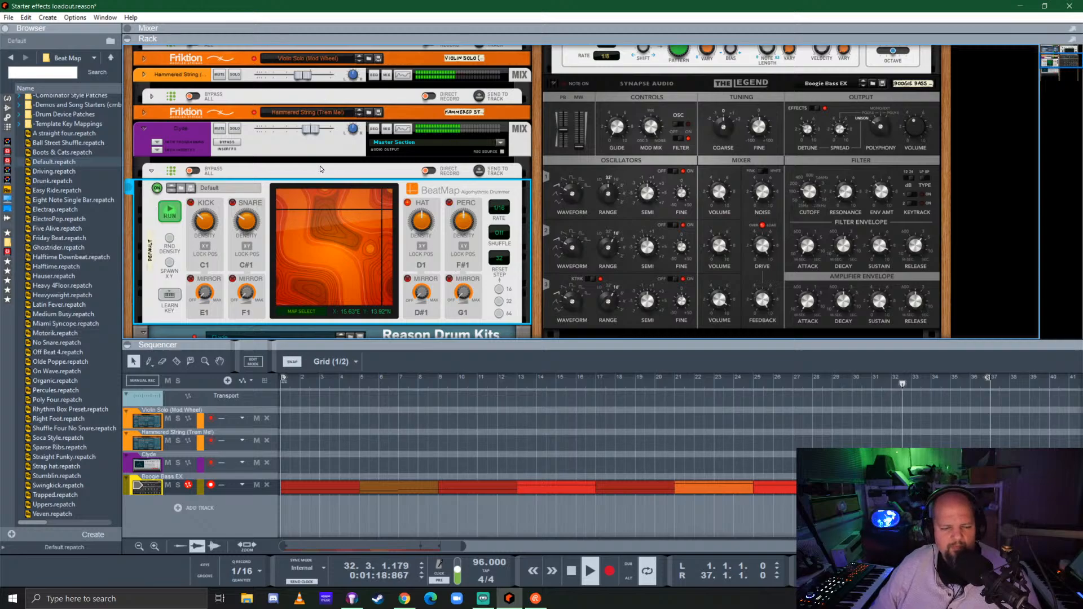
Solo the Clyde channel to check the drums, stop playback, and switch the channel from solo to mute
{"action": "scroll", "coordinate": [320, 168], "scroll_direction": "down", "scroll_amount": 5}
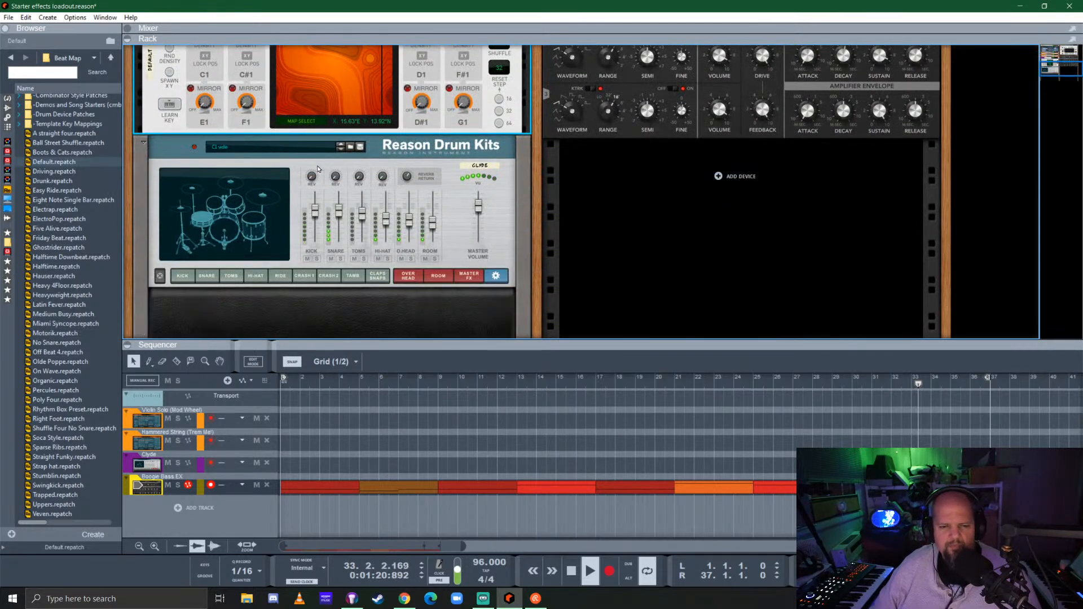
{"action": "scroll", "coordinate": [382, 207], "scroll_direction": "up", "scroll_amount": 3}
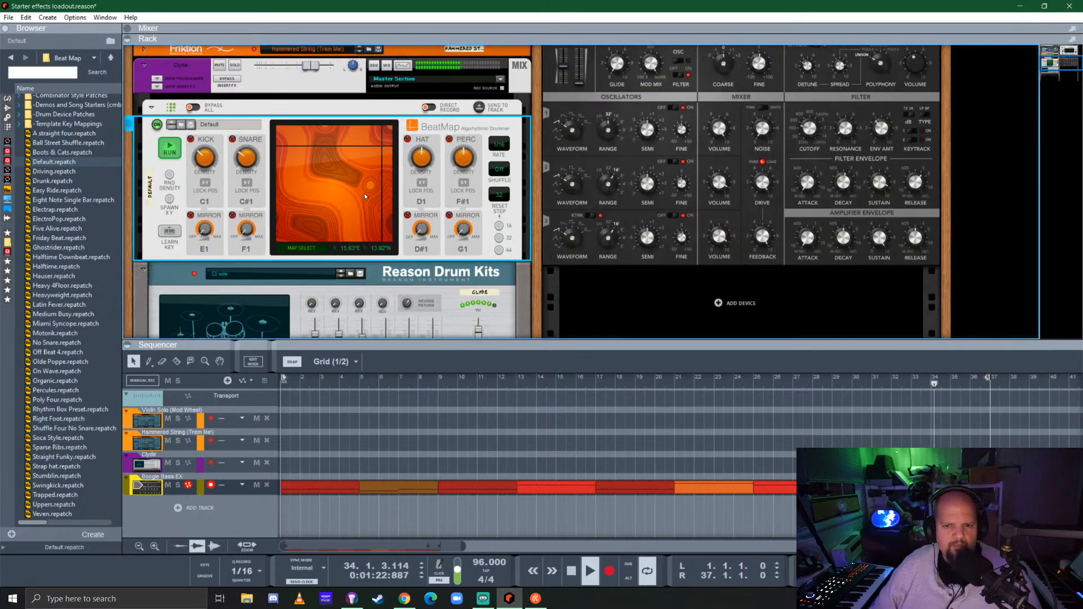
{"action": "left_click", "coordinate": [235, 66]}
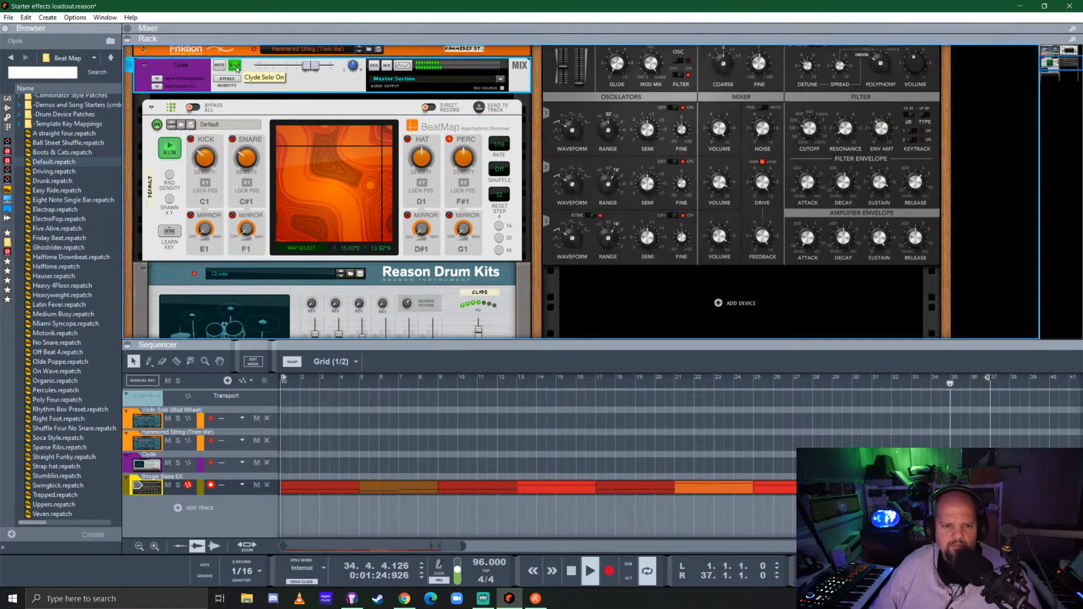
{"action": "scroll", "coordinate": [396, 170], "scroll_direction": "down", "scroll_amount": 2}
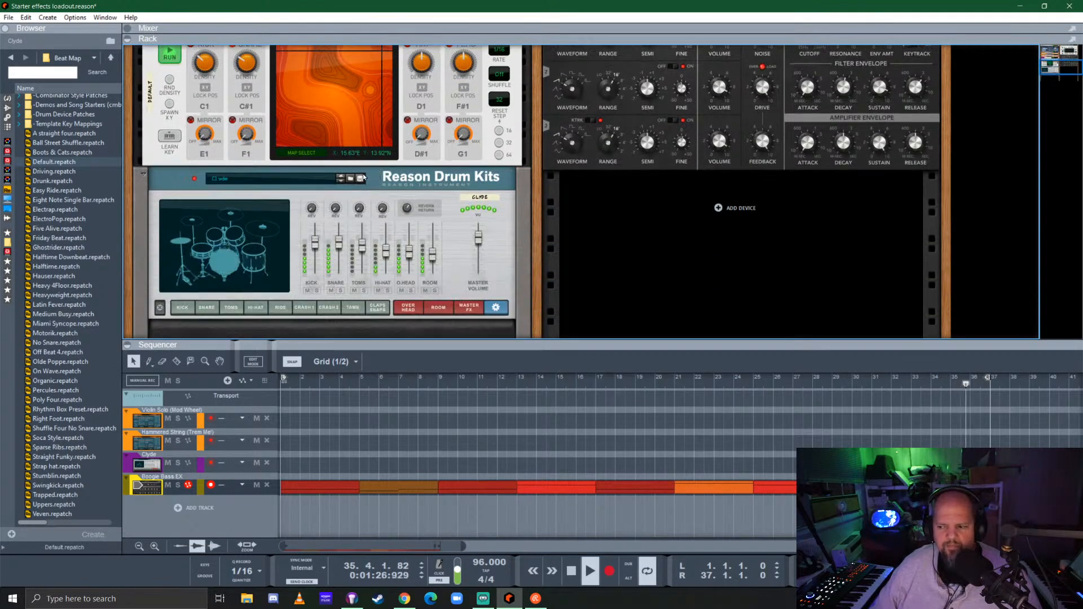
{"action": "scroll", "coordinate": [287, 171], "scroll_direction": "up", "scroll_amount": 4}
{"action": "key", "text": "space"}
{"action": "left_click", "coordinate": [235, 130]}
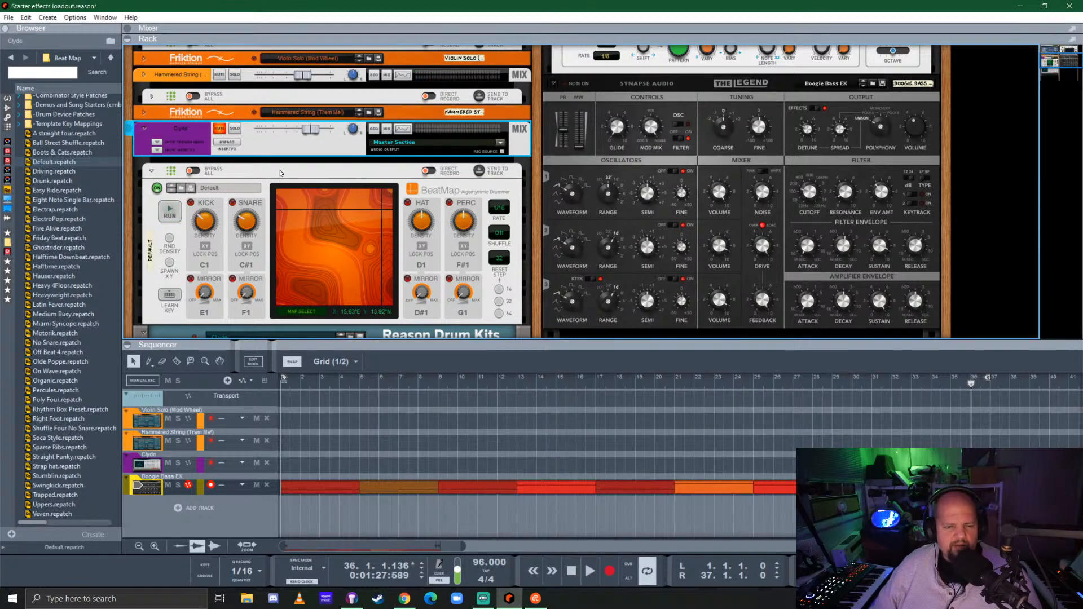
Fold the Reason Drum Kits device and the BeatMap player in the rack
{"action": "scroll", "coordinate": [281, 172], "scroll_direction": "down", "scroll_amount": 5}
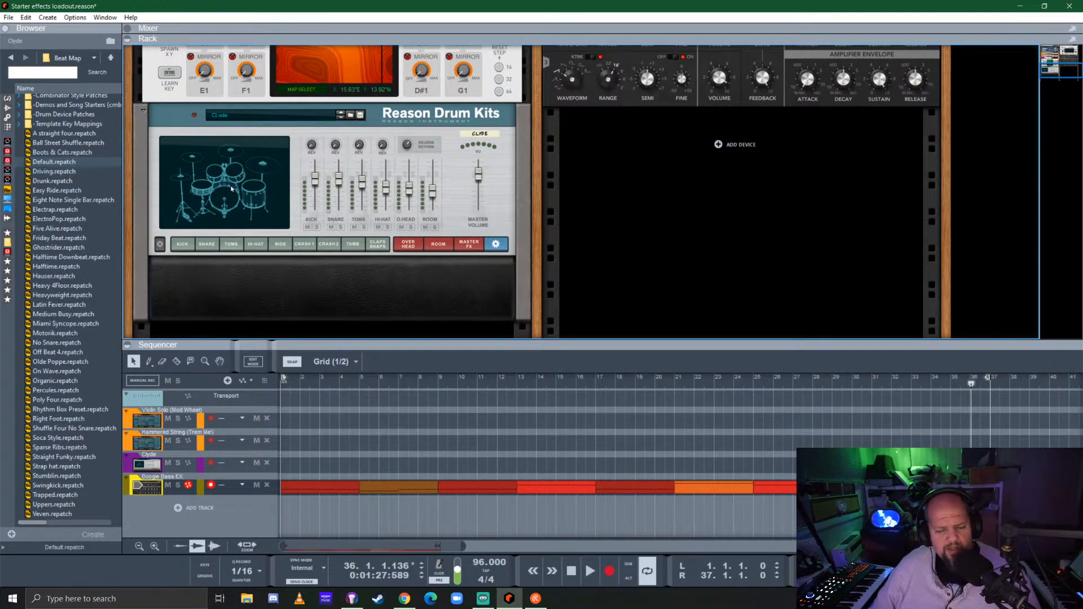
{"action": "left_click", "coordinate": [145, 113]}
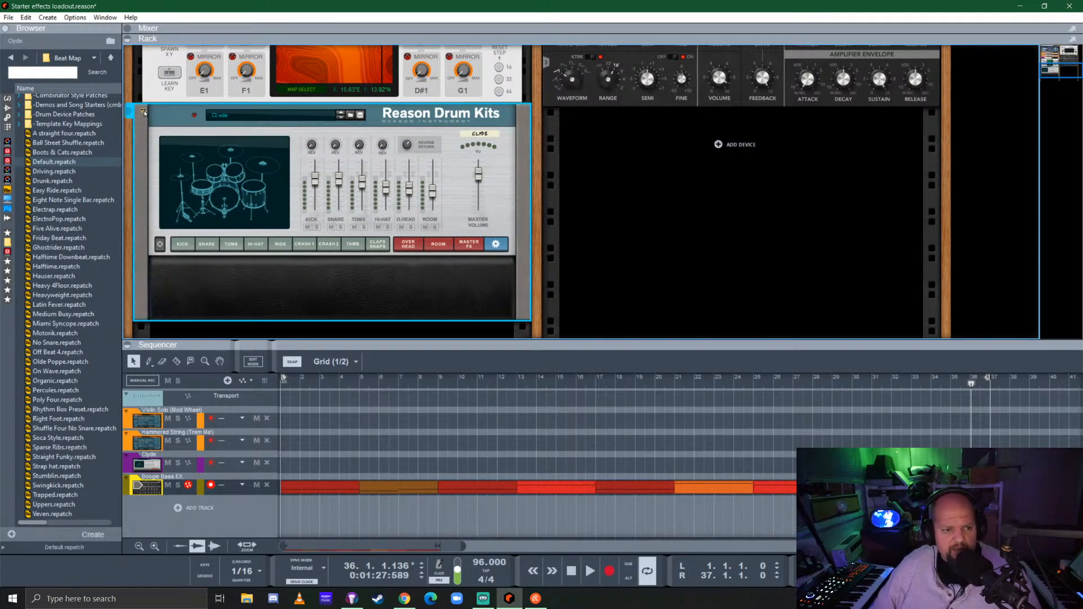
{"action": "left_click", "coordinate": [144, 227]}
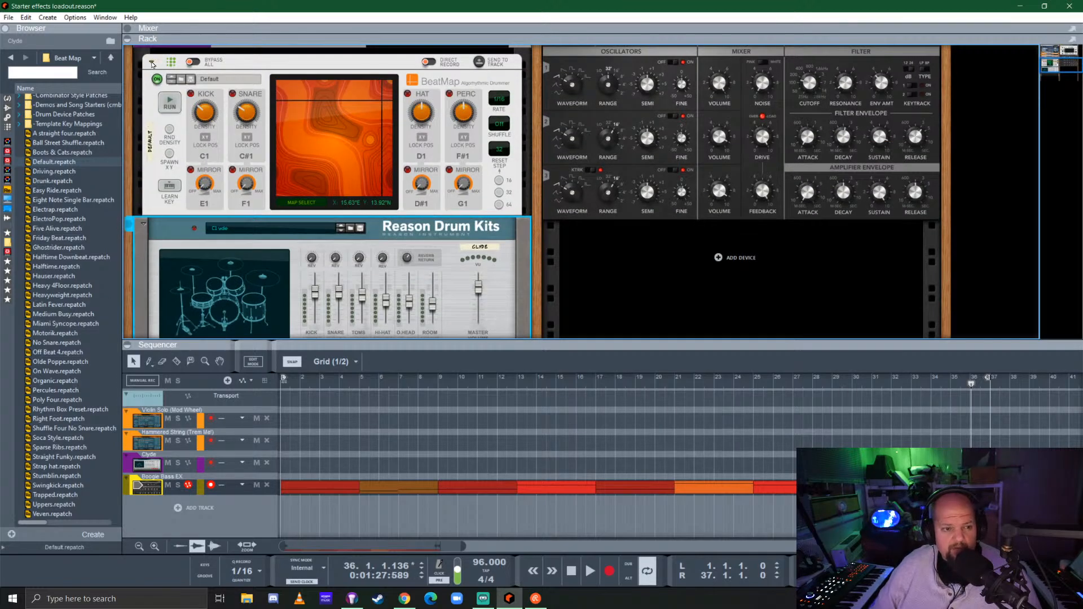
{"action": "left_click", "coordinate": [151, 63]}
{"action": "left_click", "coordinate": [143, 79]}
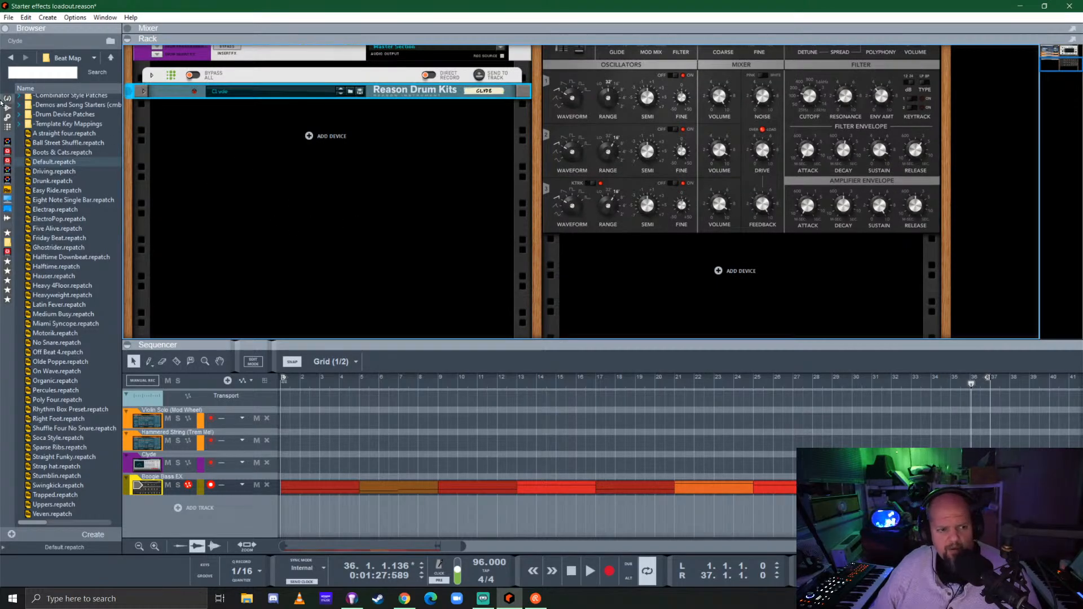
Add a BOOM 808 Percussion Synth below Reason Drum Kits in the rack and load its IK Classic Hip-Hop patch
{"action": "left_click", "coordinate": [7, 99]}
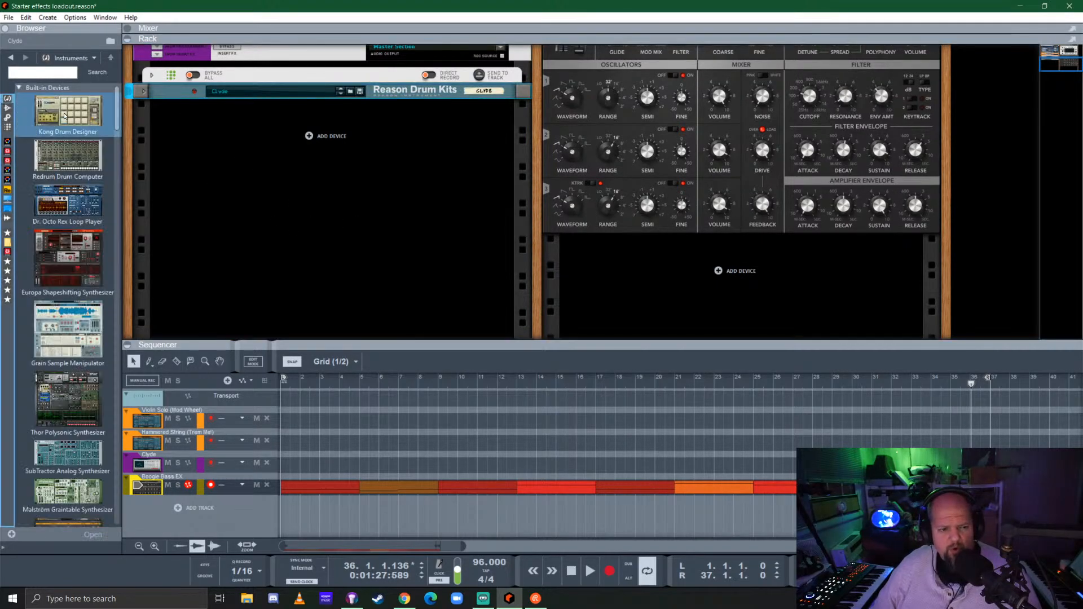
{"action": "scroll", "coordinate": [64, 116], "scroll_direction": "down", "scroll_amount": 4}
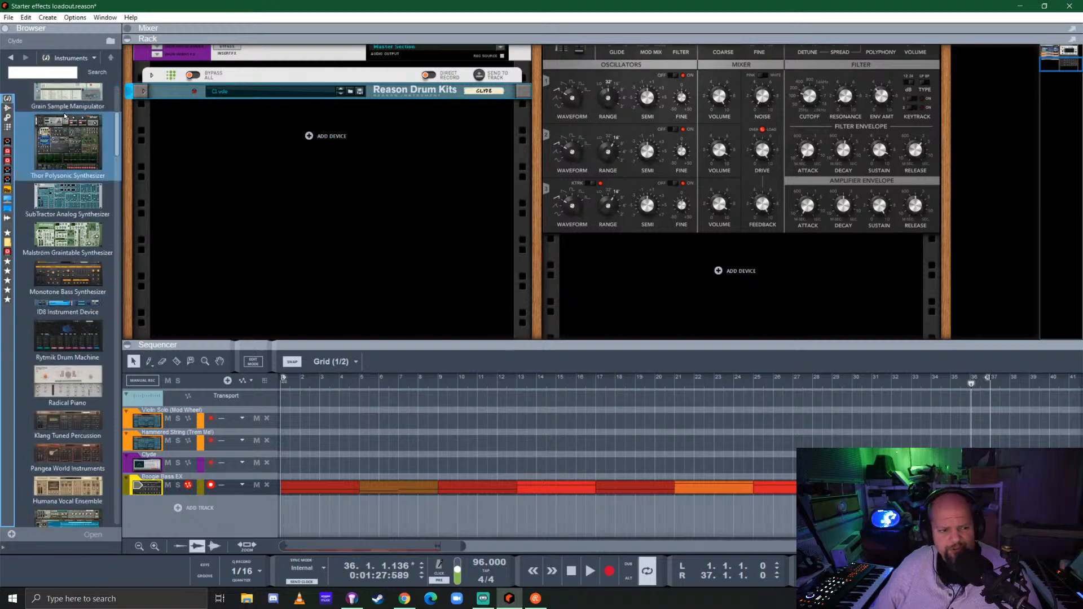
{"action": "scroll", "coordinate": [64, 116], "scroll_direction": "down", "scroll_amount": 5}
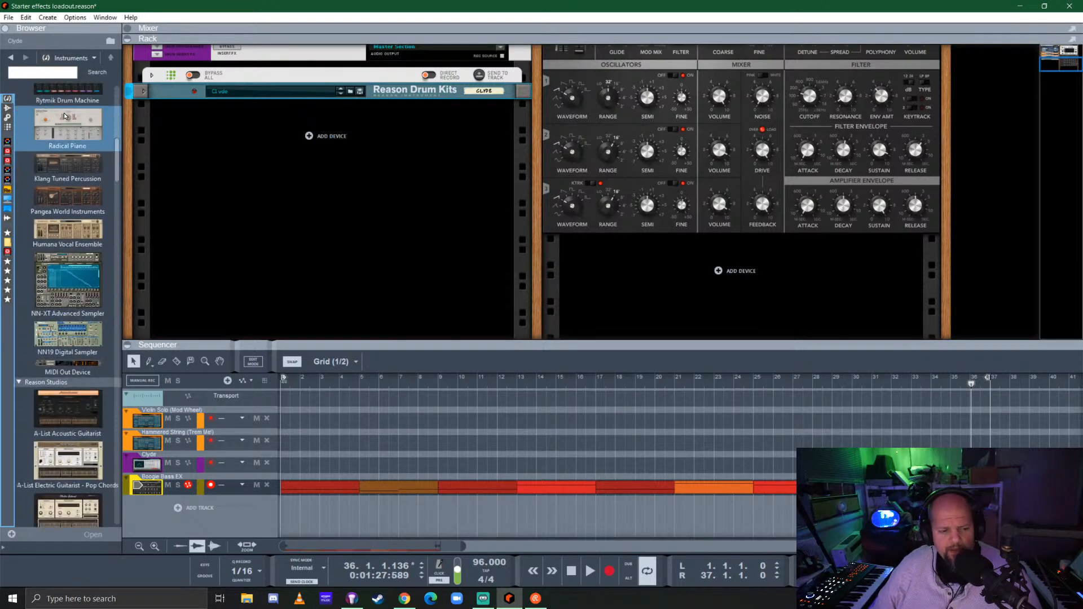
{"action": "scroll", "coordinate": [65, 116], "scroll_direction": "down", "scroll_amount": 12}
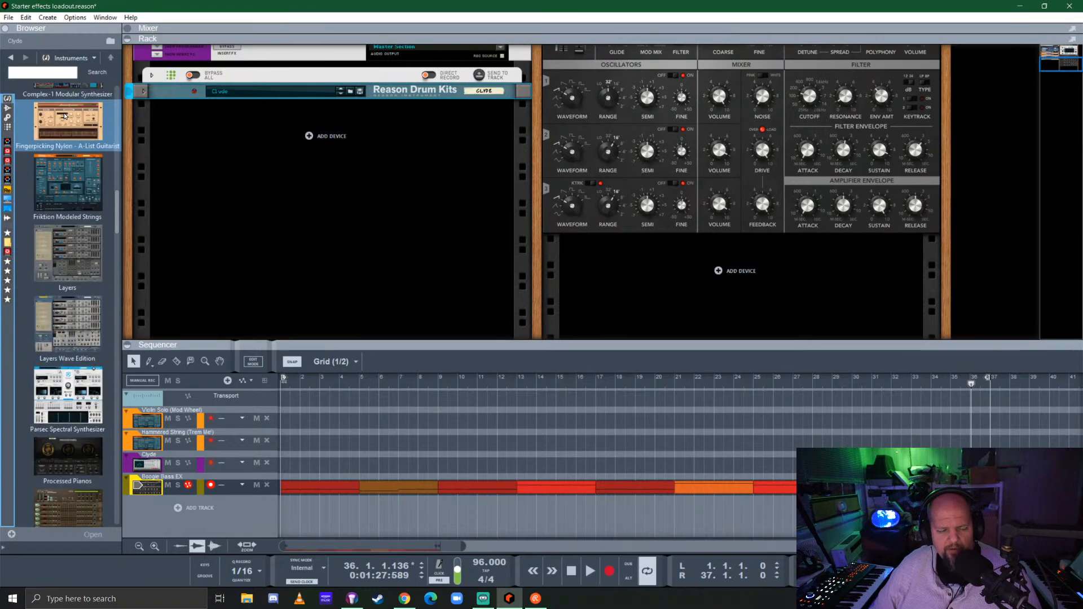
{"action": "scroll", "coordinate": [64, 117], "scroll_direction": "down", "scroll_amount": 12}
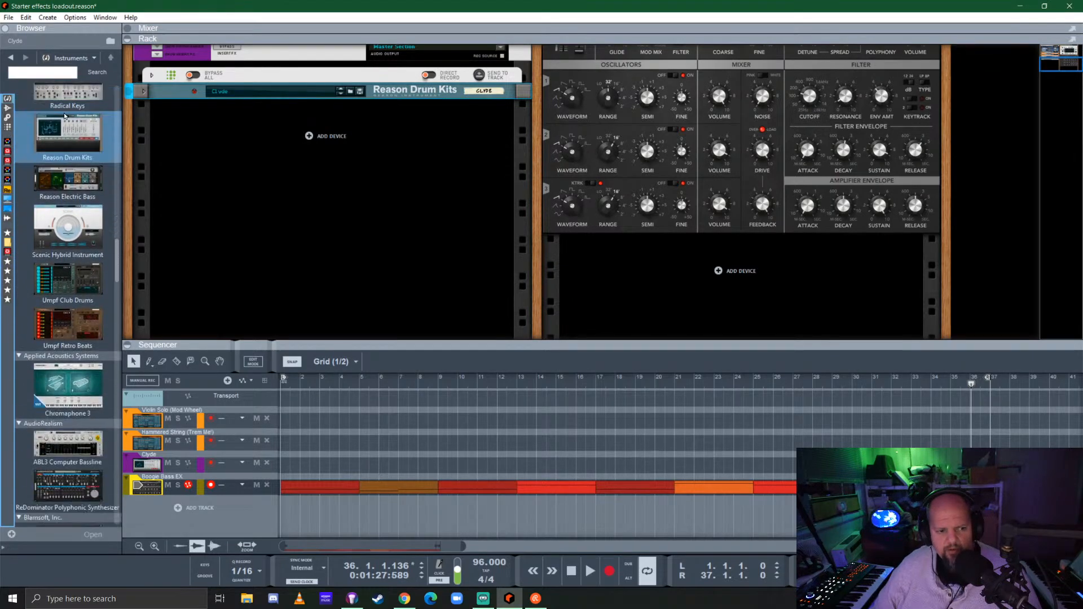
{"action": "scroll", "coordinate": [65, 116], "scroll_direction": "down", "scroll_amount": 12}
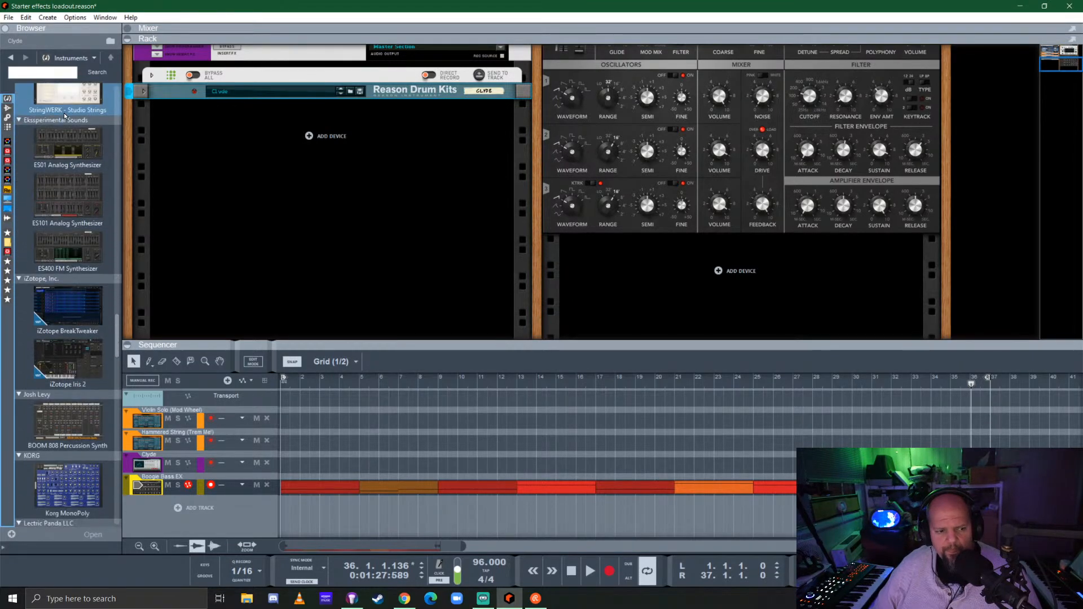
{"action": "left_click_drag", "start_coordinate": [44, 213], "coordinate": [213, 212]}
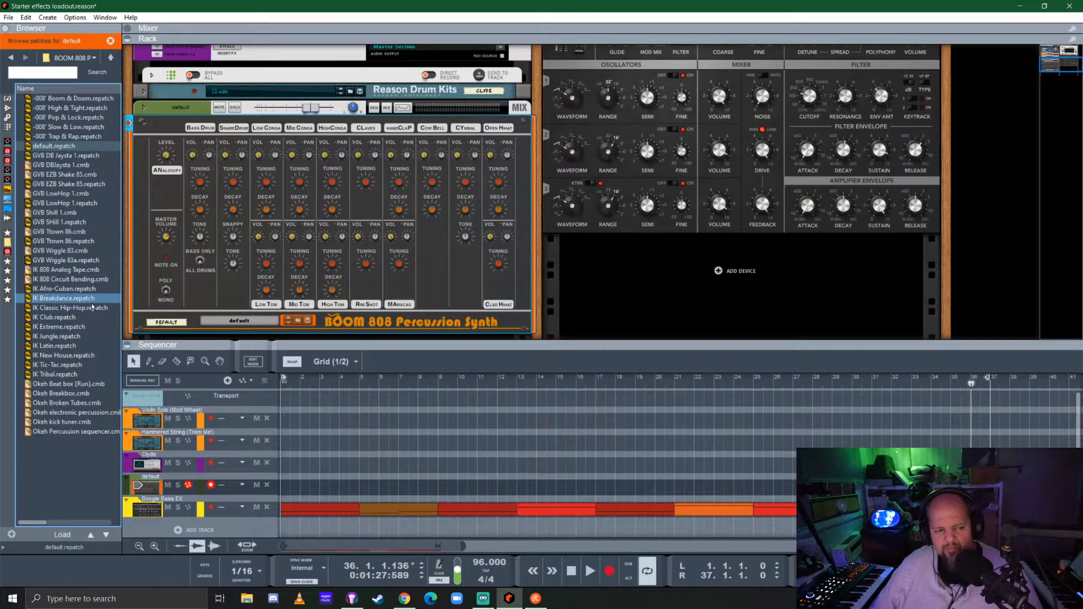
{"action": "left_click_drag", "start_coordinate": [70, 308], "coordinate": [307, 199]}
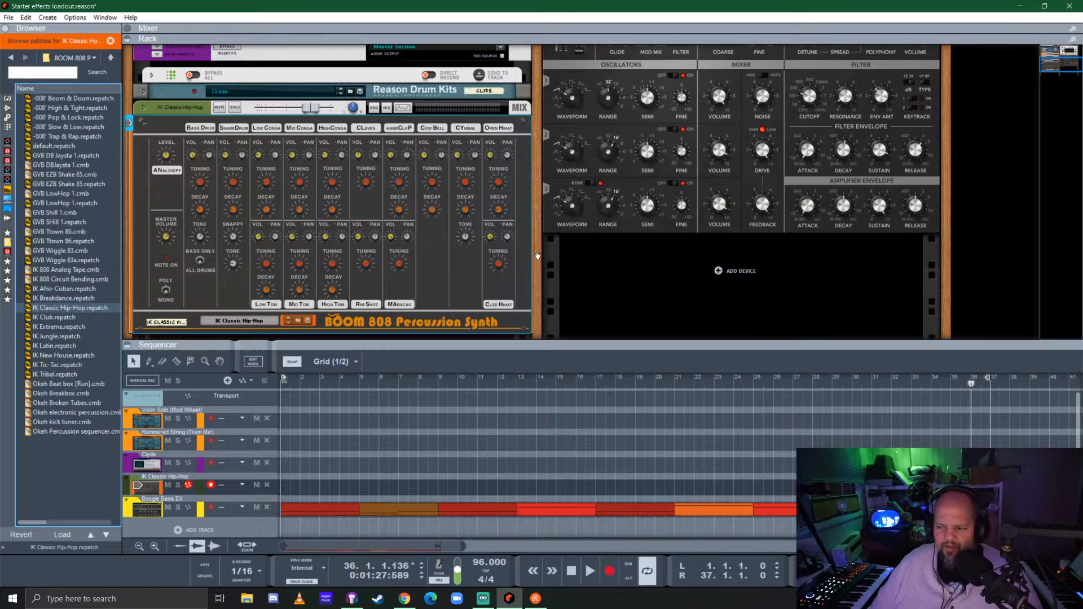
{"action": "left_click_drag", "start_coordinate": [540, 283], "coordinate": [545, 268]}
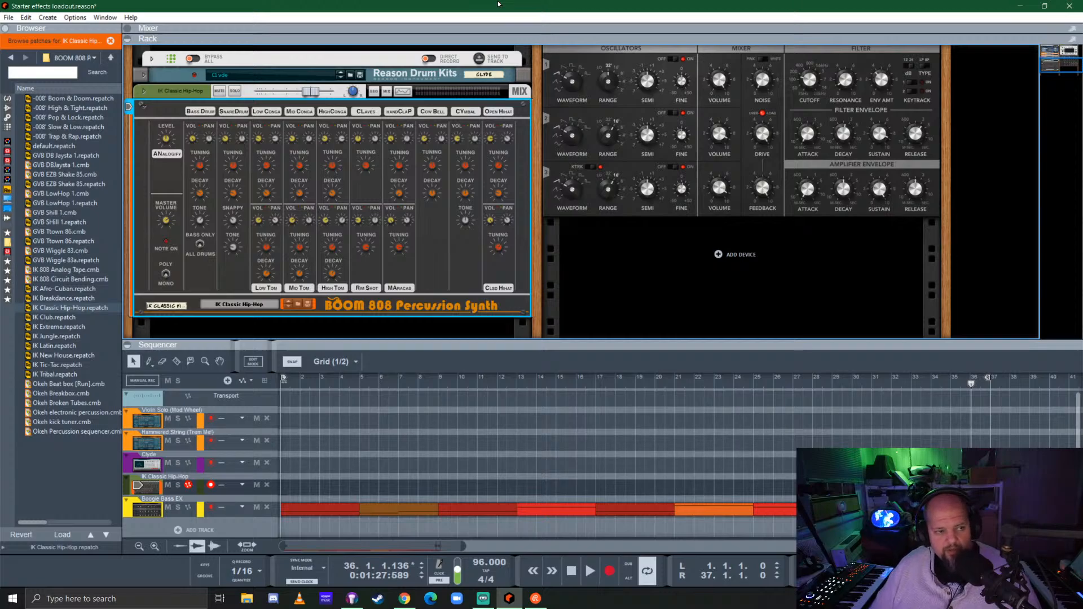
Save the song as "livestream 1-25-21 generative fonk" in the Reason songs folder
{"action": "key", "text": "ctrl+s"}
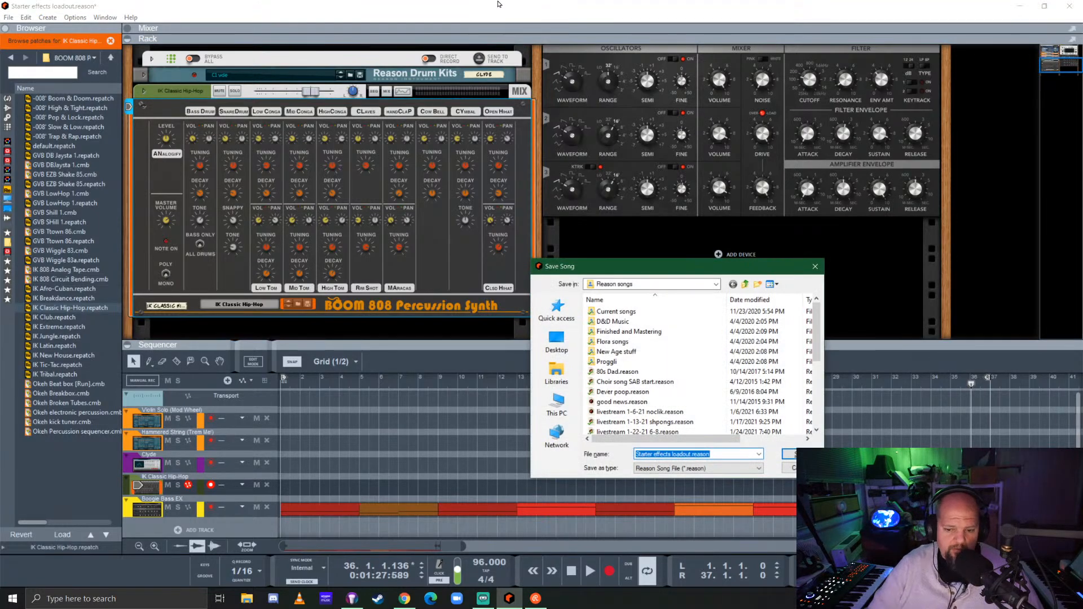
{"action": "type", "text": "livestream"}
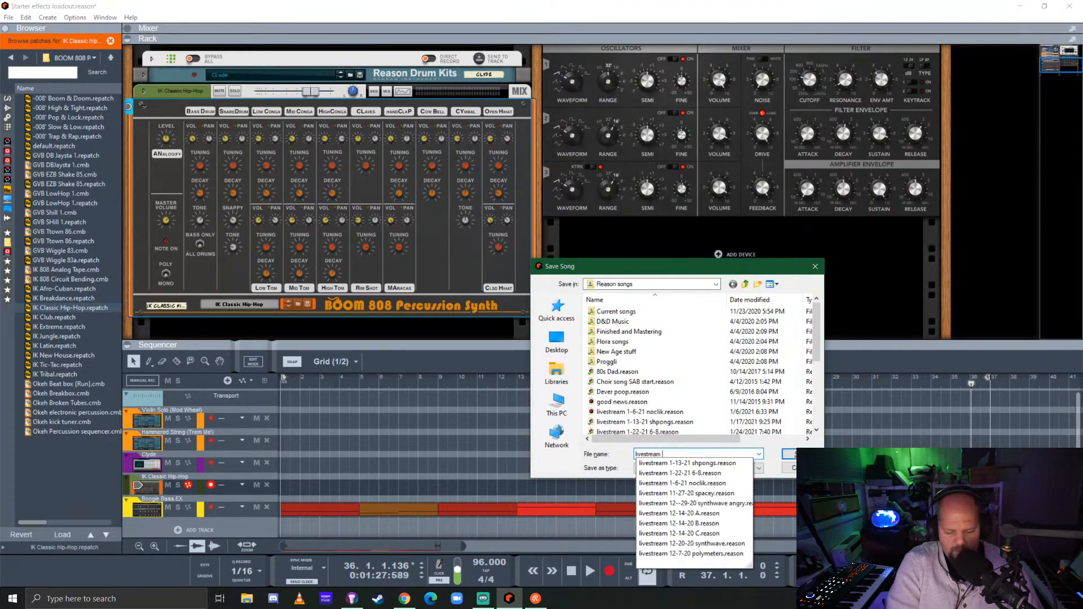
{"action": "type", "text": " 1-25-21 generative fonk"}
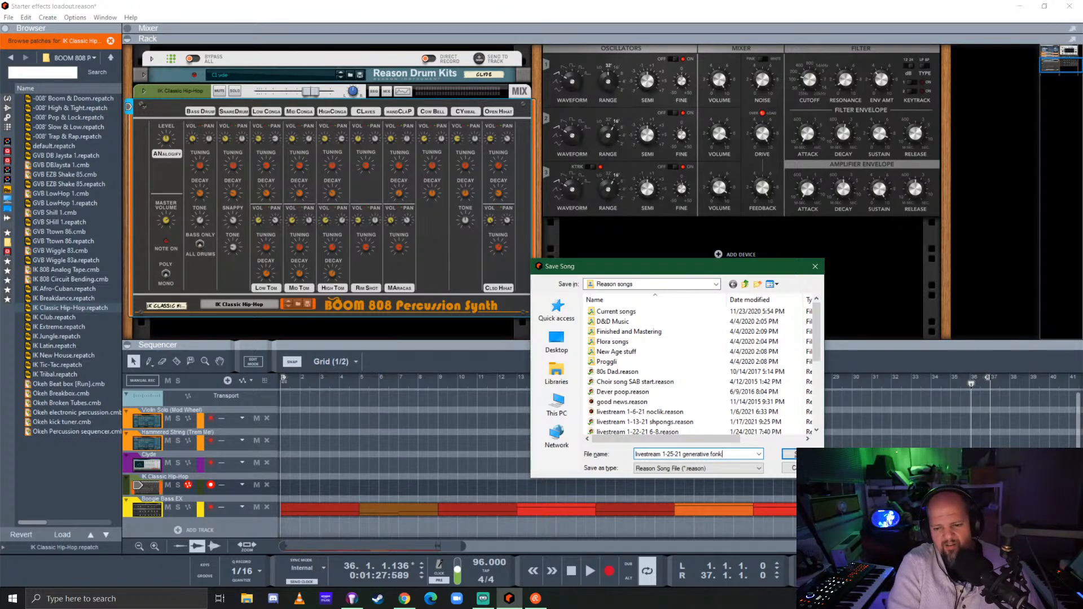
{"action": "key", "text": "Return"}
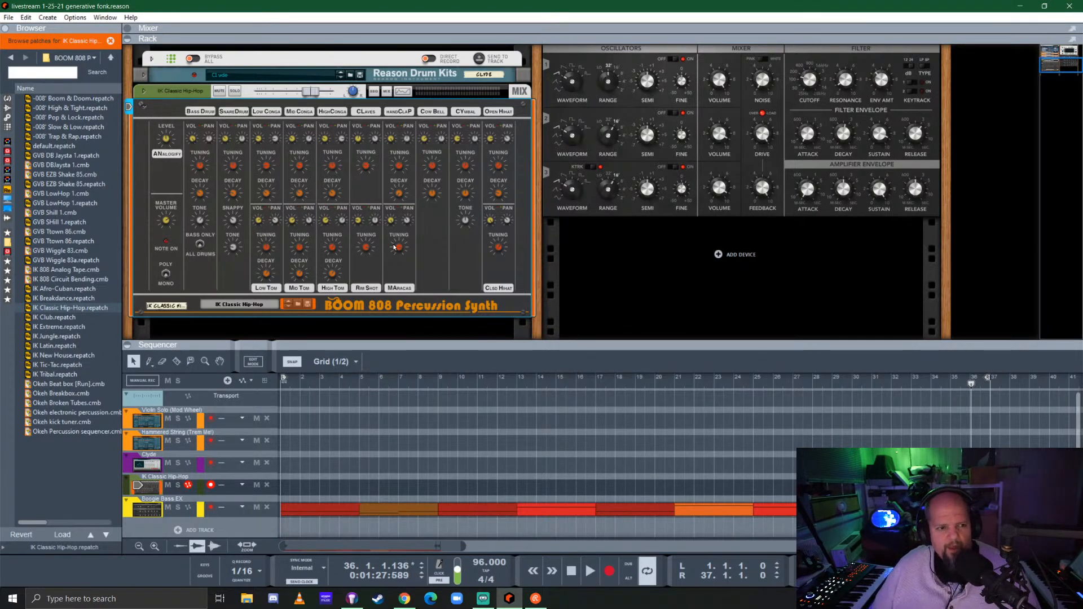
Add a Beat Map player to the BOOM 808 Percussion Synth
{"action": "left_click", "coordinate": [8, 118]}
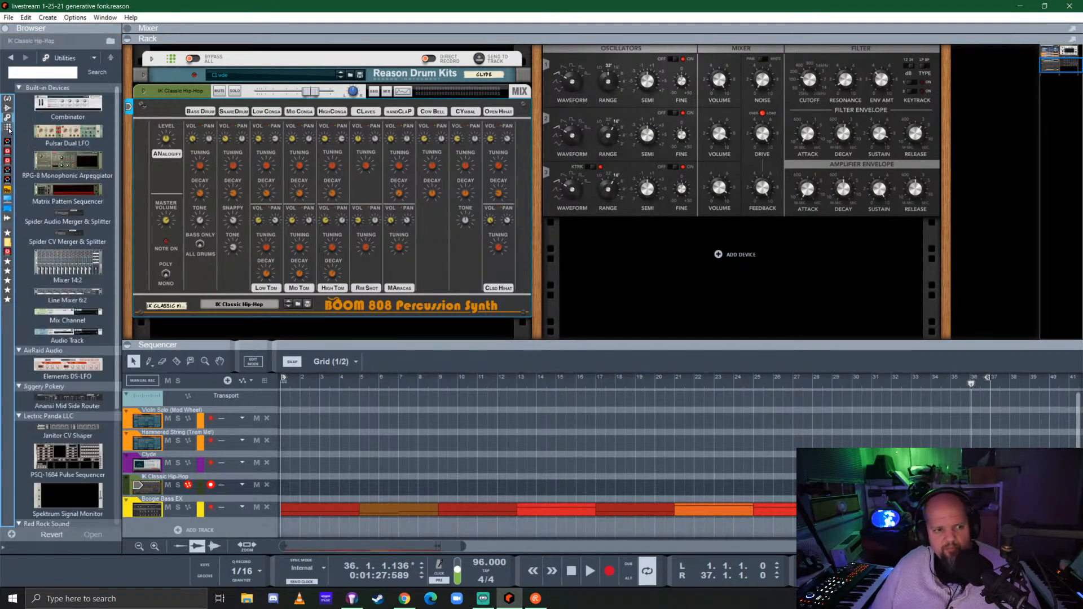
{"action": "left_click", "coordinate": [9, 129]}
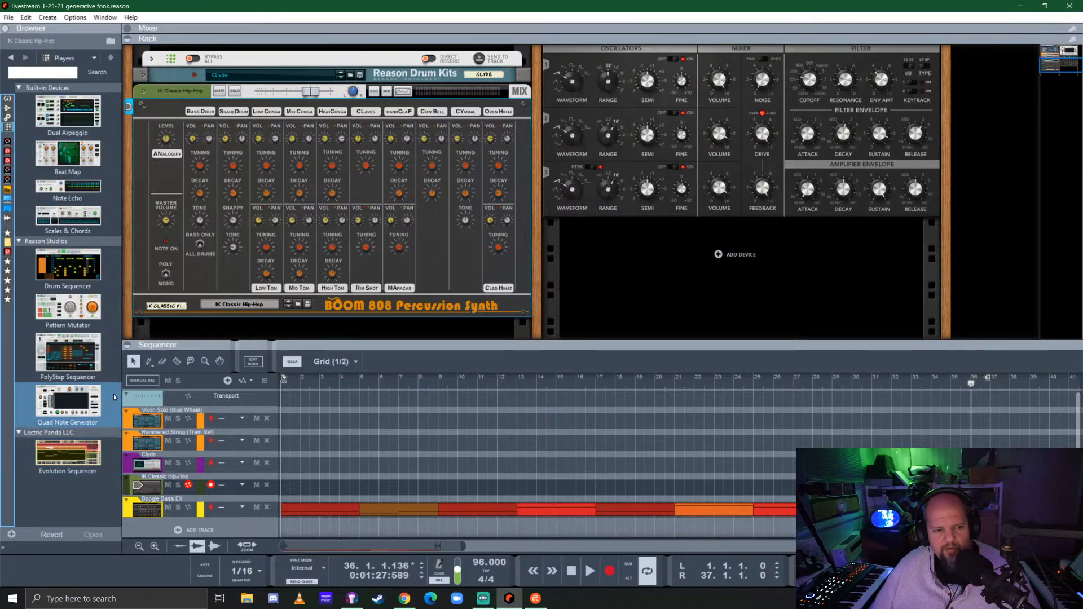
{"action": "left_click_drag", "start_coordinate": [68, 154], "coordinate": [299, 131]}
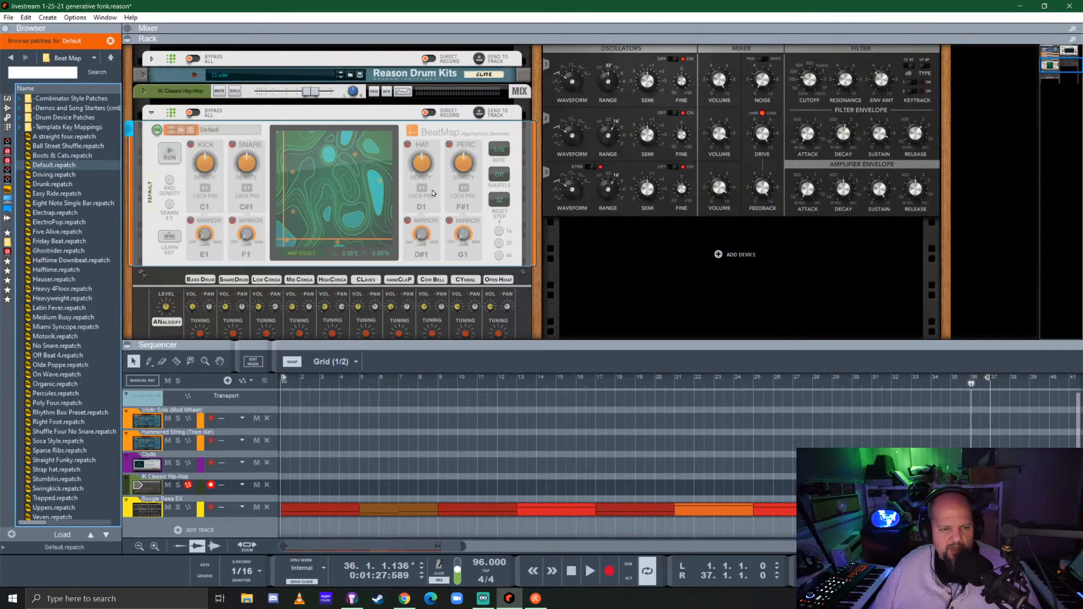
{"action": "scroll", "coordinate": [292, 181], "scroll_direction": "down", "scroll_amount": 2}
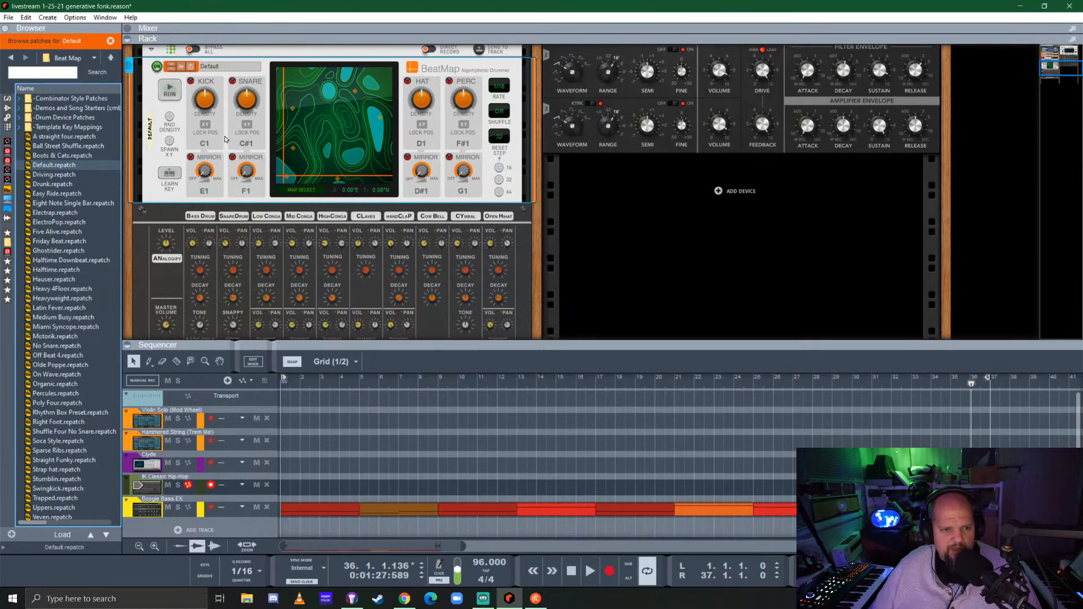
Use BeatMap's key learn to assign the hat to D#2, the percussion to C2 and the hat mirror to G#1
{"action": "left_click", "coordinate": [206, 148]}
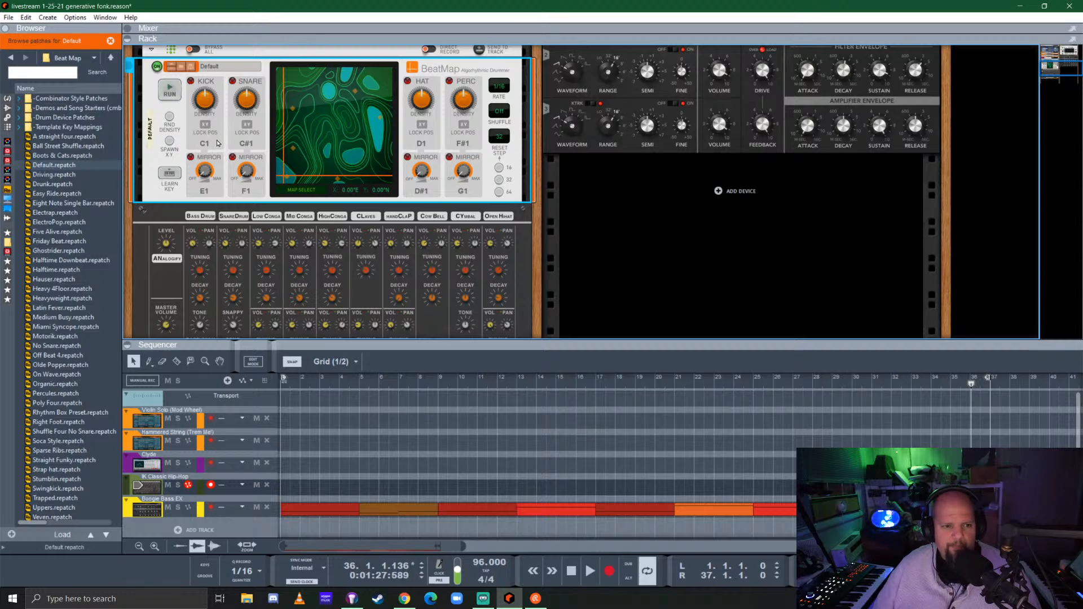
{"action": "left_click", "coordinate": [170, 173]}
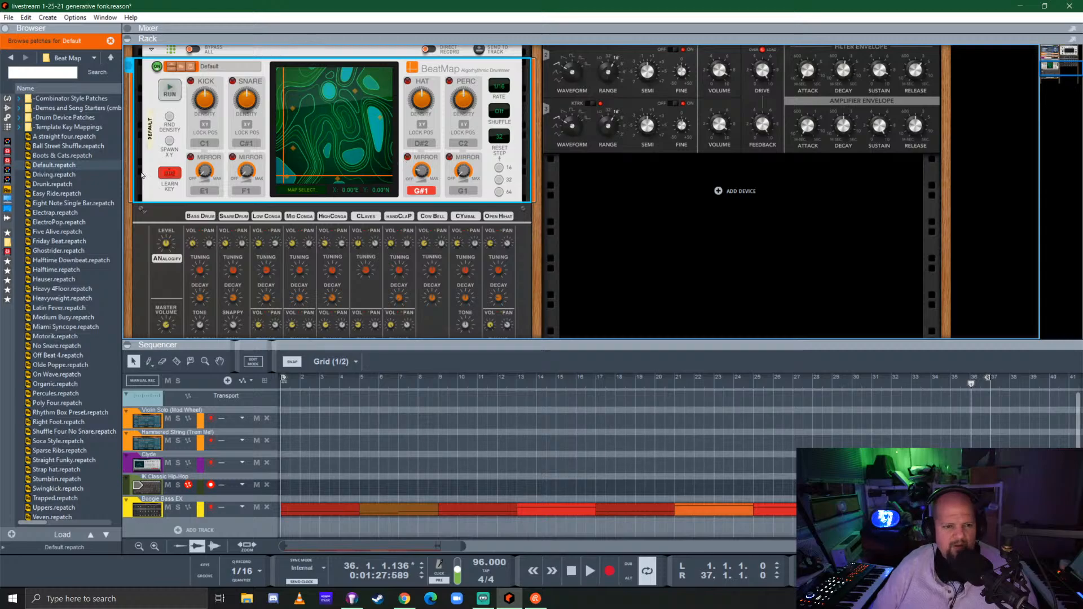
{"action": "left_click", "coordinate": [170, 175]}
Preview the Uncharted beat map, choose Arctic for the new BeatMap, and return to the map display
{"action": "left_click", "coordinate": [298, 190]}
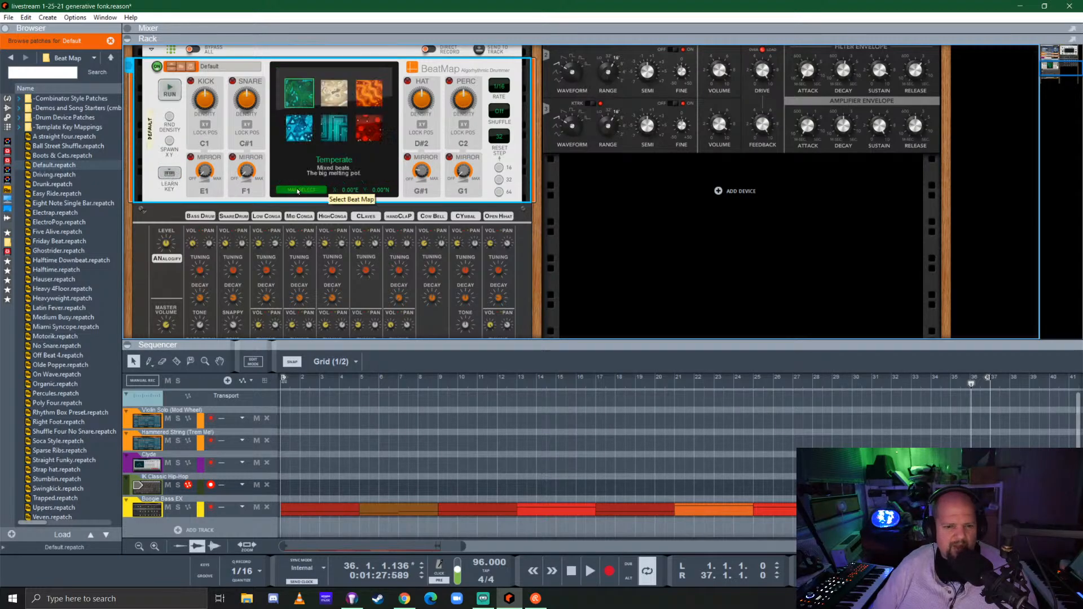
{"action": "left_click", "coordinate": [300, 128]}
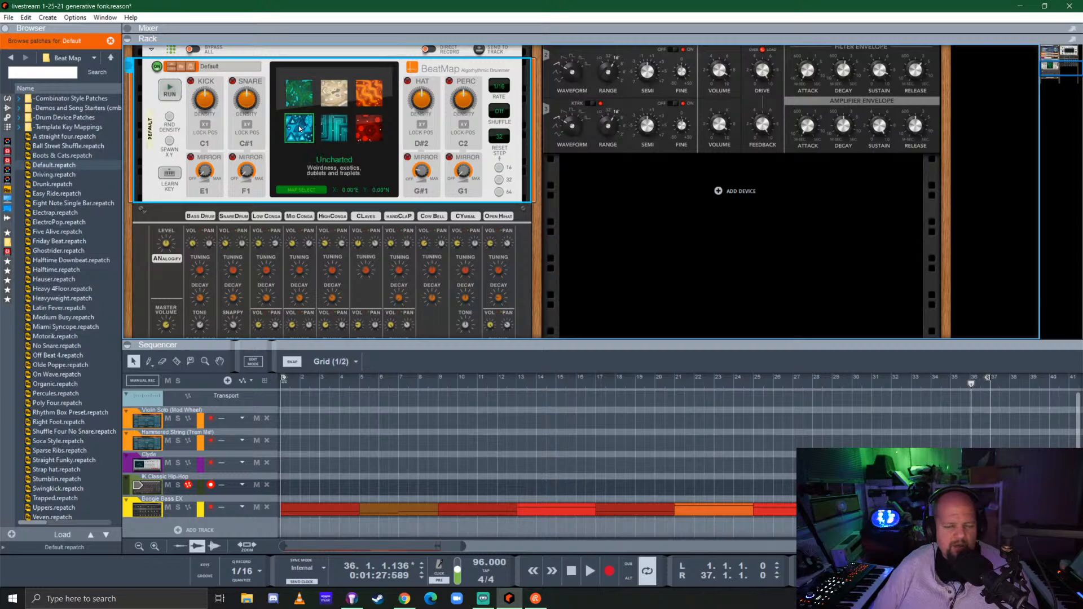
{"action": "left_click", "coordinate": [338, 131]}
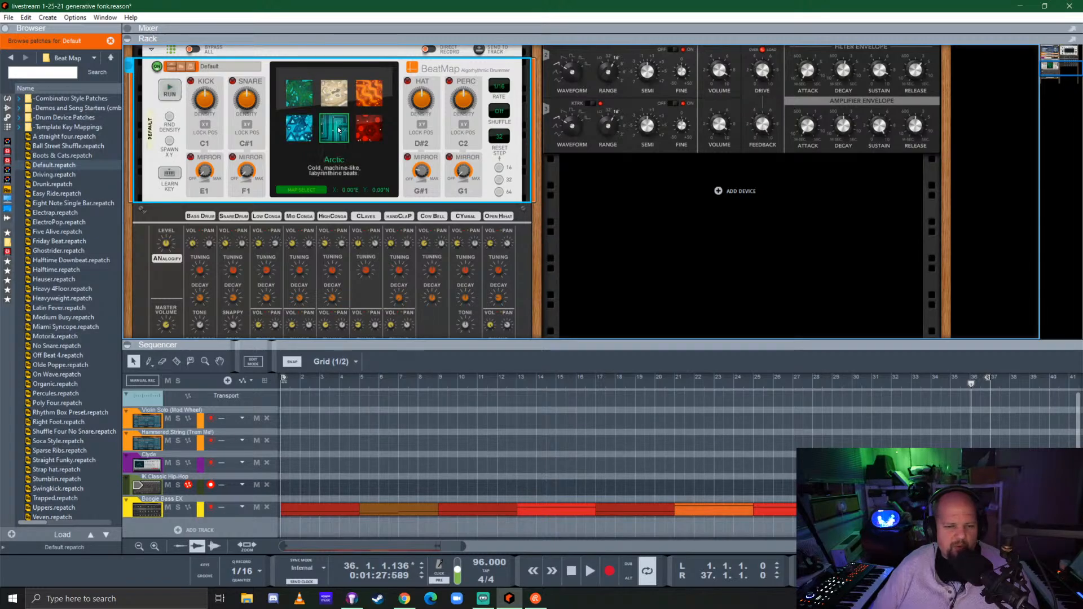
{"action": "left_click", "coordinate": [304, 190]}
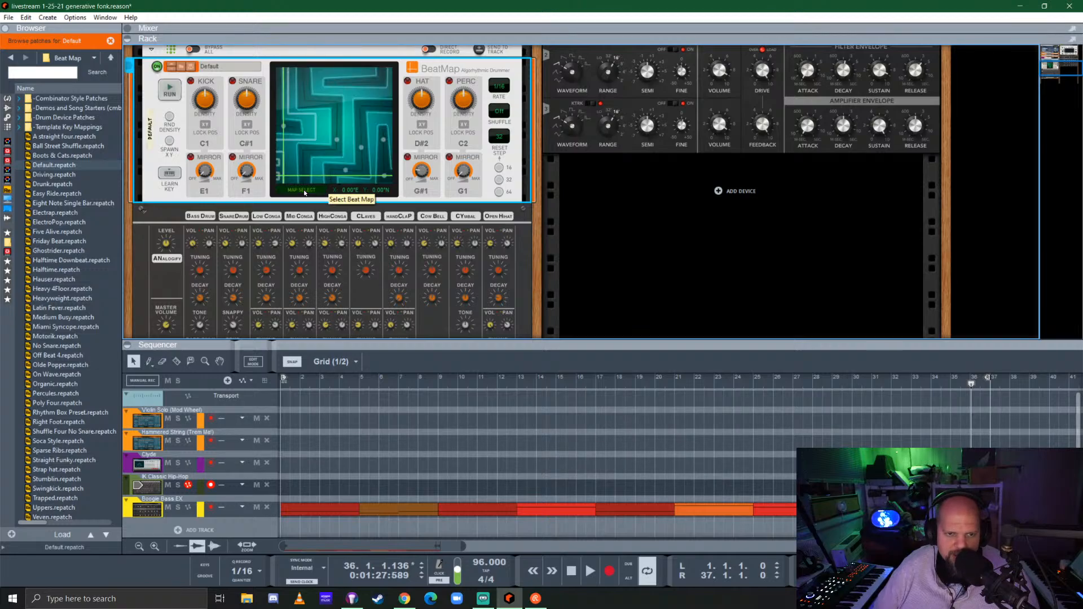
Start playback and solo the IK Classic Hip-Hop channel to hear the new BeatMap drums
{"action": "scroll", "coordinate": [228, 127], "scroll_direction": "up", "scroll_amount": 1}
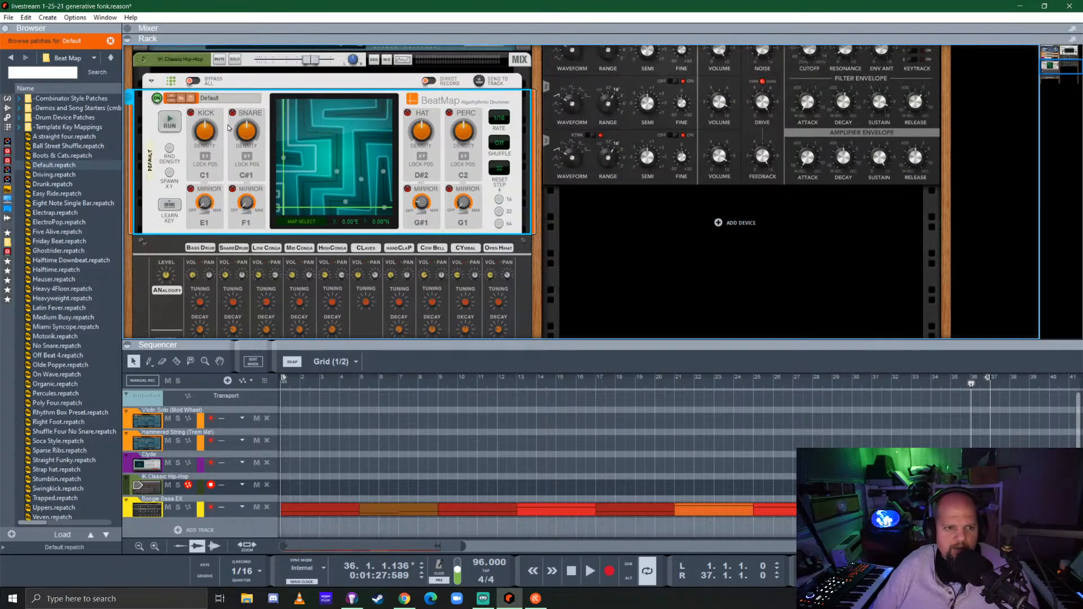
{"action": "key", "text": "space"}
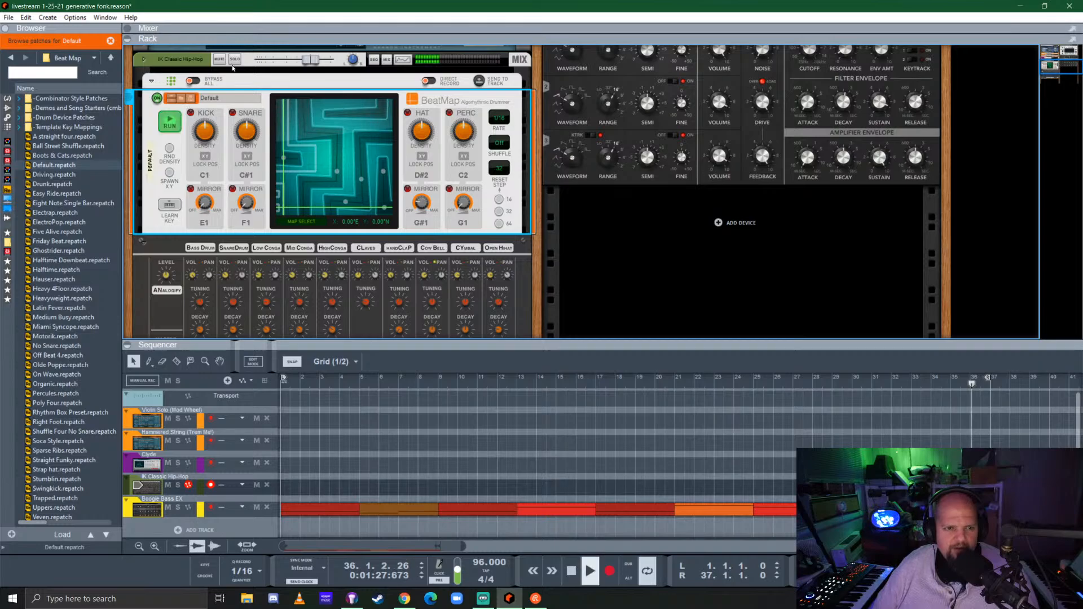
{"action": "left_click", "coordinate": [235, 59]}
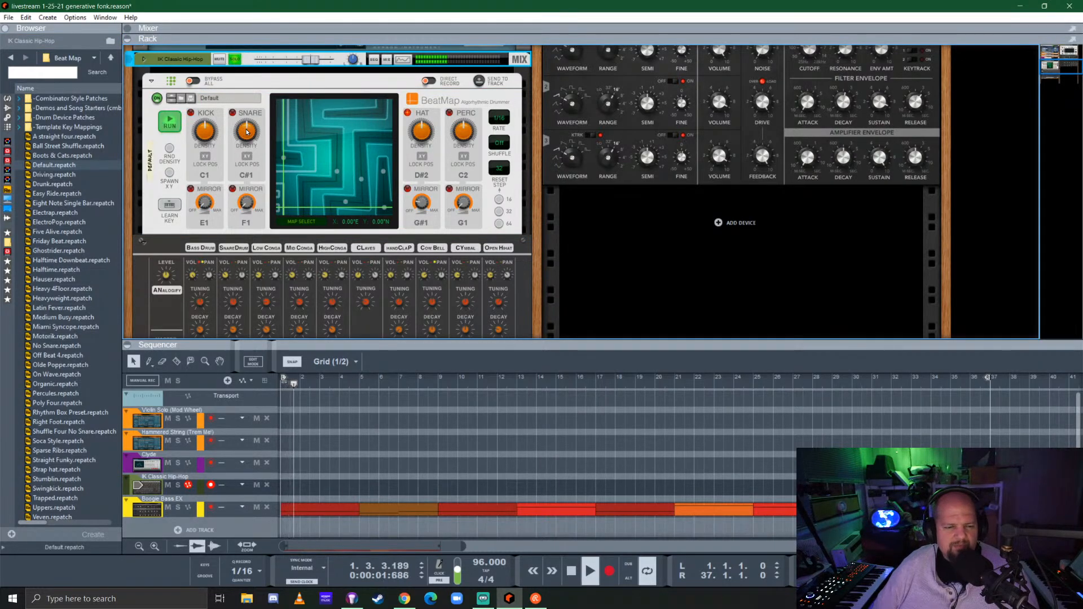
{"action": "mouse_move", "coordinate": [247, 132]}
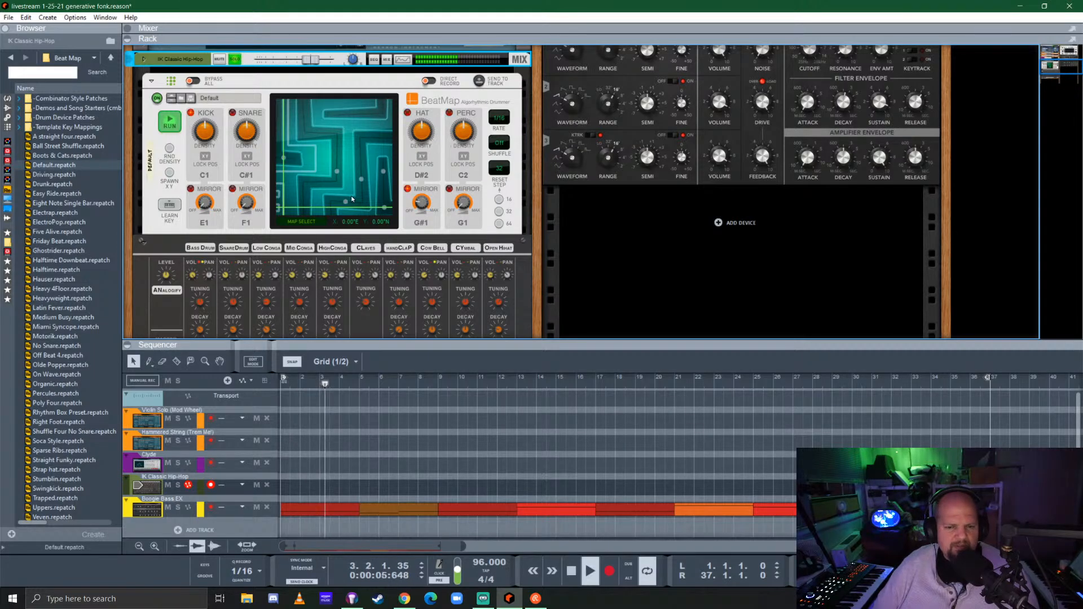
Examine the BOOM 808's bass and snare drum controls and its rear connections while the soloed drums play
{"action": "scroll", "coordinate": [176, 238], "scroll_direction": "down", "scroll_amount": 2}
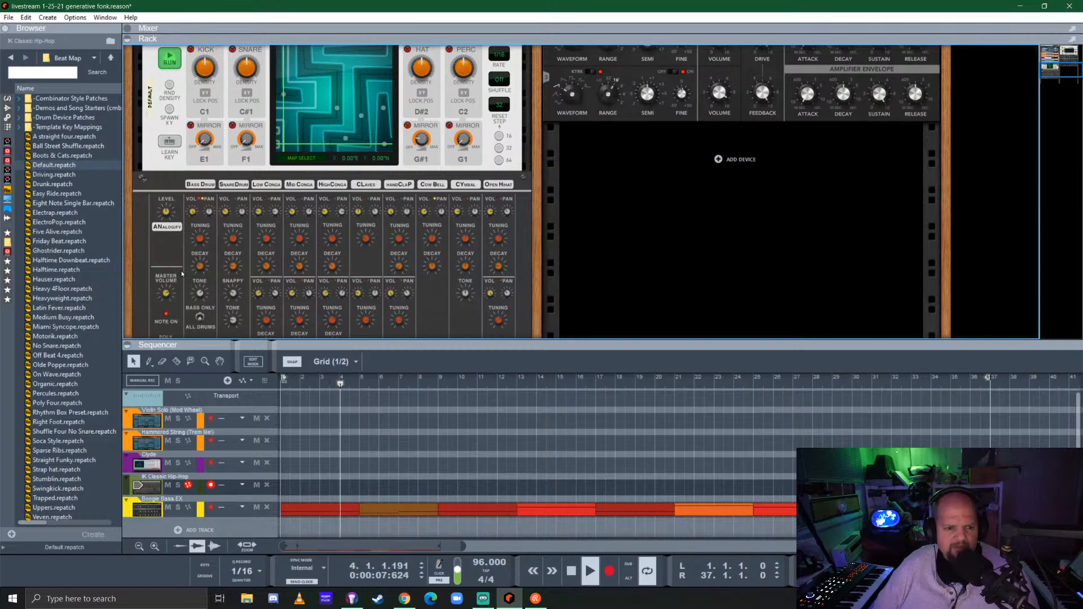
{"action": "scroll", "coordinate": [177, 237], "scroll_direction": "down", "scroll_amount": 2}
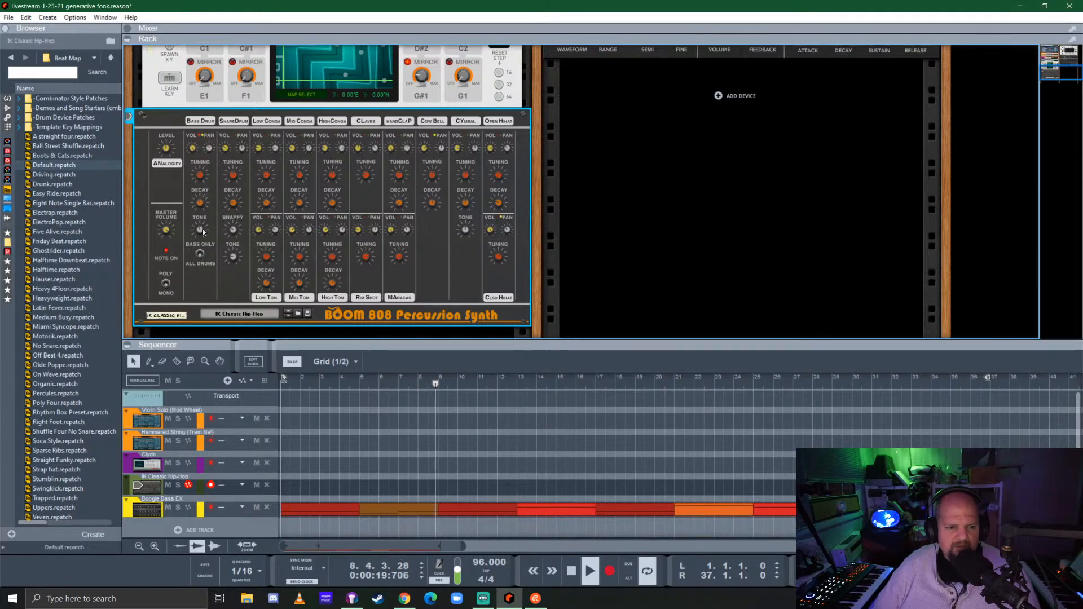
{"action": "mouse_move", "coordinate": [203, 231]}
{"action": "scroll", "coordinate": [206, 236], "scroll_direction": "up", "scroll_amount": 7}
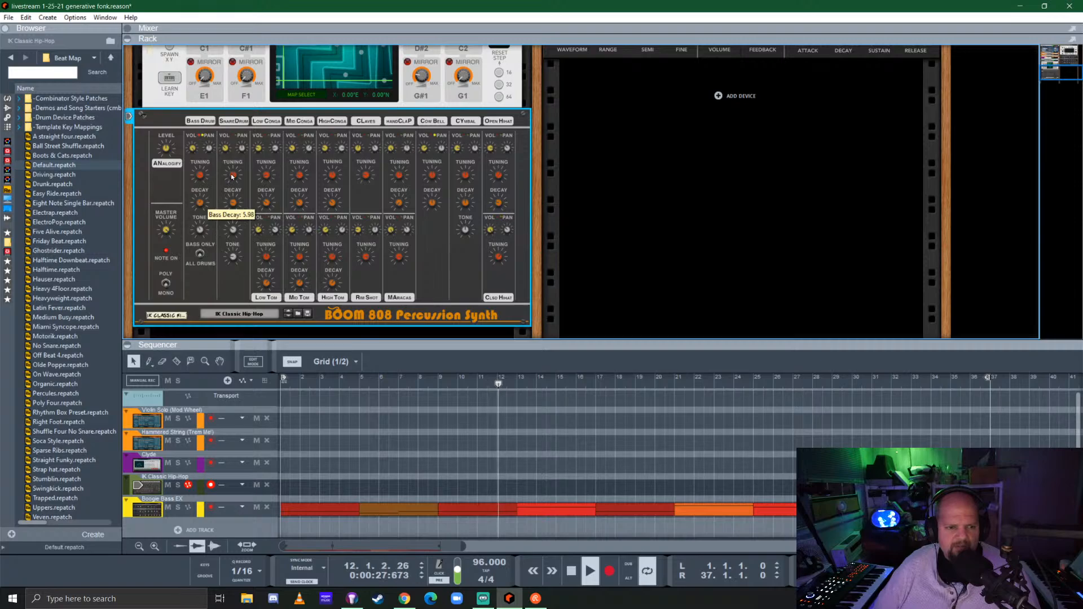
{"action": "left_click_drag", "start_coordinate": [168, 173], "coordinate": [206, 142]}
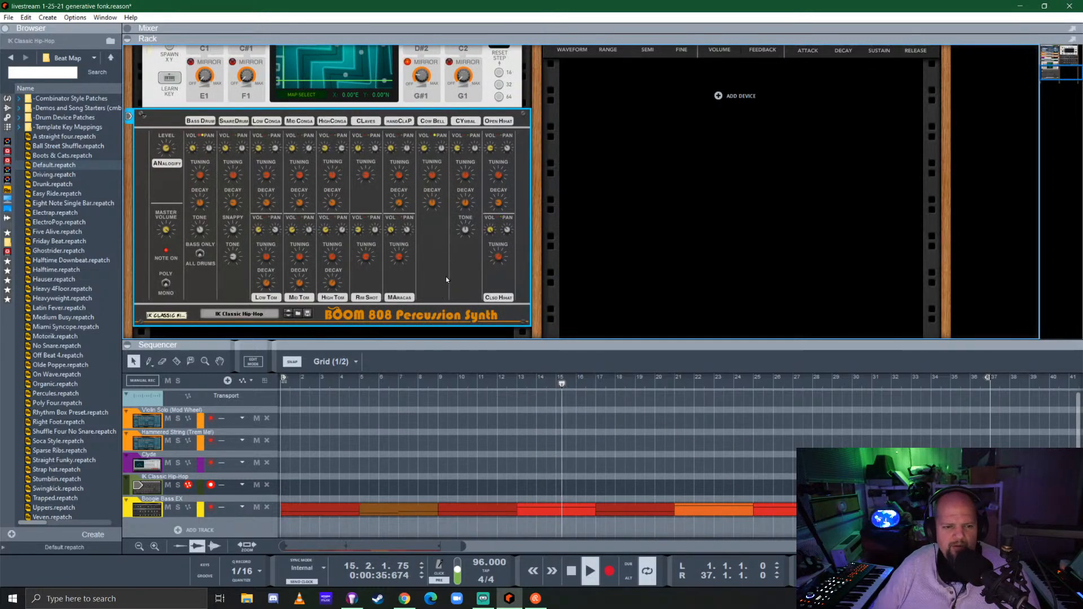
{"action": "key", "text": "Tab"}
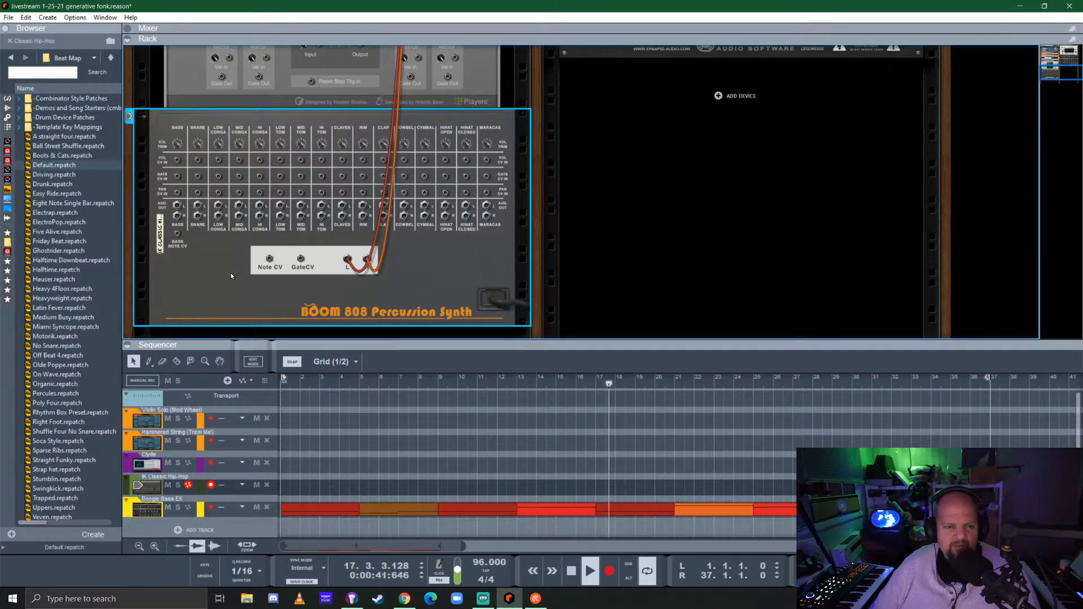
{"action": "key", "text": "Tab"}
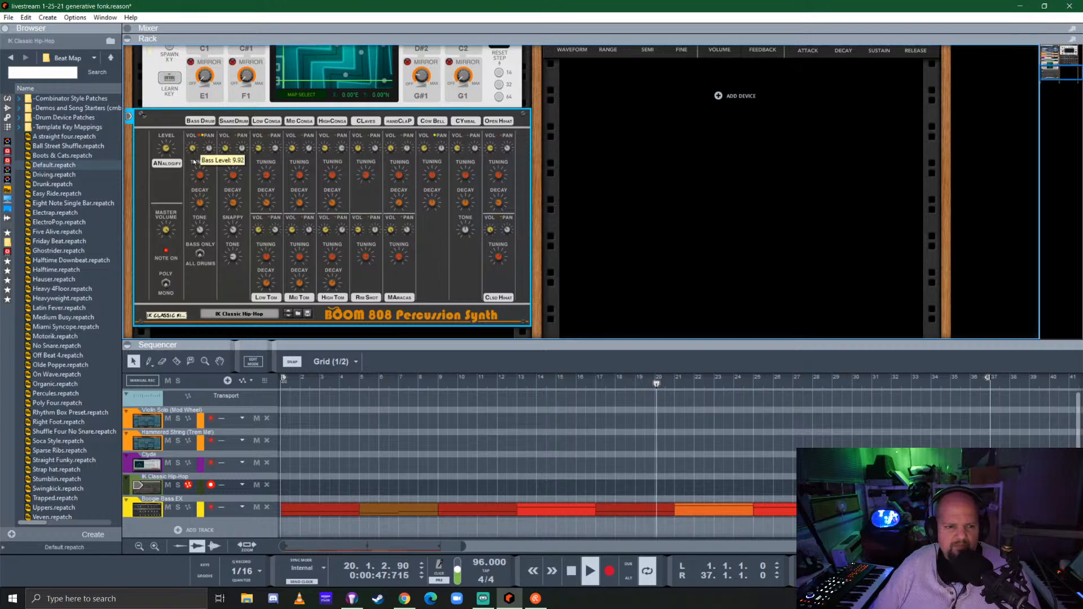
{"action": "mouse_move", "coordinate": [194, 162]}
{"action": "left_mouse_down"}
{"action": "mouse_move", "coordinate": [198, 195]}
{"action": "mouse_move", "coordinate": [206, 156]}
{"action": "left_mouse_up"}
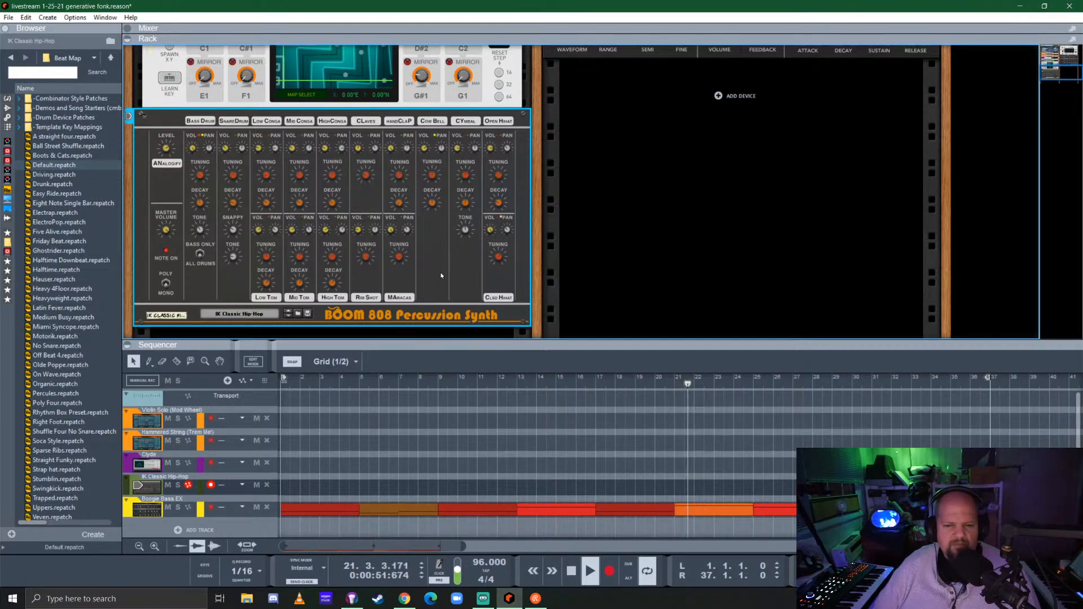
{"action": "scroll", "coordinate": [438, 271], "scroll_direction": "up", "scroll_amount": 5}
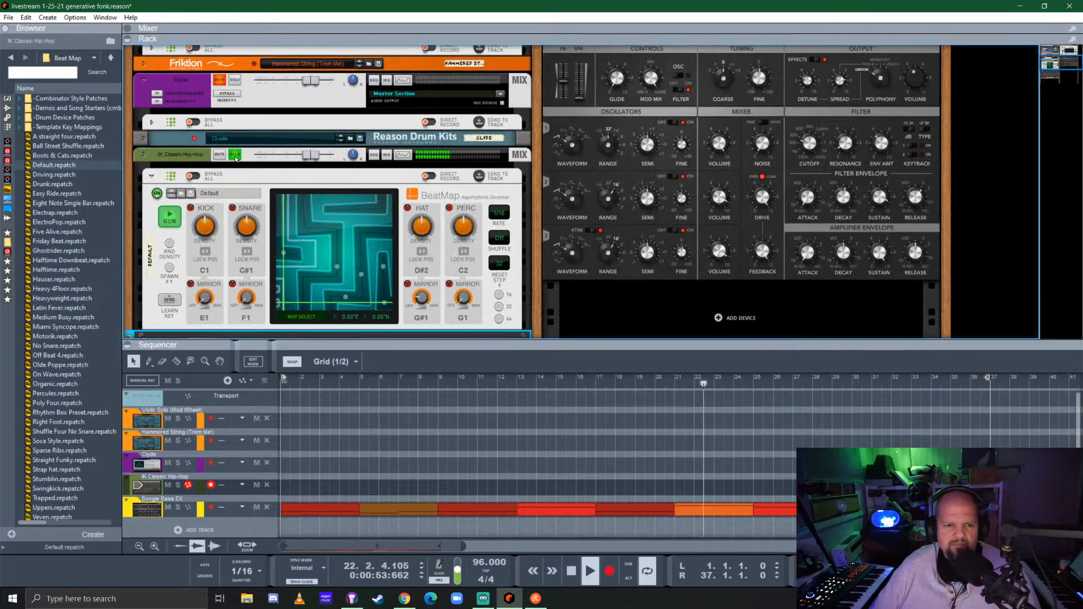
Take the IK Classic Hip-Hop channel out of solo and replay the song from bar 1 with a newly spawned BeatMap X/Y position
{"action": "left_click", "coordinate": [235, 156]}
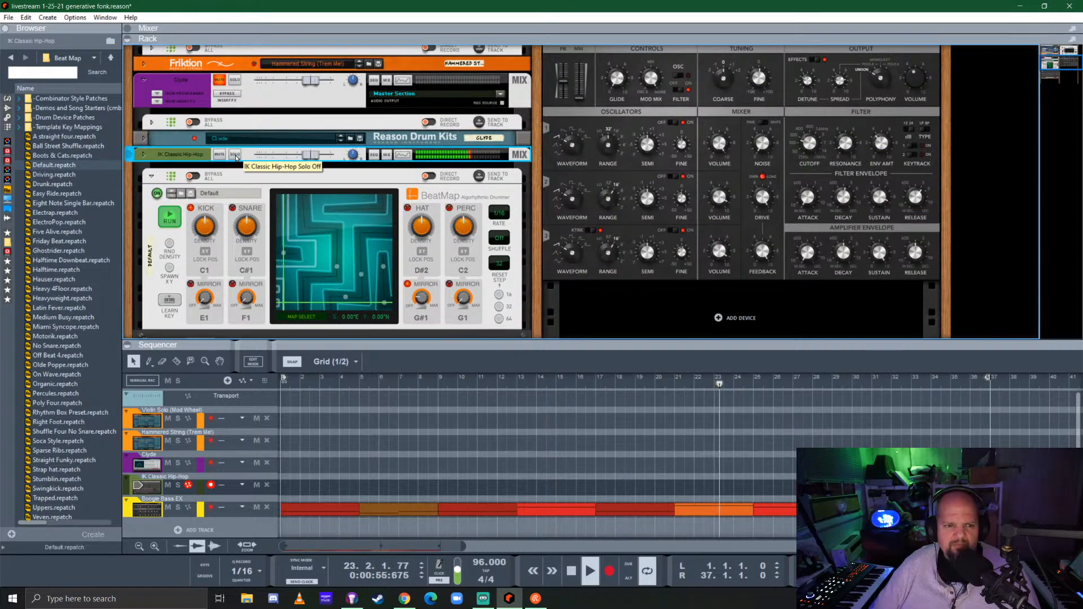
{"action": "key", "text": "space"}
{"action": "left_click", "coordinate": [286, 383]}
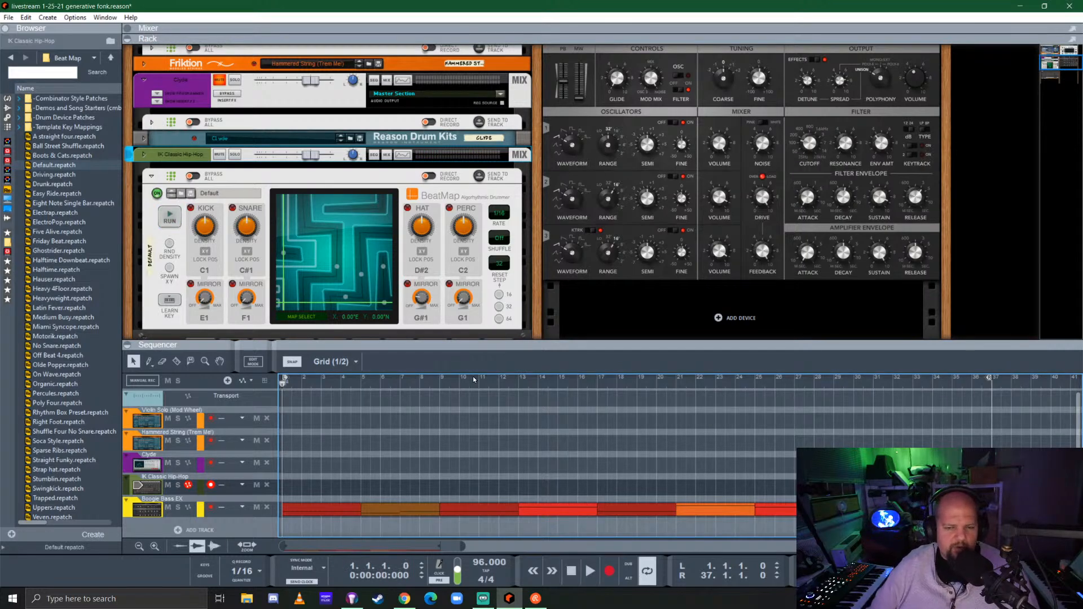
{"action": "left_click", "coordinate": [169, 268]}
{"action": "key", "text": "space"}
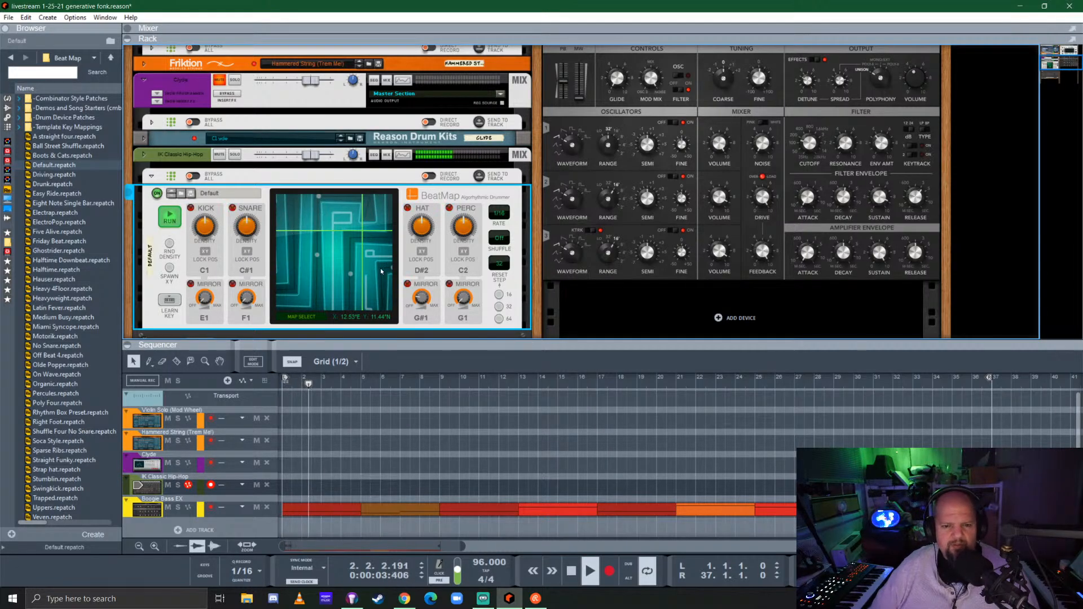
In the mixer, lower the Boogie Bass EX fader to about -3.41 dB and rebalance the Hammered String and Violin Solo faders
{"action": "key", "text": "F5"}
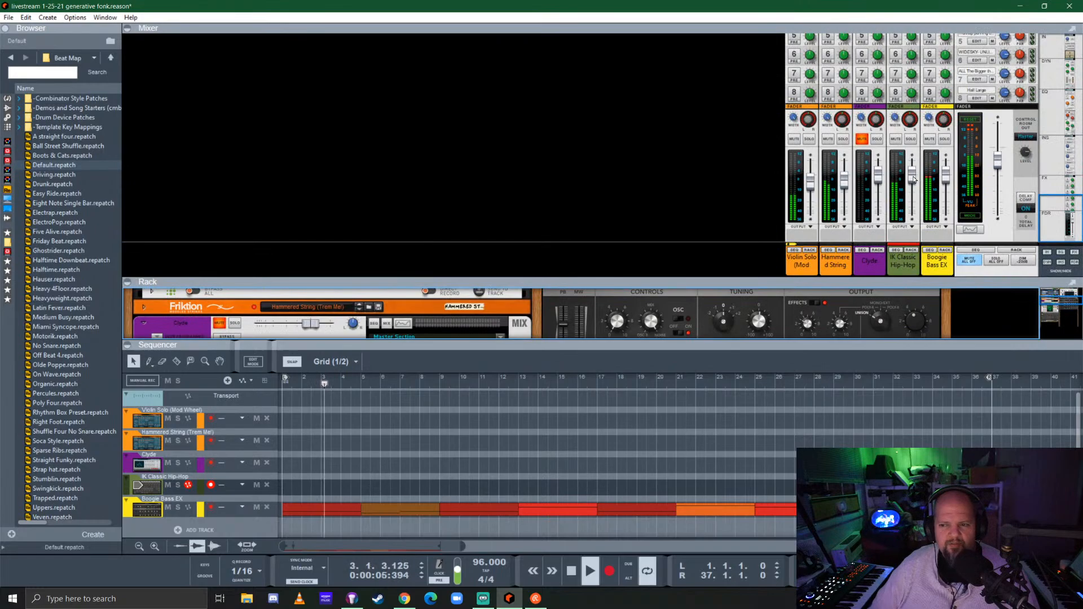
{"action": "left_click", "coordinate": [947, 177]}
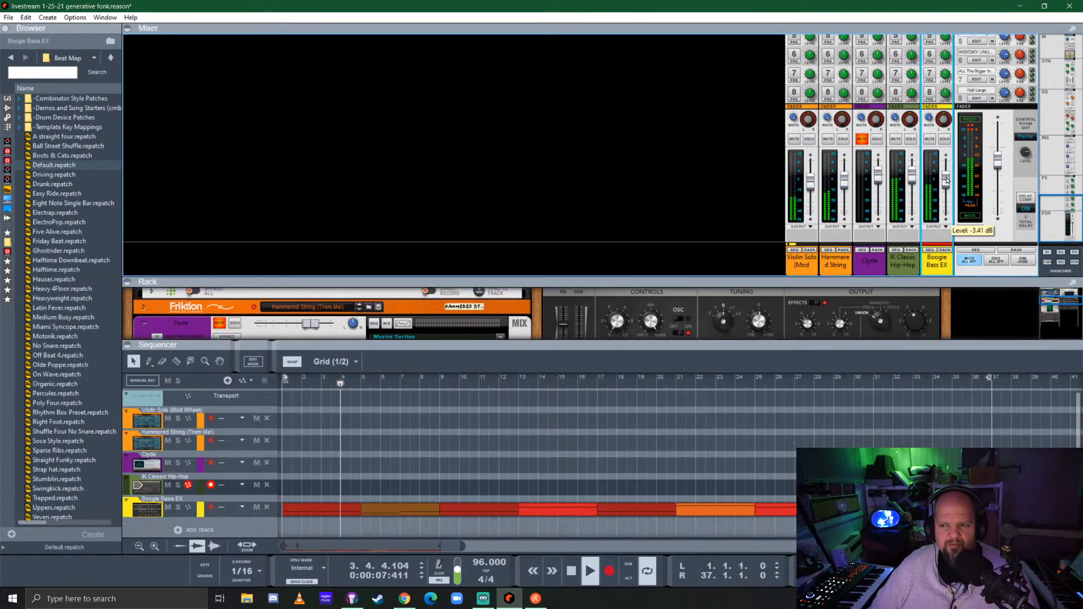
{"action": "left_click", "coordinate": [845, 180]}
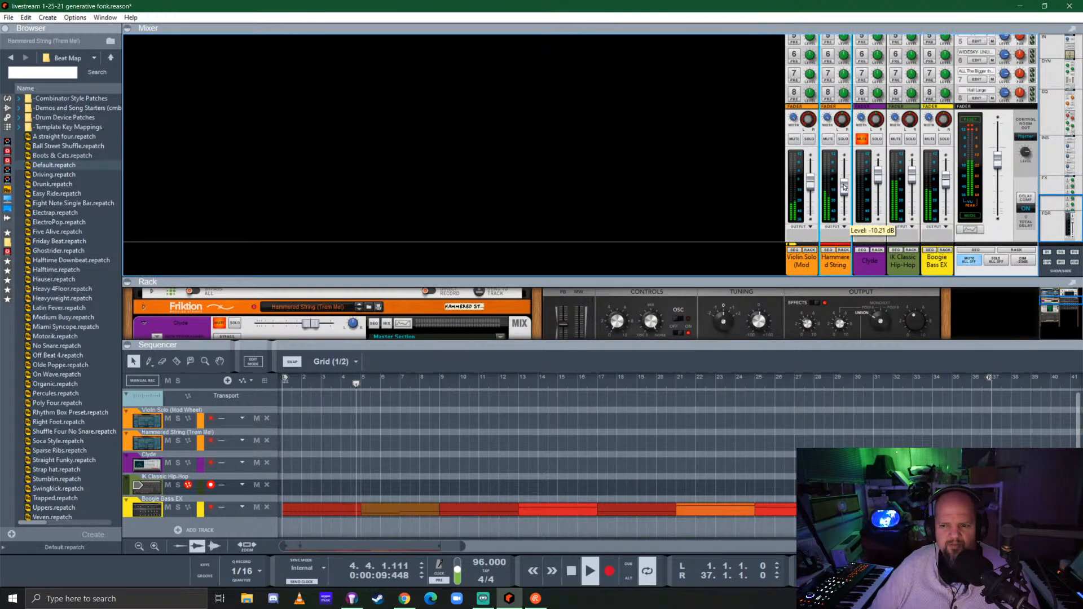
{"action": "left_click", "coordinate": [812, 186]}
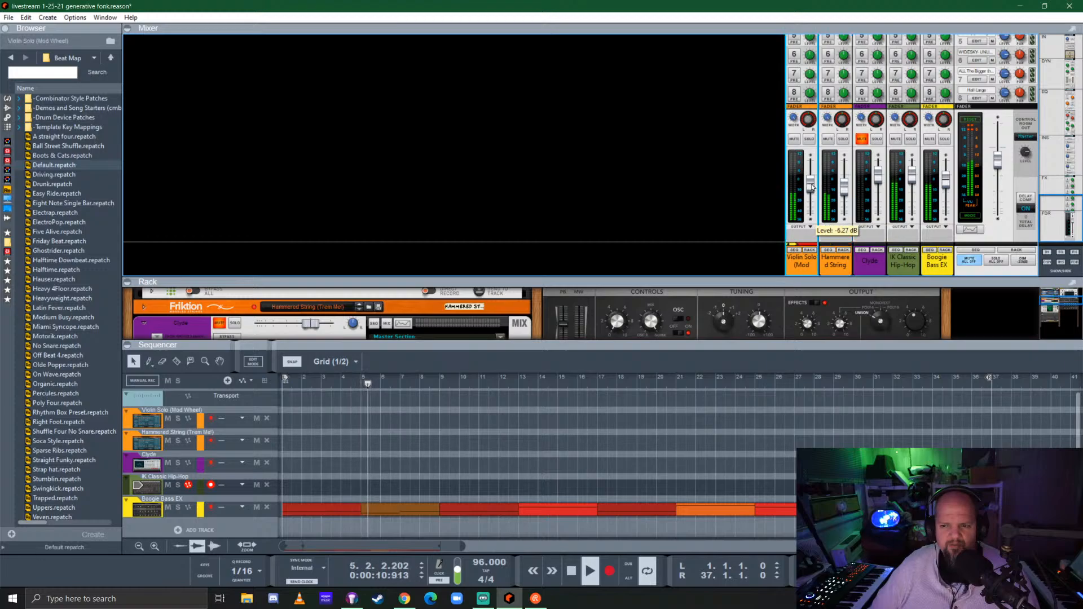
{"action": "left_click", "coordinate": [844, 189]}
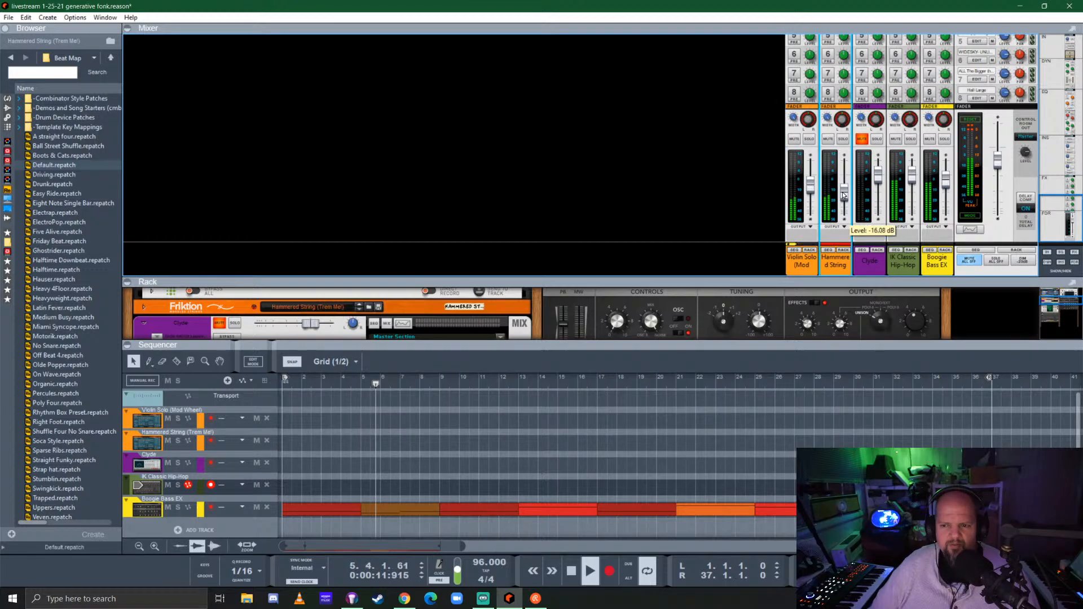
{"action": "left_click", "coordinate": [812, 186]}
Enable send 1 on the Violin Solo and Hammered String mixer channels
{"action": "scroll", "coordinate": [829, 164], "scroll_direction": "up", "scroll_amount": 3}
{"action": "left_click", "coordinate": [793, 118]}
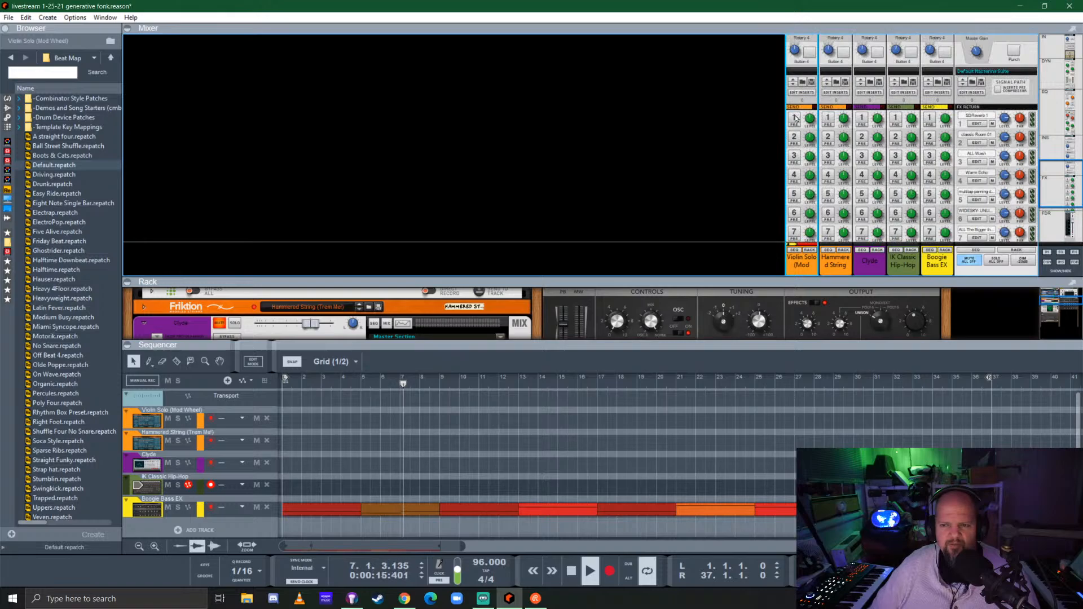
{"action": "left_click", "coordinate": [828, 118]}
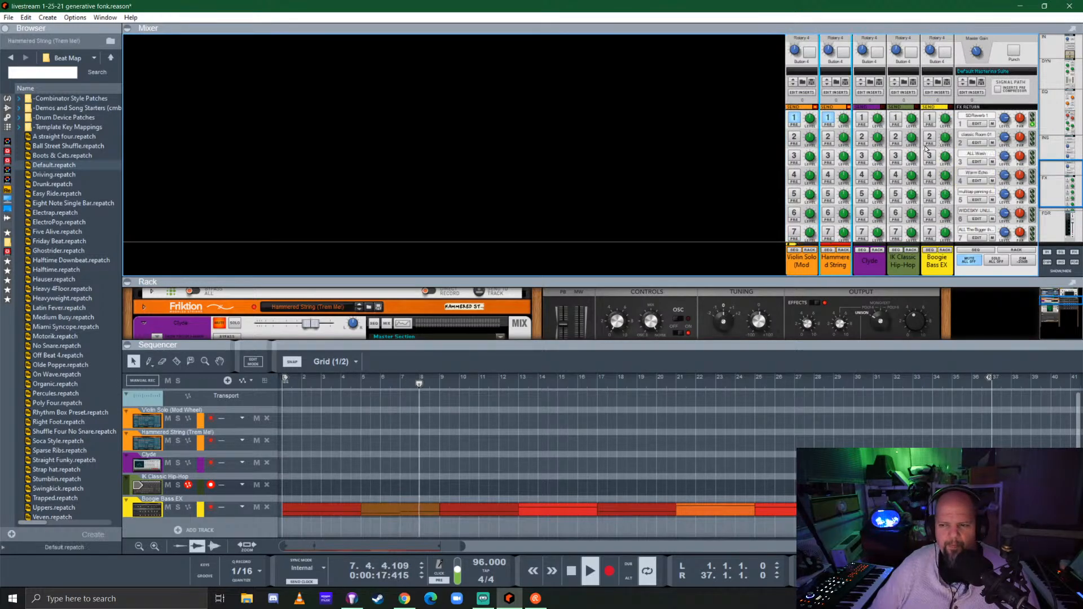
{"action": "scroll", "coordinate": [903, 169], "scroll_direction": "down", "scroll_amount": 5}
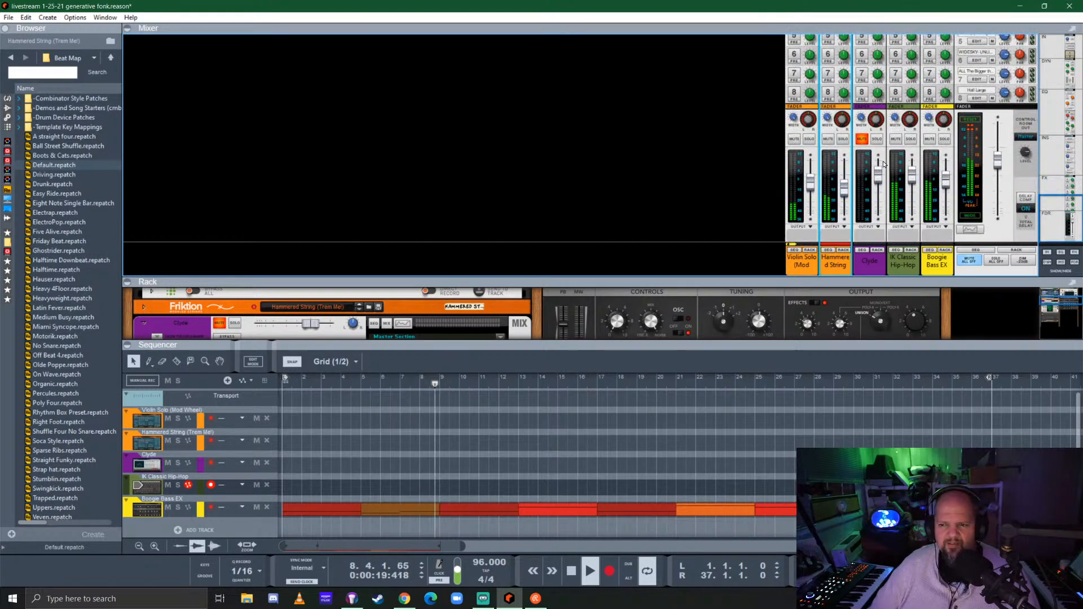
Enlarge the rack by shrinking the mixer and sequencer areas so that BeatMap and the BOOM 808 both fit
{"action": "left_click_drag", "start_coordinate": [741, 281], "coordinate": [741, 74]}
{"action": "scroll", "coordinate": [410, 248], "scroll_direction": "down", "scroll_amount": 3}
{"action": "scroll", "coordinate": [410, 248], "scroll_direction": "down", "scroll_amount": 3}
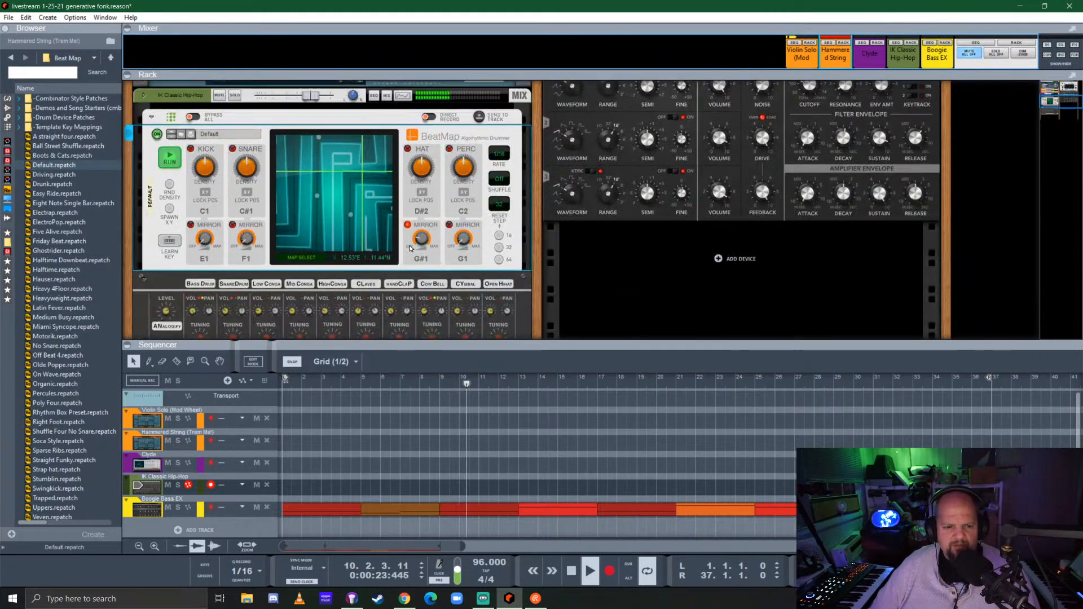
{"action": "scroll", "coordinate": [410, 248], "scroll_direction": "up", "scroll_amount": 1}
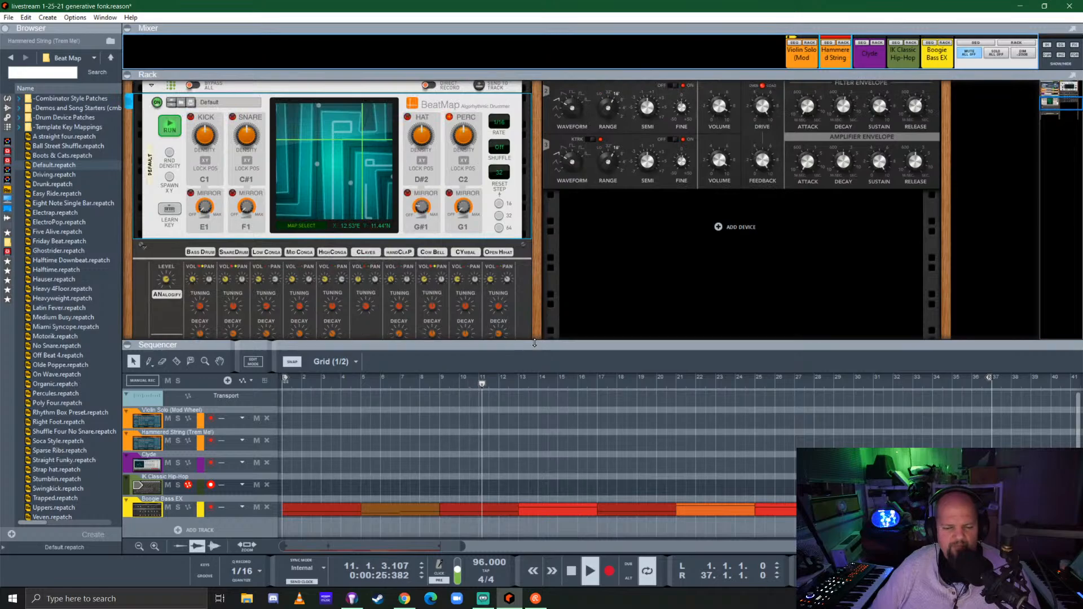
{"action": "left_click_drag", "start_coordinate": [534, 343], "coordinate": [648, 453]}
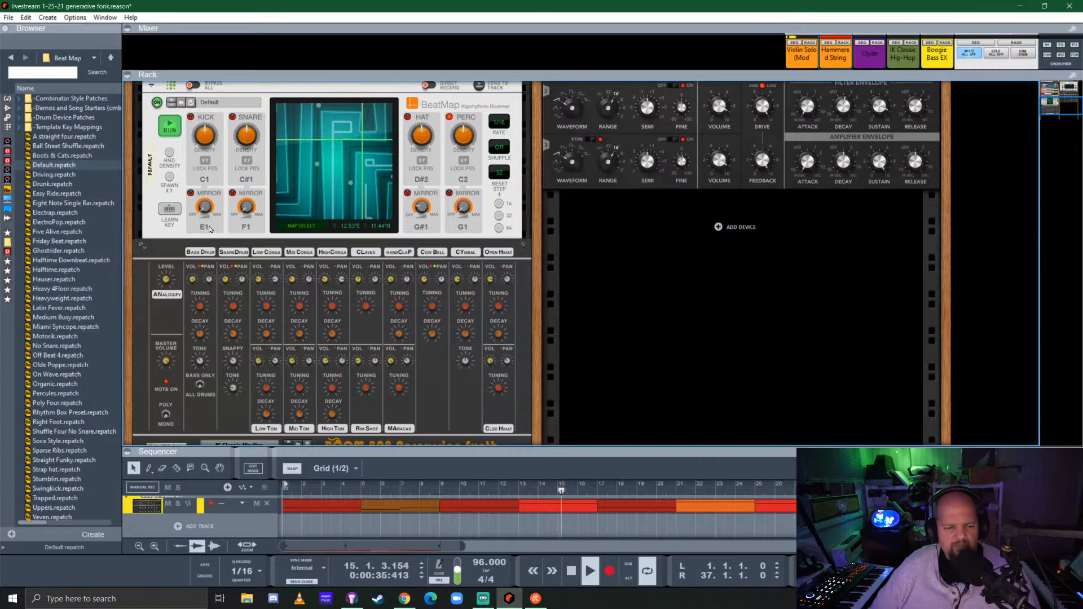
Randomize the drum densities of the BOOM 808's BeatMap and set its reset step to 64
{"action": "left_click", "coordinate": [169, 157]}
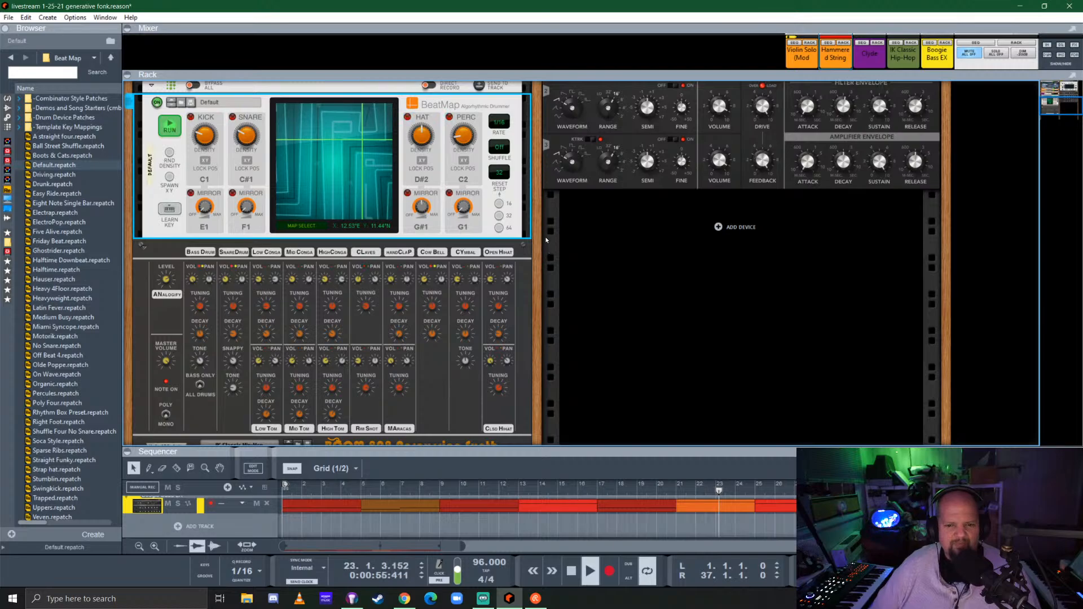
{"action": "left_click", "coordinate": [500, 227]}
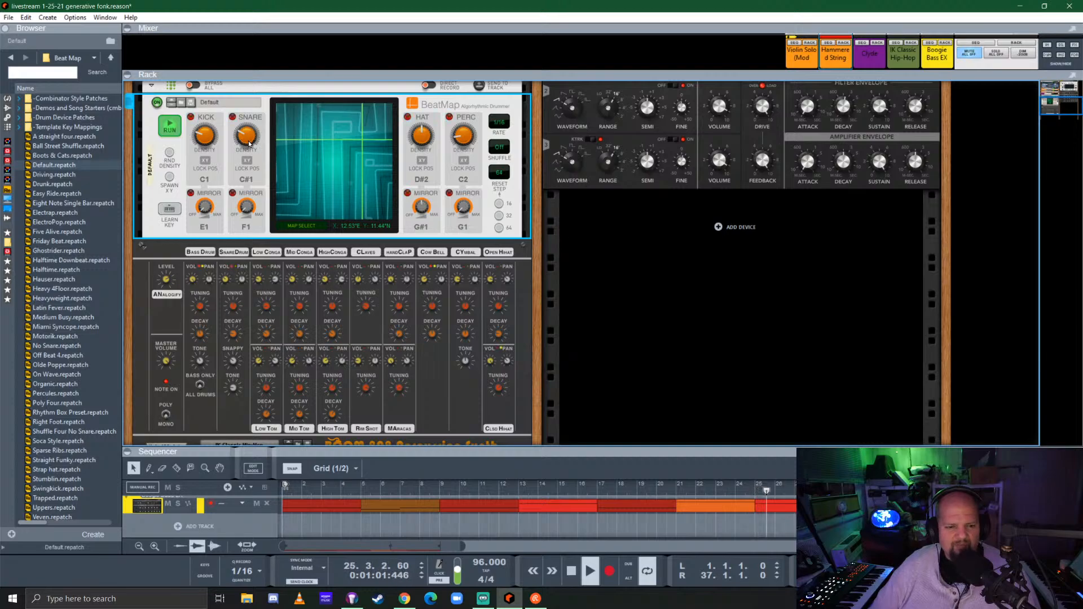
Change BeatMap's percussion note to A#1 for the BOOM 808
{"action": "left_click", "coordinate": [257, 316]}
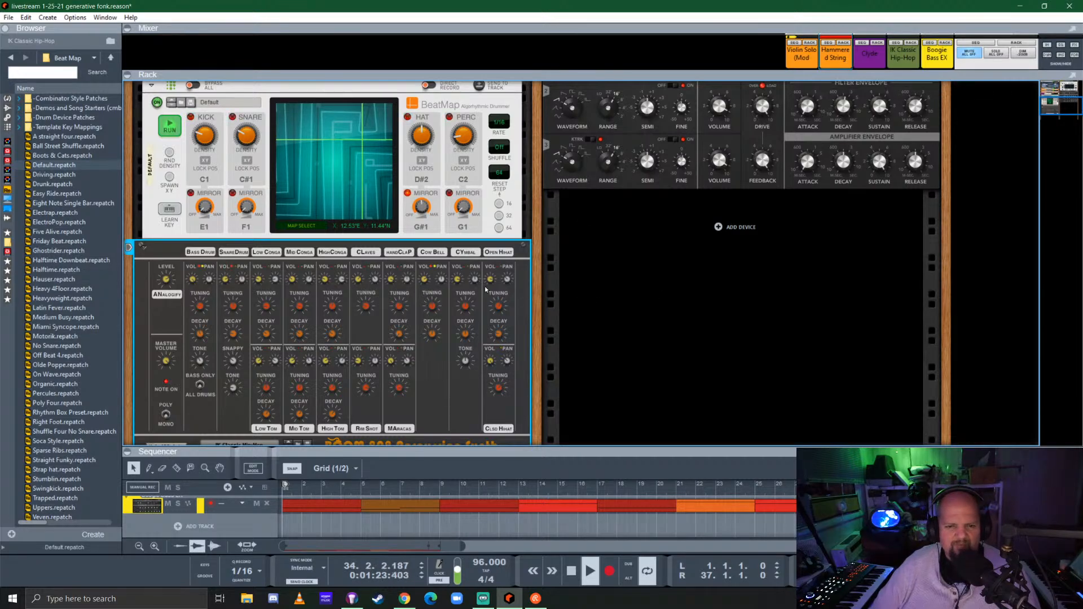
{"action": "left_click", "coordinate": [464, 179]}
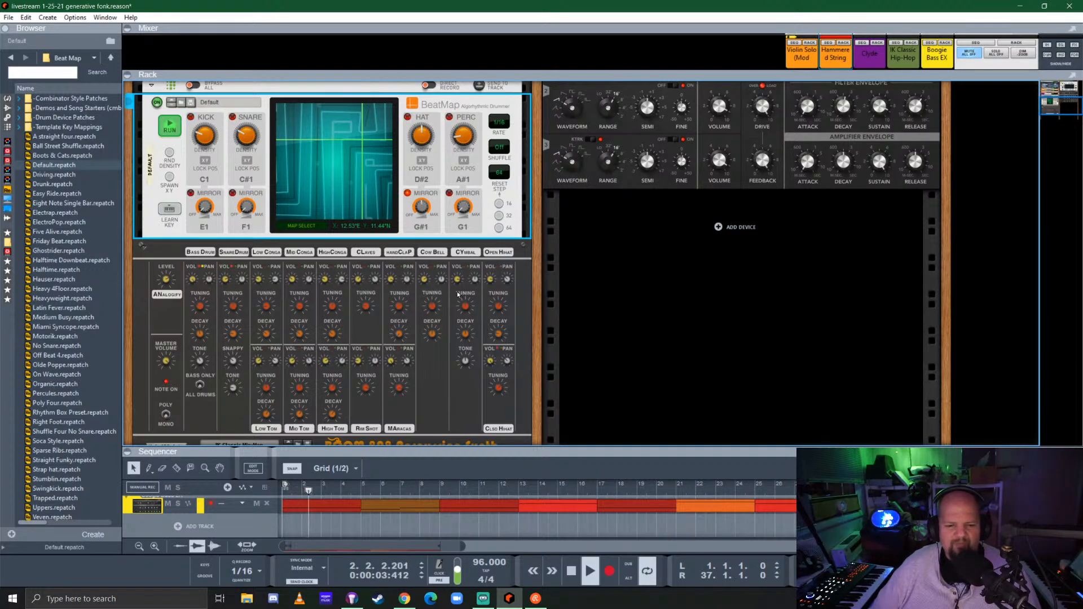
Fold the BOOM 808 Percussion Synth and its BeatMap player in the rack
{"action": "scroll", "coordinate": [366, 292], "scroll_direction": "up", "scroll_amount": 2}
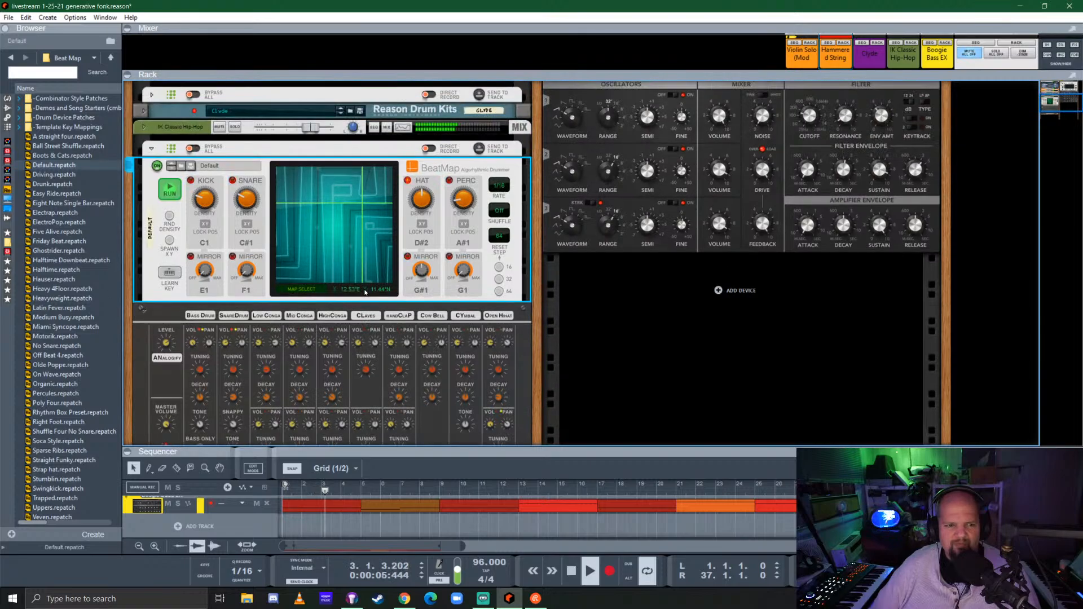
{"action": "left_click", "coordinate": [143, 309]}
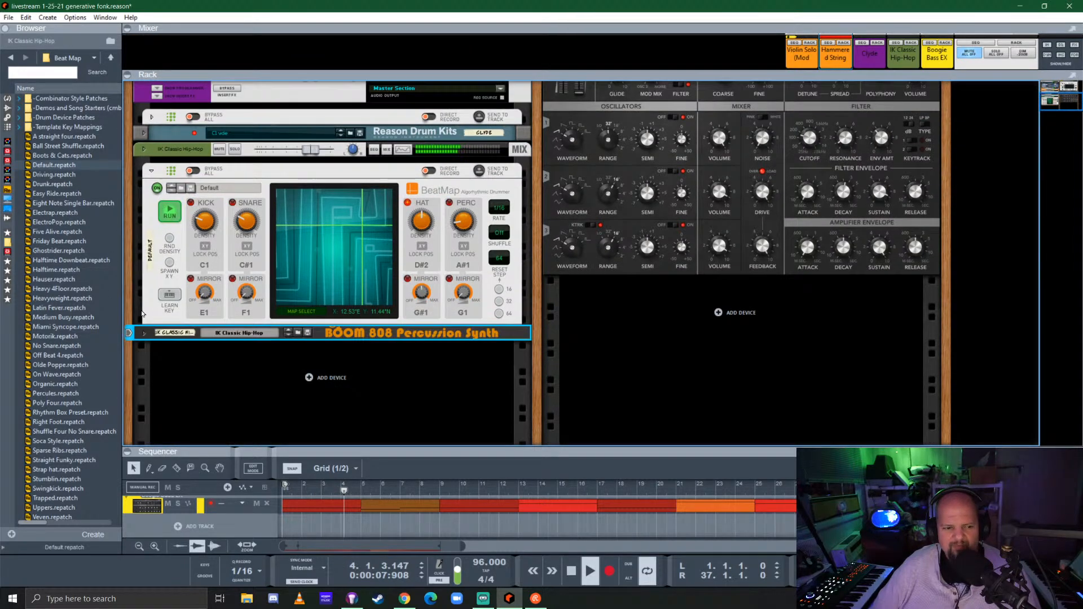
{"action": "left_click", "coordinate": [152, 173]}
Unmute the Clyde drum channel in the rack and lower its level to -4.15 dB
{"action": "scroll", "coordinate": [338, 265], "scroll_direction": "up", "scroll_amount": 4}
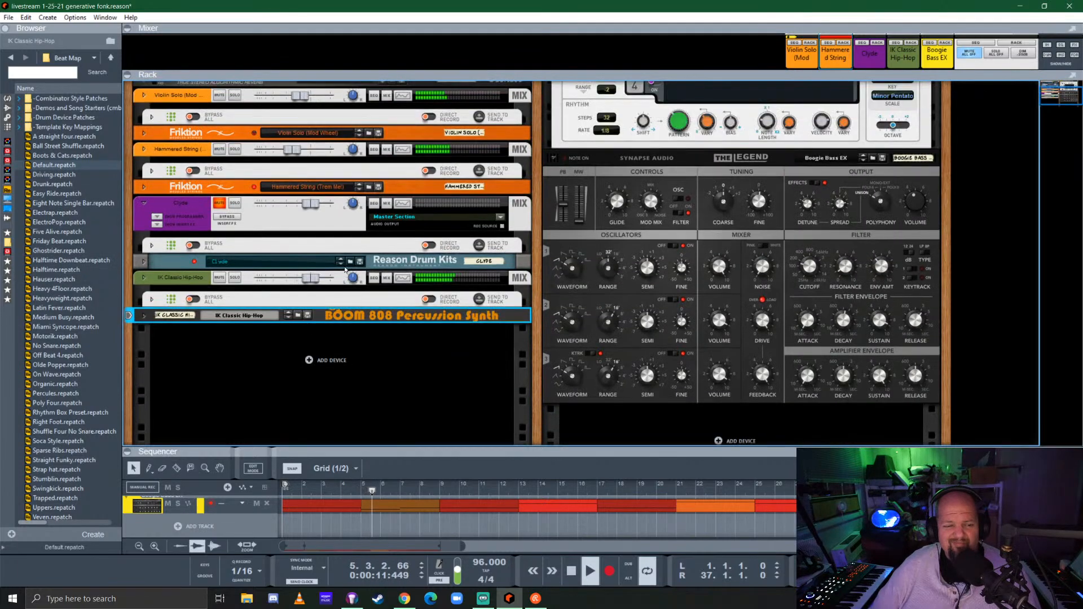
{"action": "left_click", "coordinate": [219, 267]}
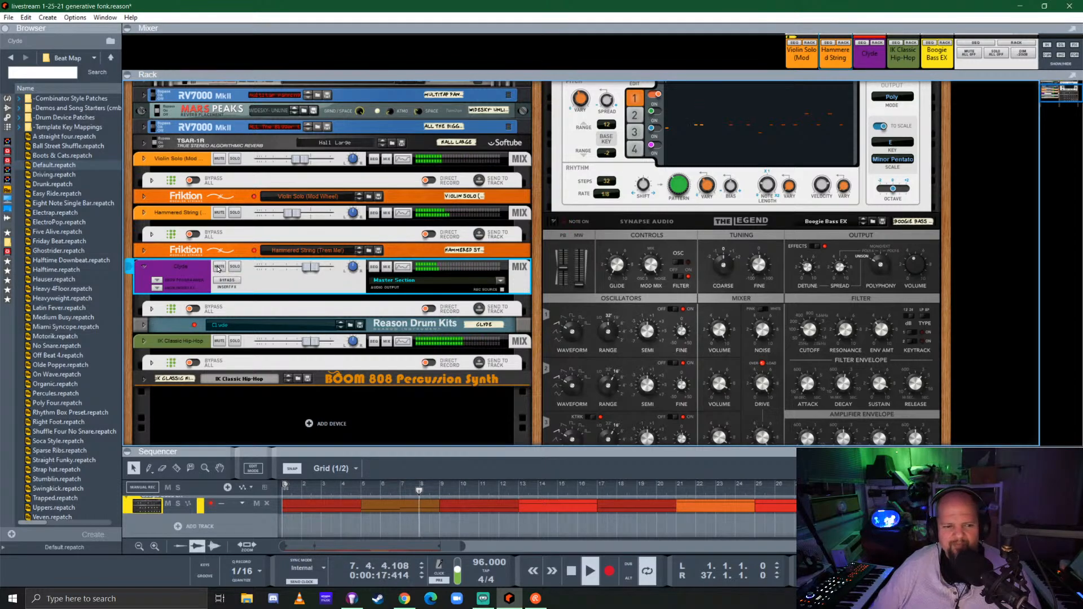
{"action": "left_click_drag", "start_coordinate": [310, 271], "coordinate": [302, 271]}
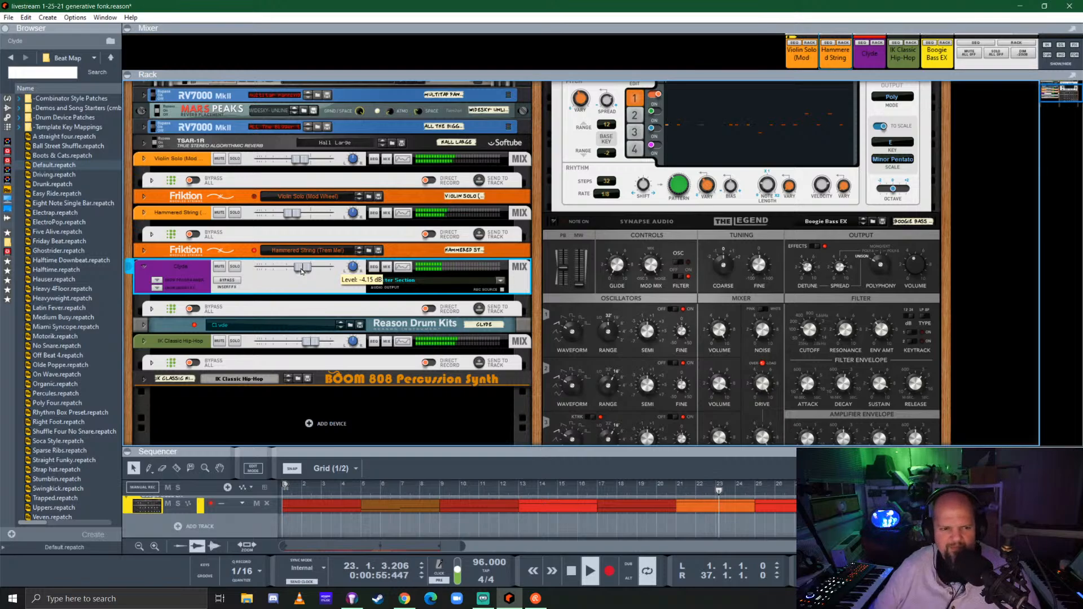
Find Chromaphone 3 among the instruments and replace the Violin Solo channel's Friktion with it
{"action": "left_click", "coordinate": [7, 99]}
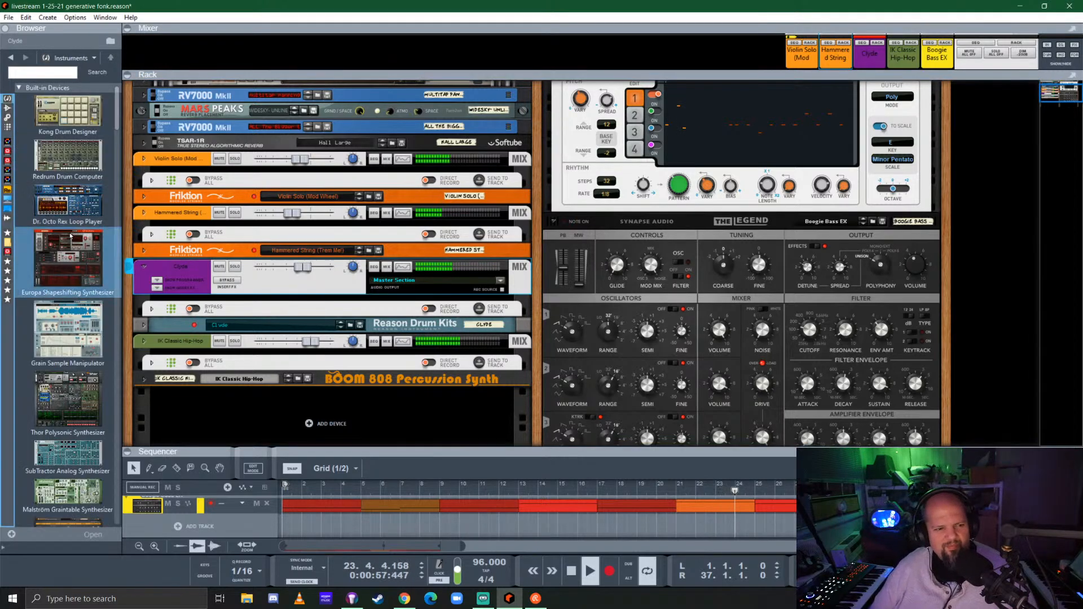
{"action": "scroll", "coordinate": [70, 231], "scroll_direction": "down", "scroll_amount": 10}
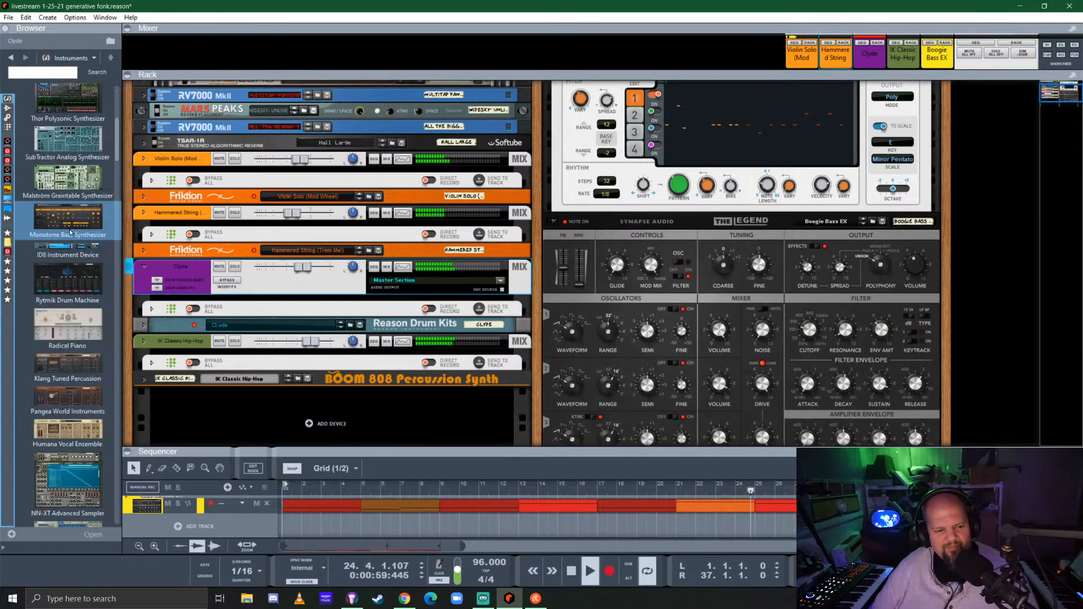
{"action": "scroll", "coordinate": [68, 230], "scroll_direction": "down", "scroll_amount": 10}
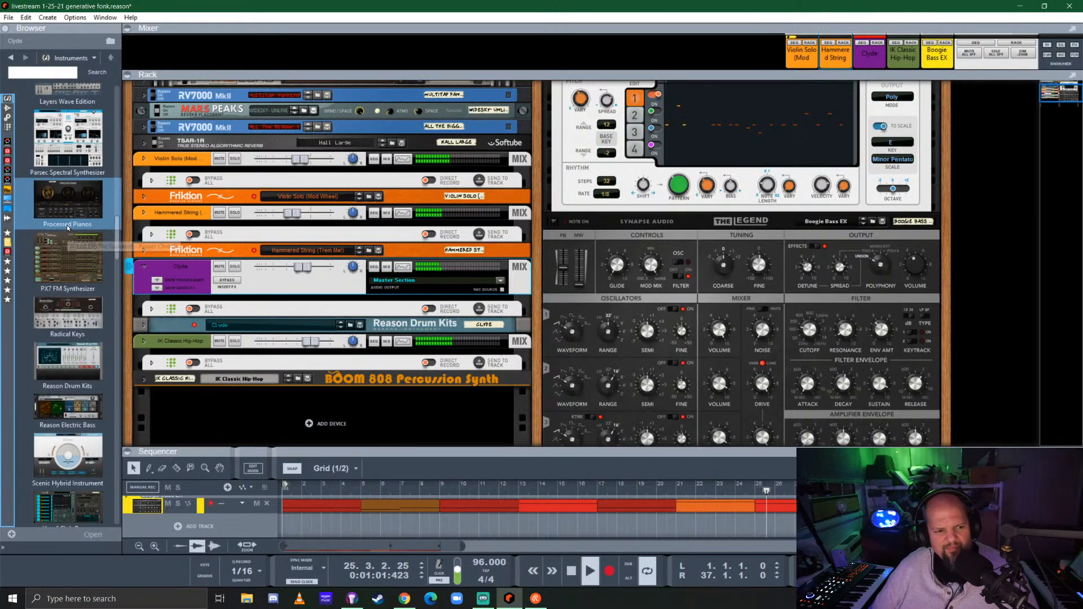
{"action": "scroll", "coordinate": [67, 228], "scroll_direction": "down", "scroll_amount": 5}
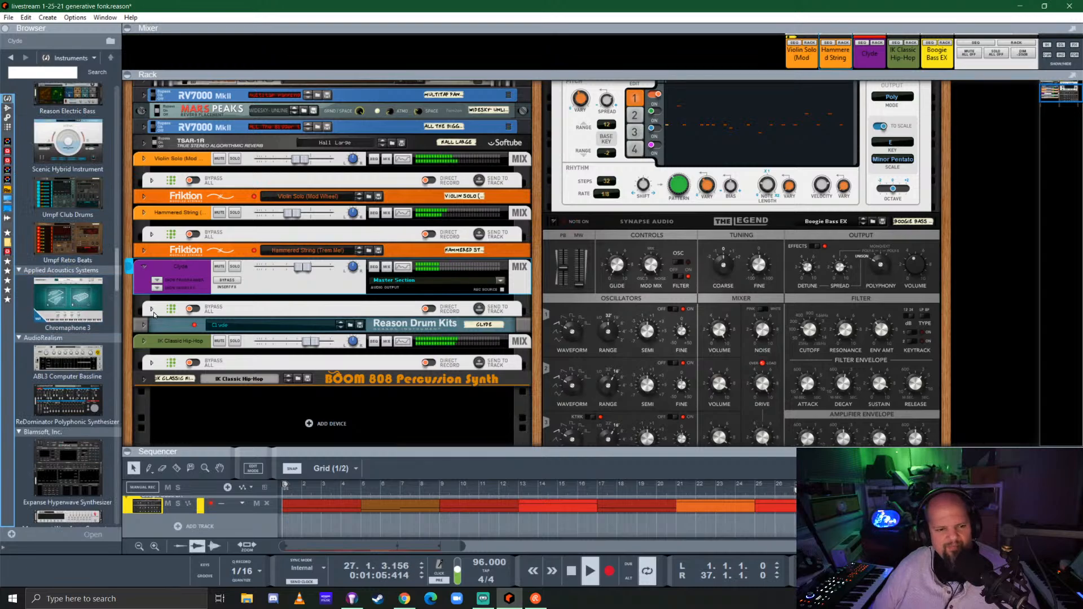
{"action": "left_click_drag", "start_coordinate": [61, 299], "coordinate": [335, 202]}
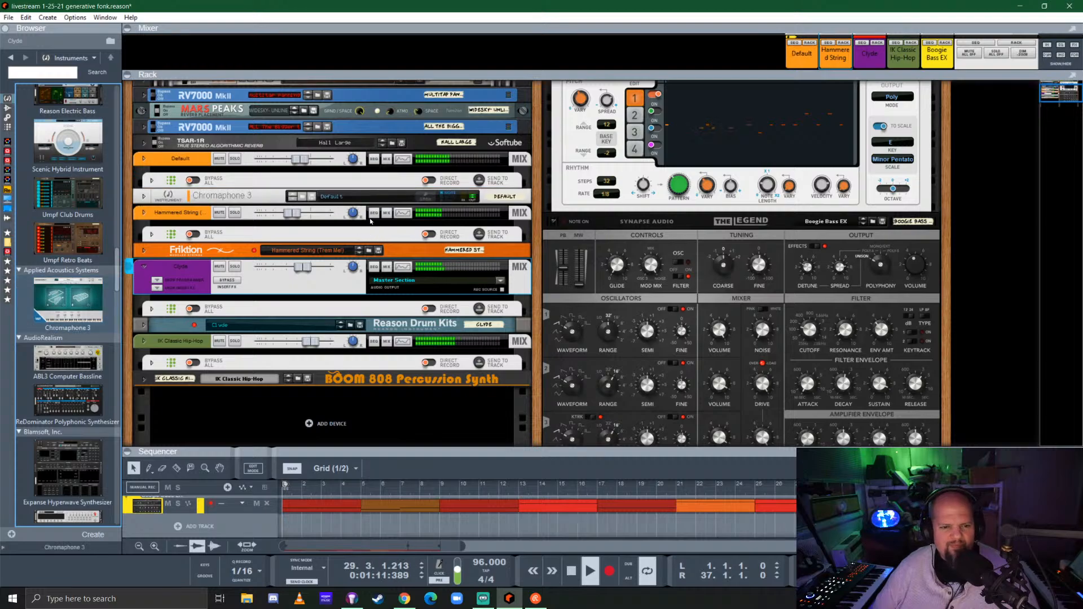
Audition Floating Quarks, Zen Ocean, Lesbos and Wood & Skin from Chromaphone 3's Factory Library, then load Energy Drinks
{"action": "left_click", "coordinate": [425, 198]}
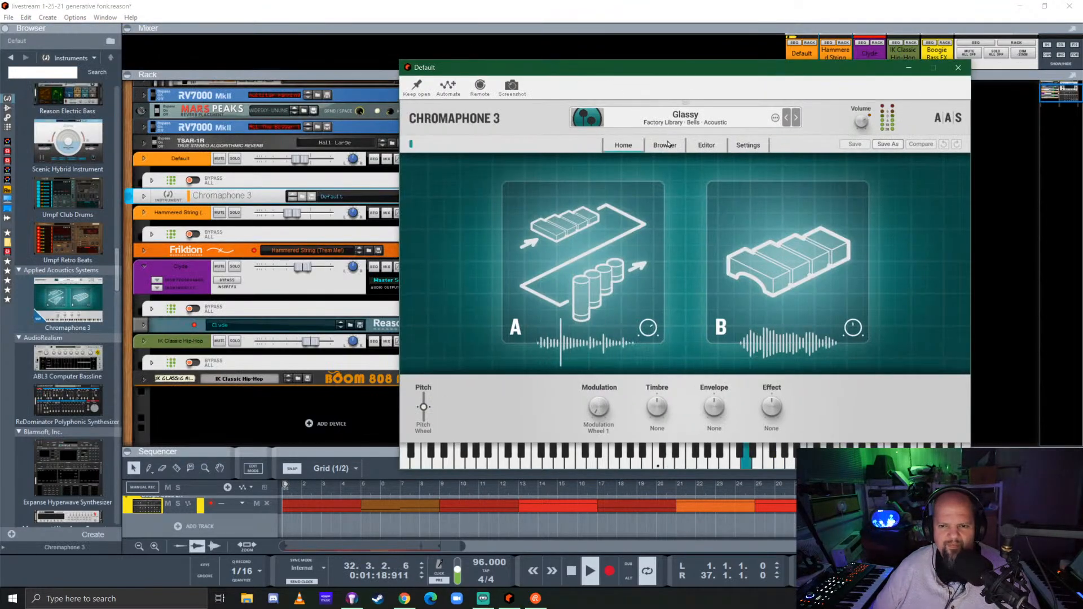
{"action": "left_click", "coordinate": [664, 145]}
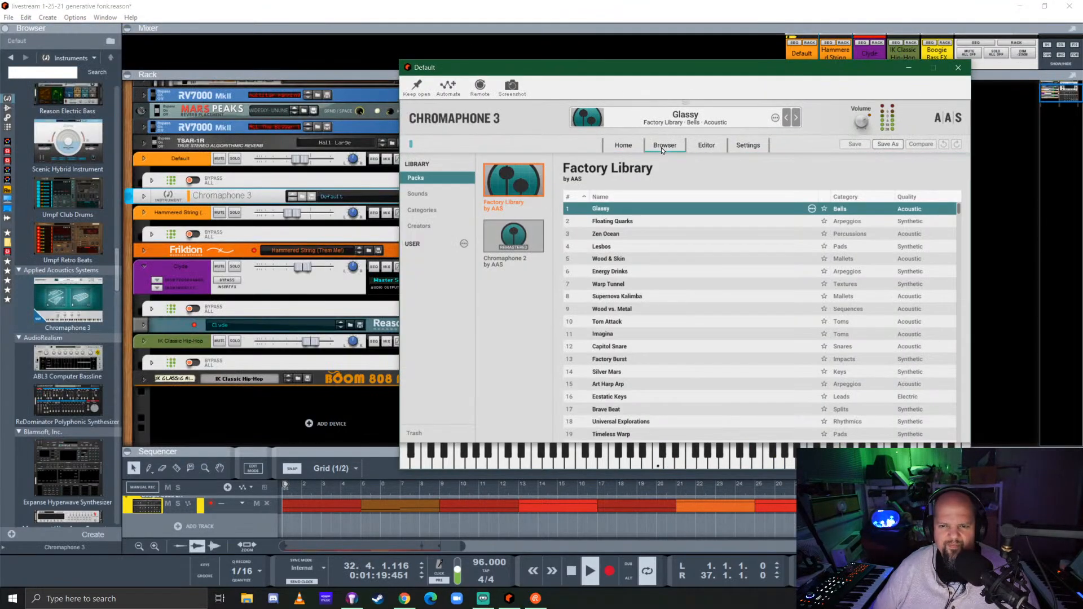
{"action": "left_click", "coordinate": [615, 222]}
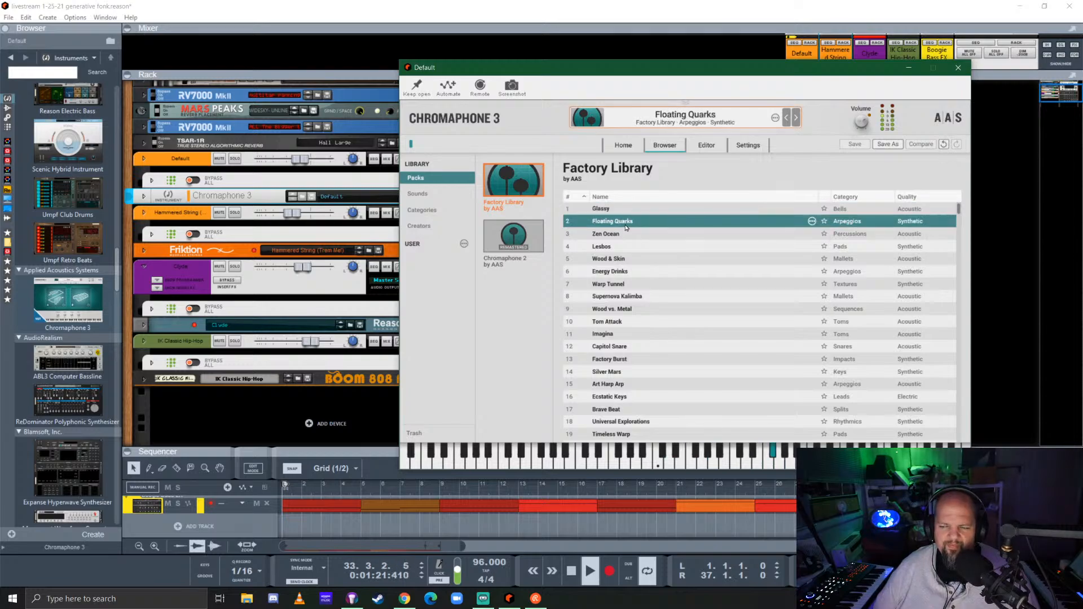
{"action": "left_click", "coordinate": [616, 234]}
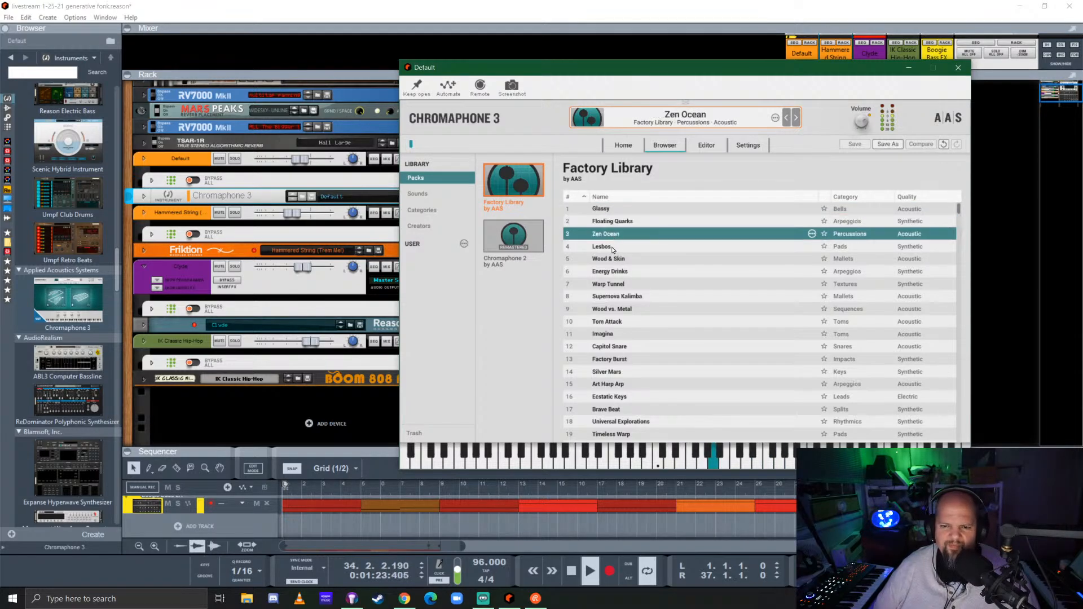
{"action": "left_click", "coordinate": [606, 248]}
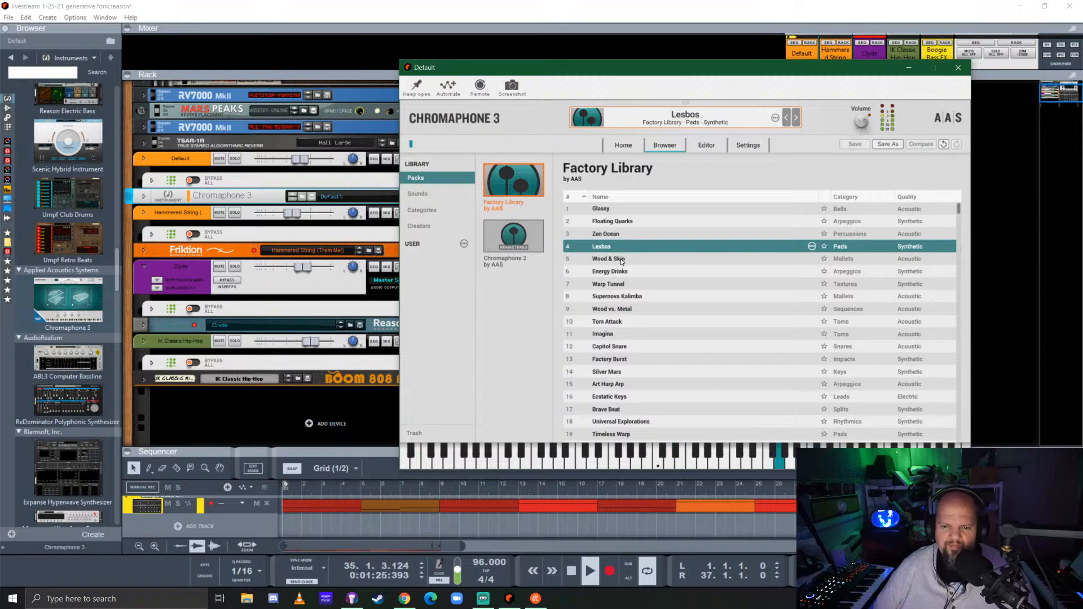
{"action": "left_click", "coordinate": [621, 260]}
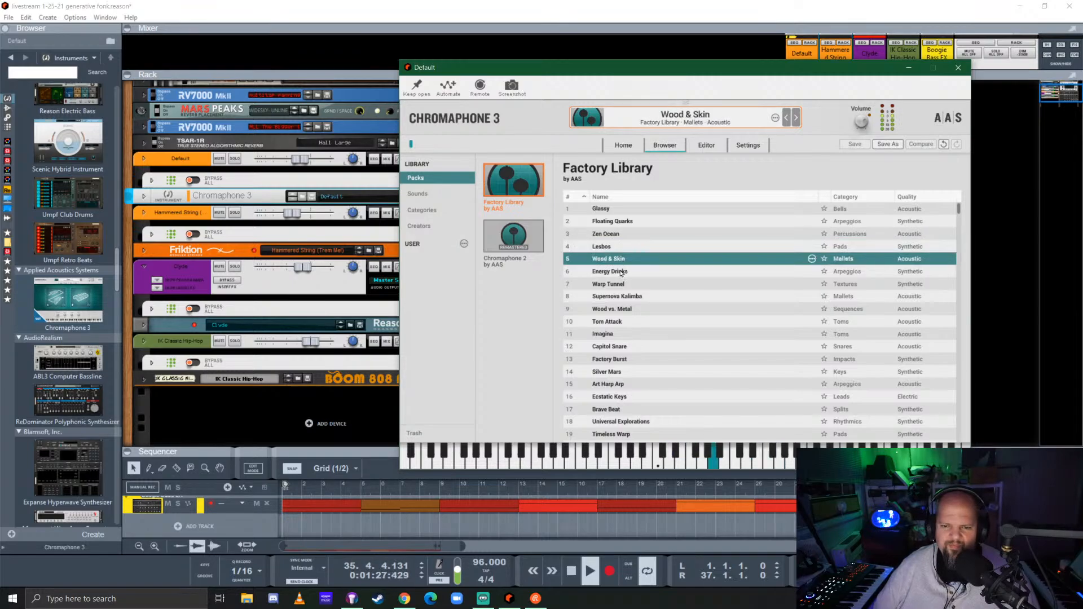
{"action": "left_click", "coordinate": [621, 272]}
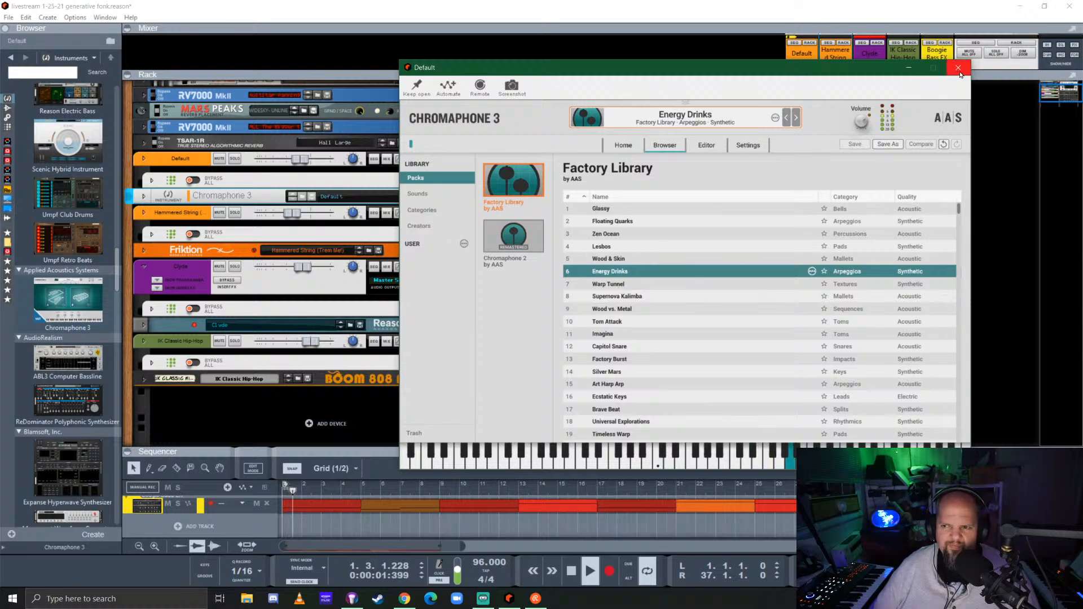
Mute the Clyde drum channel and load Supernova Kalimba in Chromaphone 3 after auditioning Warp Tunnel and Wood vs. Metal
{"action": "left_click", "coordinate": [273, 273]}
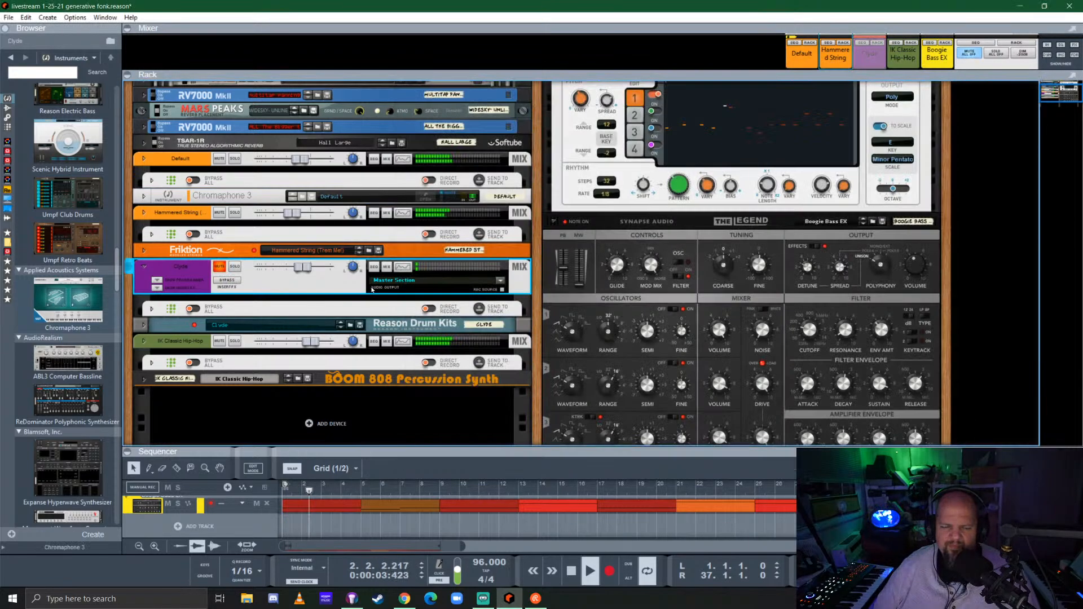
{"action": "left_click", "coordinate": [425, 197]}
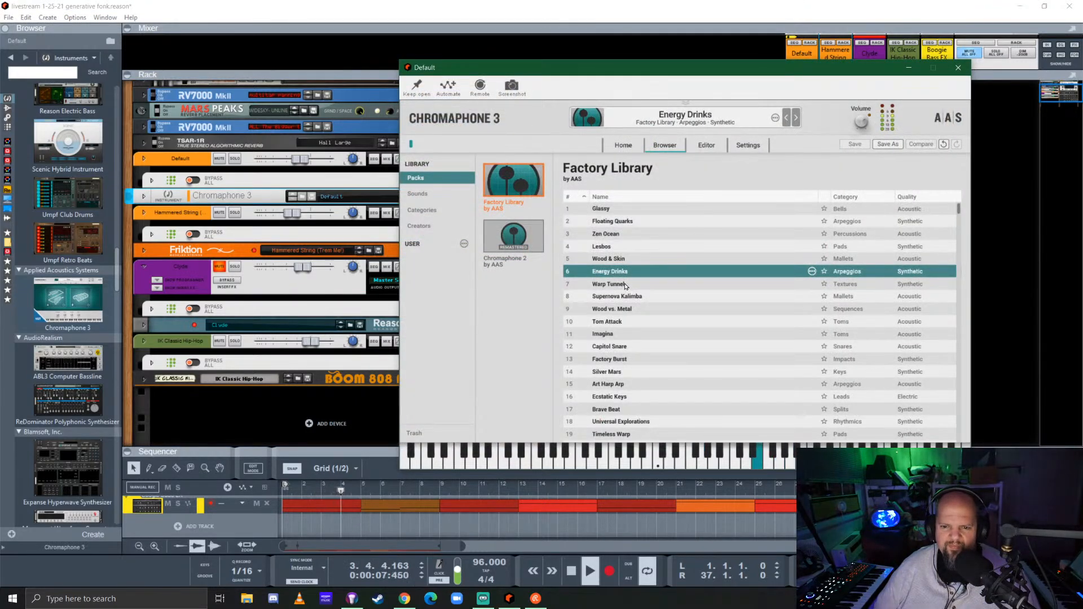
{"action": "left_click", "coordinate": [620, 285]}
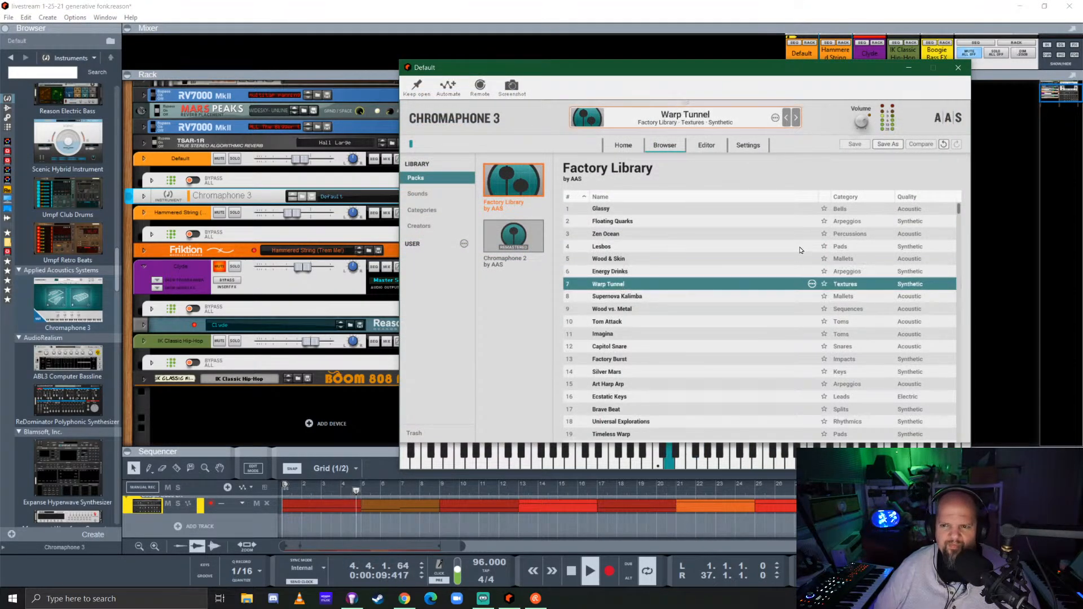
{"action": "left_click", "coordinate": [627, 310]}
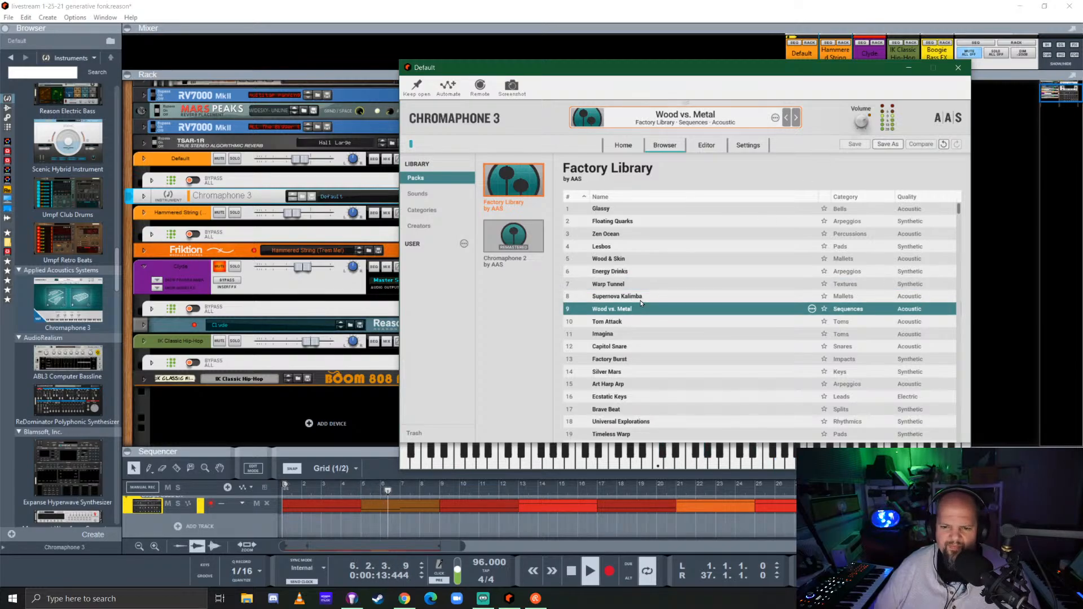
{"action": "left_click", "coordinate": [639, 297]}
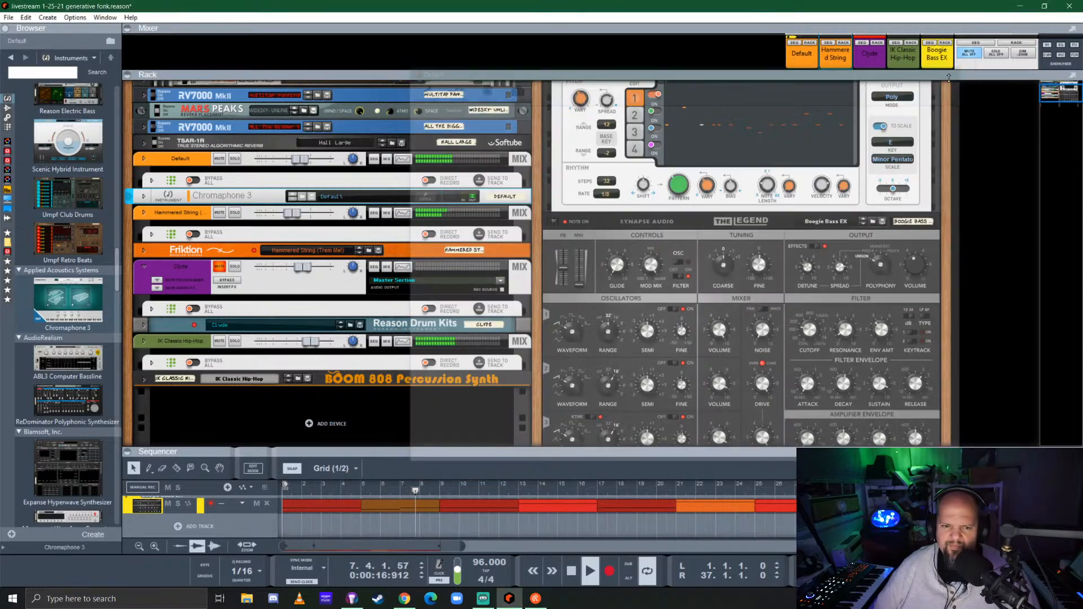
{"action": "left_click", "coordinate": [957, 67]}
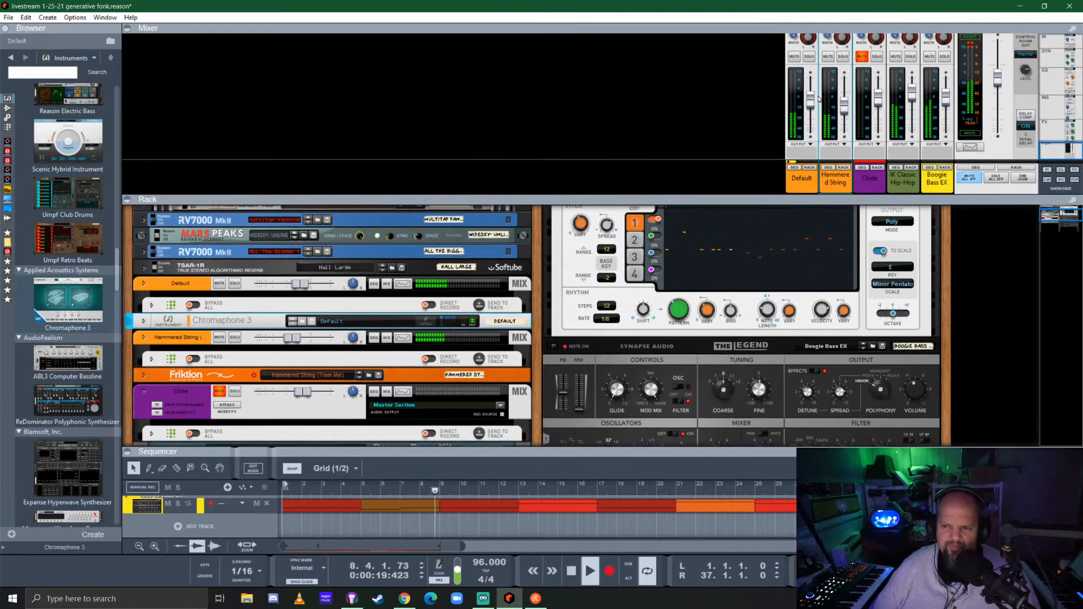
Nudge the Default channel's fader in the mixer and shrink the mixer area
{"action": "left_click_drag", "start_coordinate": [810, 105], "coordinate": [813, 105]}
{"action": "left_click_drag", "start_coordinate": [689, 195], "coordinate": [686, 55]}
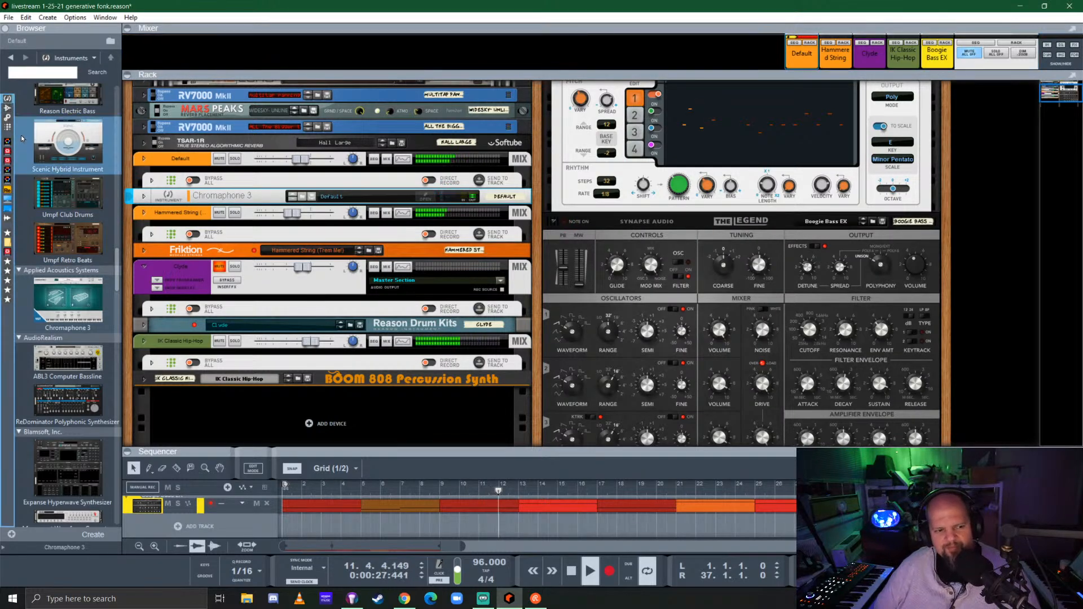
Find Legato AnaDuo.repatch among the favorites and add it to the rack as a new instrument below the BOOM 808
{"action": "scroll", "coordinate": [67, 225], "scroll_direction": "down", "scroll_amount": 3}
{"action": "scroll", "coordinate": [67, 224], "scroll_direction": "down", "scroll_amount": 1}
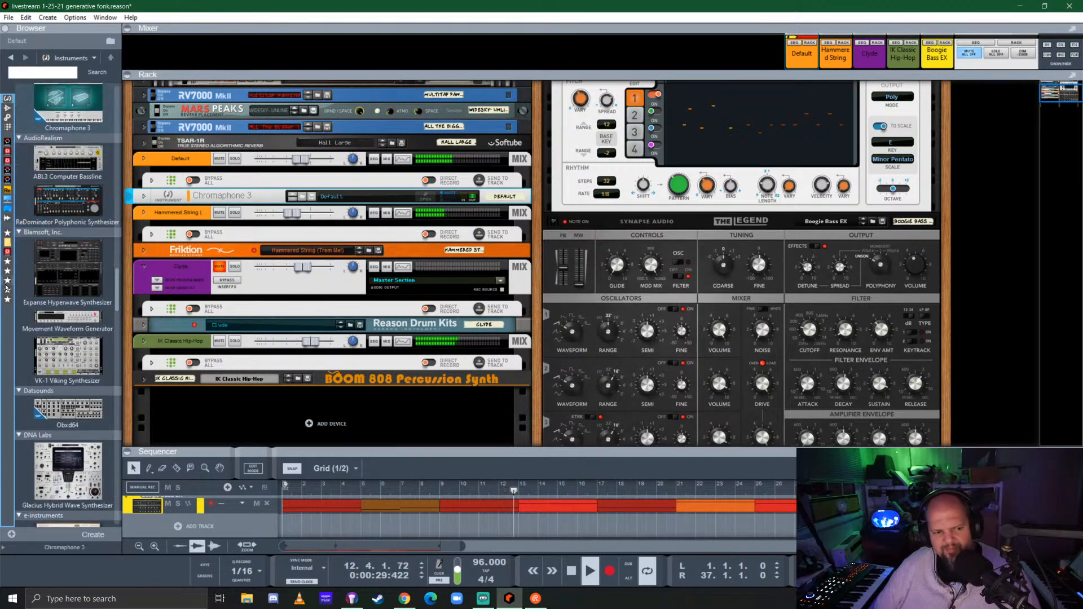
{"action": "left_click", "coordinate": [7, 263]}
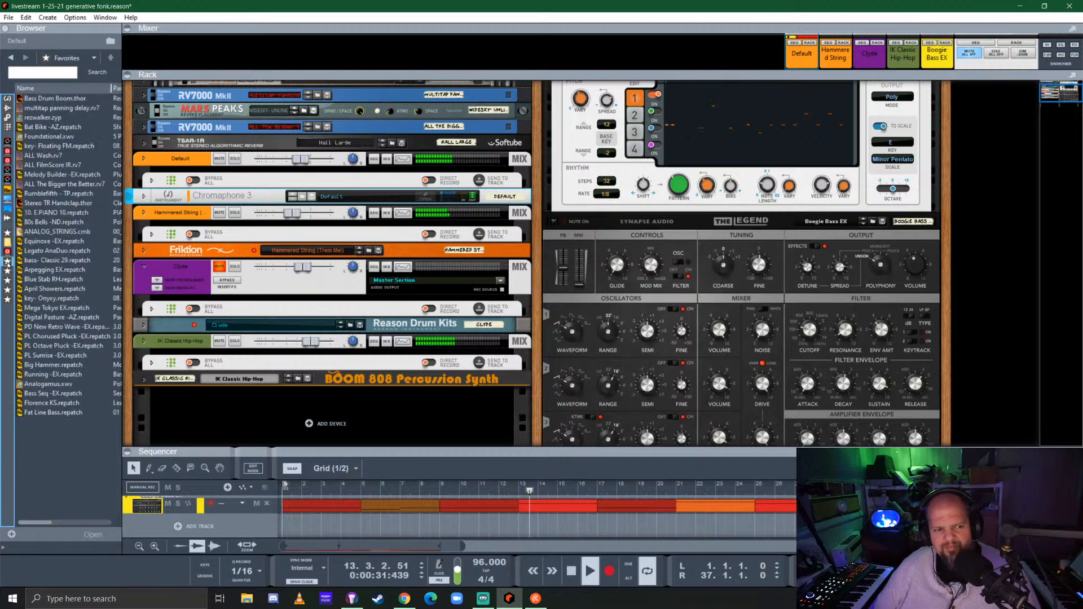
{"action": "scroll", "coordinate": [341, 268], "scroll_direction": "down", "scroll_amount": 3}
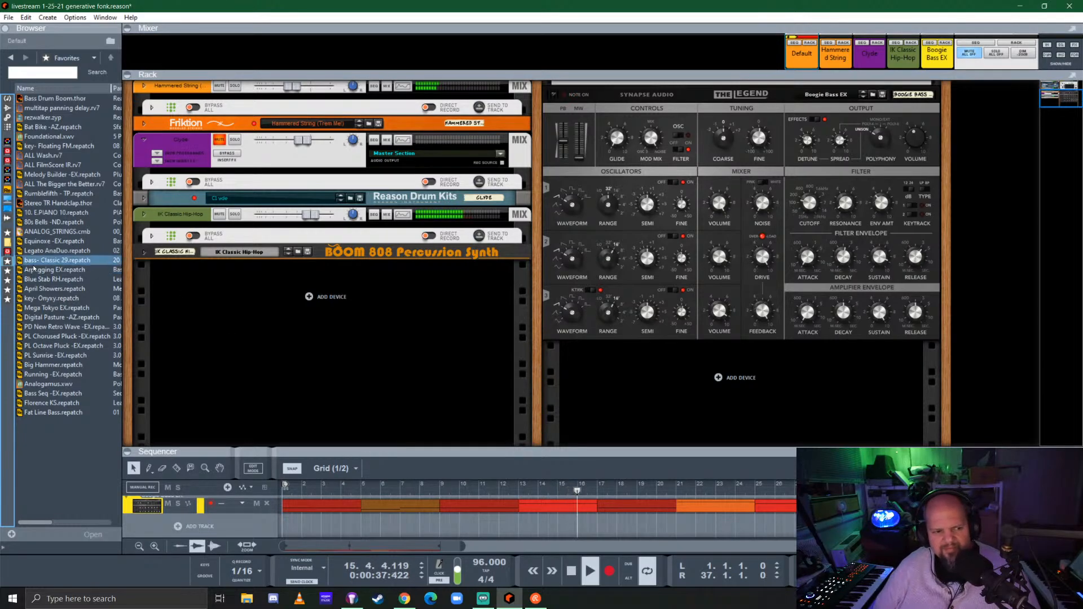
{"action": "mouse_move", "coordinate": [56, 251]}
{"action": "left_mouse_down"}
{"action": "mouse_move", "coordinate": [113, 276]}
{"action": "mouse_move", "coordinate": [524, 382]}
{"action": "left_mouse_up"}
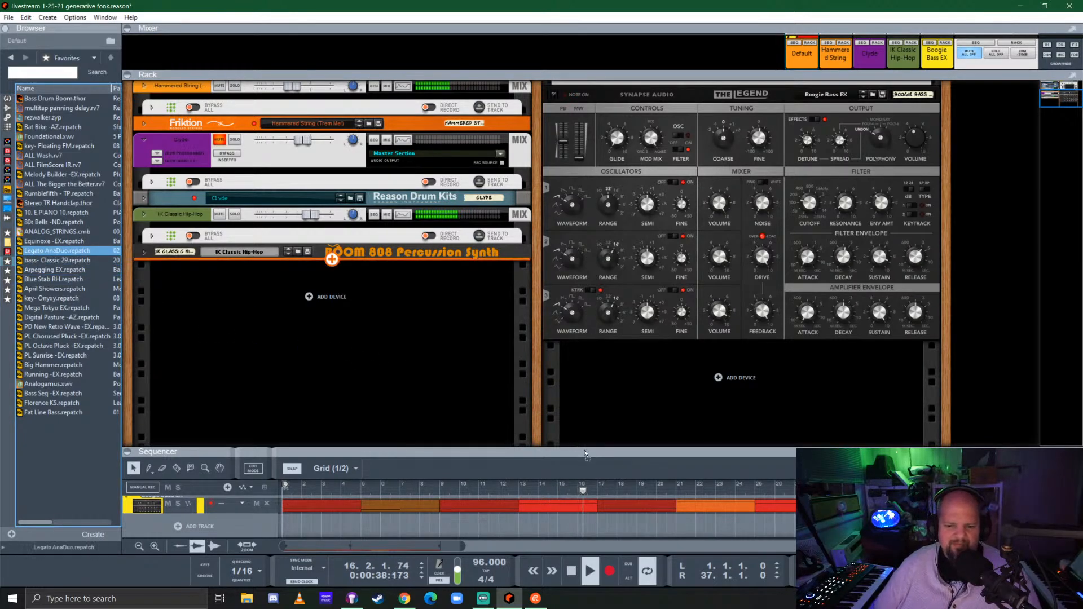
{"action": "left_click_drag", "start_coordinate": [576, 461], "coordinate": [567, 459]}
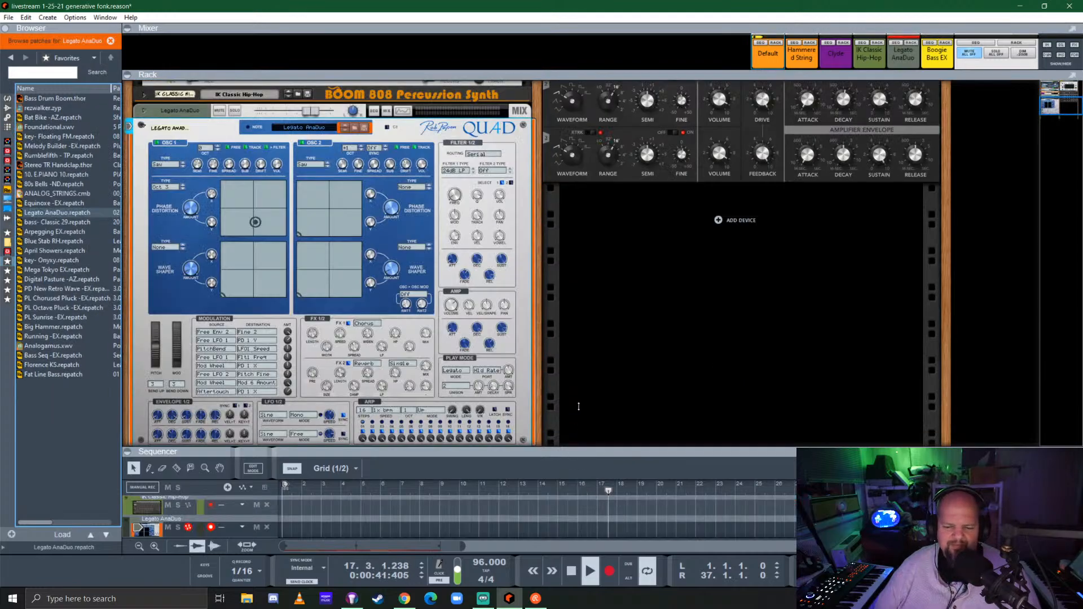
Enlarge the sequencer and copy all Boogie Bass EX clips onto the Legato AnaDuo track from bar 1
{"action": "left_click_drag", "start_coordinate": [578, 406], "coordinate": [582, 289]}
{"action": "left_click", "coordinate": [326, 481]}
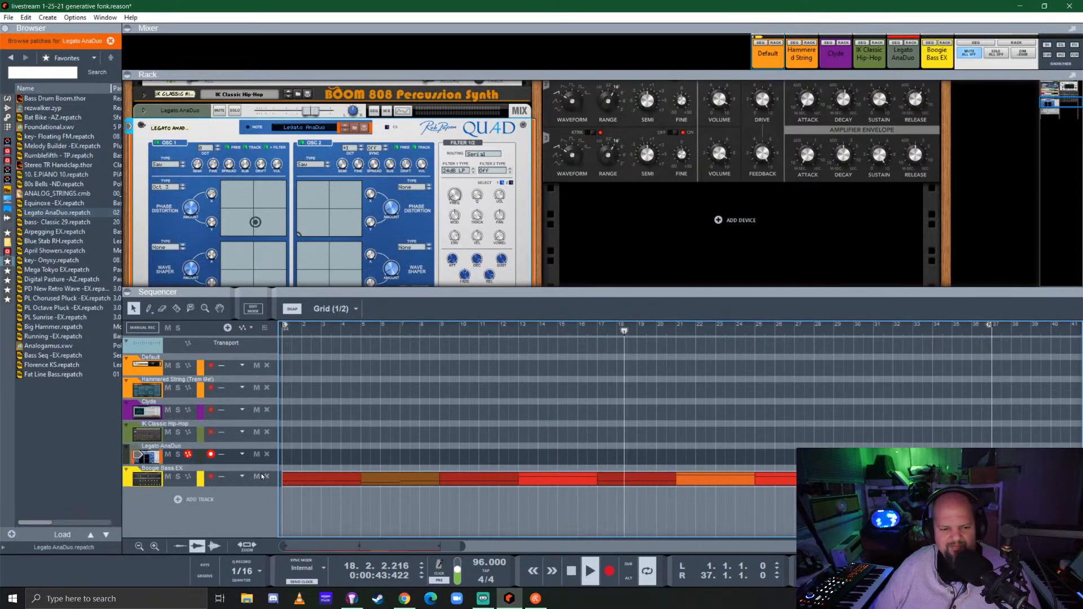
{"action": "key", "text": "ctrl+a"}
{"action": "left_click_drag", "start_coordinate": [309, 481], "coordinate": [309, 458]}
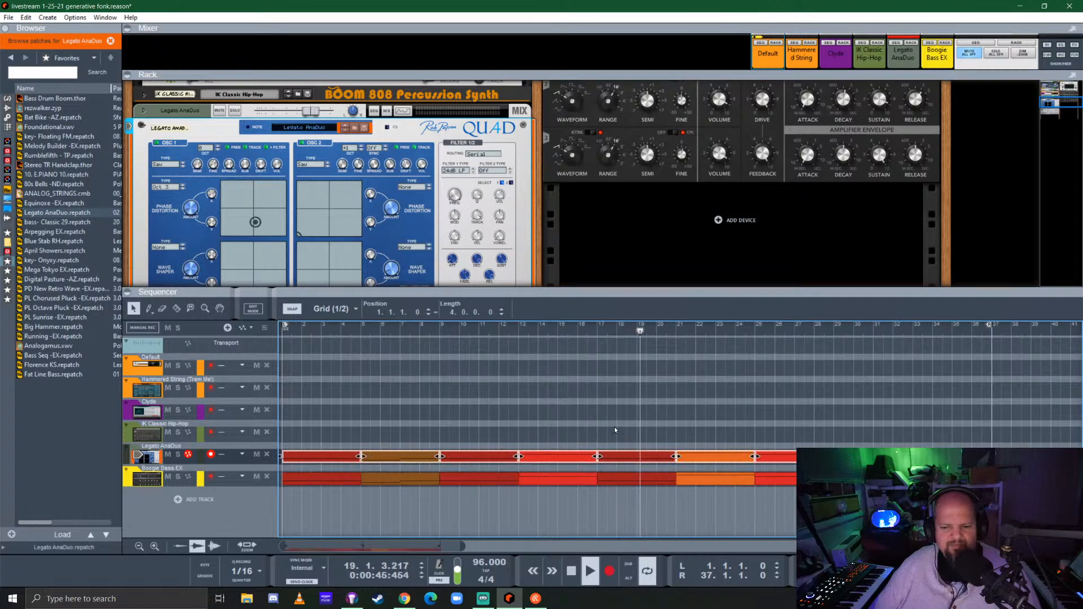
{"action": "left_click", "coordinate": [558, 393]}
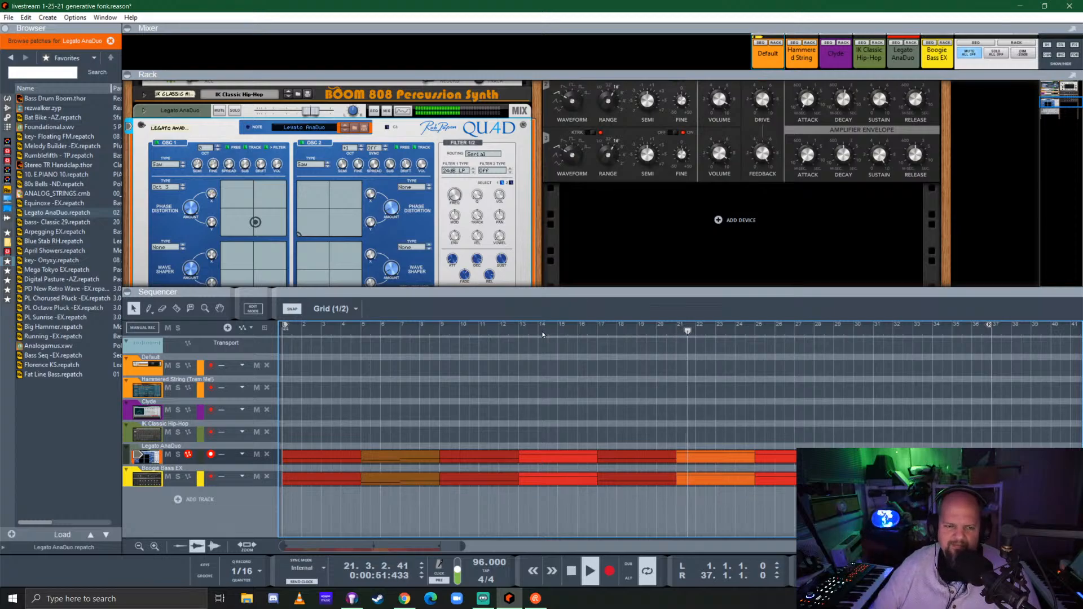
Set the Legato AnaDuo channel's level to 2.21 dB and select all clips on its track
{"action": "left_click", "coordinate": [314, 113]}
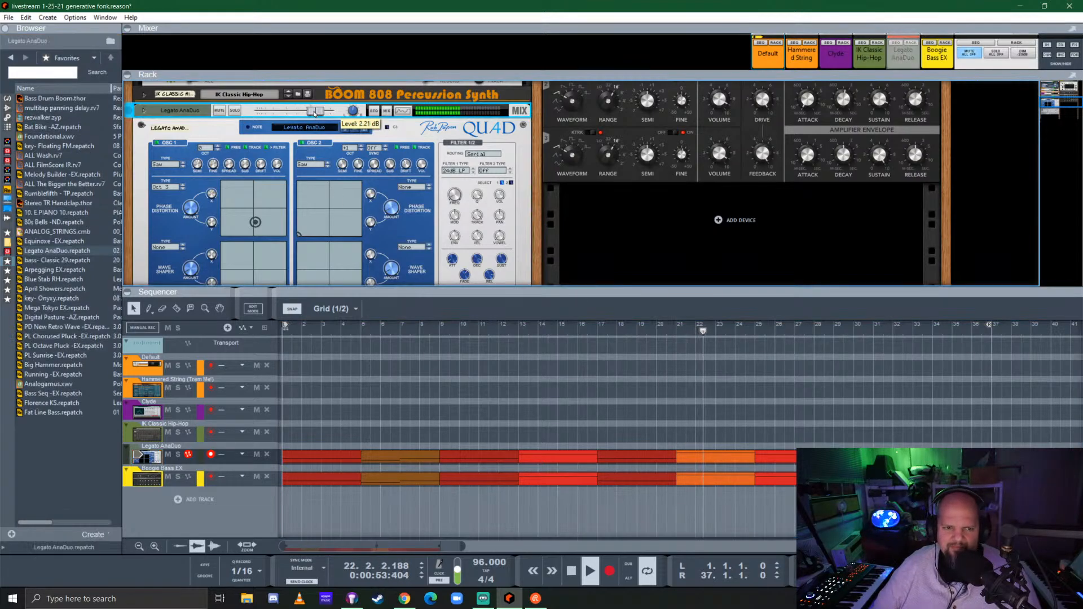
{"action": "left_click_drag", "start_coordinate": [308, 427], "coordinate": [973, 448]}
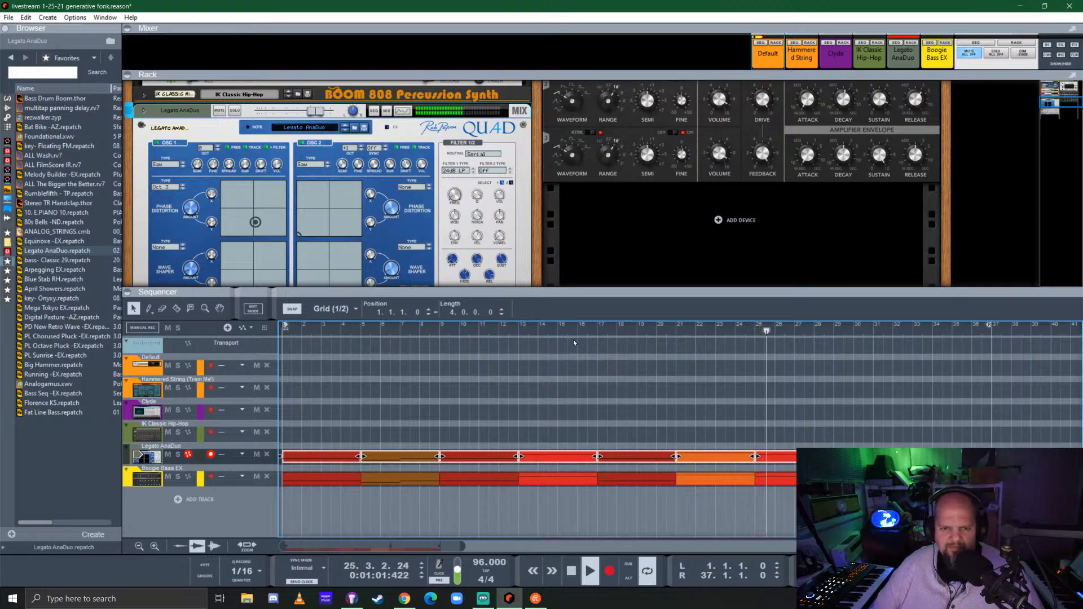
{"action": "left_click_drag", "start_coordinate": [625, 292], "coordinate": [630, 458]}
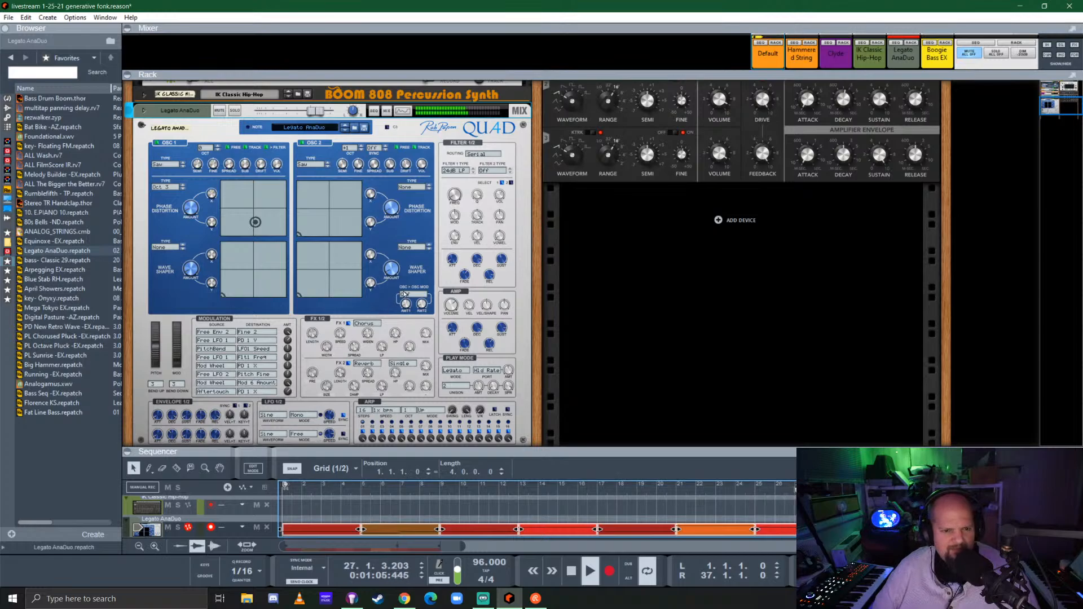
Try octave 0 for oscillator 2 of the QUAD synth, and switch it to octave -1
{"action": "left_click", "coordinate": [350, 148]}
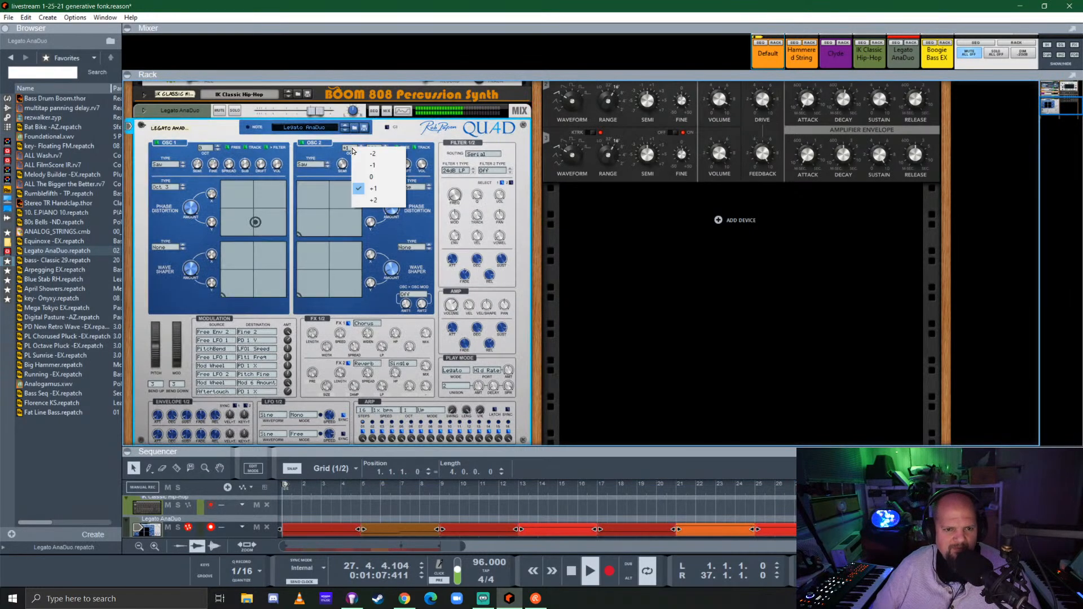
{"action": "left_click", "coordinate": [371, 177]}
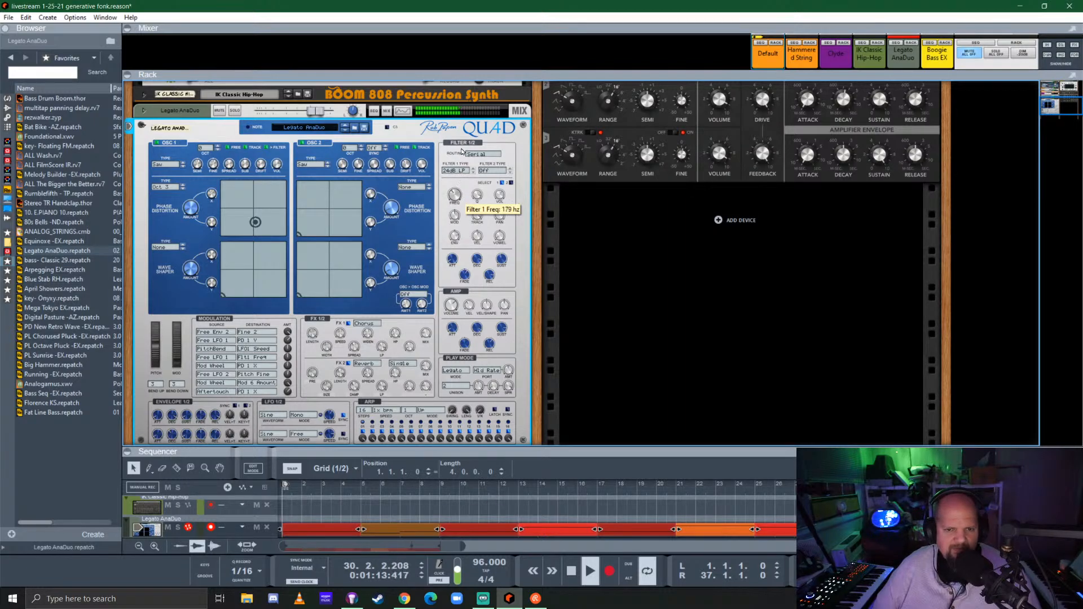
{"action": "left_click_drag", "start_coordinate": [467, 129], "coordinate": [467, 142]}
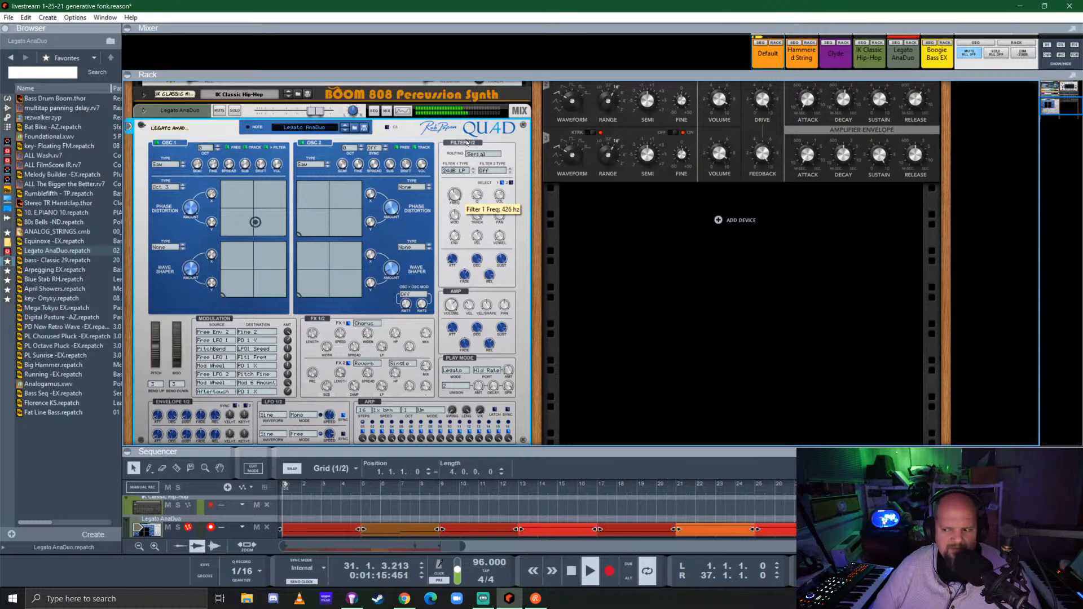
{"action": "left_click", "coordinate": [349, 148]}
{"action": "left_click", "coordinate": [358, 167]}
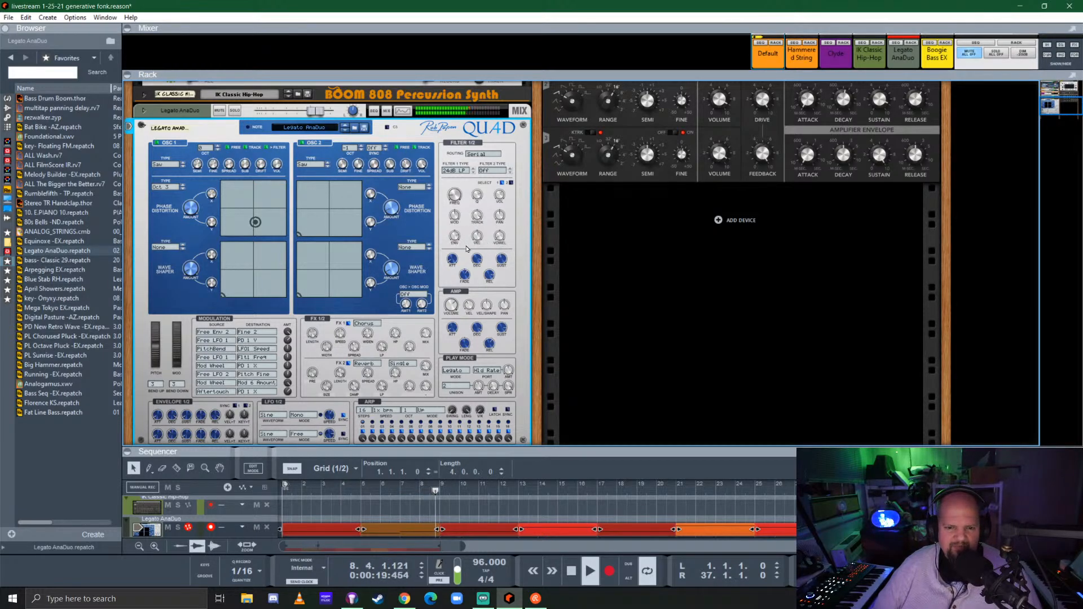
Inspect the QUAD synth's modulation amounts and fold the device in the rack
{"action": "mouse_move", "coordinate": [451, 245]}
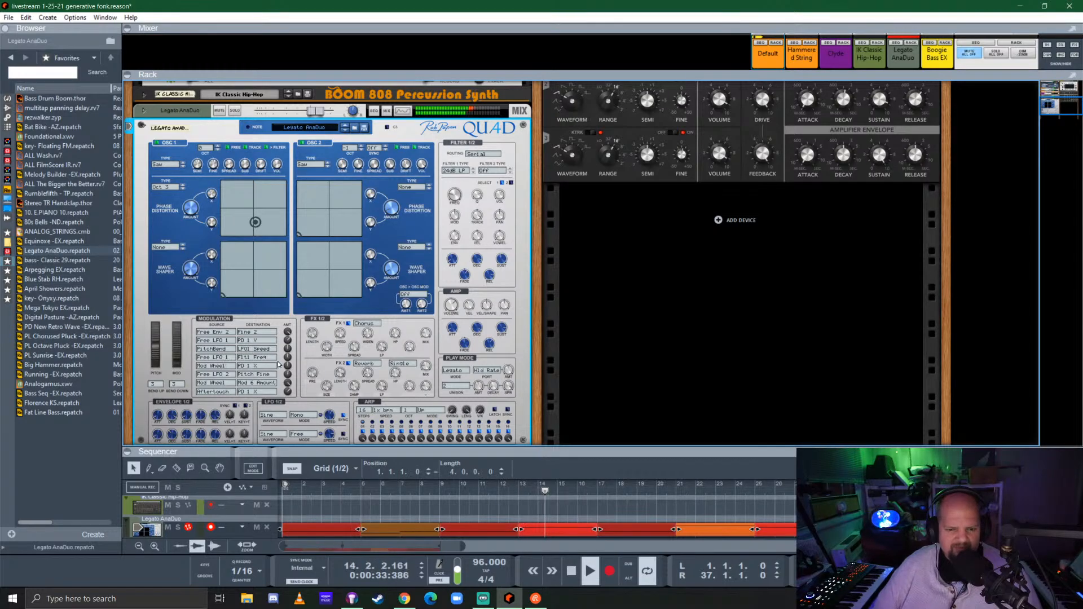
{"action": "scroll", "coordinate": [317, 347], "scroll_direction": "down", "scroll_amount": 1}
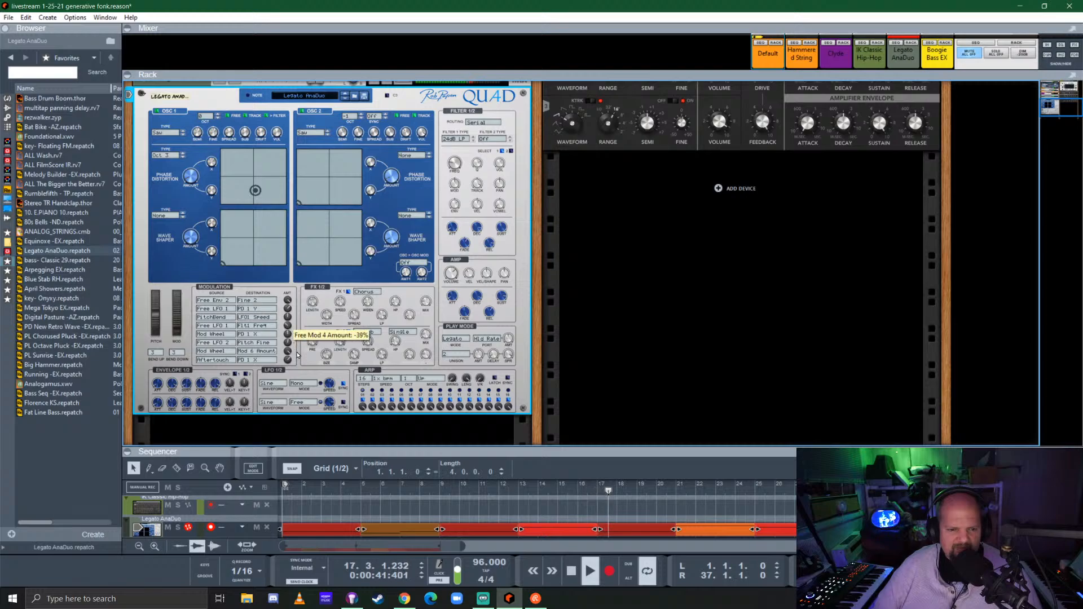
{"action": "left_click_drag", "start_coordinate": [302, 339], "coordinate": [302, 327]}
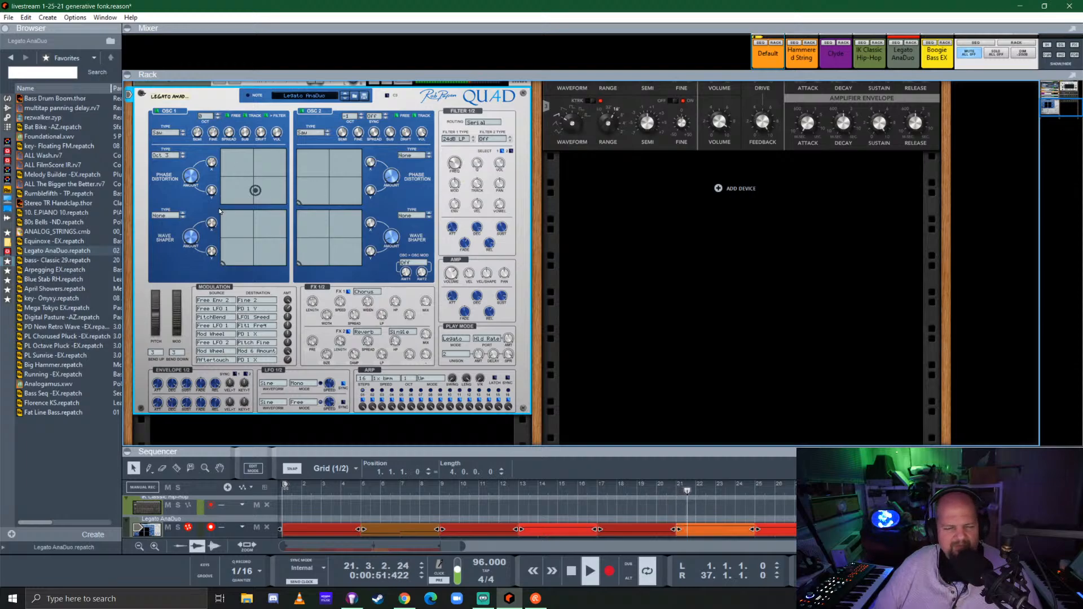
{"action": "scroll", "coordinate": [220, 212], "scroll_direction": "up", "scroll_amount": 3}
{"action": "left_click", "coordinate": [145, 195]}
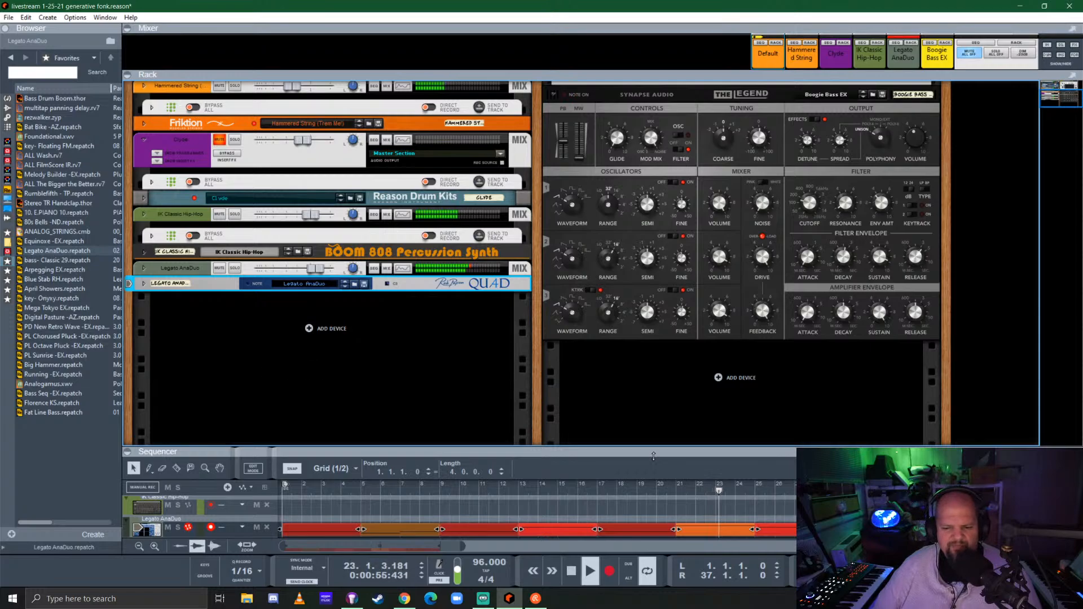
Enlarge the sequencer, select its Transport track and save the song
{"action": "left_click_drag", "start_coordinate": [653, 456], "coordinate": [704, 366]}
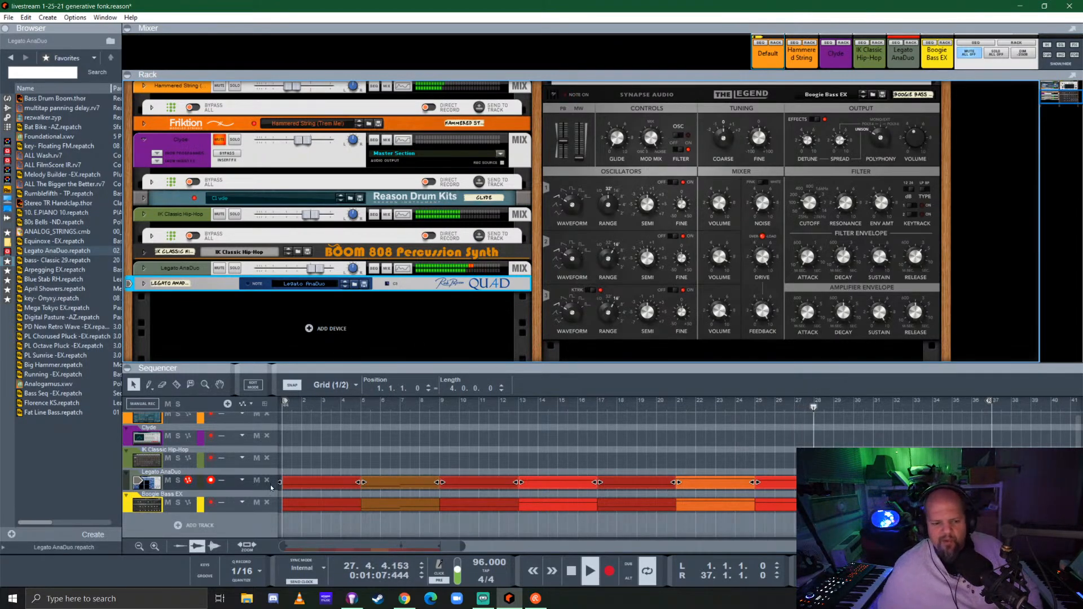
{"action": "scroll", "coordinate": [271, 487], "scroll_direction": "up", "scroll_amount": 3}
{"action": "left_click", "coordinate": [137, 425]}
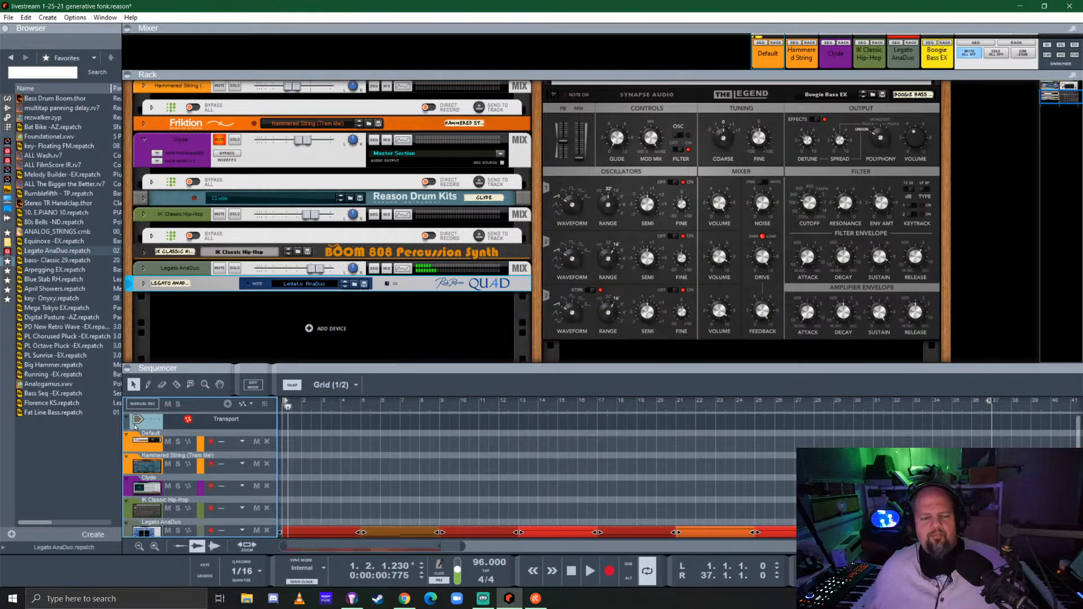
{"action": "key", "text": "ctrl+s"}
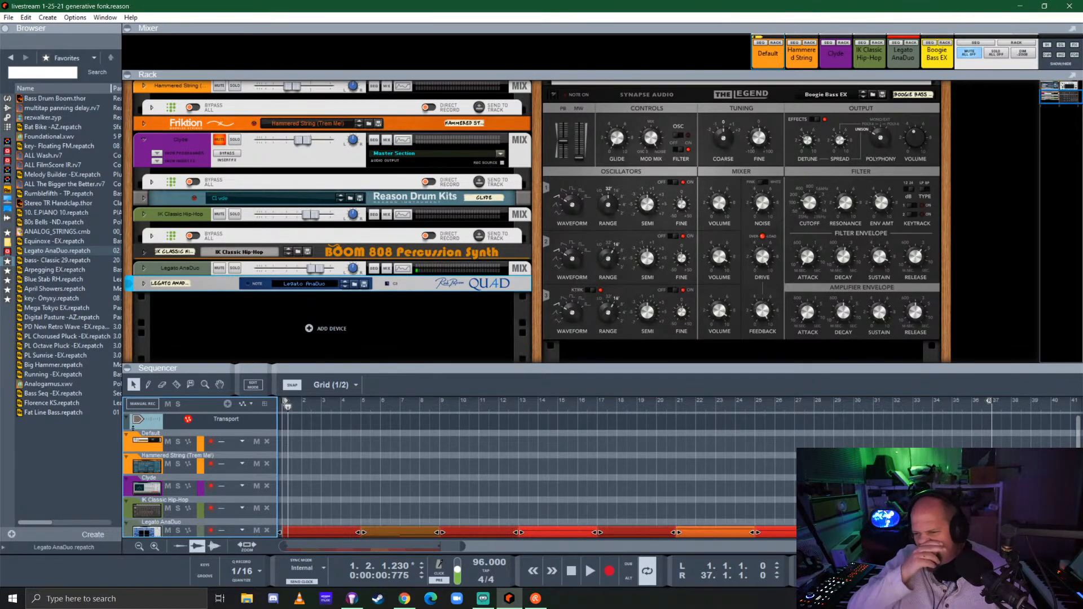
{"action": "left_click", "coordinate": [455, 325]}
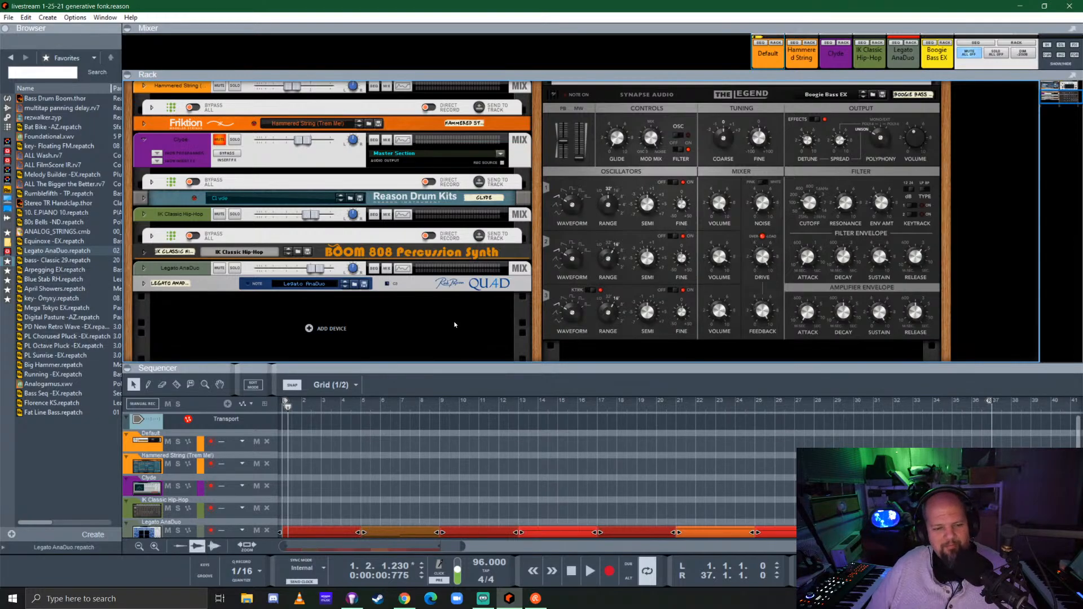
Open the recent song Starter effects loadout.reason and maximise its window
{"action": "left_click", "coordinate": [9, 18]}
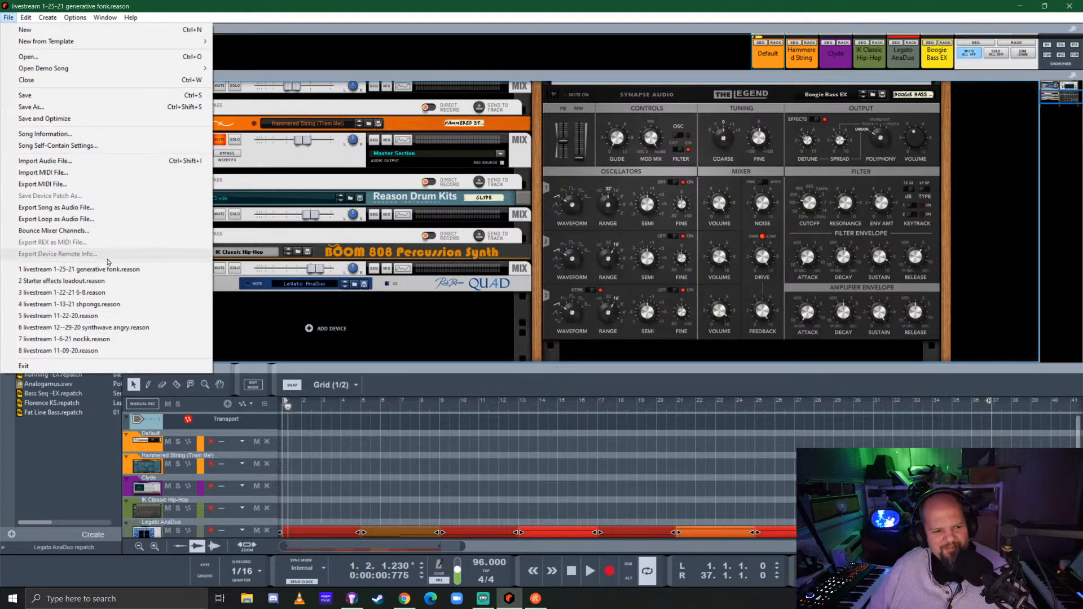
{"action": "left_click", "coordinate": [102, 281]}
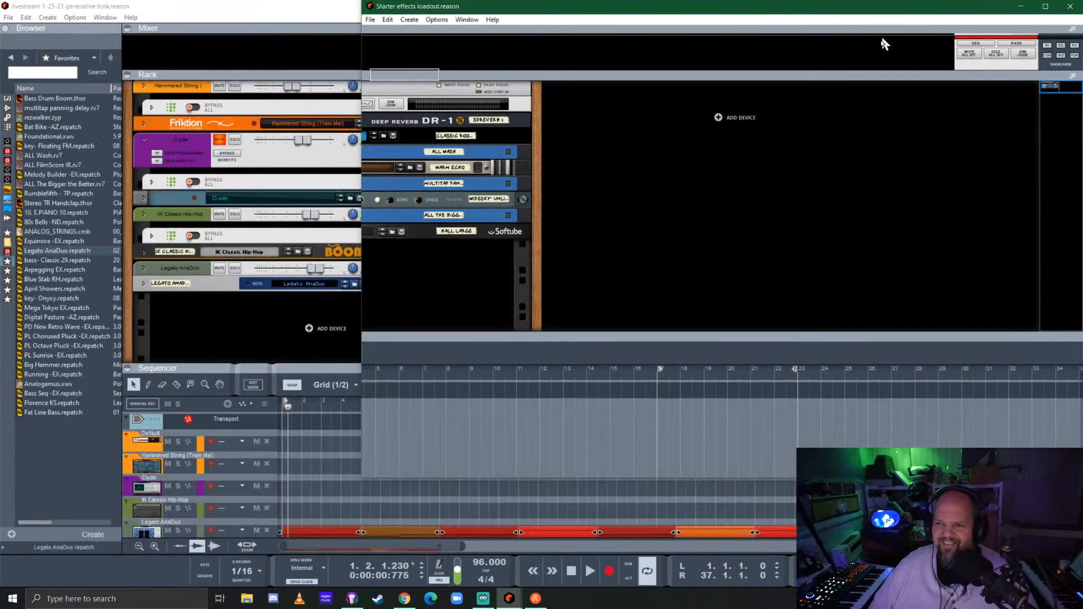
{"action": "left_click_drag", "start_coordinate": [882, 38], "coordinate": [880, 53]}
{"action": "left_click", "coordinate": [1070, 5]}
{"action": "left_click", "coordinate": [1041, 54]}
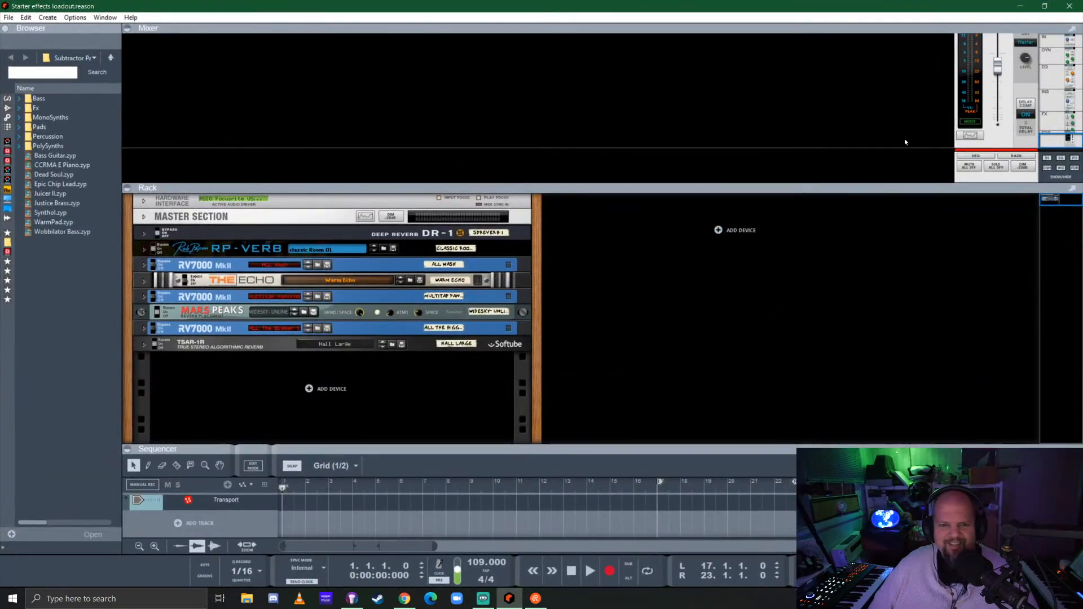
{"action": "left_click", "coordinate": [654, 356]}
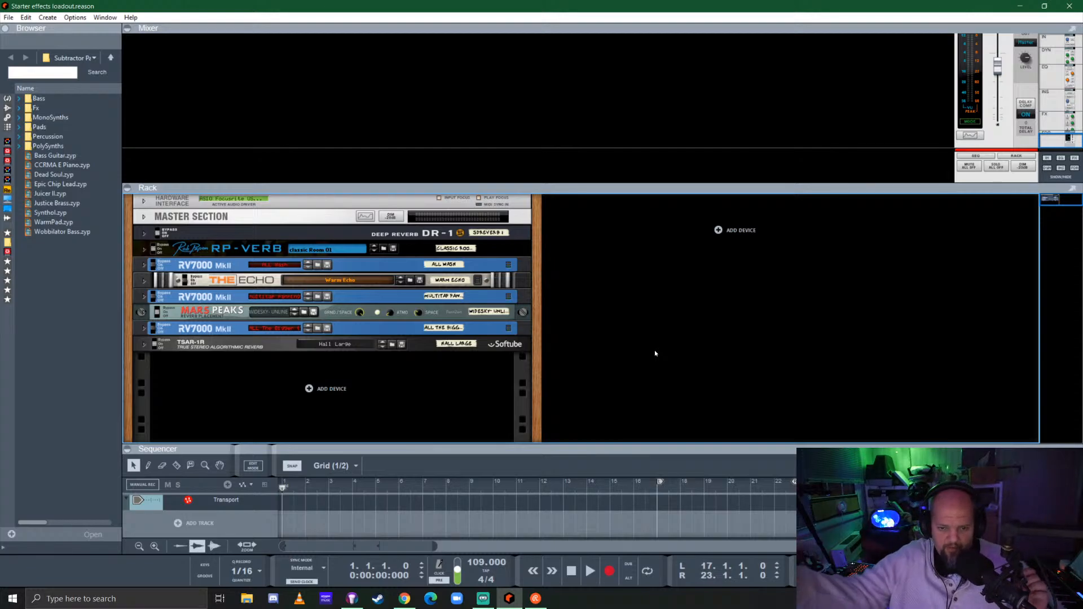
{"action": "left_click", "coordinate": [135, 17]}
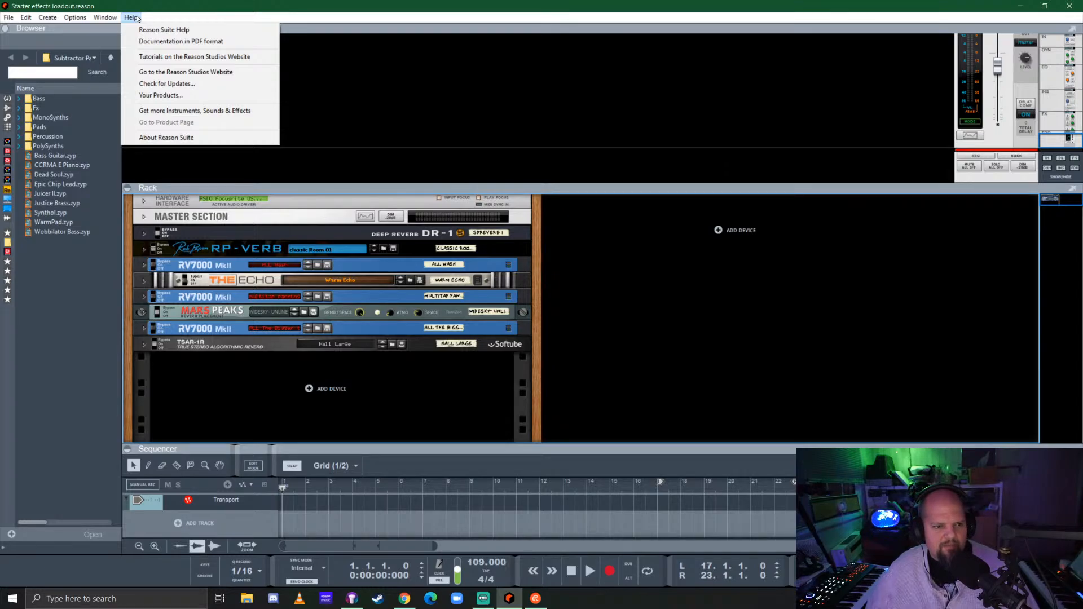
{"action": "left_click", "coordinate": [396, 57]}
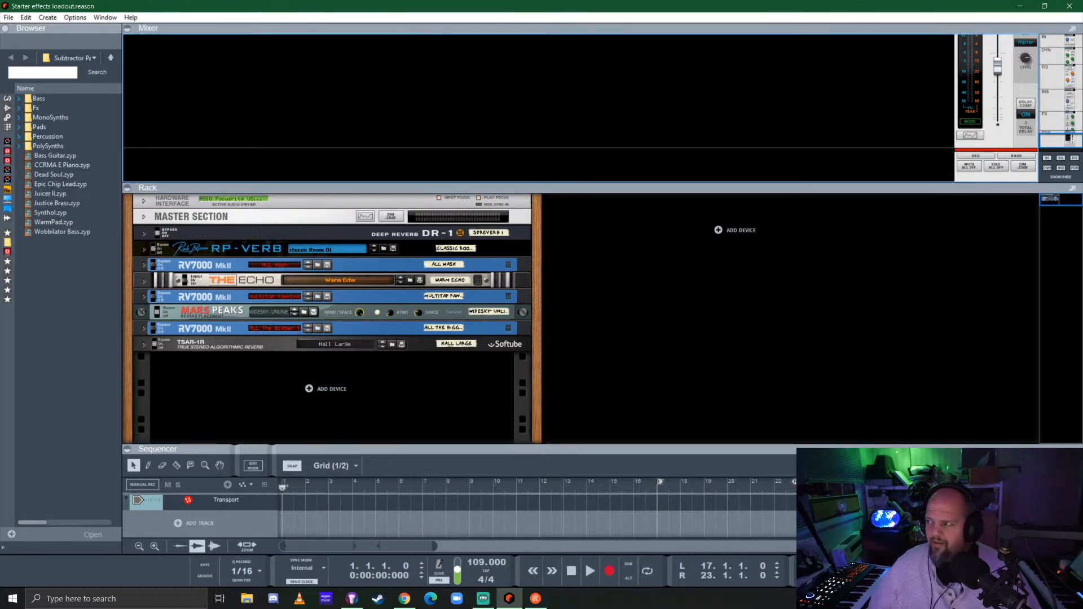
{"action": "key", "text": "alt+Tab"}
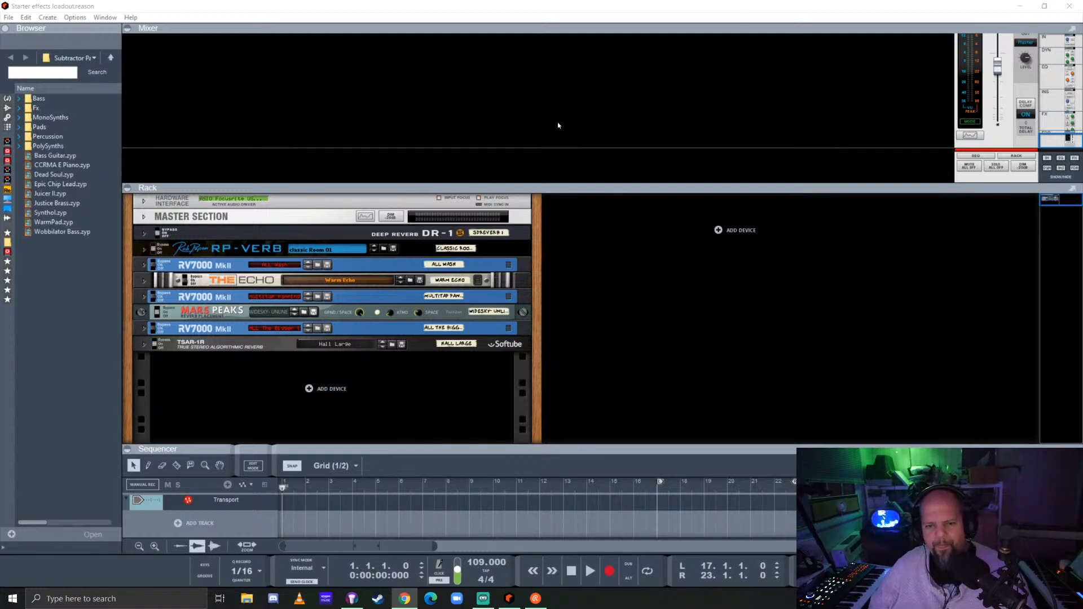
Enlarge the rack by collapsing the mixer, and add The Legend synth below the TSAR-1R reverb
{"action": "left_click_drag", "start_coordinate": [606, 187], "coordinate": [610, 6]}
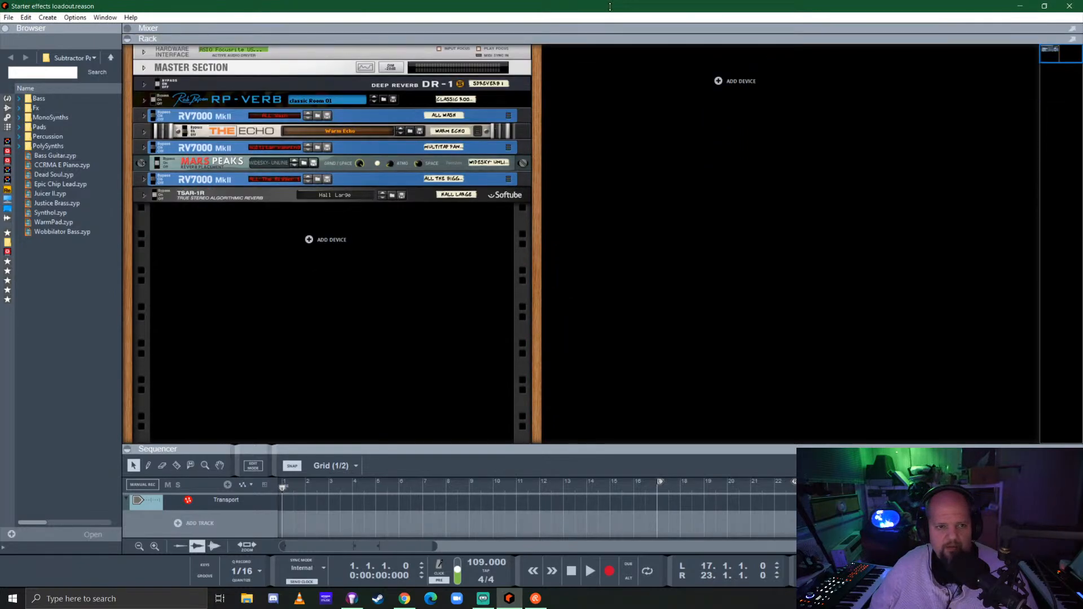
{"action": "left_click", "coordinate": [535, 245]}
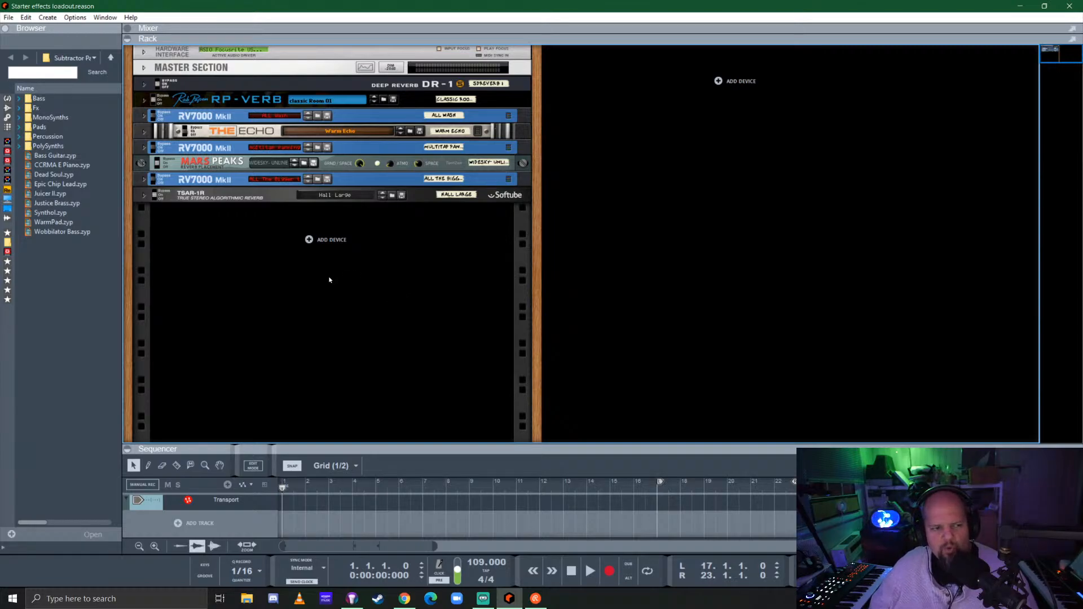
{"action": "left_click", "coordinate": [8, 98]}
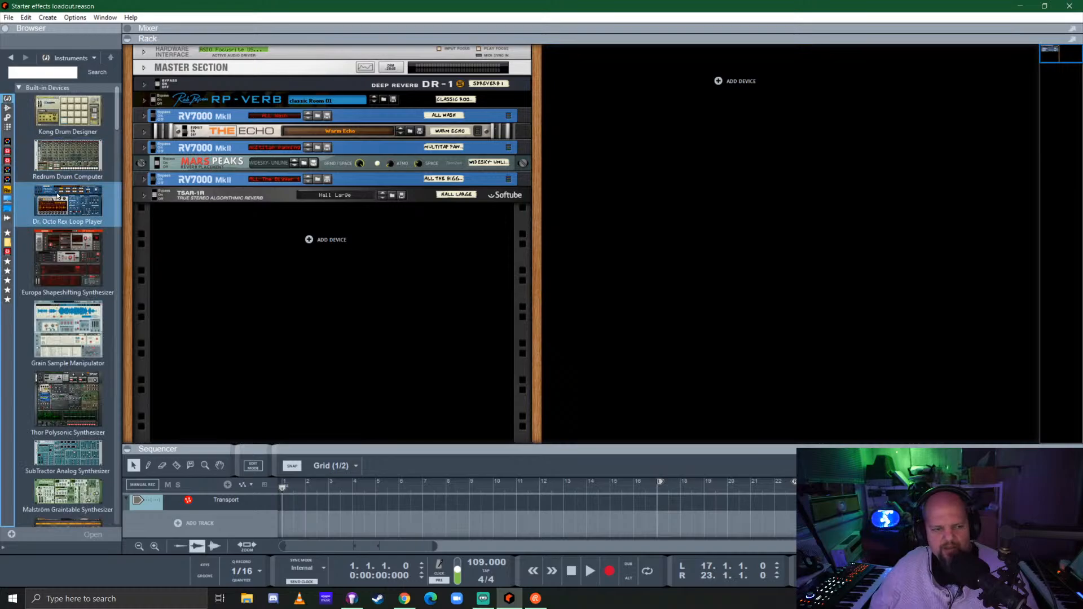
{"action": "scroll", "coordinate": [57, 196], "scroll_direction": "down", "scroll_amount": 20}
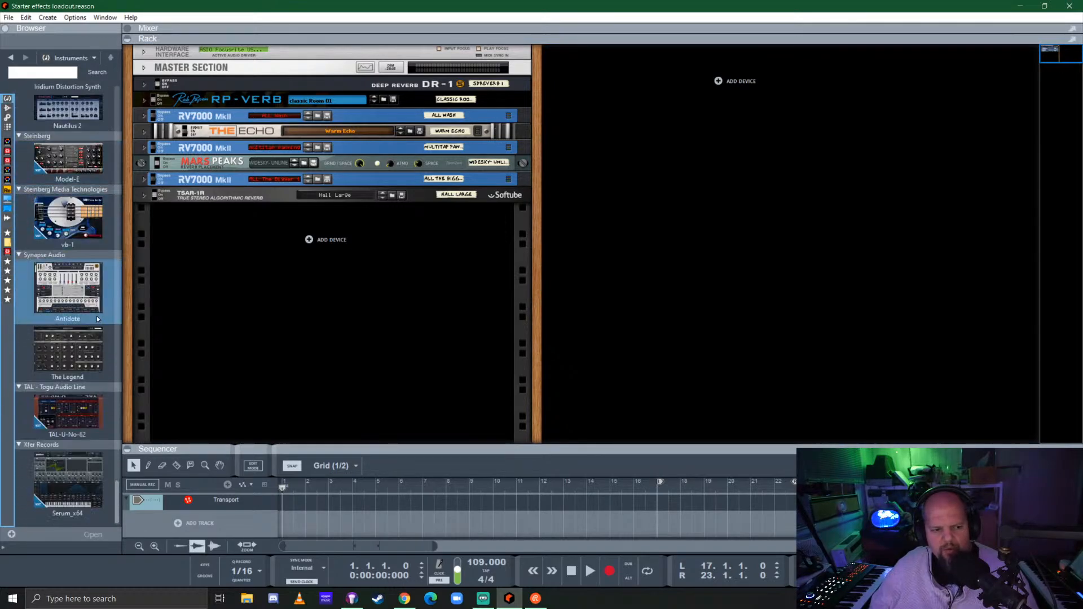
{"action": "left_click_drag", "start_coordinate": [68, 349], "coordinate": [430, 327]}
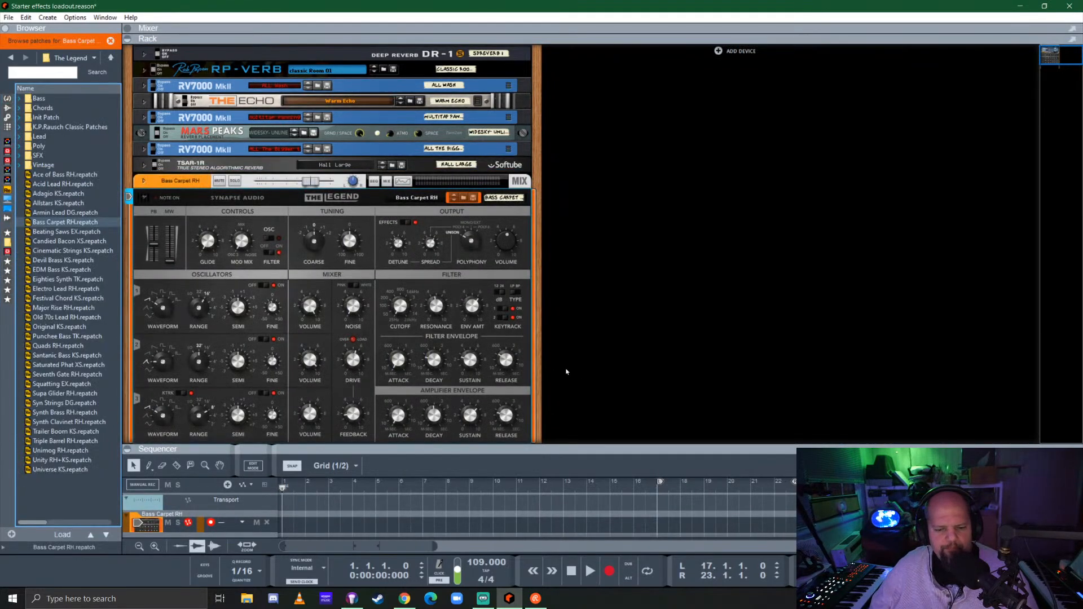
Add a Kong Drum Designer in a second rack column and try the kit 808 - (Accent Switch 125) on it
{"action": "left_click", "coordinate": [7, 98]}
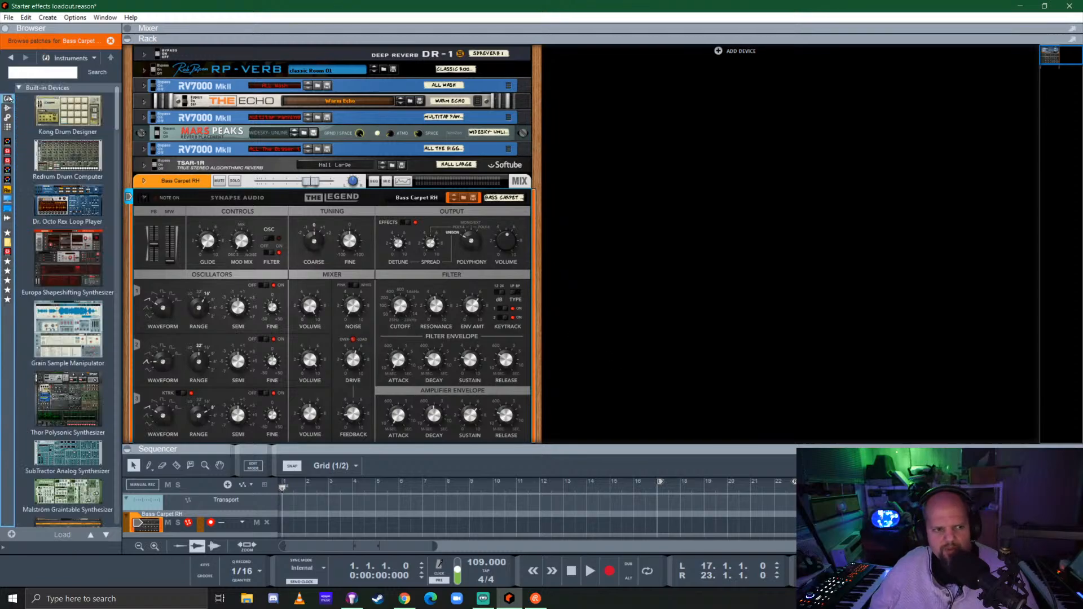
{"action": "left_click_drag", "start_coordinate": [68, 115], "coordinate": [751, 150]}
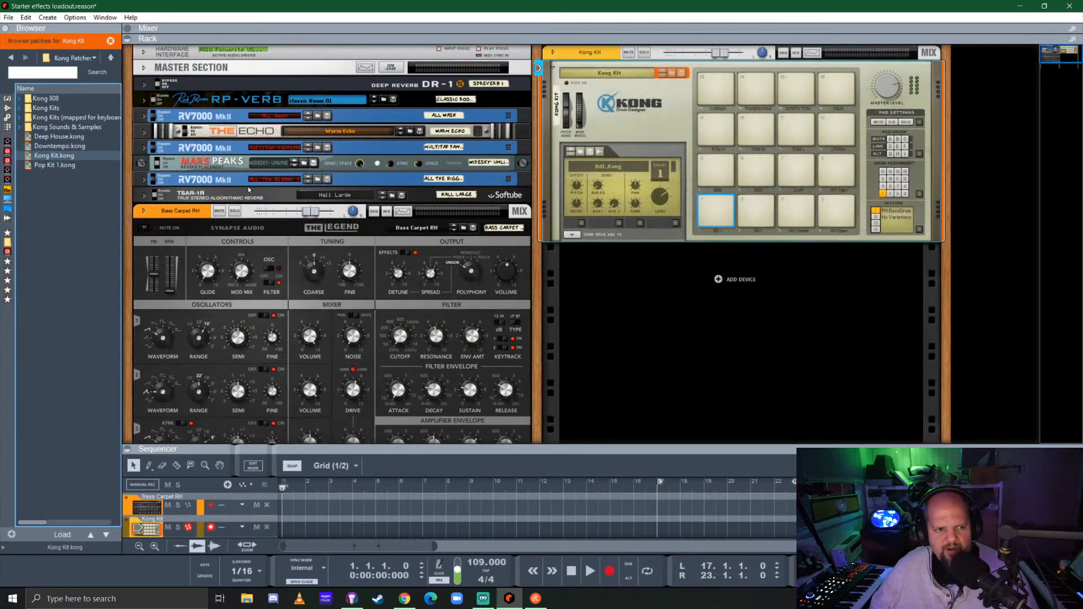
{"action": "double_click", "coordinate": [54, 100]}
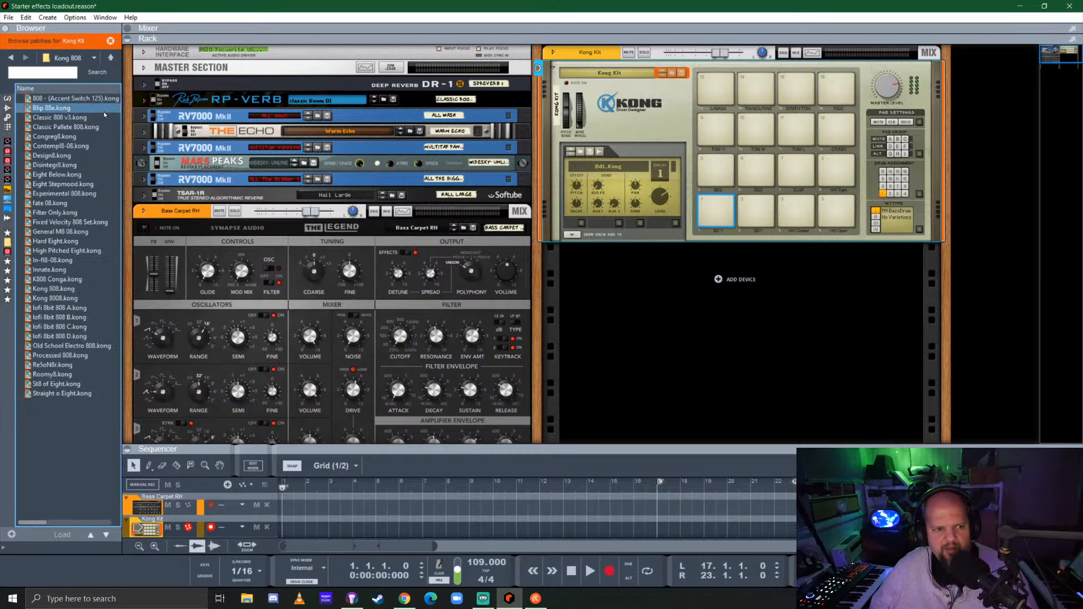
{"action": "left_click_drag", "start_coordinate": [57, 99], "coordinate": [708, 163]}
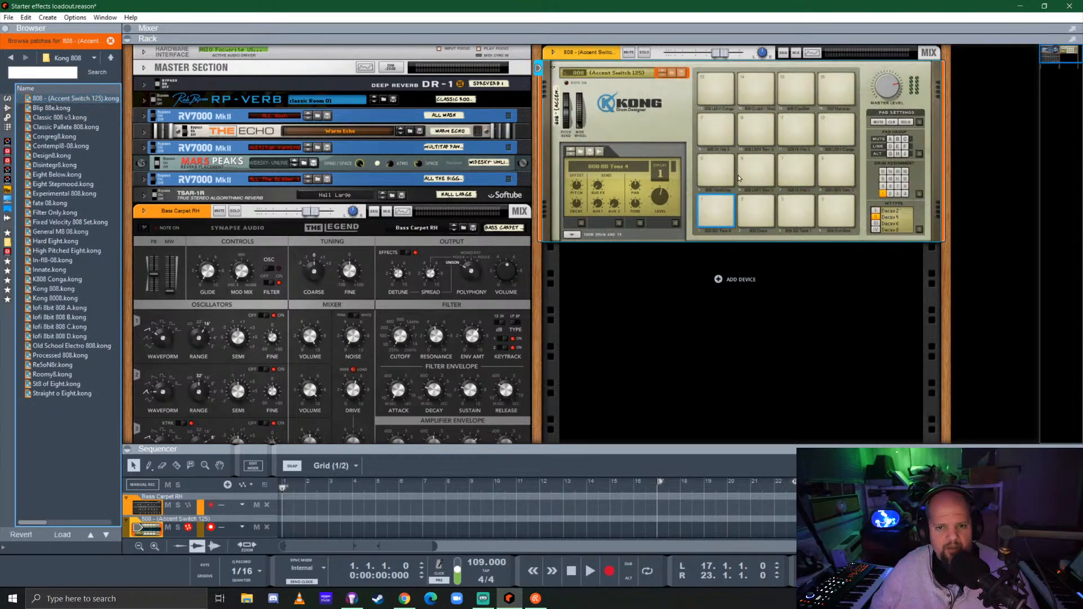
{"action": "left_click", "coordinate": [718, 207]}
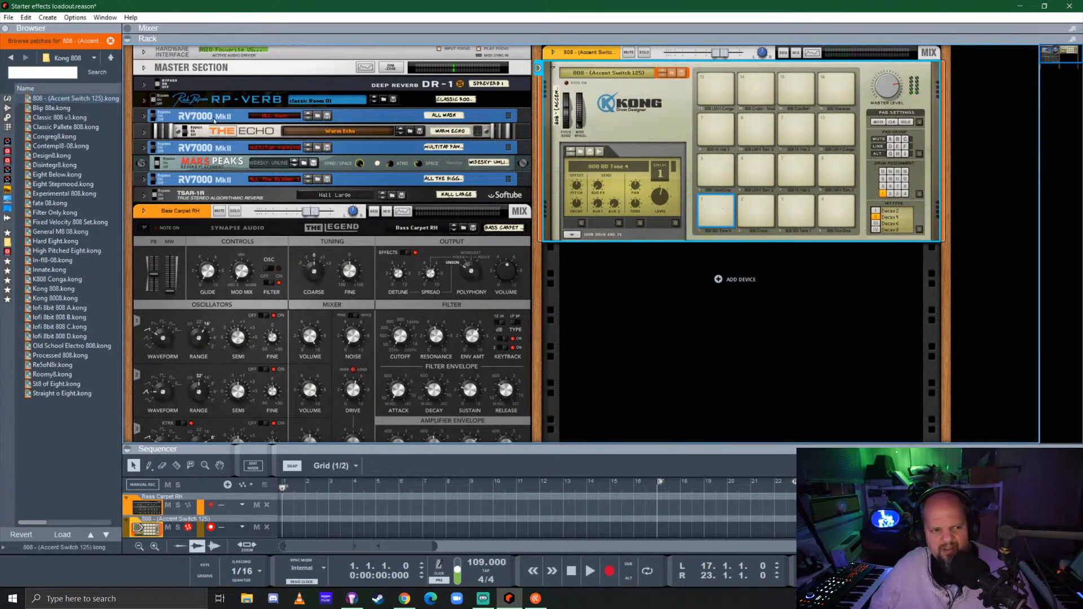
Load the Bumpy -TSB kit from the Kong Kits folder -The Salazar Brothers (TSB) into Kong
{"action": "left_click", "coordinate": [111, 57]}
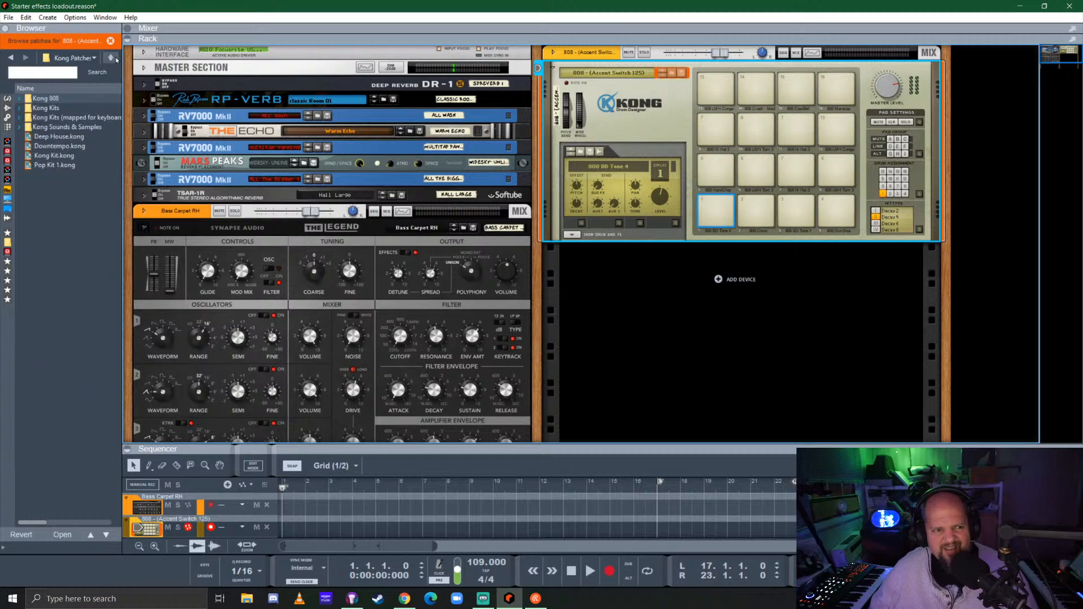
{"action": "left_click", "coordinate": [66, 108]}
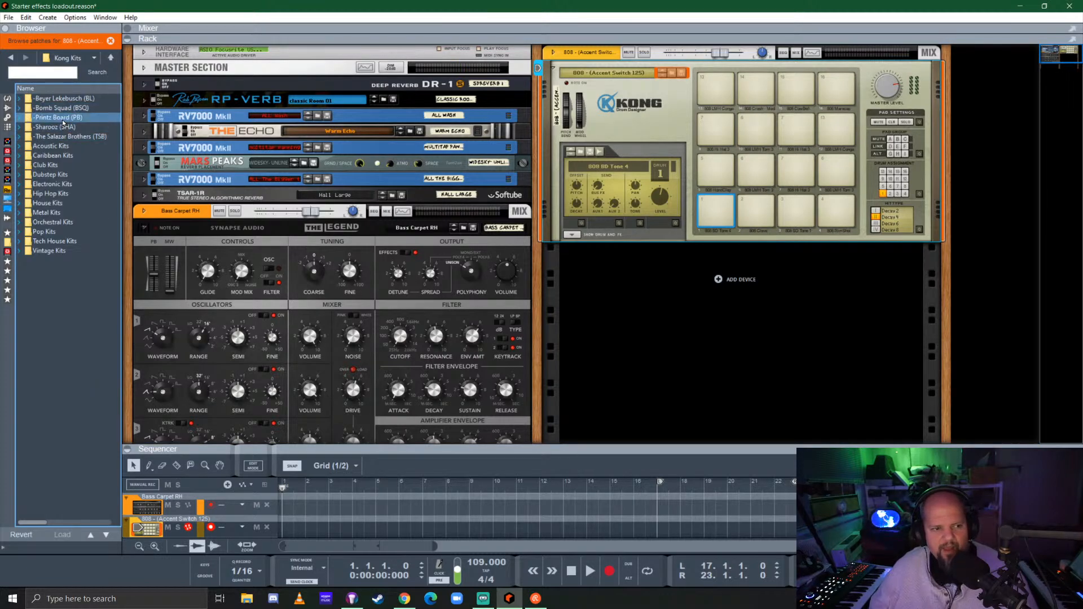
{"action": "left_click", "coordinate": [47, 177]}
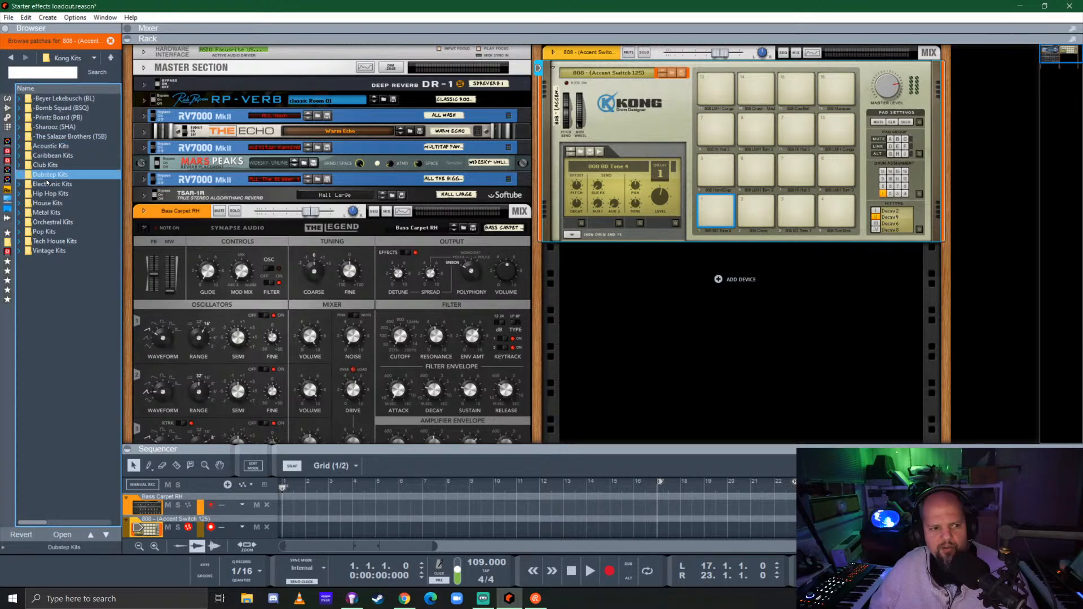
{"action": "double_click", "coordinate": [55, 138]}
{"action": "left_click", "coordinate": [57, 98]}
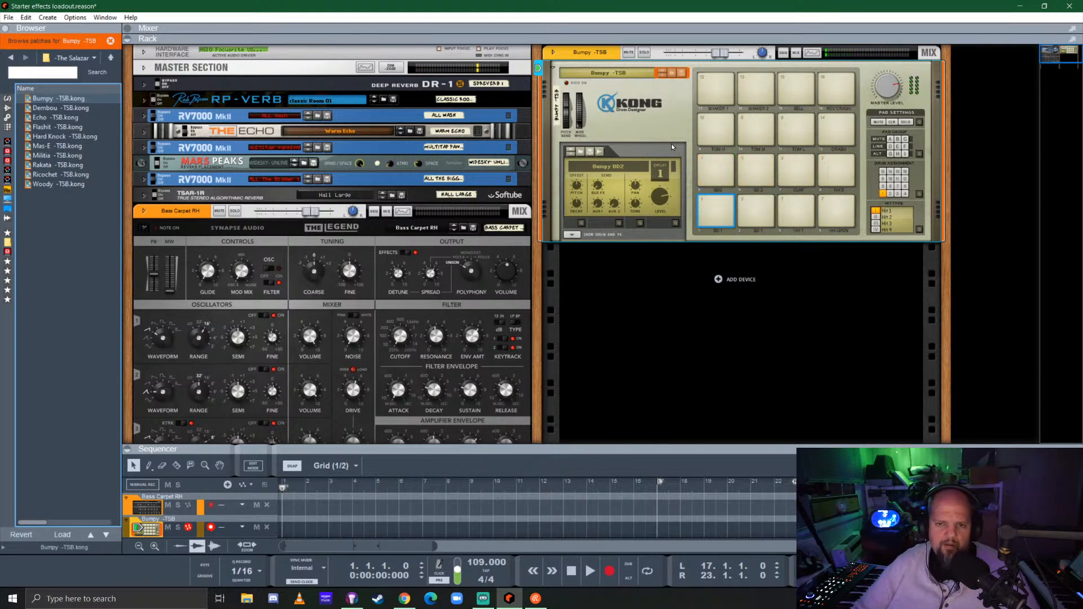
Add a Beat Map player to the Kong drum machine and choose the Tharsis map
{"action": "left_click", "coordinate": [7, 98]}
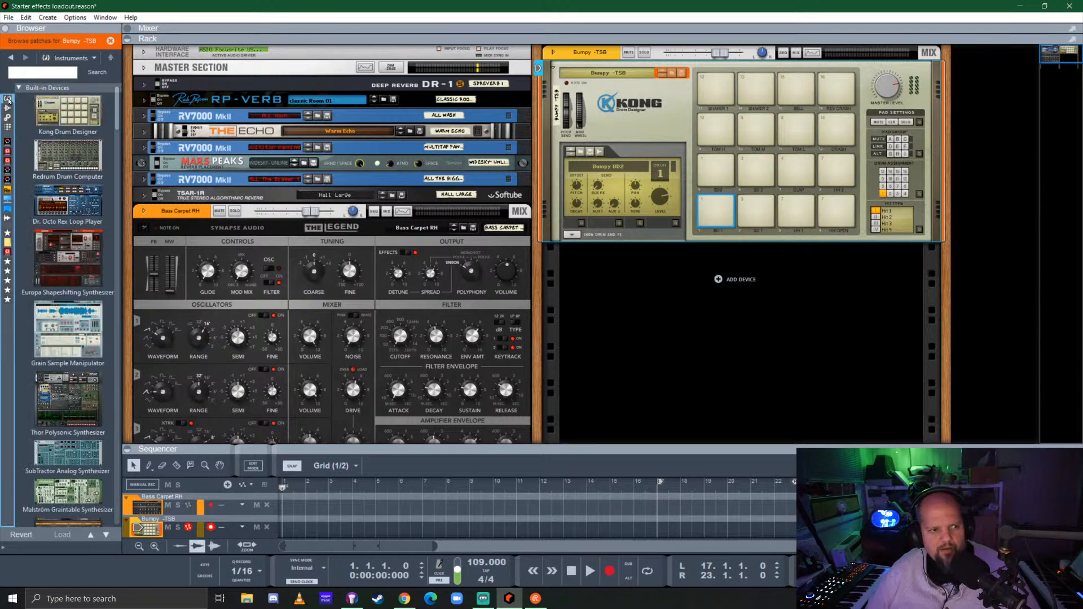
{"action": "left_click", "coordinate": [8, 127]}
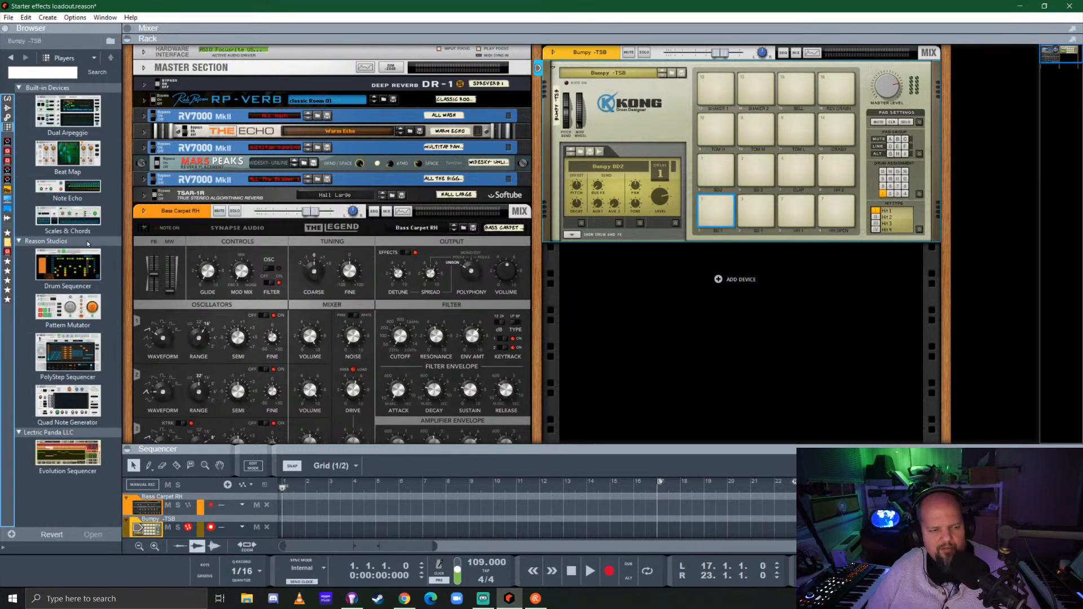
{"action": "left_click_drag", "start_coordinate": [44, 158], "coordinate": [653, 108]}
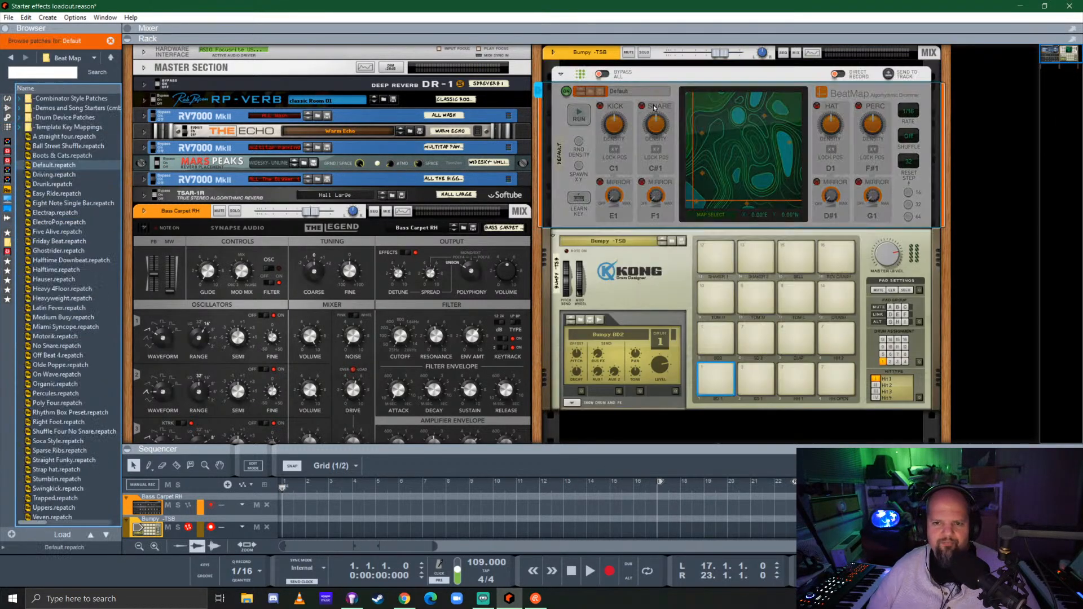
{"action": "left_click", "coordinate": [710, 215]}
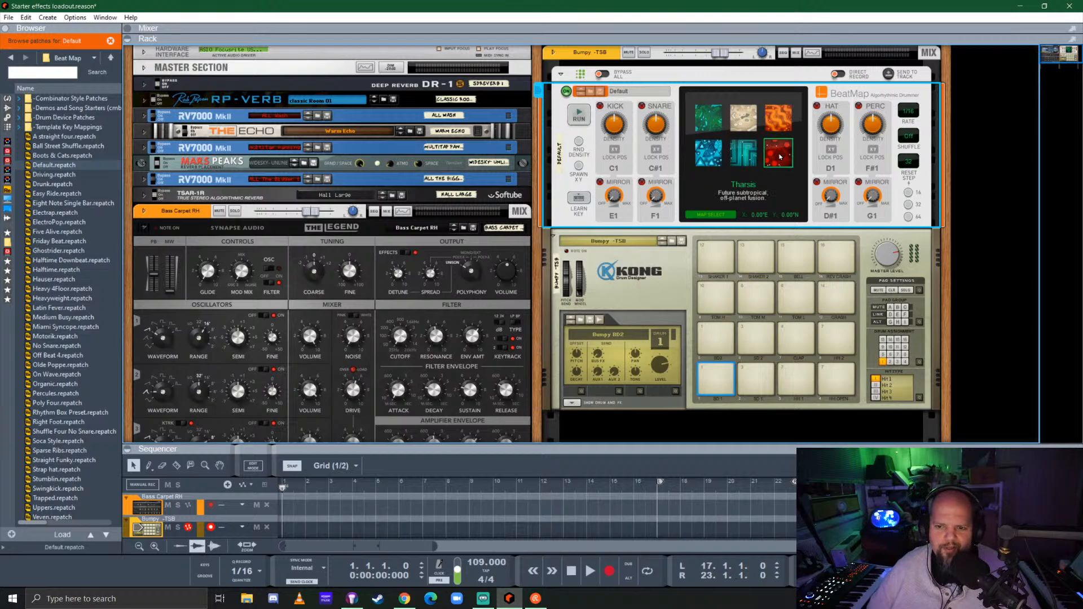
{"action": "left_click", "coordinate": [711, 214]}
Run Beat Map, lower its percussion density and spawn new random X/Y map positions
{"action": "left_click", "coordinate": [578, 116]}
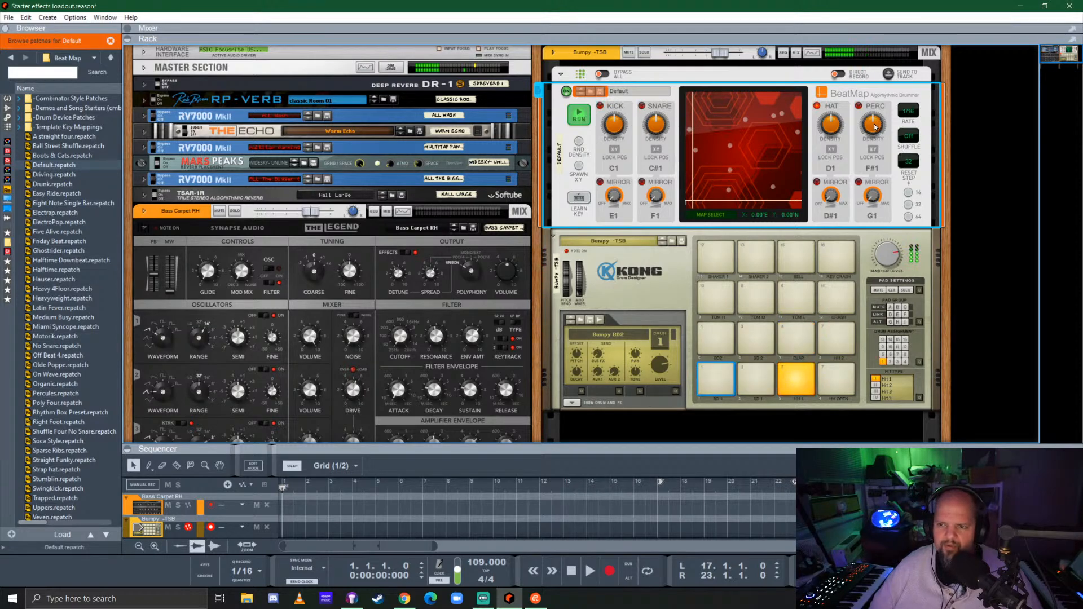
{"action": "left_click_drag", "start_coordinate": [877, 128], "coordinate": [880, 145]}
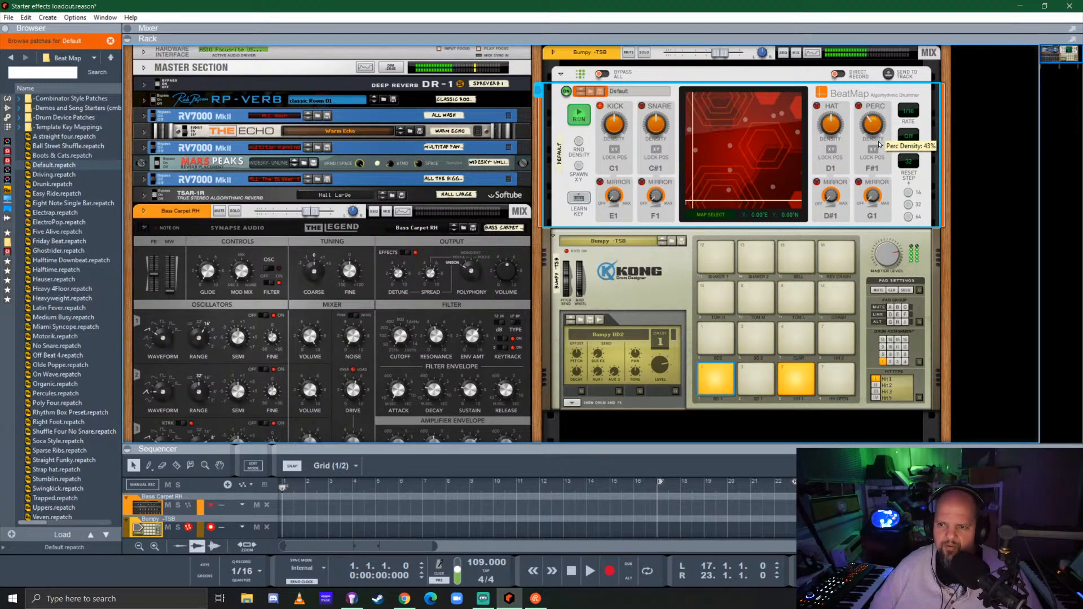
{"action": "left_click", "coordinate": [579, 165]}
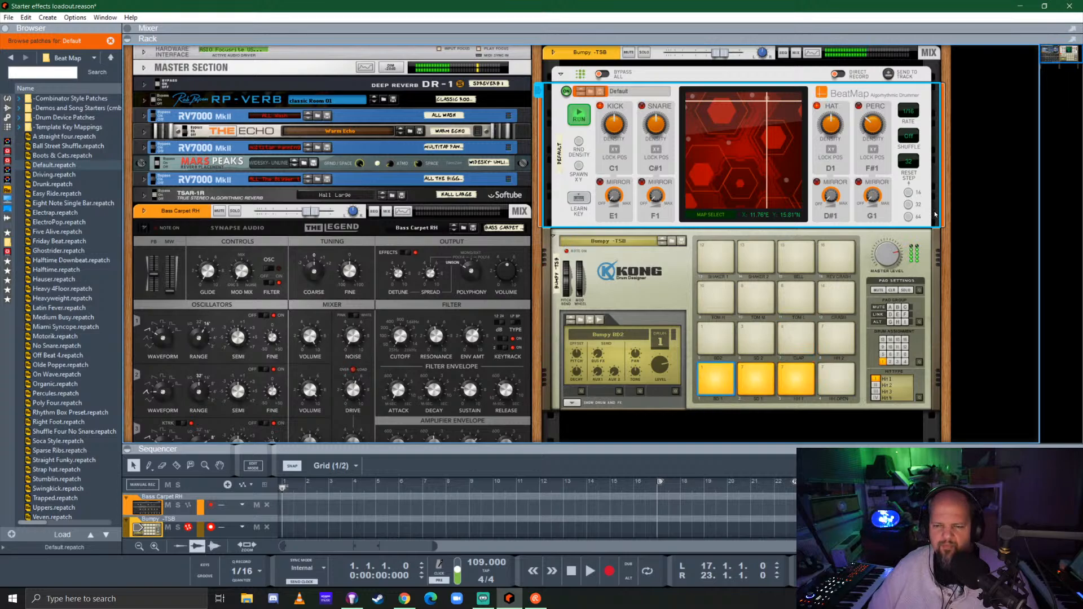
{"action": "left_click", "coordinate": [578, 166]}
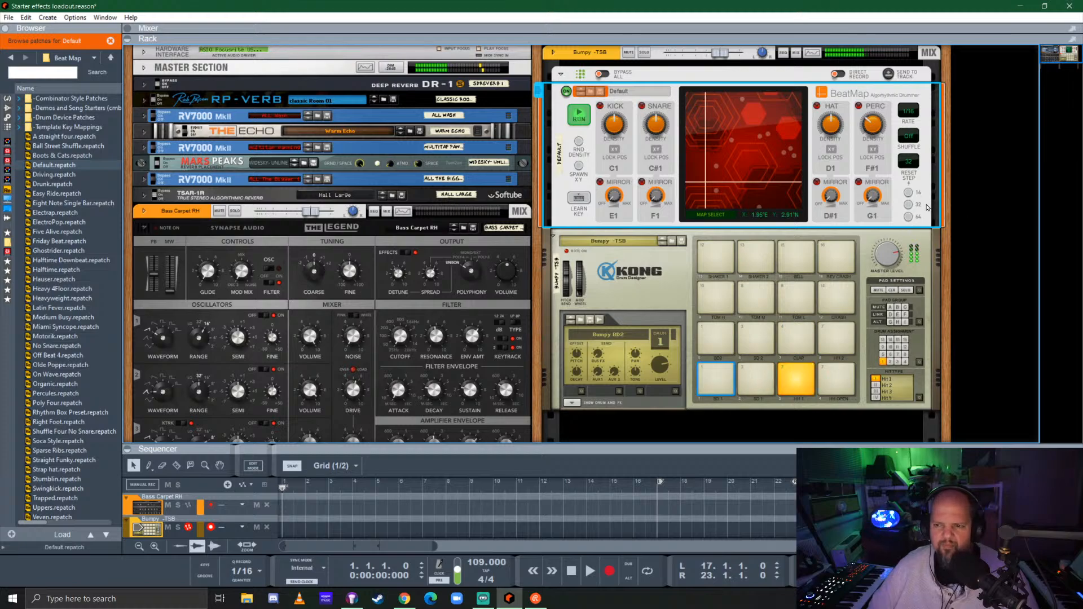
Add a Pulsar Dual LFO utility above the Beat Map player in Kong's rack column
{"action": "left_click", "coordinate": [8, 117]}
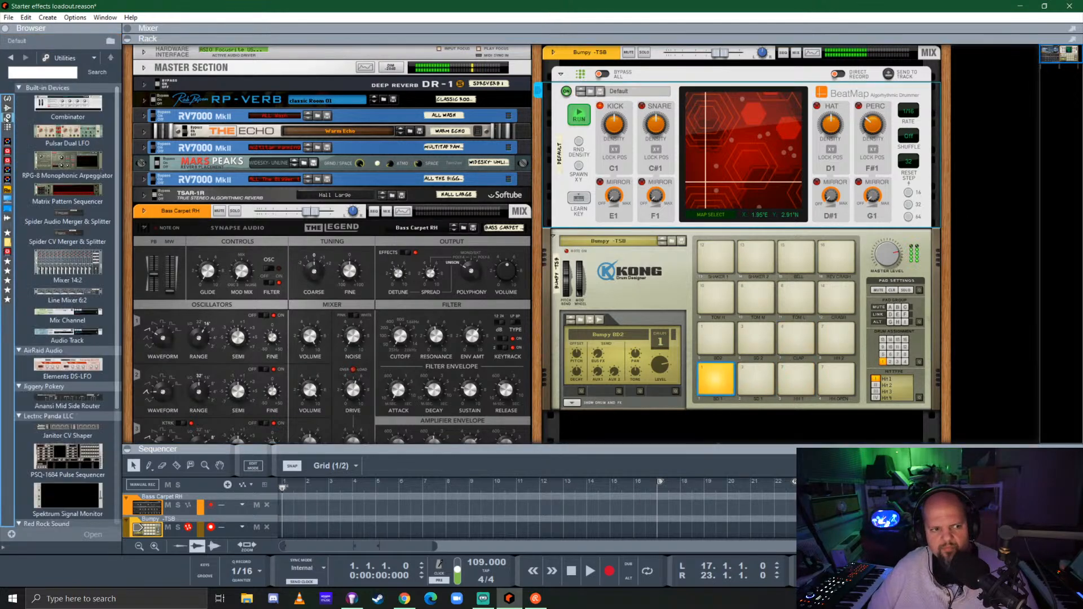
{"action": "left_click_drag", "start_coordinate": [75, 138], "coordinate": [771, 131]}
{"action": "left_click_drag", "start_coordinate": [792, 104], "coordinate": [792, 104]}
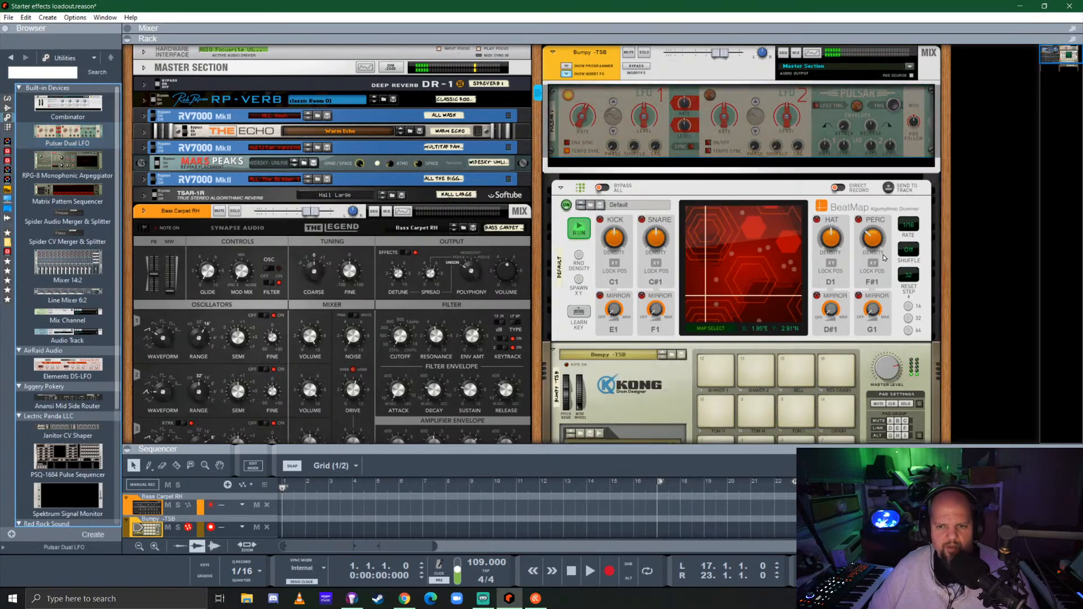
On the rack's rear side, cable Pulsar's LFO 1 output to Beat Map's X input and LFO 2 to its Y input
{"action": "key", "text": "Tab"}
{"action": "left_click_drag", "start_coordinate": [587, 102], "coordinate": [597, 130]}
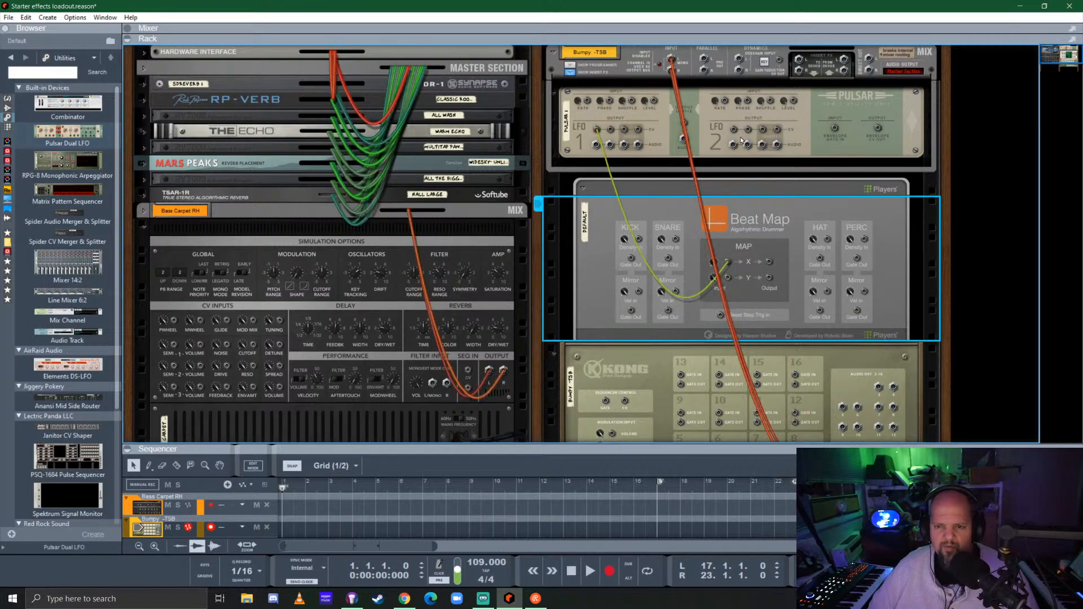
{"action": "left_click_drag", "start_coordinate": [734, 130], "coordinate": [728, 277]}
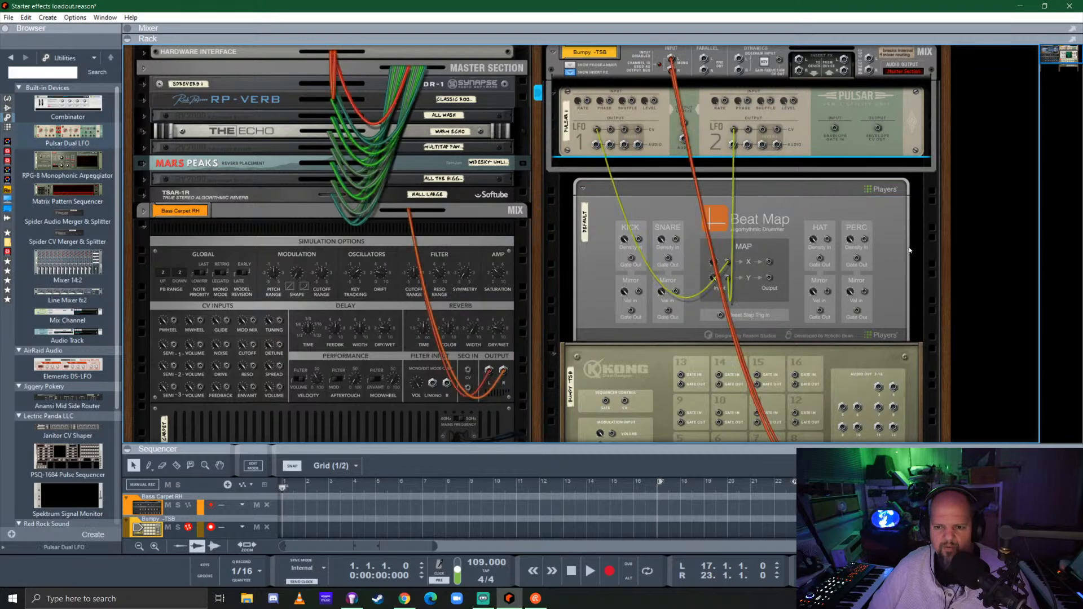
{"action": "key", "text": "Tab"}
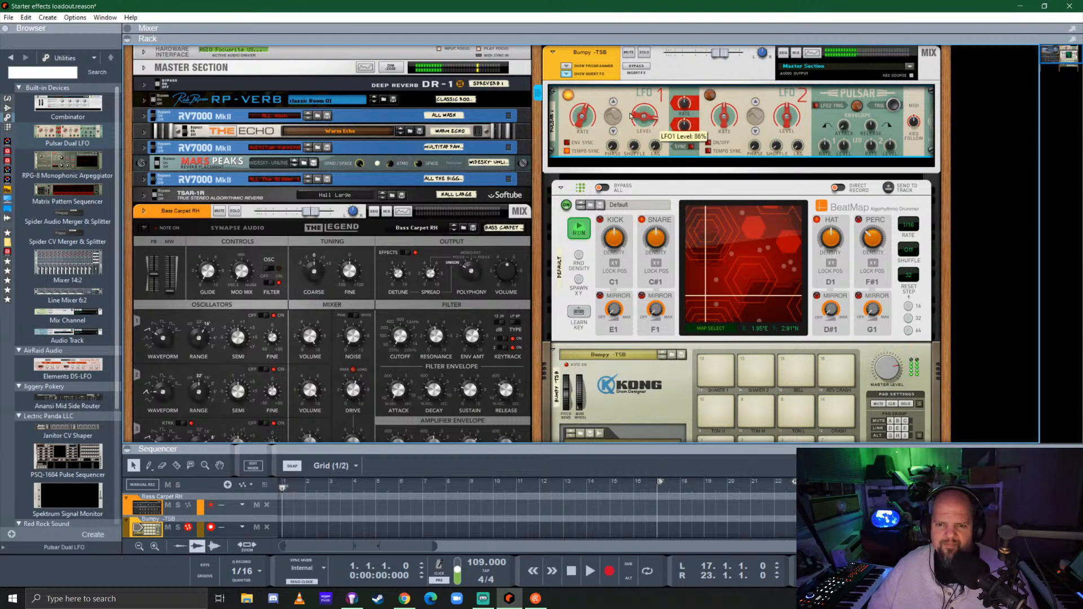
Adjust the rate of Pulsar's LFO 1, and turn on LFO 2 with a tempo-synced rate of 8/4
{"action": "left_click_drag", "start_coordinate": [578, 115], "coordinate": [591, 164]}
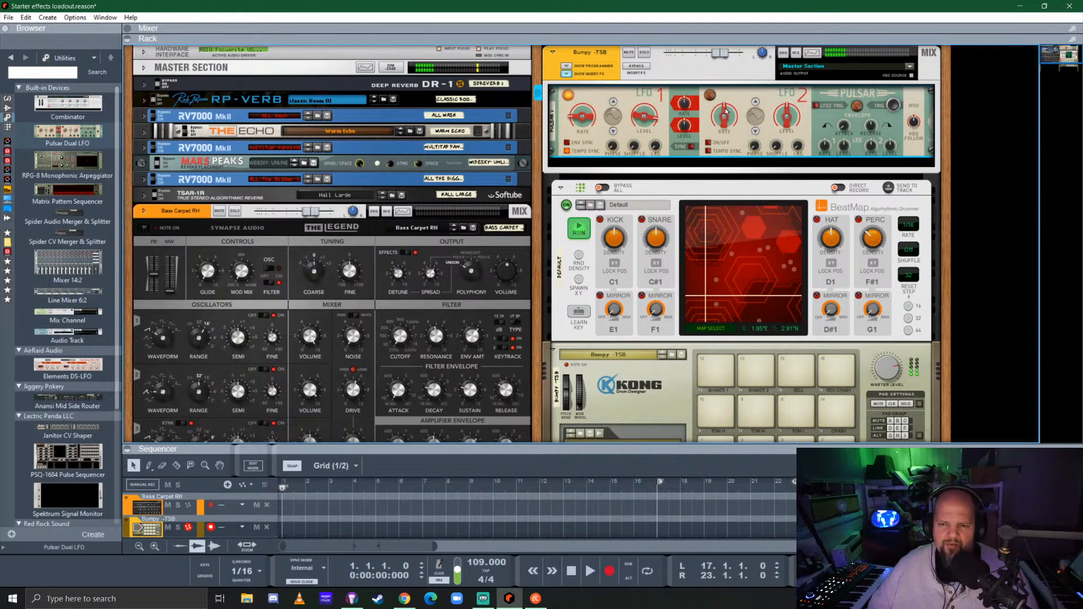
{"action": "left_click_drag", "start_coordinate": [726, 111], "coordinate": [722, 144]}
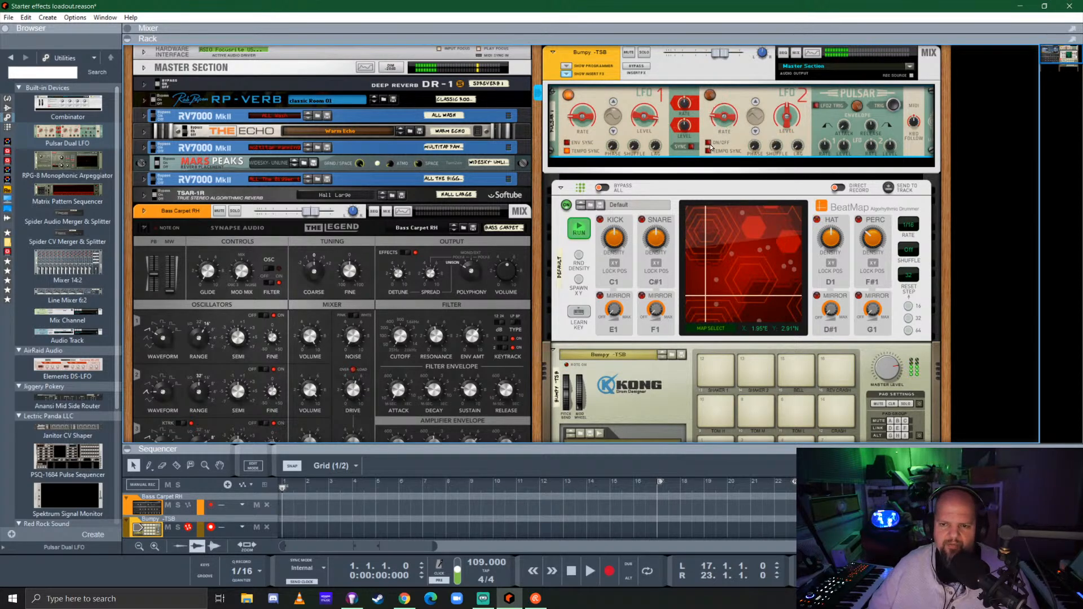
{"action": "left_click", "coordinate": [708, 144]}
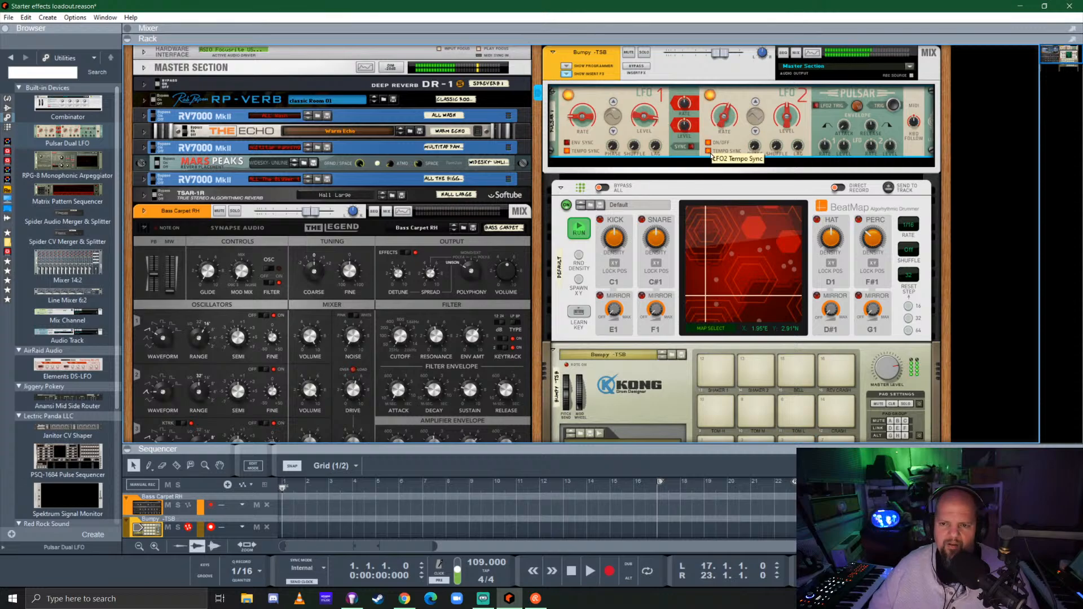
{"action": "left_click_drag", "start_coordinate": [723, 123], "coordinate": [710, 169]}
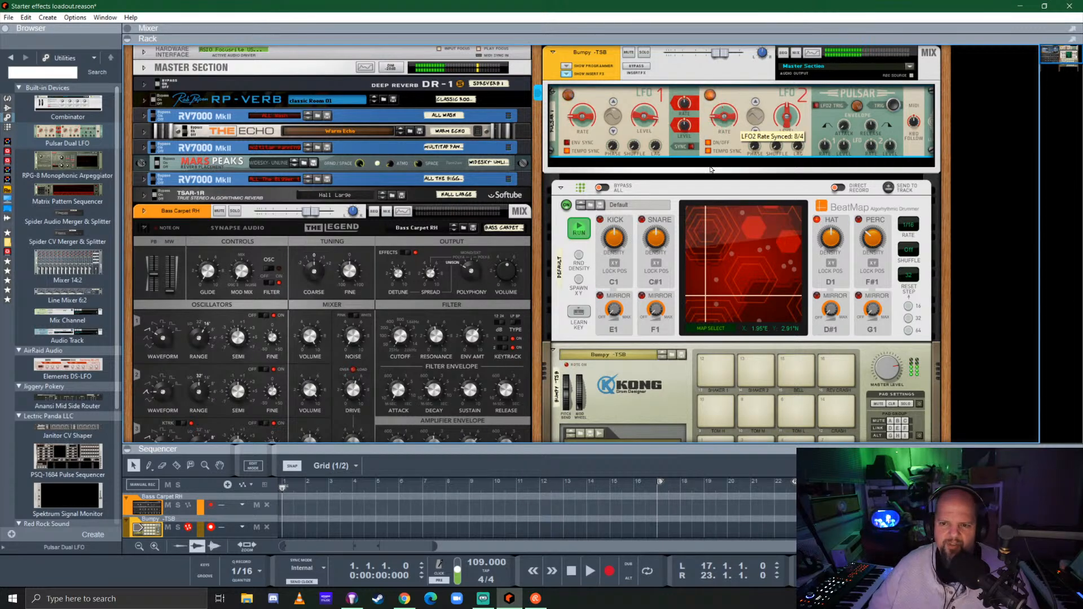
Reduce the level of Pulsar's LFO 2 and adjust its phase
{"action": "left_click_drag", "start_coordinate": [787, 125], "coordinate": [787, 115]}
{"action": "left_click_drag", "start_coordinate": [755, 148], "coordinate": [772, 107]}
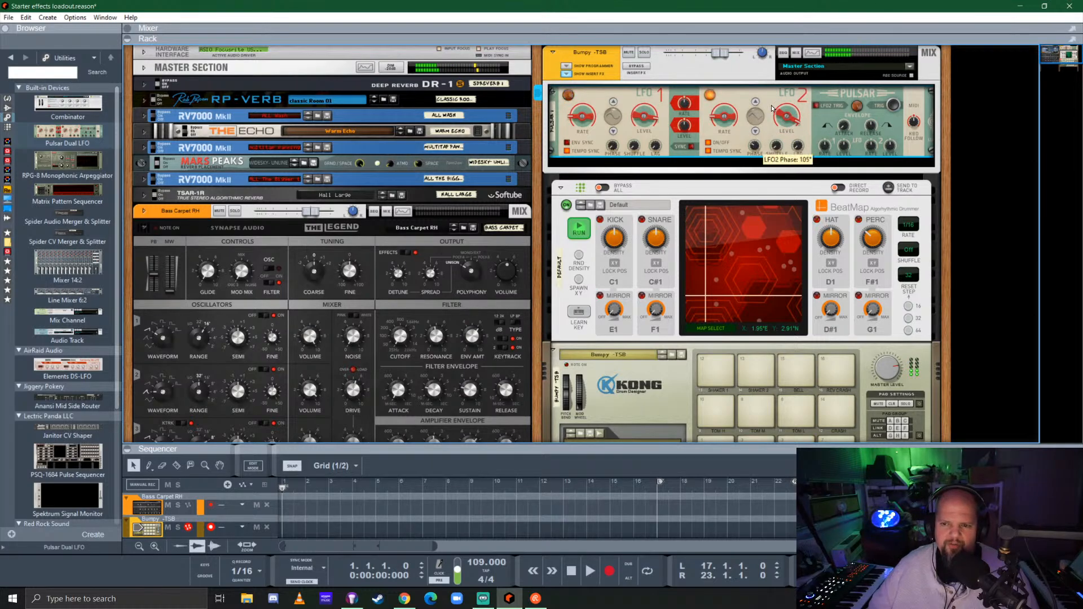
{"action": "left_click_drag", "start_coordinate": [854, 4], "coordinate": [761, 153]}
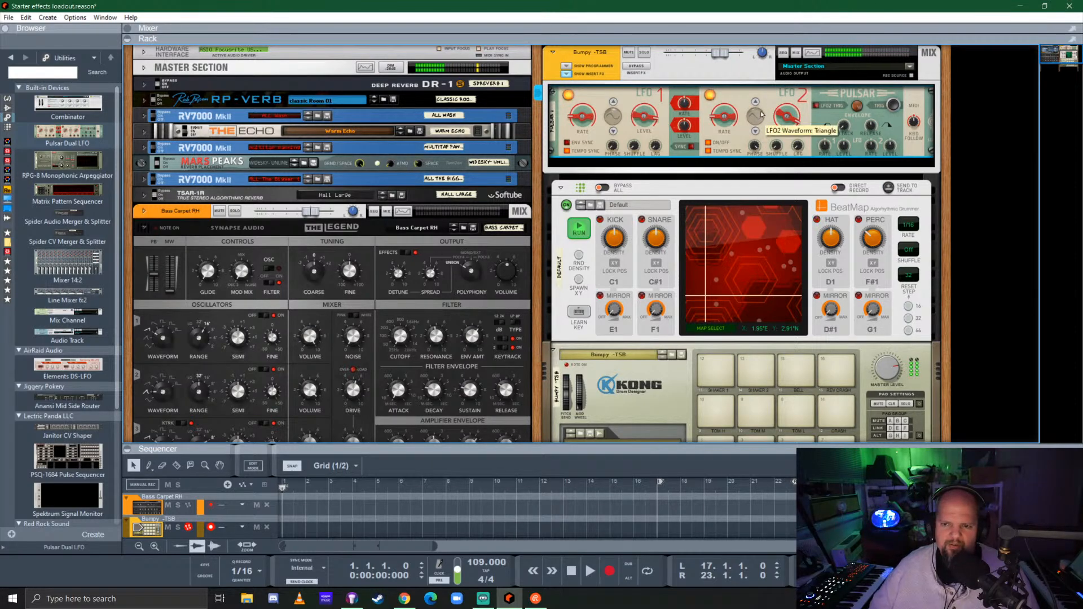
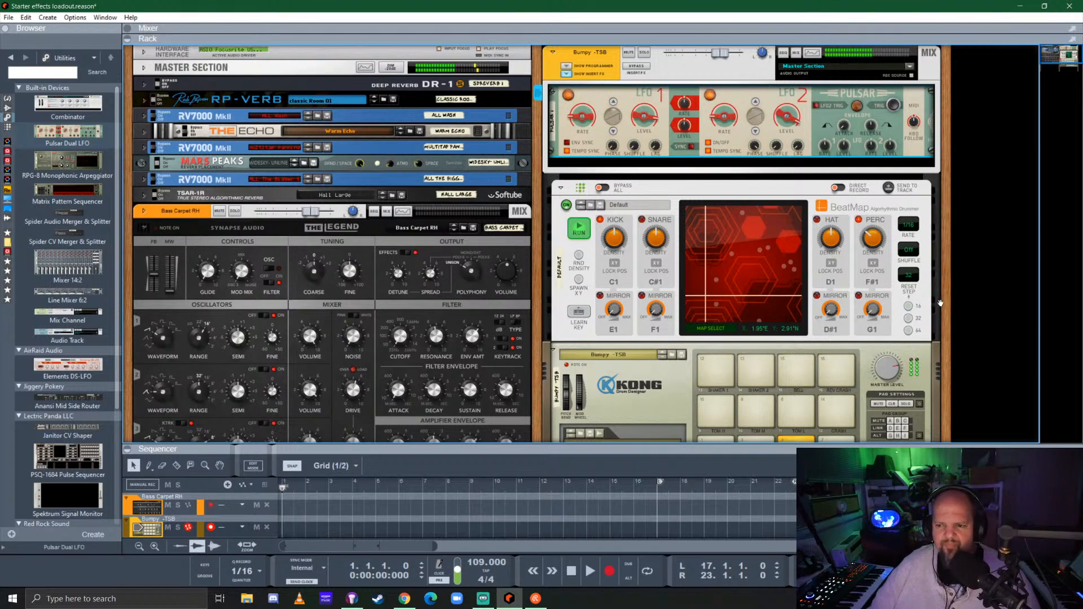
Stop playback and audition Kong's drum pads one after another, including the toms, crash, bell and shaker
{"action": "scroll", "coordinate": [904, 303], "scroll_direction": "down", "scroll_amount": 3}
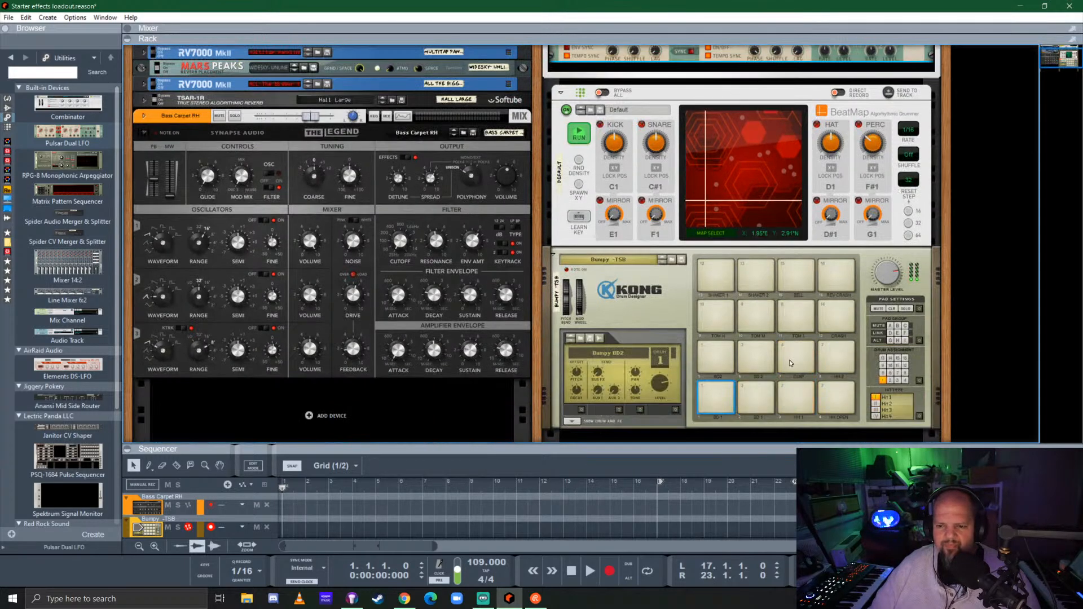
{"action": "key", "text": "space"}
{"action": "left_click", "coordinate": [712, 359]}
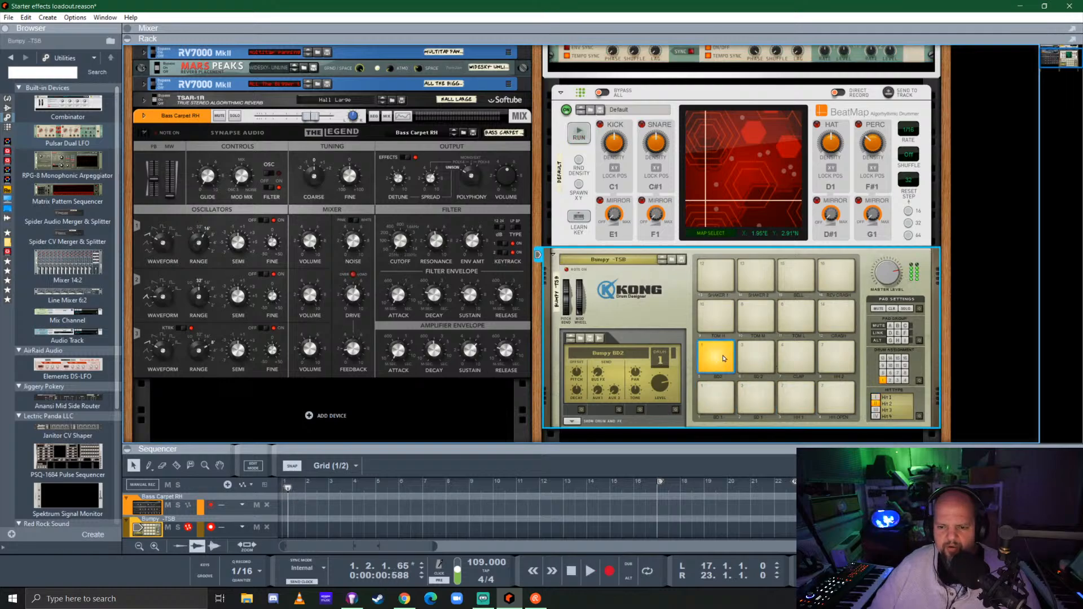
{"action": "left_click", "coordinate": [755, 358]}
{"action": "left_click", "coordinate": [795, 358]}
{"action": "left_click", "coordinate": [836, 355]}
{"action": "left_click", "coordinate": [836, 316]}
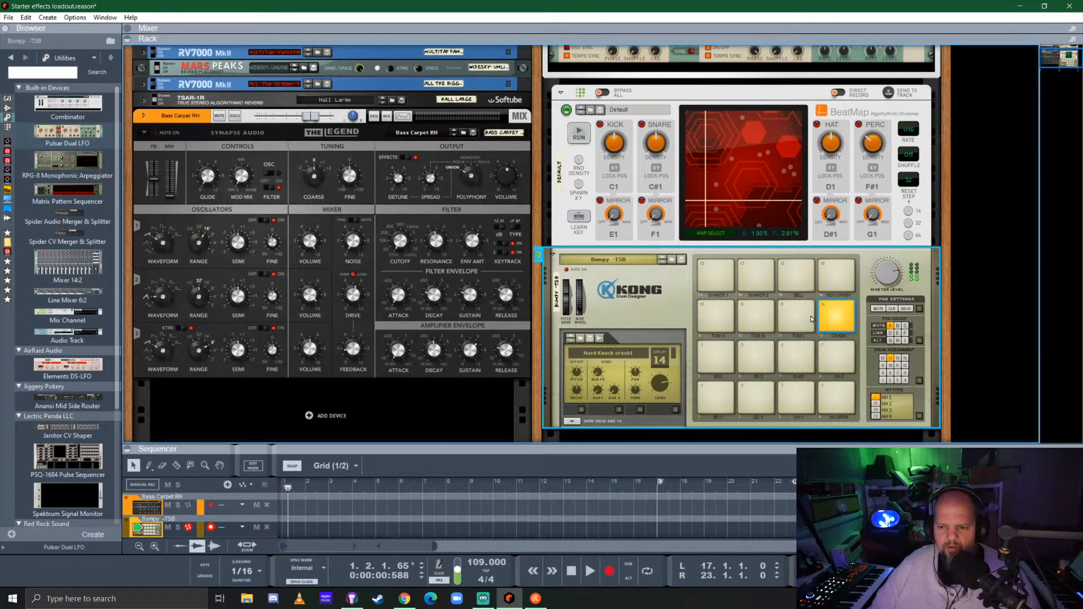
{"action": "left_click", "coordinate": [795, 316]}
{"action": "left_click", "coordinate": [755, 315]}
{"action": "left_click", "coordinate": [715, 316]}
{"action": "left_click", "coordinate": [714, 279]}
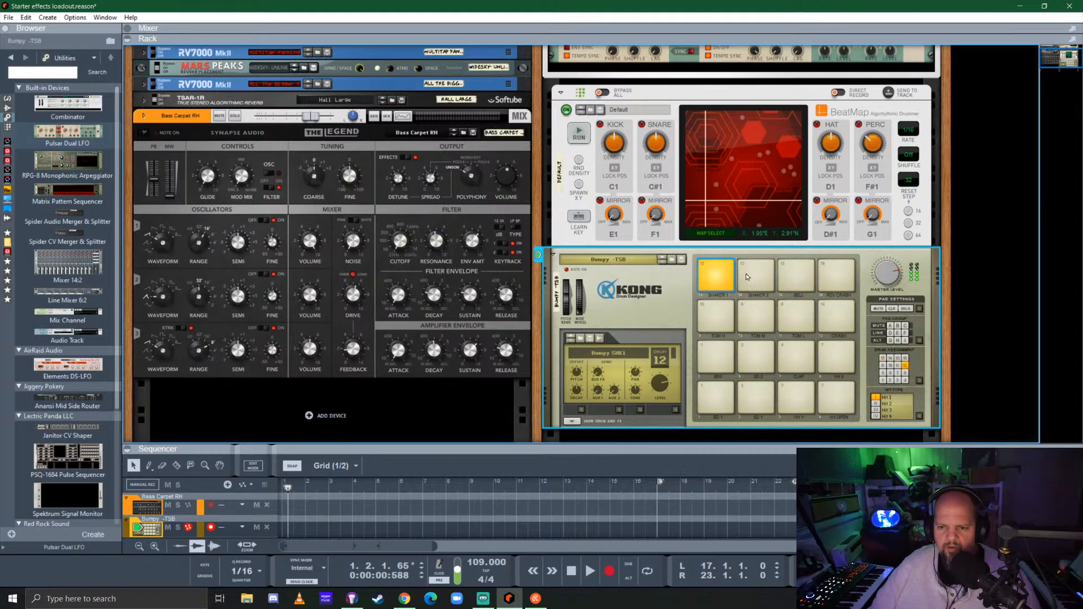
{"action": "left_click", "coordinate": [795, 275]}
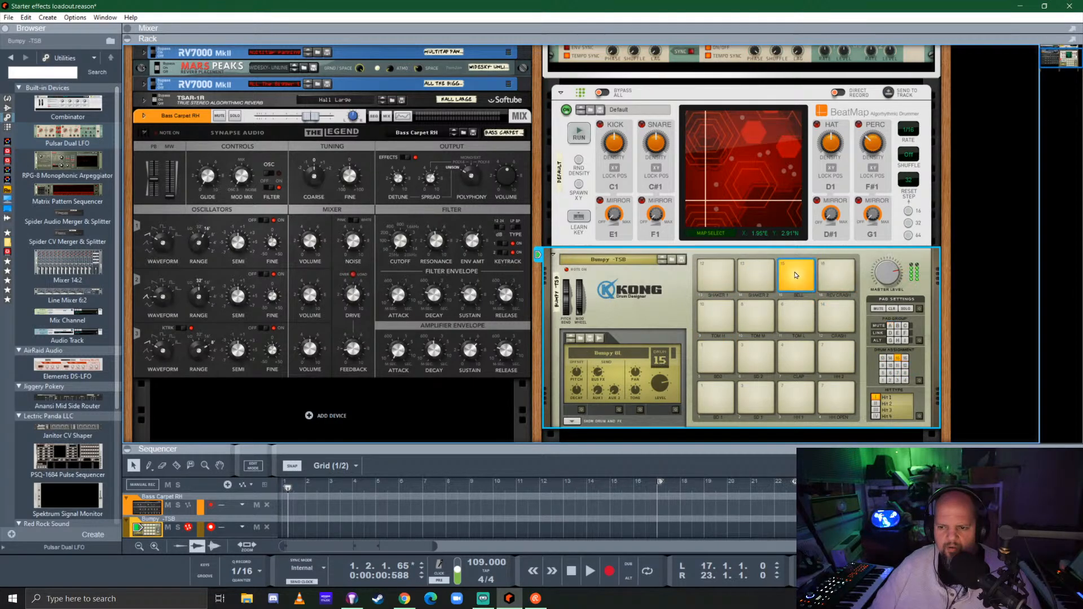
{"action": "left_click", "coordinate": [724, 280]}
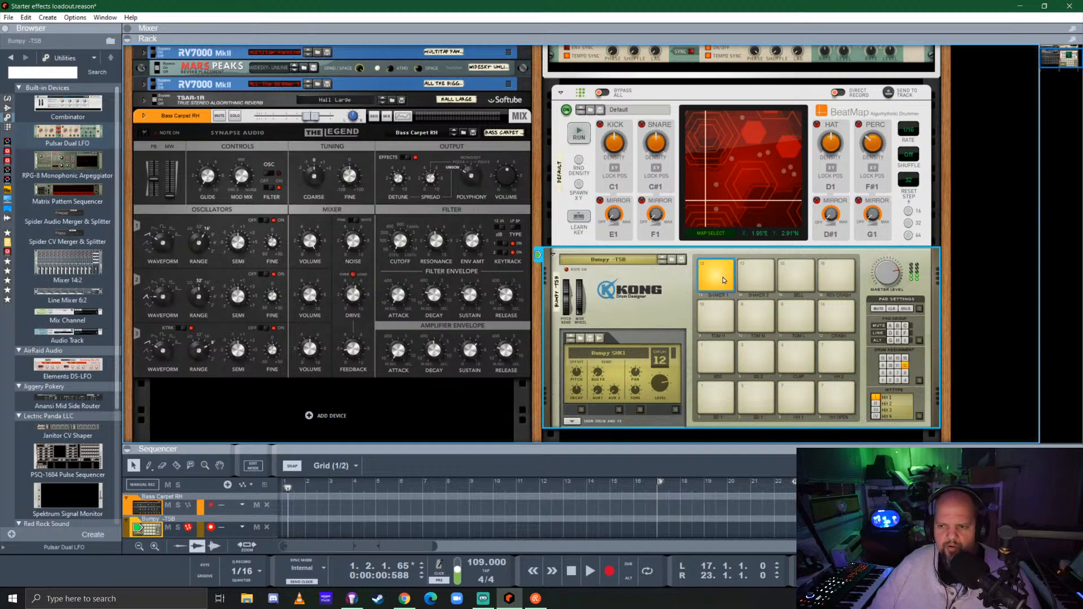
Use Beat Map's key learn to assign its Perc channel to C2, and set the player running again
{"action": "left_click", "coordinate": [875, 188]}
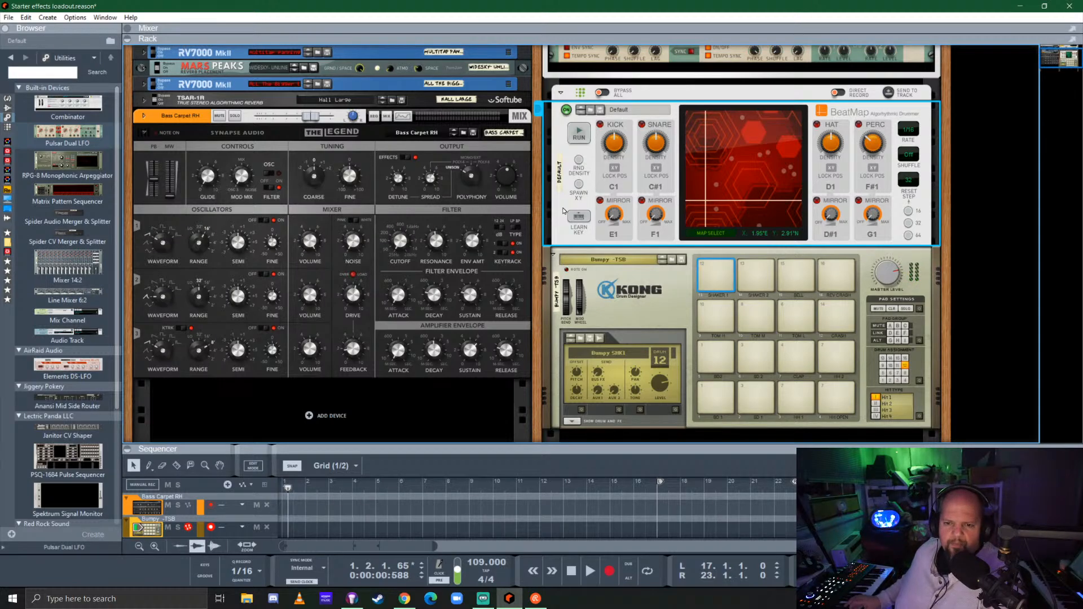
{"action": "left_click", "coordinate": [571, 217]}
{"action": "left_click", "coordinate": [868, 185]}
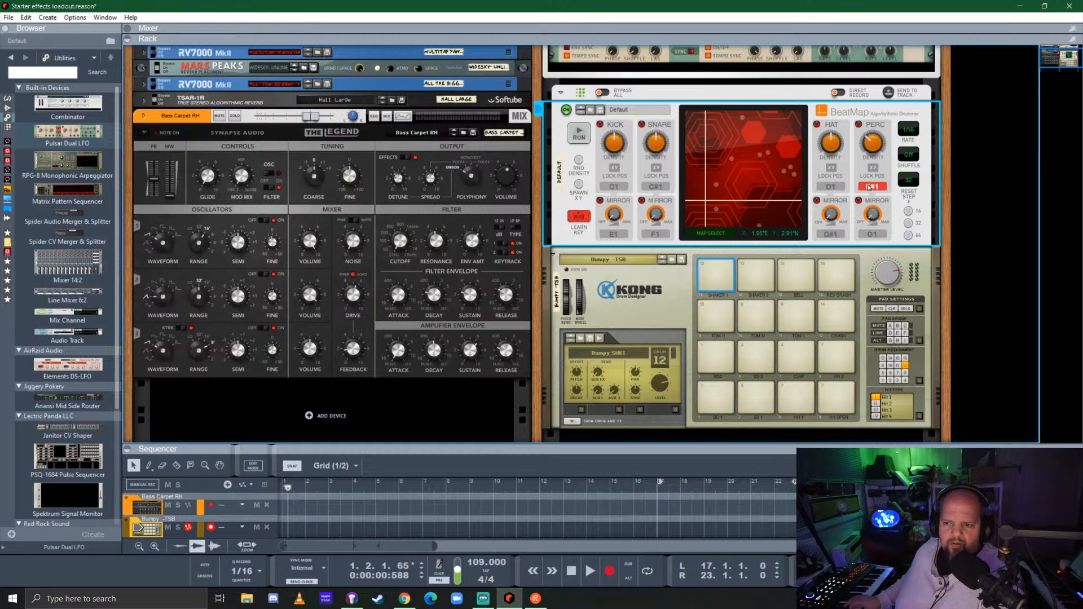
{"action": "left_click", "coordinate": [576, 219]}
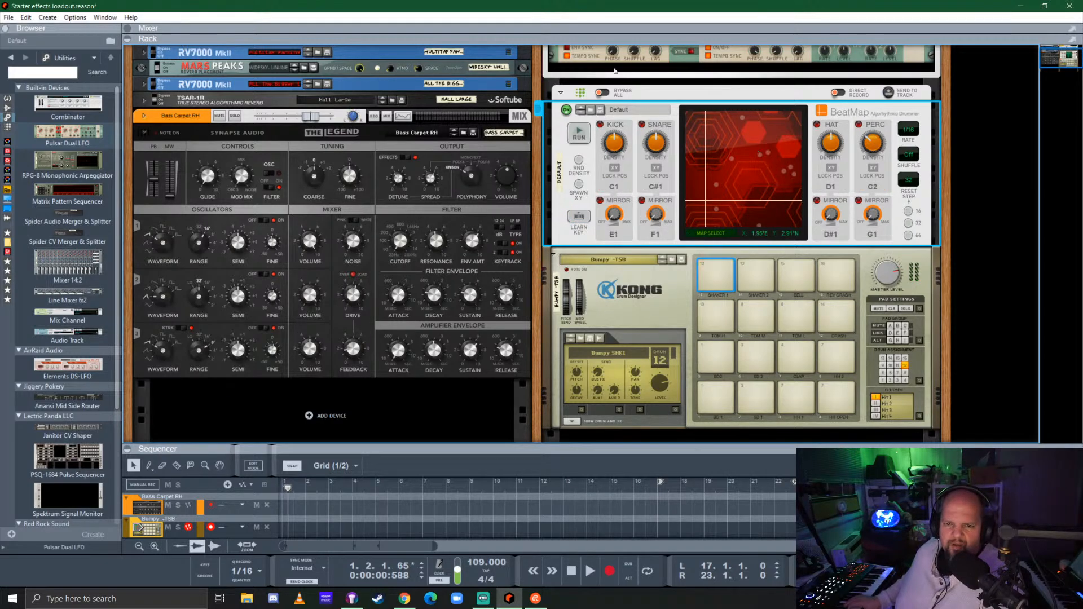
{"action": "left_click", "coordinate": [580, 138]}
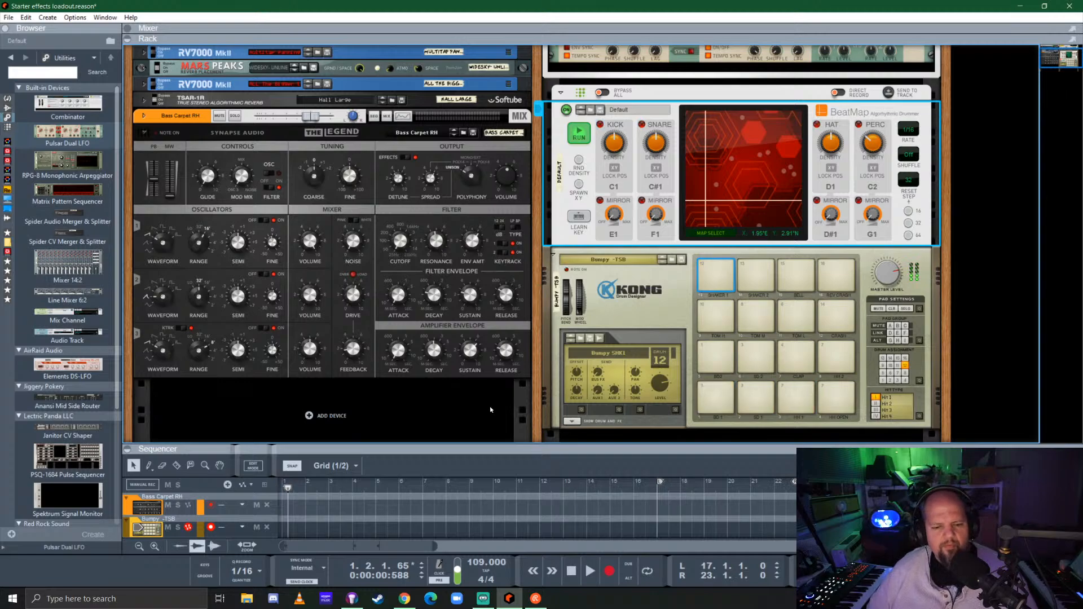
Enlarge the sequencer area, return the playhead to the song start, and select the Bass Carpet RH track for recording
{"action": "left_click_drag", "start_coordinate": [498, 450], "coordinate": [520, 321]}
{"action": "left_click", "coordinate": [283, 360]}
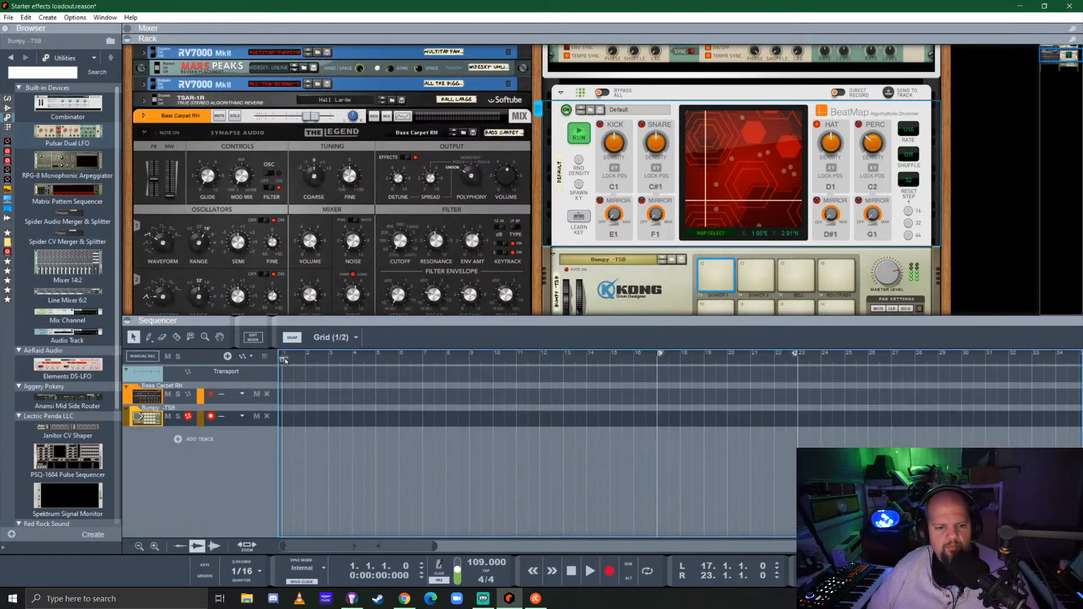
{"action": "key", "text": "space"}
{"action": "key", "text": "space"}
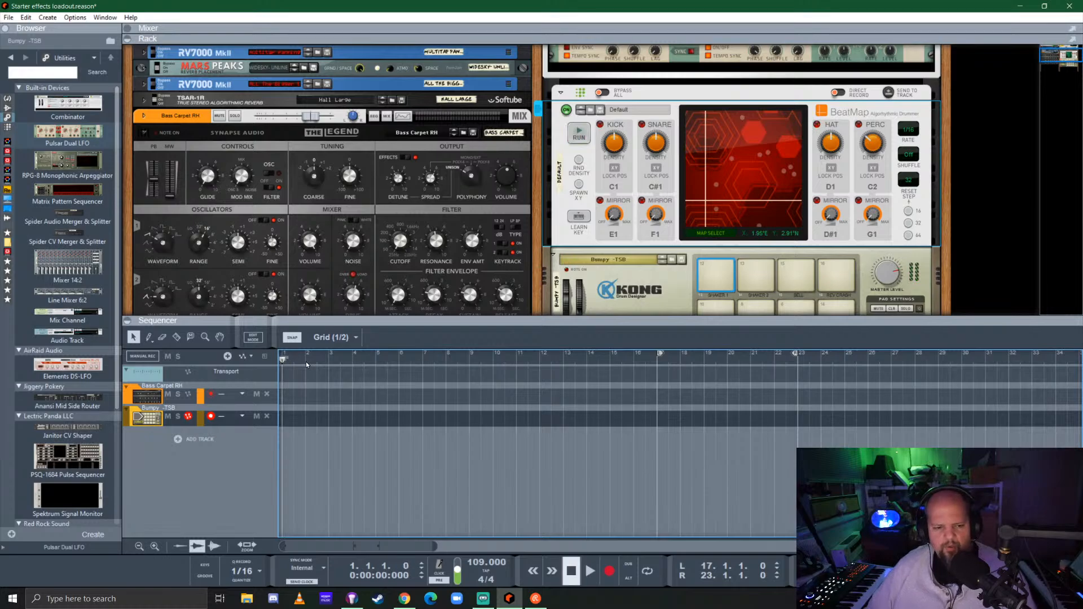
{"action": "key", "text": "KP_0"}
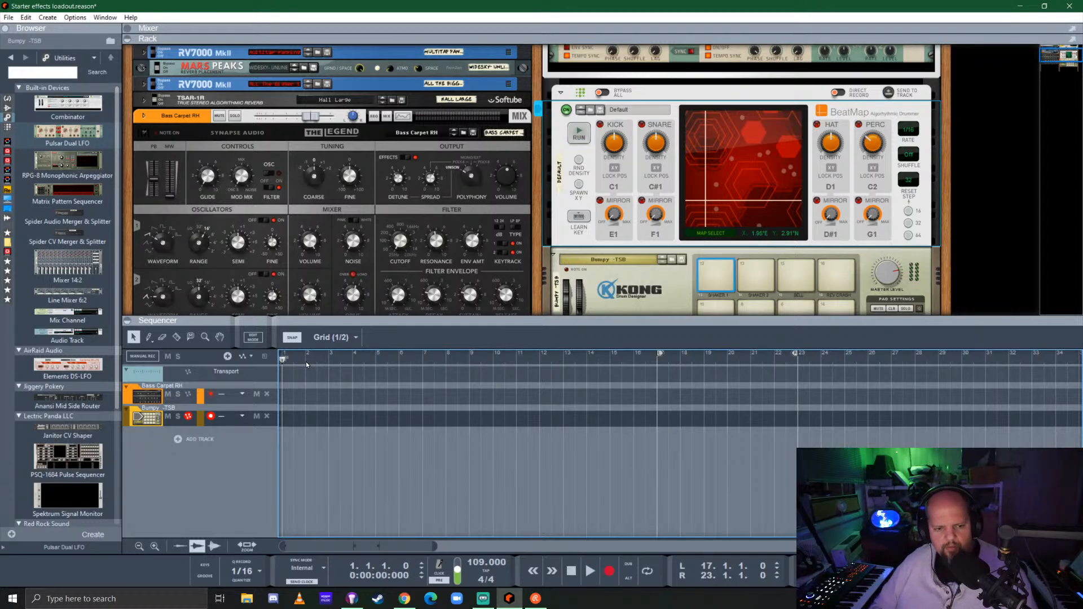
{"action": "left_click", "coordinate": [157, 398]}
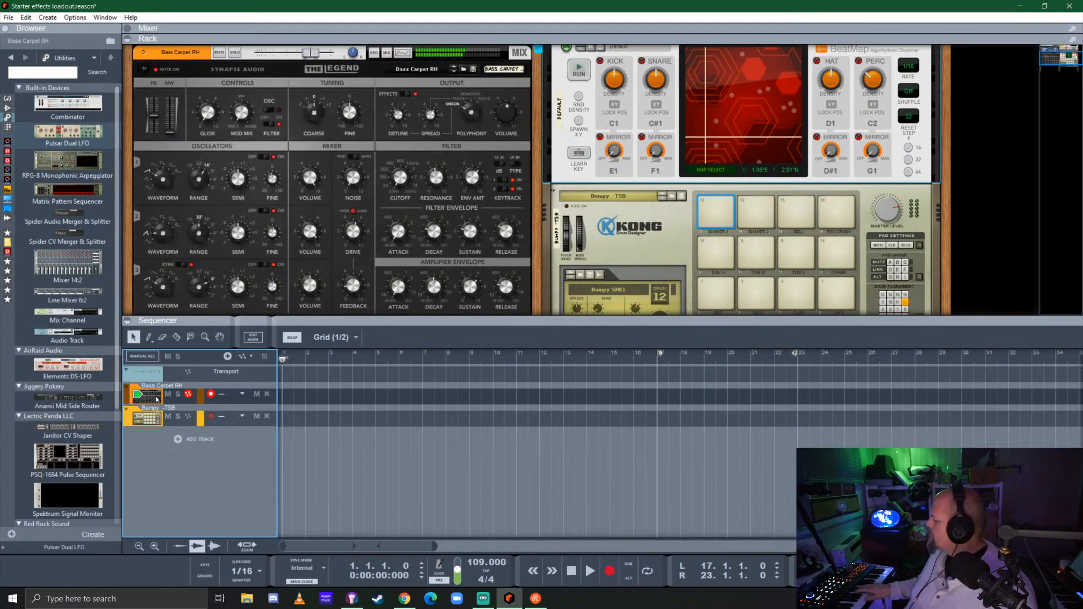
{"action": "key", "text": "KP_Multiply"}
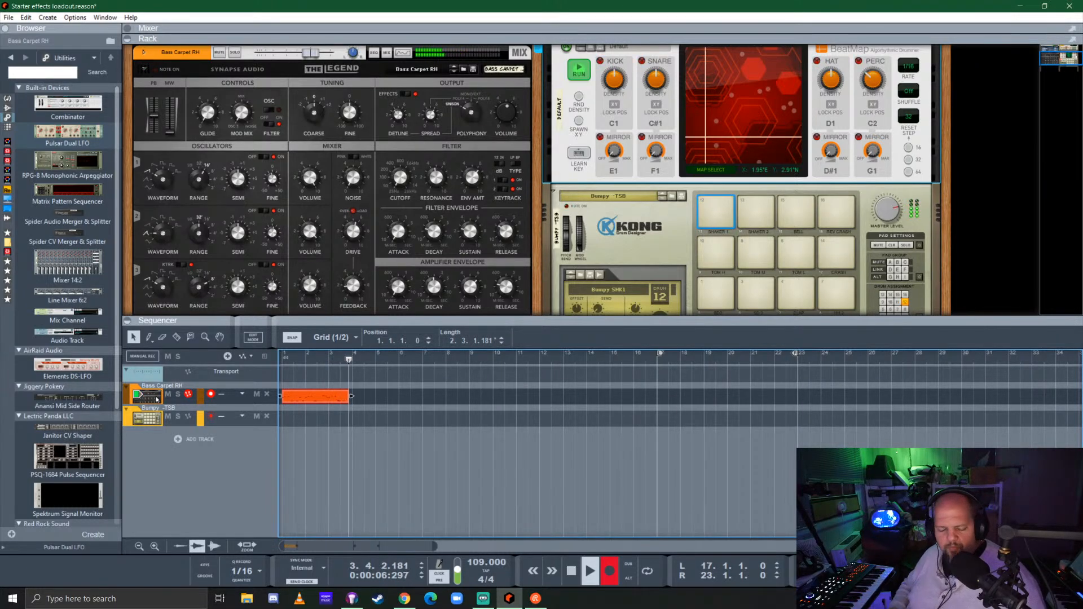
{"action": "key", "text": "space"}
{"action": "key", "text": "Delete"}
Record a new Bass Carpet RH take from the song start and trim its clip to 4 bars
{"action": "key", "text": "KP_0"}
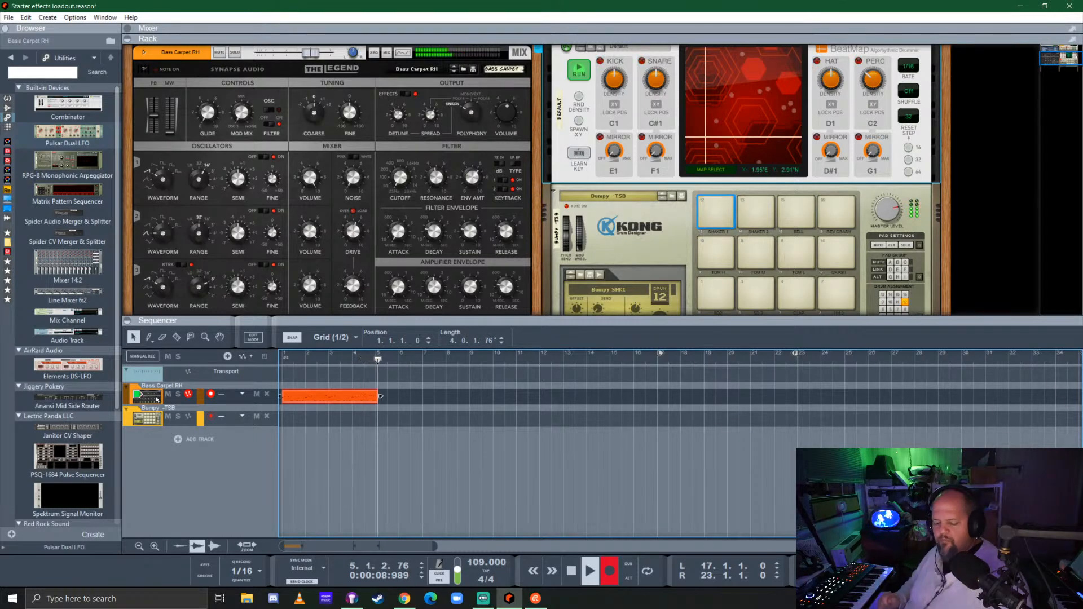
{"action": "key", "text": "space"}
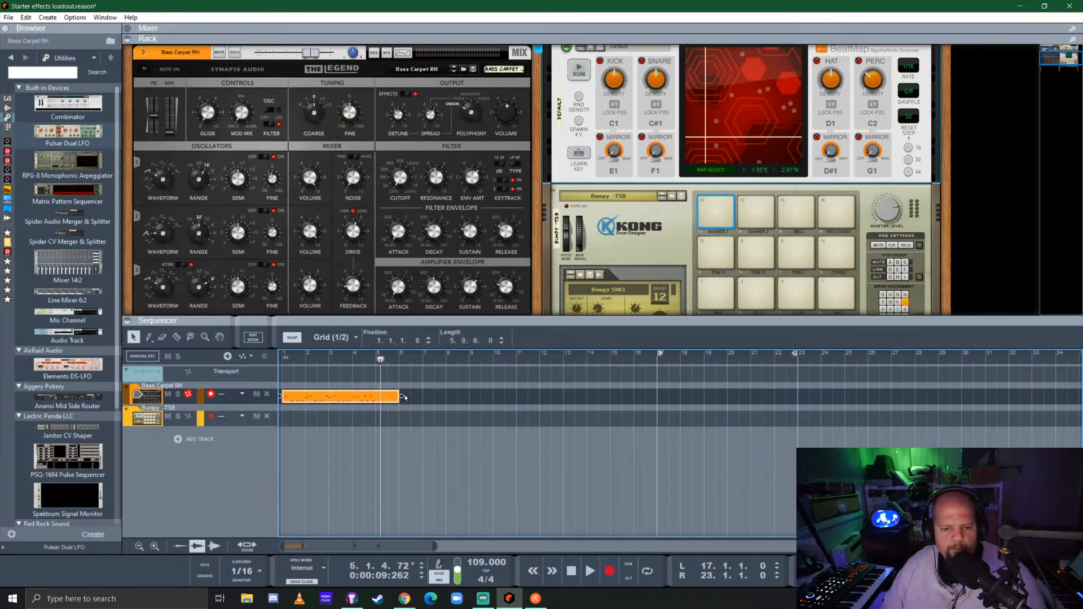
{"action": "left_click_drag", "start_coordinate": [401, 396], "coordinate": [365, 402]}
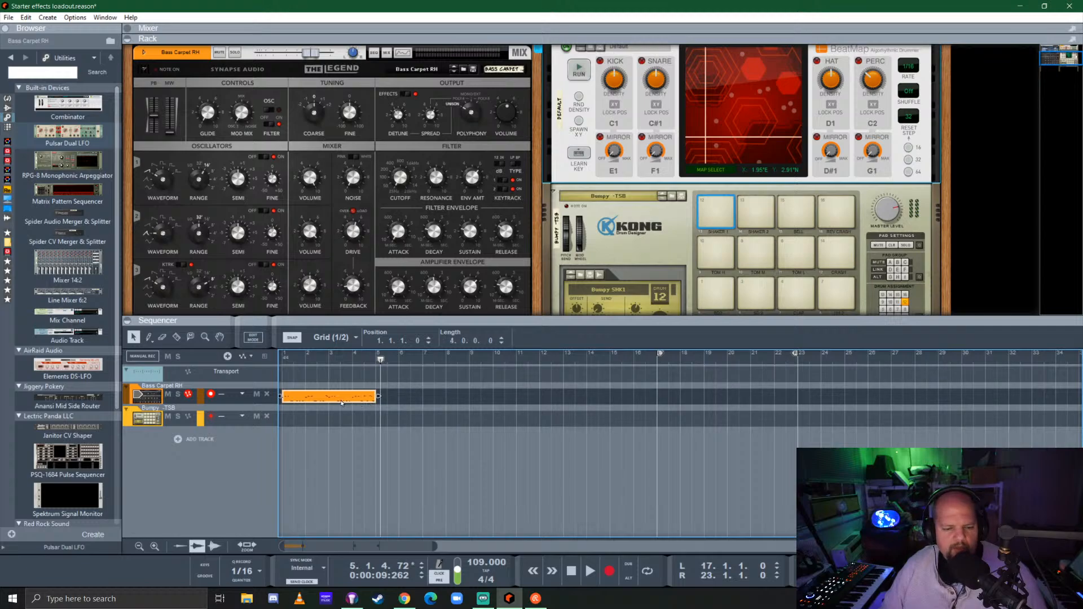
Duplicate the 4-bar Bass Carpet RH clip three times so the copies run up to bar 17
{"action": "key", "text": "ctrl+d"}
{"action": "key", "text": "ctrl+d"}
{"action": "key", "text": "ctrl+d"}
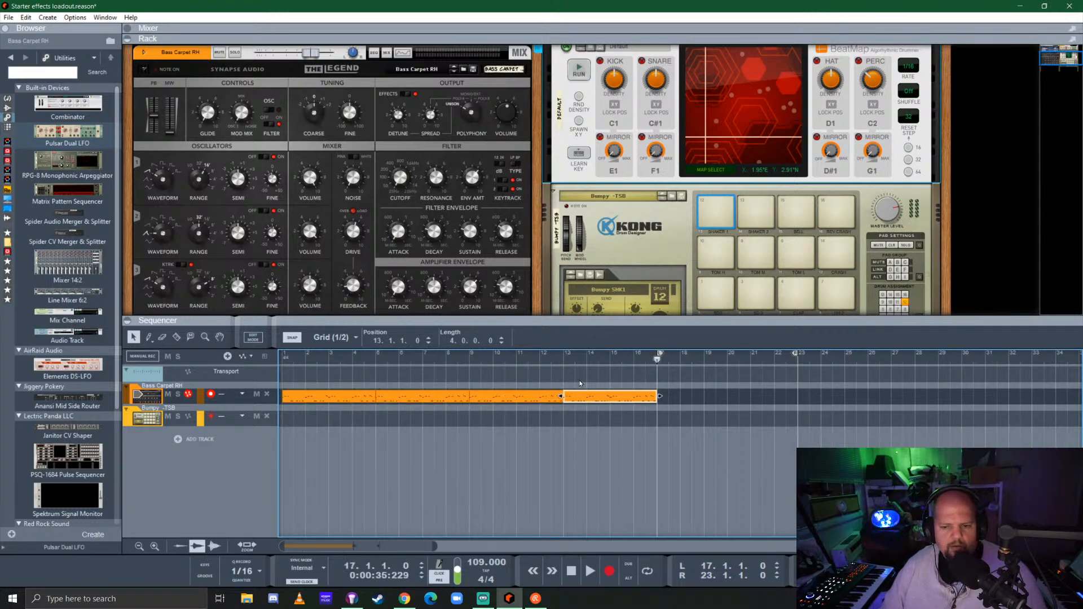
Select all four bass clips, set the loop locators to span them from bar 1 to 17, and turn looping on
{"action": "left_click_drag", "start_coordinate": [715, 397], "coordinate": [338, 407]}
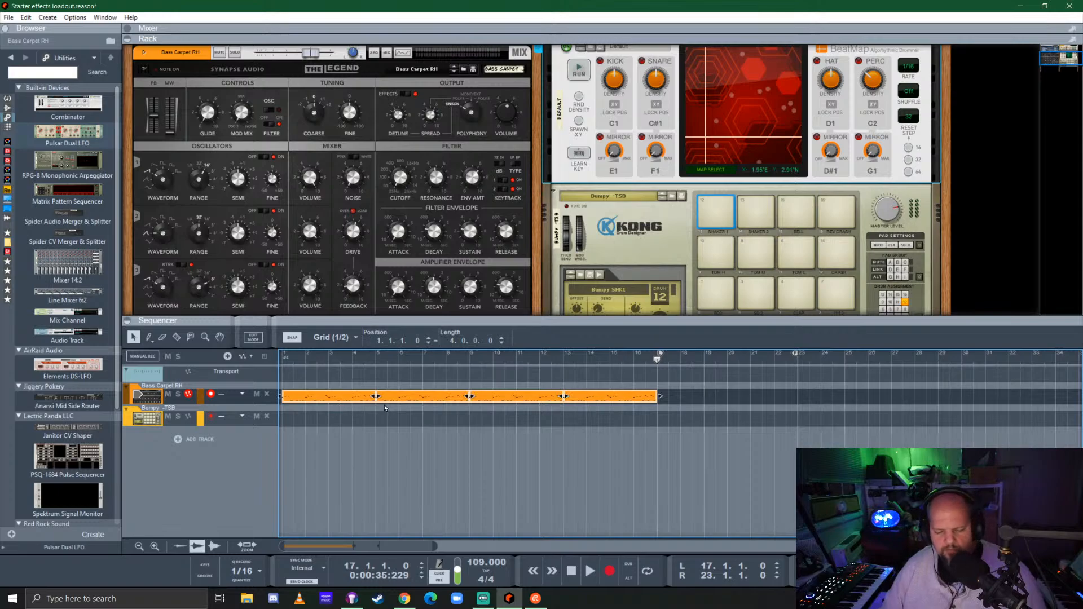
{"action": "right_click", "coordinate": [471, 397]}
{"action": "left_click", "coordinate": [530, 225]}
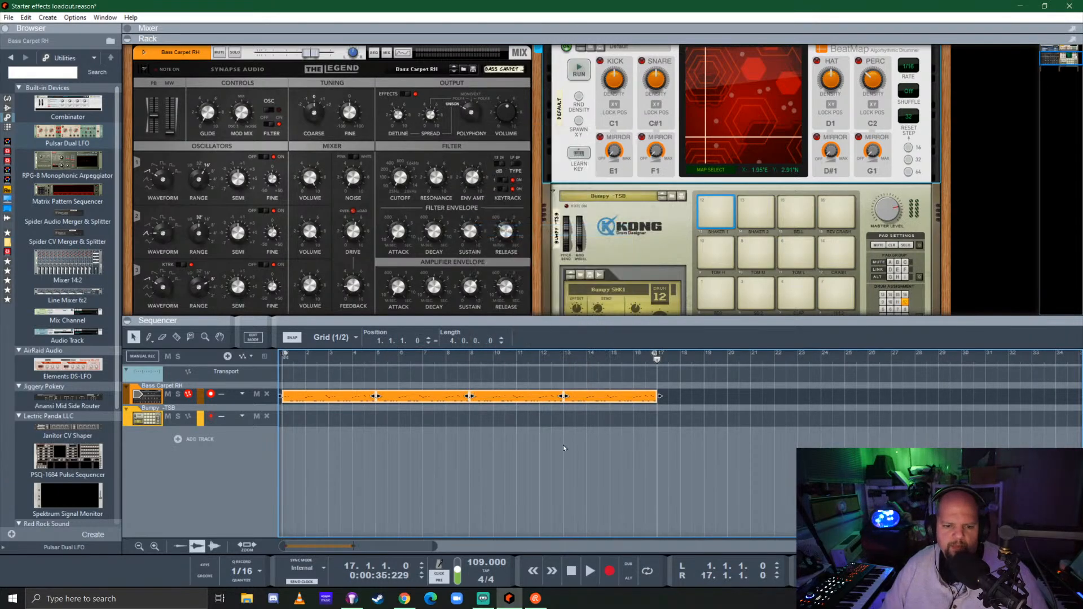
{"action": "left_click", "coordinate": [554, 468]}
{"action": "left_click", "coordinate": [646, 570]}
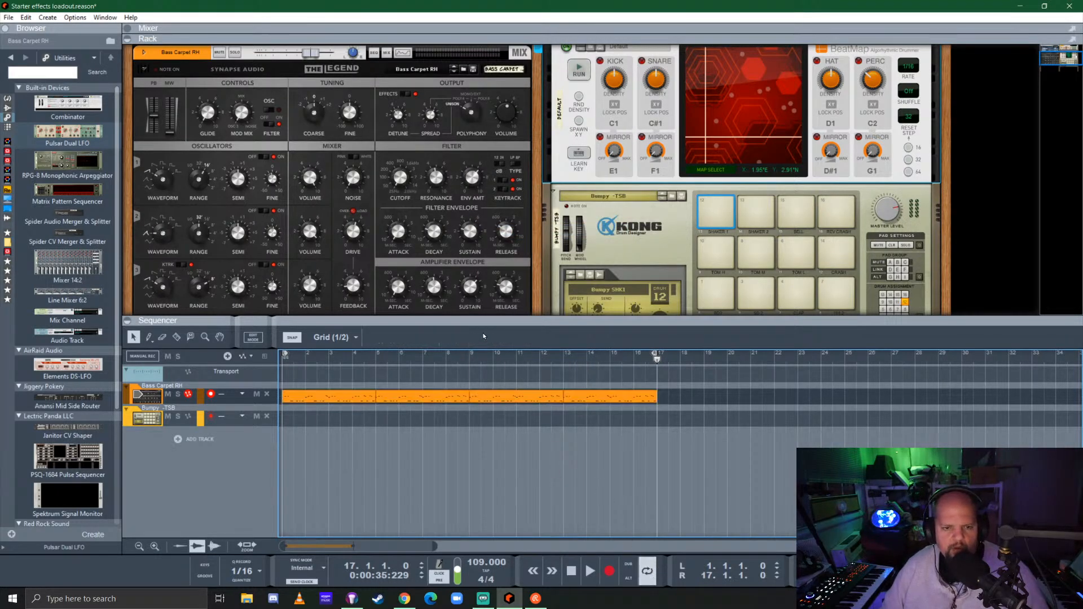
With the loop playing, hide the insert effects on Kong's mix channel and lower its level to about -3.57 dB
{"action": "left_click_drag", "start_coordinate": [494, 318], "coordinate": [488, 389]}
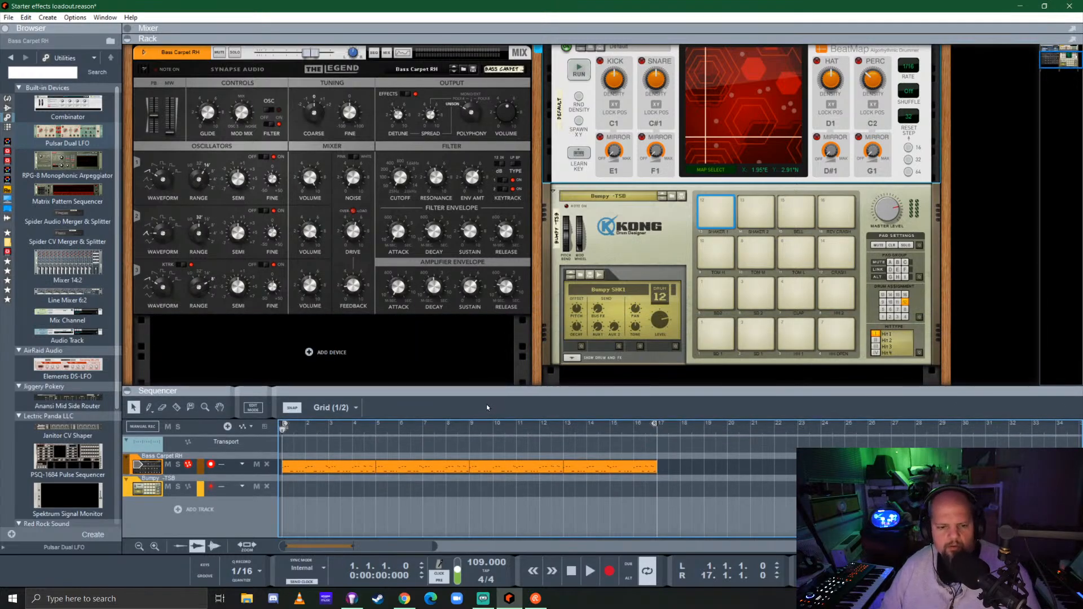
{"action": "key", "text": "space"}
{"action": "scroll", "coordinate": [427, 169], "scroll_direction": "up", "scroll_amount": 3}
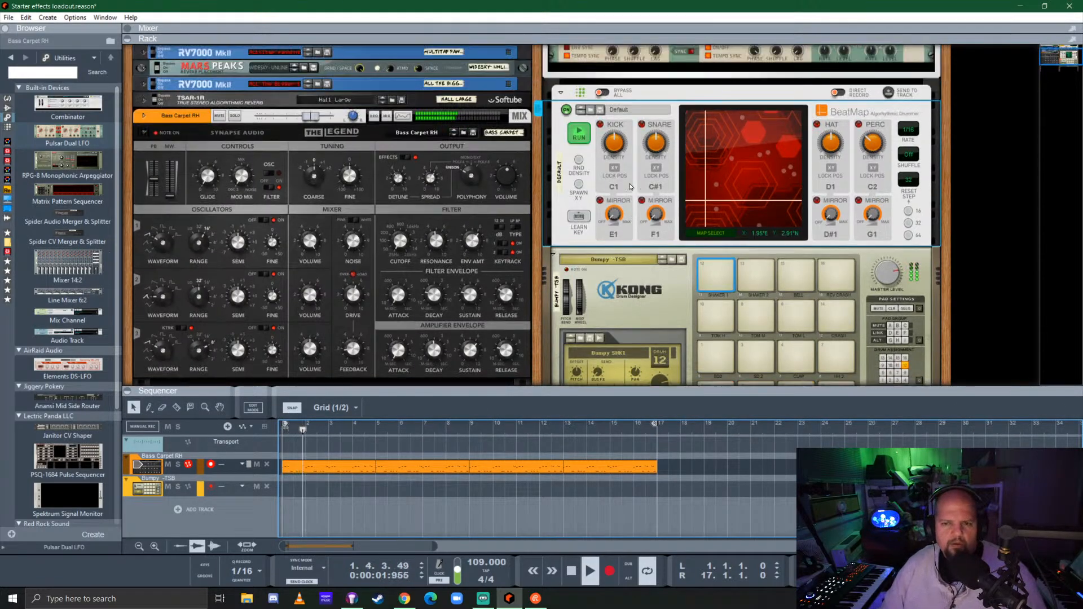
{"action": "scroll", "coordinate": [665, 164], "scroll_direction": "up", "scroll_amount": 2}
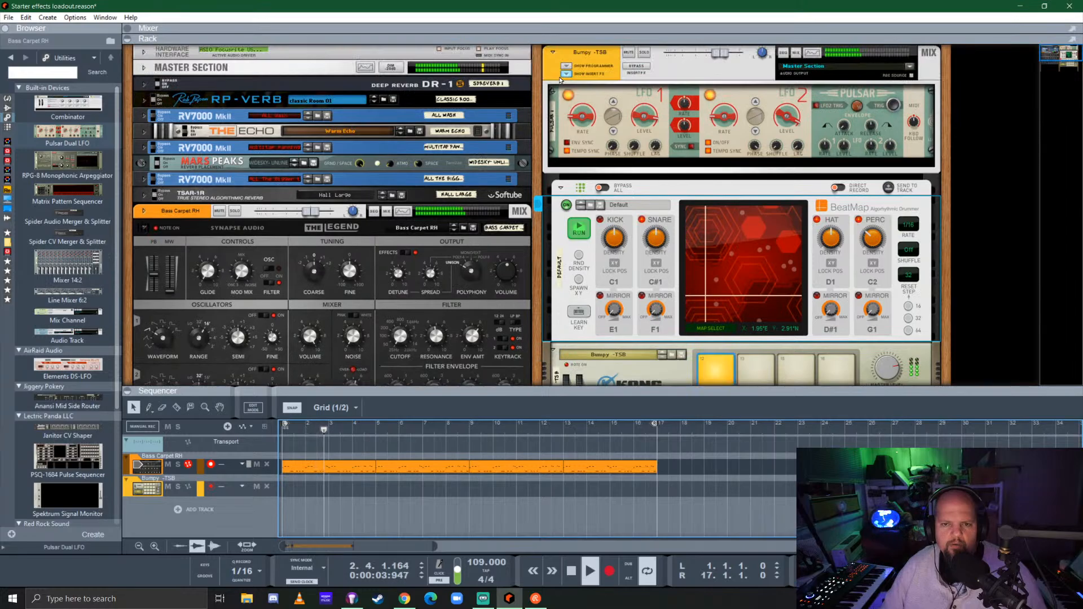
{"action": "left_click", "coordinate": [595, 76]}
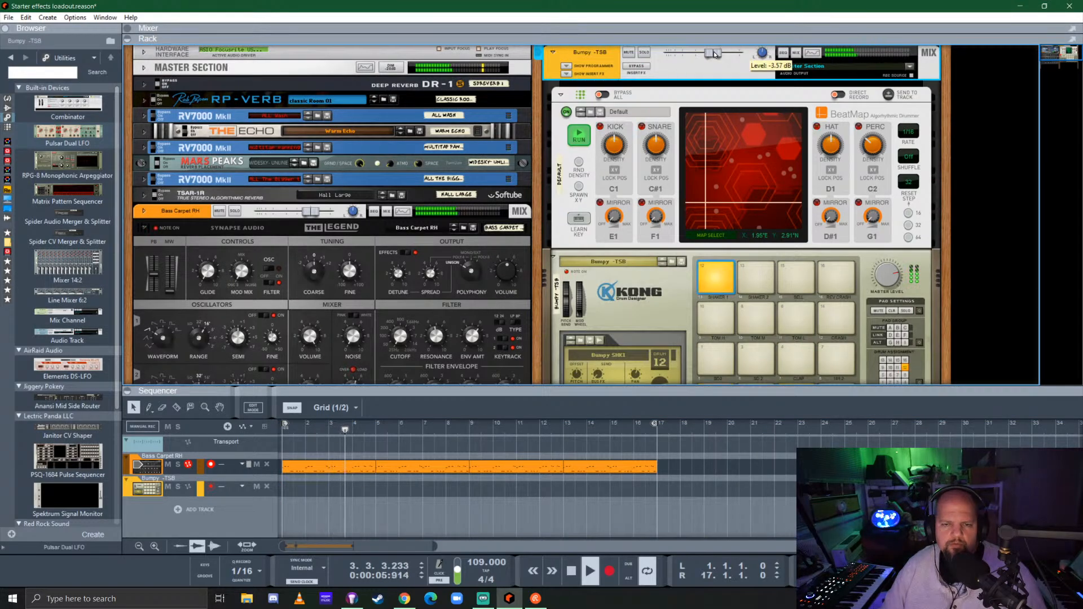
Add a Pattern Mutator player to The Legend and reset the device to its init patch
{"action": "scroll", "coordinate": [340, 296], "scroll_direction": "down", "scroll_amount": 3}
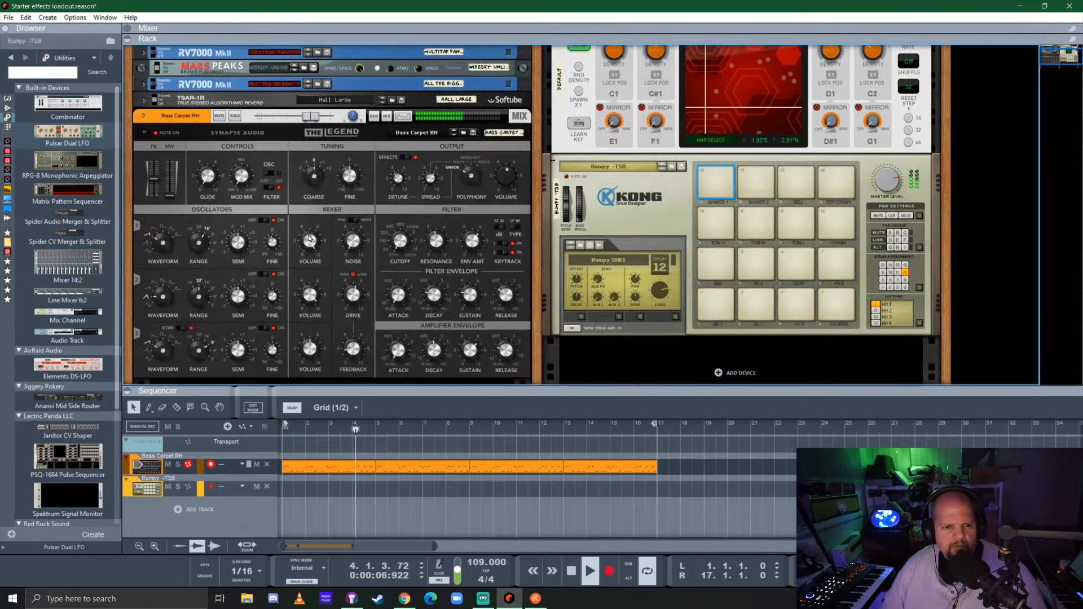
{"action": "left_click", "coordinate": [8, 128]}
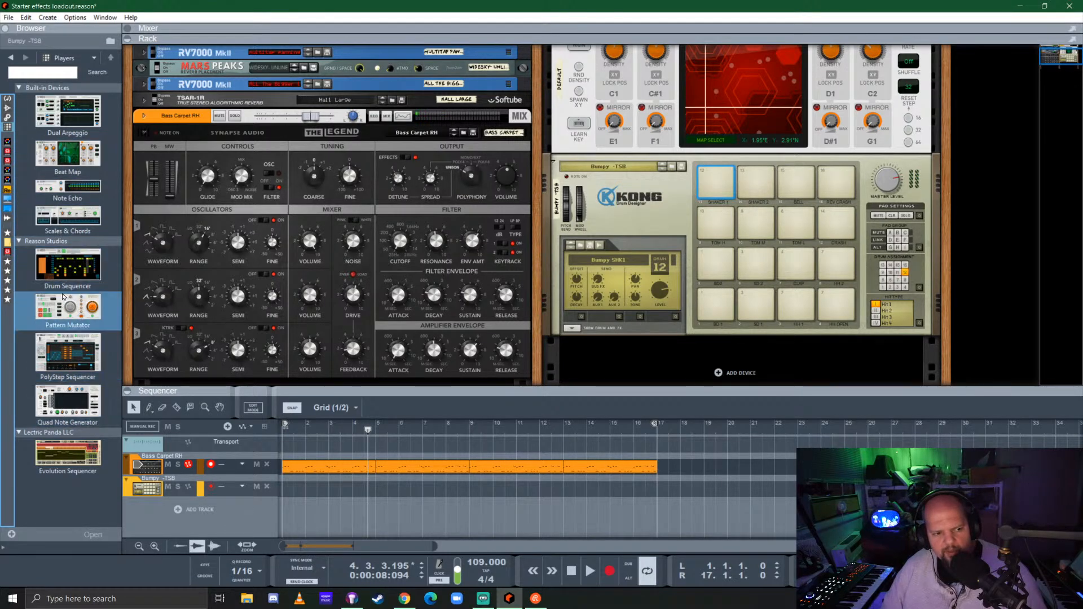
{"action": "left_click_drag", "start_coordinate": [63, 314], "coordinate": [324, 195]}
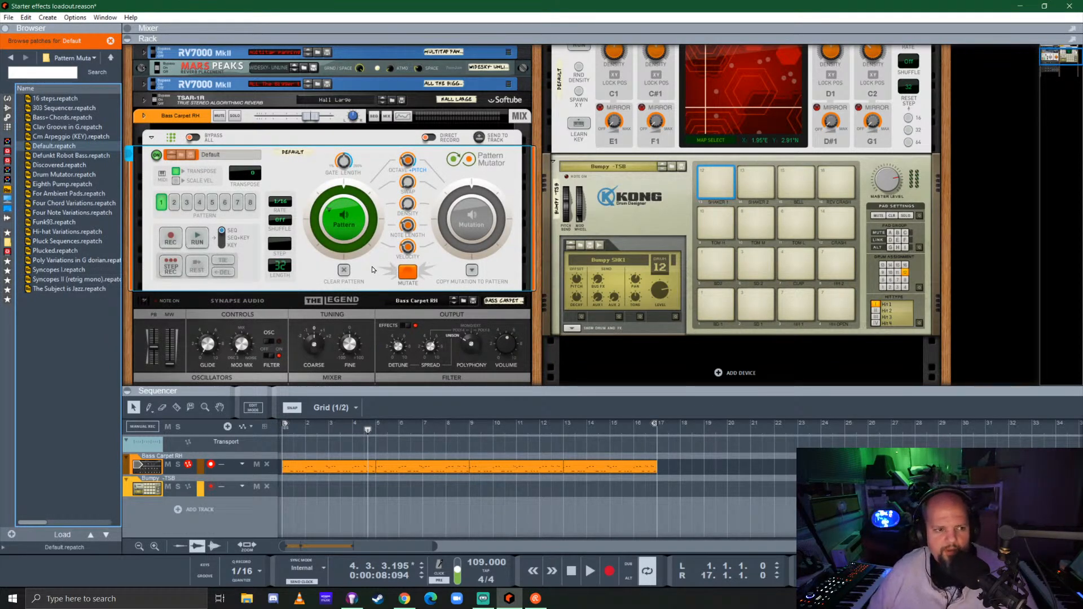
{"action": "left_click", "coordinate": [287, 181]}
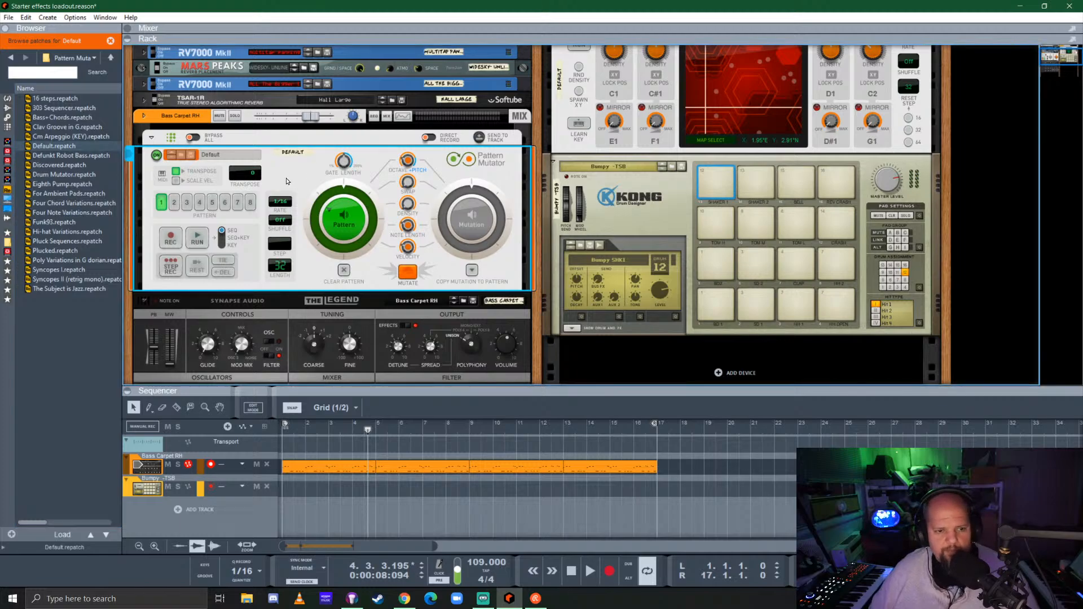
{"action": "right_click", "coordinate": [286, 182]}
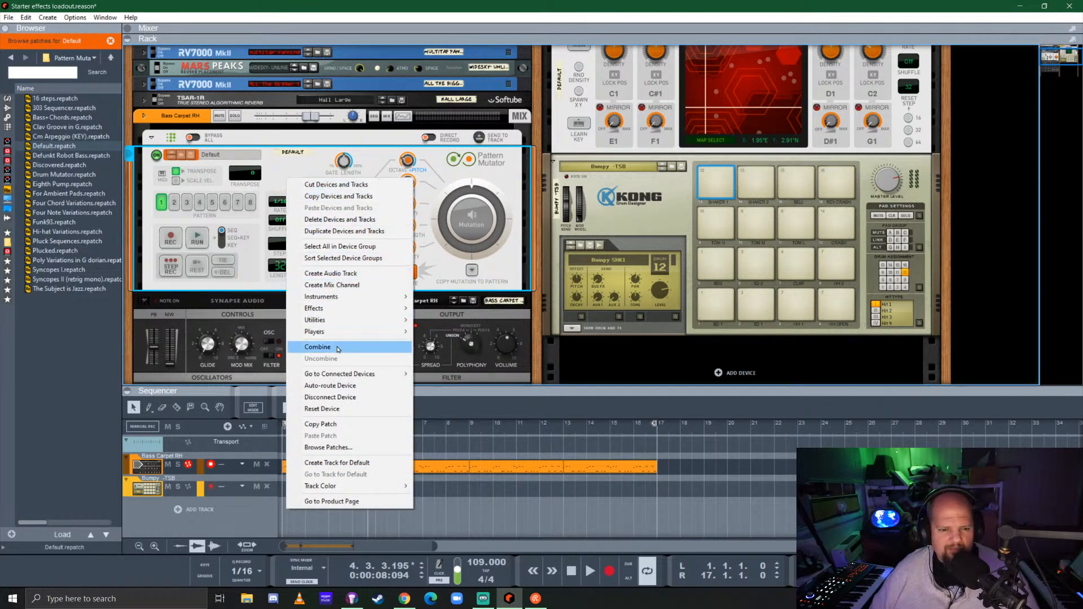
{"action": "left_click", "coordinate": [350, 409]}
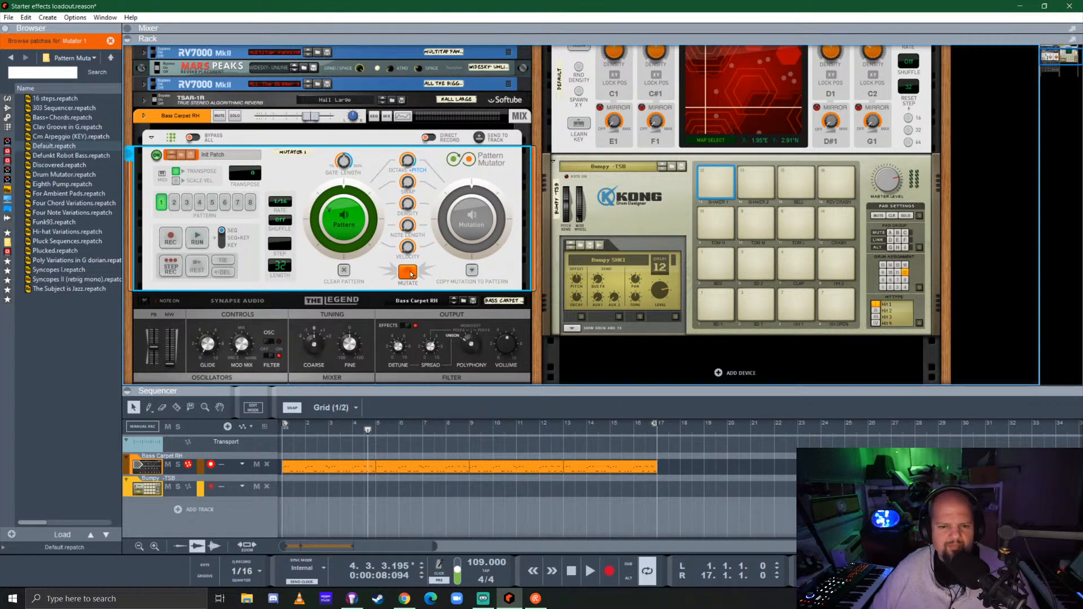
Solo the Bass Carpet RH channel and play the loop from the song start with Pattern Mutator in place
{"action": "left_click", "coordinate": [237, 115]}
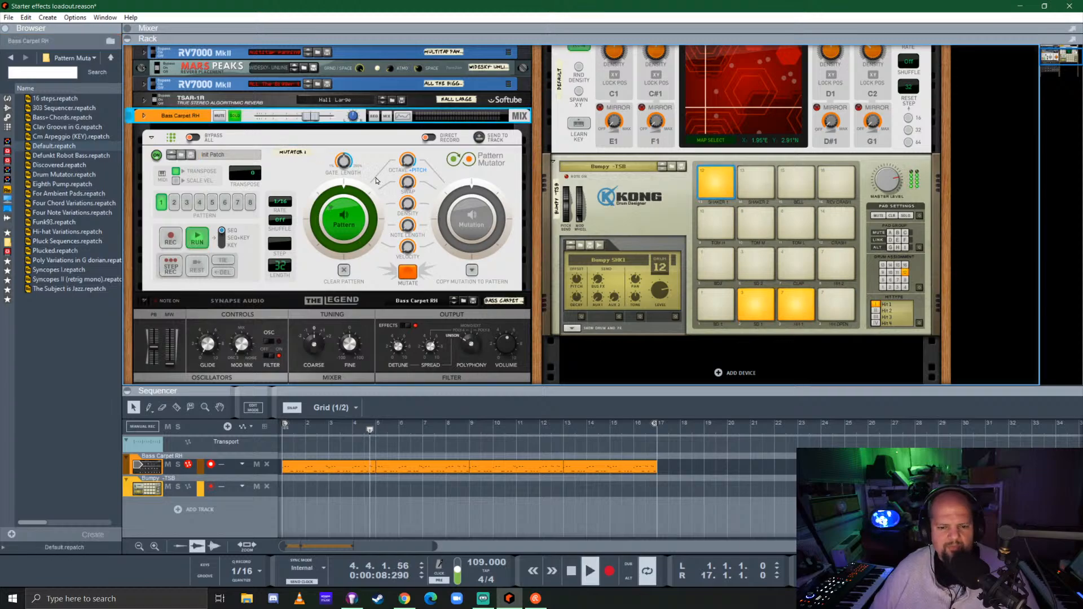
{"action": "left_click", "coordinate": [299, 423]}
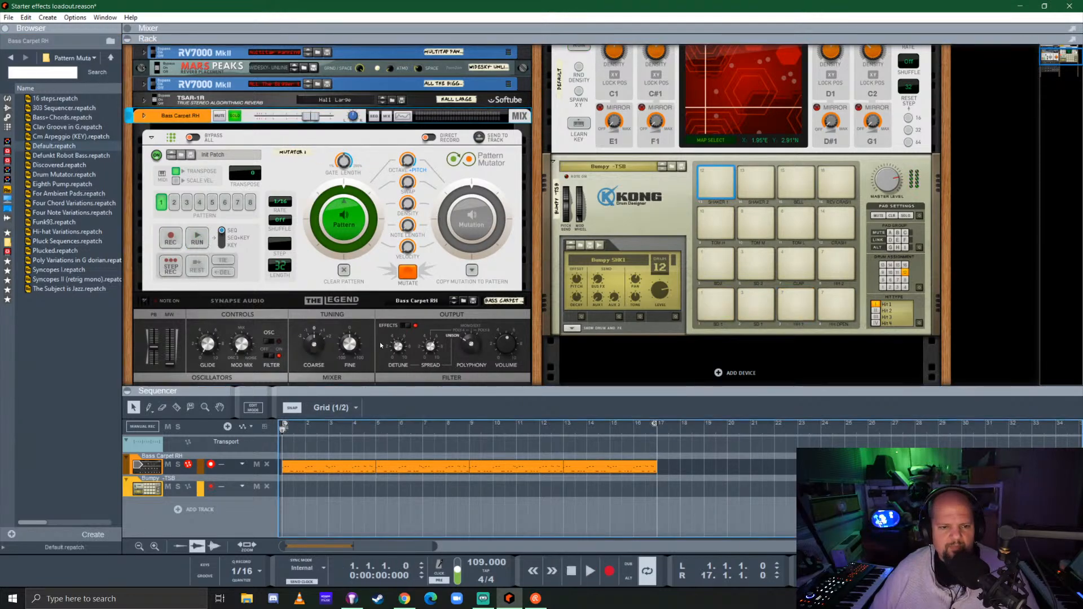
{"action": "key", "text": "space"}
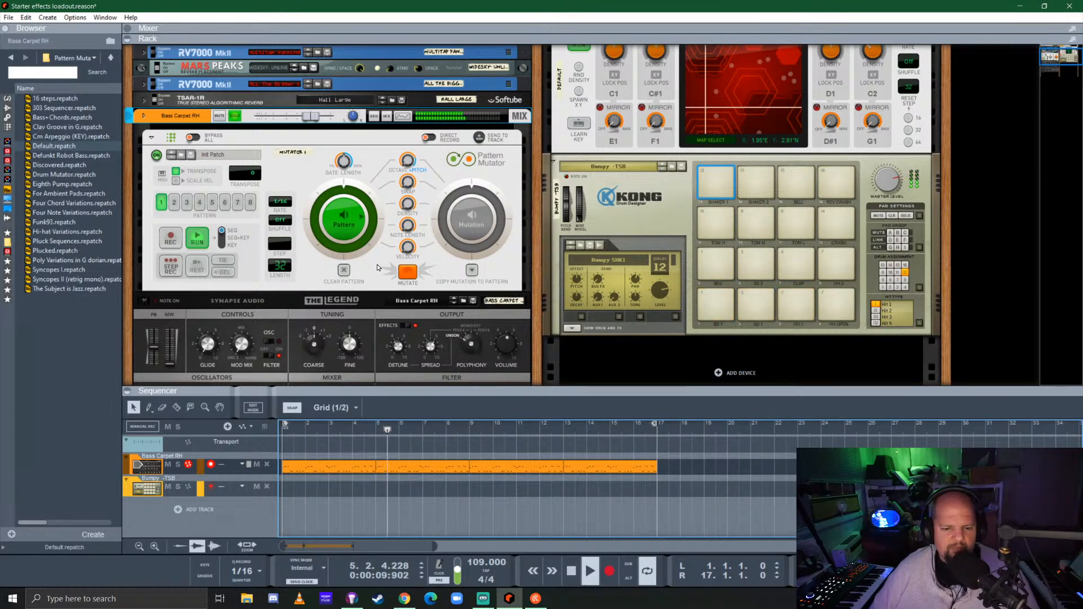
Try clearing Pattern Mutator's pattern and mutating it, auditioning the Mutation side with the loop
{"action": "key", "text": "space"}
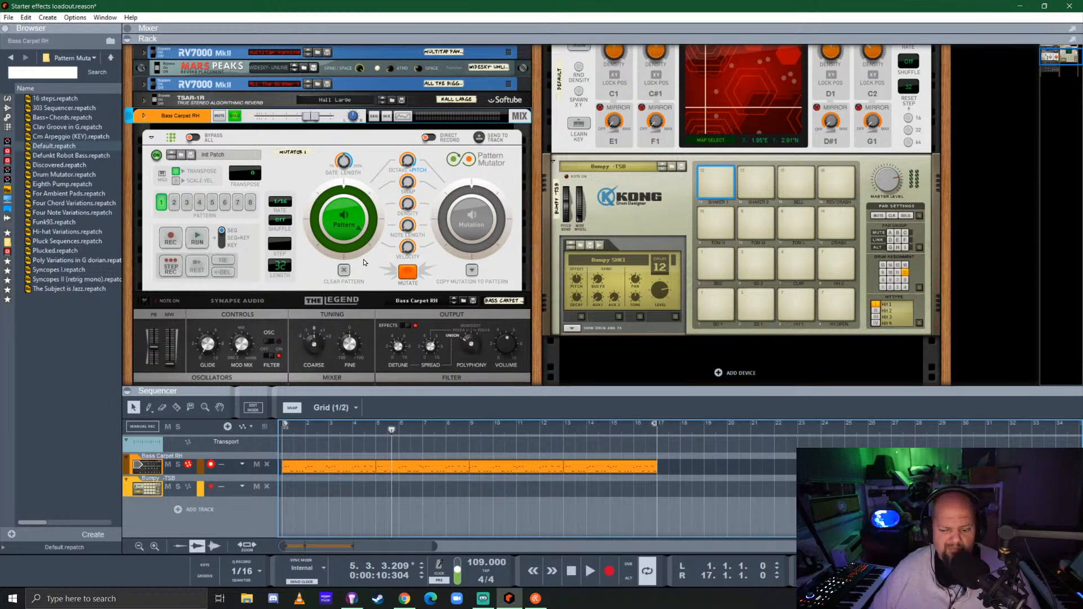
{"action": "key", "text": "space"}
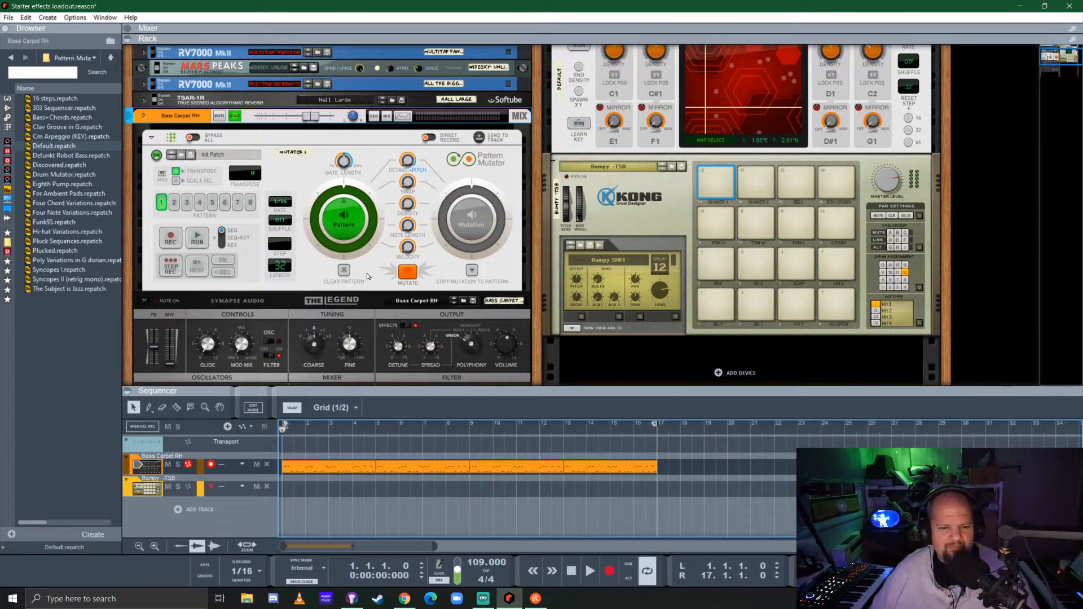
{"action": "left_click", "coordinate": [344, 218]}
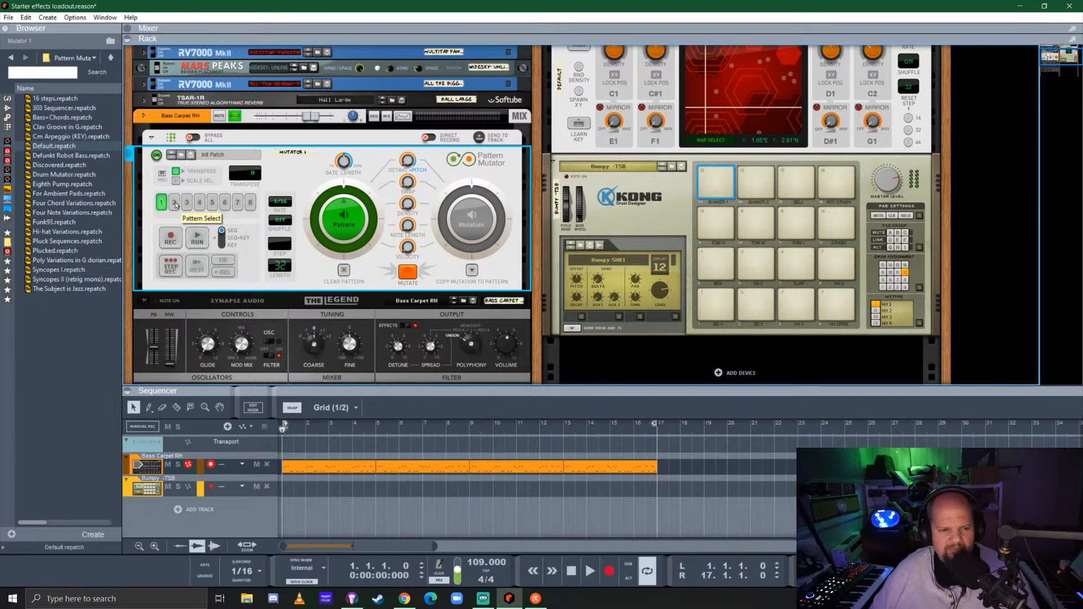
{"action": "left_click", "coordinate": [344, 270]}
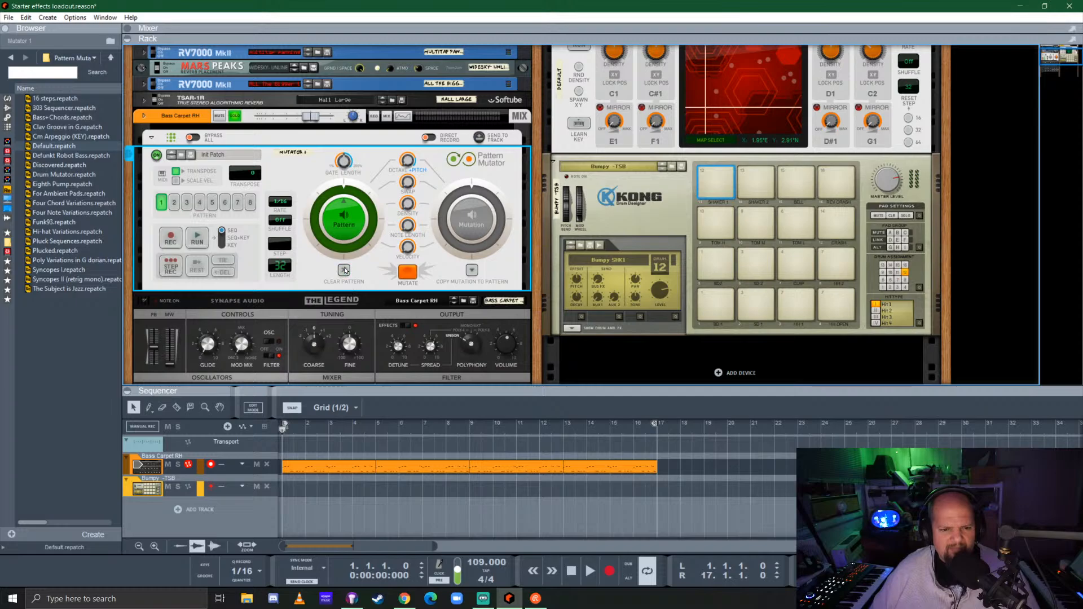
{"action": "left_click", "coordinate": [407, 273]}
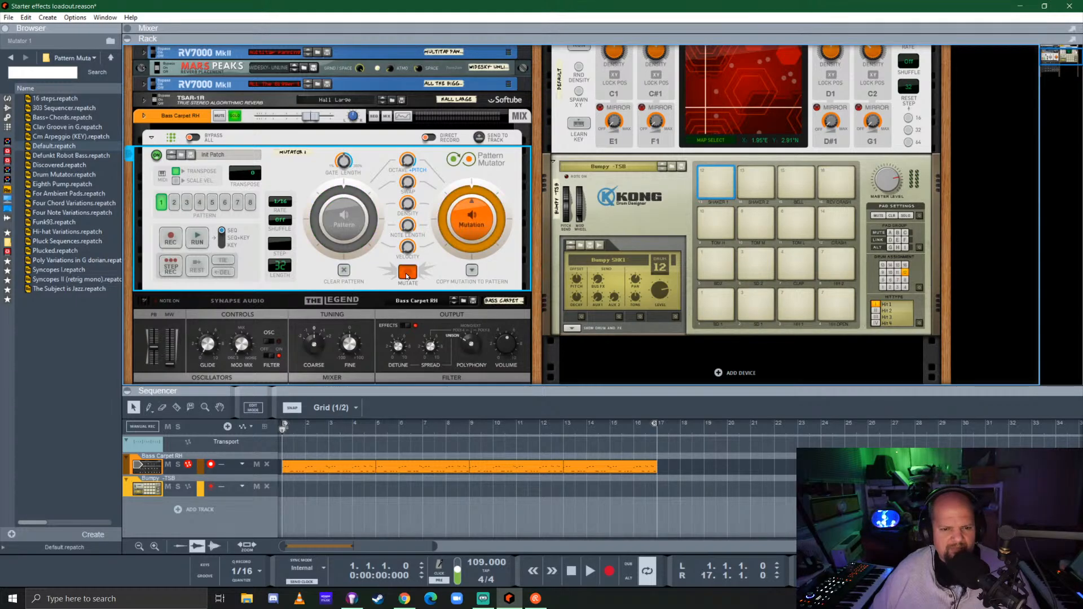
{"action": "key", "text": "space"}
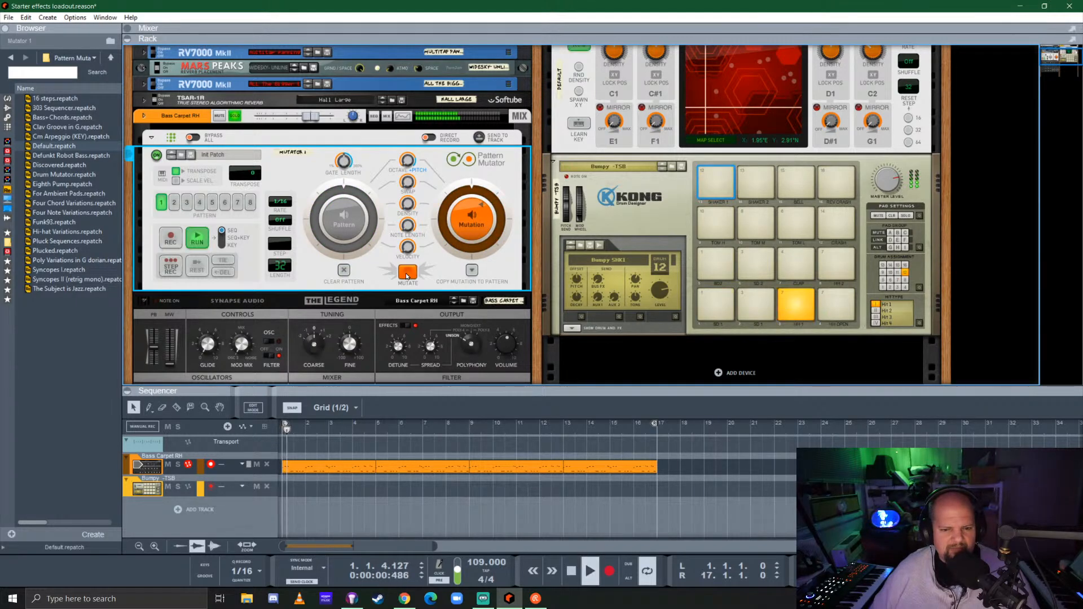
{"action": "key", "text": "space"}
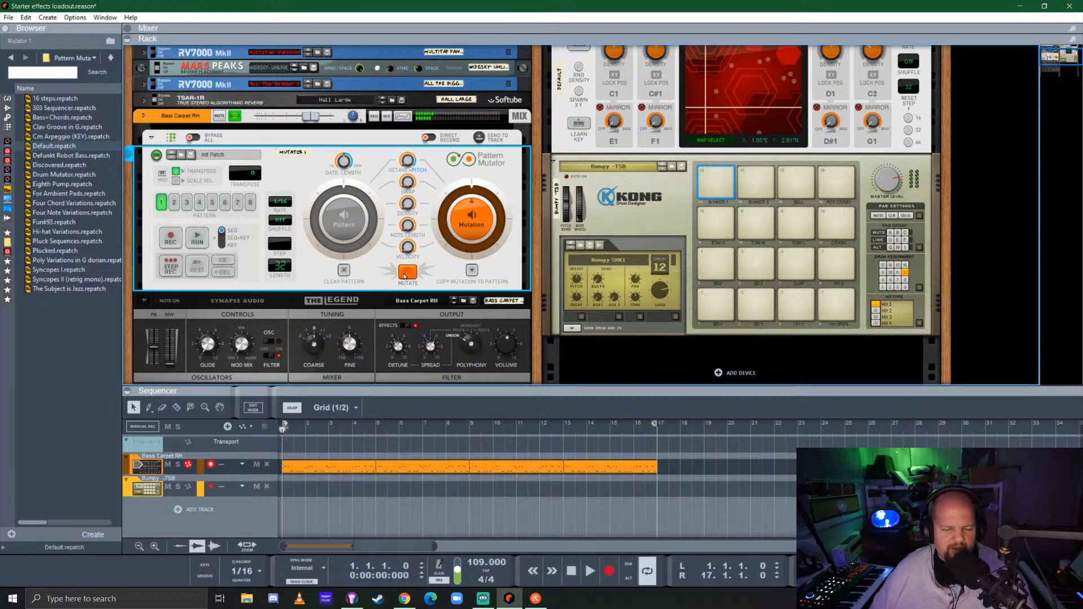
Settle on pattern slot 1 in Pattern Mutator and switch its output back from Mutation to Pattern
{"action": "left_click", "coordinate": [173, 203]}
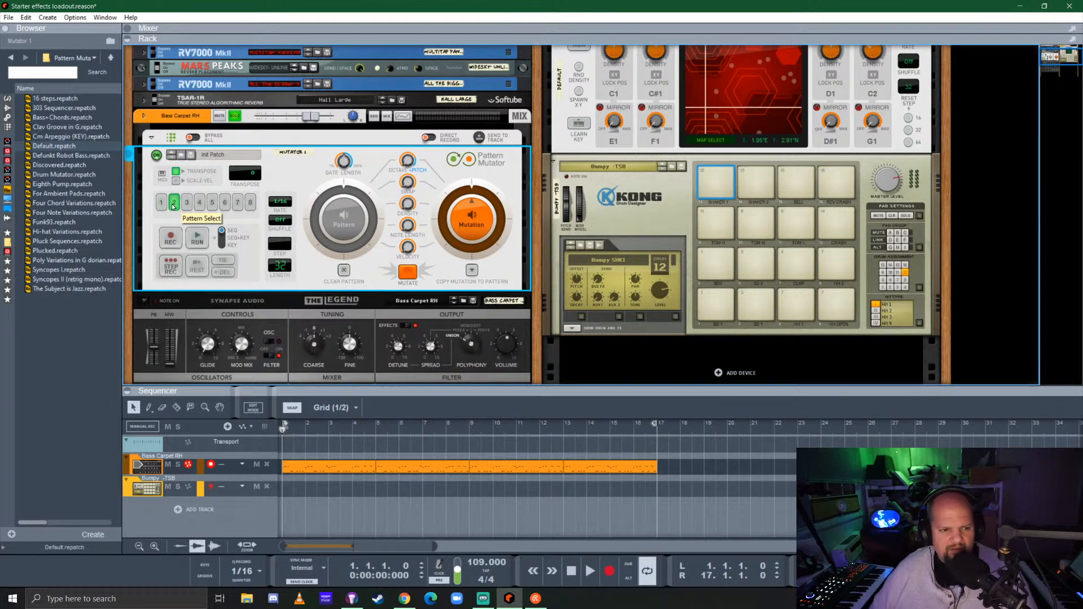
{"action": "left_click", "coordinate": [161, 203]}
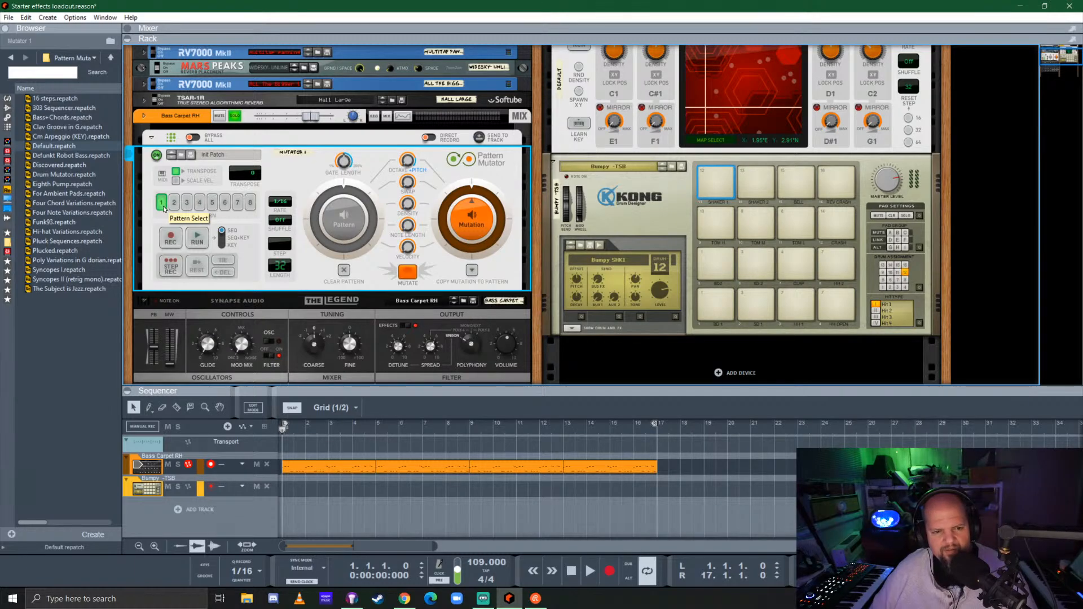
{"action": "left_click", "coordinate": [343, 224]}
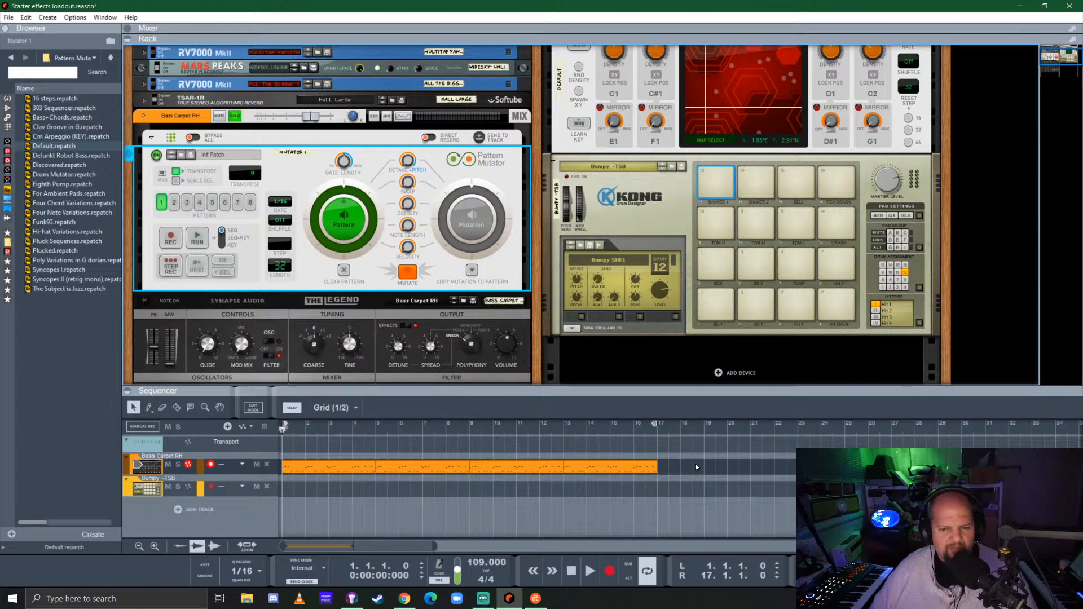
Try Pattern Mutator's Key playback mode while the loop plays, and set the mode to Seq
{"action": "left_click", "coordinate": [222, 237]}
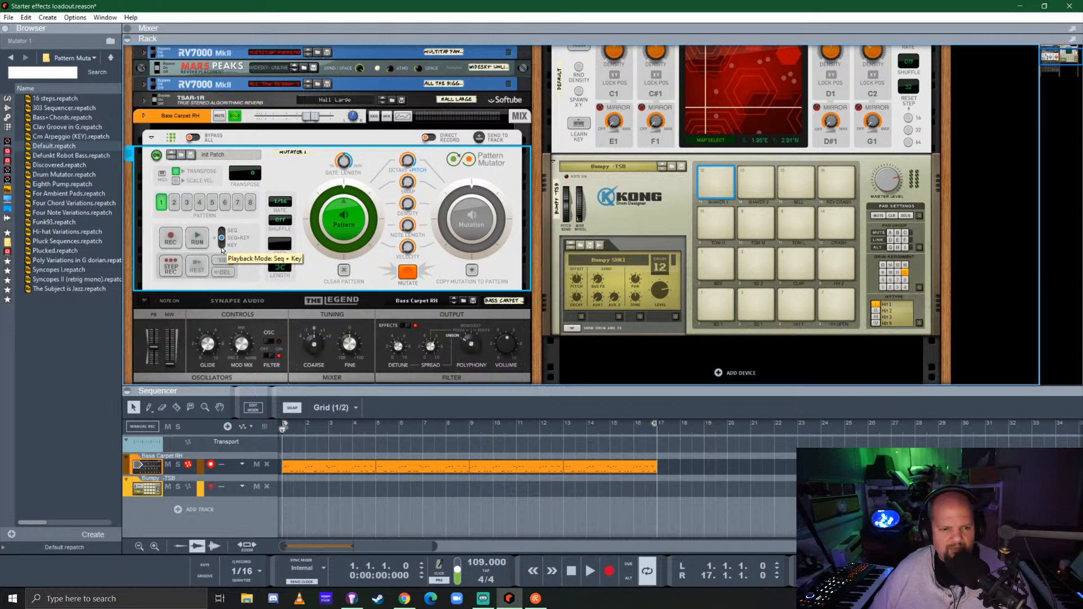
{"action": "left_click", "coordinate": [221, 244]}
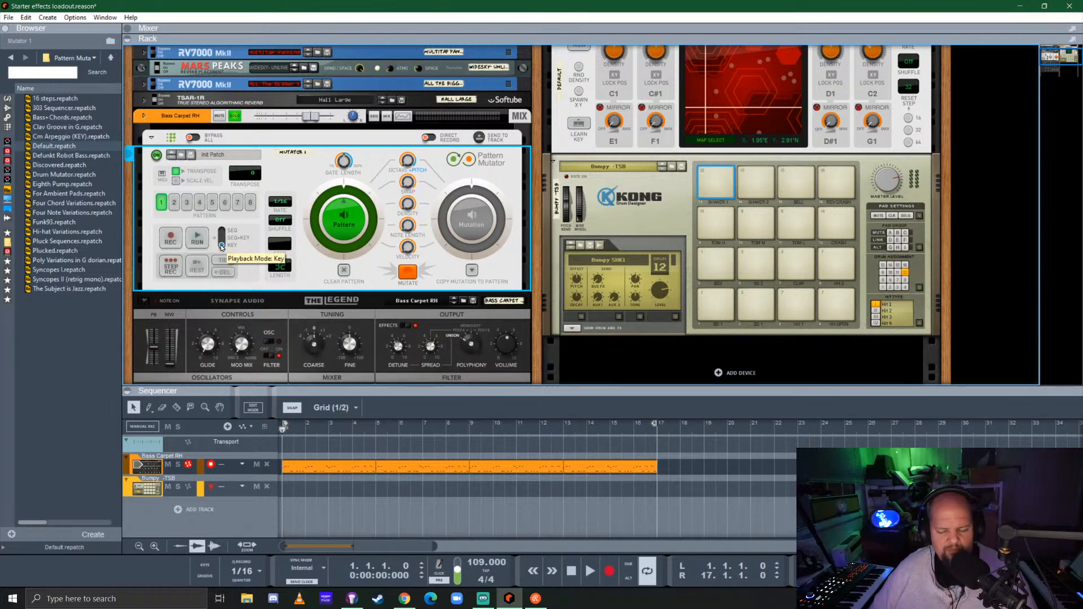
{"action": "key", "text": "space"}
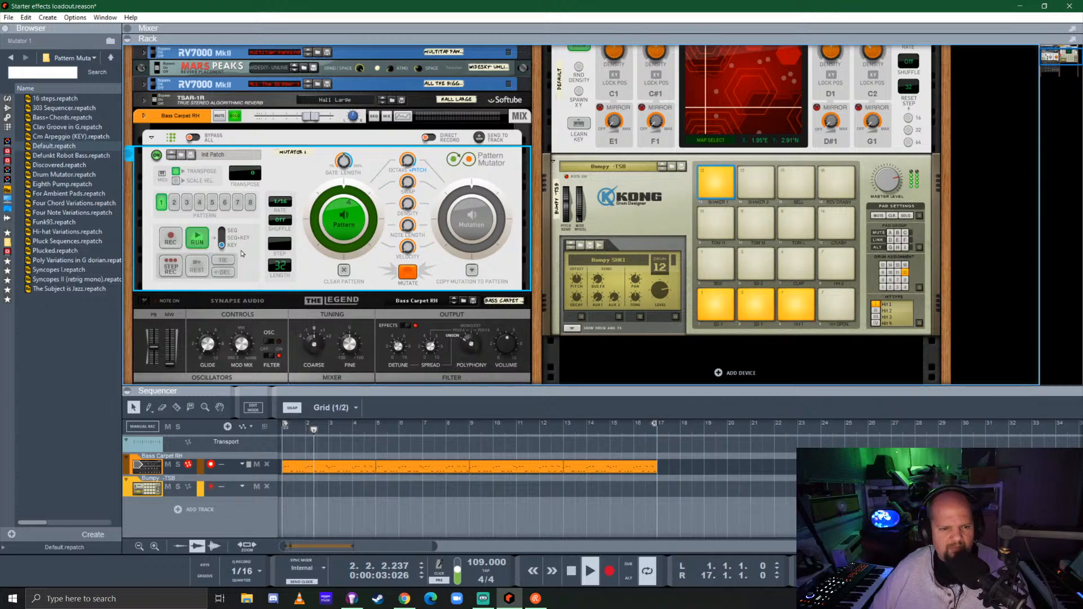
{"action": "left_click", "coordinate": [221, 231]}
{"action": "key", "text": "space"}
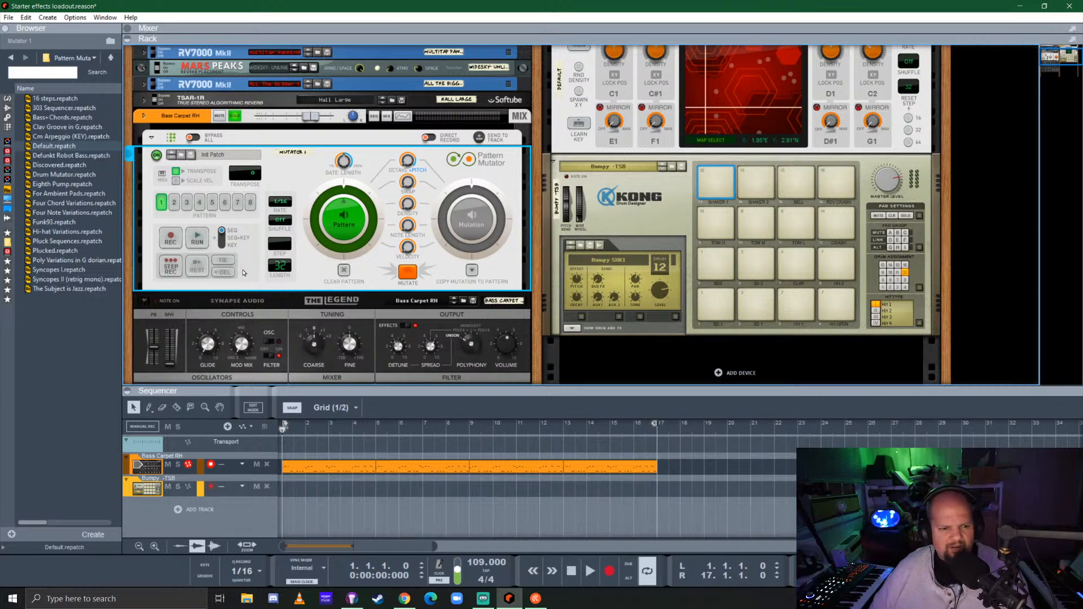
Try step-recording the bass clips into pattern 1 by playing the loop, and return to the song start
{"action": "left_click", "coordinate": [167, 267]}
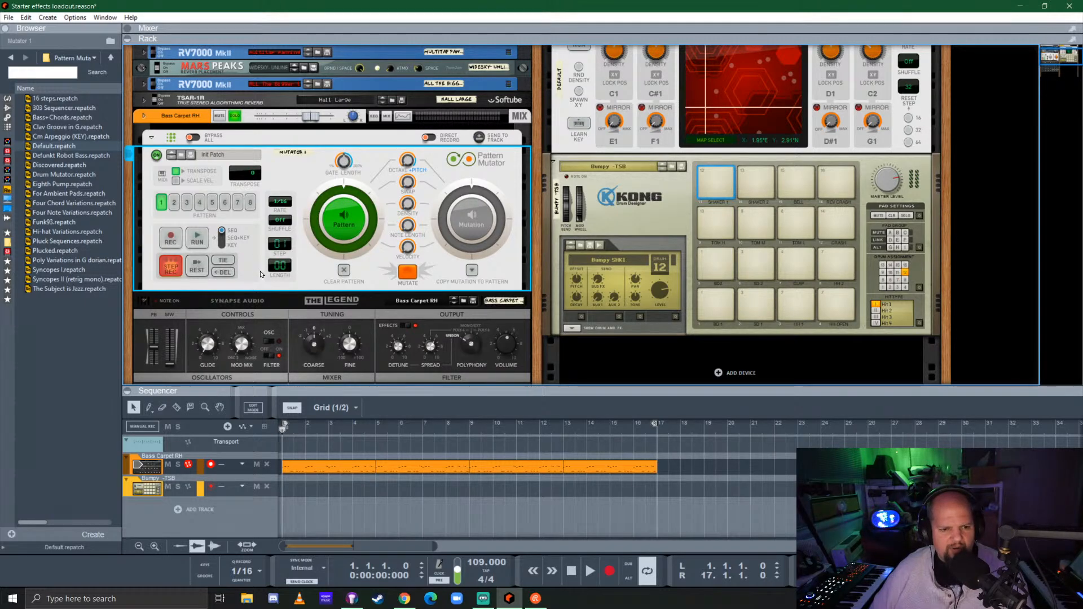
{"action": "key", "text": "space"}
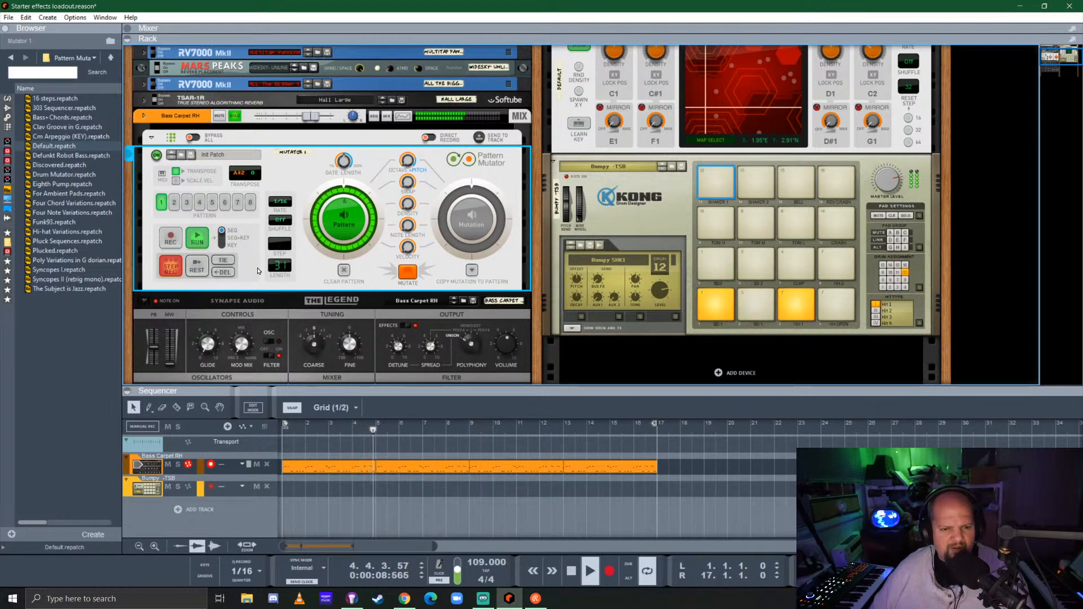
{"action": "key", "text": "space"}
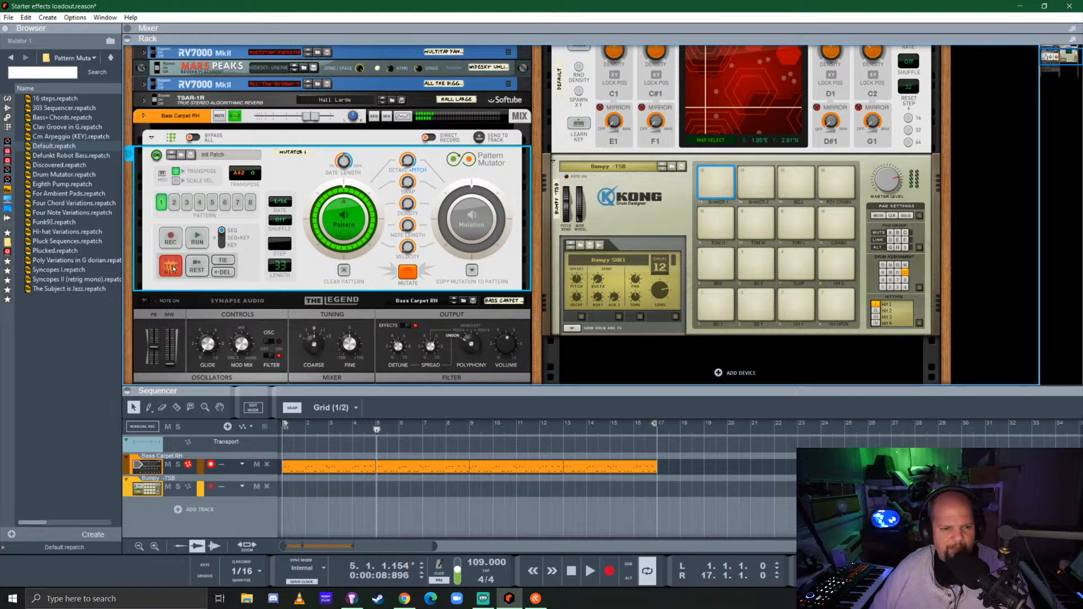
{"action": "left_click", "coordinate": [170, 265]}
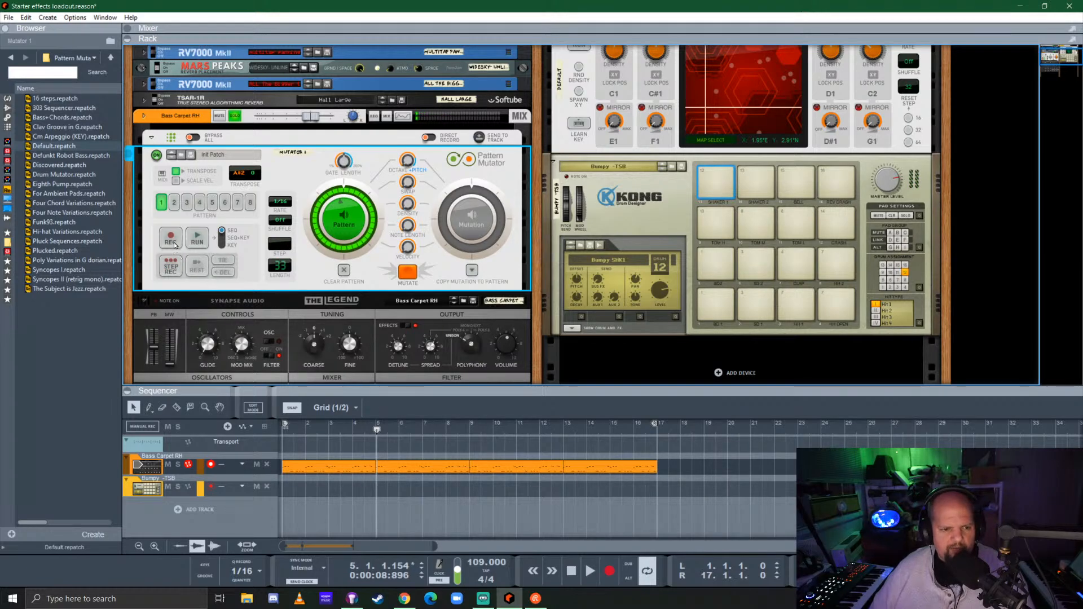
{"action": "key", "text": "shift+Return"}
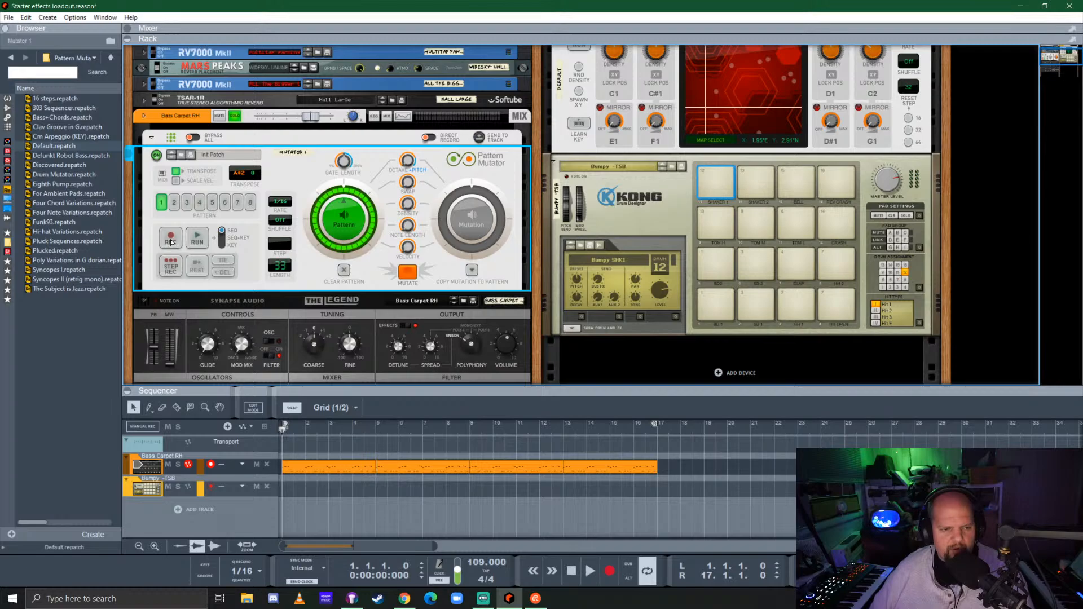
Try real-time recording of the bass clips into Pattern Mutator, and return to the song start
{"action": "left_click", "coordinate": [196, 239]}
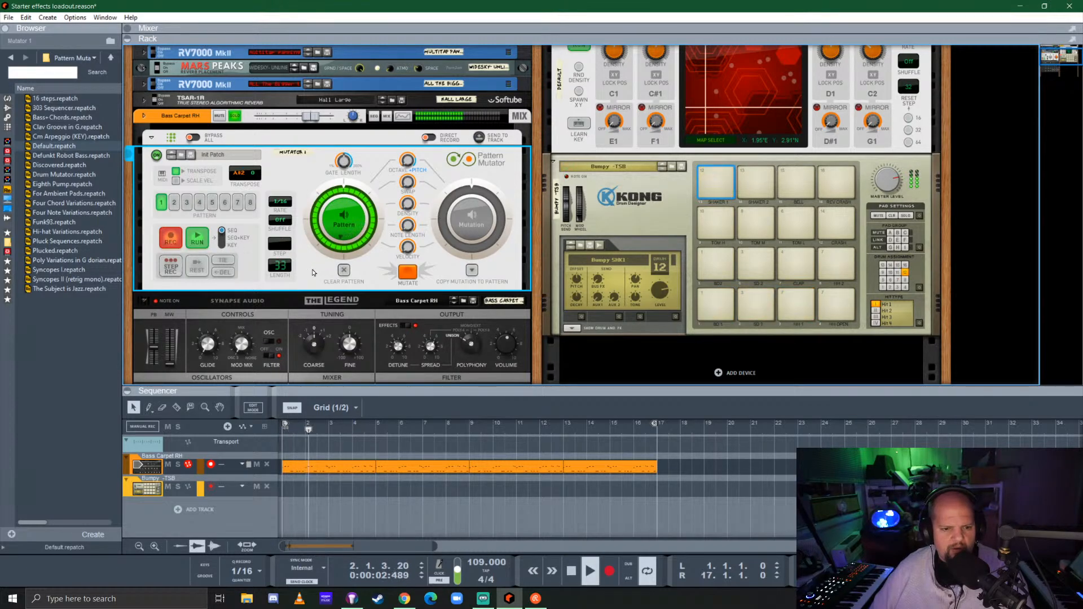
{"action": "key", "text": "space"}
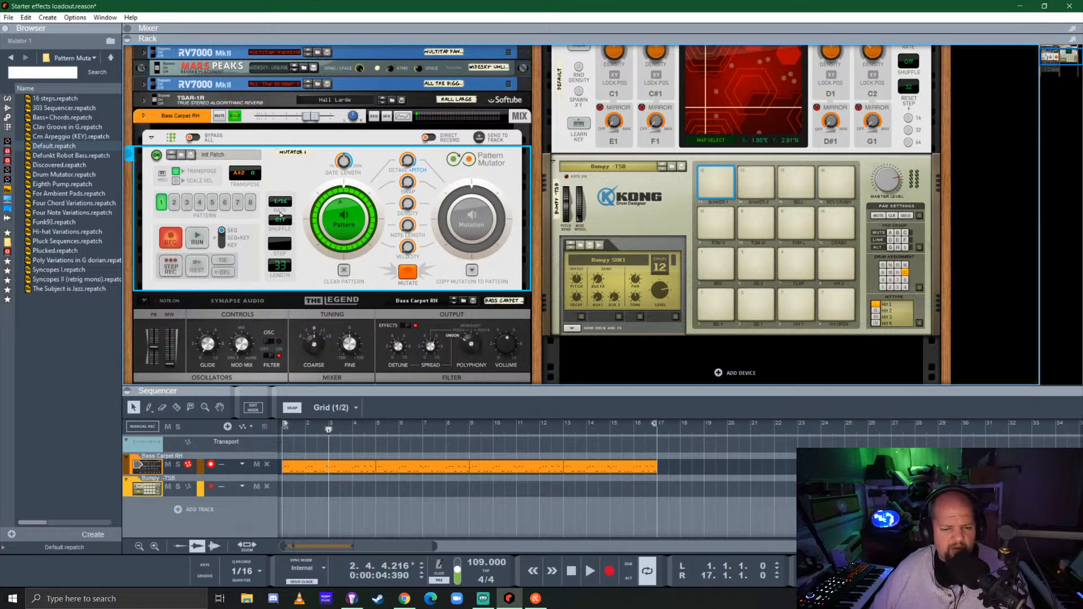
{"action": "key", "text": "shift+Return"}
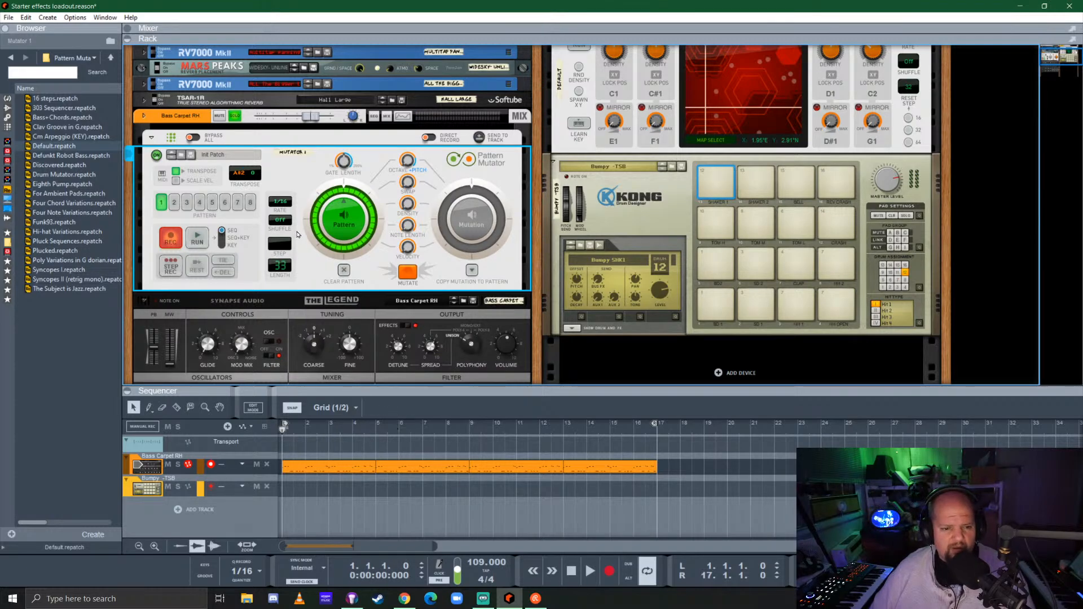
Set Pattern Mutator's pattern length to 64 steps, and clear the recorded notes with recording off
{"action": "left_click_drag", "start_coordinate": [285, 272], "coordinate": [297, 203]}
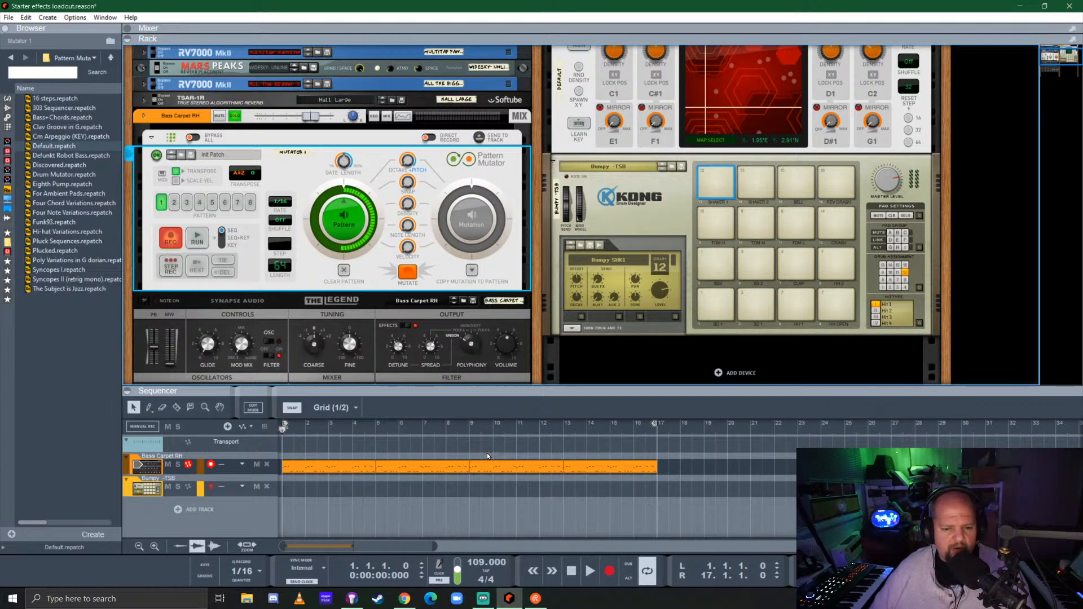
{"action": "left_click", "coordinate": [172, 239]}
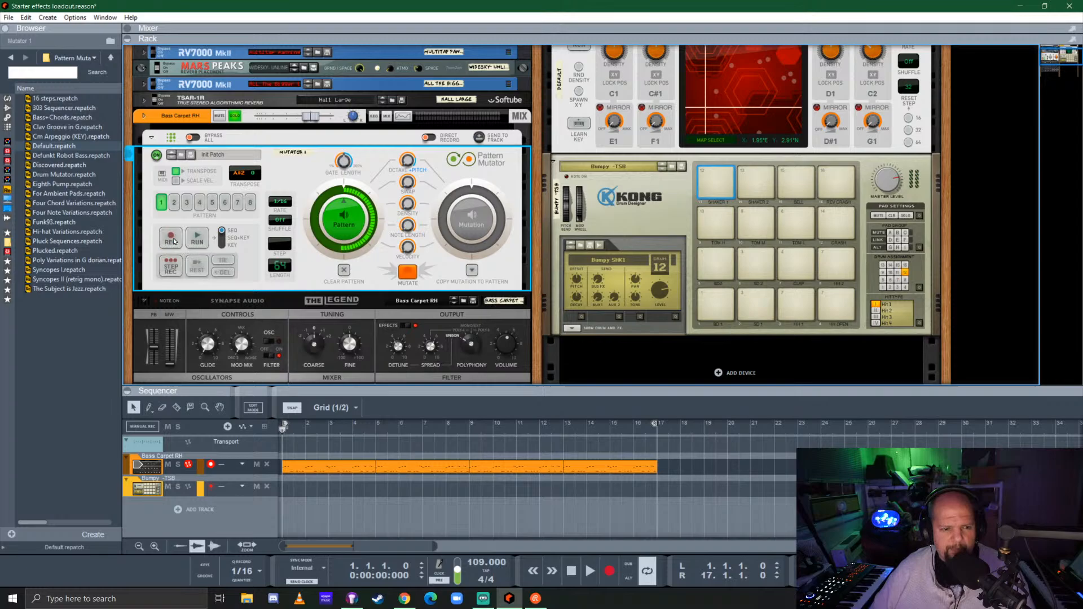
{"action": "left_click", "coordinate": [344, 270]}
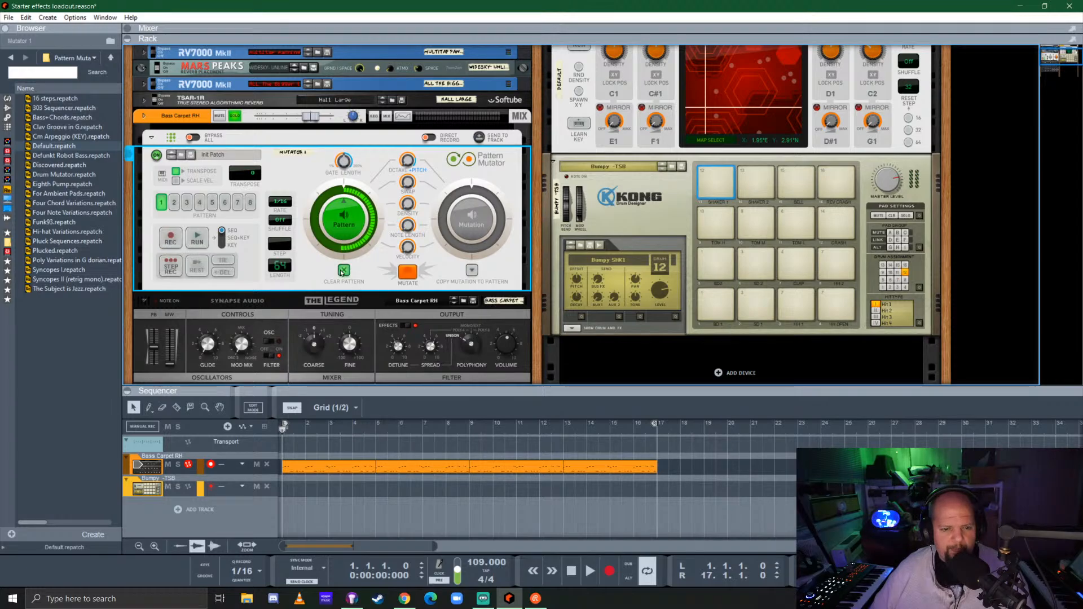
Record the bass clips into Pattern Mutator from bar 1 to bar 5 with playback mode set to Key
{"action": "left_click", "coordinate": [175, 239]}
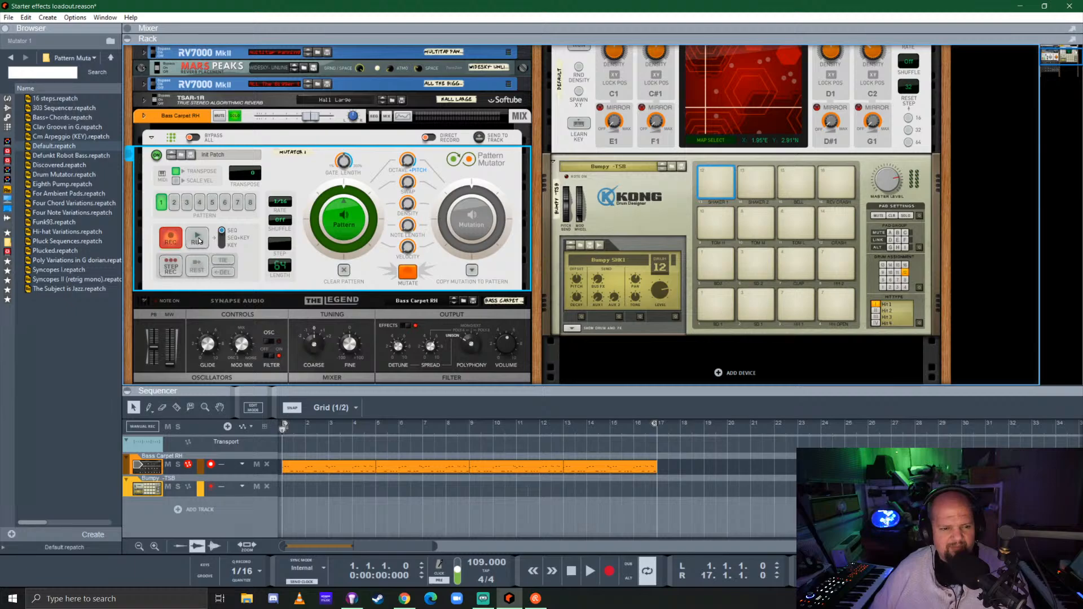
{"action": "left_click_drag", "start_coordinate": [222, 231], "coordinate": [223, 245]}
{"action": "left_click", "coordinate": [200, 241]}
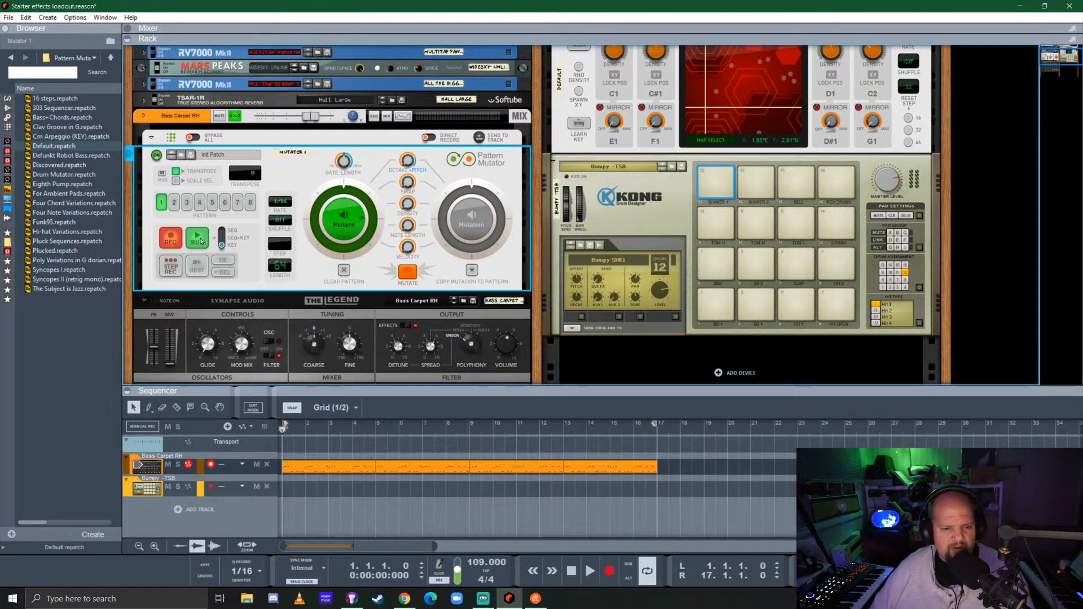
{"action": "left_click", "coordinate": [201, 242]}
{"action": "key", "text": "space"}
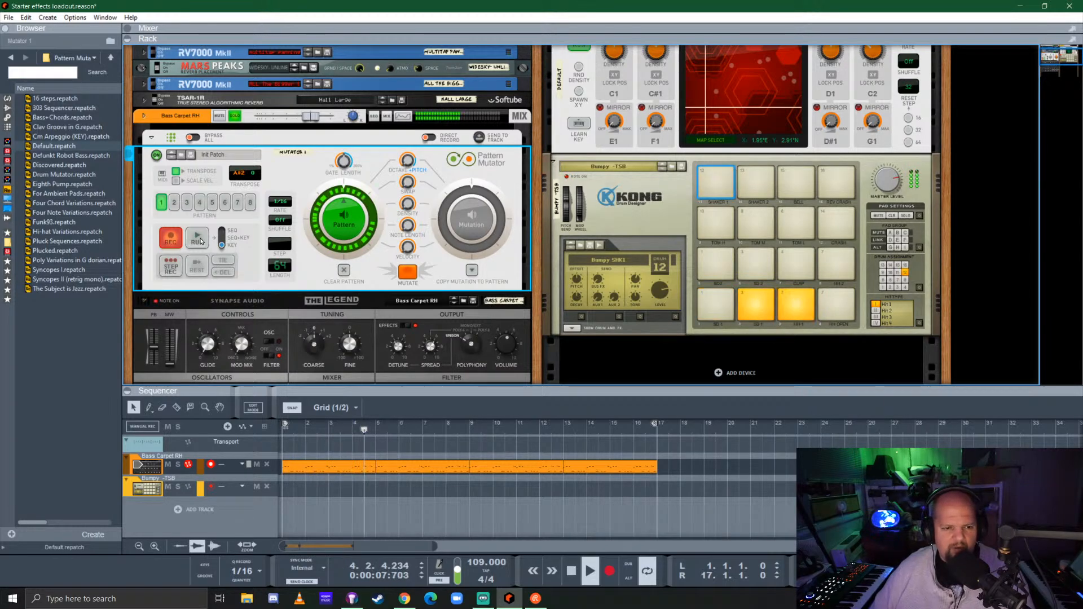
{"action": "key", "text": "space"}
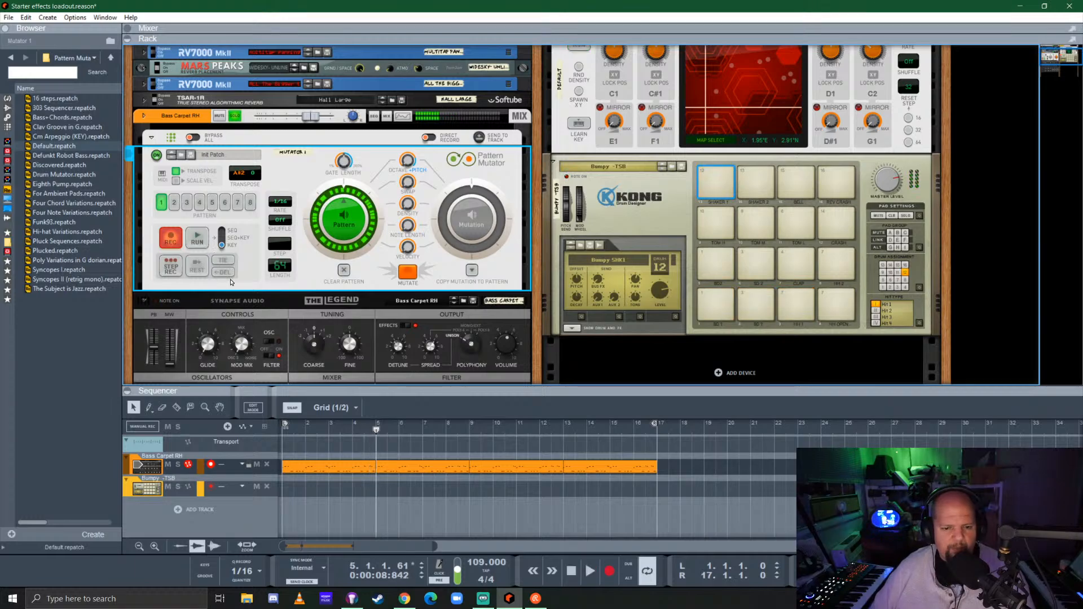
Move all the bass clips so they start at bar 16, and set the right loop locator to bar 5
{"action": "left_click_drag", "start_coordinate": [722, 472], "coordinate": [325, 469]}
{"action": "left_click_drag", "start_coordinate": [323, 466], "coordinate": [675, 463]}
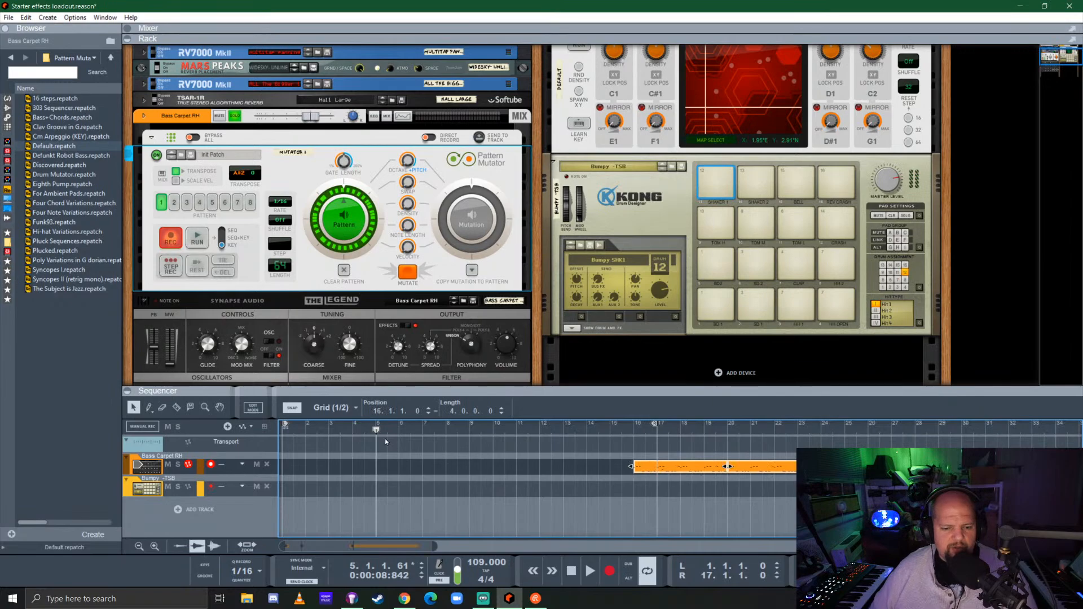
{"action": "left_click", "coordinate": [376, 424], "text": "alt"}
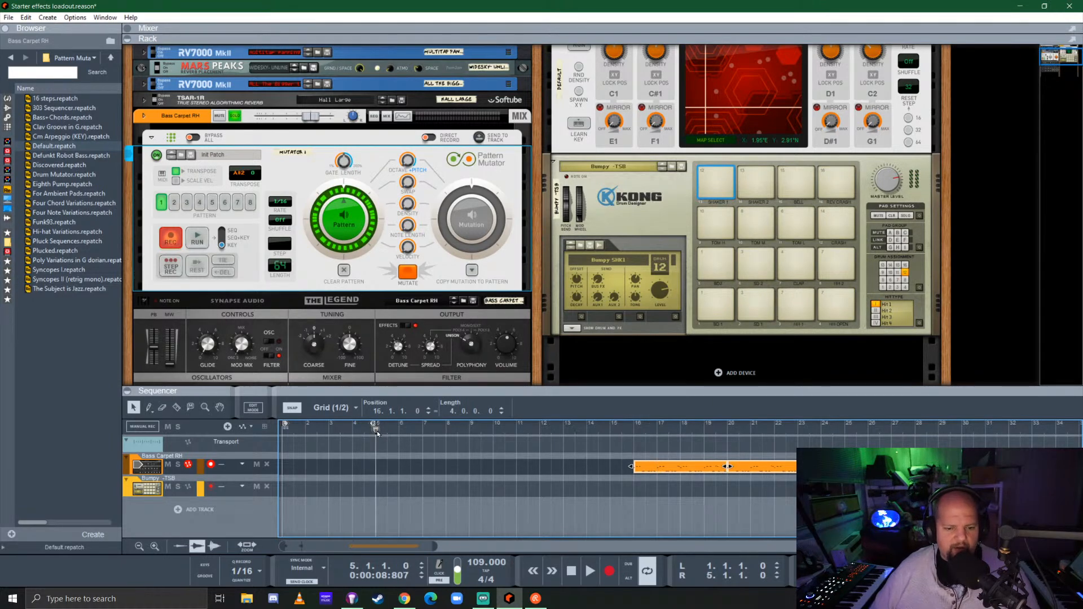
Turn off Pattern Mutator's recording, run the 64-step bass pattern, and mutate it
{"action": "key", "text": "space"}
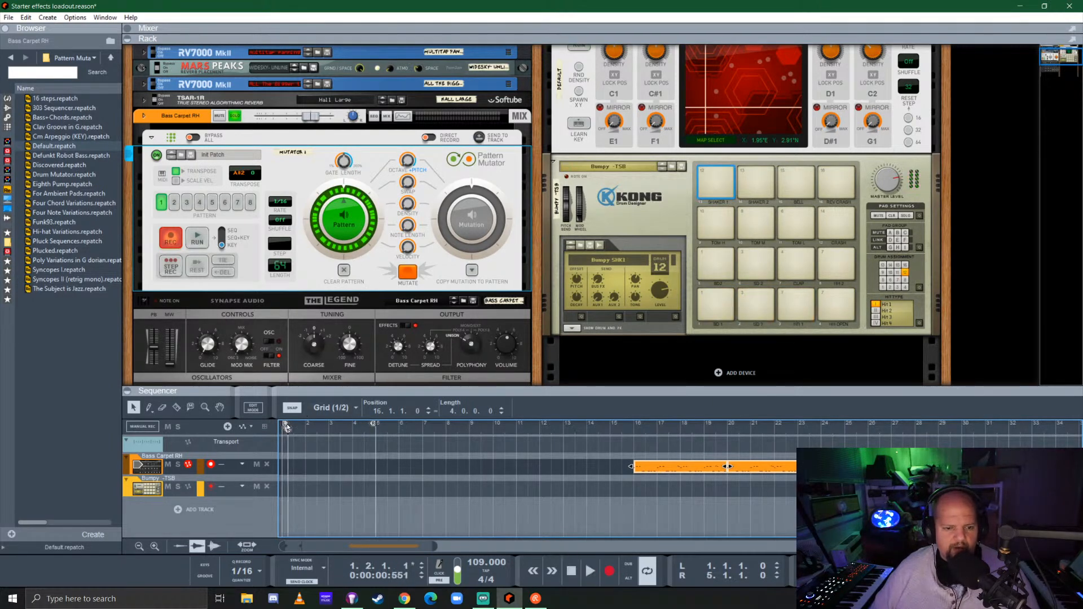
{"action": "key", "text": "space"}
{"action": "left_click", "coordinate": [196, 236]}
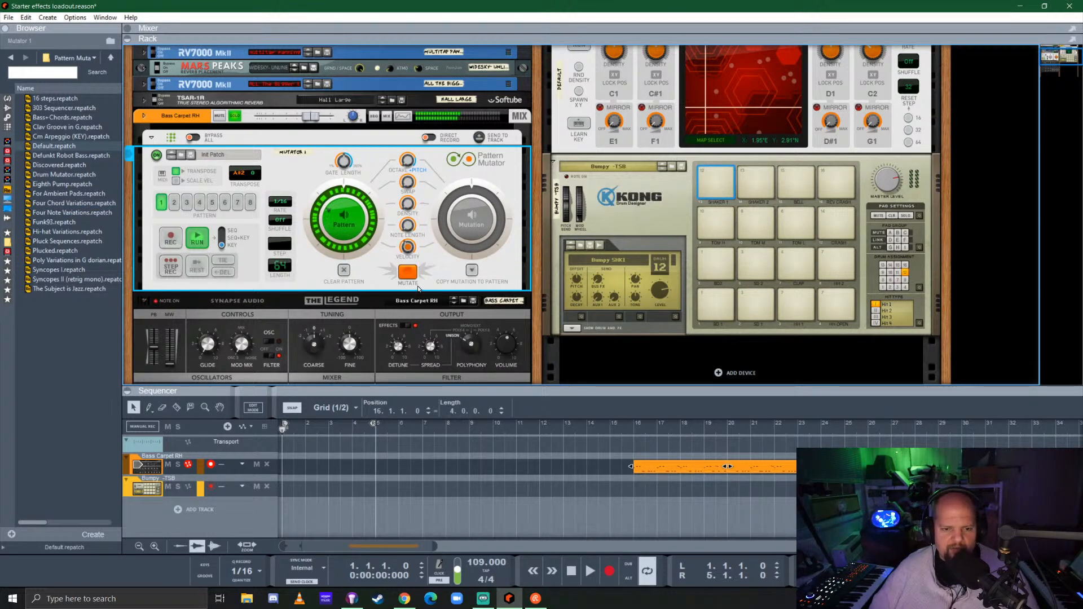
{"action": "left_click", "coordinate": [409, 272]}
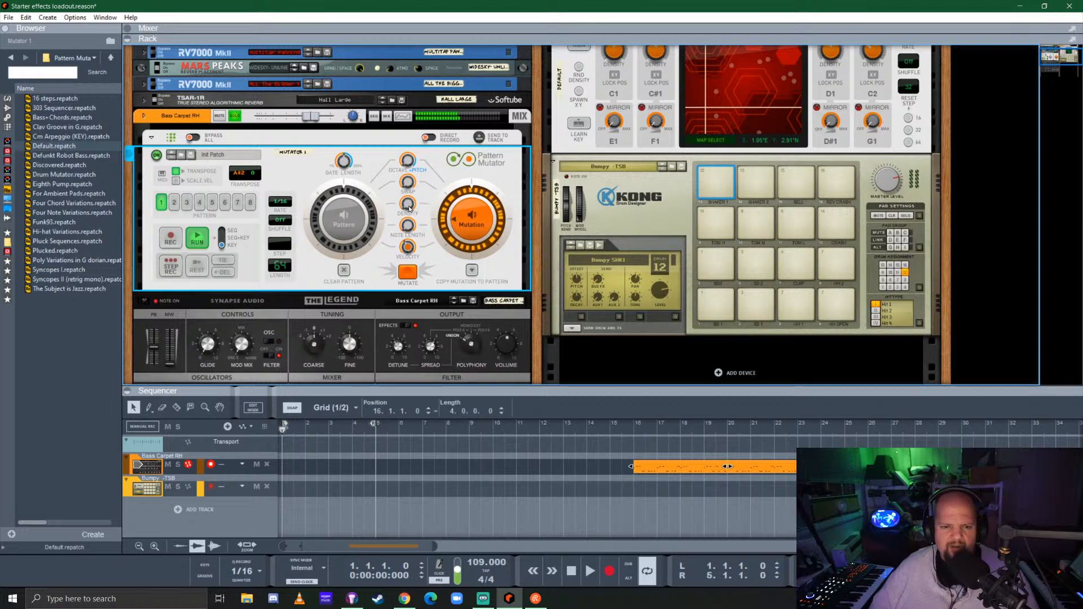
{"action": "mouse_move", "coordinate": [409, 208]}
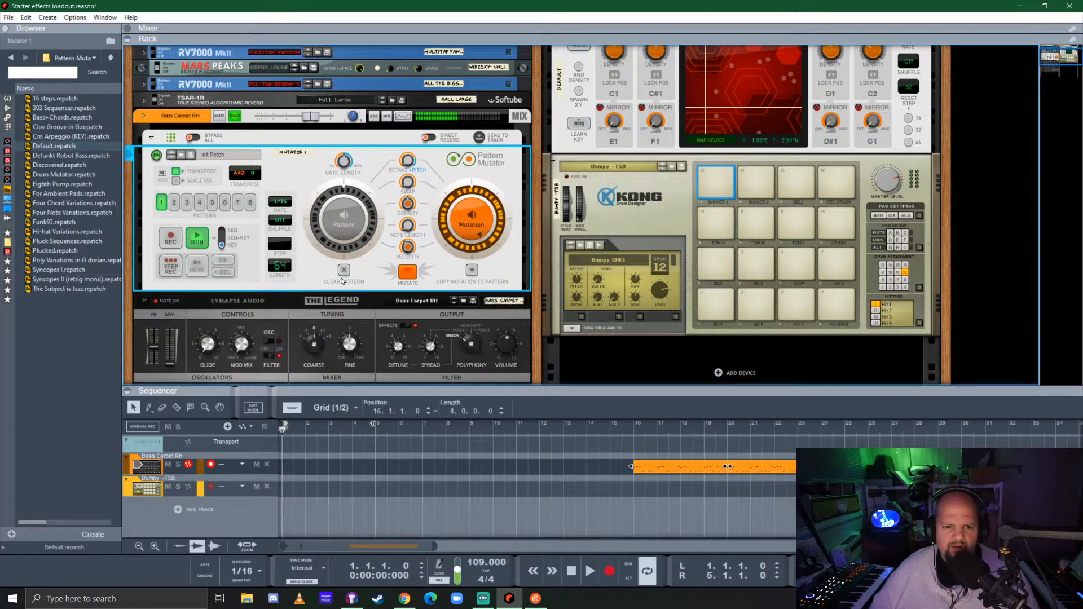
Compare the original bass pattern with a new mutation in Pattern Mutator, and turn off solo on the Bass Carpet RH channel
{"action": "left_click", "coordinate": [348, 218]}
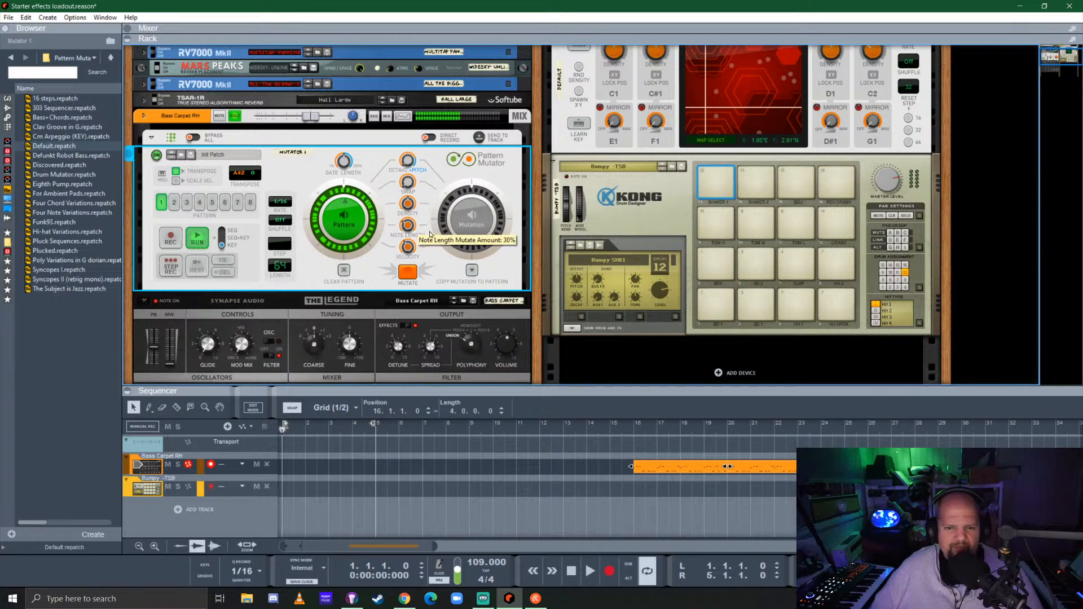
{"action": "left_click", "coordinate": [408, 274]}
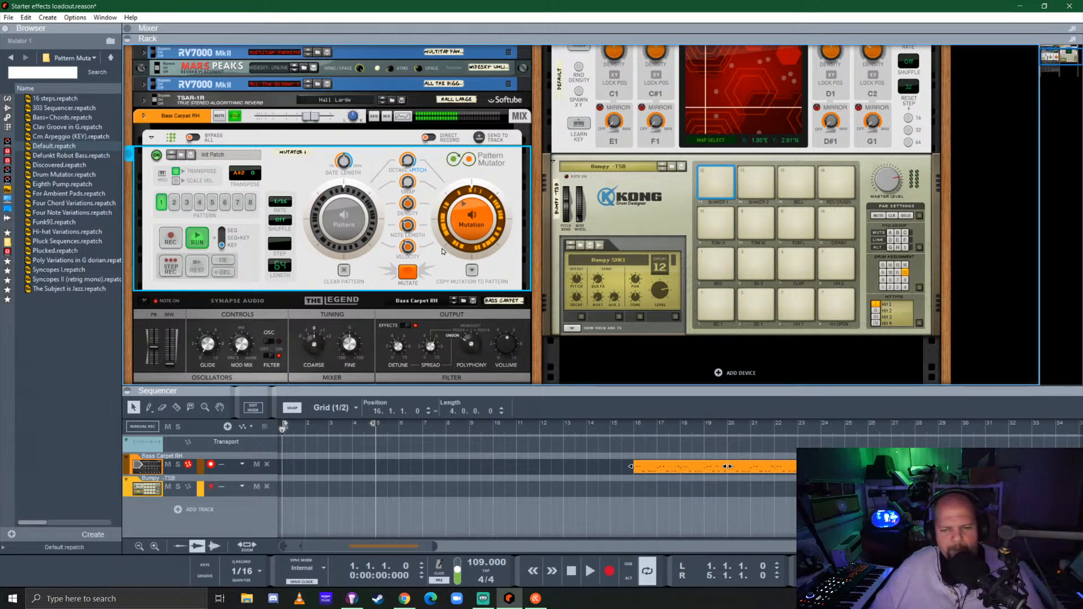
{"action": "left_click", "coordinate": [231, 116]}
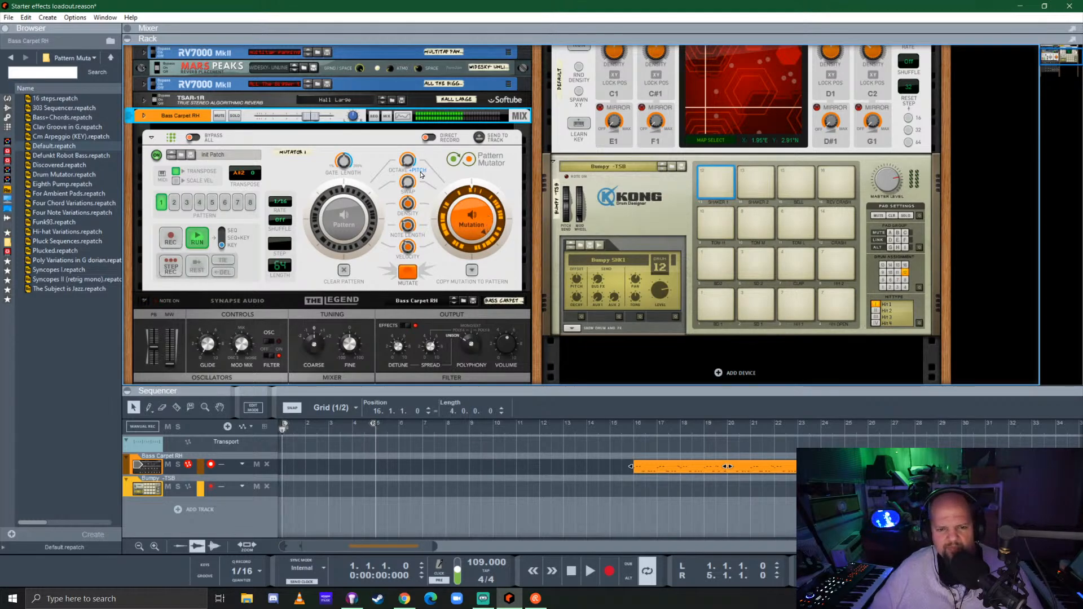
Play the mutated bass together with the Kong drums, running Pattern Mutator manually during playback
{"action": "key", "text": "space"}
{"action": "key", "text": "space"}
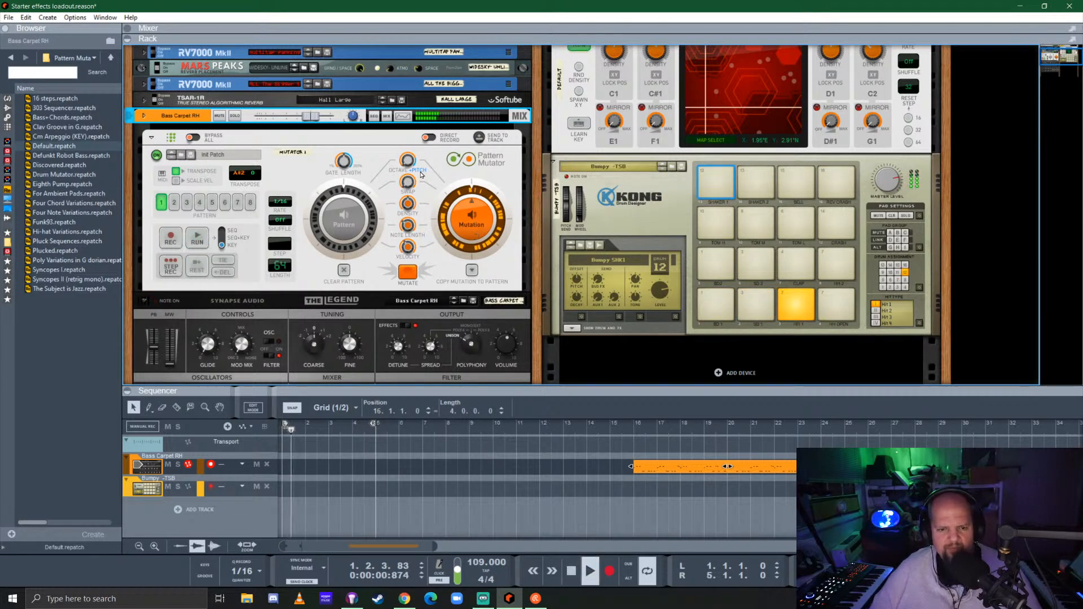
{"action": "left_click", "coordinate": [198, 237]}
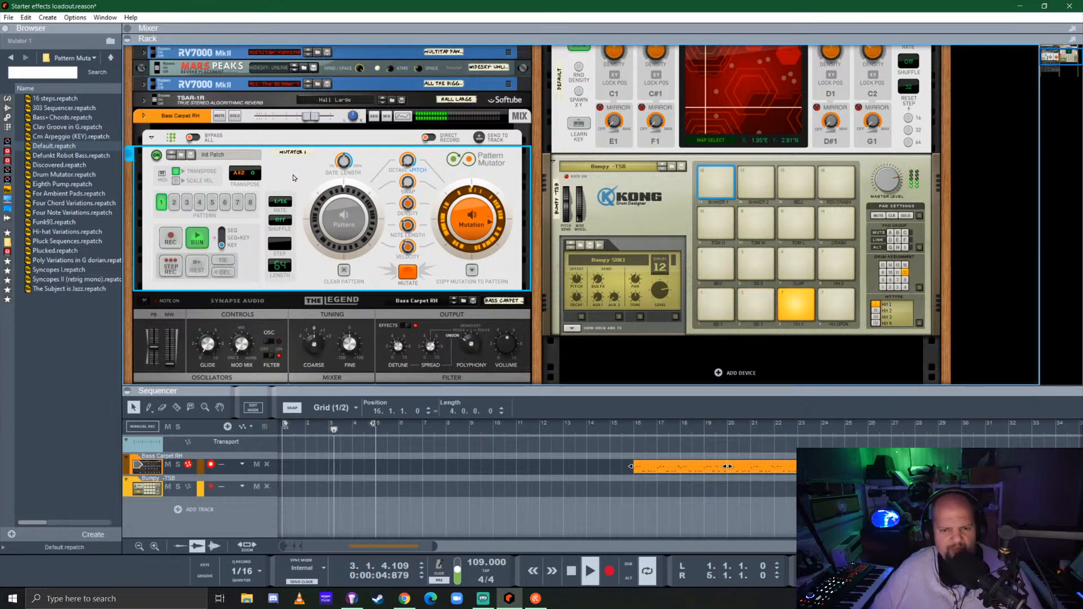
{"action": "key", "text": "space"}
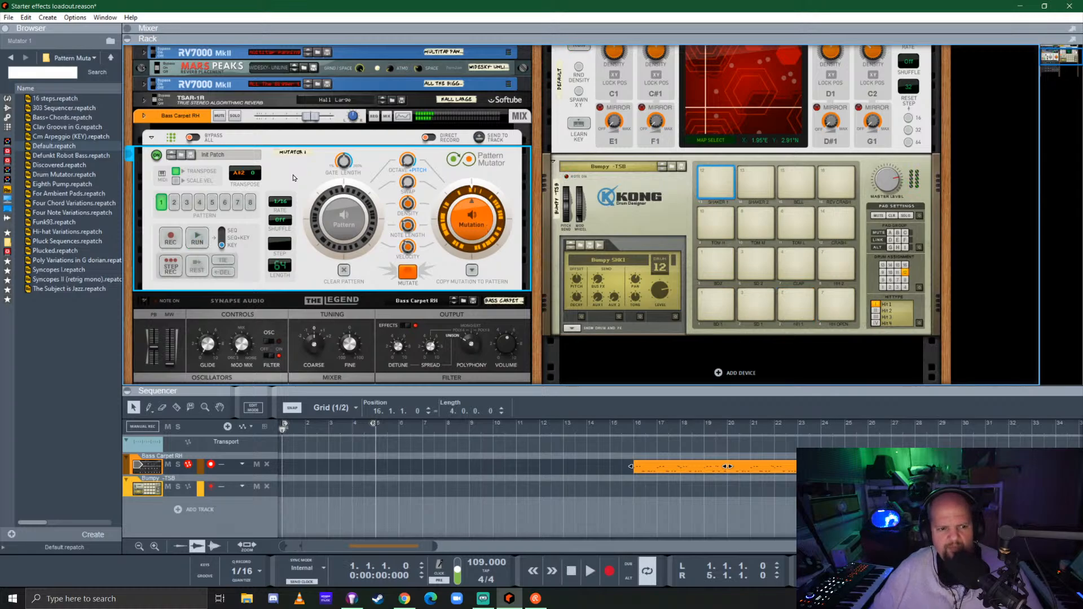
{"action": "key", "text": "space"}
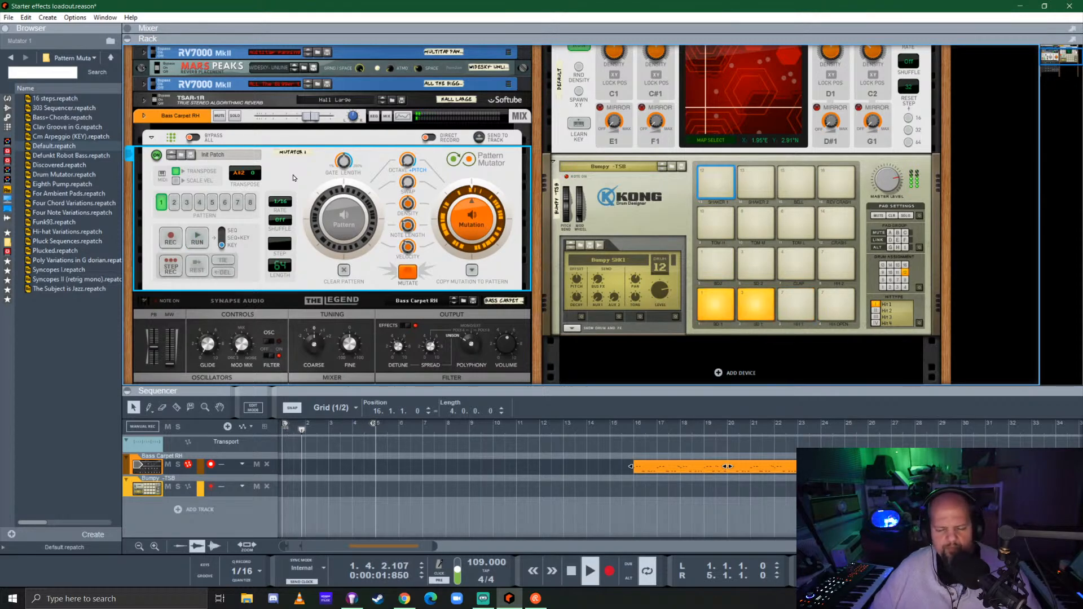
{"action": "key", "text": "space"}
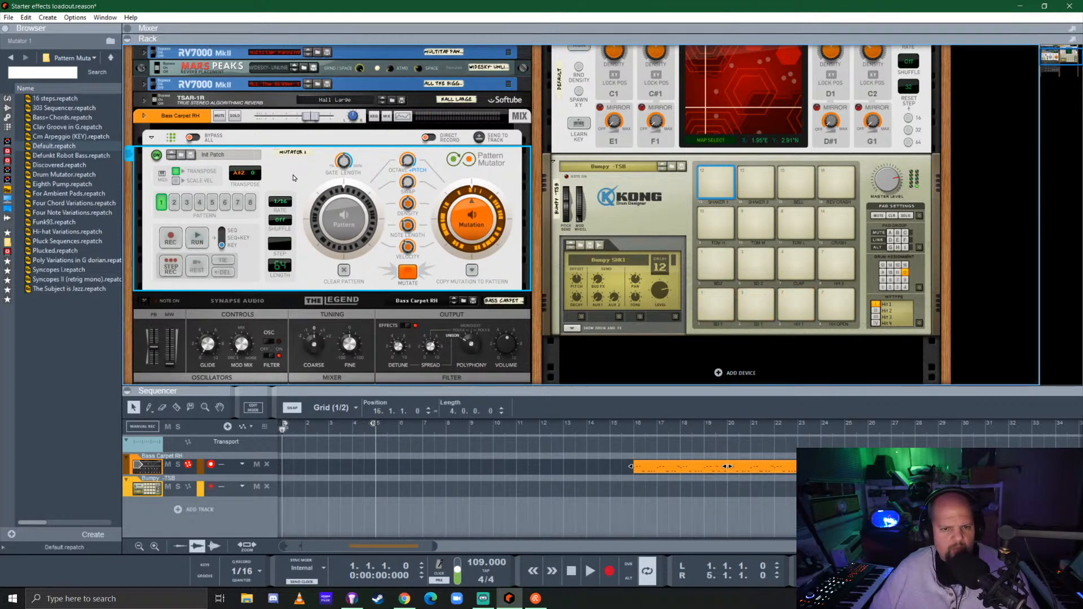
Set Pattern Mutator's playback mode to Seq and test the mutated bass starting with the transport alongside the drums
{"action": "left_click", "coordinate": [221, 233]}
{"action": "key", "text": "space"}
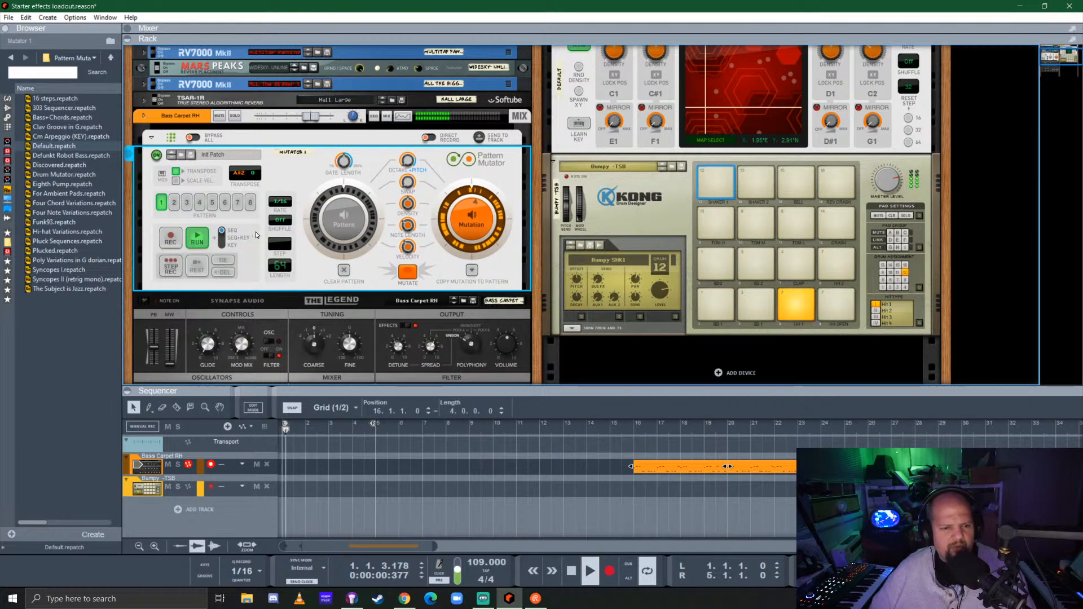
{"action": "key", "text": "space"}
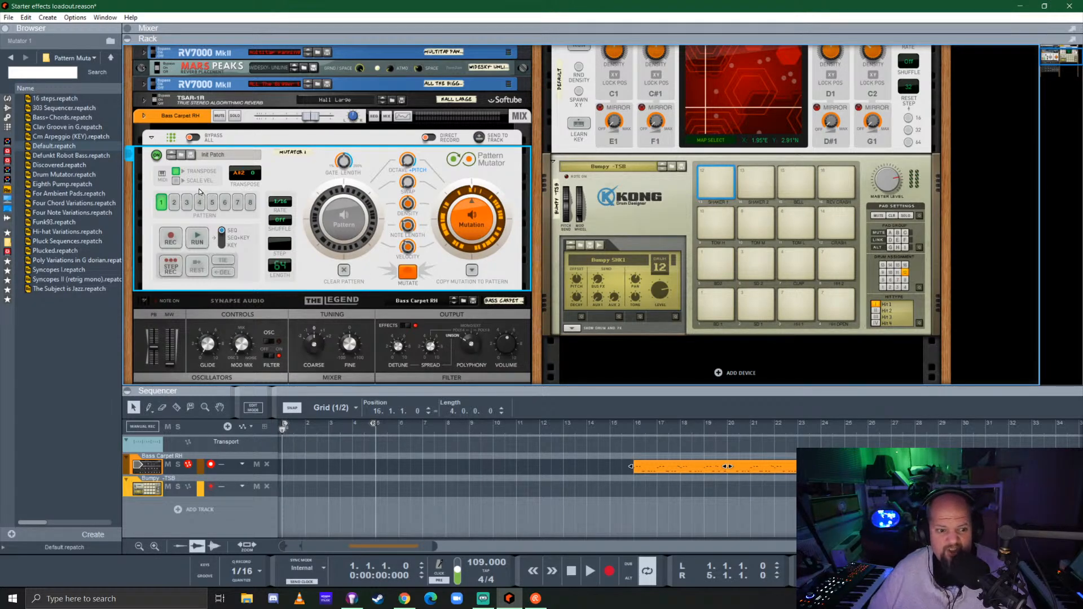
{"action": "key", "text": "space"}
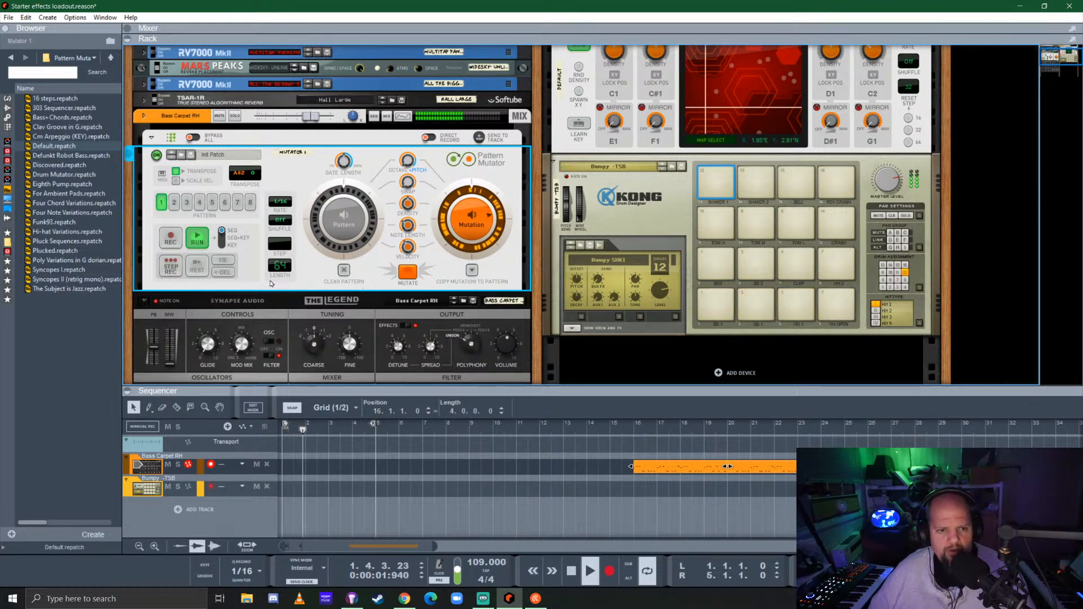
{"action": "left_click", "coordinate": [196, 239]}
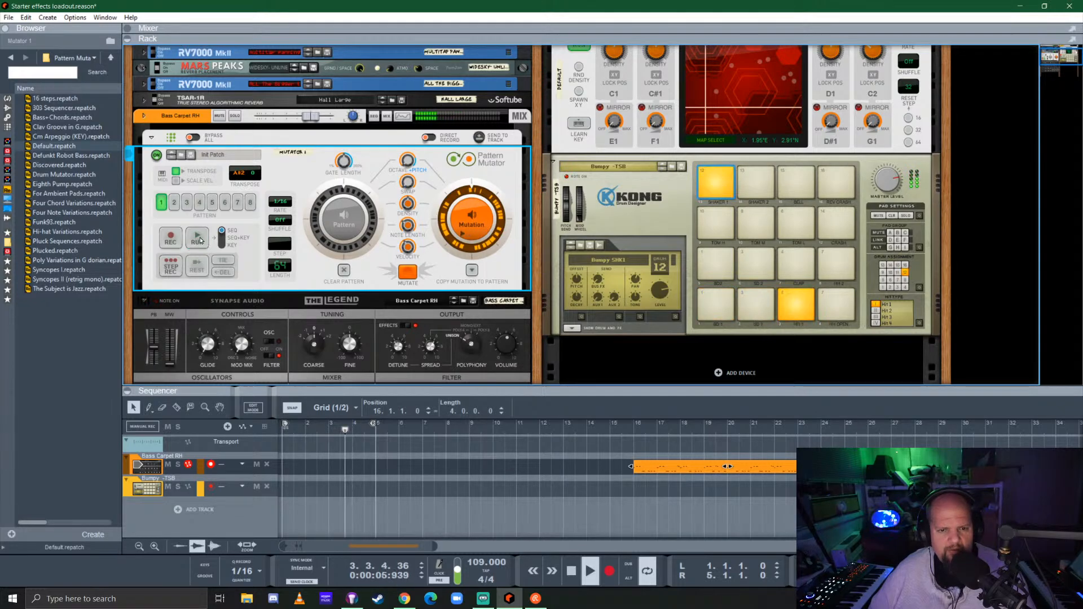
{"action": "key", "text": "space"}
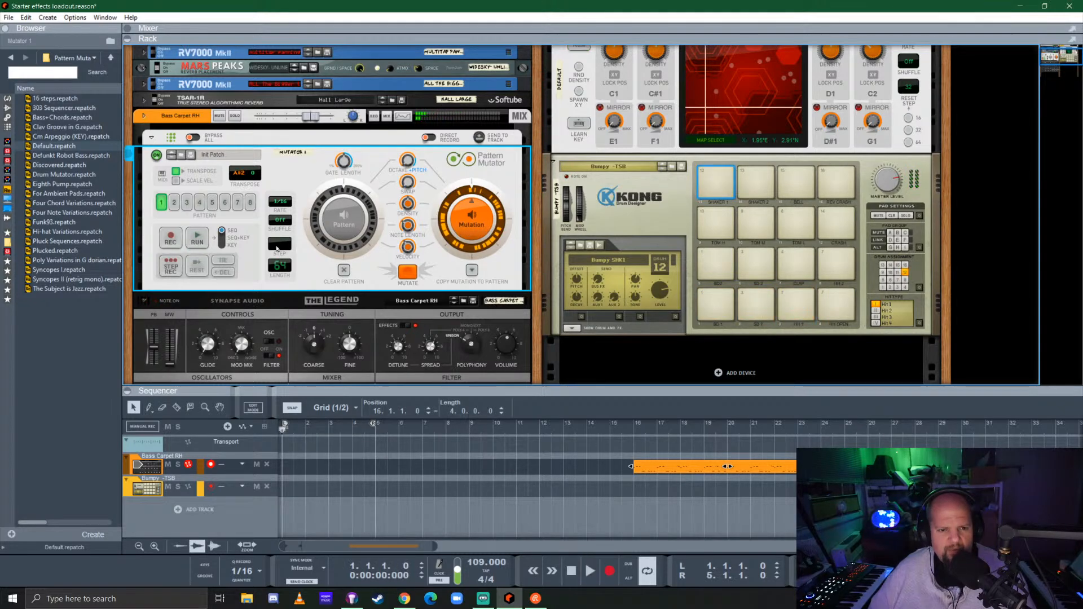
Audition the original bass pattern with the drums from bar 1, switching Pattern Mutator off and back on during playback
{"action": "left_click", "coordinate": [343, 224]}
{"action": "key", "text": "space"}
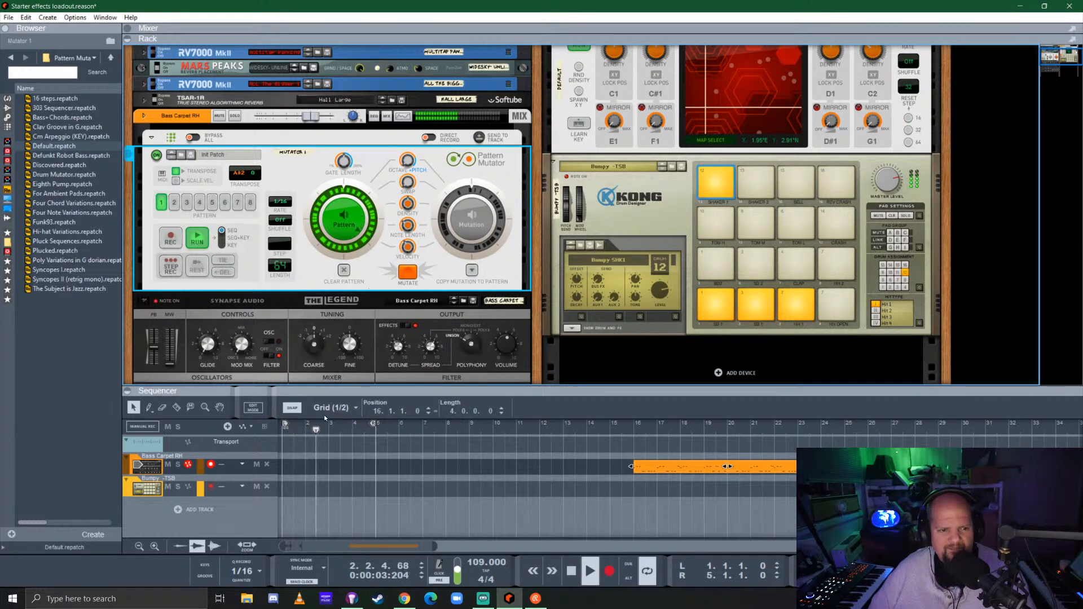
{"action": "left_click", "coordinate": [157, 157]}
{"action": "left_click", "coordinate": [158, 157]}
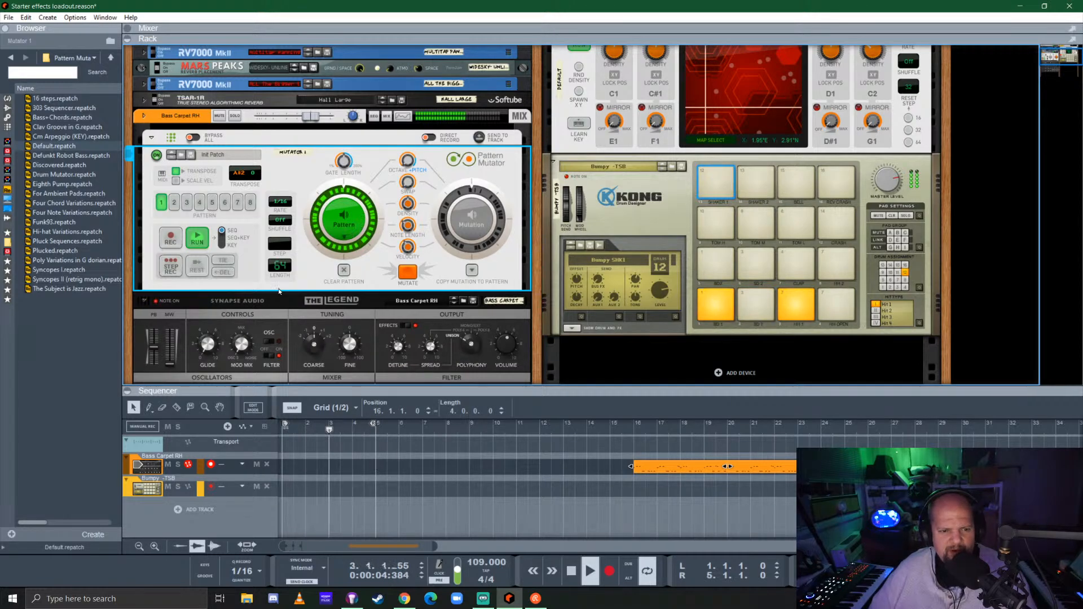
{"action": "key", "text": "space"}
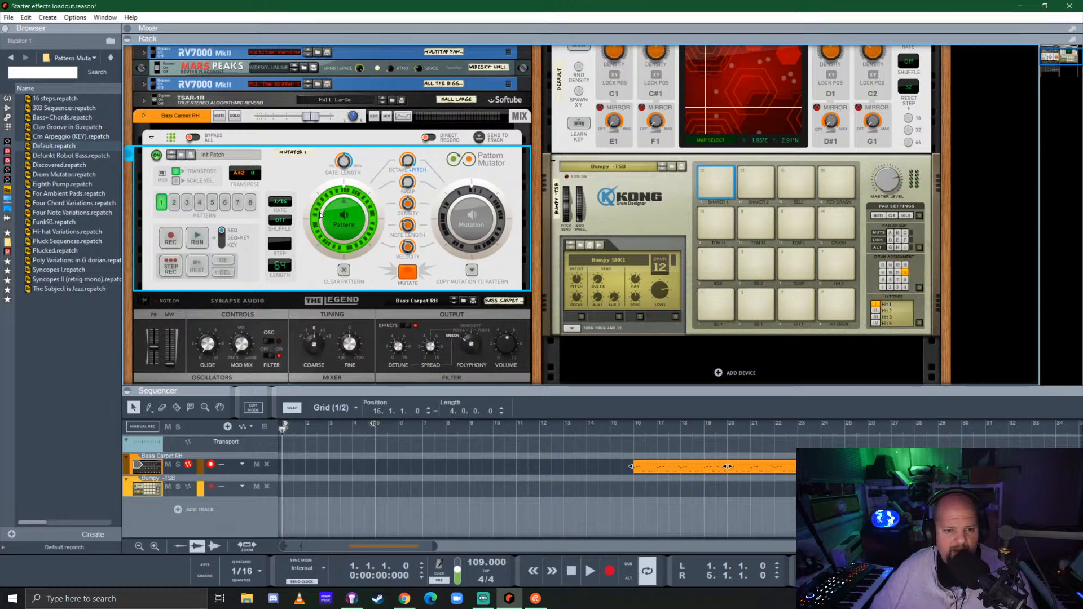
{"action": "key", "text": "space"}
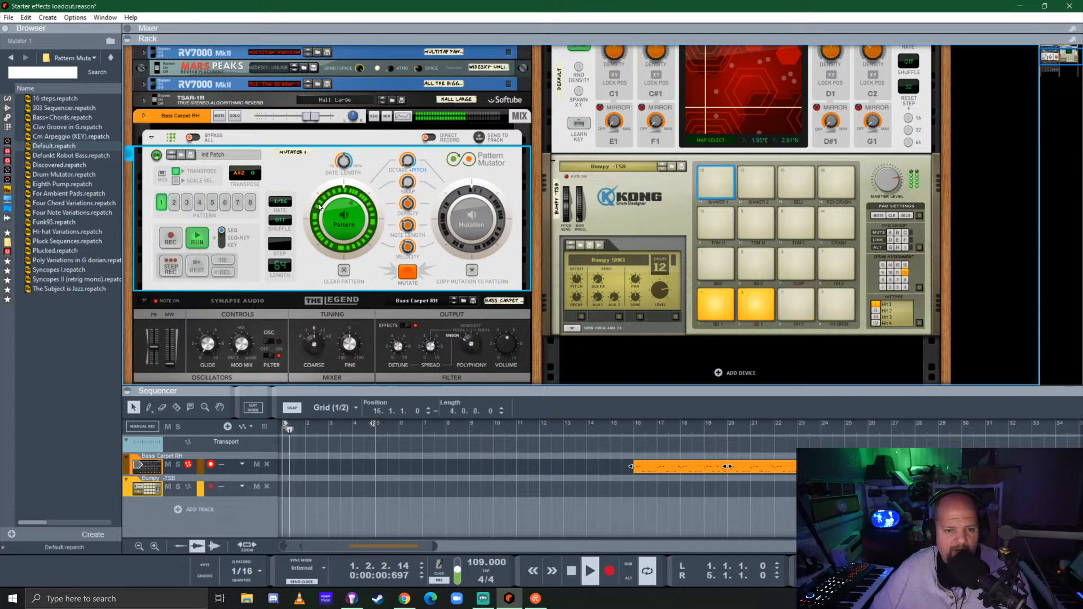
{"action": "key", "text": "space"}
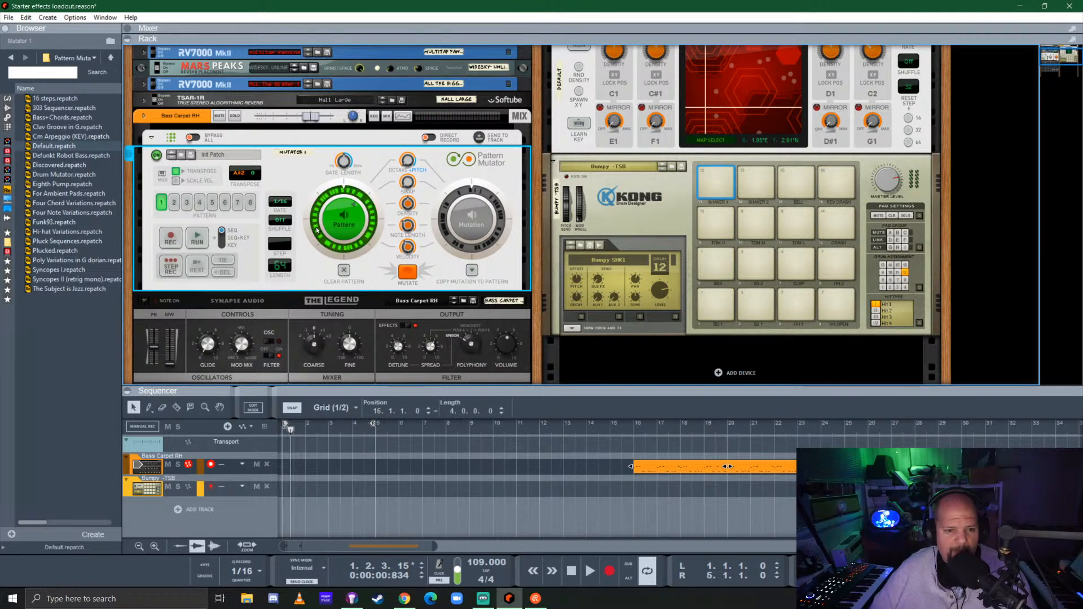
{"action": "key", "text": "KP_0"}
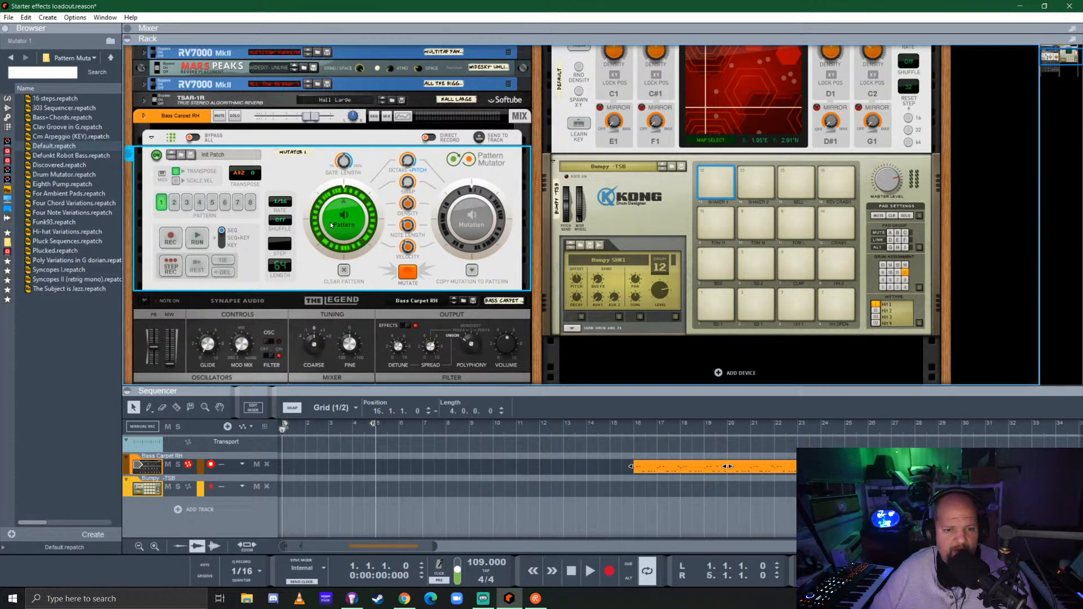
{"action": "key", "text": "KP_0"}
{"action": "key", "text": "space"}
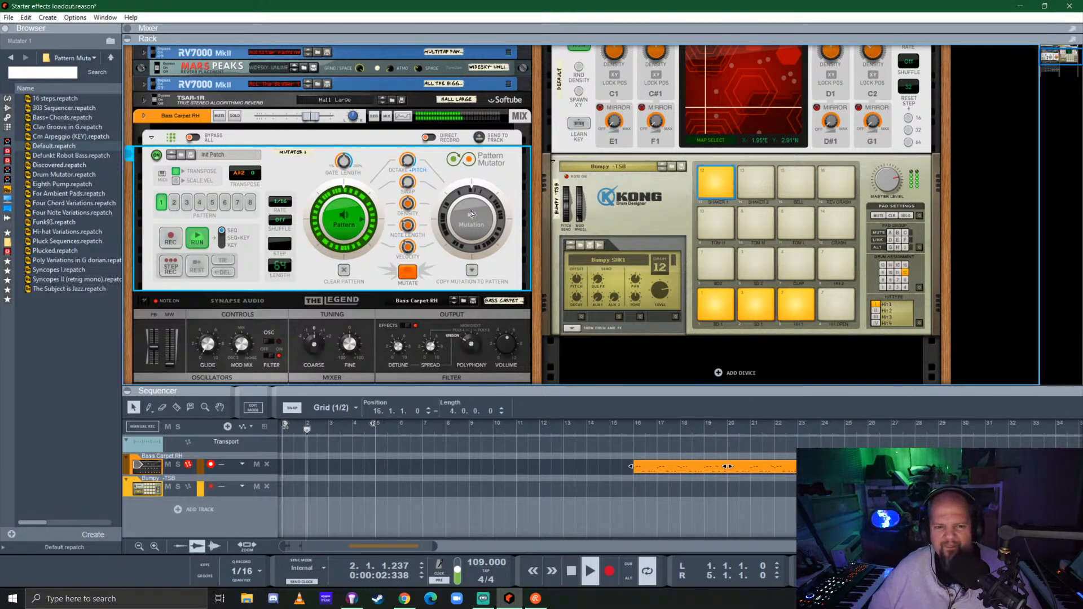
Mutate the bass pattern with the Density mutate amount at 0% and copy the mutation to Pattern 1
{"action": "left_click", "coordinate": [406, 274]}
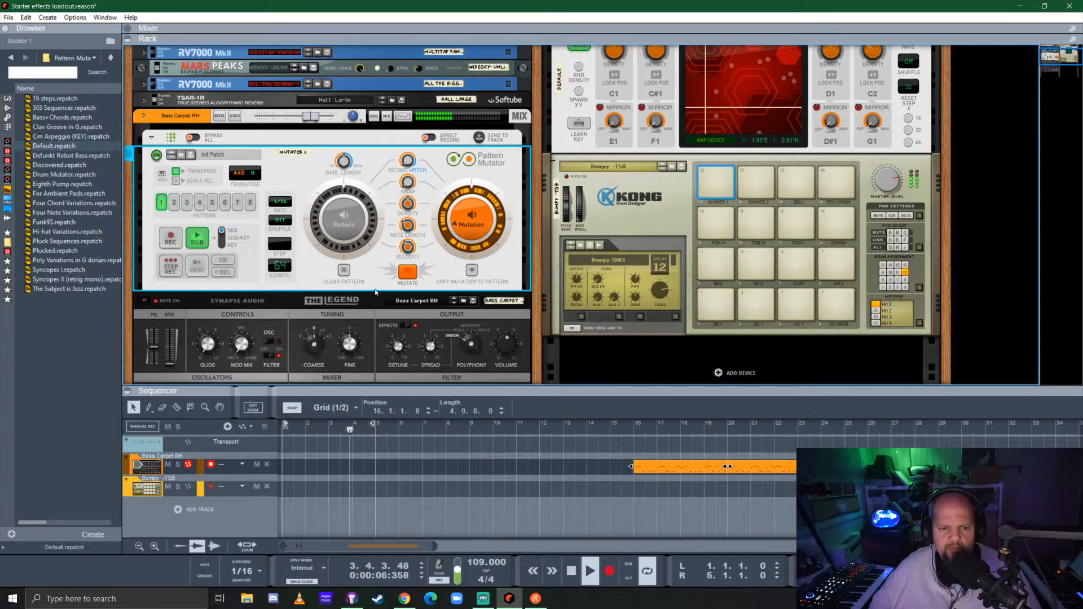
{"action": "left_click", "coordinate": [343, 223]}
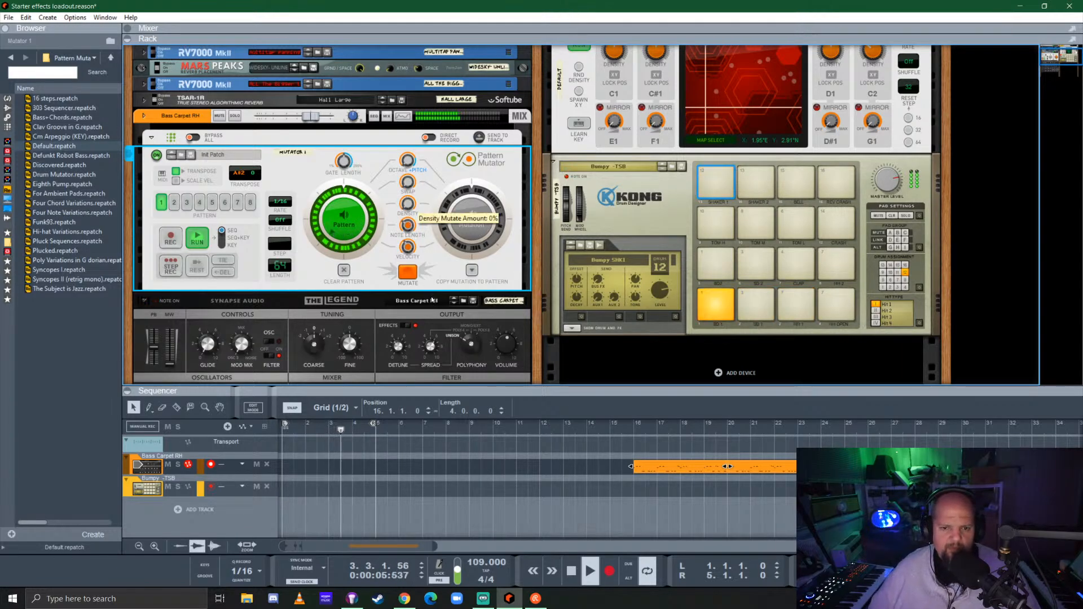
{"action": "left_click", "coordinate": [409, 273]}
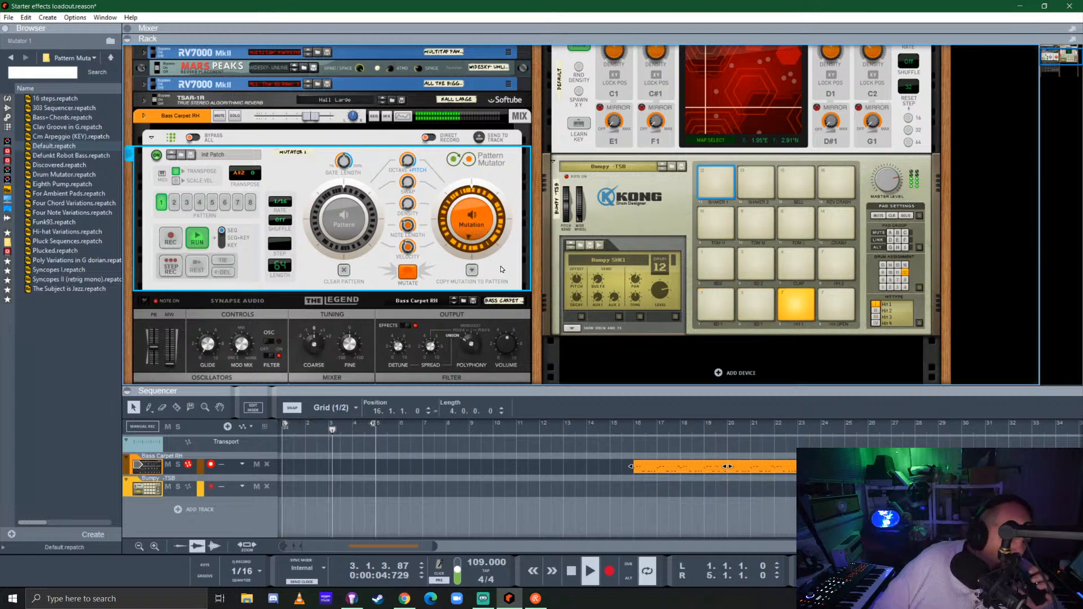
{"action": "left_click", "coordinate": [471, 272]}
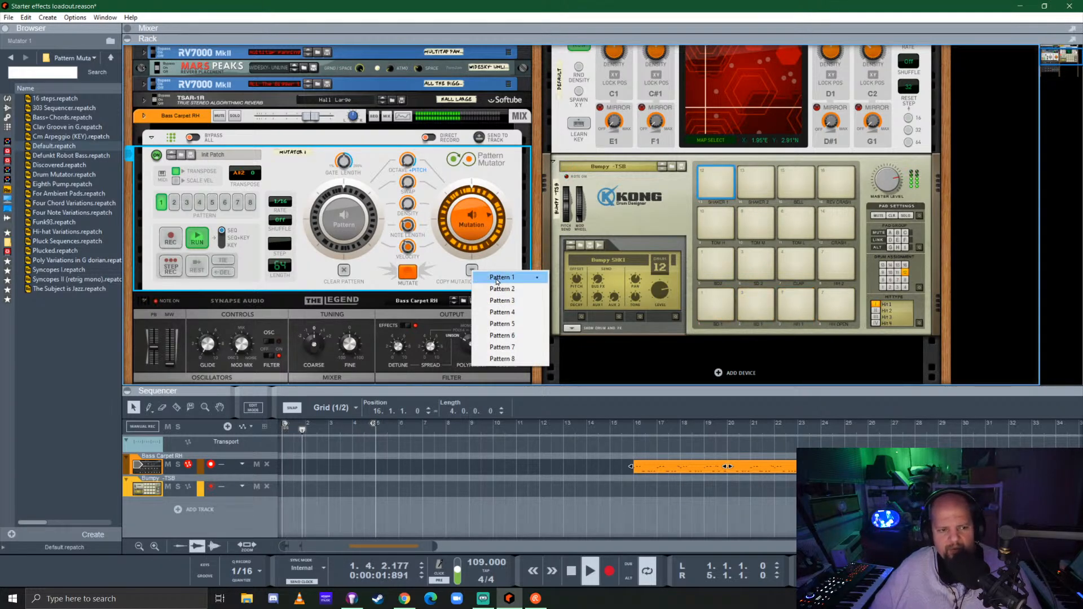
{"action": "left_click", "coordinate": [497, 279]}
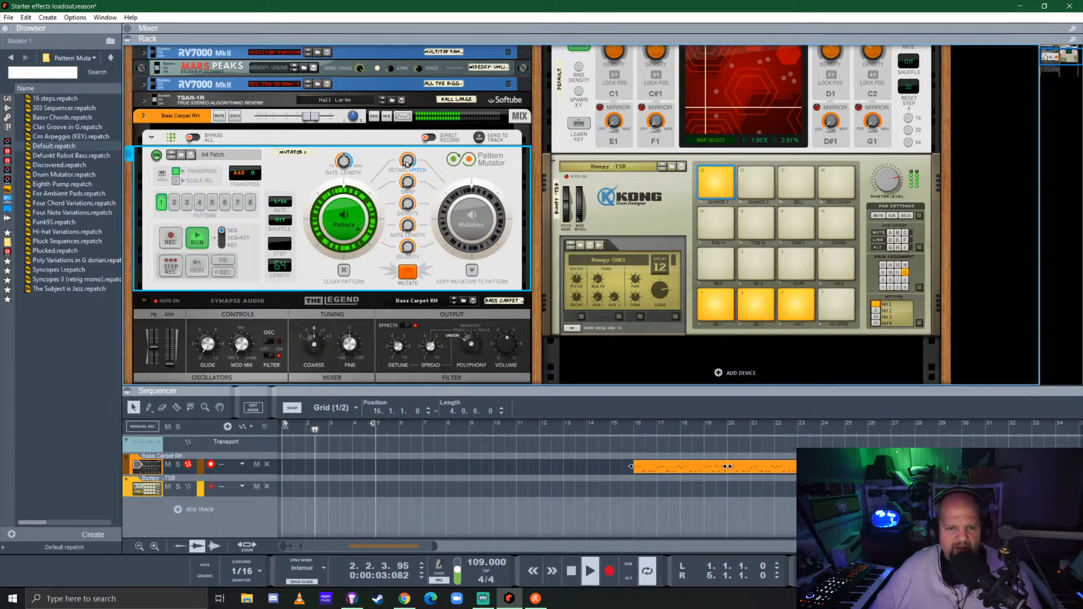
Turn the Octave/Pitch mutate amount toward Pitch and play the bass pattern's mutation
{"action": "left_click_drag", "start_coordinate": [413, 130], "coordinate": [435, 85]}
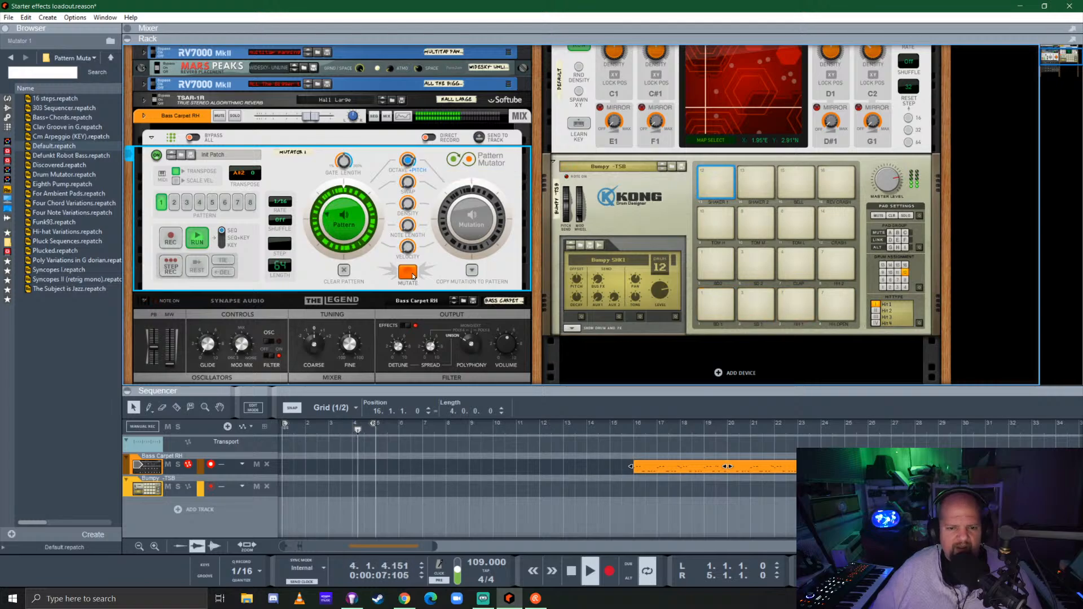
{"action": "left_click", "coordinate": [471, 221]}
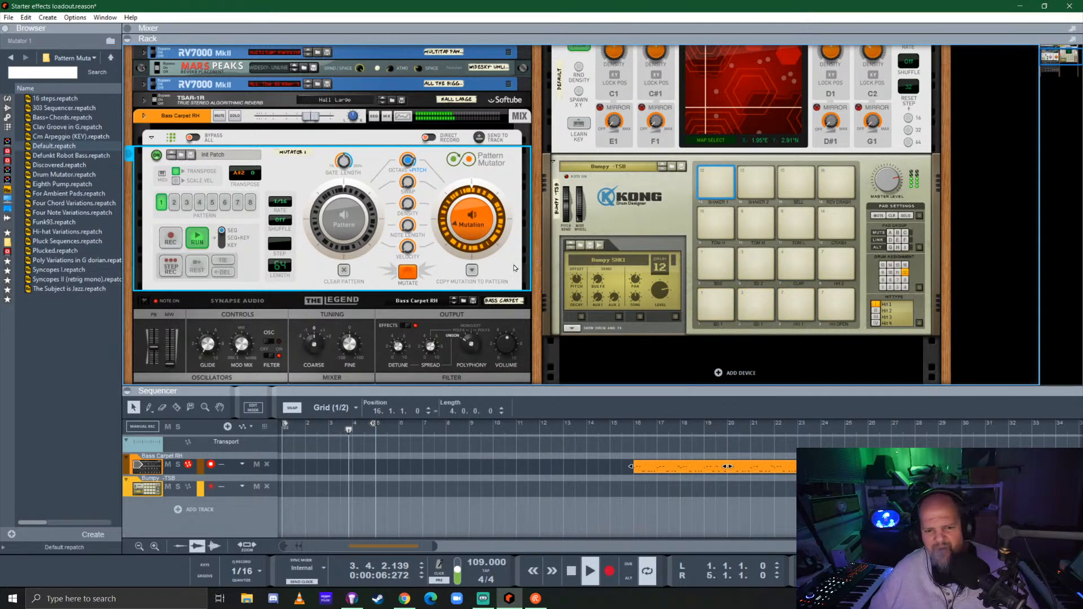
Enable FX sends 1 and 5 on the Bass Carpet RH mixer channel, and bring the rack back into view
{"action": "left_click", "coordinate": [959, 30]}
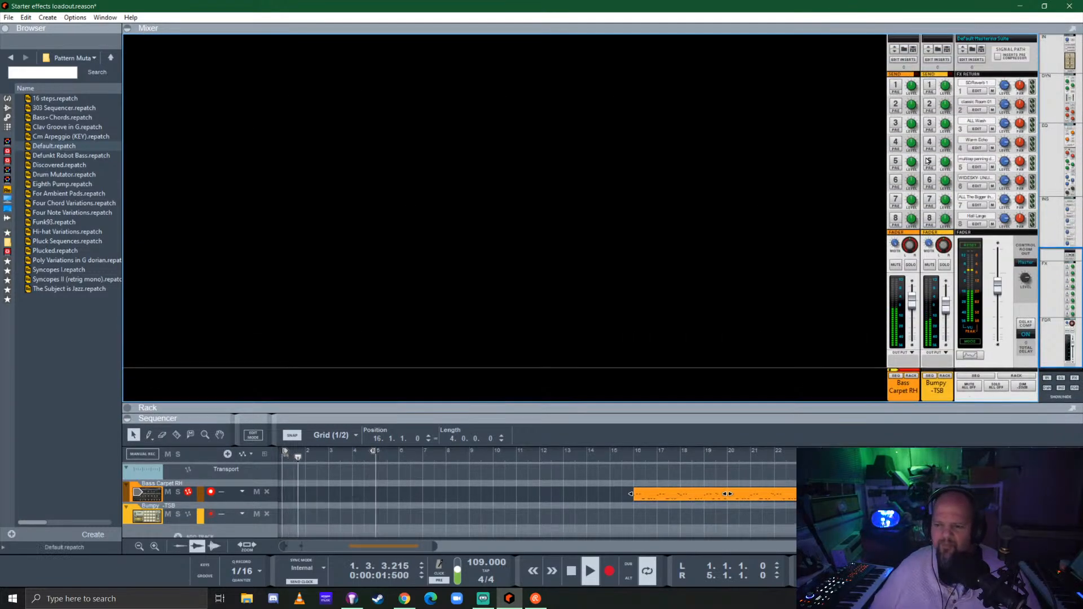
{"action": "left_click", "coordinate": [895, 163]}
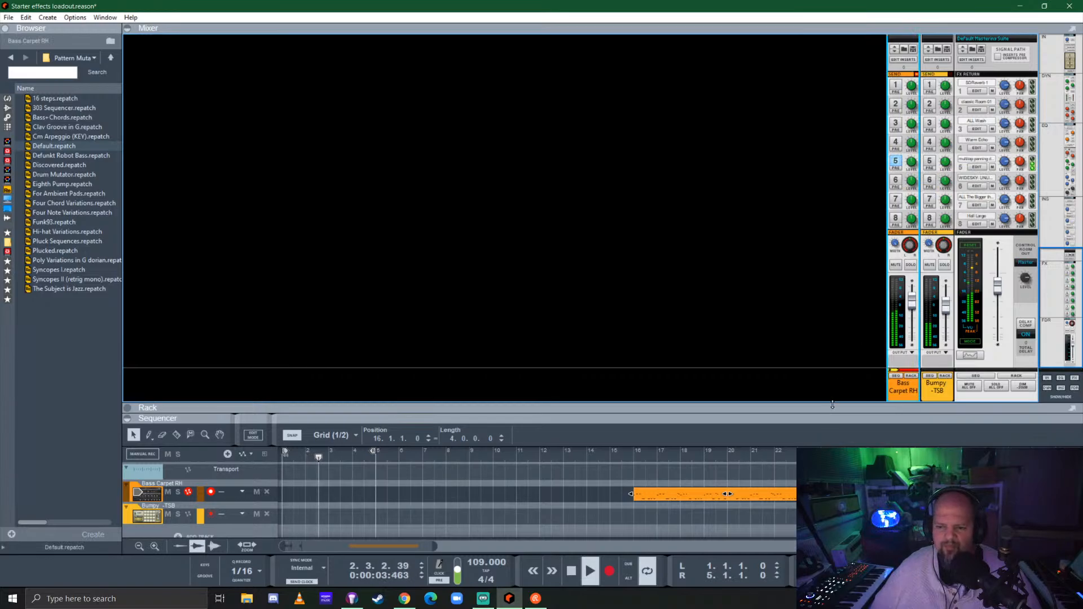
{"action": "left_click_drag", "start_coordinate": [833, 405], "coordinate": [831, 353]}
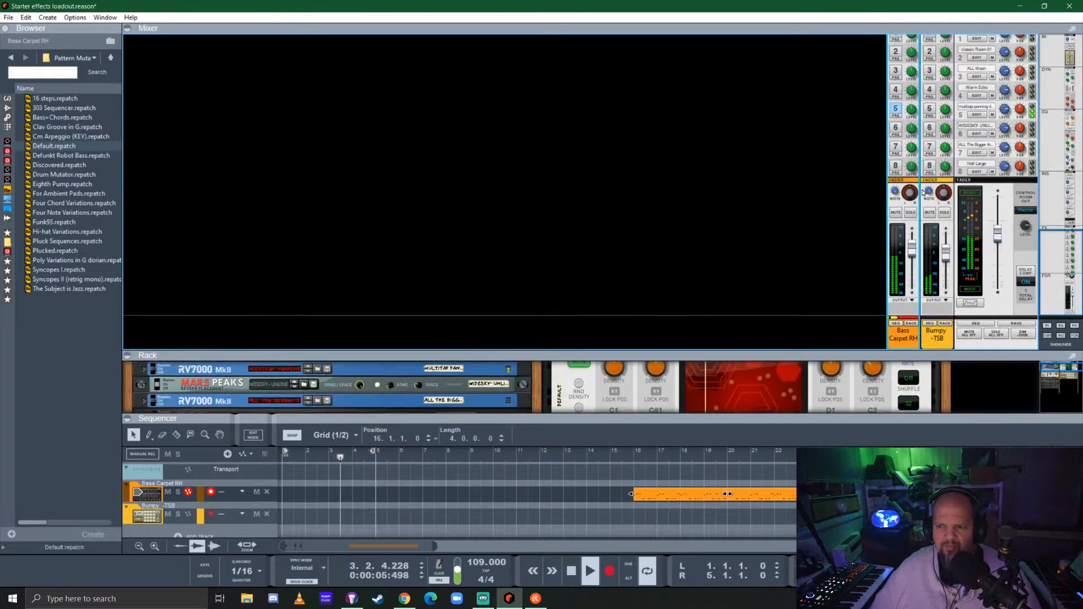
{"action": "scroll", "coordinate": [909, 119], "scroll_direction": "up", "scroll_amount": 2}
{"action": "left_click", "coordinate": [896, 66]}
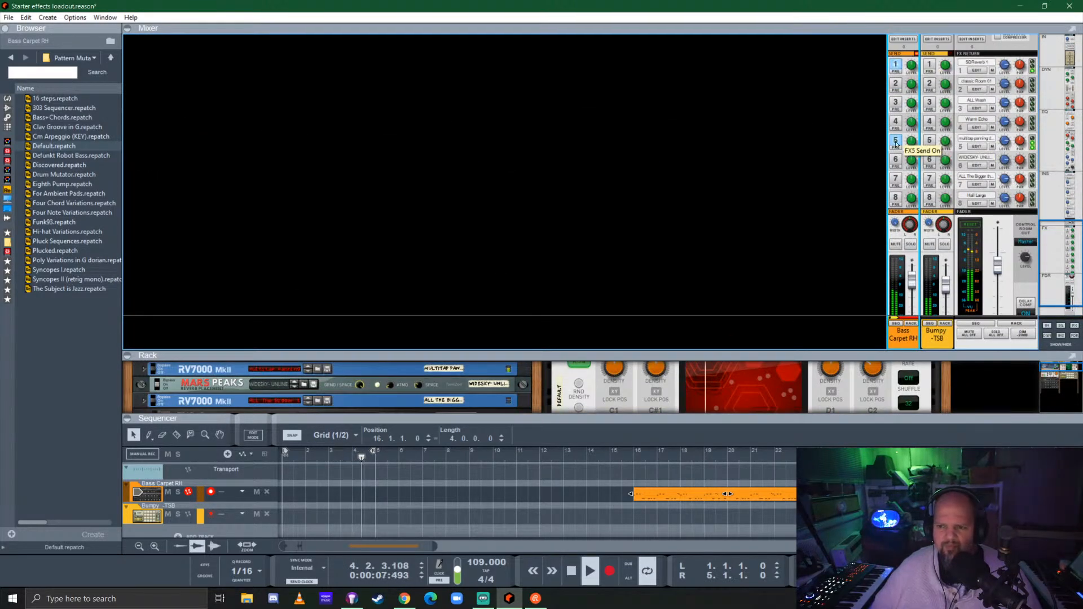
{"action": "left_click_drag", "start_coordinate": [778, 354], "coordinate": [777, 93]}
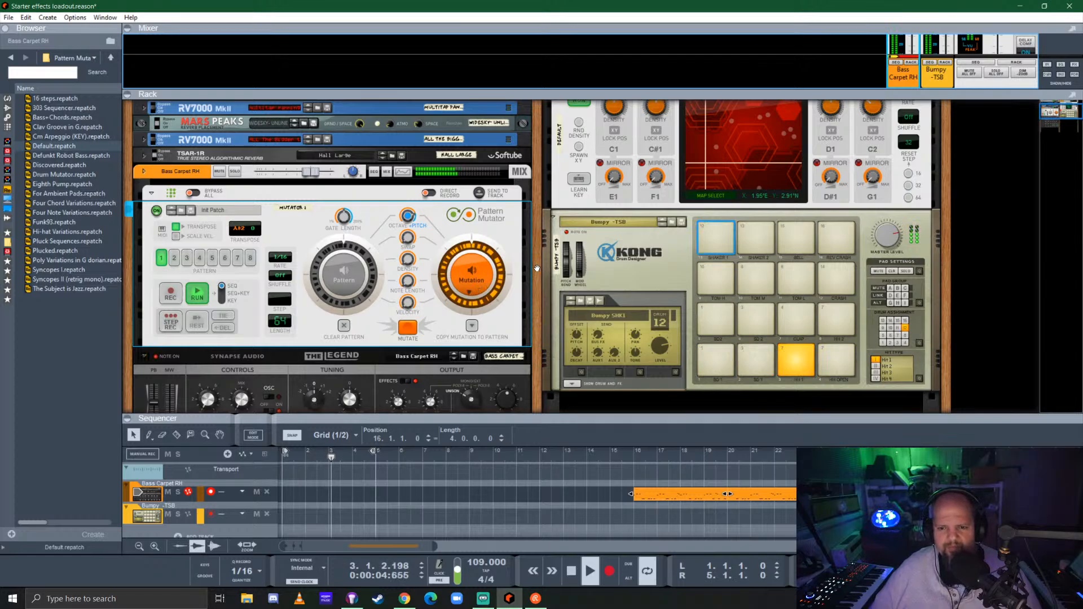
Show Kong's Bumpy SHK1 drum module, set its amp envelope decay to about 11,801 ms, and raise the loaded sample's level
{"action": "left_click", "coordinate": [625, 277]}
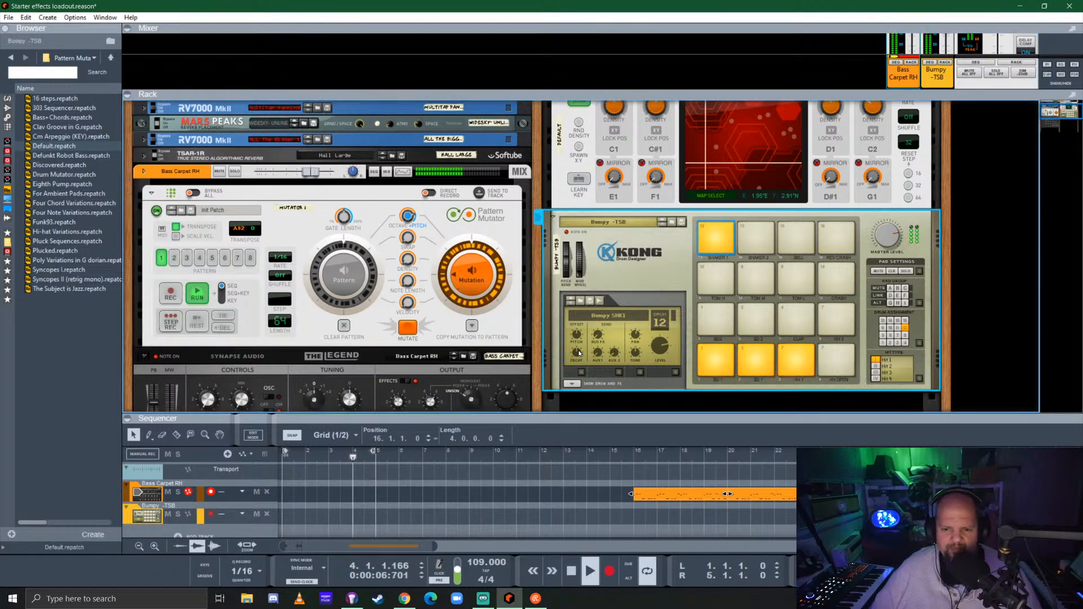
{"action": "left_click", "coordinate": [572, 383]}
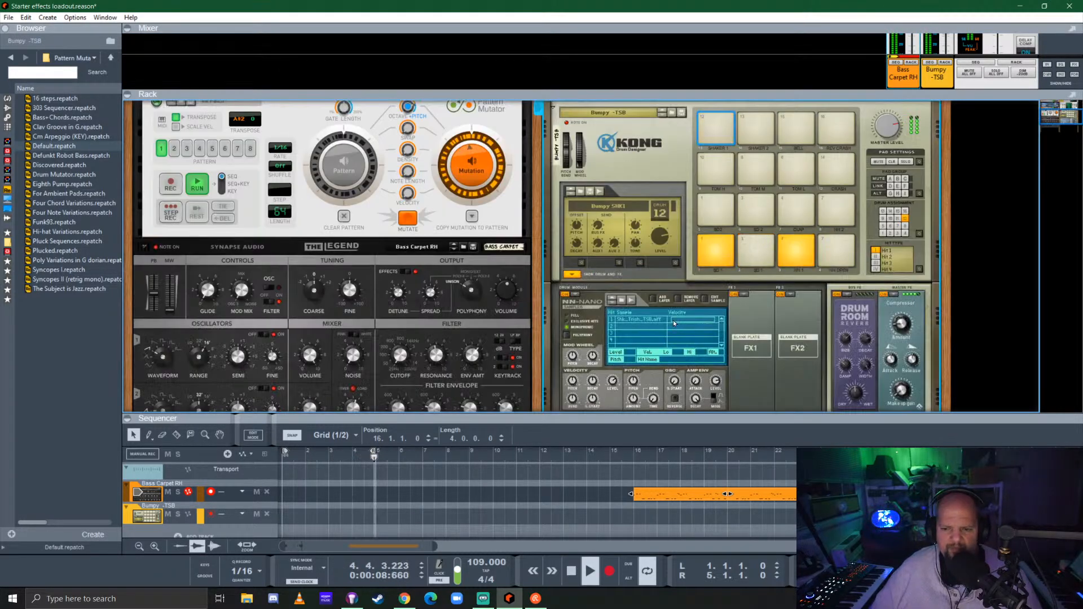
{"action": "scroll", "coordinate": [674, 322], "scroll_direction": "down", "scroll_amount": 3}
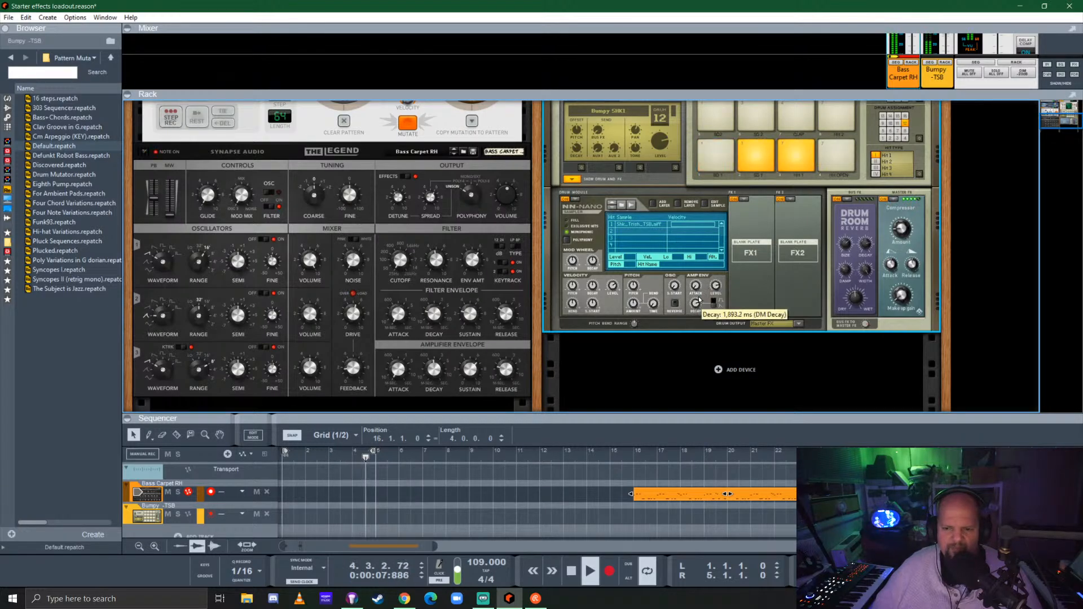
{"action": "scroll", "coordinate": [705, 296], "scroll_direction": "up", "scroll_amount": 1}
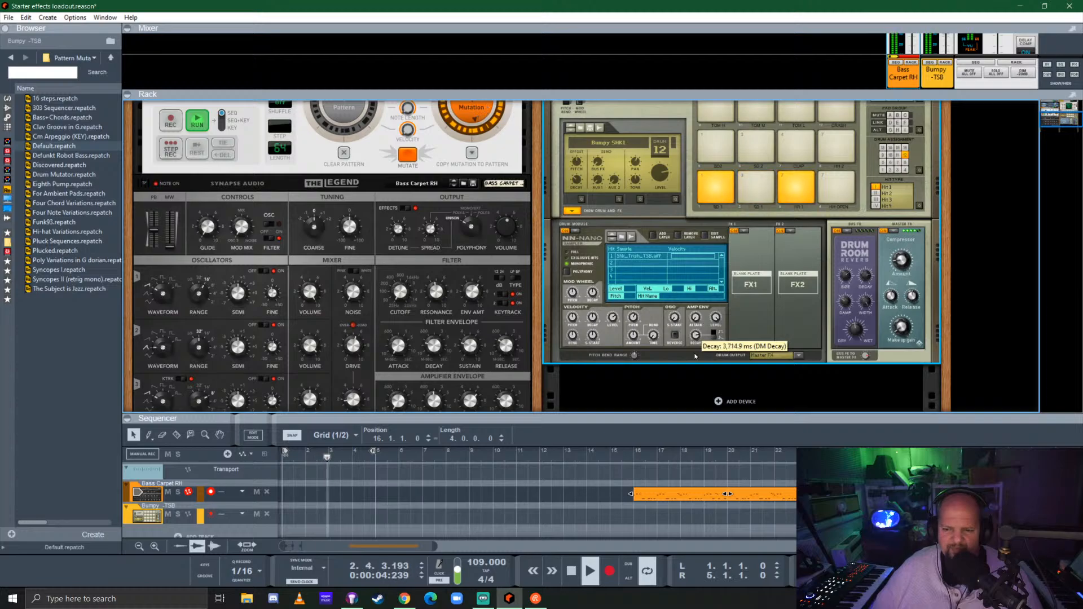
{"action": "scroll", "coordinate": [695, 351], "scroll_direction": "up", "scroll_amount": 3}
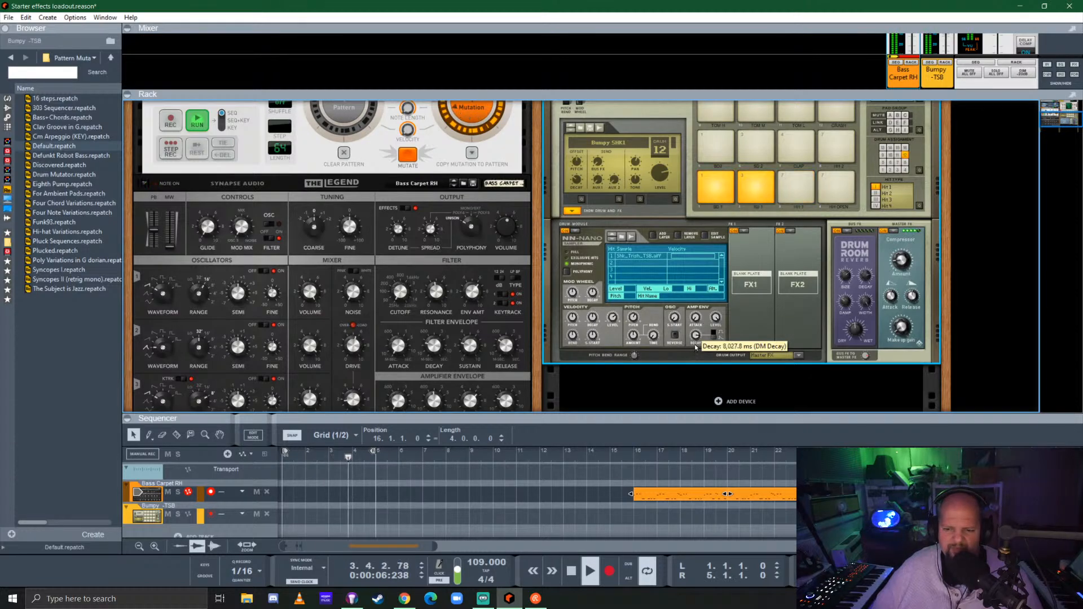
{"action": "scroll", "coordinate": [695, 347], "scroll_direction": "up", "scroll_amount": 3}
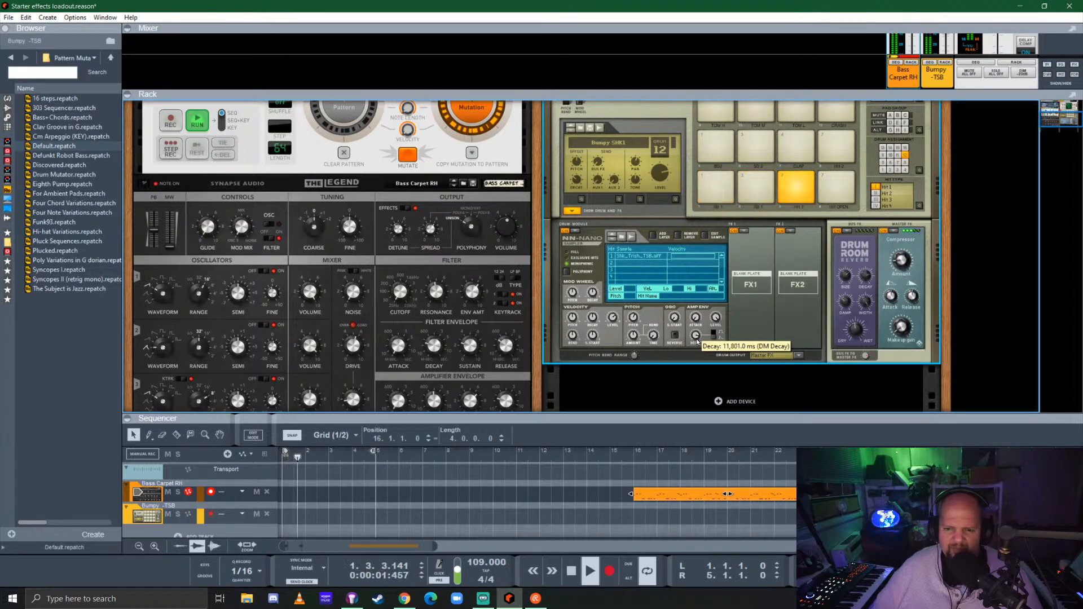
{"action": "left_click", "coordinate": [635, 259]}
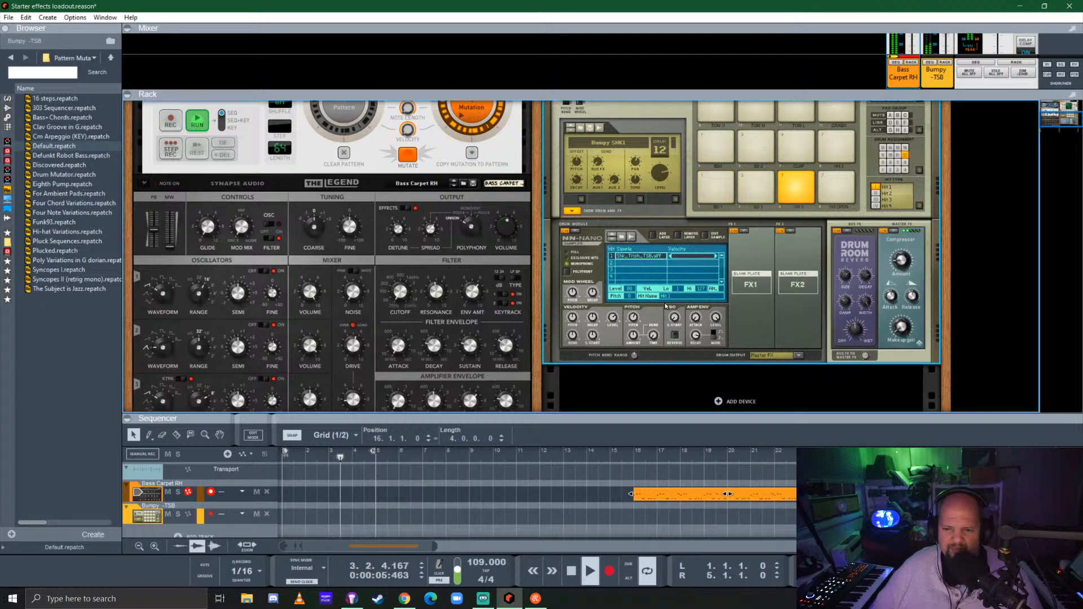
{"action": "left_click_drag", "start_coordinate": [636, 289], "coordinate": [639, 277]}
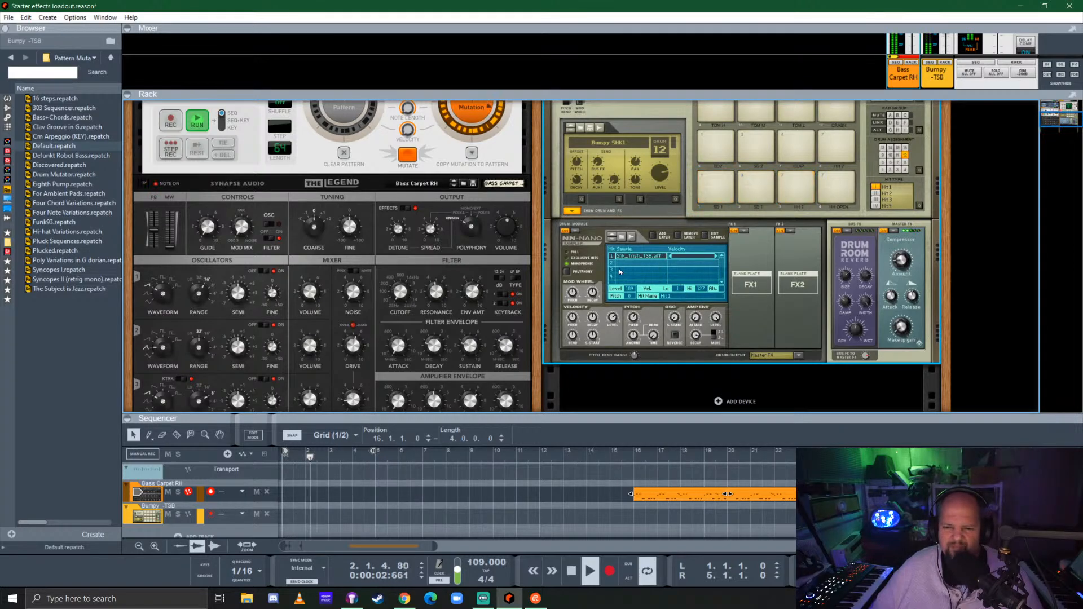
{"action": "left_click", "coordinate": [631, 240]}
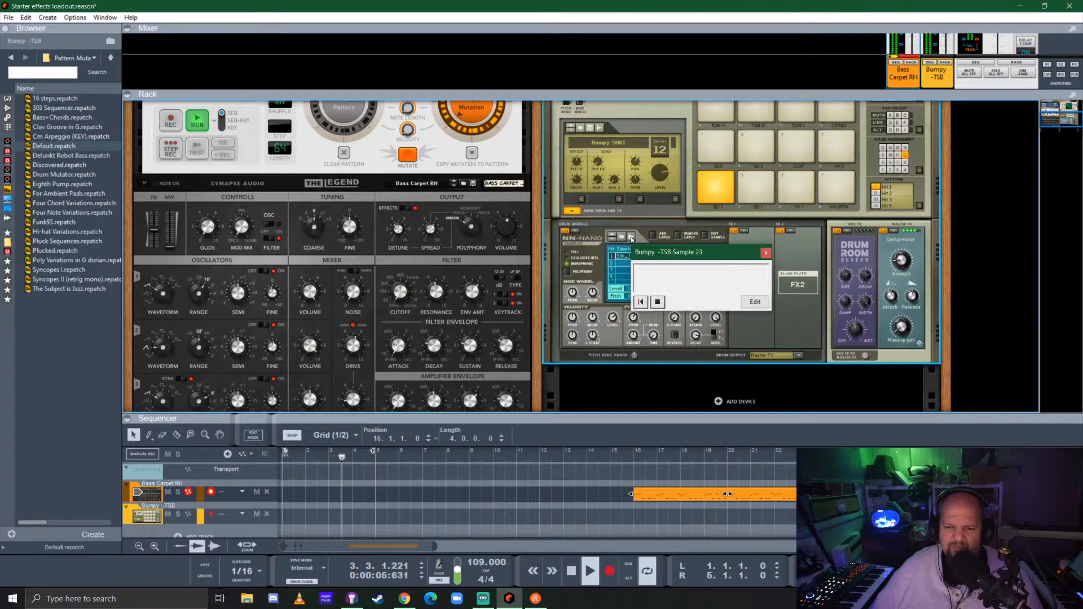
{"action": "left_click", "coordinate": [653, 294]}
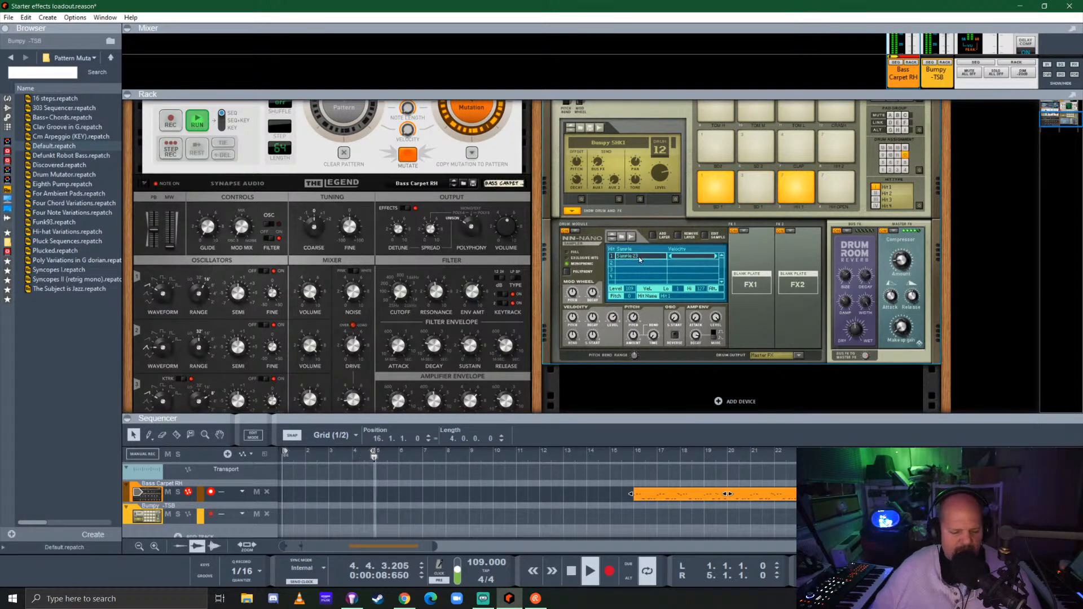
{"action": "key", "text": "ctrl+z"}
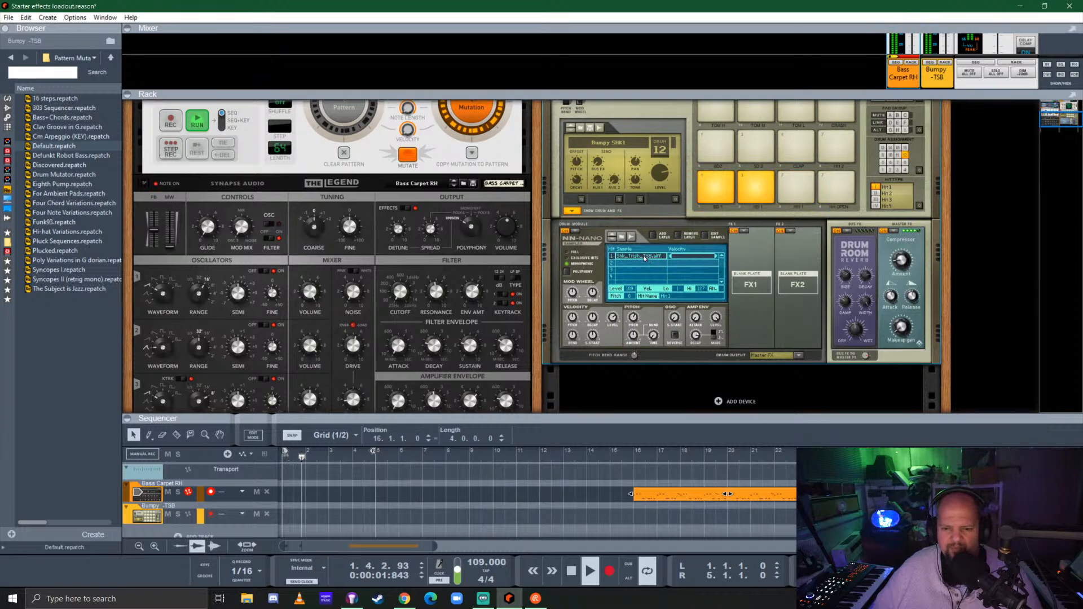
{"action": "double_click", "coordinate": [645, 258]}
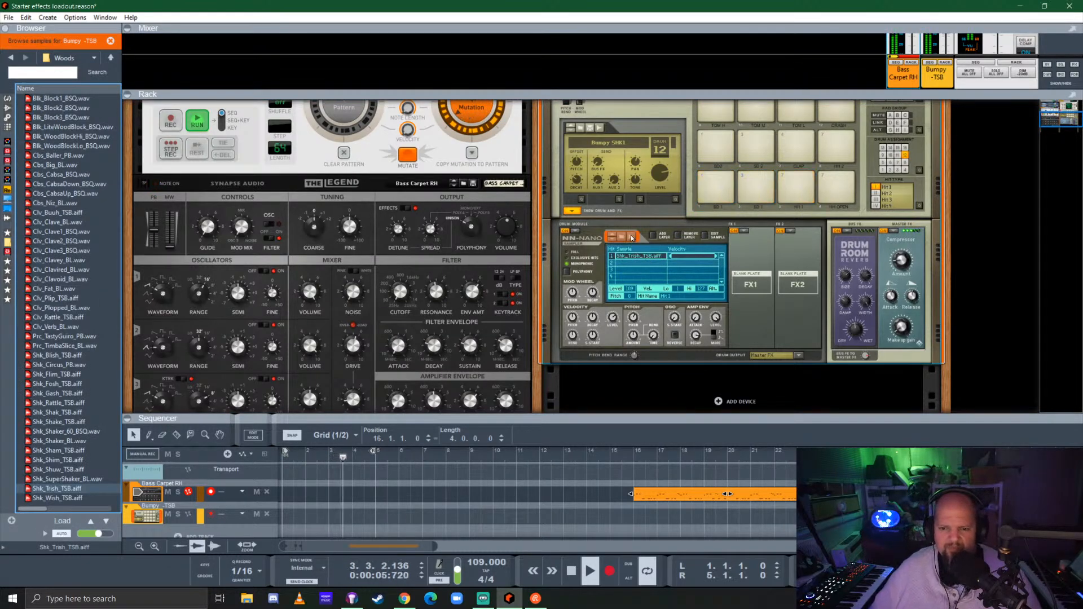
{"action": "left_click", "coordinate": [631, 237]}
{"action": "left_click", "coordinate": [766, 253]}
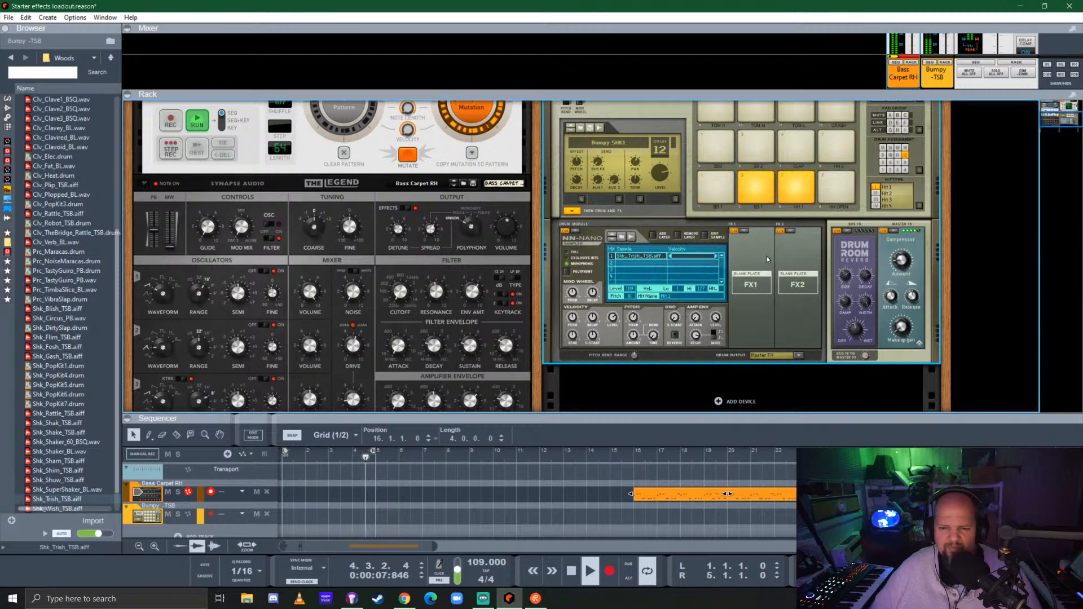
{"action": "key", "text": "space"}
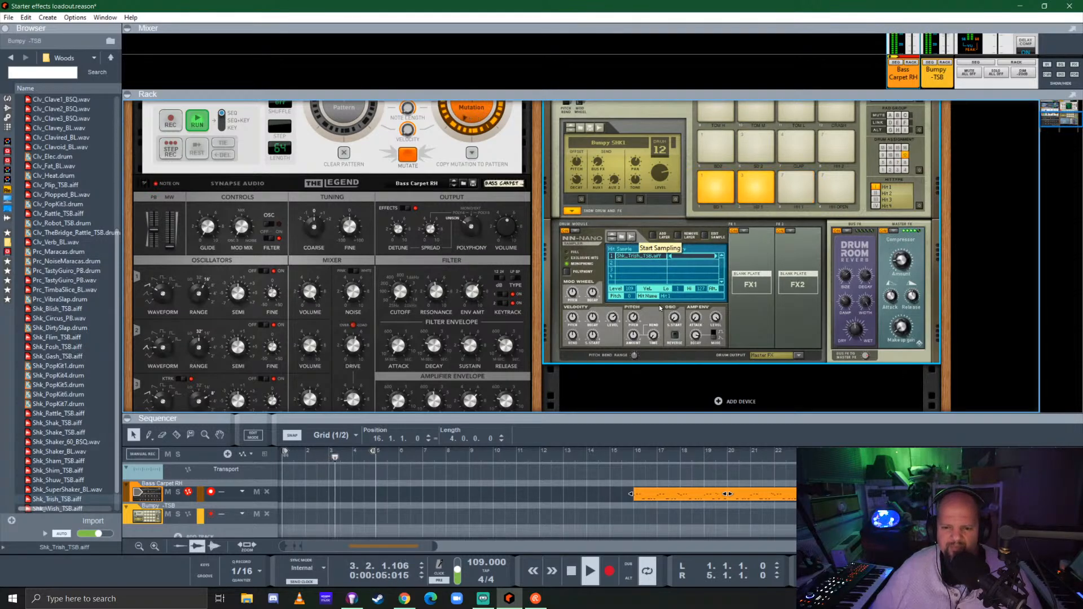
Hide Kong's drum and FX section and switch the bass Pattern Mutator from the mutation to the original pattern
{"action": "left_click", "coordinate": [571, 211]}
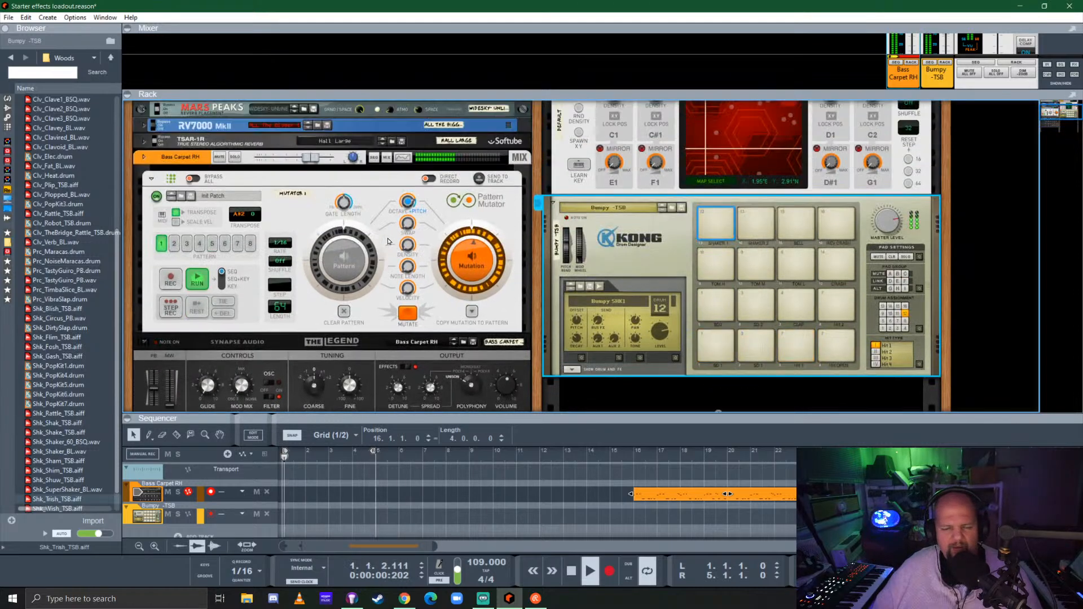
{"action": "scroll", "coordinate": [580, 271], "scroll_direction": "up", "scroll_amount": 3}
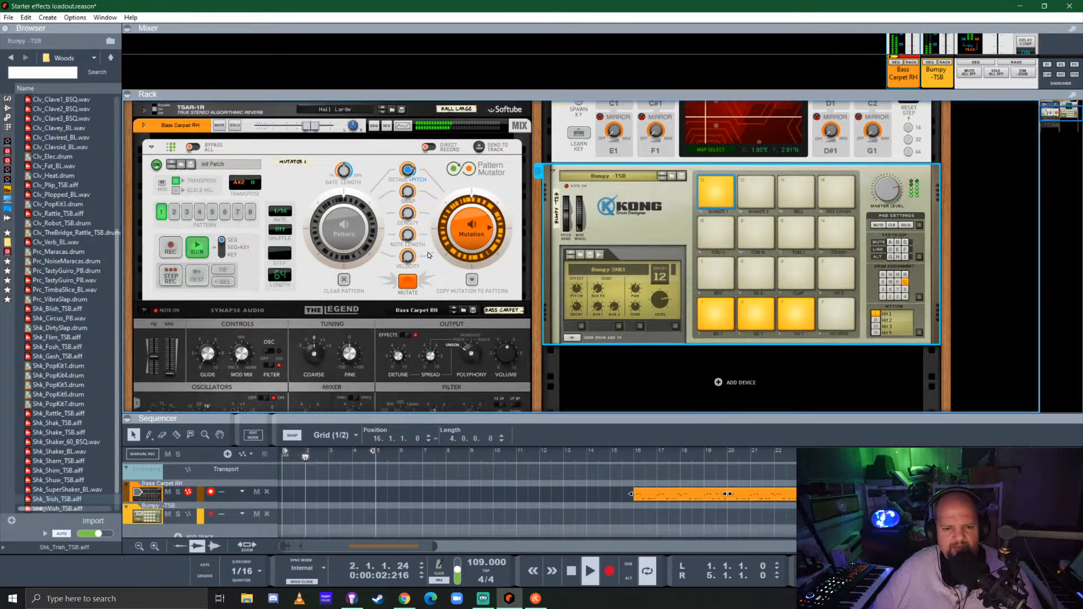
{"action": "left_click", "coordinate": [341, 226]}
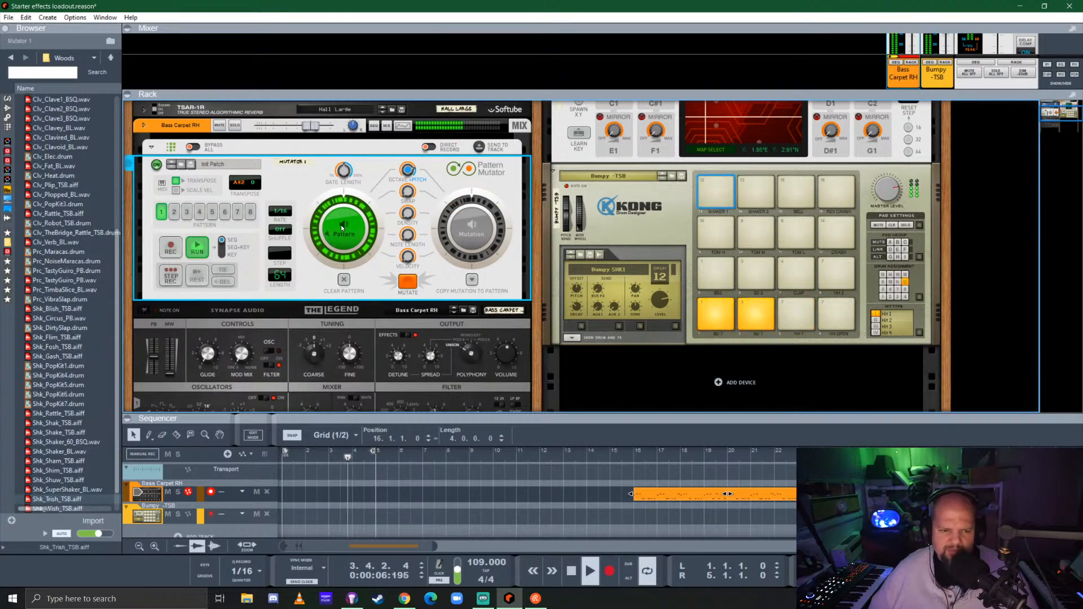
Find the ANALOG_STRINGS.cmb patch in the favorites and load it as a new instrument below Kong
{"action": "left_click", "coordinate": [8, 98]}
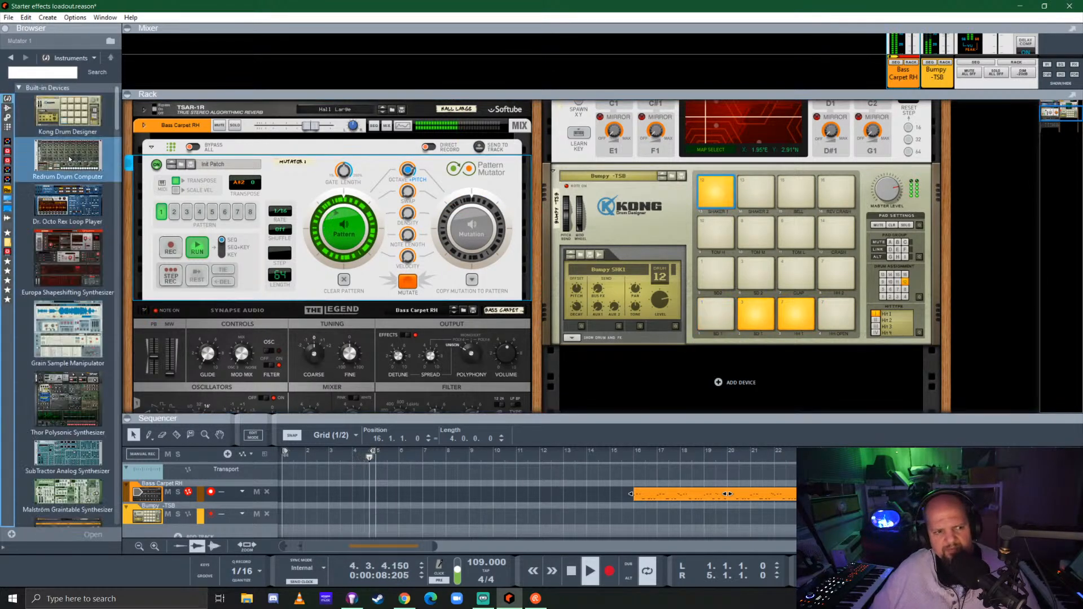
{"action": "scroll", "coordinate": [79, 219], "scroll_direction": "down", "scroll_amount": 5}
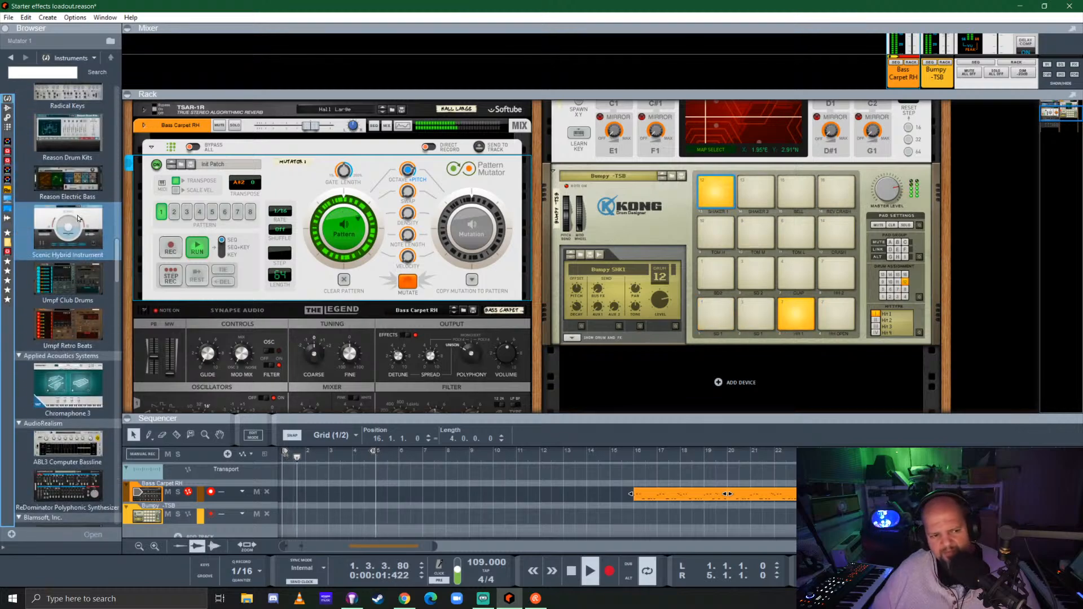
{"action": "left_click", "coordinate": [7, 253]}
{"action": "left_click", "coordinate": [8, 261]}
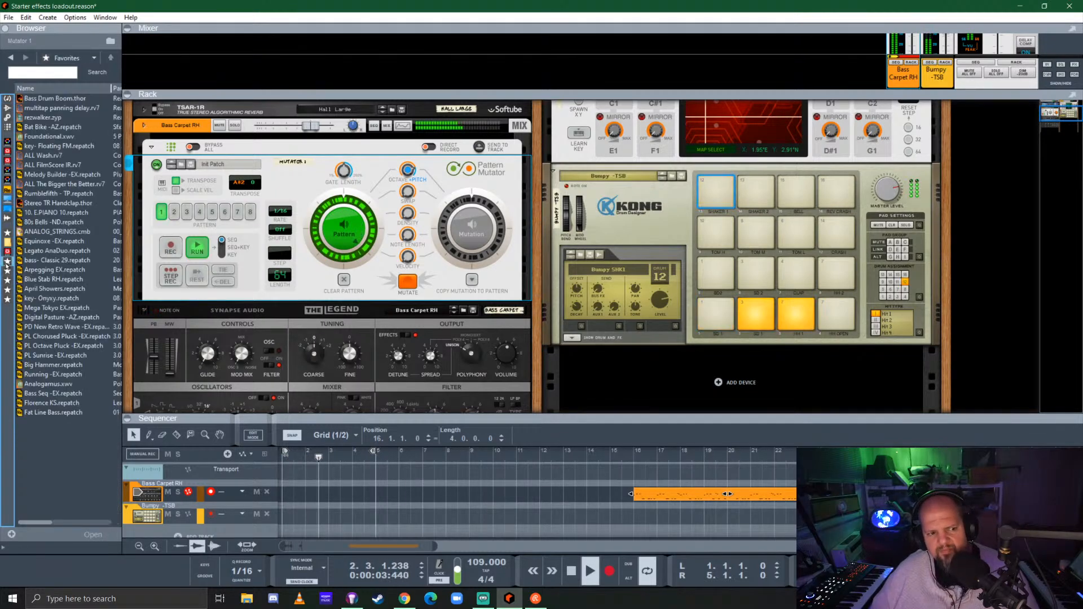
{"action": "scroll", "coordinate": [466, 240], "scroll_direction": "down", "scroll_amount": 3}
{"action": "scroll", "coordinate": [466, 239], "scroll_direction": "down", "scroll_amount": 1}
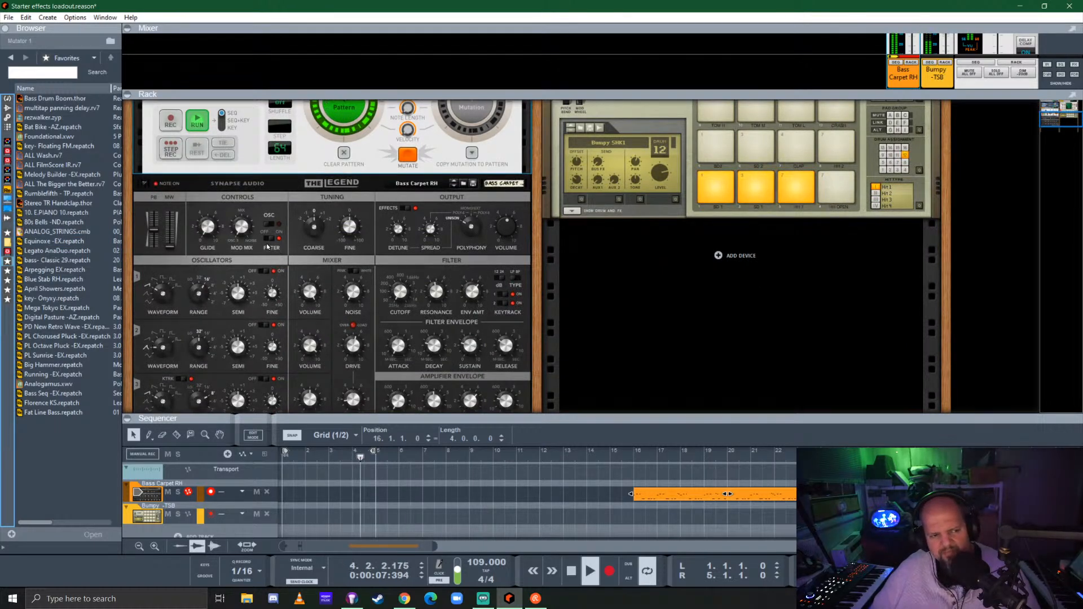
{"action": "left_click_drag", "start_coordinate": [56, 232], "coordinate": [690, 294]}
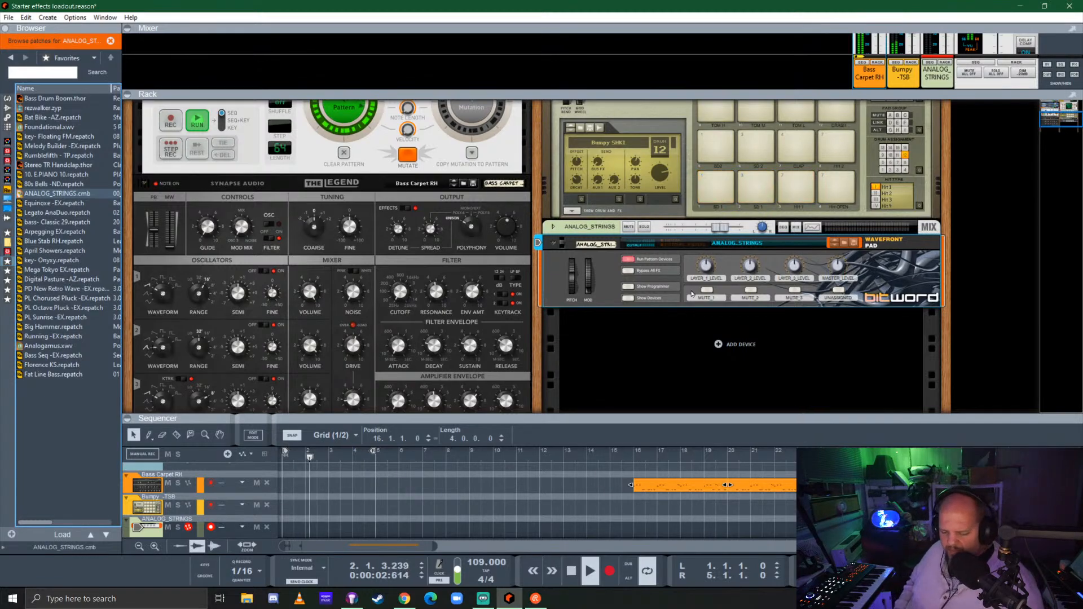
Record a chord on the ANALOG_STRINGS track, enlarge the sequencer, and extend the recorded clip's start back to bar 1
{"action": "key", "text": "ctrl+Return"}
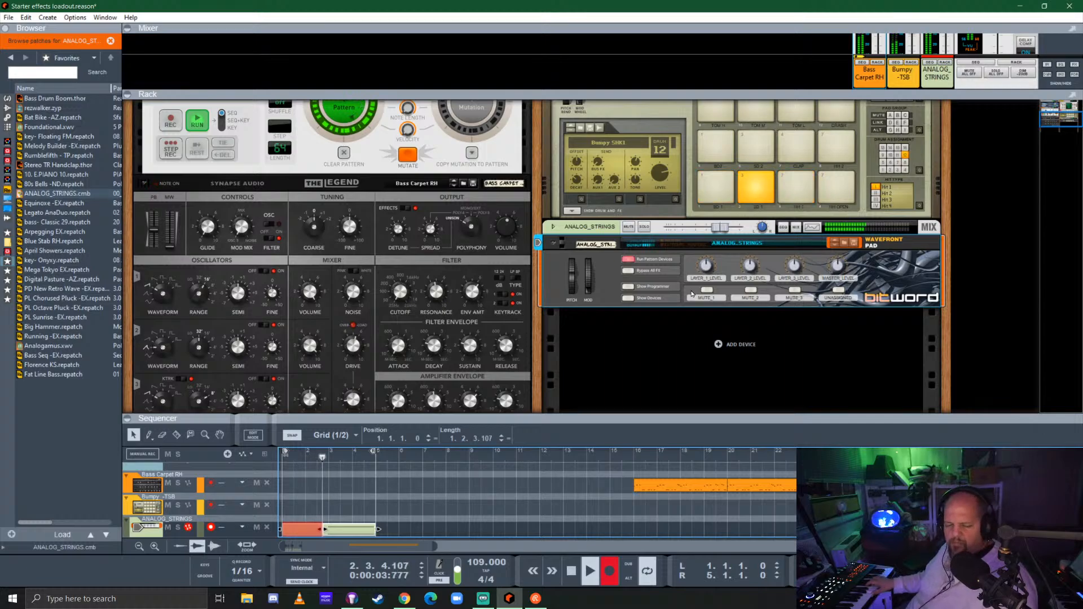
{"action": "key", "text": "ctrl+Return"}
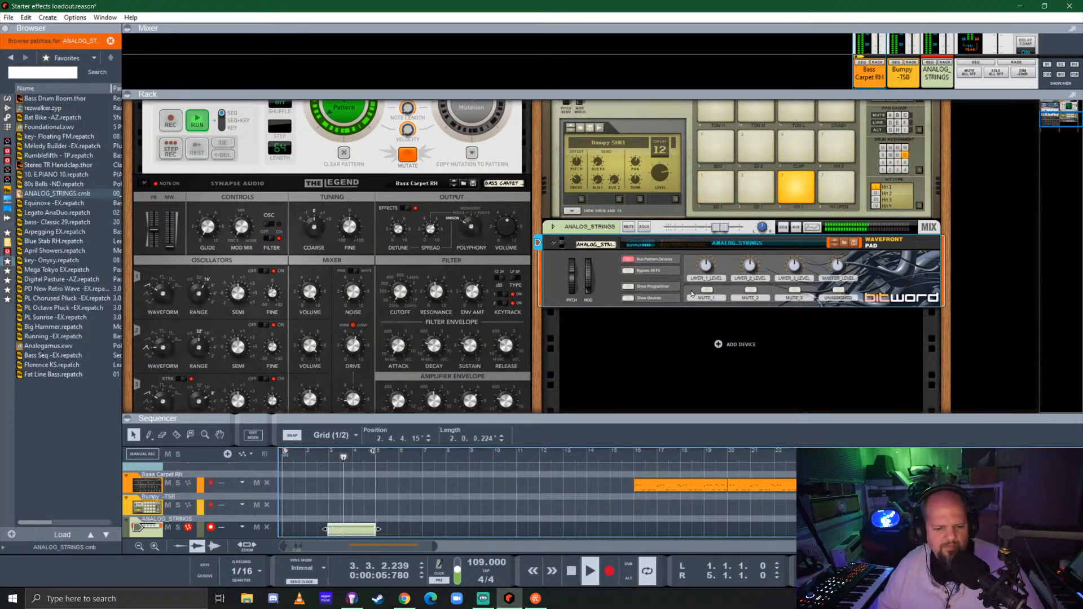
{"action": "left_click_drag", "start_coordinate": [553, 421], "coordinate": [553, 312]}
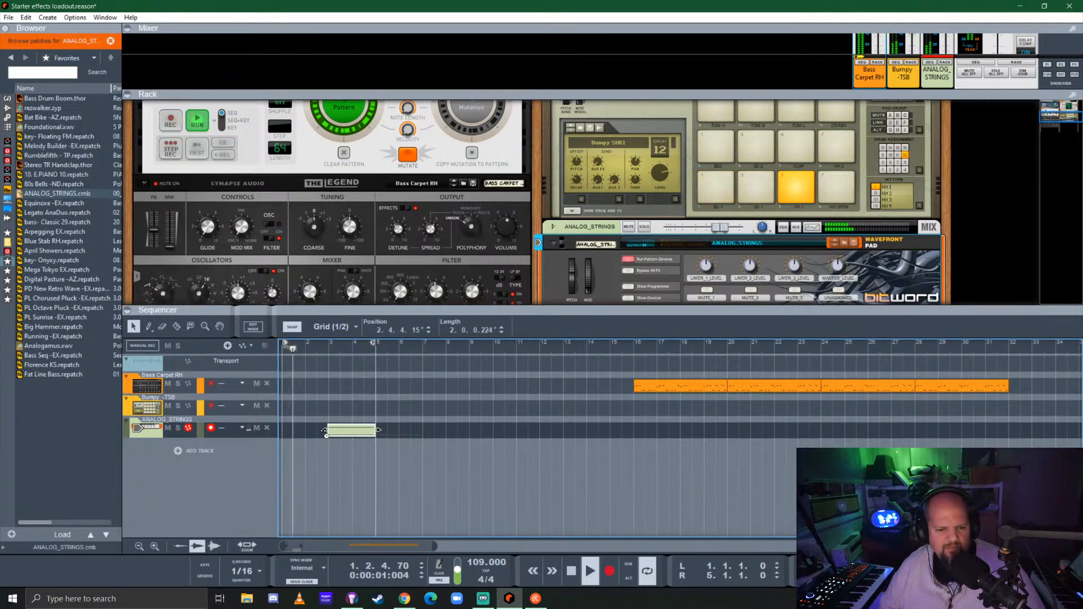
{"action": "left_click_drag", "start_coordinate": [322, 433], "coordinate": [262, 432]}
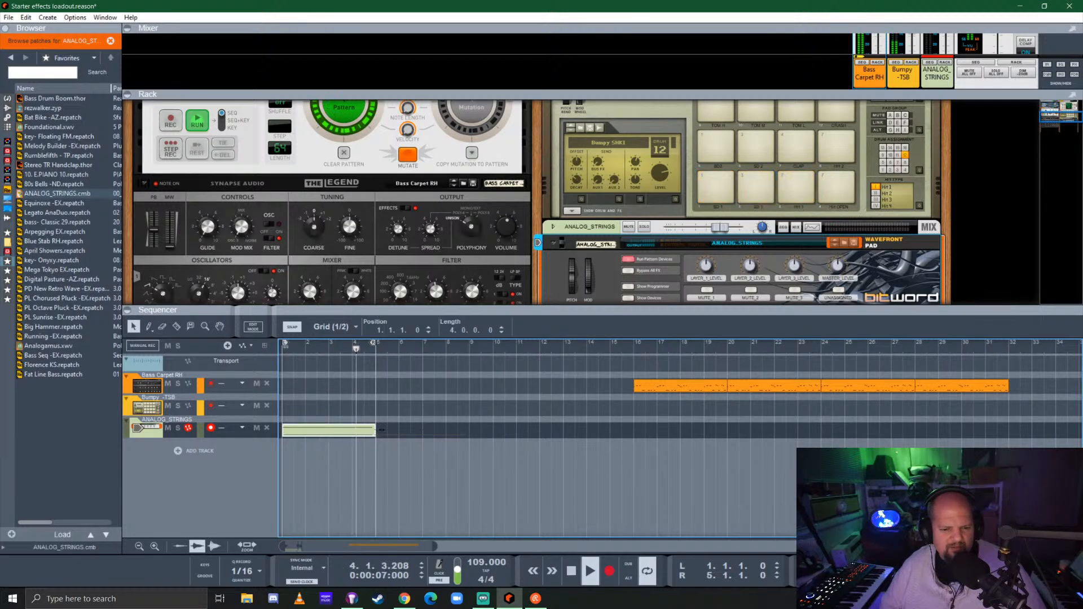
Extend the ANALOG_STRINGS clip to a length of 11.2.0.0 and set the quantize value to 1/4
{"action": "left_click_drag", "start_coordinate": [375, 431], "coordinate": [552, 431]}
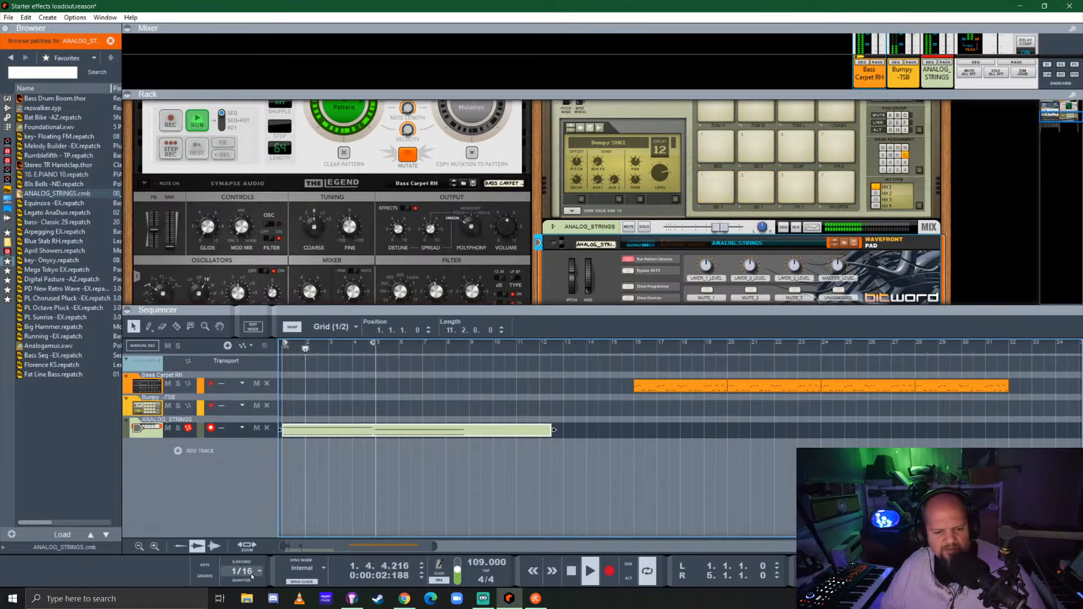
{"action": "left_click", "coordinate": [242, 570]}
{"action": "left_click", "coordinate": [295, 475]}
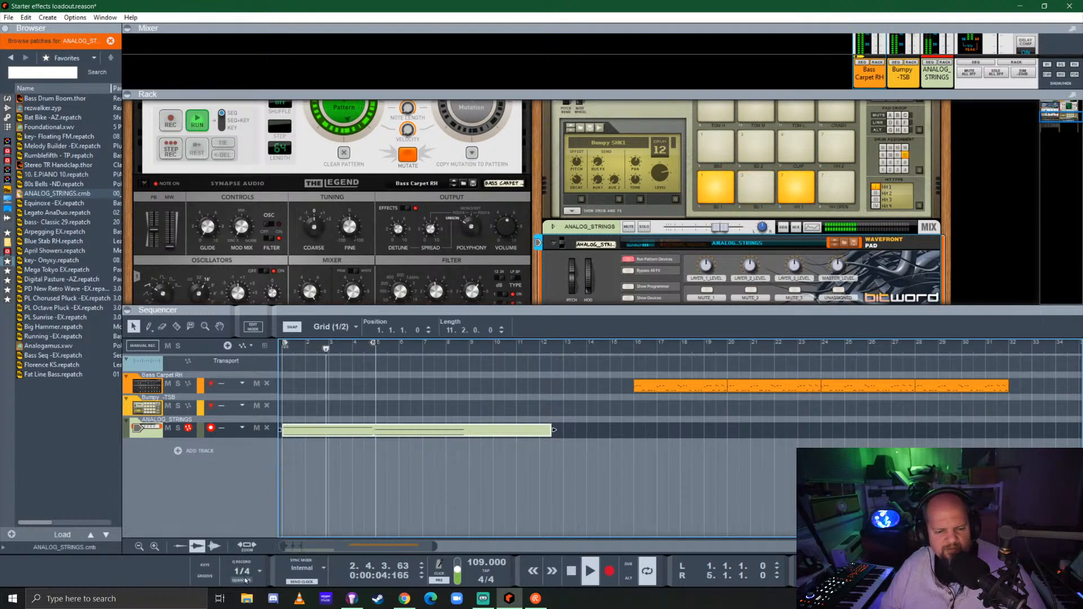
In the ANALOG_STRINGS clip, move the G3 note and copy the C3 note to bar 5, and shorten the clip to 8 bars
{"action": "double_click", "coordinate": [387, 432]}
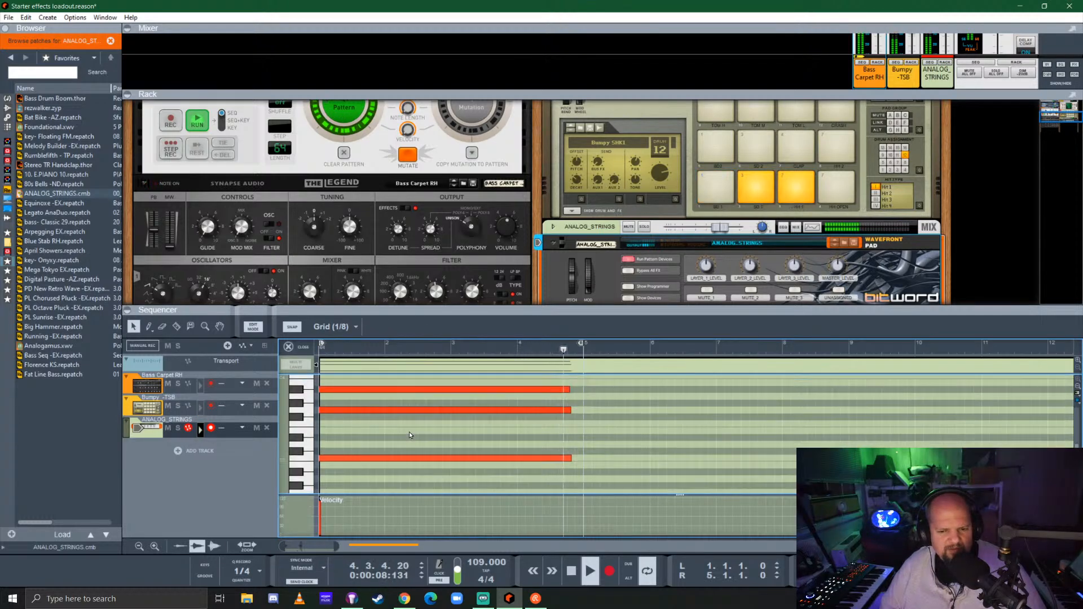
{"action": "left_click_drag", "start_coordinate": [370, 410], "coordinate": [641, 410]}
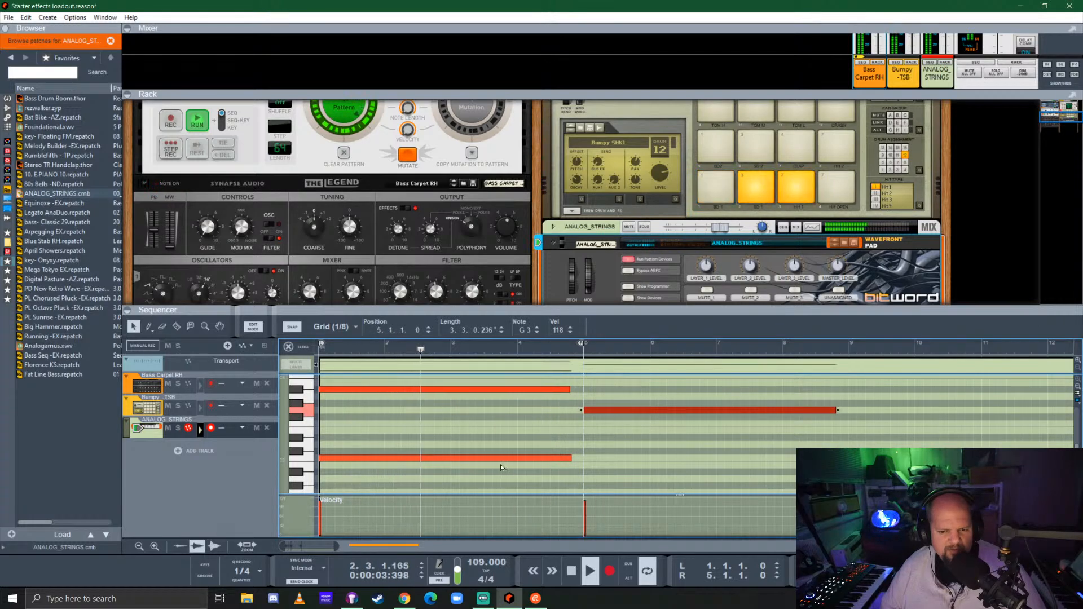
{"action": "left_click_drag", "start_coordinate": [444, 464], "coordinate": [708, 461]}
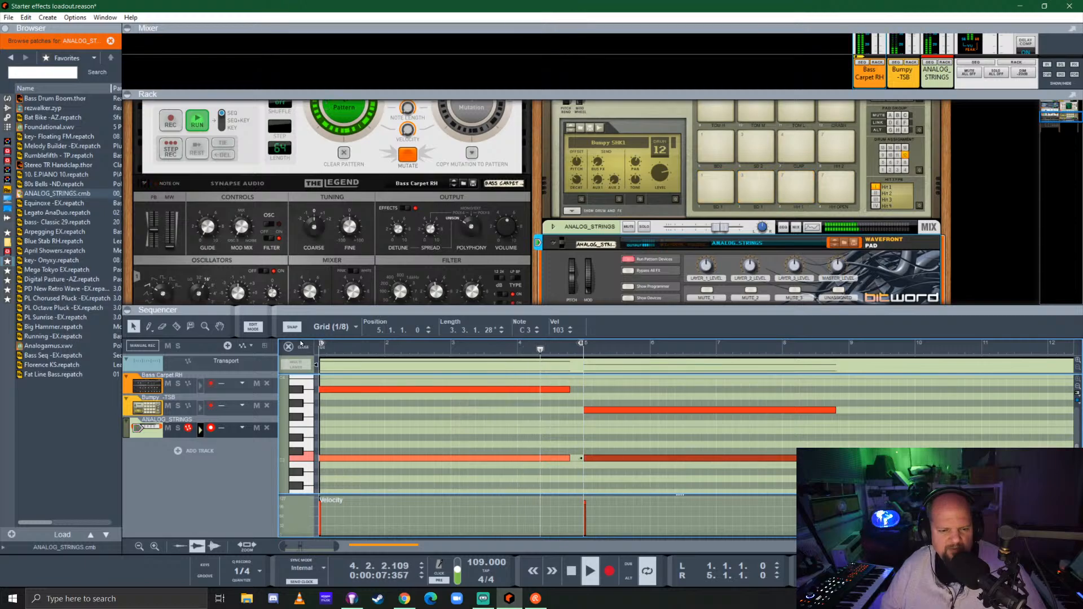
{"action": "left_click", "coordinate": [301, 344]}
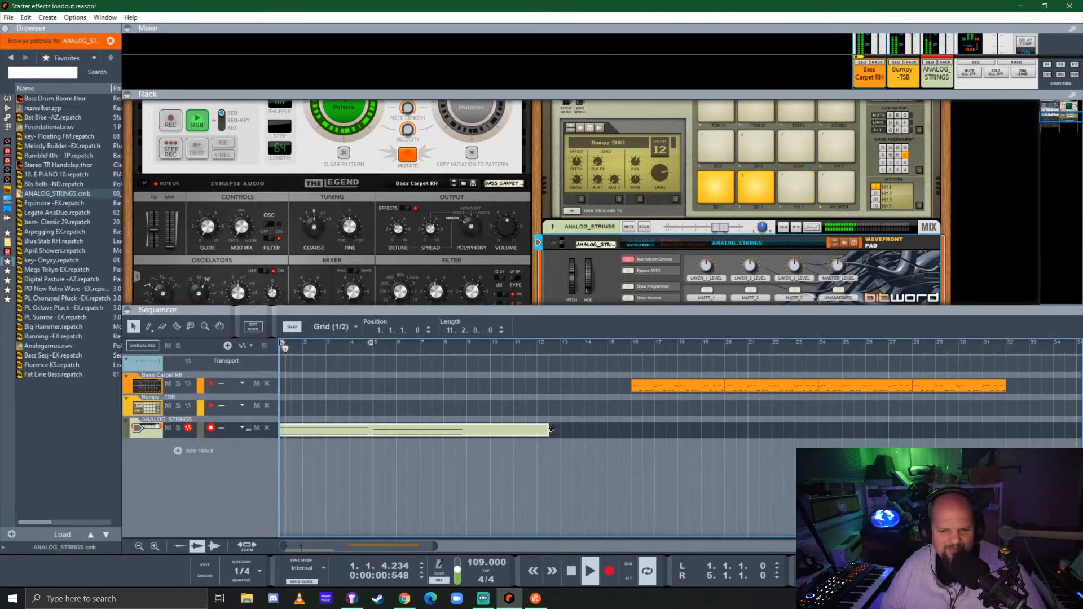
{"action": "left_click_drag", "start_coordinate": [549, 429], "coordinate": [468, 430]}
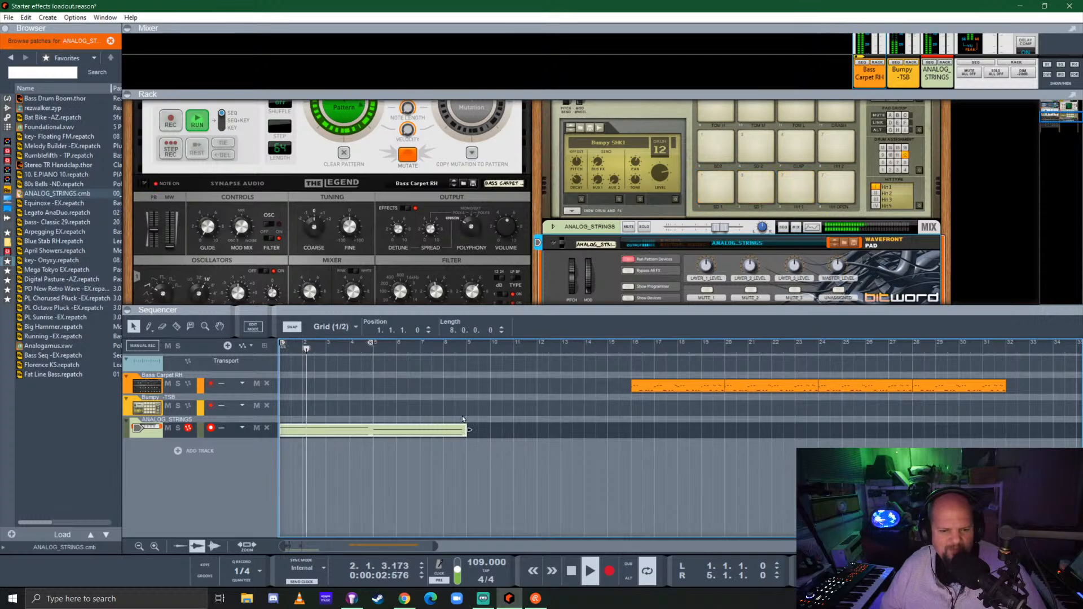
Shrink the sequencer area and enlarge the mixer area, bringing the empty rack space below the devices into view
{"action": "left_click_drag", "start_coordinate": [680, 310], "coordinate": [711, 451]}
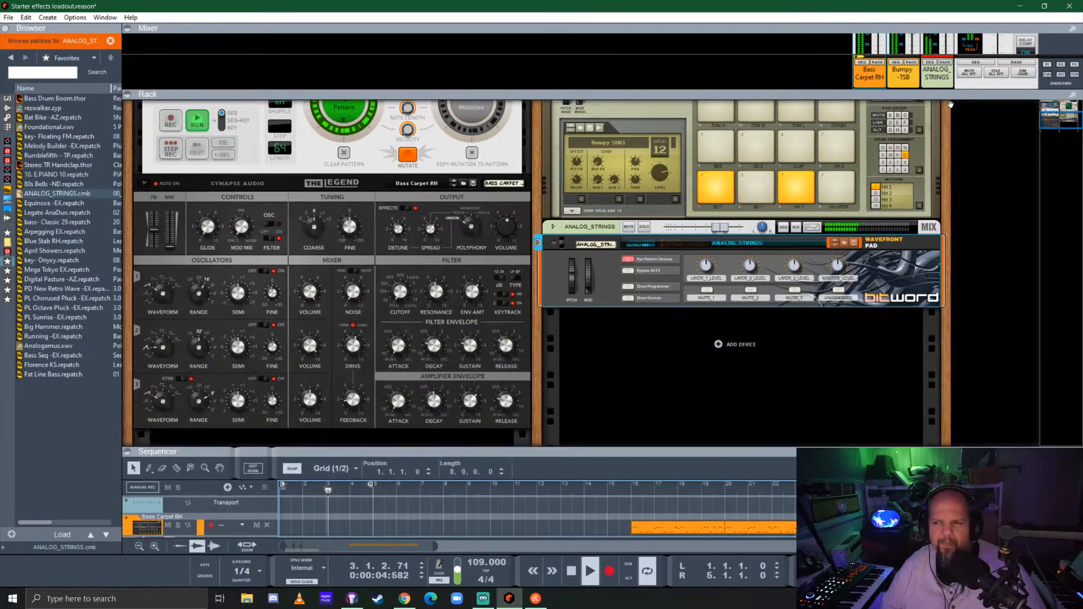
{"action": "left_click_drag", "start_coordinate": [957, 95], "coordinate": [705, 119]}
{"action": "scroll", "coordinate": [483, 370], "scroll_direction": "down", "scroll_amount": 5}
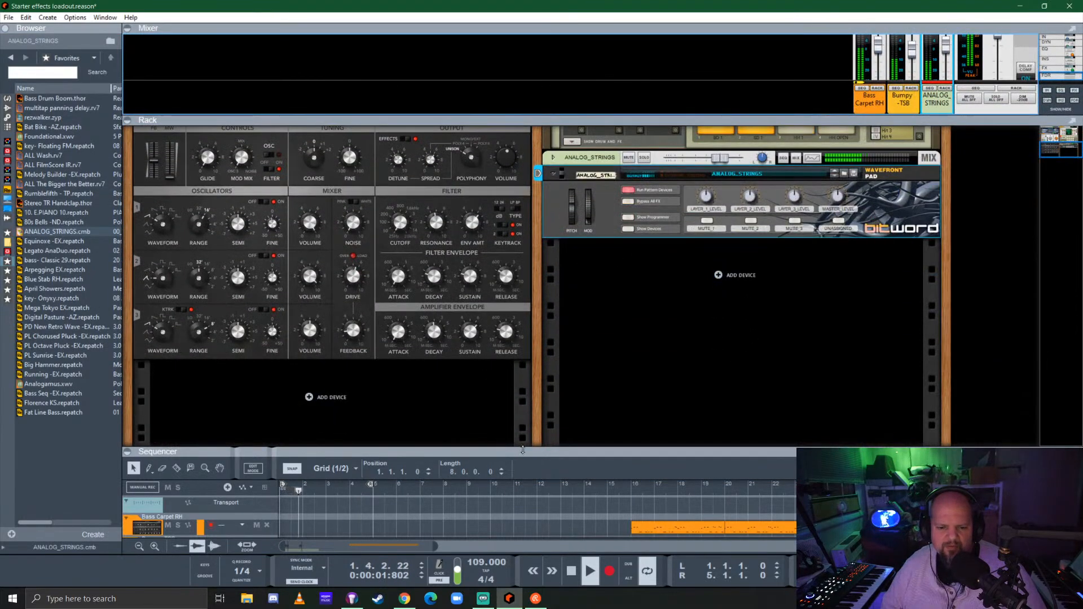
Extend the loop to end at bar 9, leaving the rack area taller than the sequencer
{"action": "left_click_drag", "start_coordinate": [523, 449], "coordinate": [522, 254]}
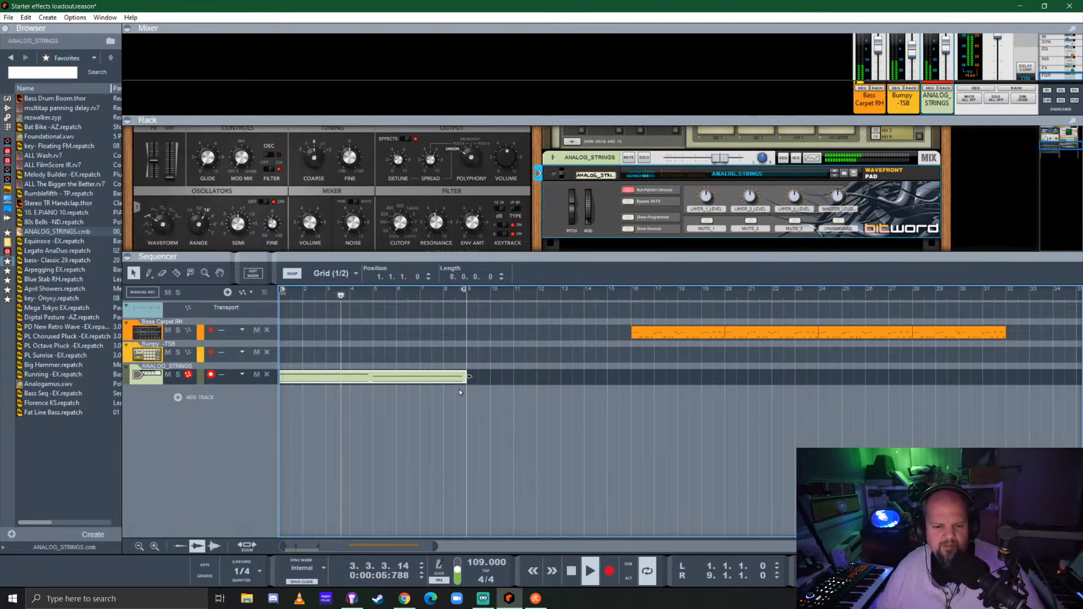
{"action": "left_click_drag", "start_coordinate": [597, 253], "coordinate": [600, 386]}
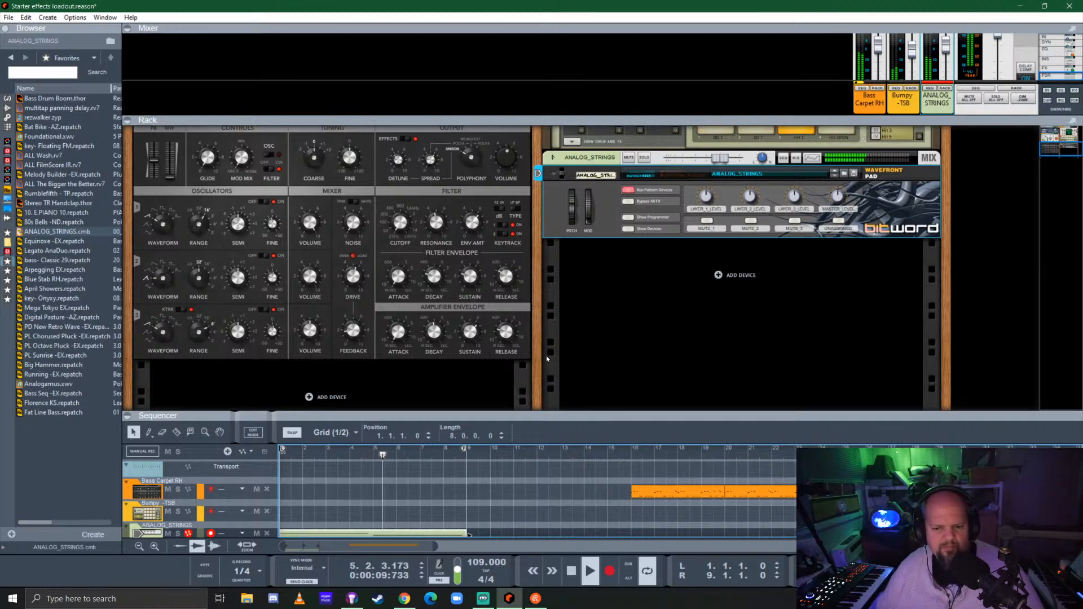
{"action": "mouse_move", "coordinate": [537, 364]}
{"action": "left_mouse_down"}
{"action": "mouse_move", "coordinate": [544, 280]}
{"action": "mouse_move", "coordinate": [541, 368]}
{"action": "left_mouse_up"}
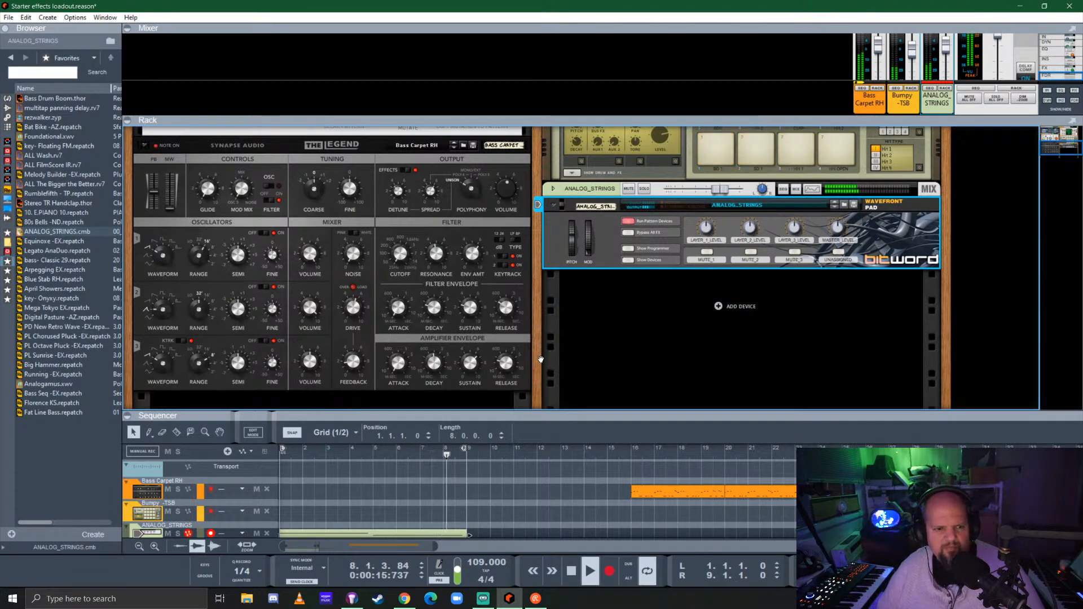
Stop playback and place the song position at bar 9
{"action": "scroll", "coordinate": [540, 359], "scroll_direction": "up", "scroll_amount": 3}
{"action": "left_click", "coordinate": [464, 218]}
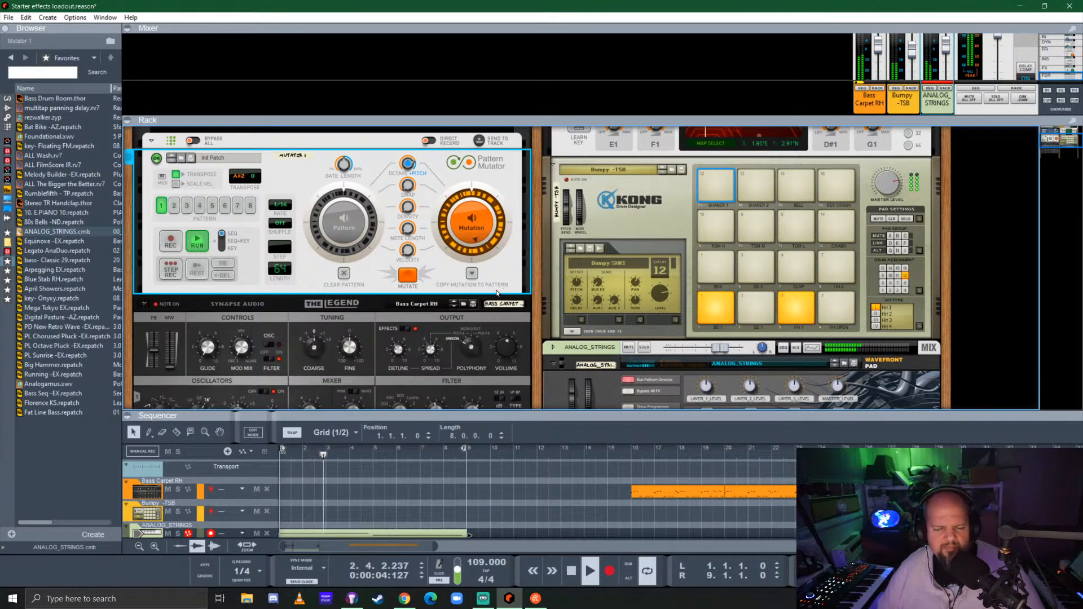
{"action": "scroll", "coordinate": [504, 294], "scroll_direction": "down", "scroll_amount": 2}
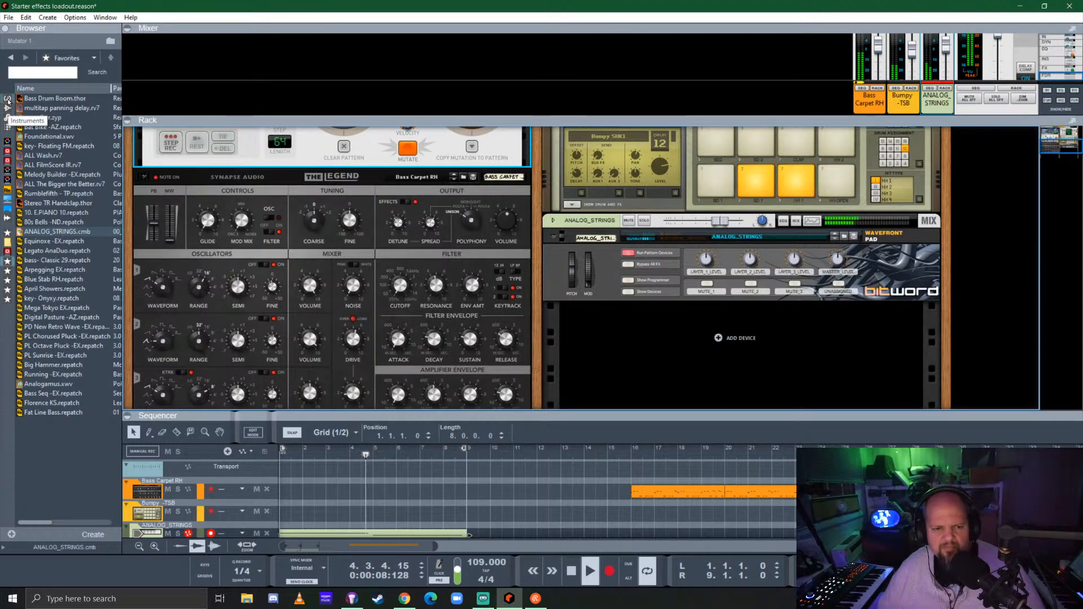
{"action": "key", "text": "space"}
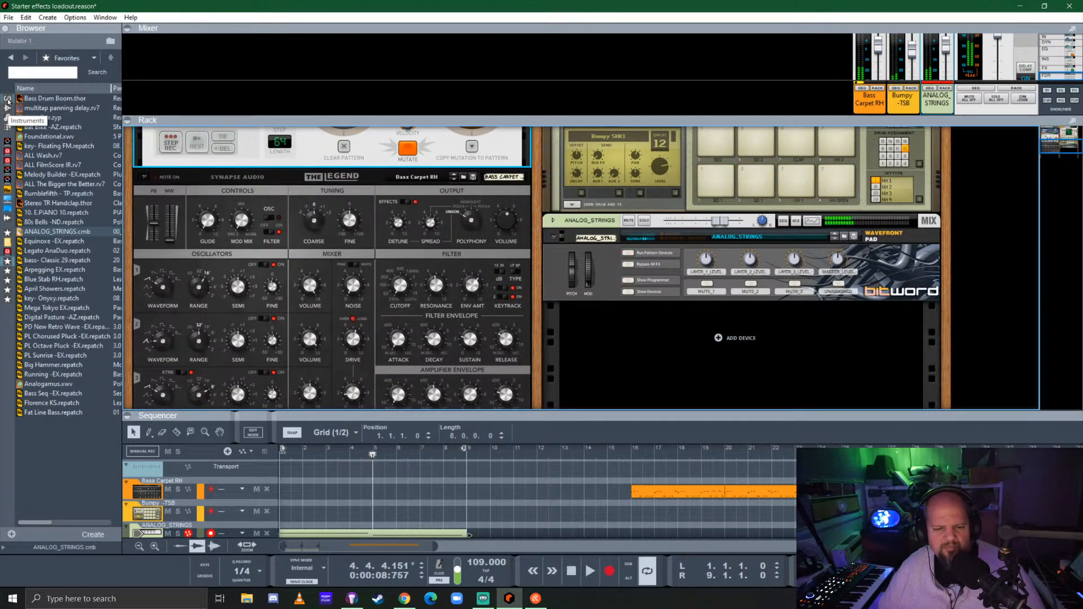
{"action": "left_click", "coordinate": [467, 457]}
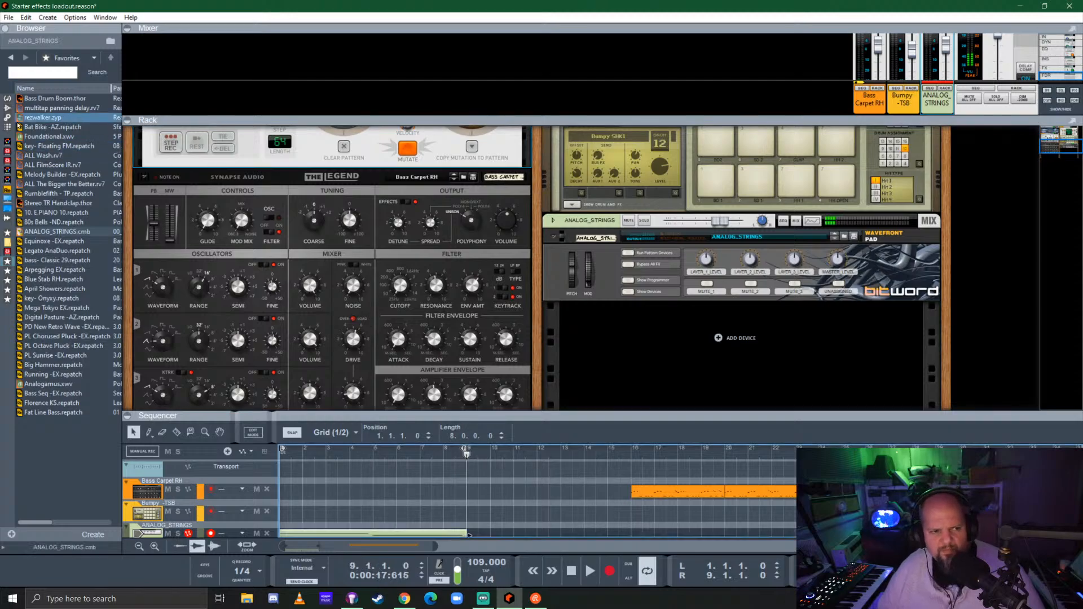
Find the ABL3 Computer Bassline among the instruments and add it to the empty rack space below ANALOG_STRINGS
{"action": "left_click", "coordinate": [7, 98]}
{"action": "scroll", "coordinate": [73, 279], "scroll_direction": "down", "scroll_amount": 15}
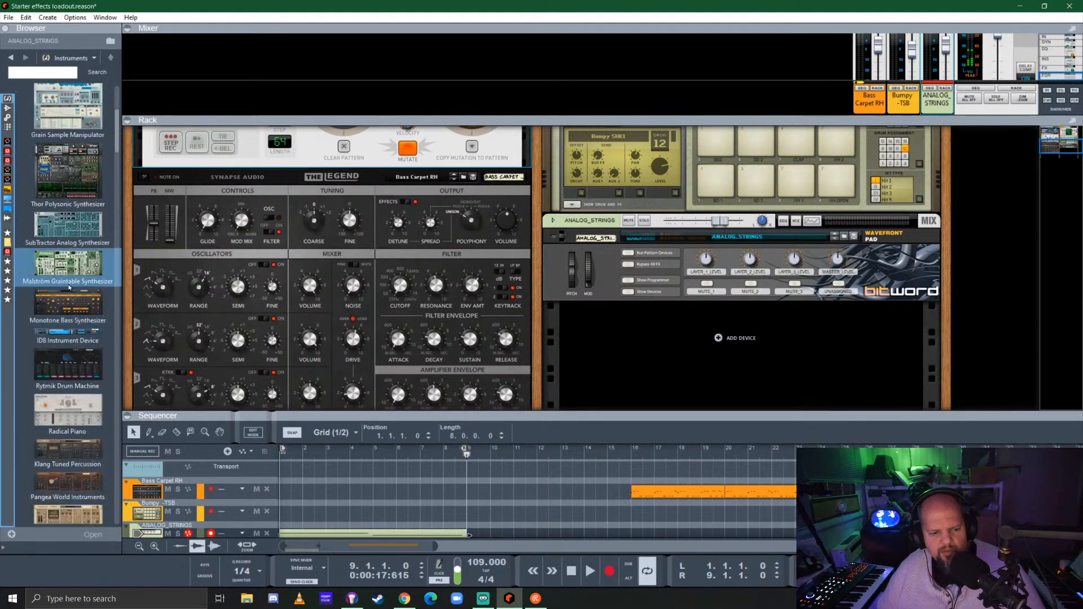
{"action": "scroll", "coordinate": [63, 274], "scroll_direction": "down", "scroll_amount": 12}
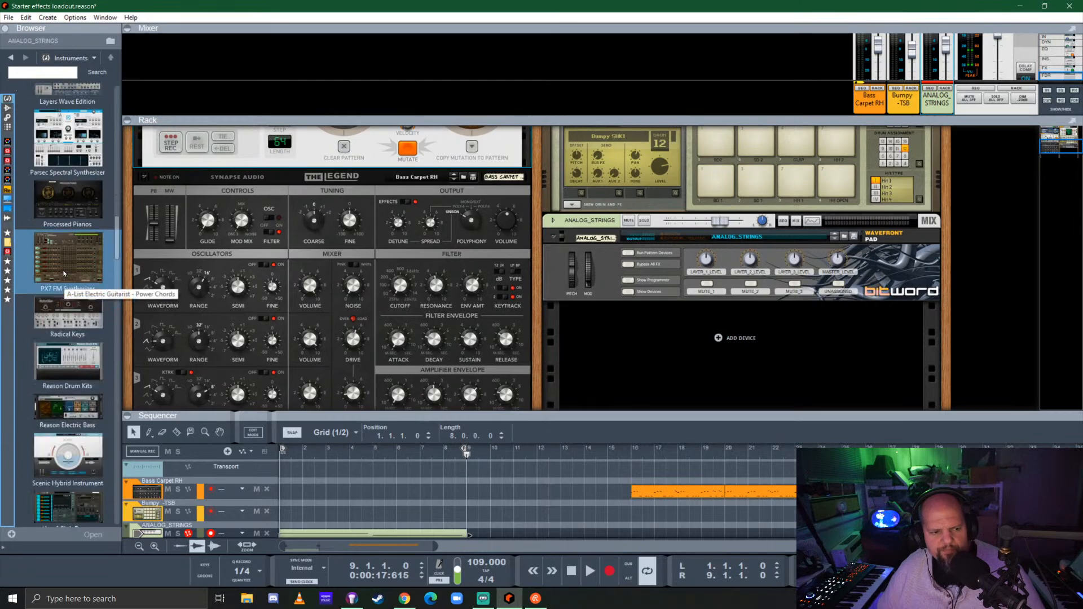
{"action": "scroll", "coordinate": [62, 265], "scroll_direction": "down", "scroll_amount": 3}
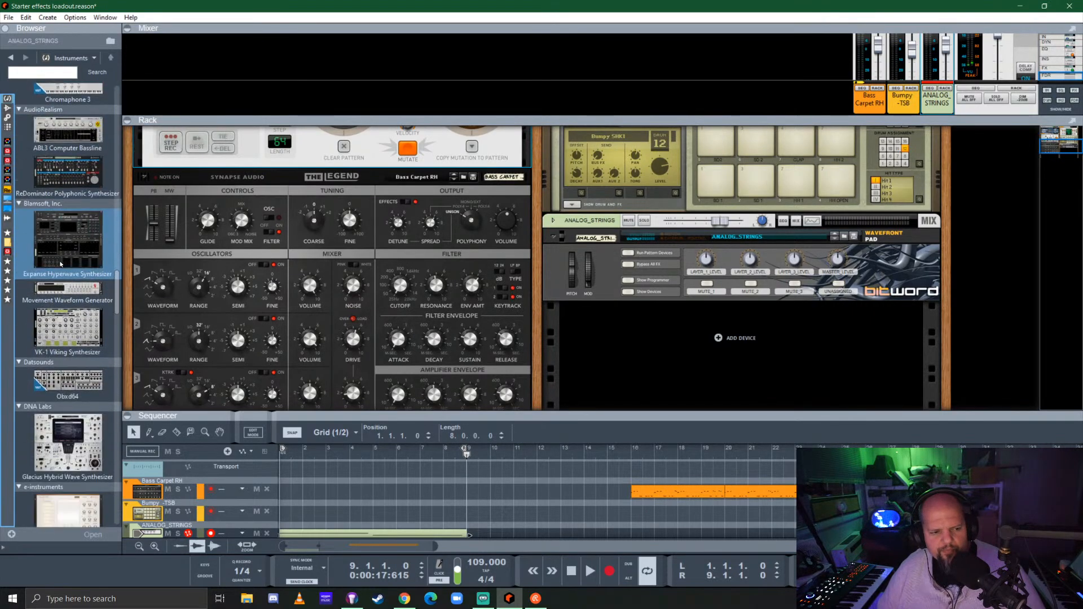
{"action": "scroll", "coordinate": [60, 264], "scroll_direction": "up", "scroll_amount": 1}
{"action": "left_click_drag", "start_coordinate": [68, 186], "coordinate": [640, 372]}
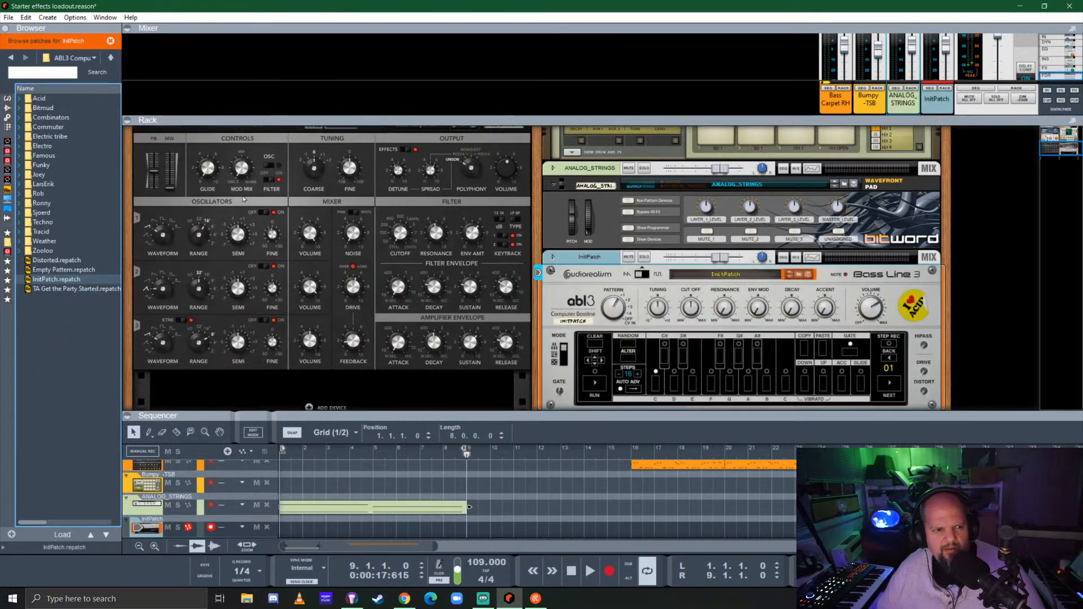
Add a Pattern Mutator player to the ABL3 and load its 303 Sequencer patch
{"action": "left_click", "coordinate": [7, 142]}
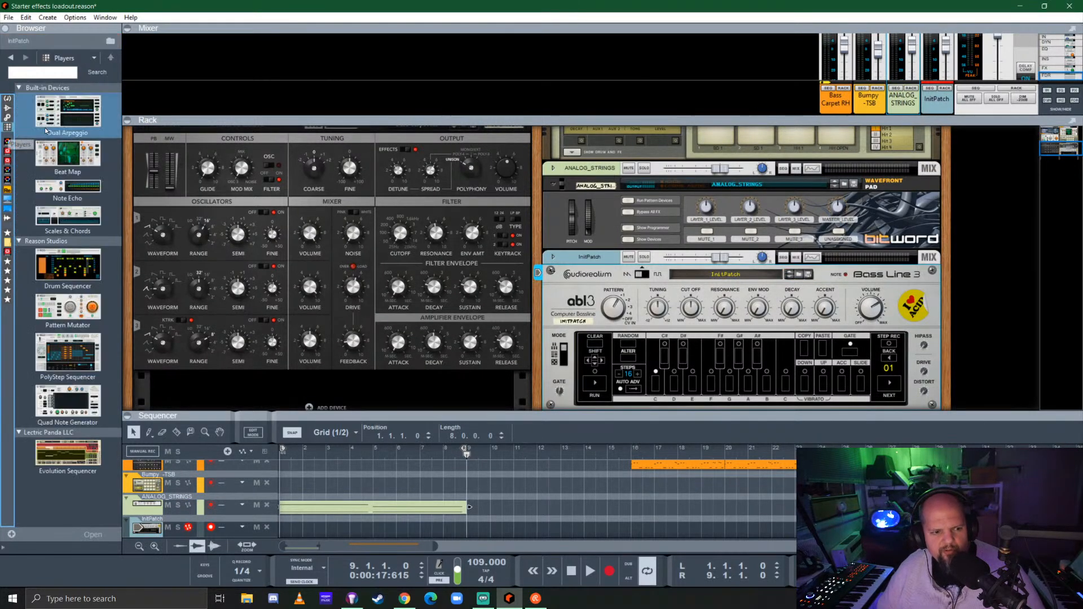
{"action": "left_click_drag", "start_coordinate": [68, 307], "coordinate": [689, 306]}
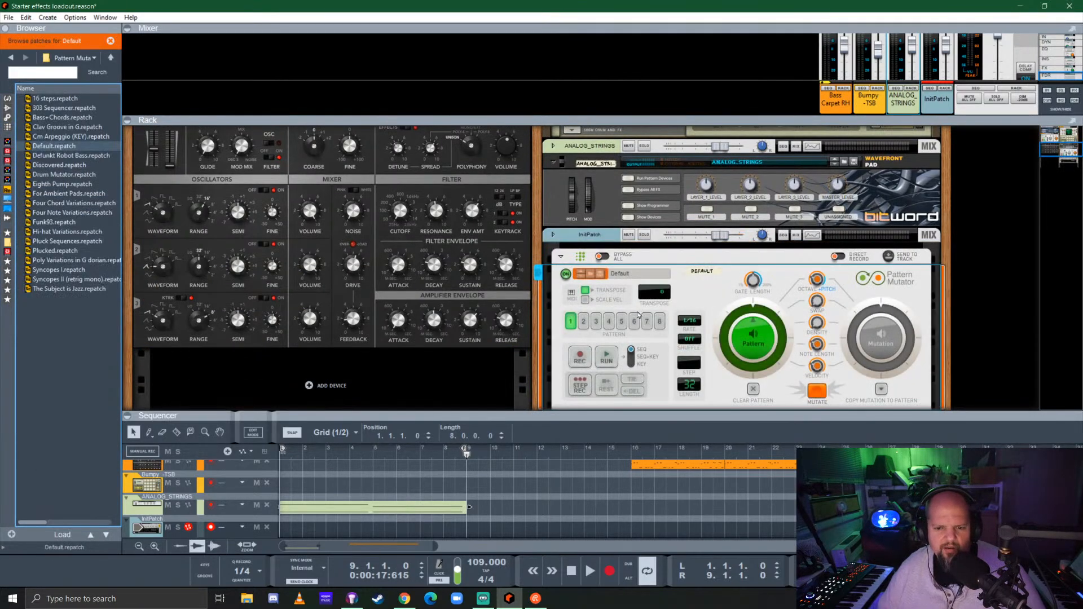
{"action": "left_click", "coordinate": [63, 107]}
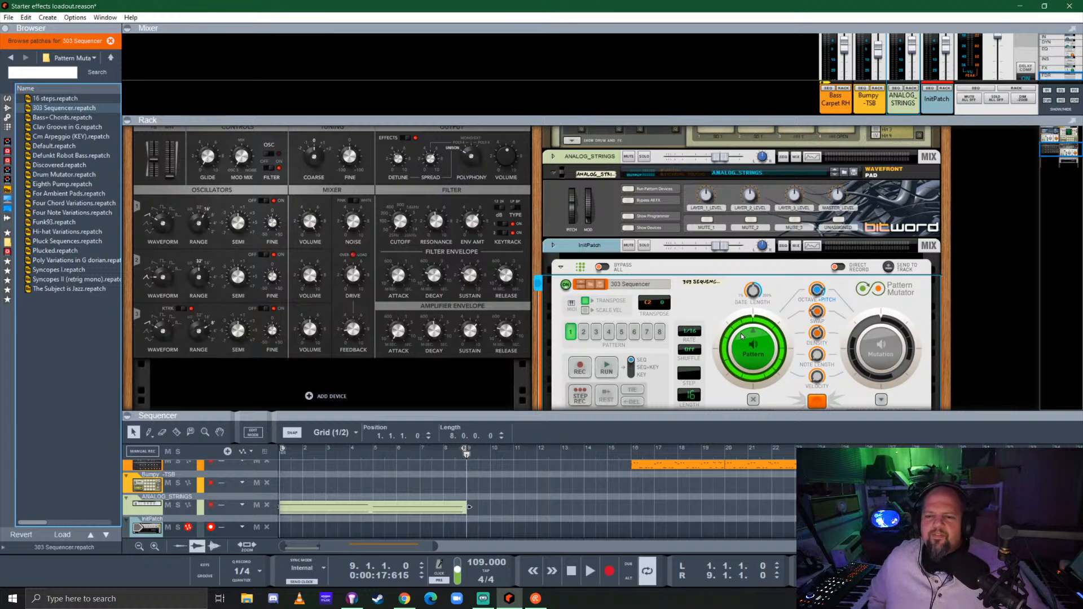
Solo the InitPatch channel and run its Pattern Mutator on pattern 3
{"action": "left_click", "coordinate": [644, 246]}
{"action": "scroll", "coordinate": [688, 287], "scroll_direction": "down", "scroll_amount": 3}
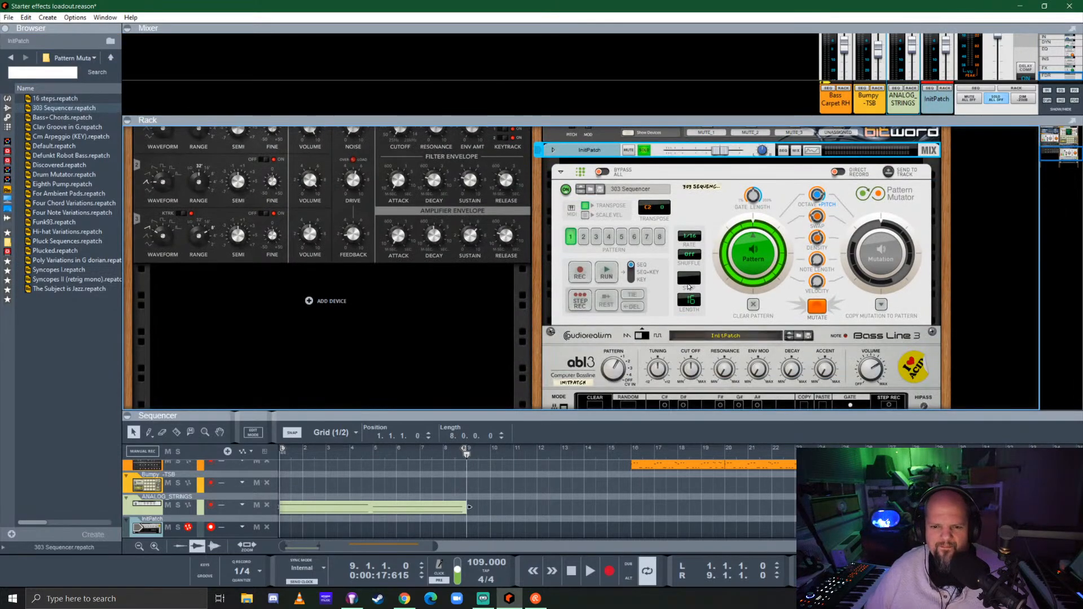
{"action": "left_click", "coordinate": [753, 257]}
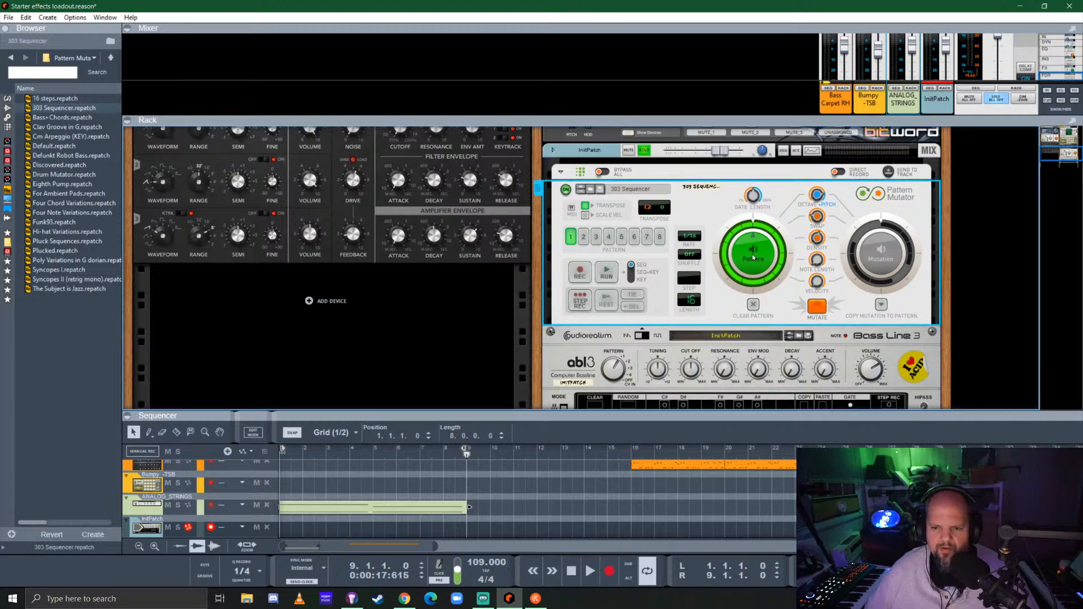
{"action": "left_click", "coordinate": [605, 269]}
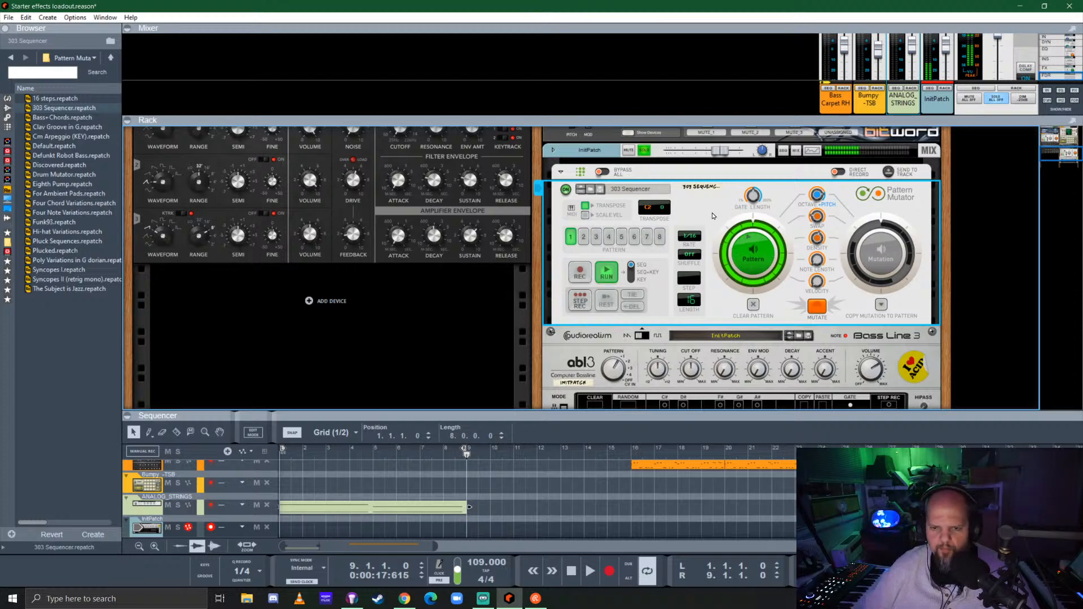
{"action": "left_click", "coordinate": [585, 237]}
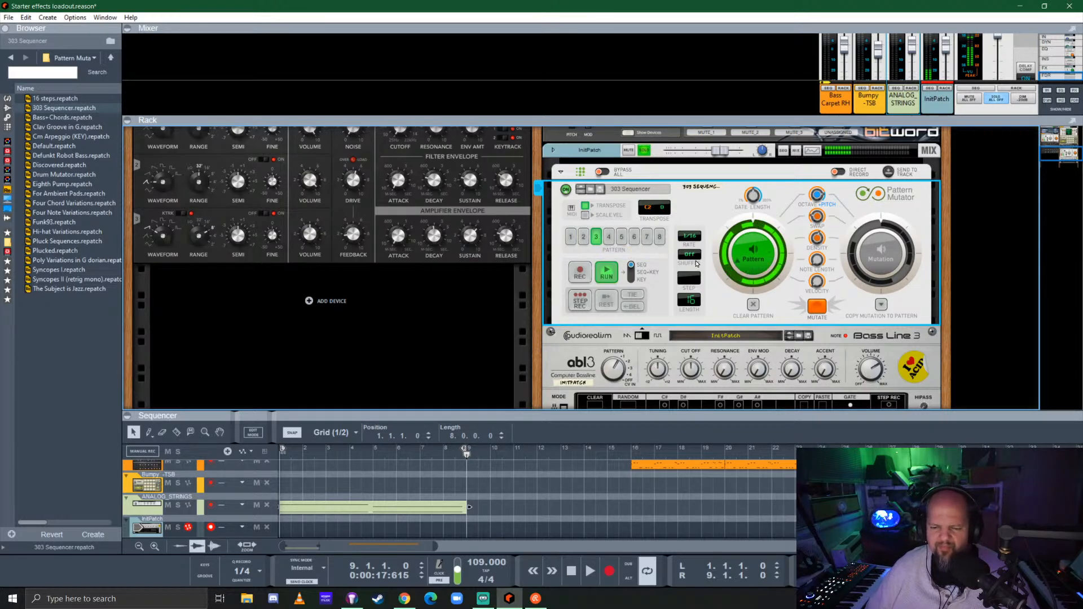
Adjust the ABL3's cutoff, set its decay to 44.9%, and set the gate length of pattern 3 to 66%
{"action": "scroll", "coordinate": [677, 270], "scroll_direction": "down", "scroll_amount": 2}
{"action": "left_click_drag", "start_coordinate": [695, 311], "coordinate": [700, 285]}
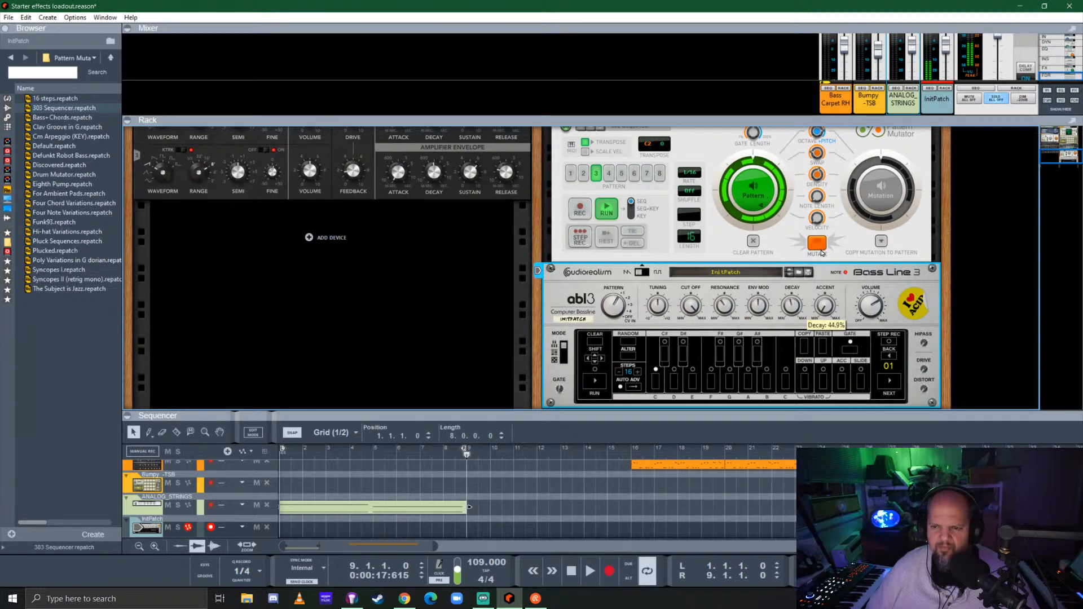
{"action": "scroll", "coordinate": [802, 254], "scroll_direction": "up", "scroll_amount": 1}
{"action": "left_click", "coordinate": [757, 200]}
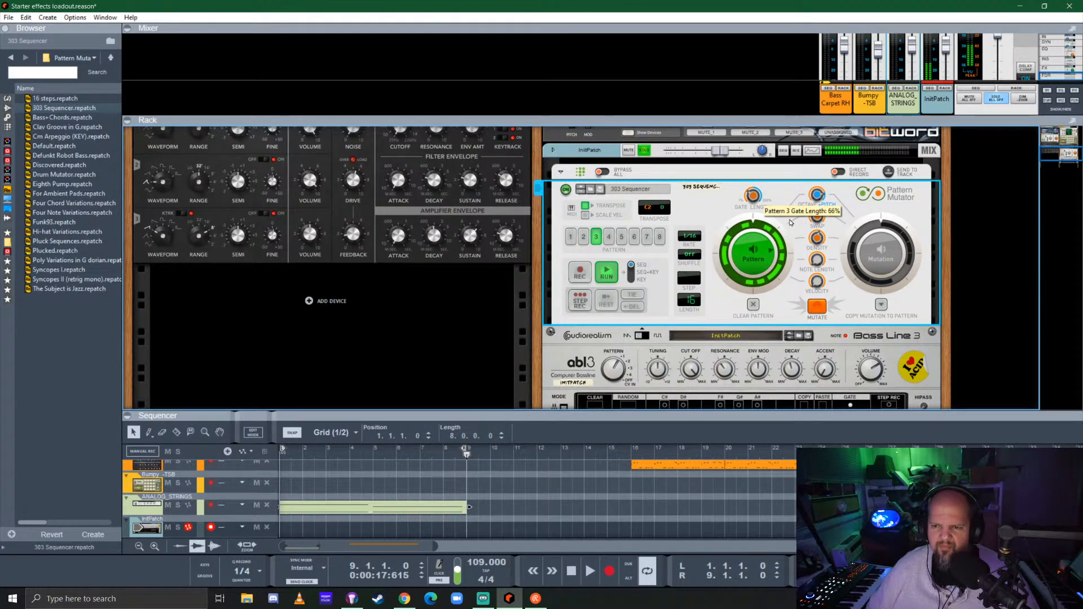
Enable send 5 on the InitPatch mixer channel and shrink the mixer to give the rack more room
{"action": "left_click_drag", "start_coordinate": [933, 117], "coordinate": [934, 335]}
{"action": "left_click", "coordinate": [930, 121]}
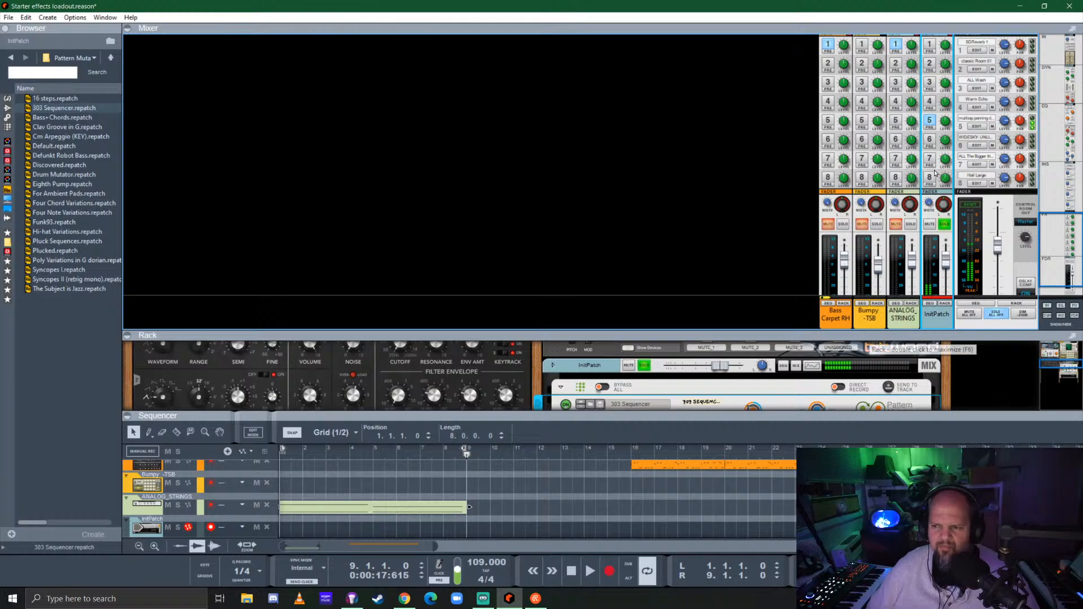
{"action": "left_click_drag", "start_coordinate": [814, 333], "coordinate": [837, 85]}
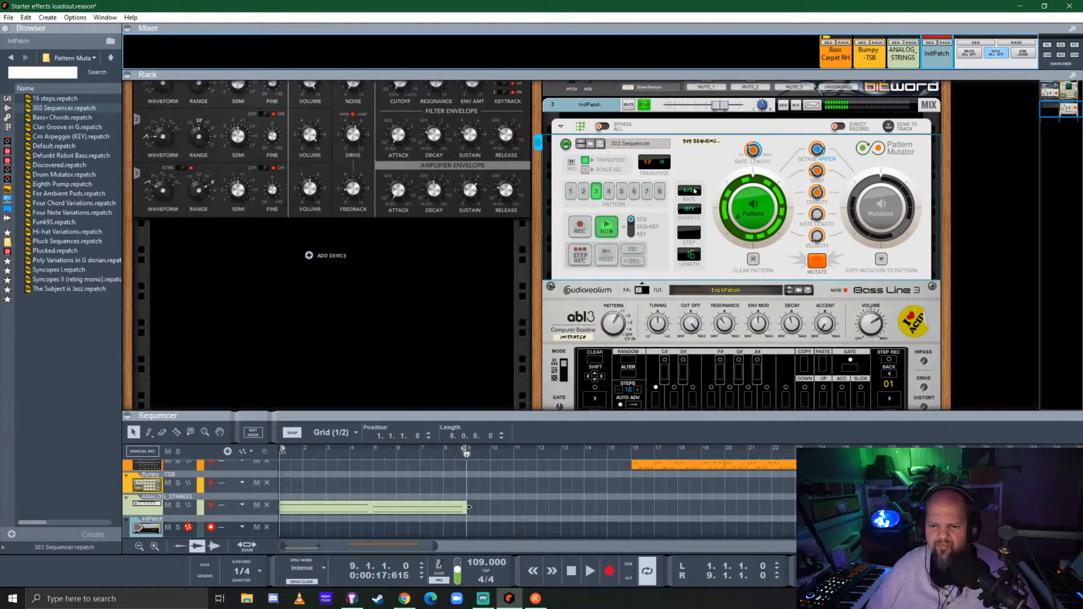
Show the rear of the rack and add a Pulsar Dual LFO above the InitPatch channel's Pattern Mutator
{"action": "key", "text": "Tab"}
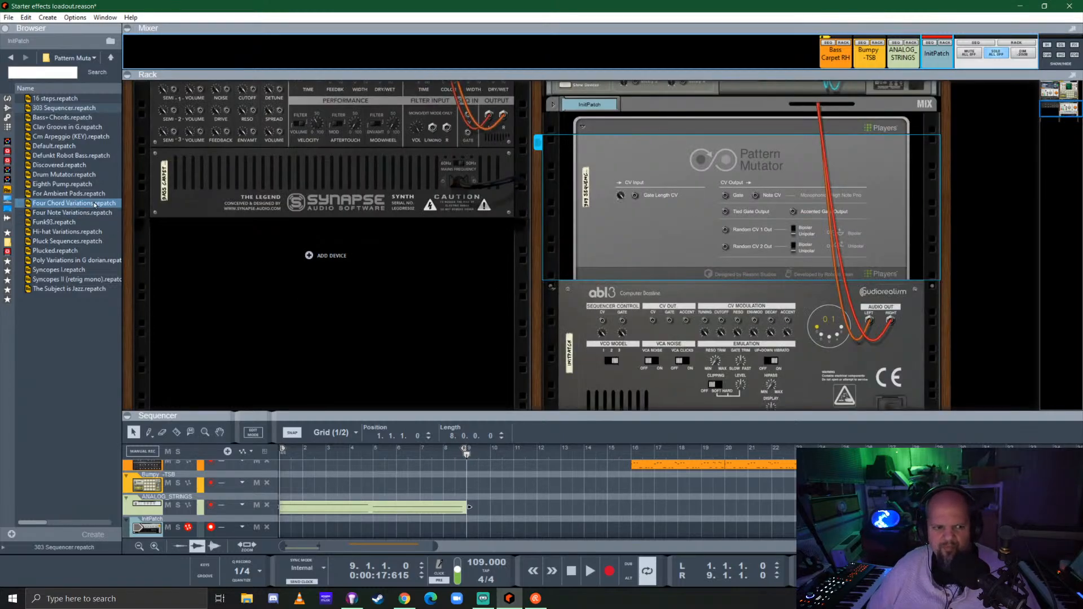
{"action": "left_click", "coordinate": [7, 118]}
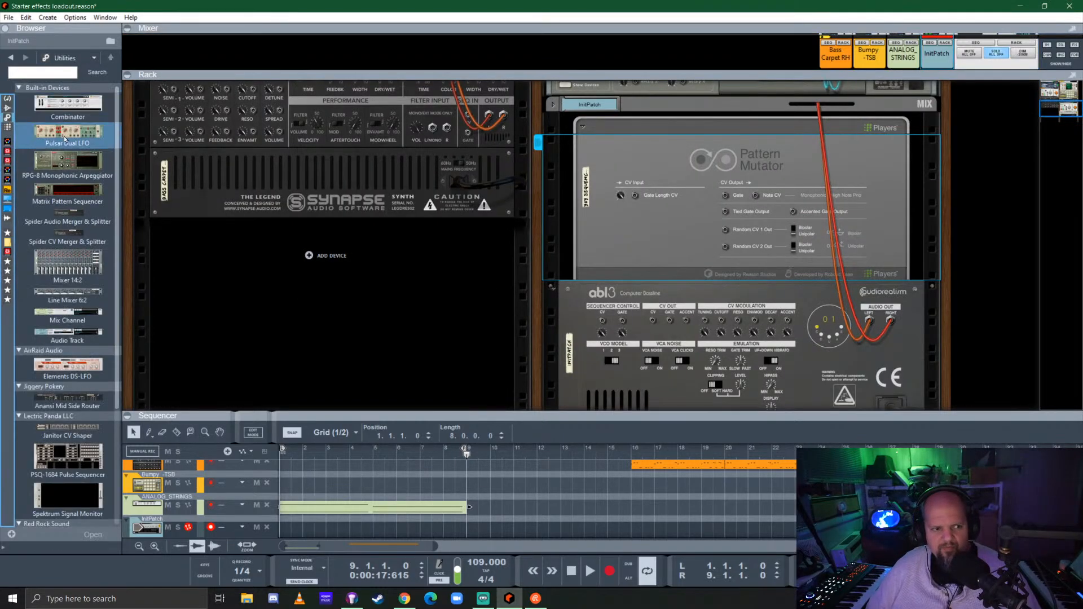
{"action": "left_click_drag", "start_coordinate": [64, 139], "coordinate": [715, 220]}
{"action": "left_click_drag", "start_coordinate": [705, 299], "coordinate": [712, 146]}
{"action": "scroll", "coordinate": [604, 171], "scroll_direction": "down", "scroll_amount": 1}
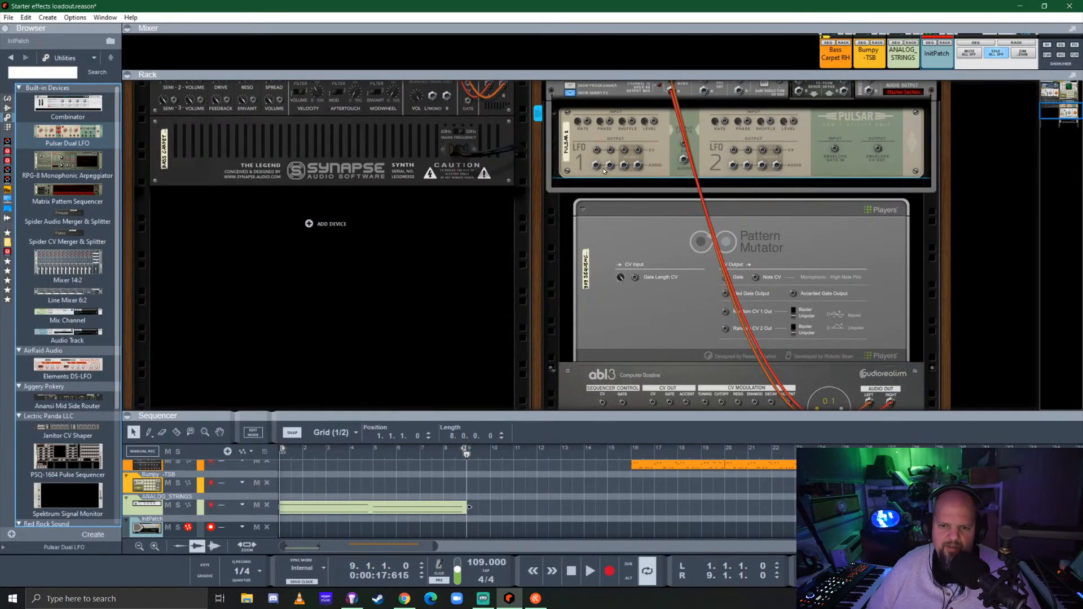
Cable Pulsar's LFO 1 output to the ABL3 cutoff CV input, route LFO 2's output to the ABL3, and return to the rack front
{"action": "left_click_drag", "start_coordinate": [596, 151], "coordinate": [705, 265]}
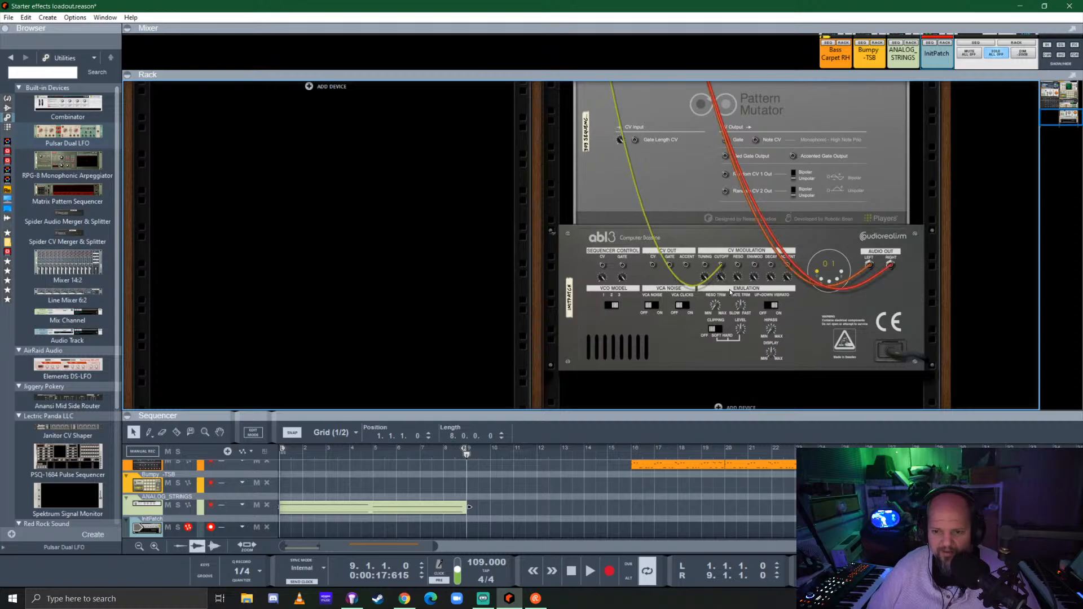
{"action": "scroll", "coordinate": [690, 255], "scroll_direction": "up", "scroll_amount": 3}
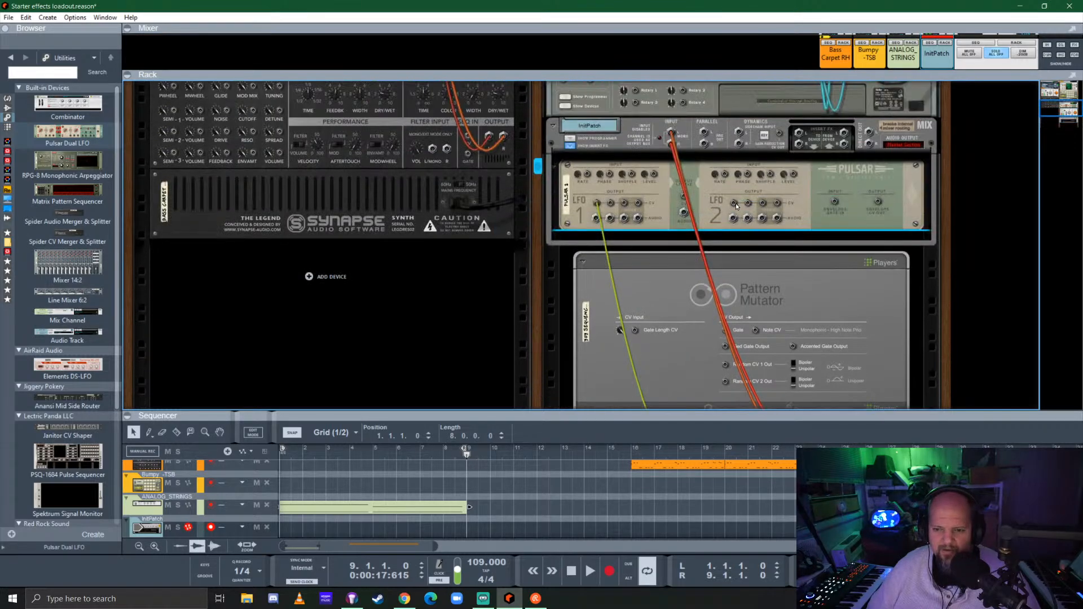
{"action": "mouse_move", "coordinate": [736, 206]}
{"action": "left_mouse_down"}
{"action": "mouse_move", "coordinate": [732, 398]}
{"action": "mouse_move", "coordinate": [730, 312]}
{"action": "mouse_move", "coordinate": [754, 309]}
{"action": "left_mouse_up"}
{"action": "key", "text": "Tab"}
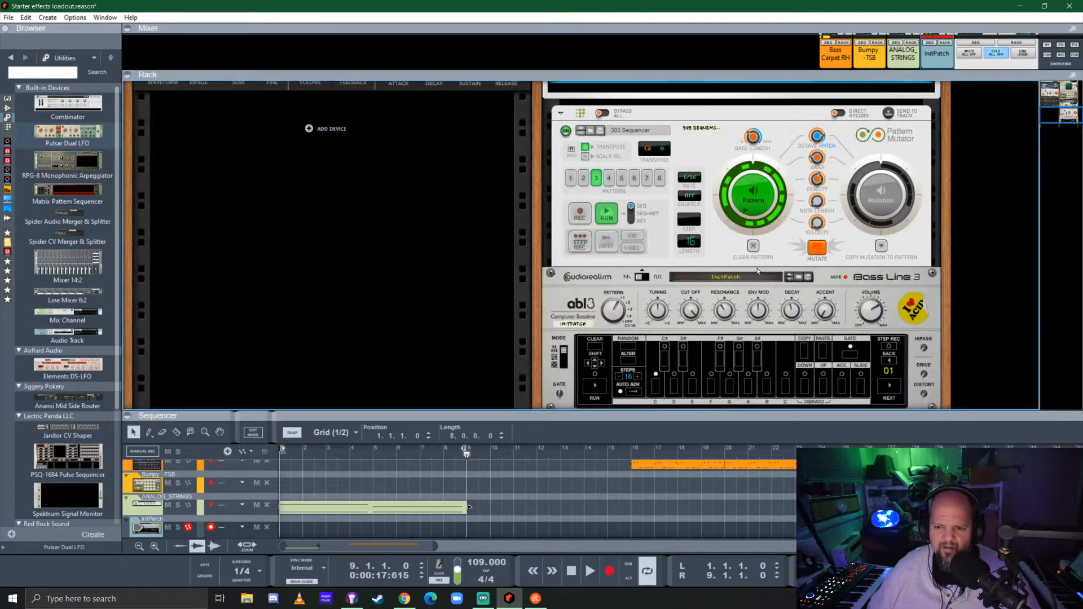
On the Pulsar, turn off LFO 1's tempo sync, adjust its rate, and set LFO 2's level to 91%
{"action": "scroll", "coordinate": [758, 270], "scroll_direction": "up", "scroll_amount": 3}
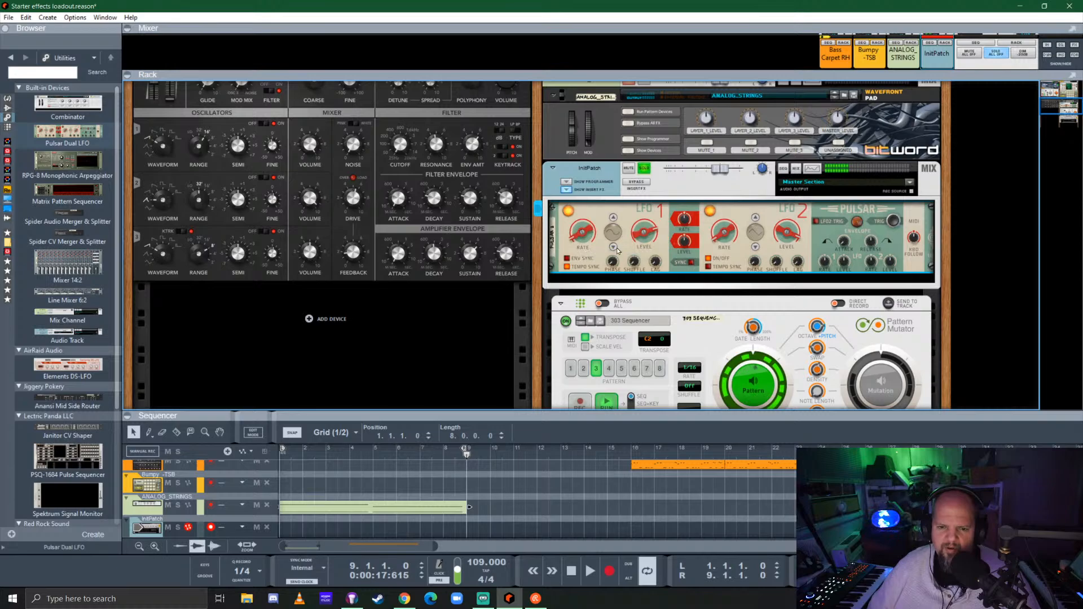
{"action": "left_click", "coordinate": [567, 266]}
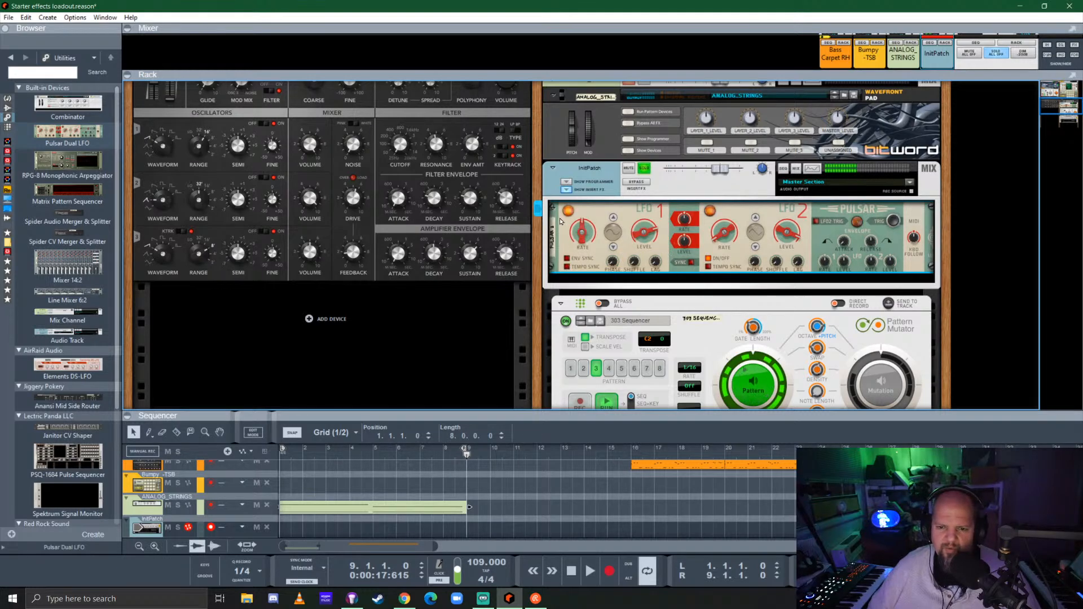
{"action": "left_click_drag", "start_coordinate": [571, 240], "coordinate": [582, 285]}
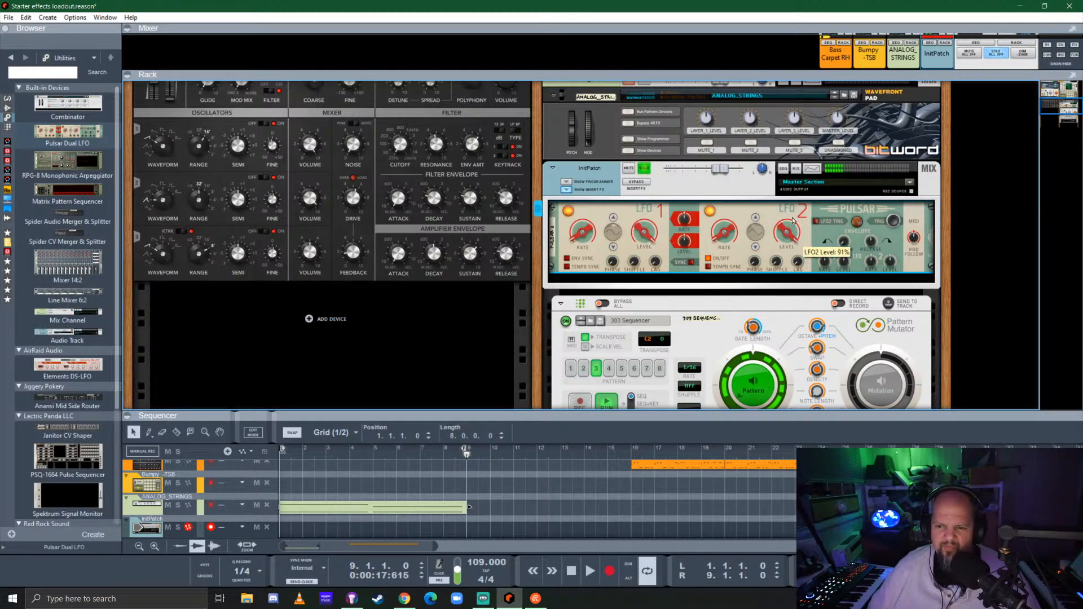
Adjust the ABL3 cutoff, trying 51.2%, and set the Pulsar's LFO 1 level to 70%
{"action": "scroll", "coordinate": [708, 275], "scroll_direction": "down", "scroll_amount": 3}
{"action": "left_click", "coordinate": [698, 326]}
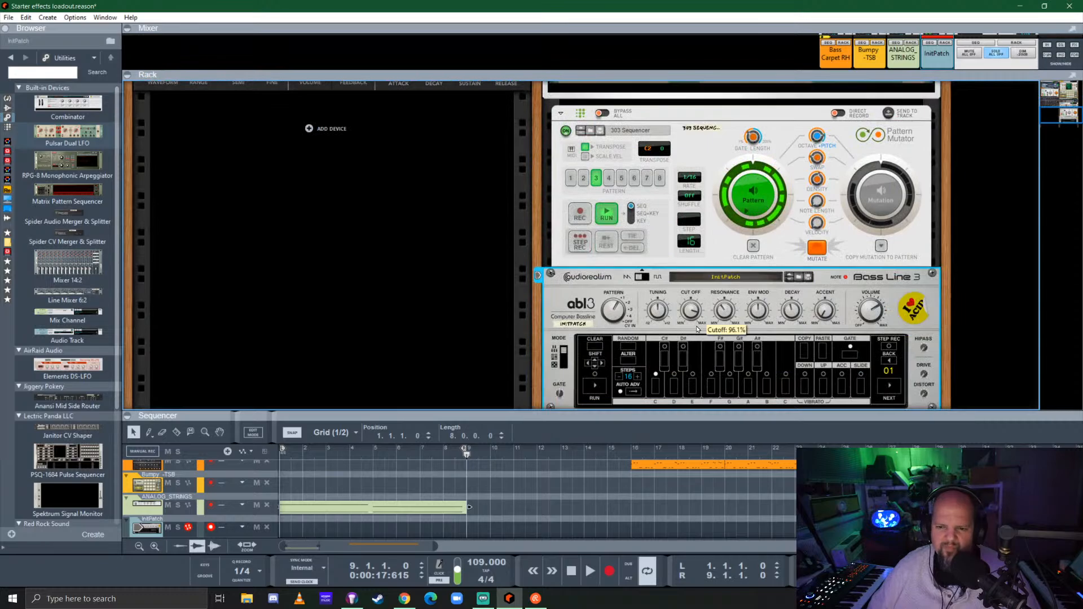
{"action": "left_click_drag", "start_coordinate": [703, 370], "coordinate": [706, 372]}
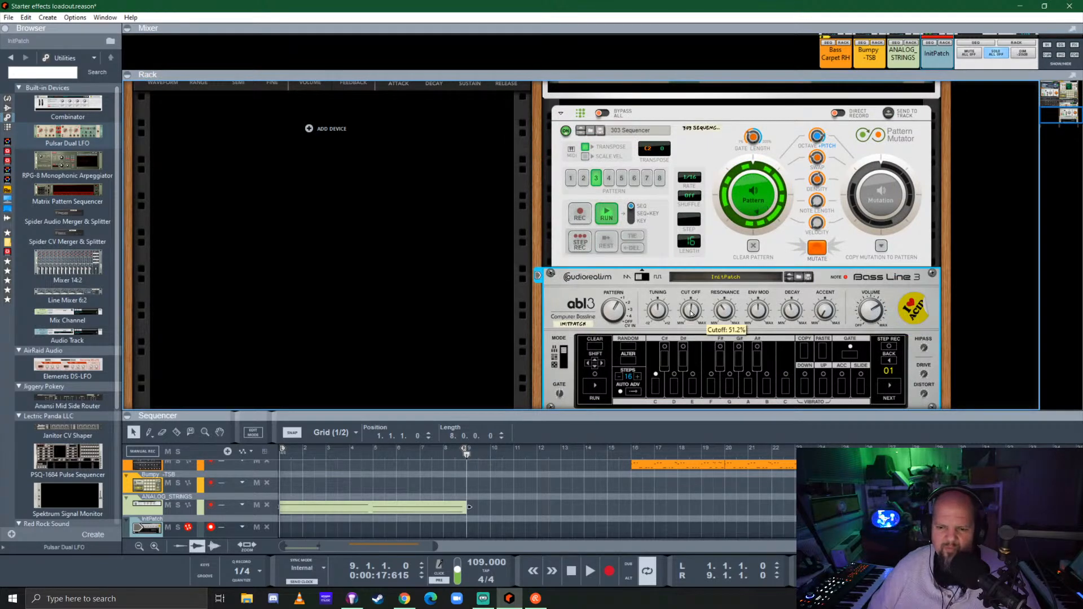
{"action": "left_click", "coordinate": [689, 311], "text": "ctrl"}
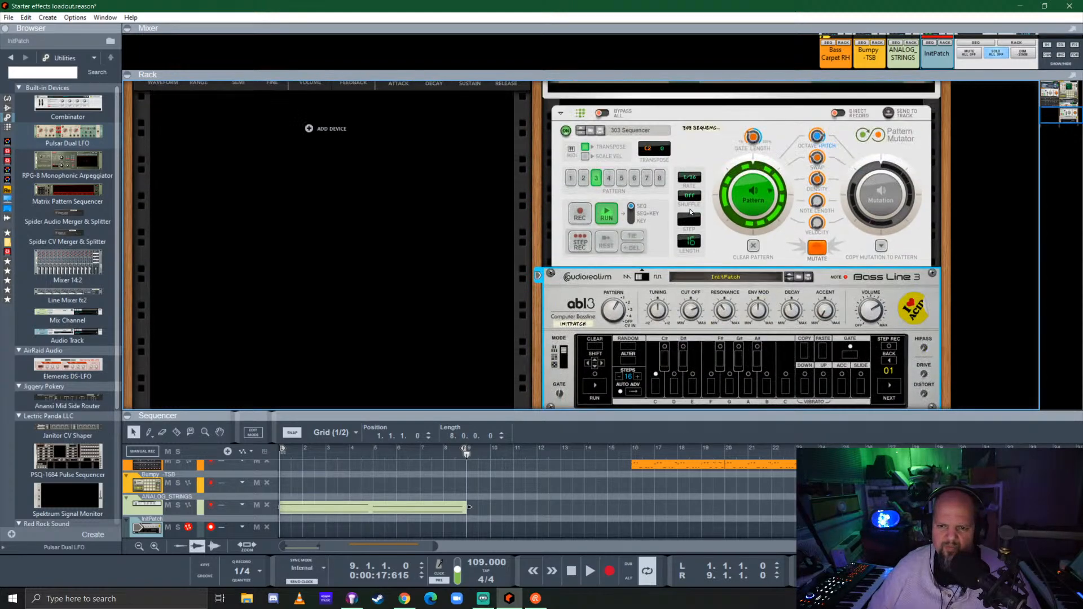
{"action": "scroll", "coordinate": [679, 206], "scroll_direction": "up", "scroll_amount": 3}
{"action": "left_click", "coordinate": [642, 168]}
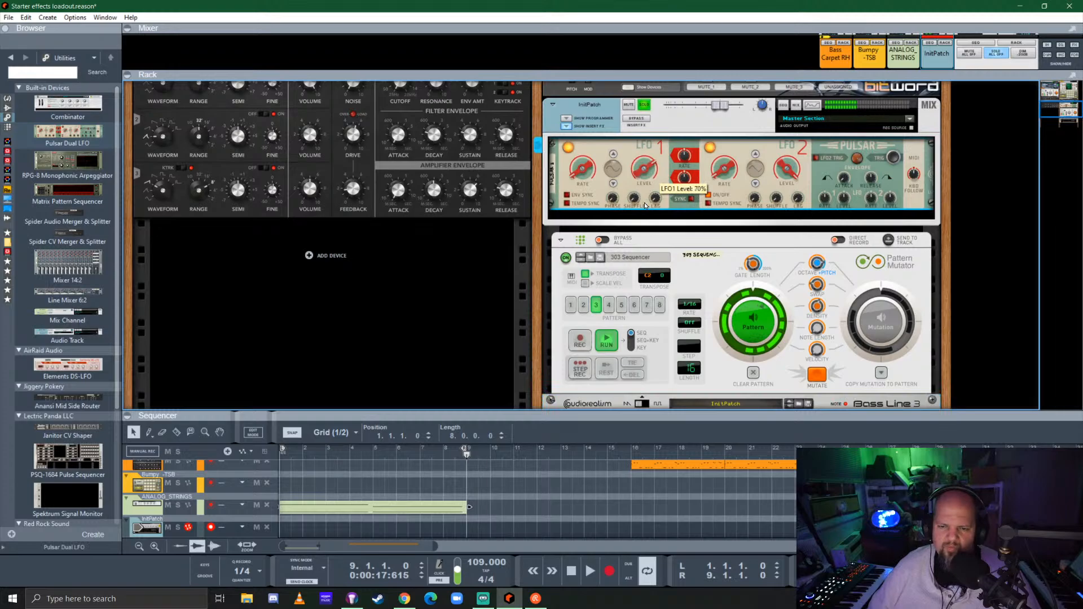
Start looped playback of the song and enlarge the sequencer area to show all its tracks
{"action": "scroll", "coordinate": [718, 283], "scroll_direction": "down", "scroll_amount": 4}
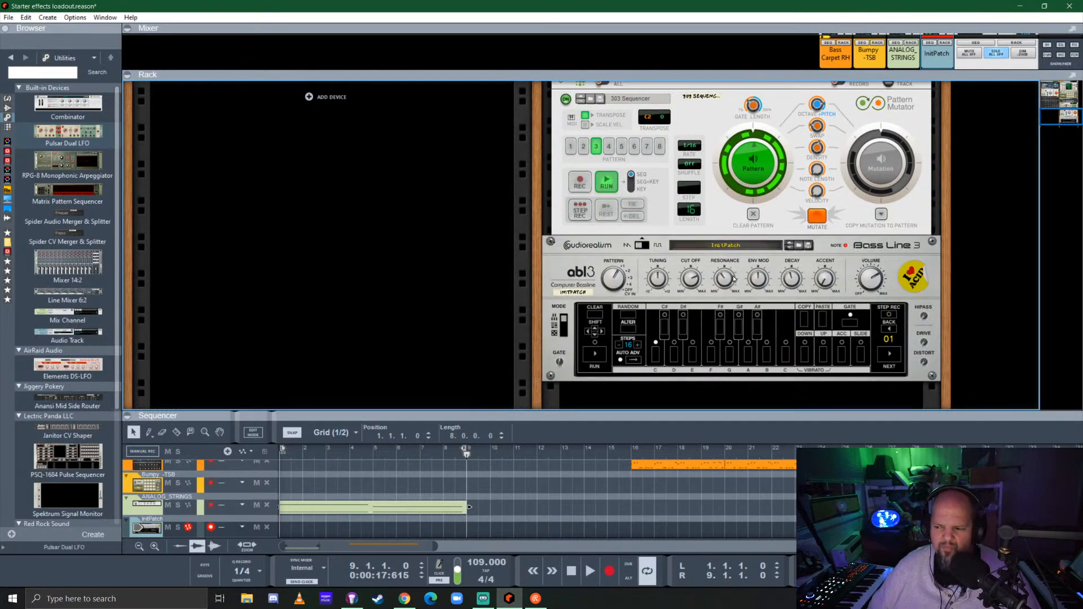
{"action": "left_click", "coordinate": [688, 282]}
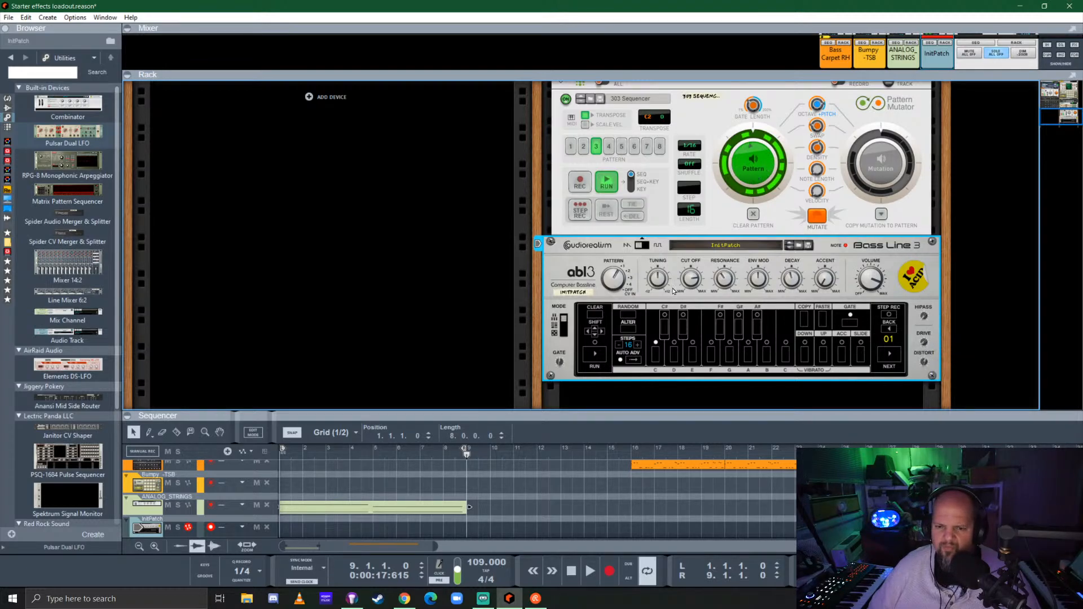
{"action": "scroll", "coordinate": [673, 291], "scroll_direction": "up", "scroll_amount": 4}
{"action": "left_click", "coordinate": [642, 170]}
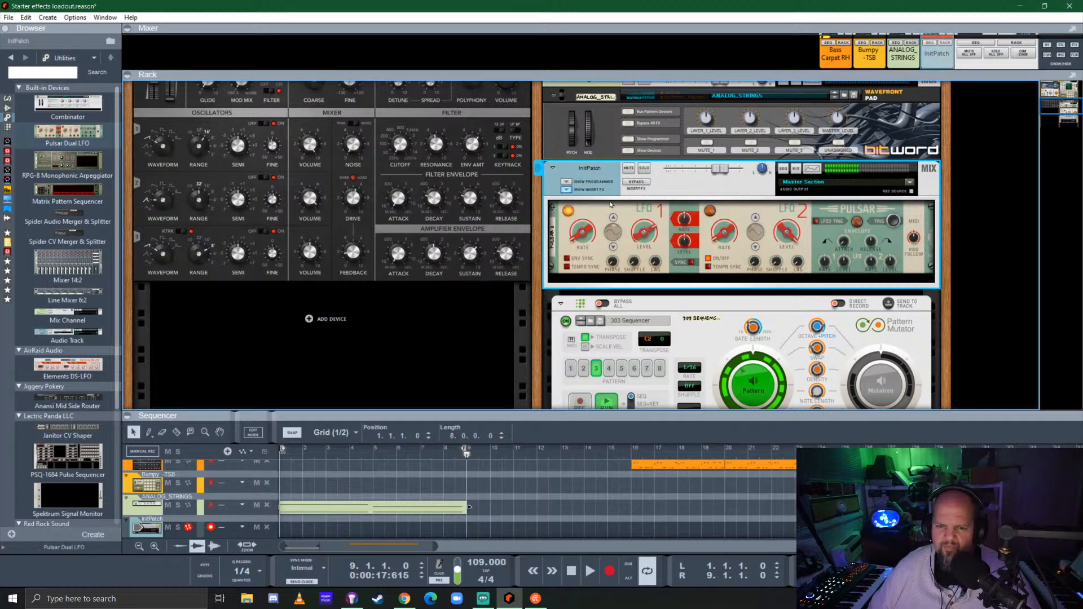
{"action": "key", "text": "space"}
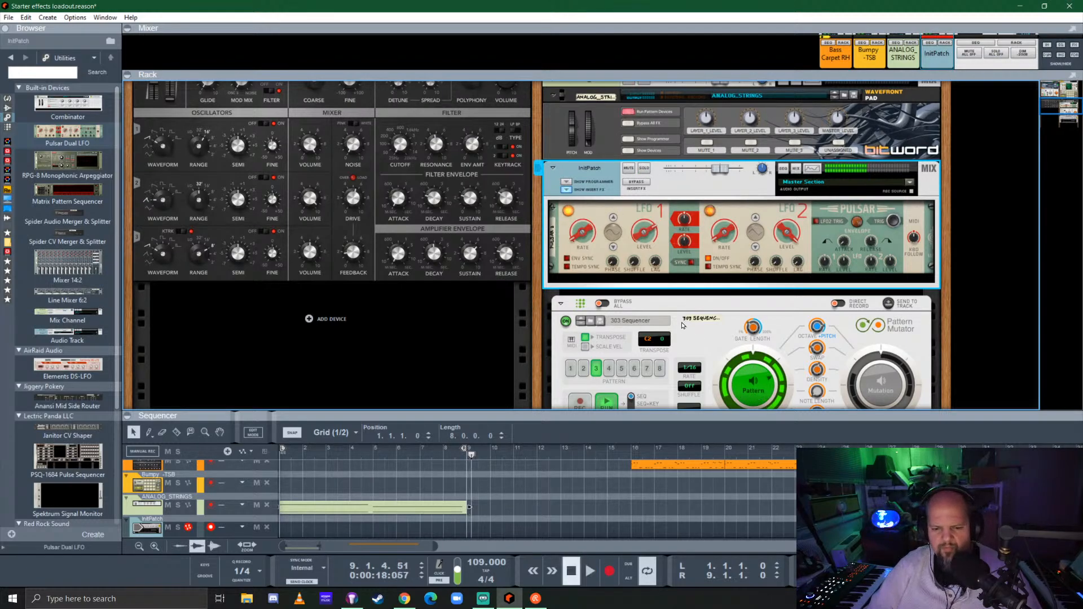
{"action": "key", "text": "space"}
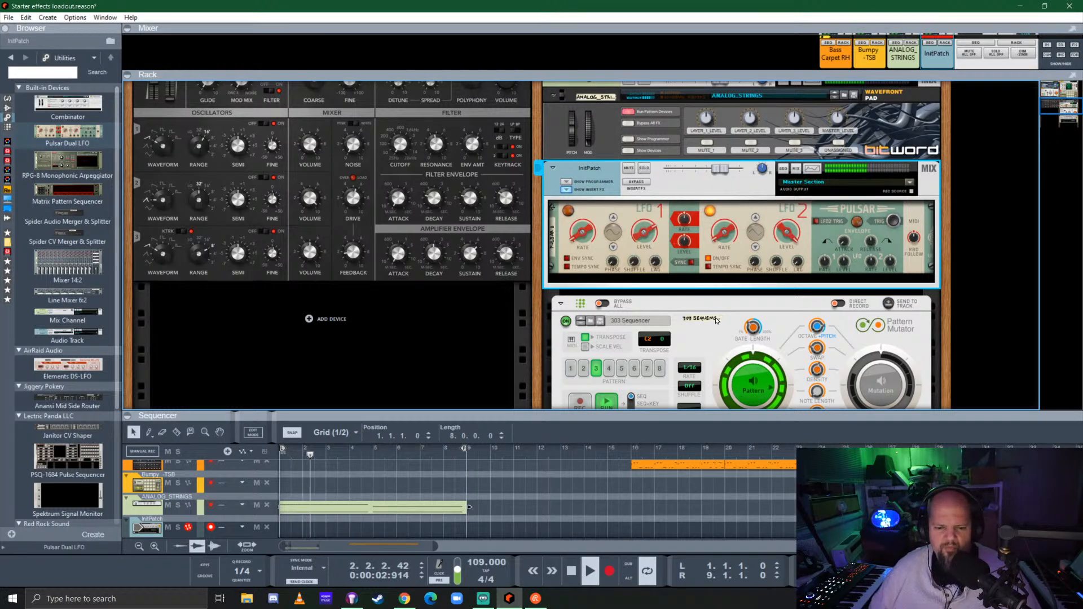
{"action": "left_click_drag", "start_coordinate": [608, 419], "coordinate": [608, 311]}
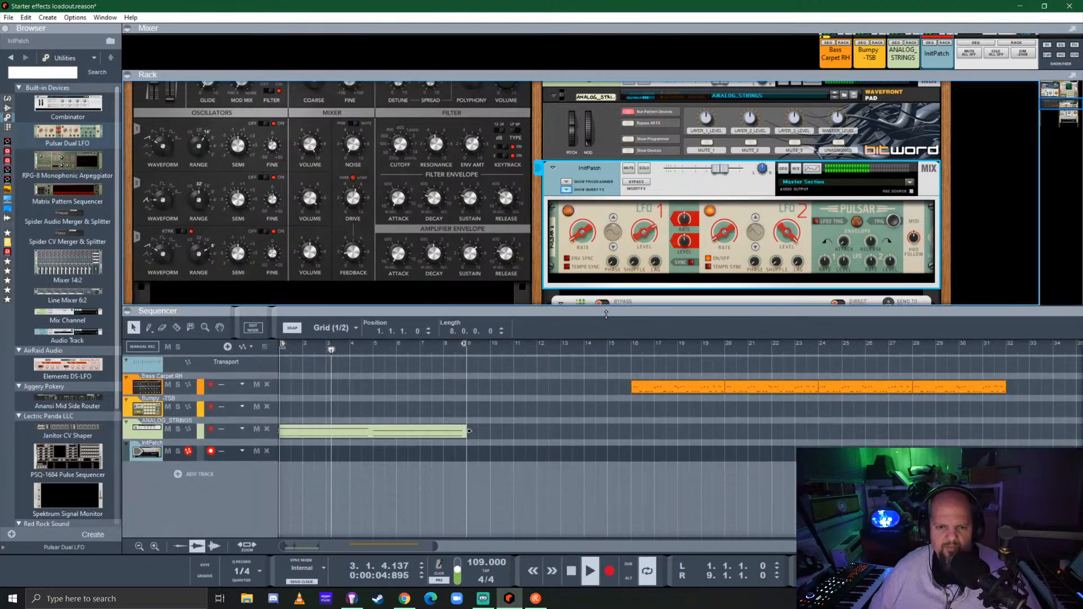
Switch the Bass Carpet RH Pattern Mutator to its original pattern and collapse the InitPatch channel's insert effects
{"action": "scroll", "coordinate": [402, 204], "scroll_direction": "up", "scroll_amount": 3}
{"action": "scroll", "coordinate": [338, 232], "scroll_direction": "up", "scroll_amount": 2}
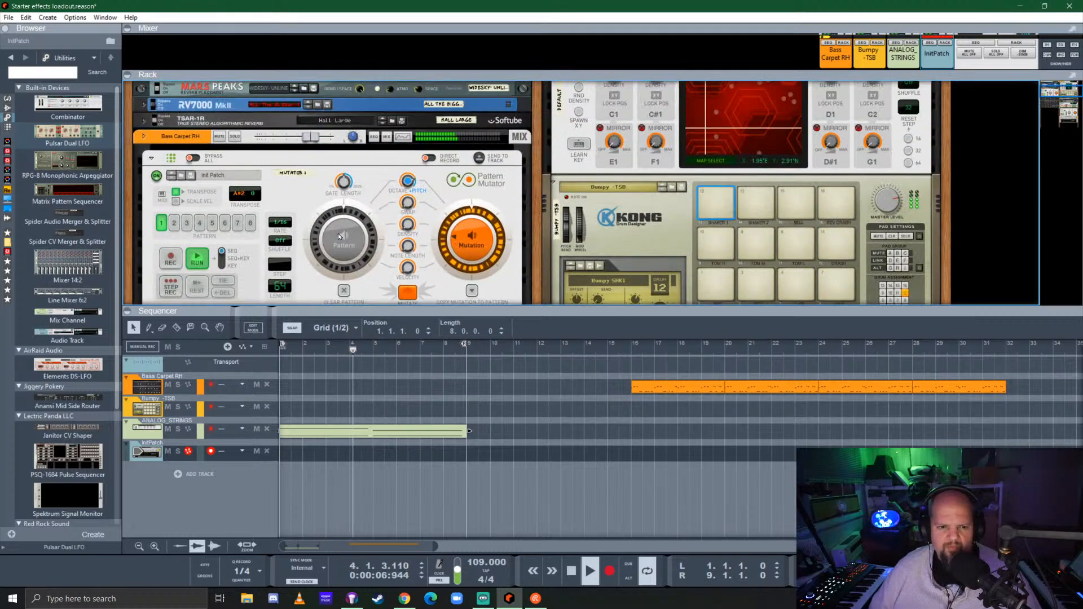
{"action": "left_click", "coordinate": [338, 232]}
{"action": "scroll", "coordinate": [515, 233], "scroll_direction": "down", "scroll_amount": 4}
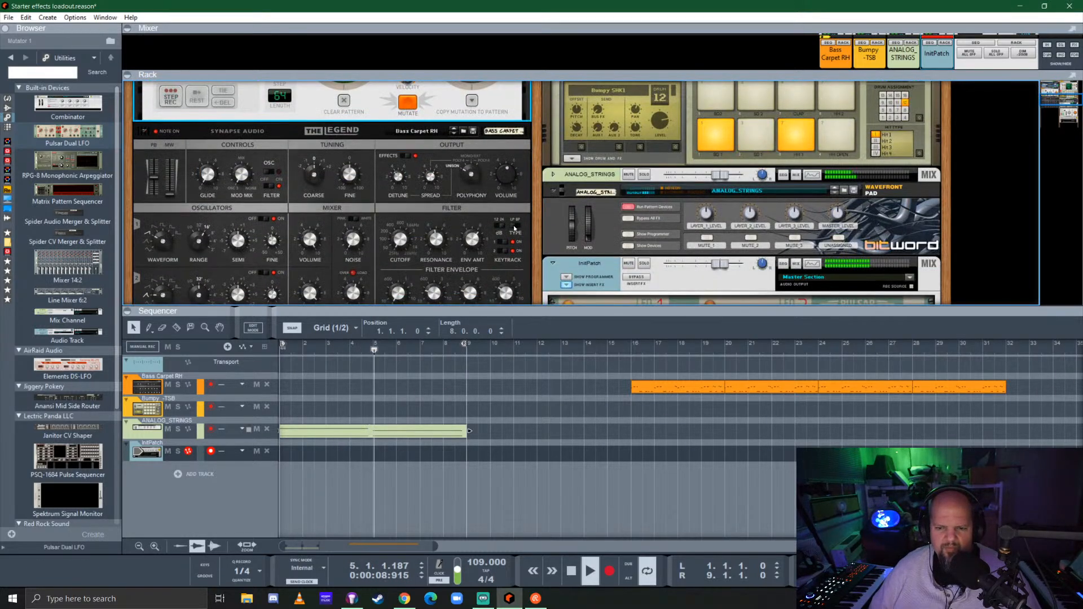
{"action": "scroll", "coordinate": [550, 213], "scroll_direction": "down", "scroll_amount": 3}
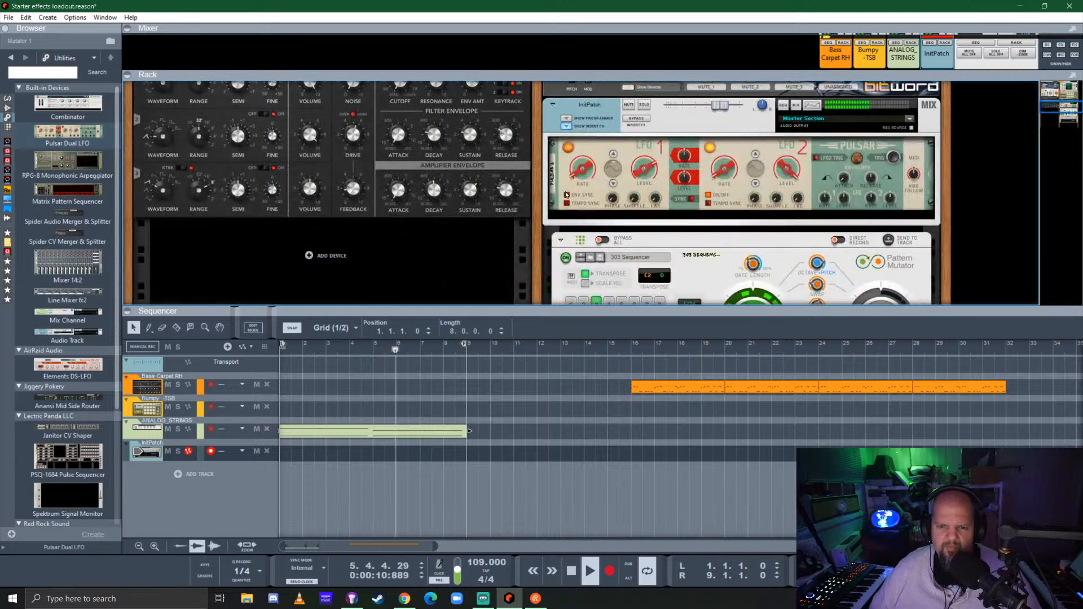
{"action": "left_click", "coordinate": [565, 127]}
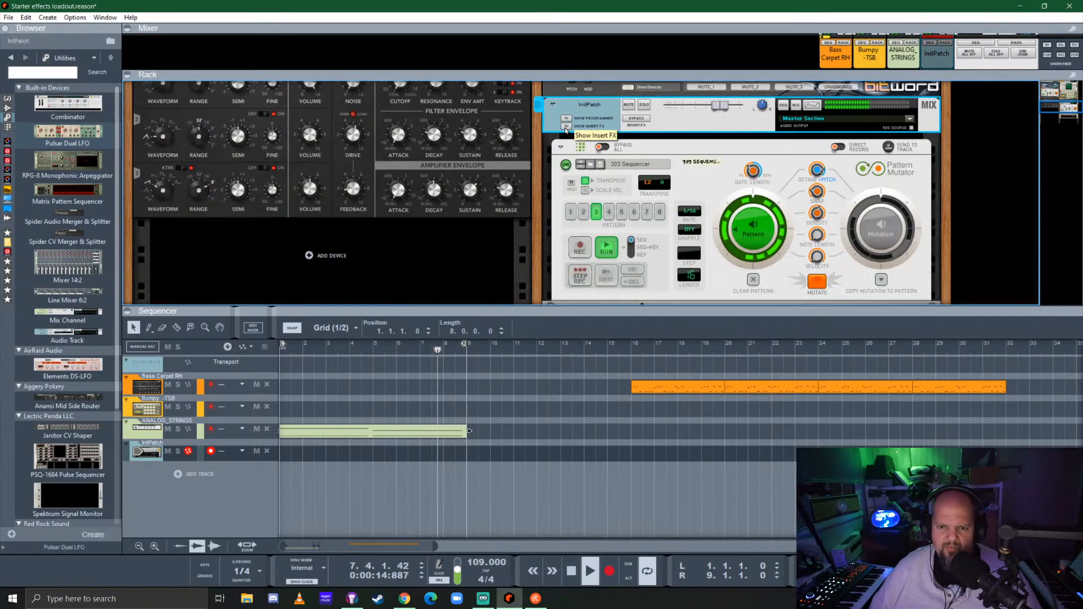
Set the ABL3's pattern selector to CV In so its internal pattern is disabled
{"action": "scroll", "coordinate": [610, 187], "scroll_direction": "up", "scroll_amount": 1}
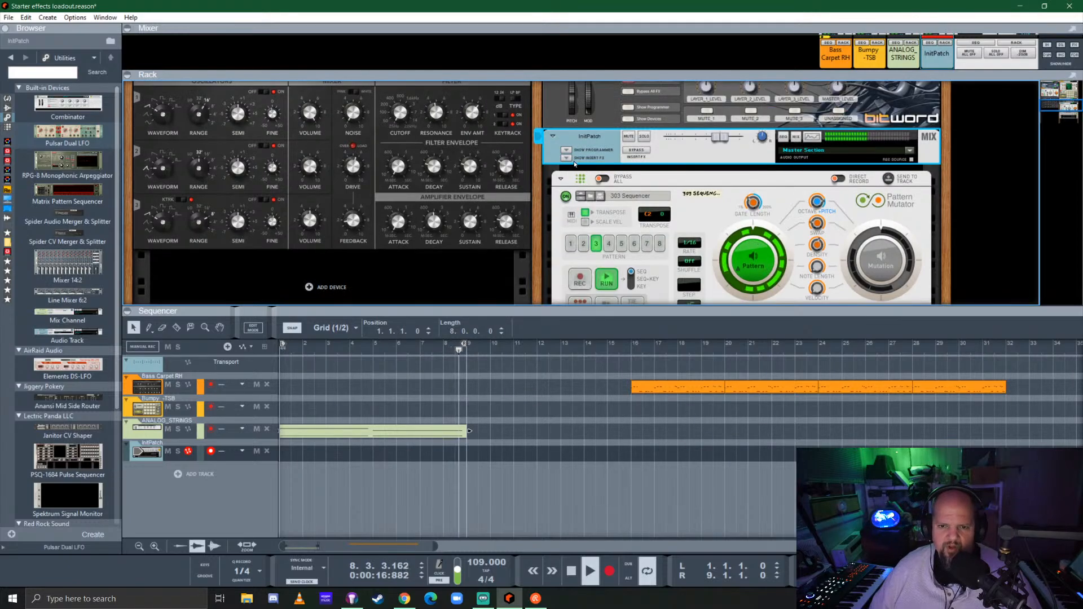
{"action": "scroll", "coordinate": [581, 208], "scroll_direction": "down", "scroll_amount": 5}
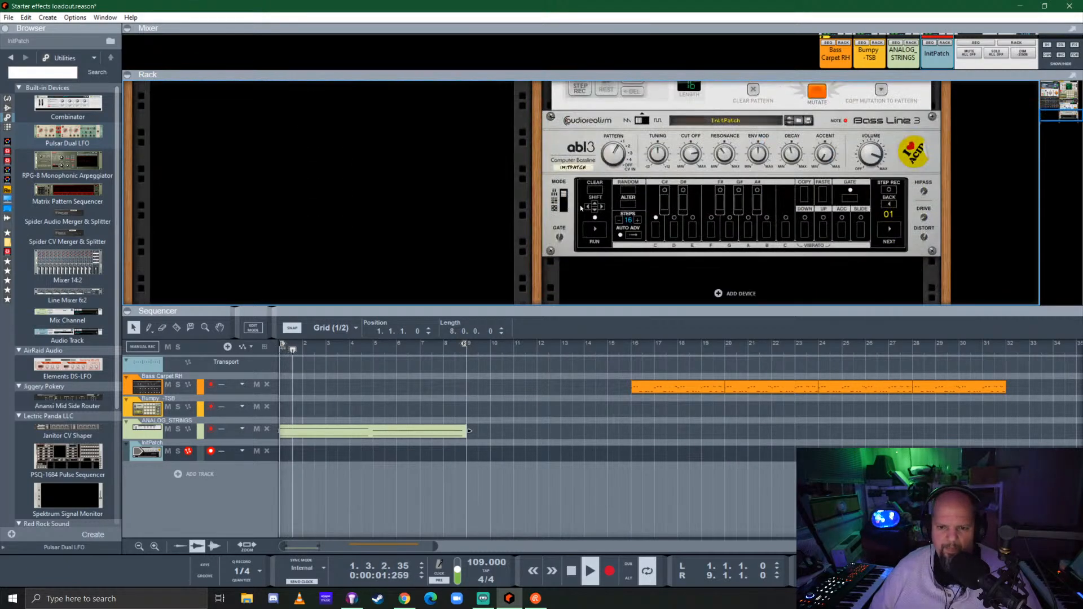
{"action": "left_click_drag", "start_coordinate": [616, 156], "coordinate": [647, 39]}
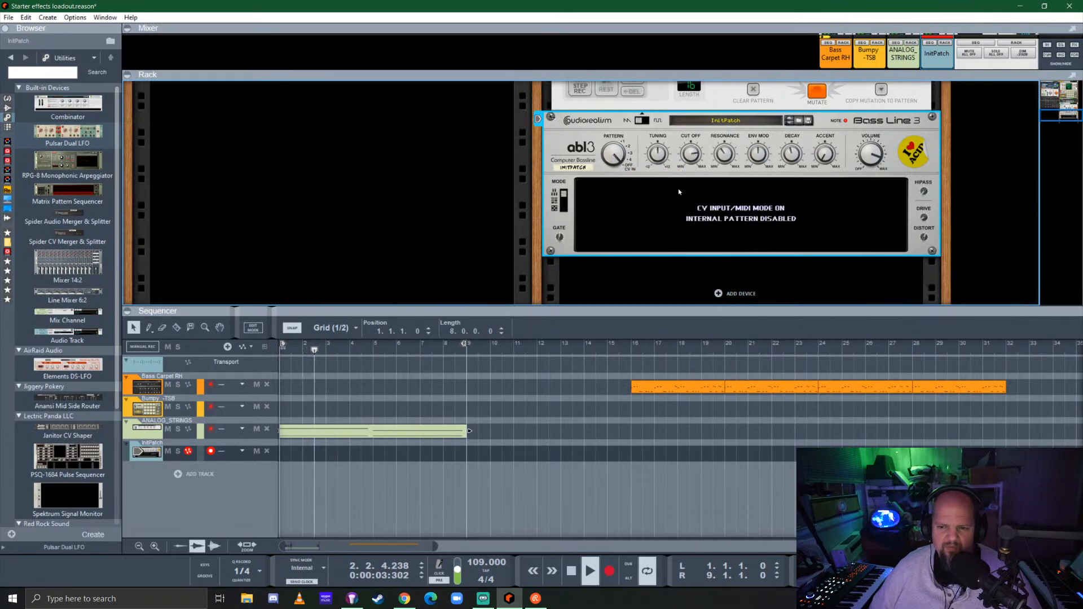
{"action": "scroll", "coordinate": [678, 192], "scroll_direction": "up", "scroll_amount": 5}
{"action": "scroll", "coordinate": [721, 194], "scroll_direction": "down", "scroll_amount": 5}
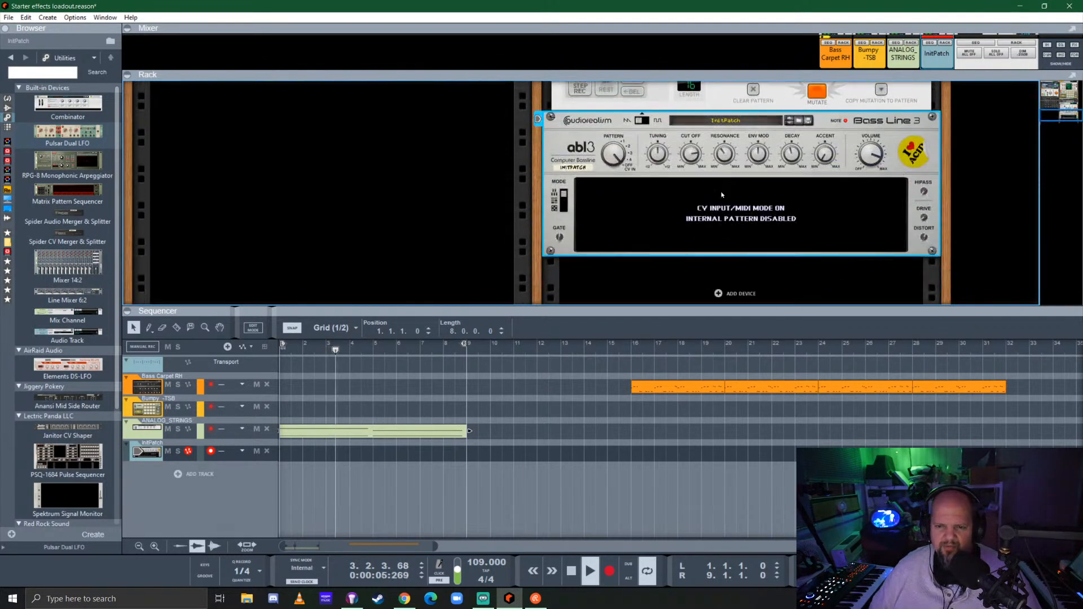
{"action": "scroll", "coordinate": [717, 191], "scroll_direction": "up", "scroll_amount": 2}
{"action": "scroll", "coordinate": [826, 250], "scroll_direction": "up", "scroll_amount": 5}
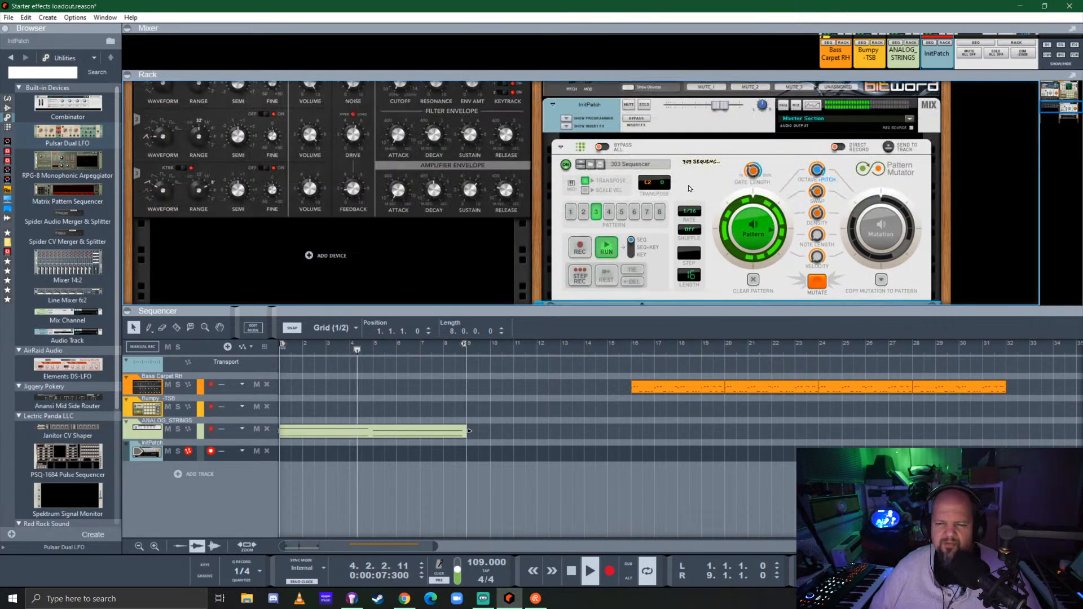
Mutate pattern 3 in the 303 Sequencer, compare the mutation with the original, and mutate again, leaving the mutation playing
{"action": "scroll", "coordinate": [826, 249], "scroll_direction": "down", "scroll_amount": 2}
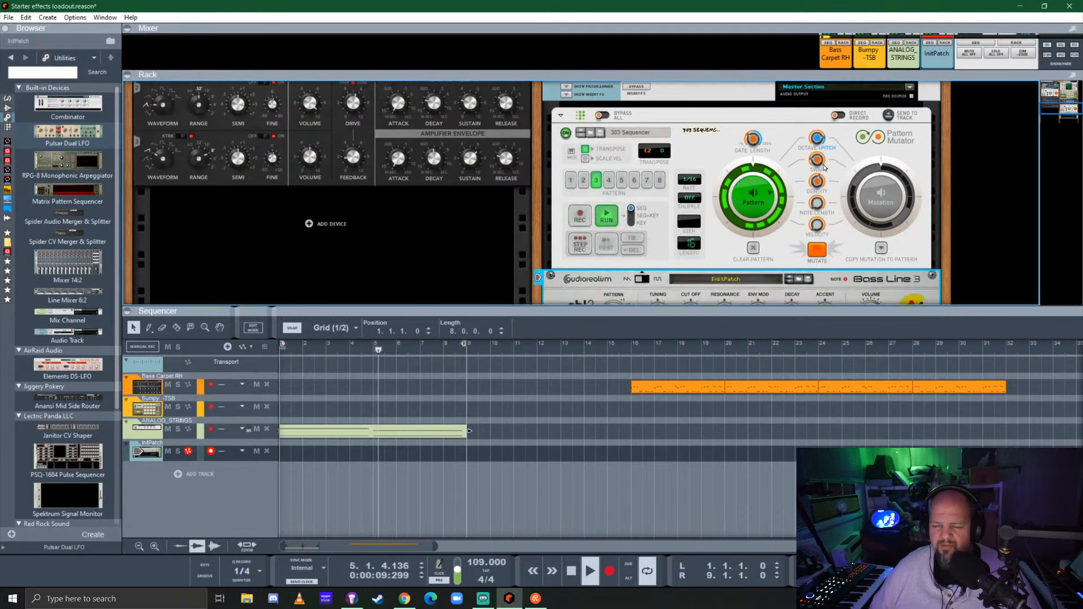
{"action": "left_click", "coordinate": [822, 247]}
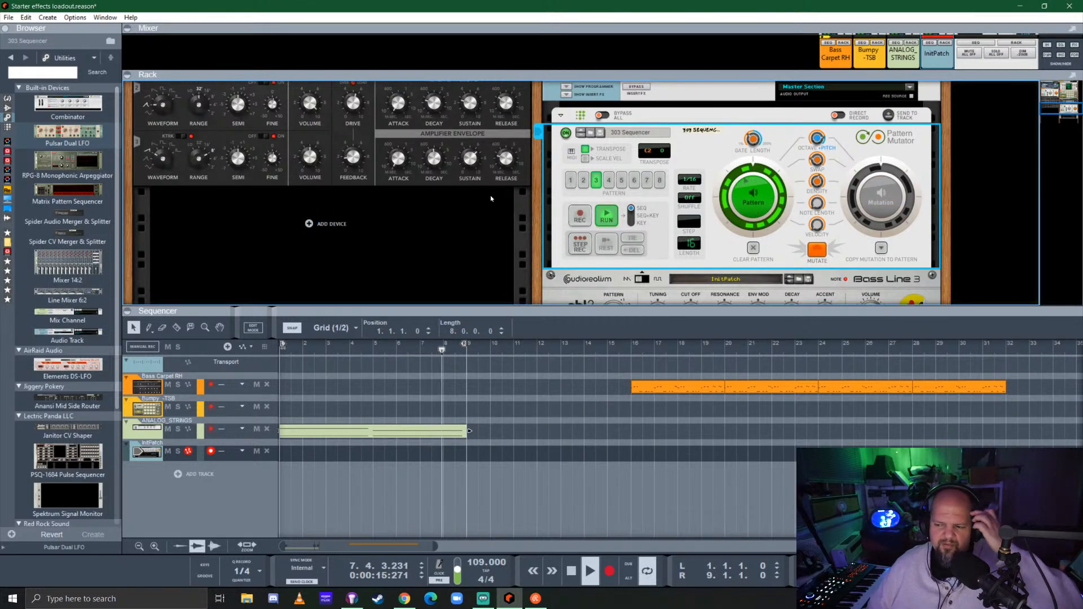
{"action": "left_click", "coordinate": [881, 200]}
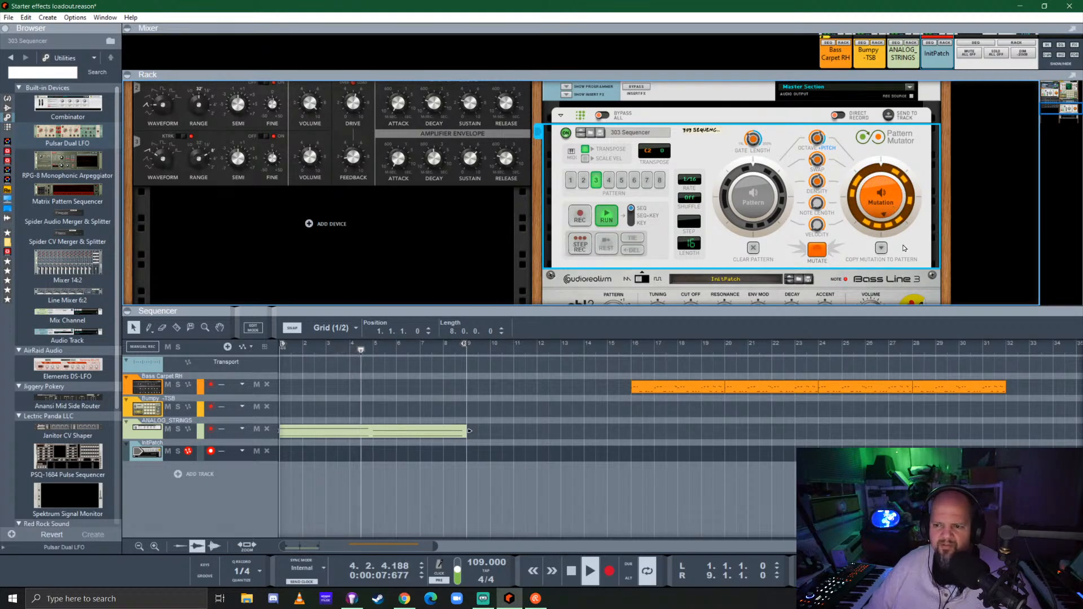
{"action": "left_click", "coordinate": [751, 201]}
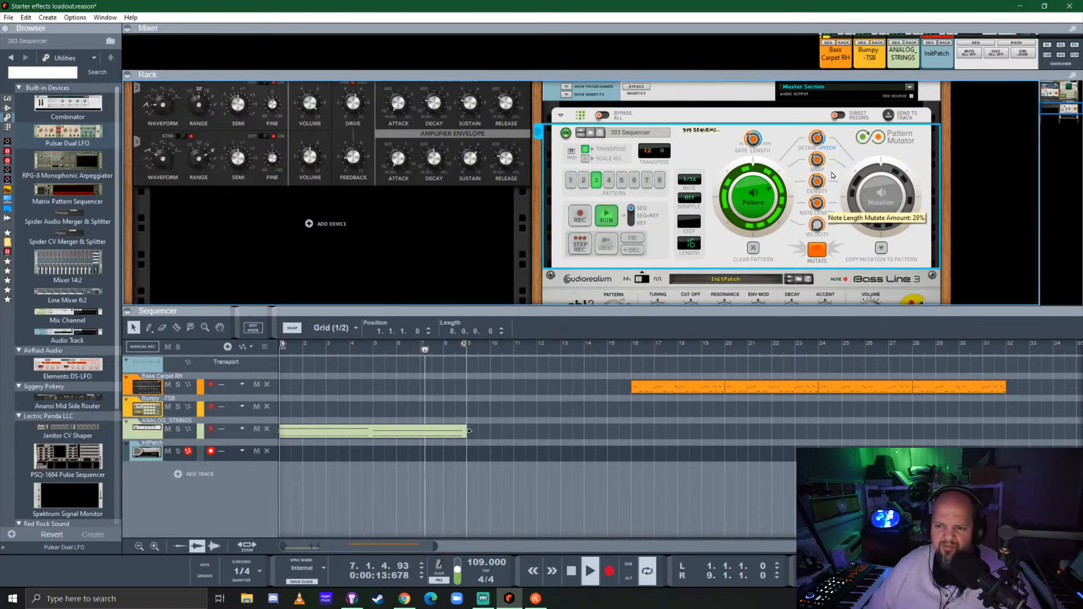
{"action": "left_click", "coordinate": [815, 253]}
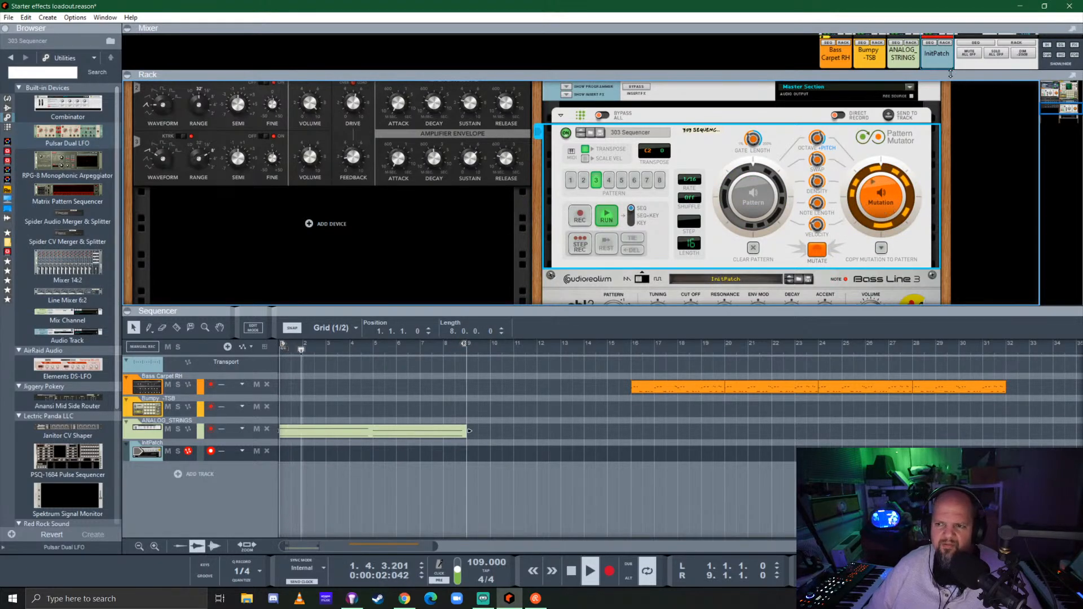
Enlarge the mixer, enable send 6 on the InitPatch channel, and shrink the mixer back
{"action": "left_click_drag", "start_coordinate": [945, 77], "coordinate": [946, 246]}
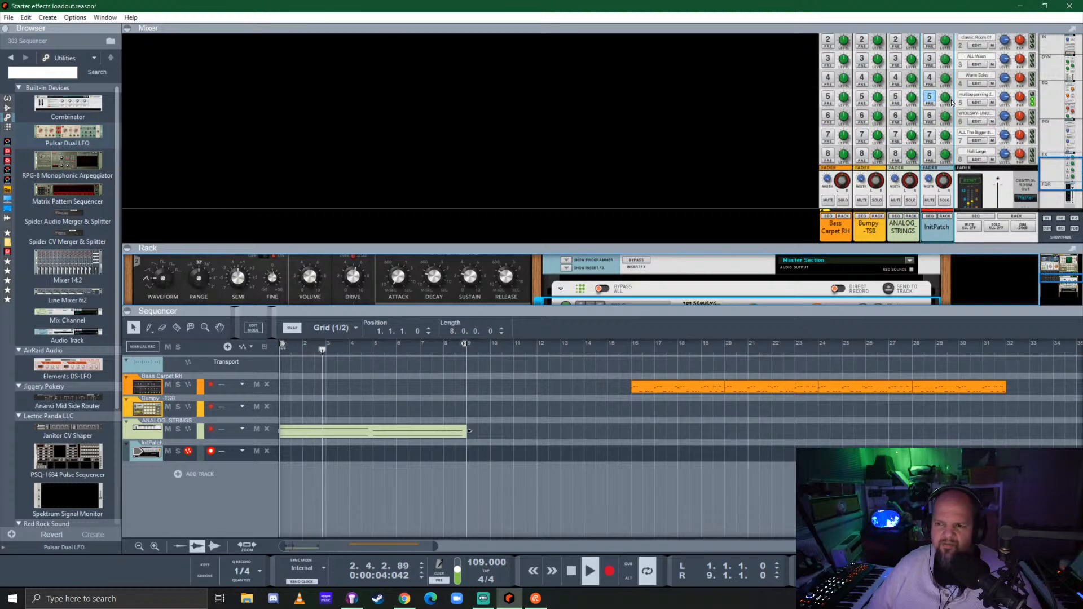
{"action": "left_click", "coordinate": [938, 110]}
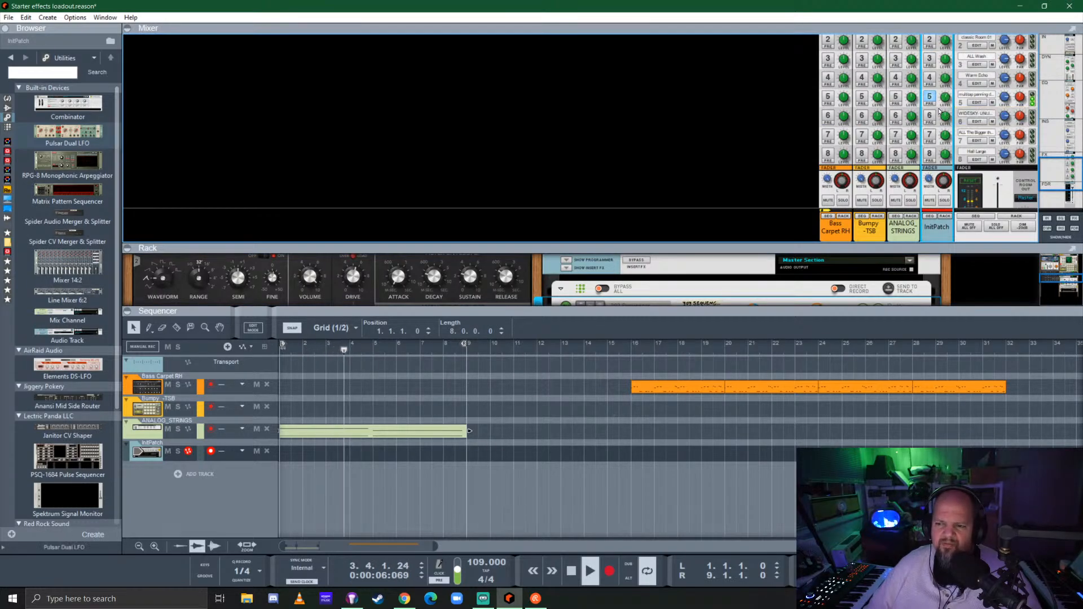
{"action": "scroll", "coordinate": [940, 112], "scroll_direction": "down", "scroll_amount": 3}
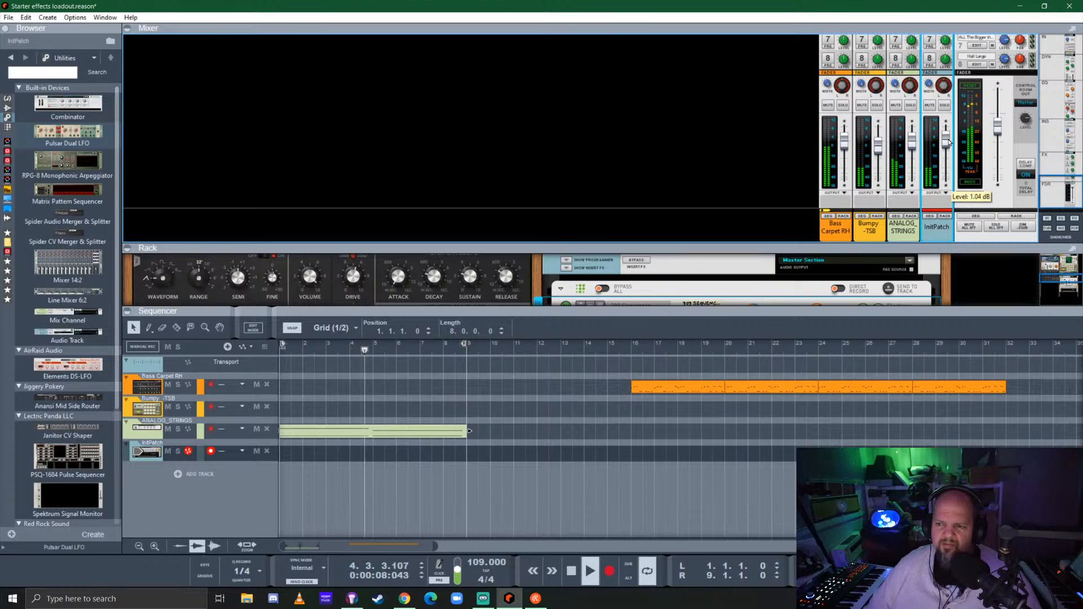
{"action": "scroll", "coordinate": [941, 144], "scroll_direction": "up", "scroll_amount": 7}
{"action": "scroll", "coordinate": [934, 148], "scroll_direction": "down", "scroll_amount": 5}
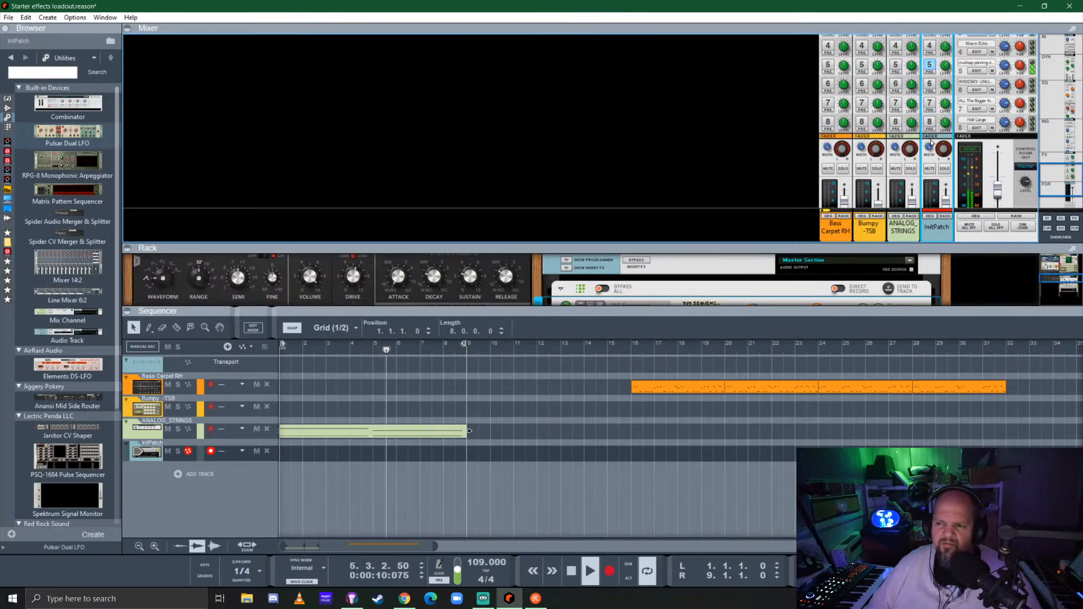
{"action": "left_click", "coordinate": [931, 84]}
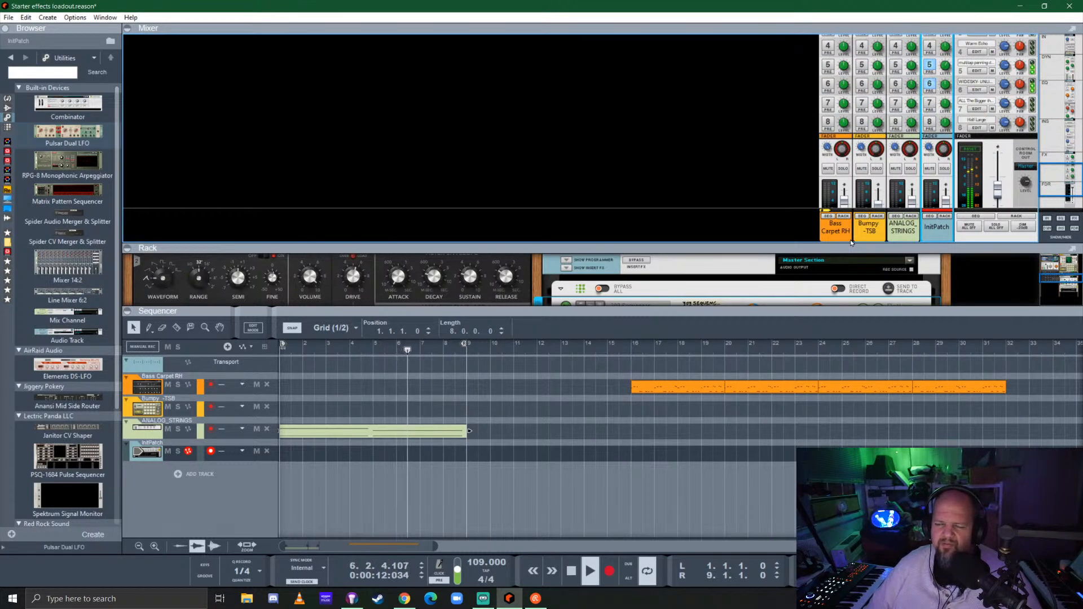
{"action": "left_click_drag", "start_coordinate": [850, 244], "coordinate": [850, 72]}
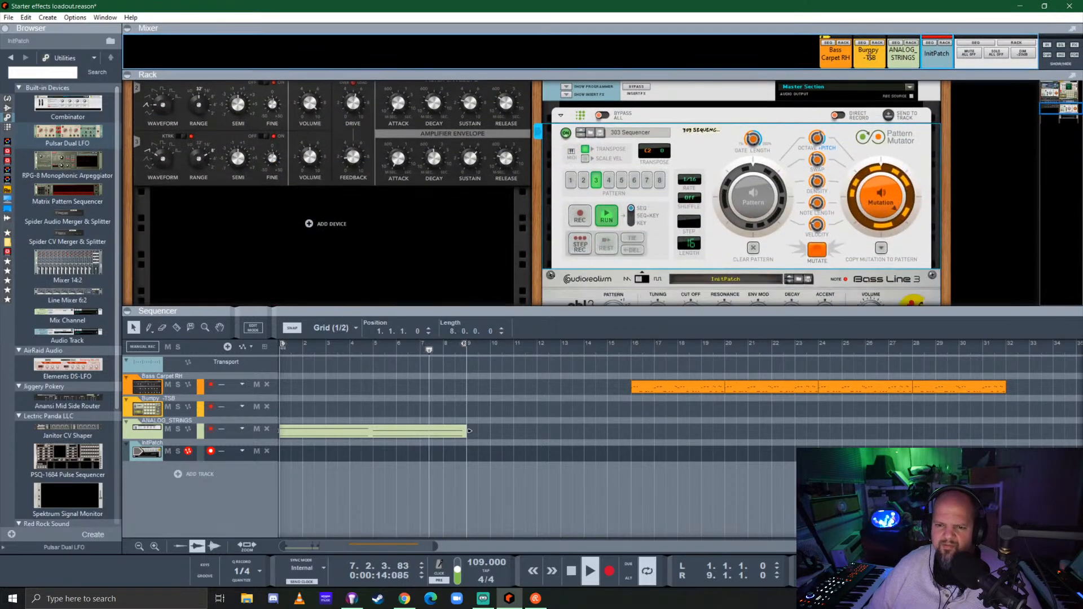
Switch the Bass Carpet RH Pattern Mutator to play its mutation
{"action": "scroll", "coordinate": [641, 178], "scroll_direction": "up", "scroll_amount": 4}
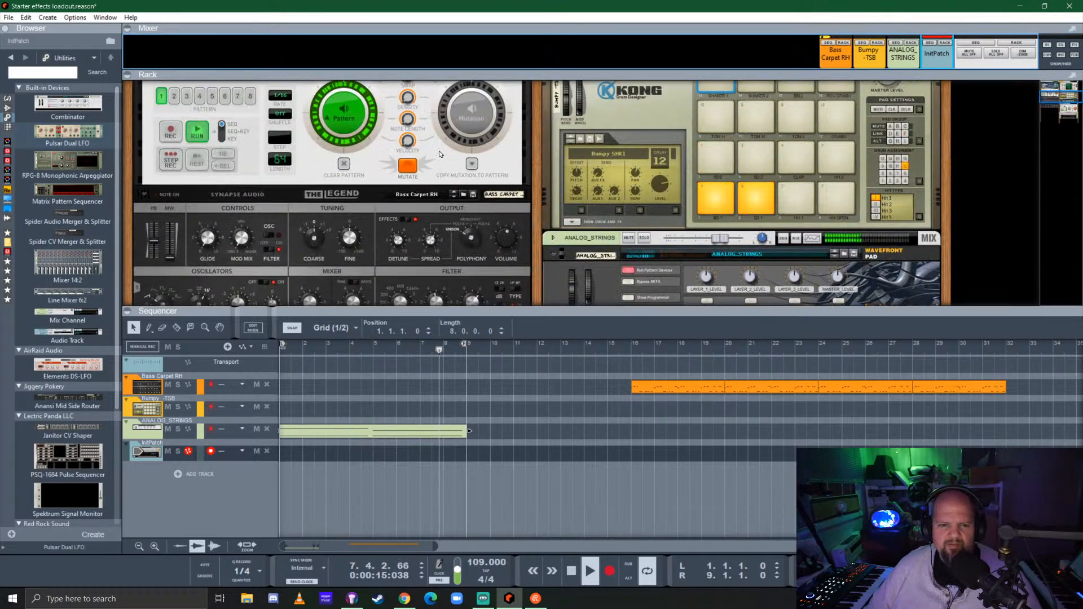
{"action": "left_click", "coordinate": [464, 113]}
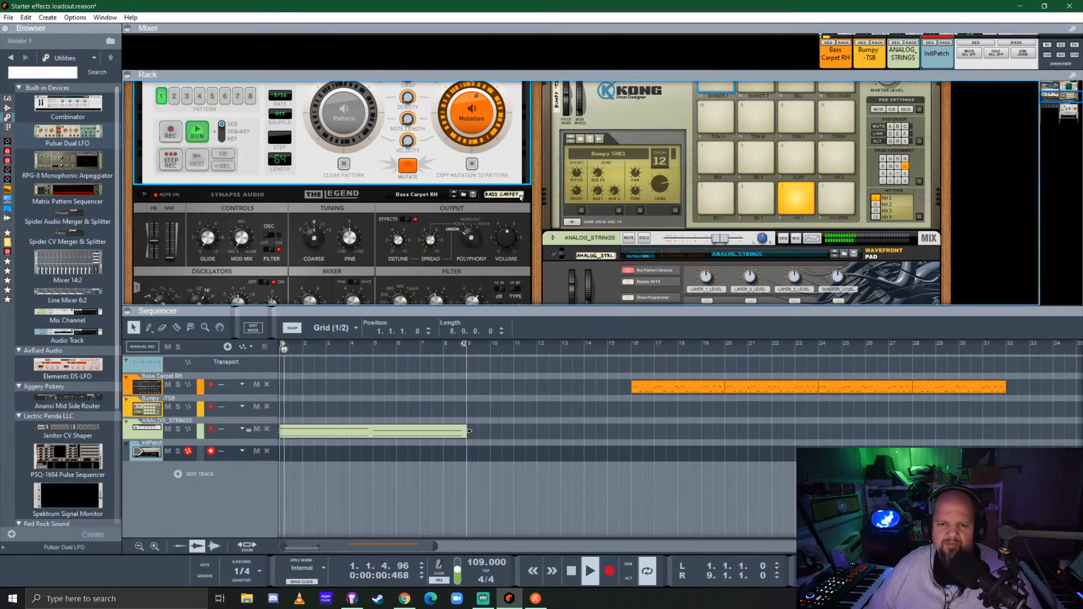
{"action": "scroll", "coordinate": [552, 191], "scroll_direction": "down", "scroll_amount": 4}
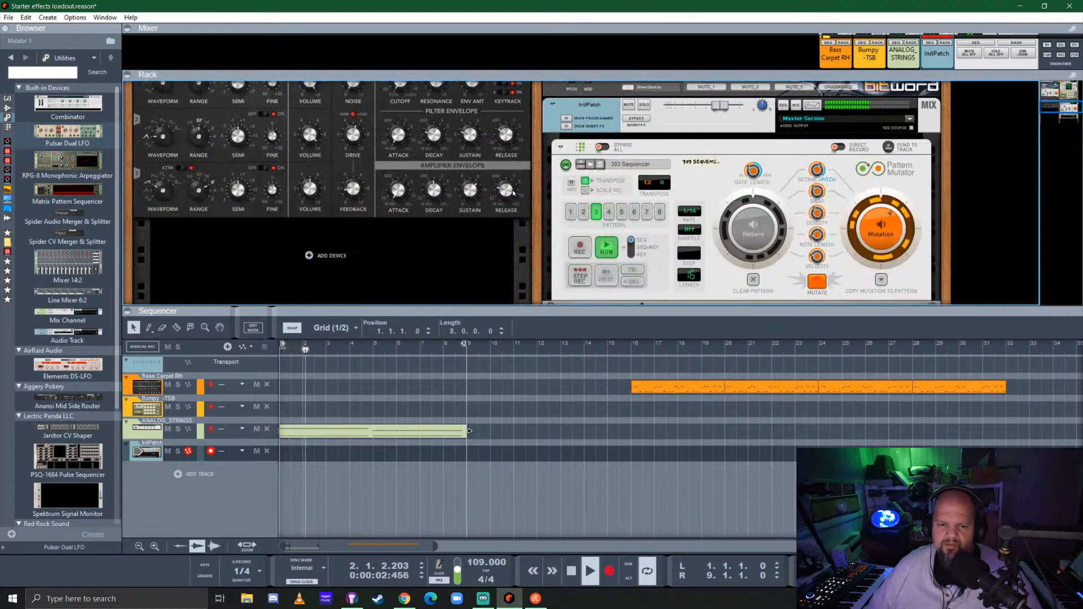
{"action": "scroll", "coordinate": [552, 191], "scroll_direction": "down", "scroll_amount": 2}
{"action": "scroll", "coordinate": [552, 190], "scroll_direction": "up", "scroll_amount": 2}
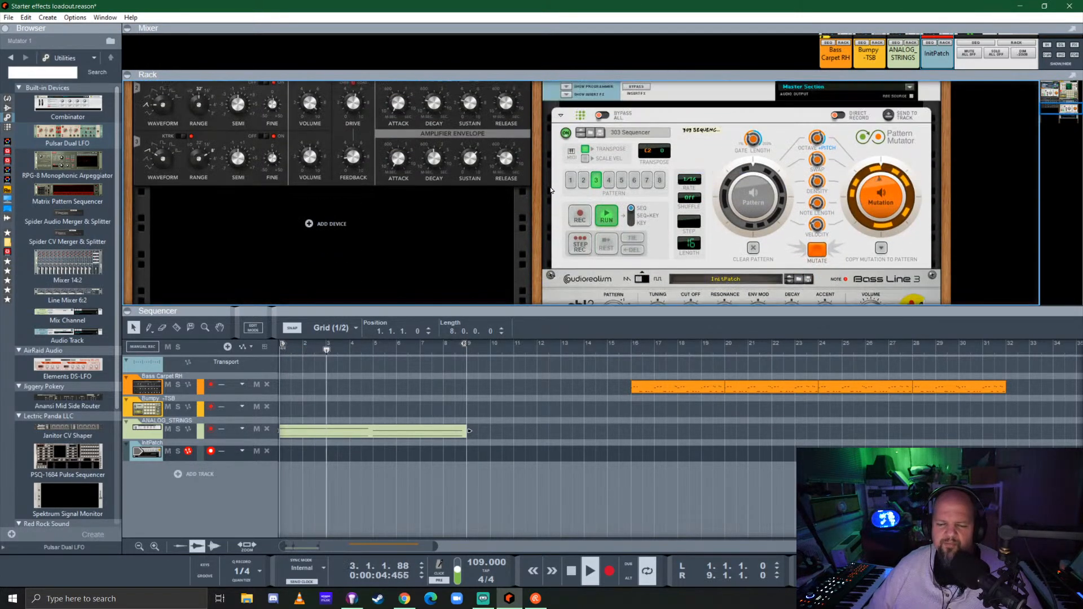
Delete the four Bass Carpet RH clips starting at bar 16 in the sequencer
{"action": "left_click_drag", "start_coordinate": [591, 379], "coordinate": [1021, 405]}
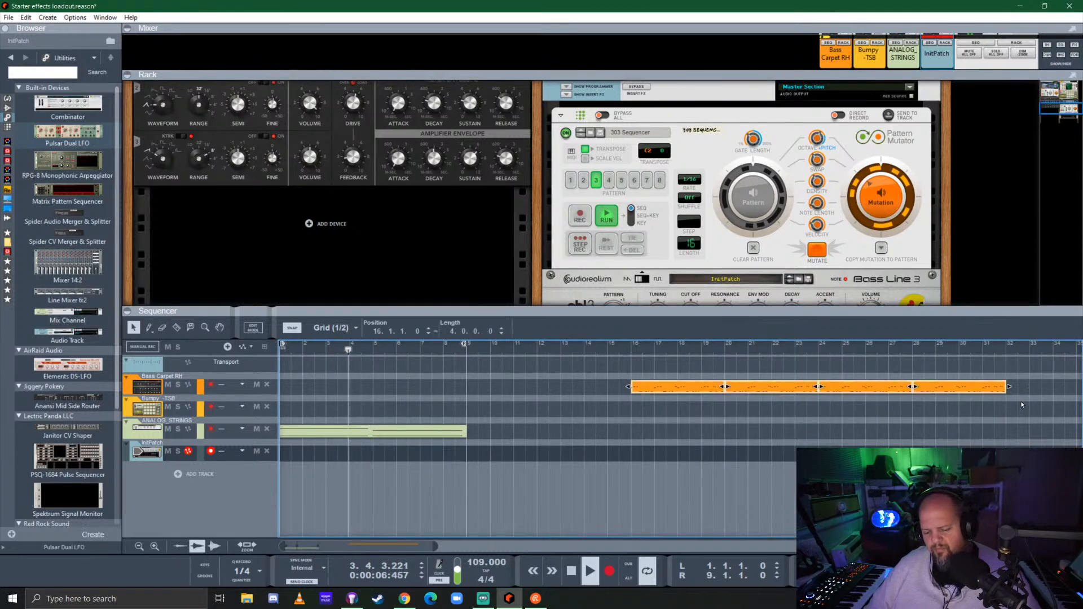
{"action": "key", "text": "Delete"}
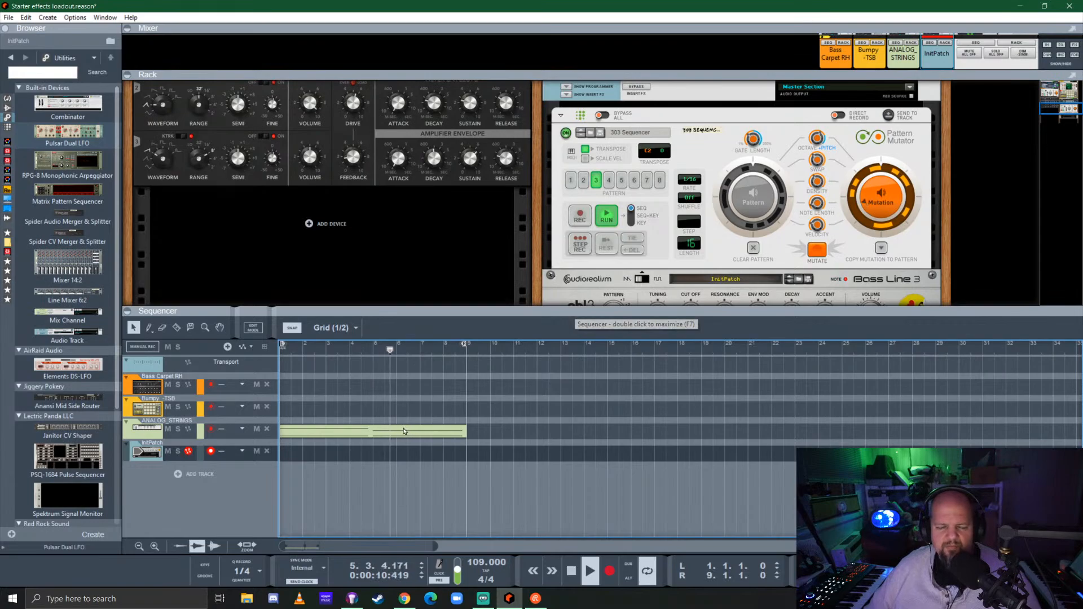
Copy the second ANALOG_STRINGS clip to bar 9 and extend the loop's right locator to bar 13
{"action": "left_click", "coordinate": [384, 434]}
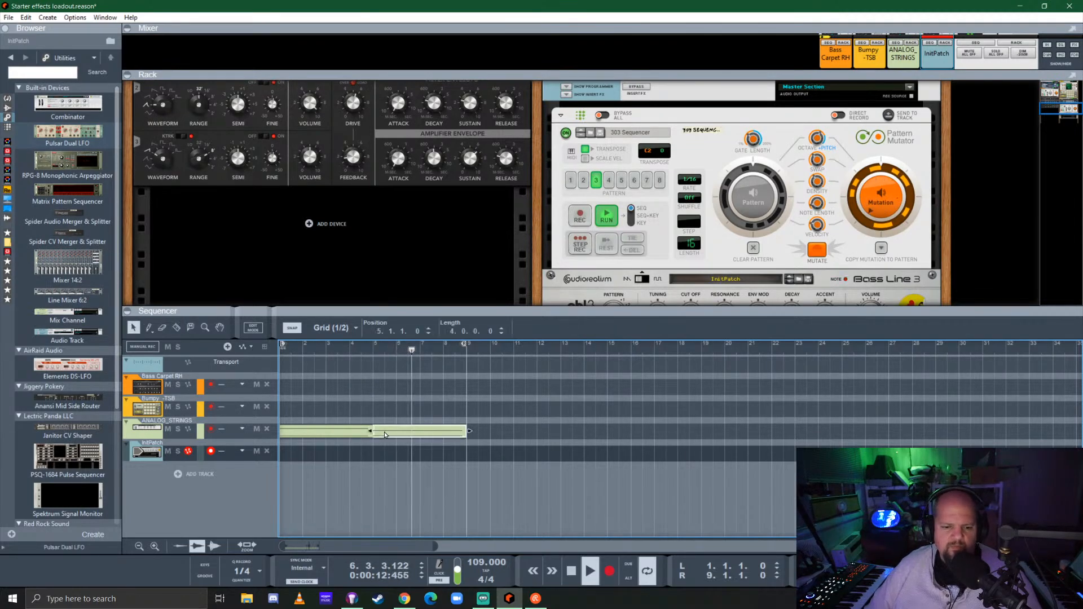
{"action": "left_click_drag", "start_coordinate": [384, 434], "coordinate": [479, 434]}
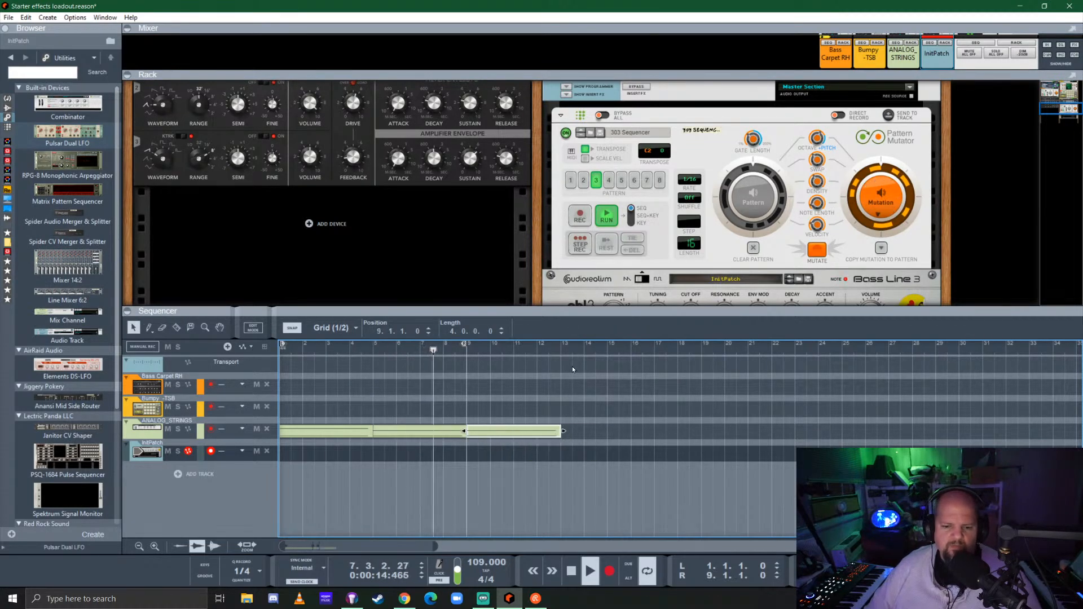
{"action": "left_click_drag", "start_coordinate": [464, 343], "coordinate": [550, 369]}
Enlarge the sequencer and lower the pitch of both notes in the ANALOG_STRINGS clip at bar 9
{"action": "double_click", "coordinate": [504, 434]}
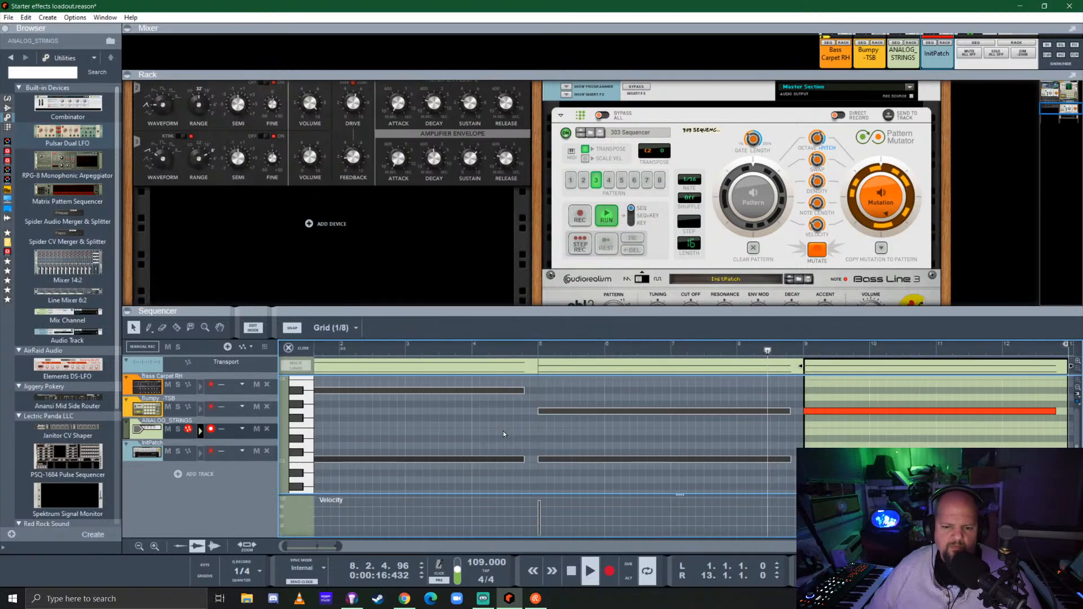
{"action": "left_click_drag", "start_coordinate": [711, 314], "coordinate": [714, 222]}
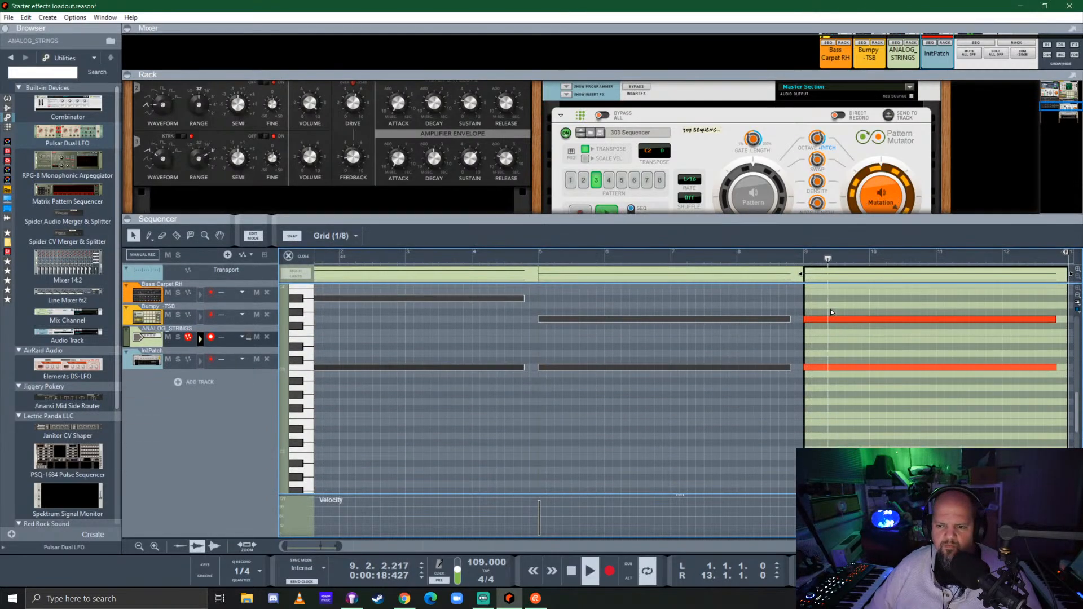
{"action": "mouse_move", "coordinate": [837, 377]}
{"action": "left_mouse_down"}
{"action": "mouse_move", "coordinate": [837, 388]}
{"action": "mouse_move", "coordinate": [835, 380]}
{"action": "left_mouse_up"}
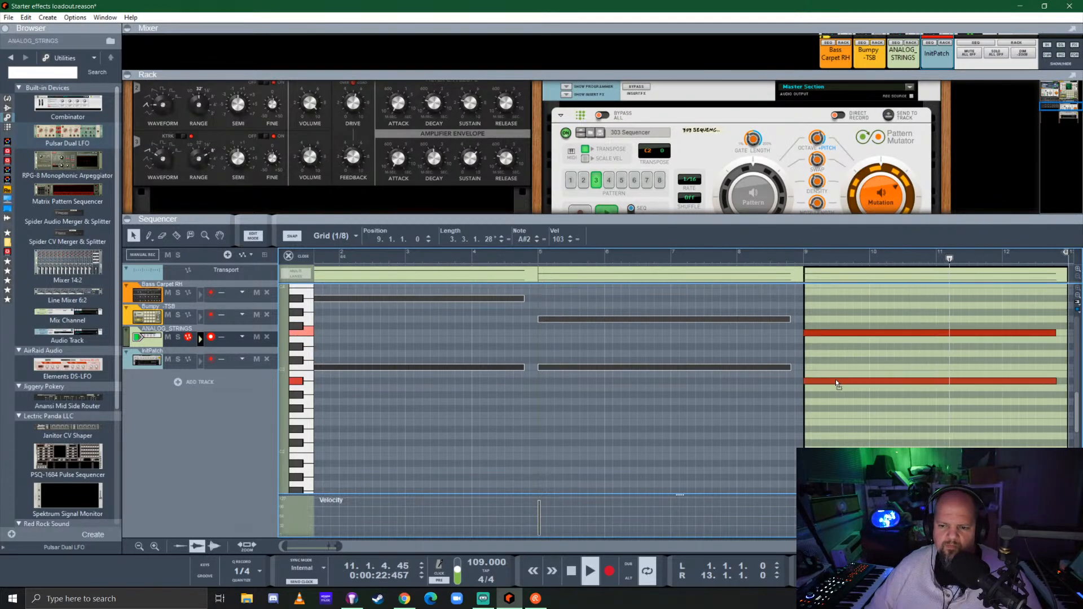
{"action": "left_click", "coordinate": [302, 256]}
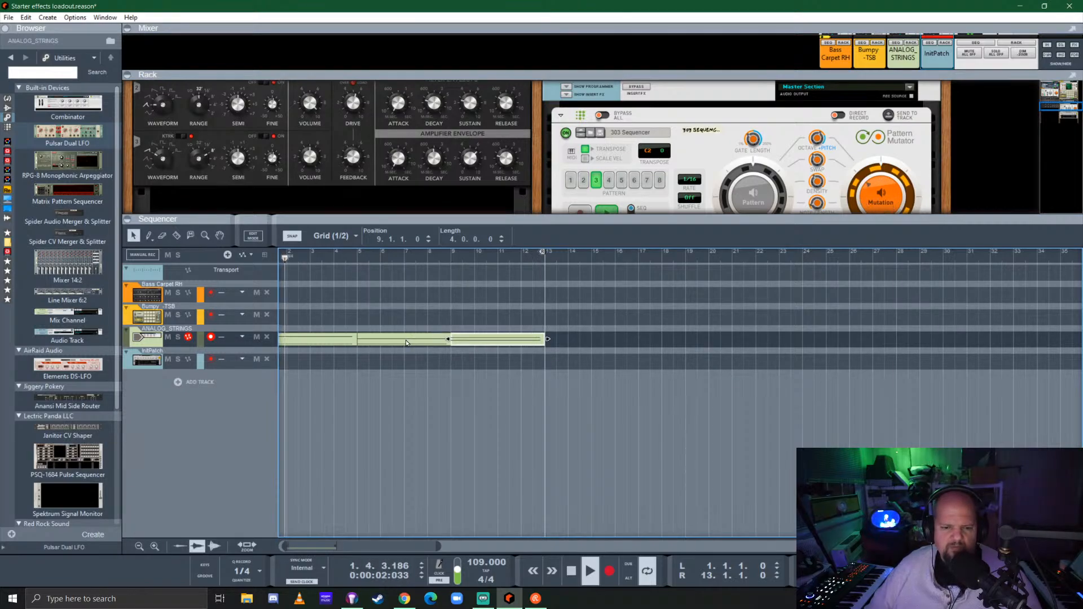
Copy the bar 9 ANALOG_STRINGS clip to bar 13 and set the loop from bar 9 to bar 17
{"action": "mouse_move", "coordinate": [471, 339]}
{"action": "left_mouse_down"}
{"action": "mouse_move", "coordinate": [576, 339]}
{"action": "mouse_move", "coordinate": [472, 340]}
{"action": "left_mouse_up"}
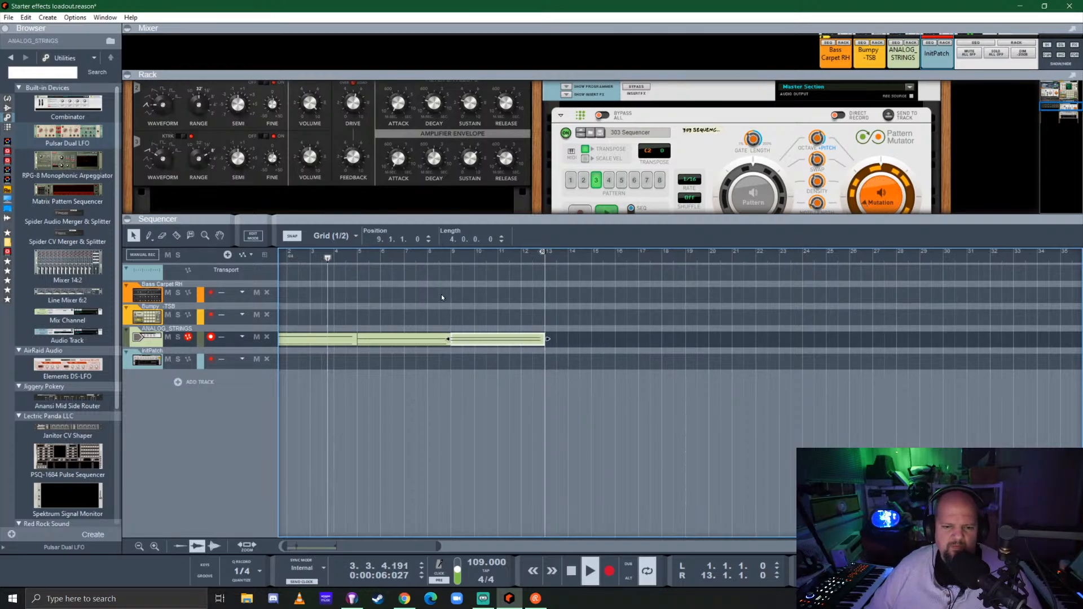
{"action": "left_click", "coordinate": [450, 253], "text": "alt"}
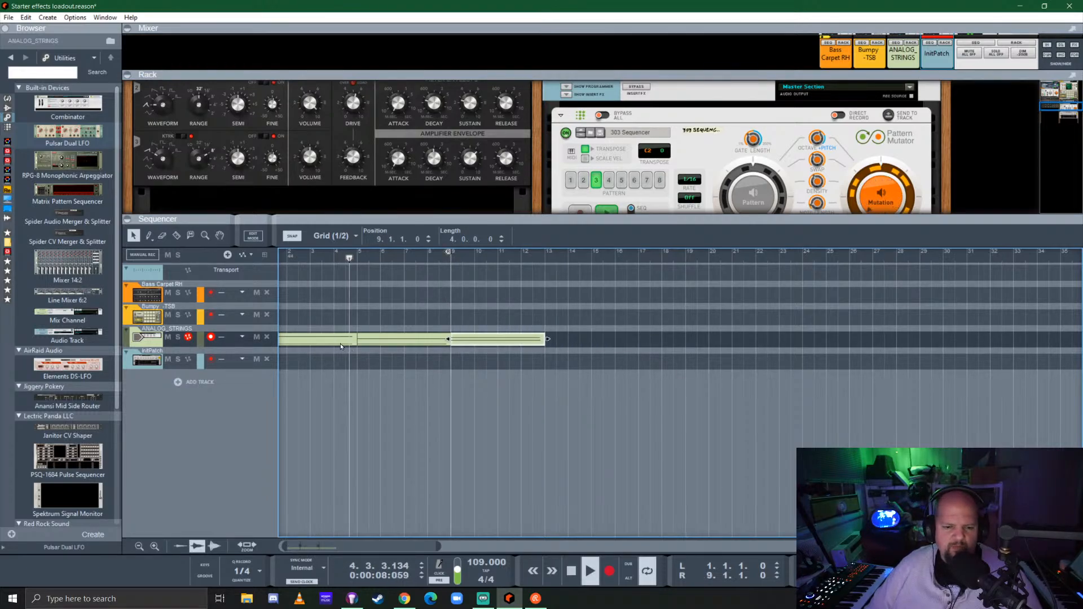
{"action": "left_click_drag", "start_coordinate": [504, 339], "coordinate": [599, 337], "text": "ctrl"}
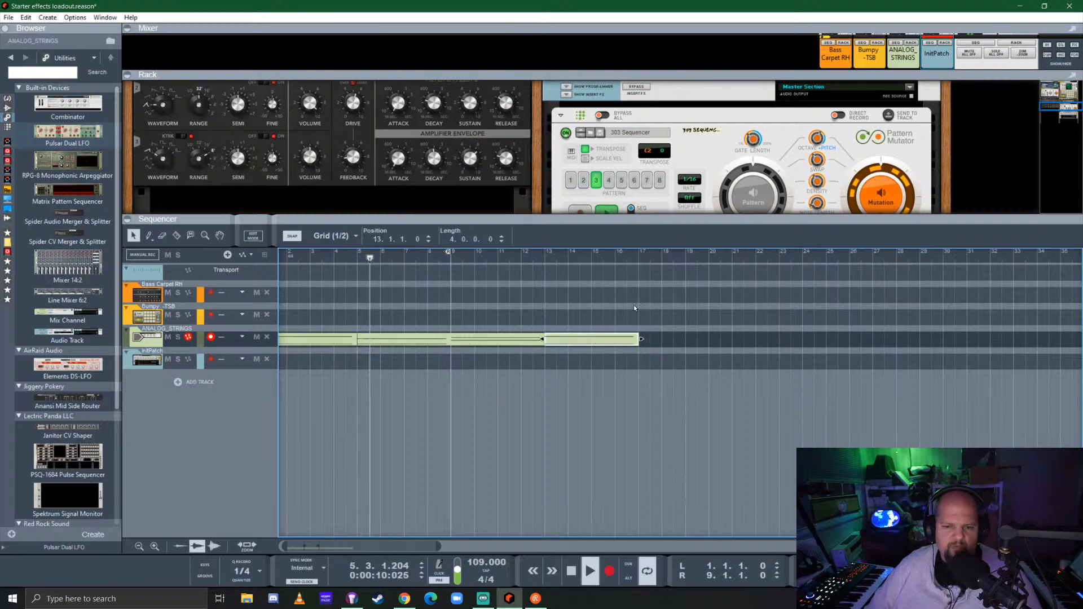
{"action": "left_click", "coordinate": [638, 256], "text": "alt"}
{"action": "left_click", "coordinate": [452, 257], "text": "ctrl"}
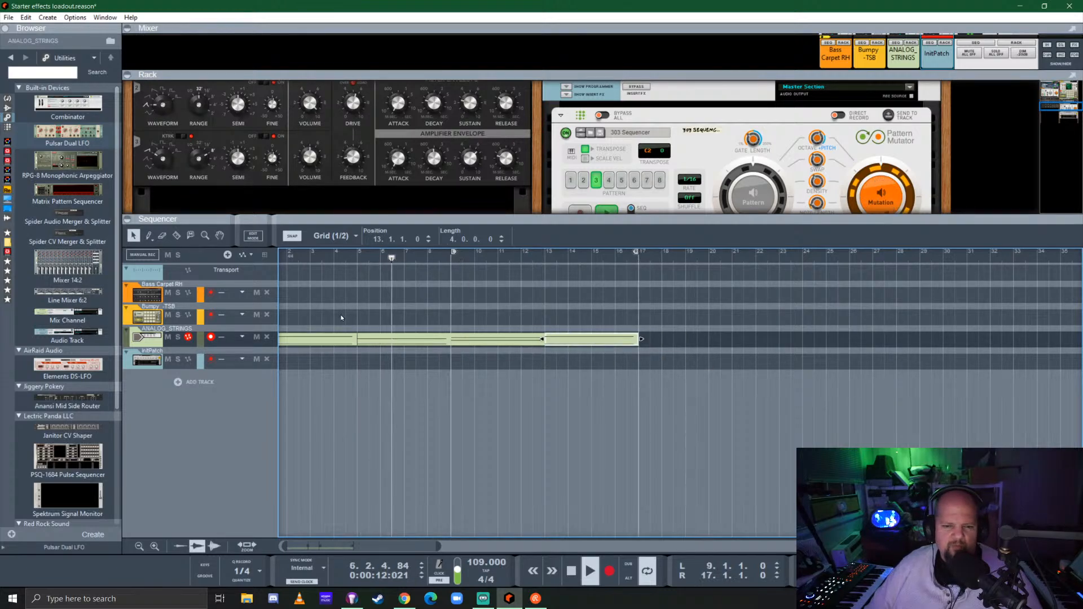
Join the four ANALOG_STRINGS clips into two eight-bar clips and color the first Light Olive and the second Kelly Green
{"action": "left_click_drag", "start_coordinate": [314, 312], "coordinate": [383, 342]}
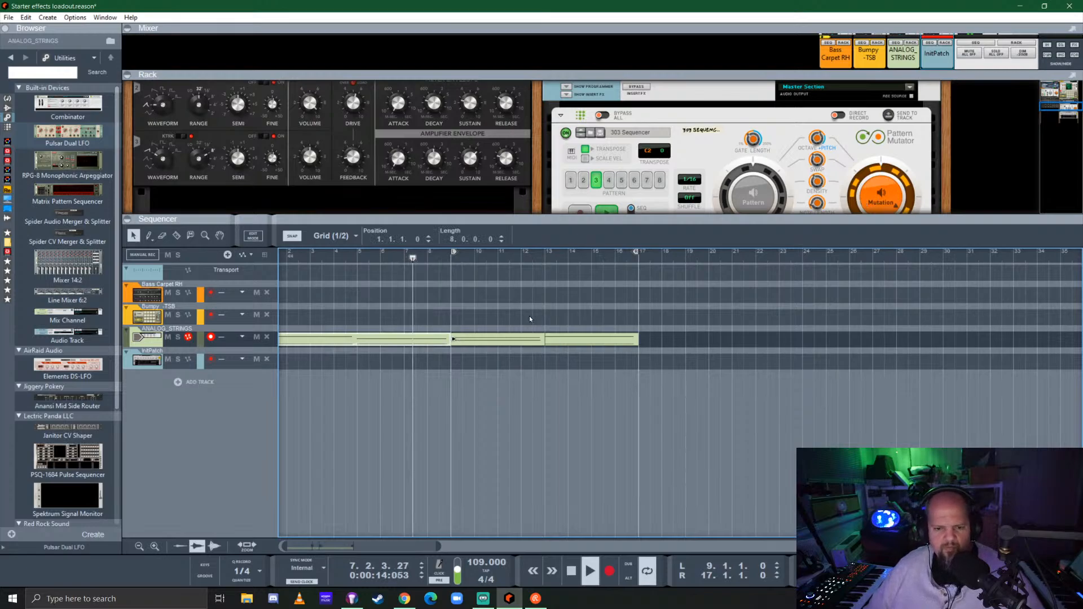
{"action": "left_click_drag", "start_coordinate": [529, 315], "coordinate": [617, 346]}
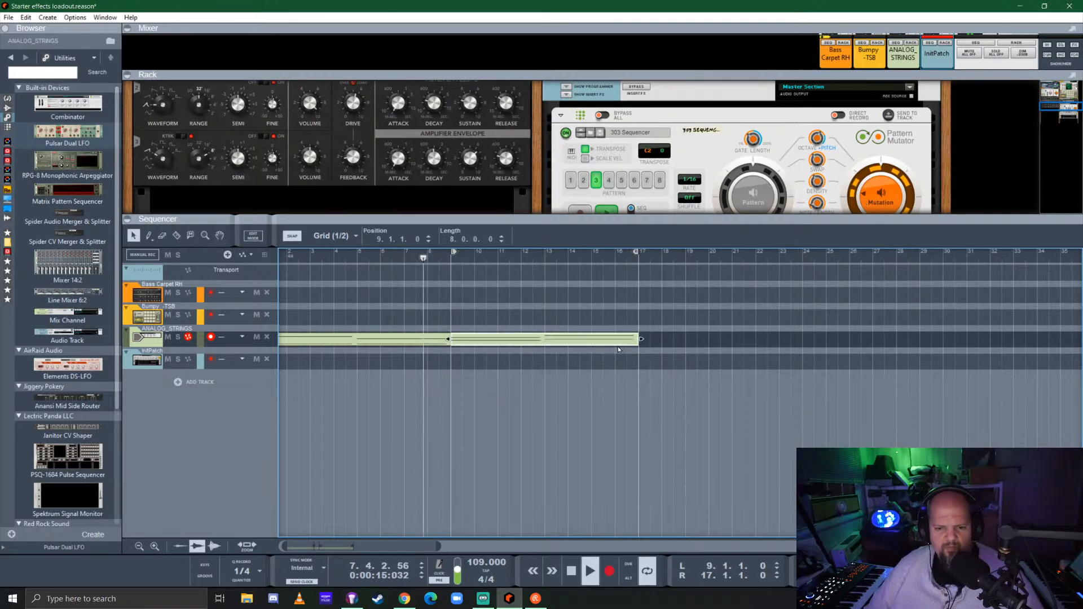
{"action": "right_click", "coordinate": [377, 341]}
{"action": "mouse_move", "coordinate": [471, 262]}
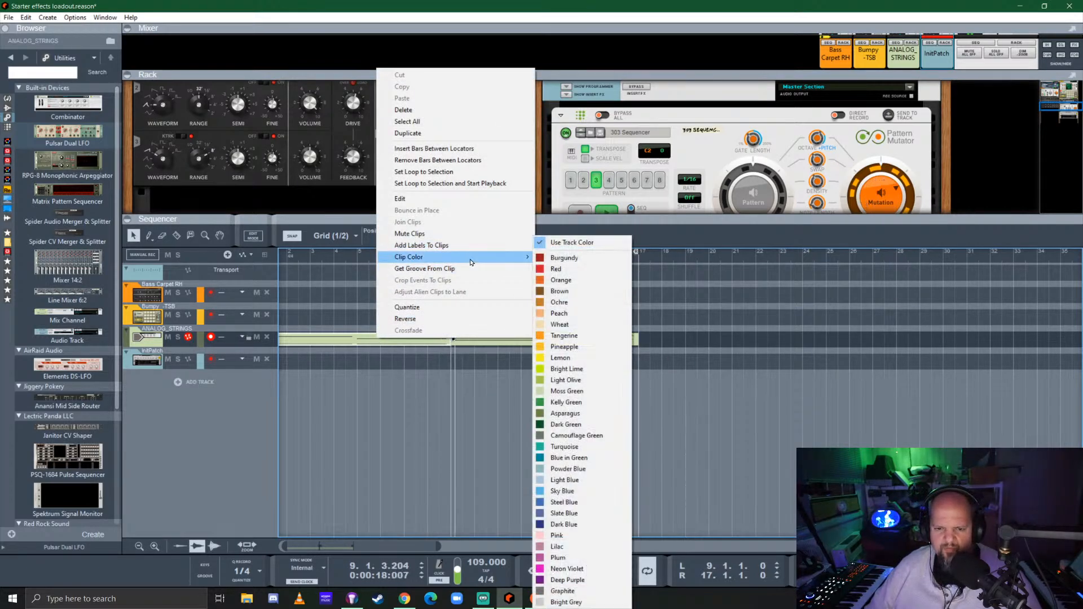
{"action": "left_click", "coordinate": [579, 383]}
{"action": "right_click", "coordinate": [534, 338]}
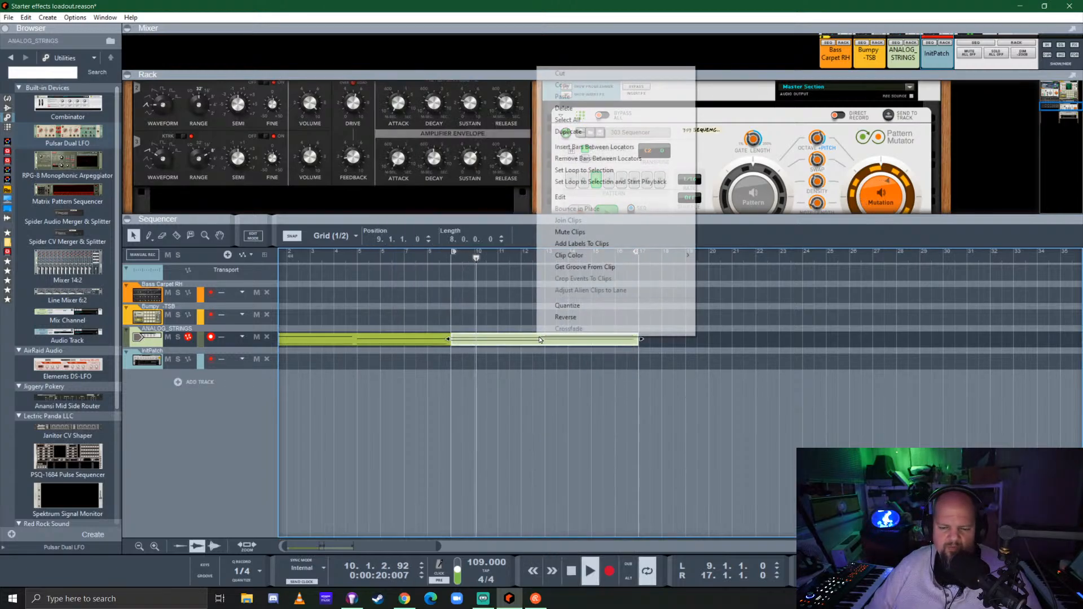
{"action": "mouse_move", "coordinate": [612, 258]}
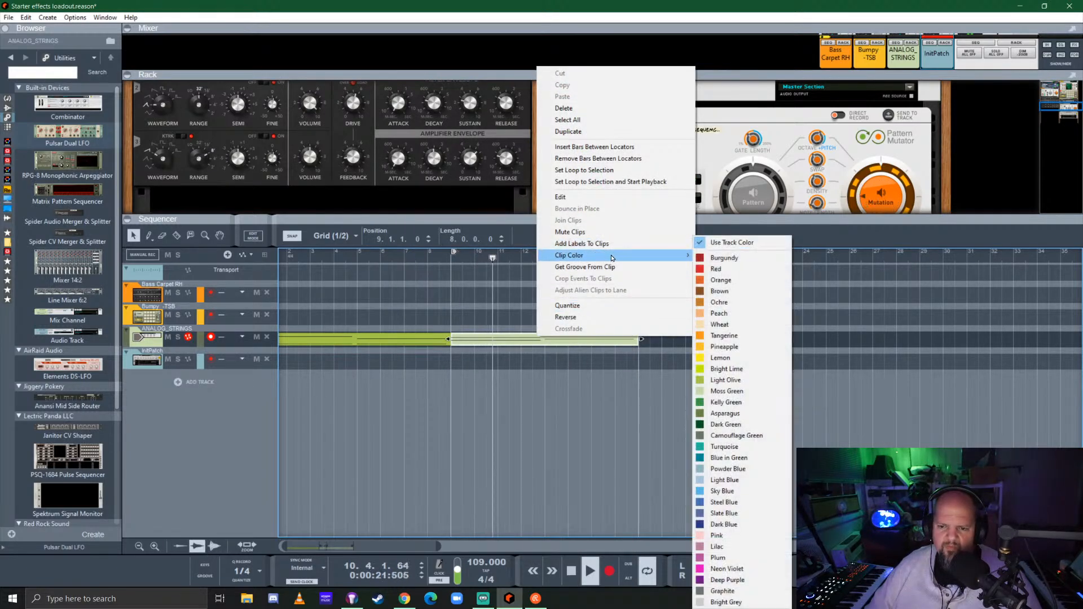
{"action": "left_click", "coordinate": [725, 402]}
Copy the two eight-bar strings clips to bars 17 and 25 and extend the loop from bar 1 to bar 33
{"action": "left_click_drag", "start_coordinate": [349, 341], "coordinate": [728, 342]}
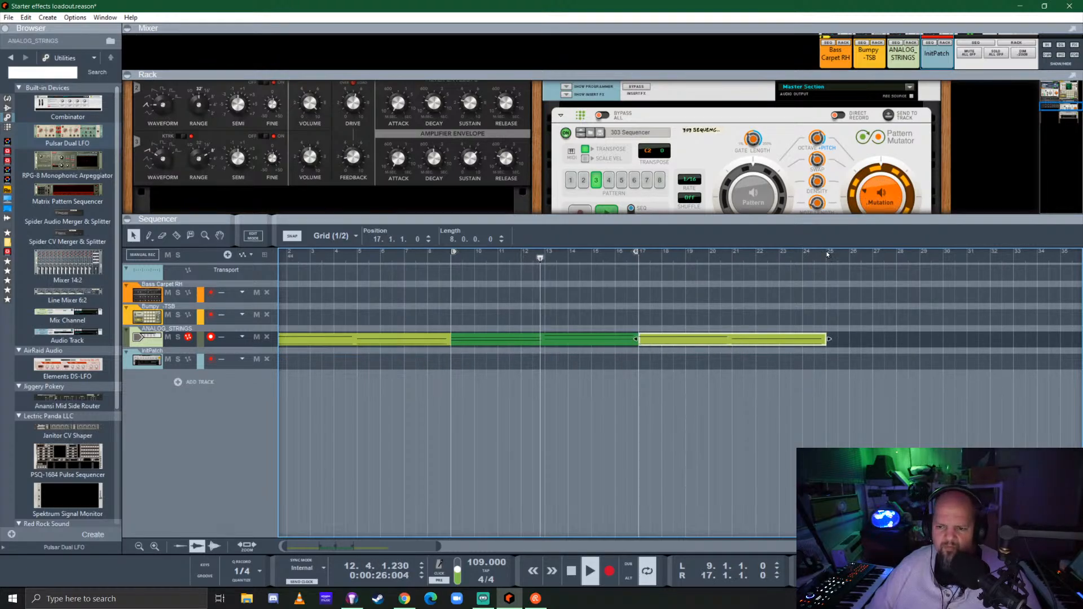
{"action": "left_click_drag", "start_coordinate": [575, 337], "coordinate": [938, 331]}
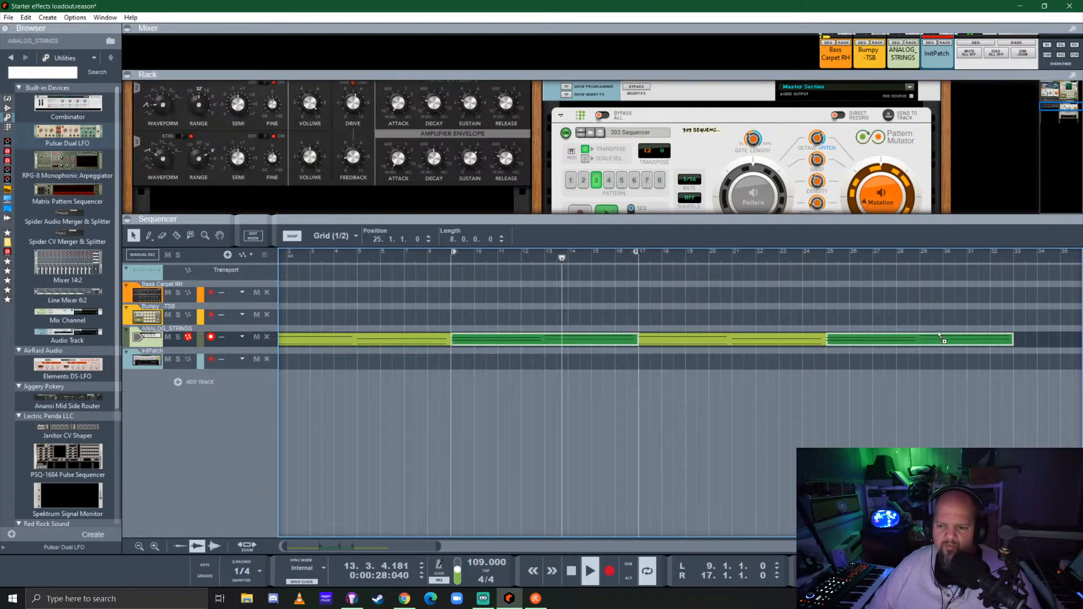
{"action": "left_click_drag", "start_coordinate": [454, 252], "coordinate": [270, 253]}
{"action": "scroll", "coordinate": [621, 341], "scroll_direction": "down", "scroll_amount": 2}
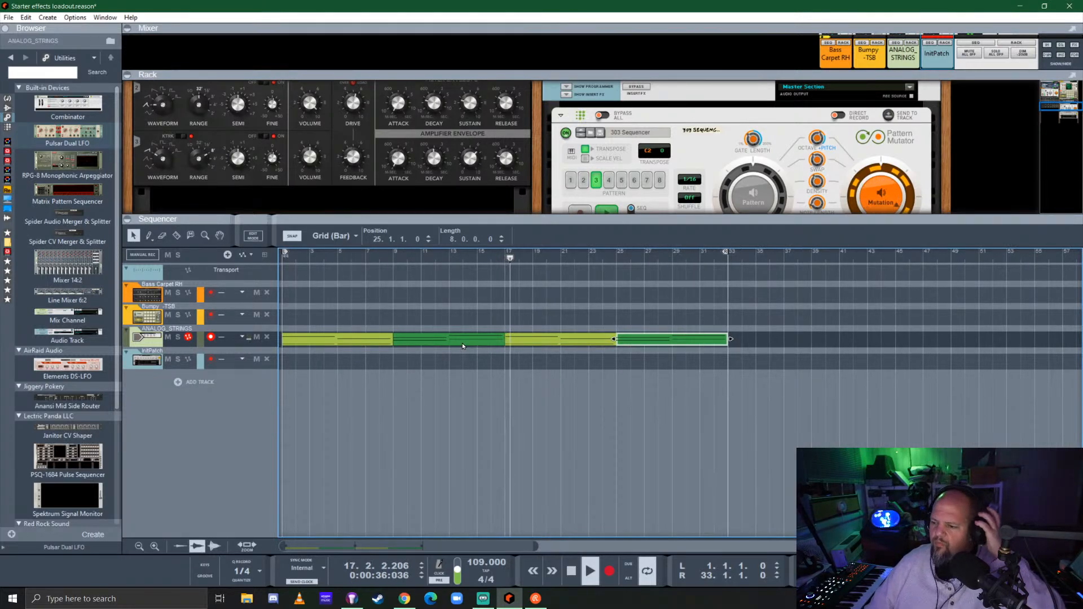
Generate a new mutation of the 303 Sequencer pattern and compare it with the original pattern during playback
{"action": "left_click", "coordinate": [753, 200]}
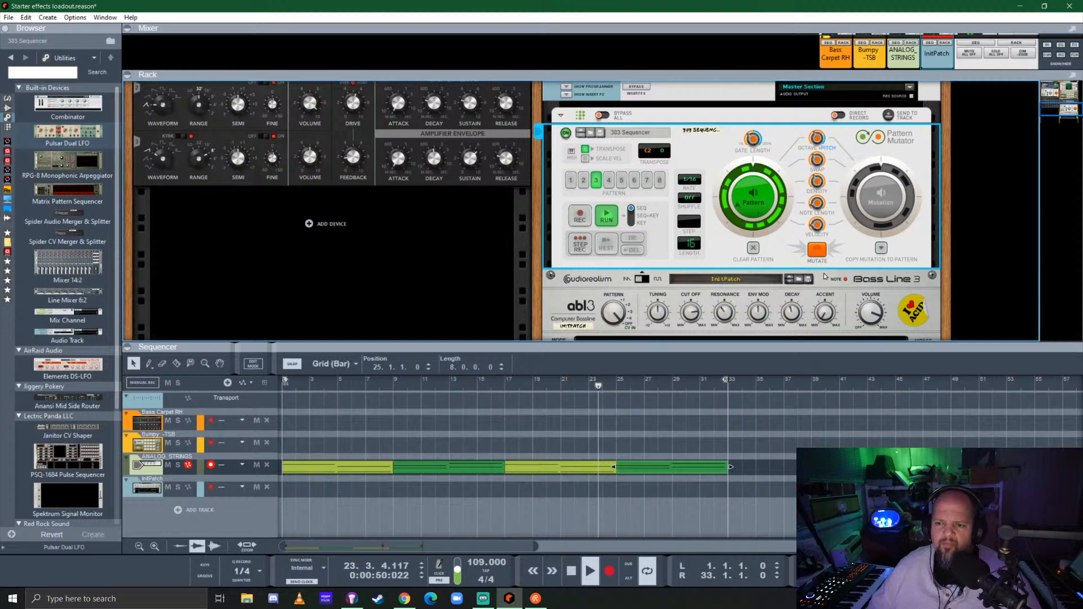
{"action": "left_click", "coordinate": [817, 249]}
{"action": "left_click", "coordinate": [764, 203]}
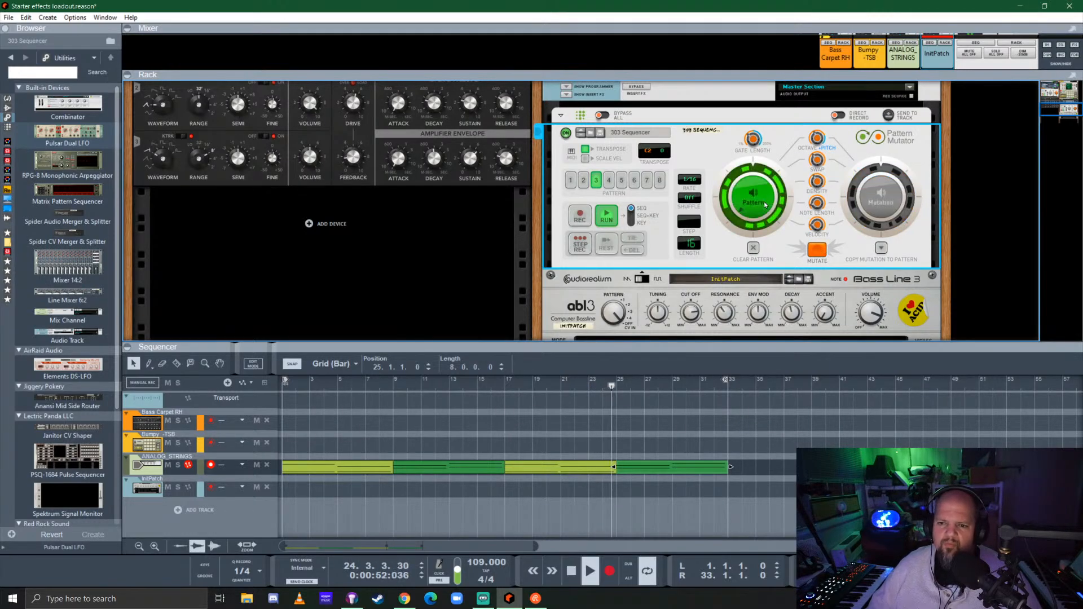
{"action": "left_click", "coordinate": [878, 196]}
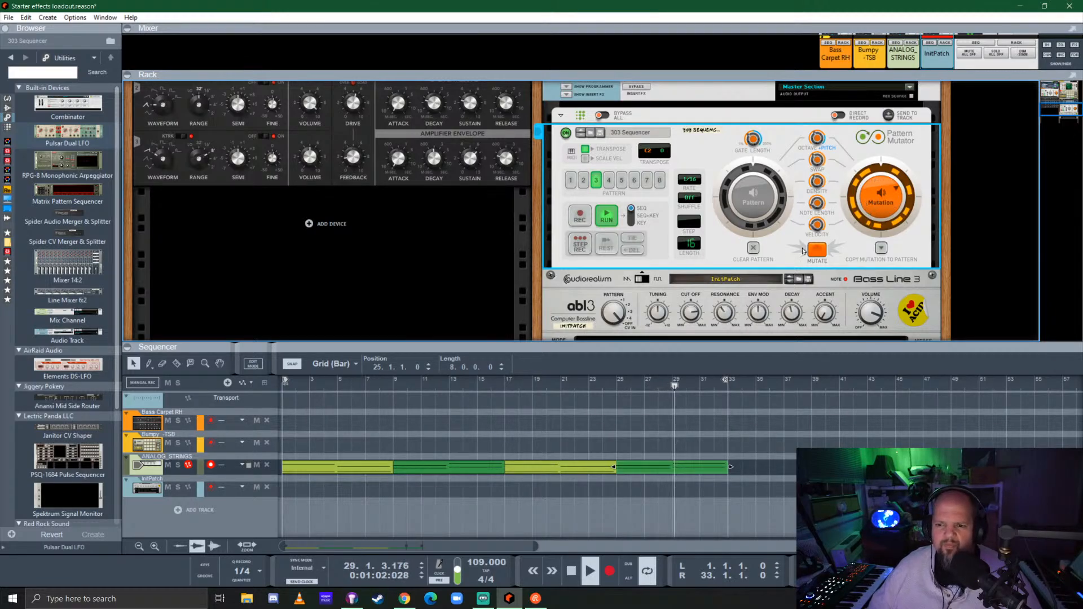
Switch both the 303 Sequencer and the Bass Carpet RH Pattern Mutator to play their original patterns
{"action": "left_click", "coordinate": [754, 198]}
{"action": "scroll", "coordinate": [503, 278], "scroll_direction": "up", "scroll_amount": 5}
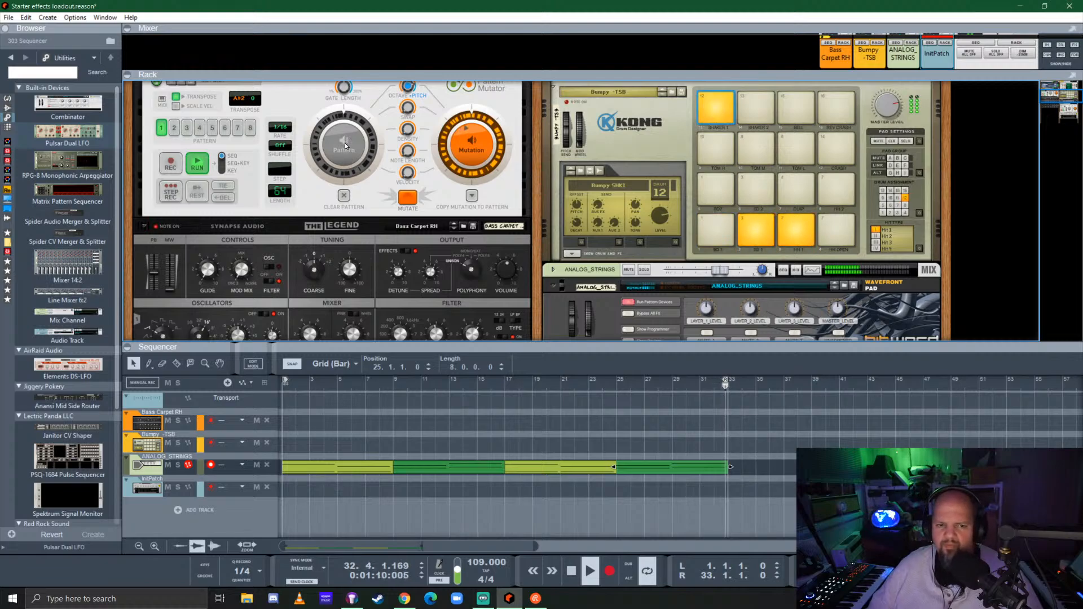
{"action": "left_click", "coordinate": [345, 145]}
Set the ABL3 cutoff to 53.1% and resonance to 100%, and raise its distortion, envelope modulation and decay
{"action": "scroll", "coordinate": [541, 256], "scroll_direction": "down", "scroll_amount": 5}
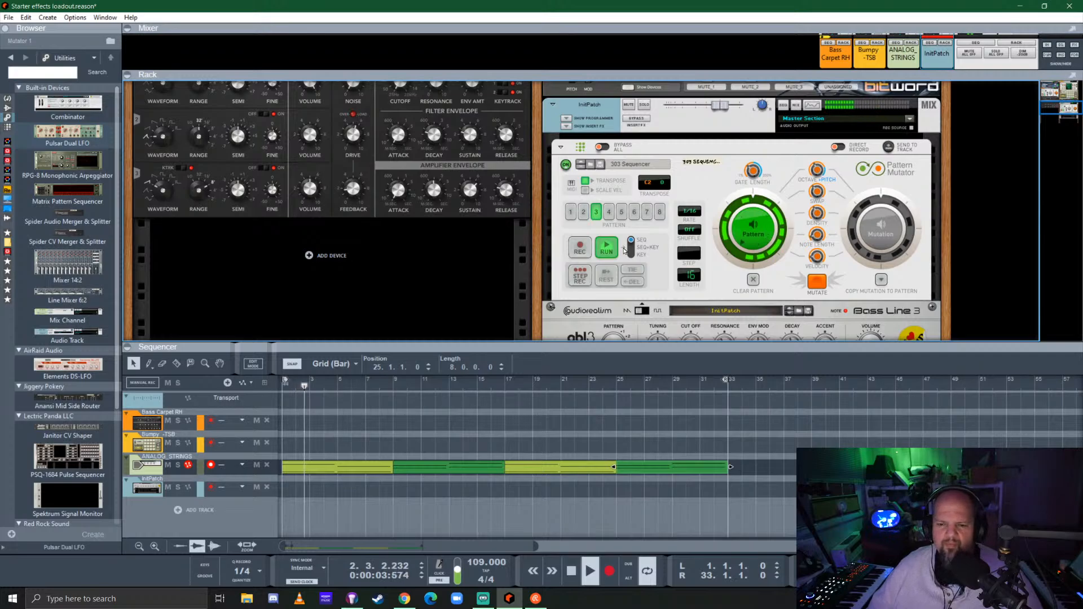
{"action": "scroll", "coordinate": [724, 279], "scroll_direction": "down", "scroll_amount": 3}
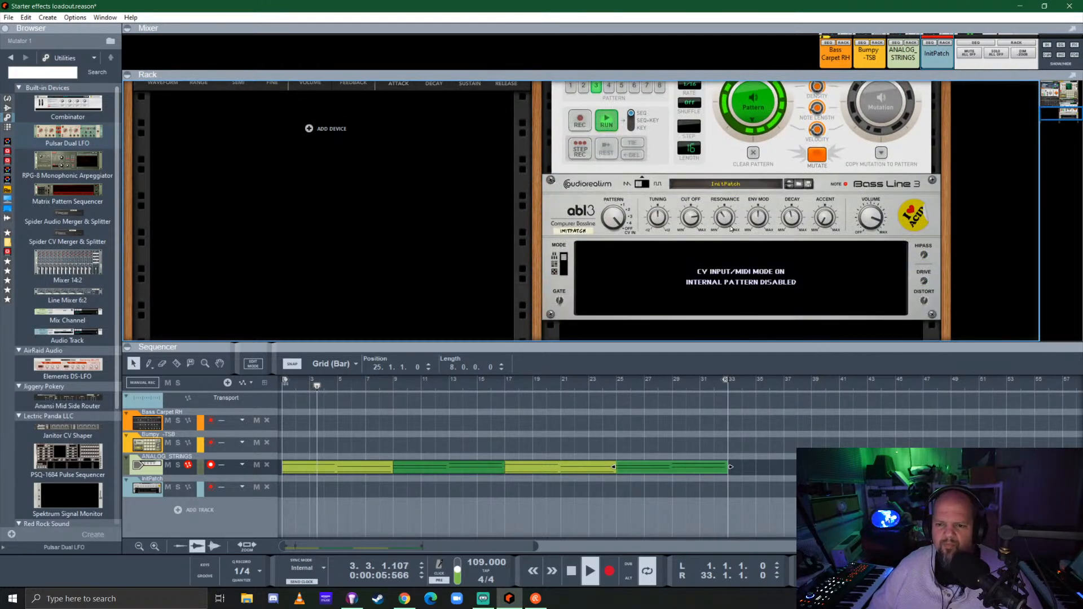
{"action": "left_click", "coordinate": [737, 188]}
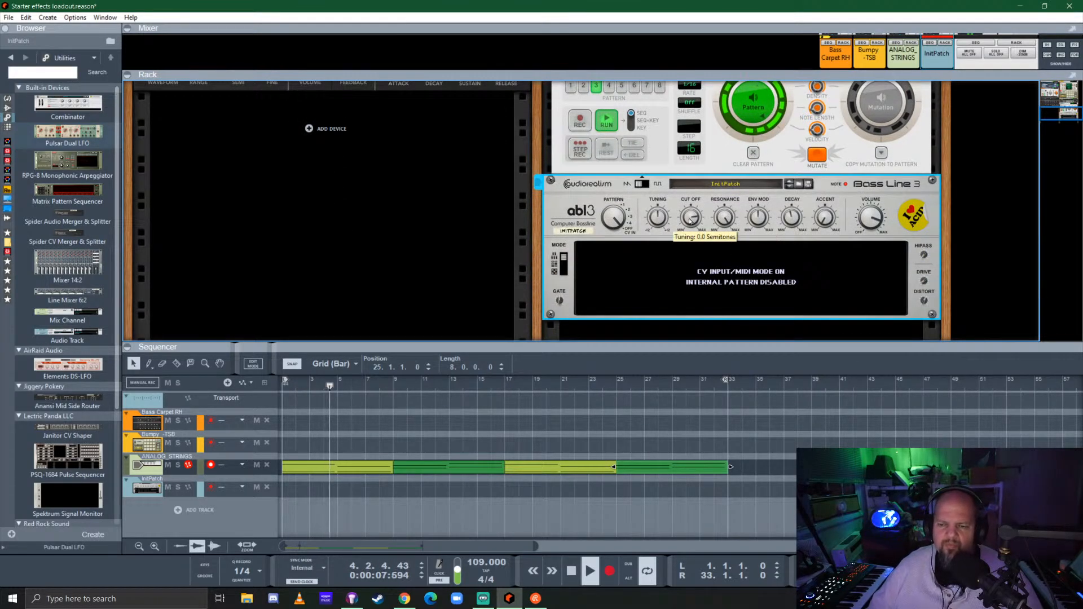
{"action": "left_click_drag", "start_coordinate": [709, 201], "coordinate": [723, 184]}
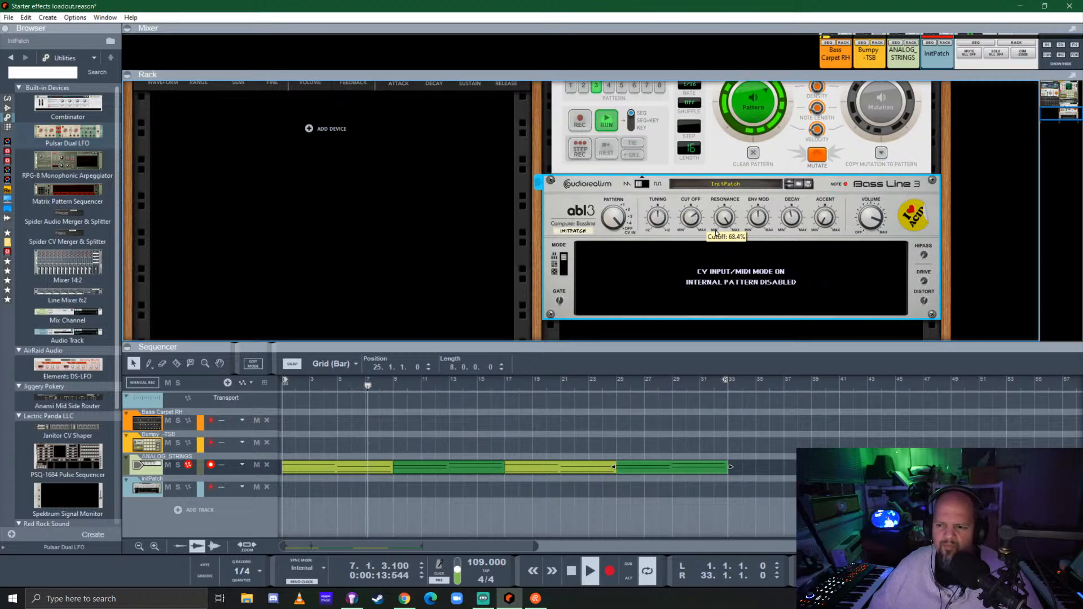
{"action": "left_click_drag", "start_coordinate": [925, 301], "coordinate": [937, 247]}
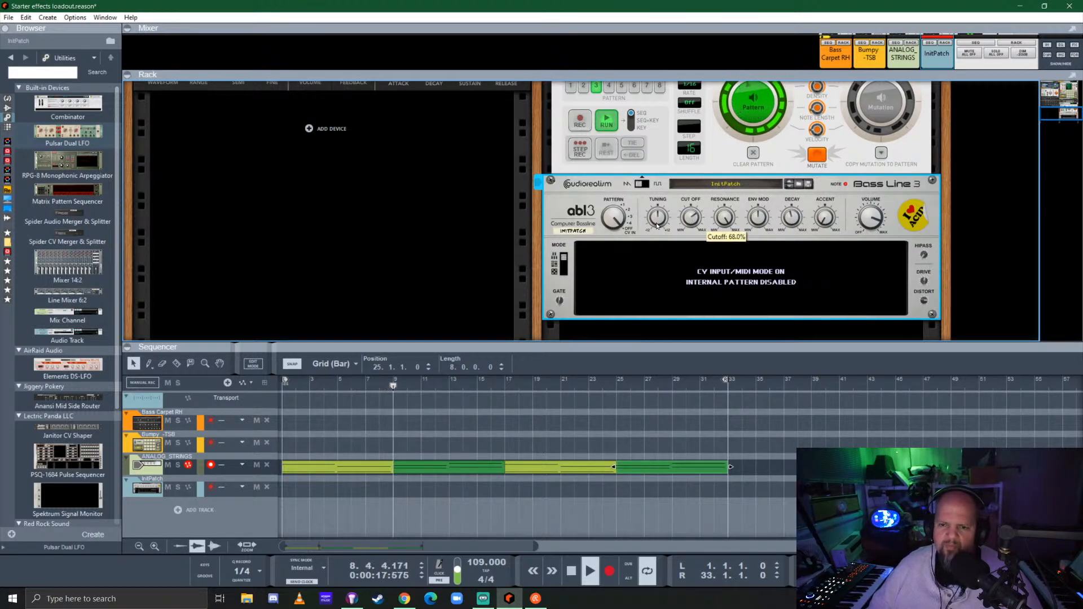
{"action": "left_click_drag", "start_coordinate": [691, 214], "coordinate": [769, 258]}
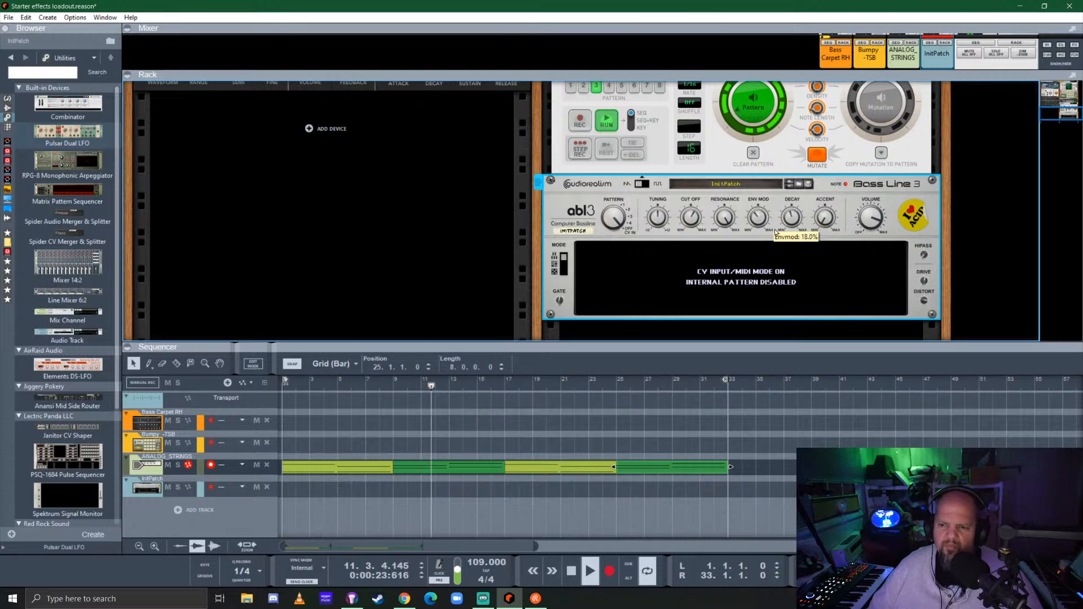
{"action": "left_click_drag", "start_coordinate": [792, 219], "coordinate": [797, 239]}
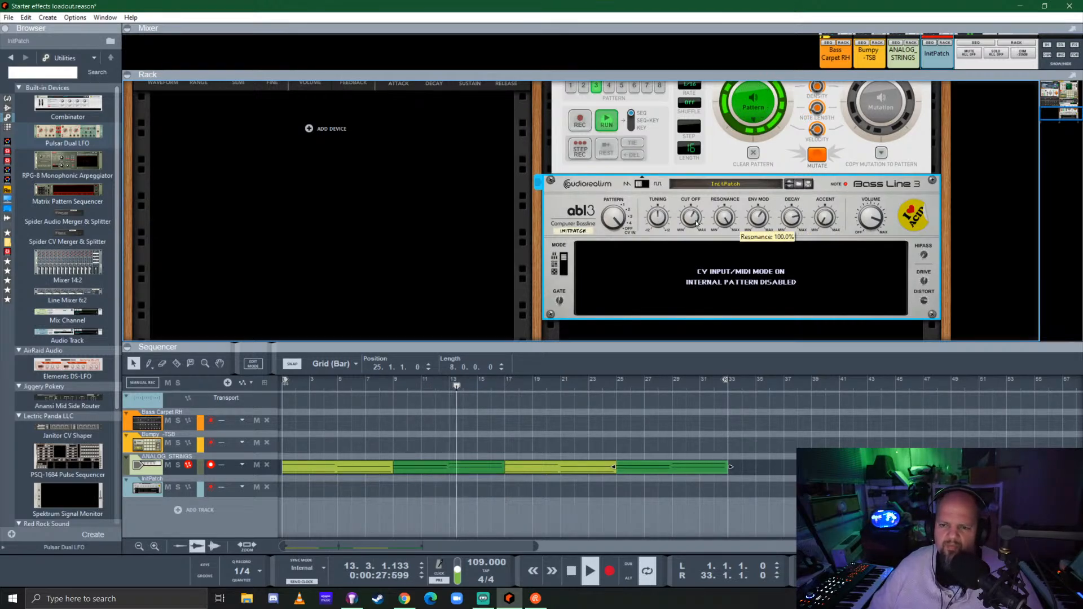
{"action": "left_click_drag", "start_coordinate": [704, 186], "coordinate": [715, 233]}
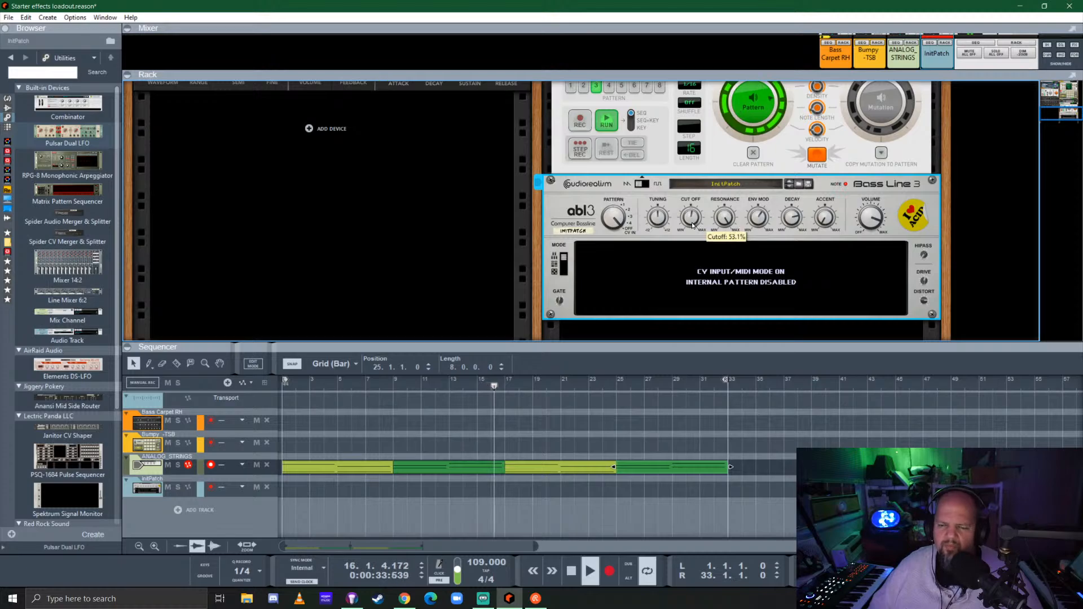
Lower the InitPatch mix channel's level slightly
{"action": "scroll", "coordinate": [864, 300], "scroll_direction": "up", "scroll_amount": 5}
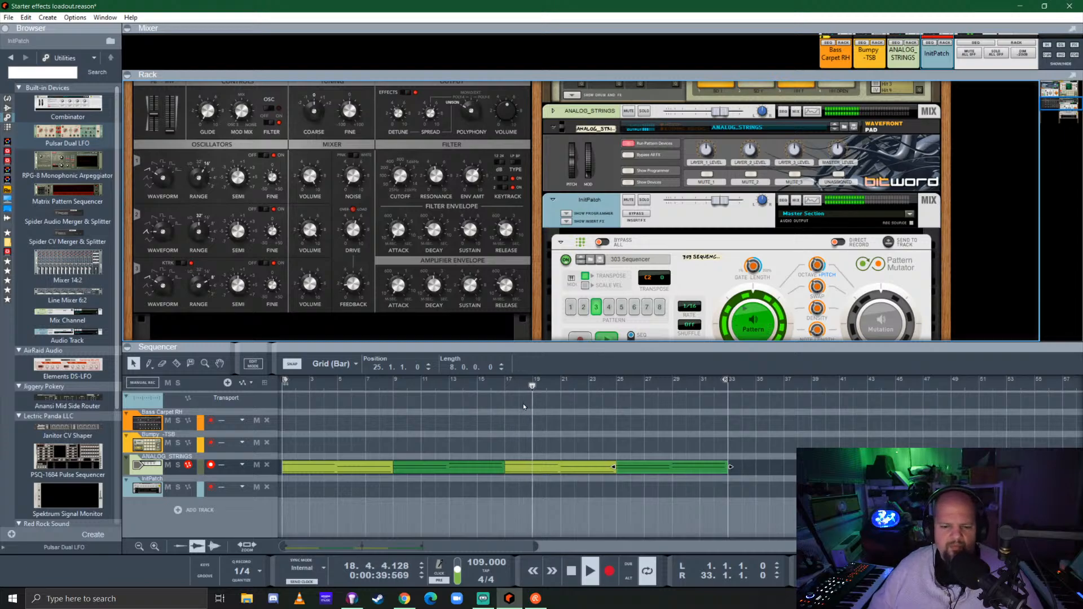
{"action": "left_click_drag", "start_coordinate": [725, 202], "coordinate": [719, 202]}
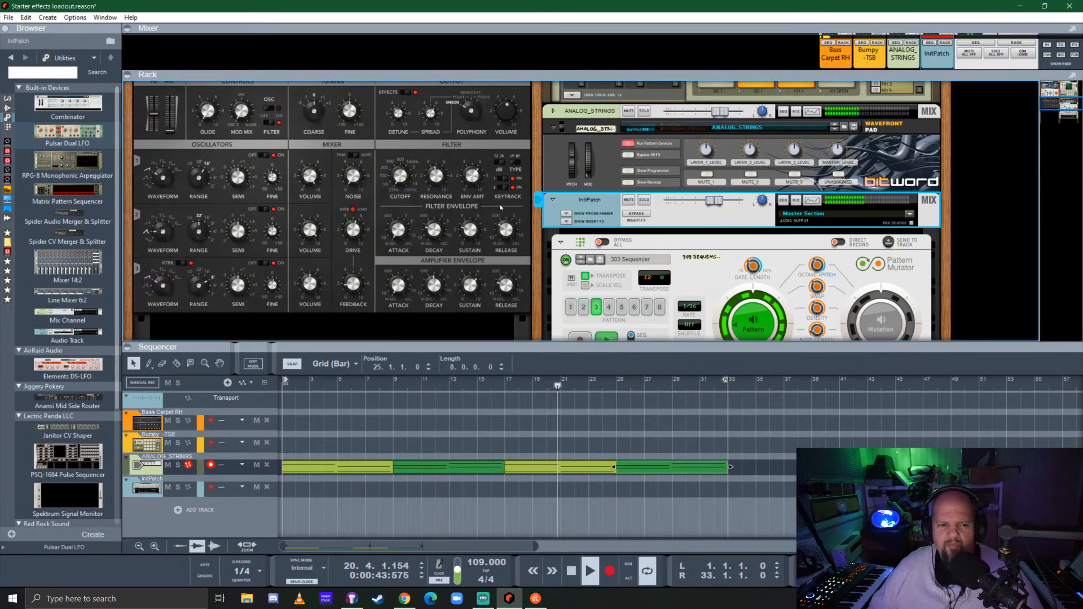
{"action": "scroll", "coordinate": [499, 208], "scroll_direction": "down", "scroll_amount": 4}
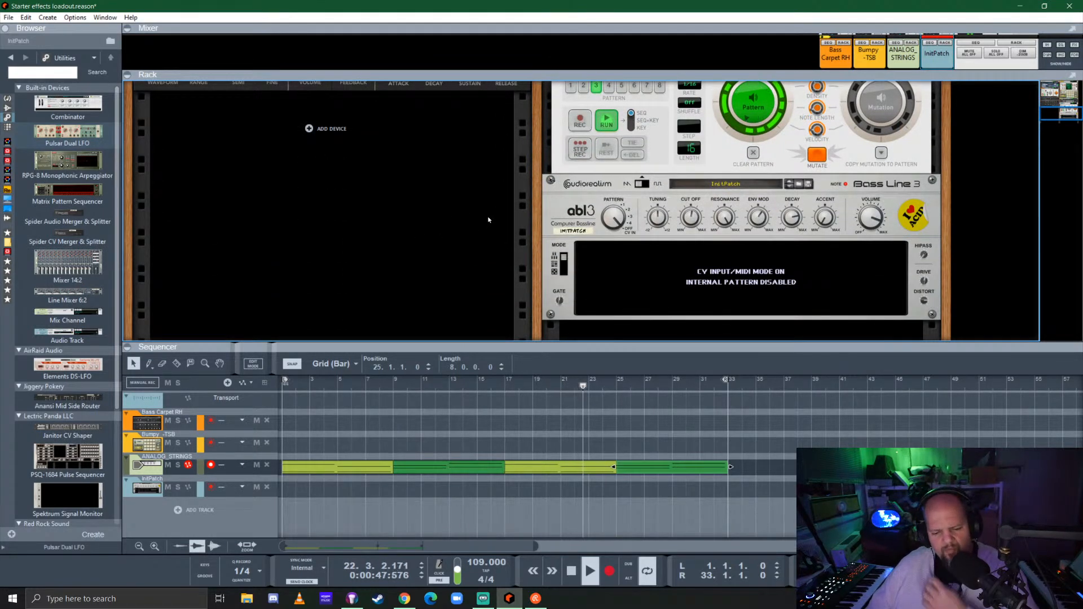
Mutate the 303 Sequencer pattern again, return to the original pattern and adjust the octave/pitch mutate amount
{"action": "scroll", "coordinate": [874, 158], "scroll_direction": "up", "scroll_amount": 1}
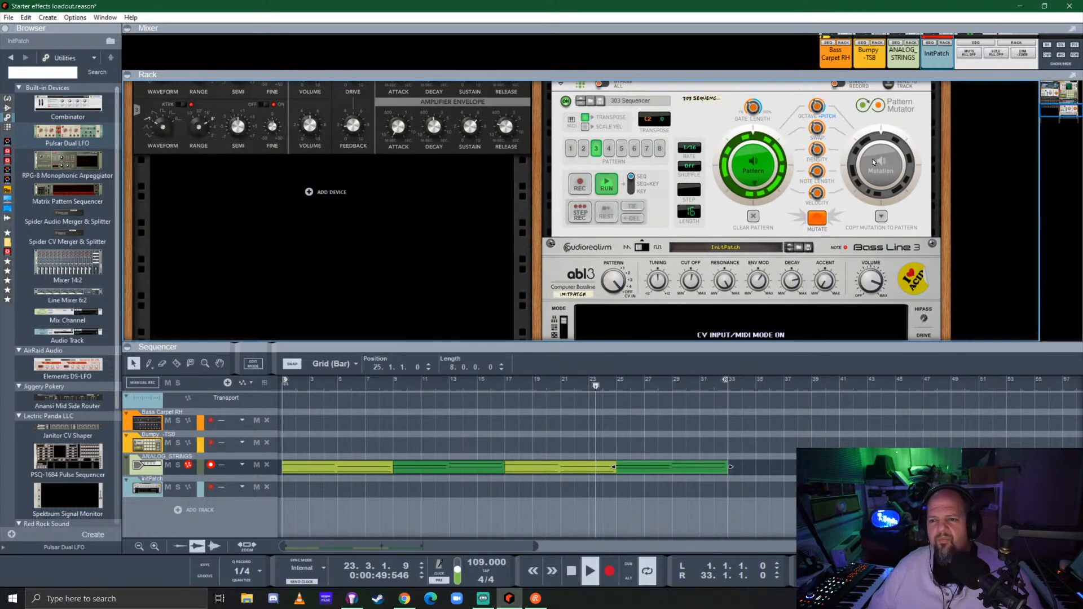
{"action": "left_click", "coordinate": [818, 221]}
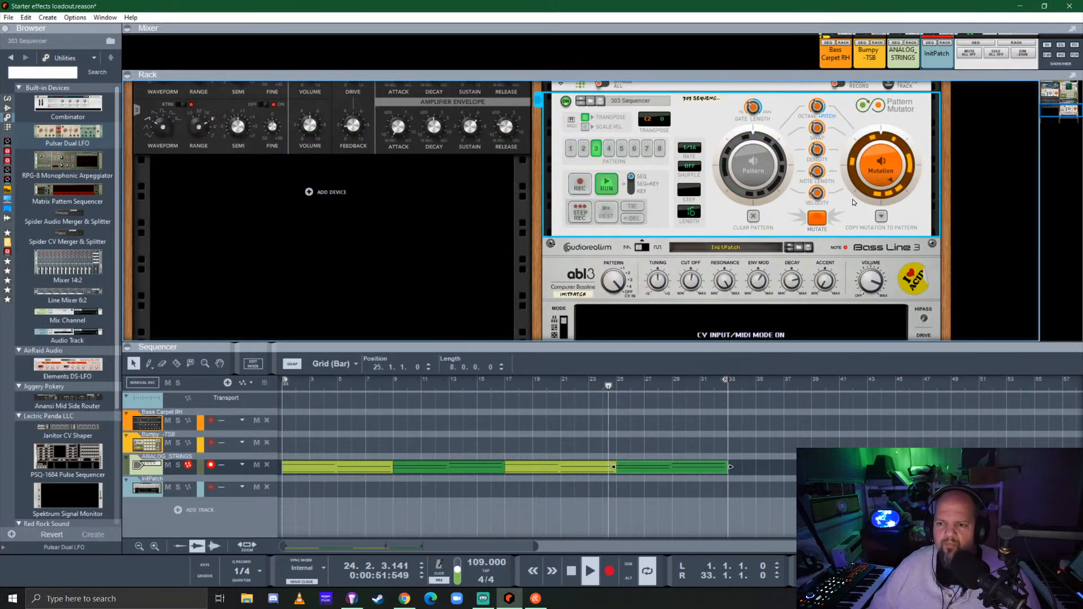
{"action": "left_click", "coordinate": [761, 176]}
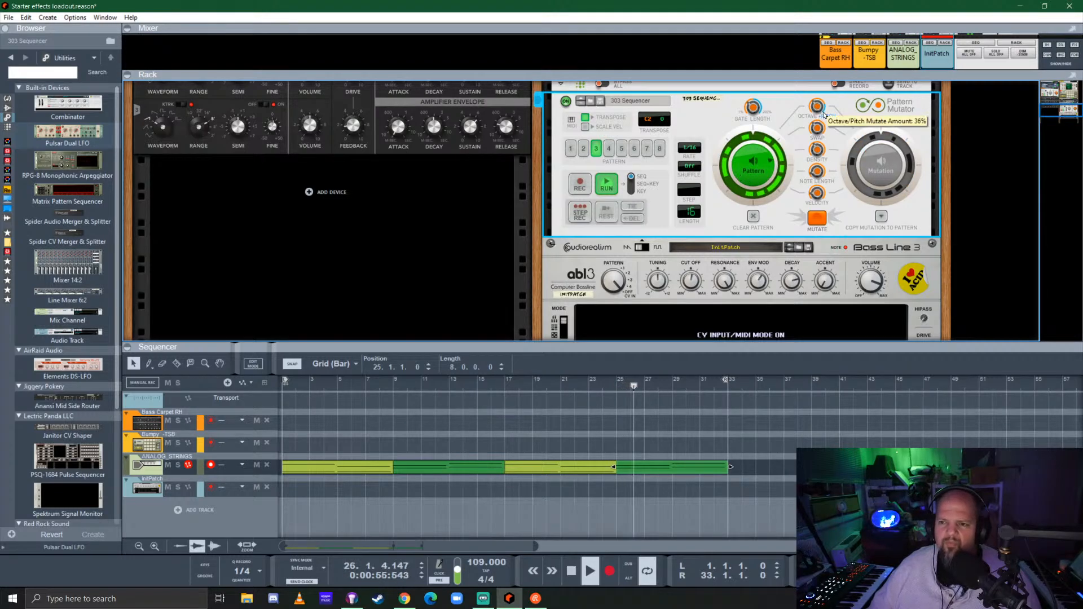
{"action": "left_click_drag", "start_coordinate": [855, 65], "coordinate": [856, 60]}
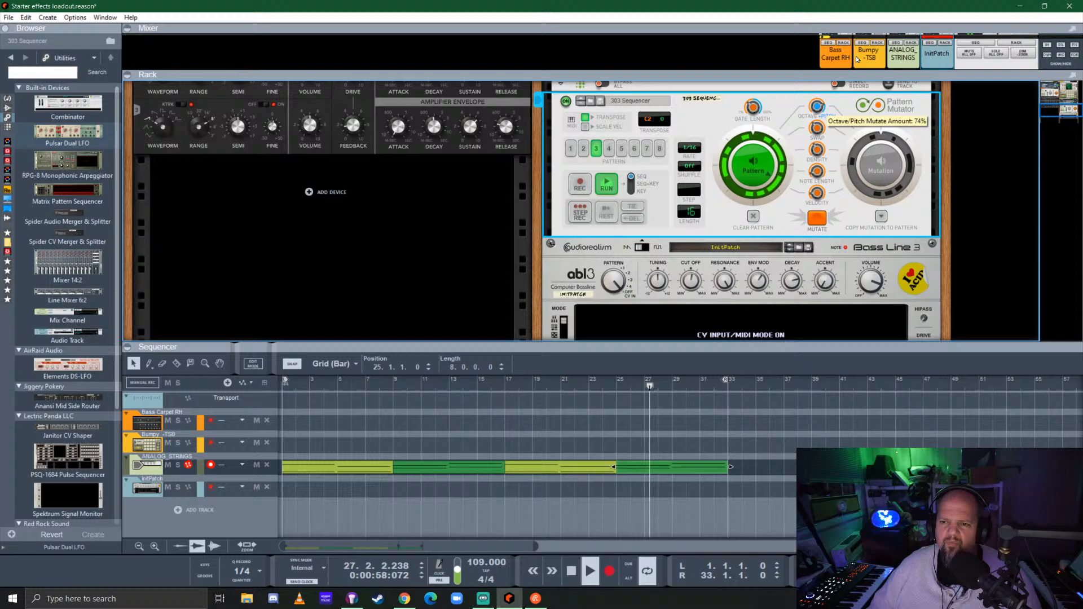
Mutate the 303 Sequencer pattern several more times and switch back to its original pattern
{"action": "left_click", "coordinate": [817, 218]}
{"action": "mouse_move", "coordinate": [820, 110]}
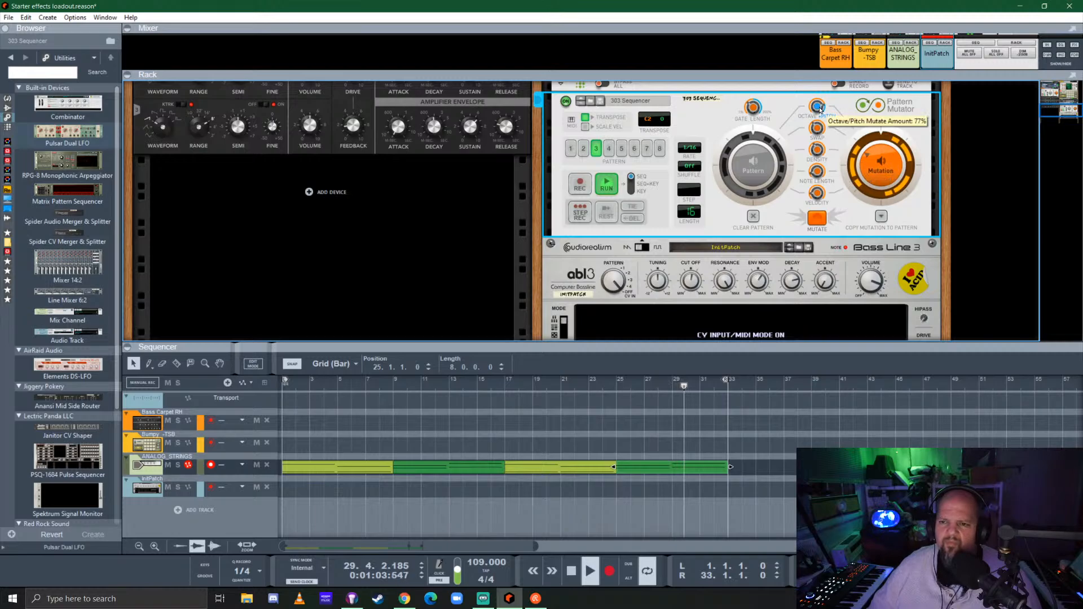
{"action": "left_click", "coordinate": [818, 220]}
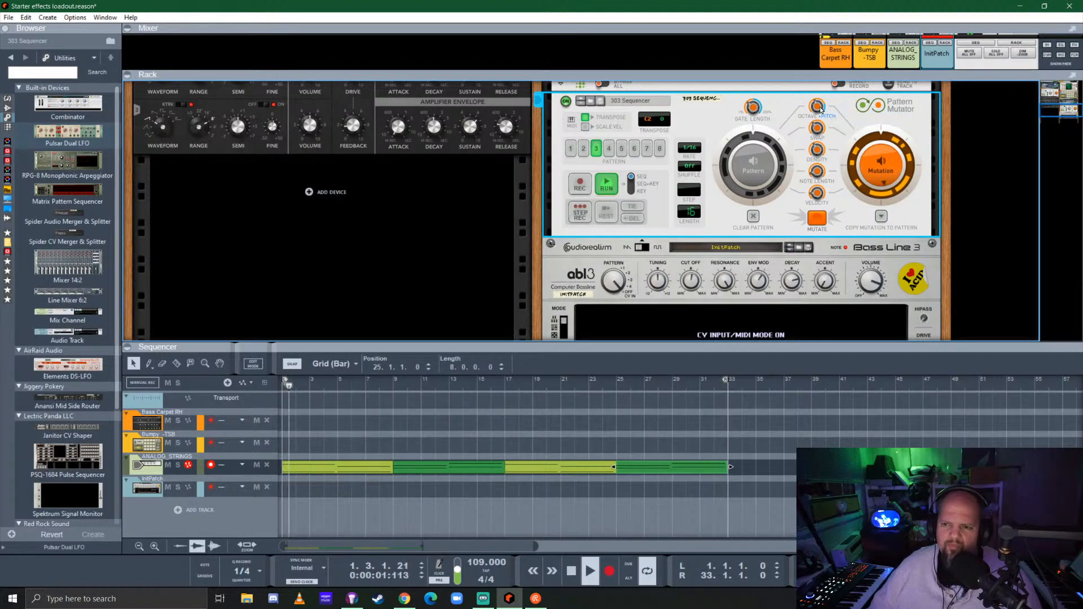
{"action": "left_click", "coordinate": [817, 217]}
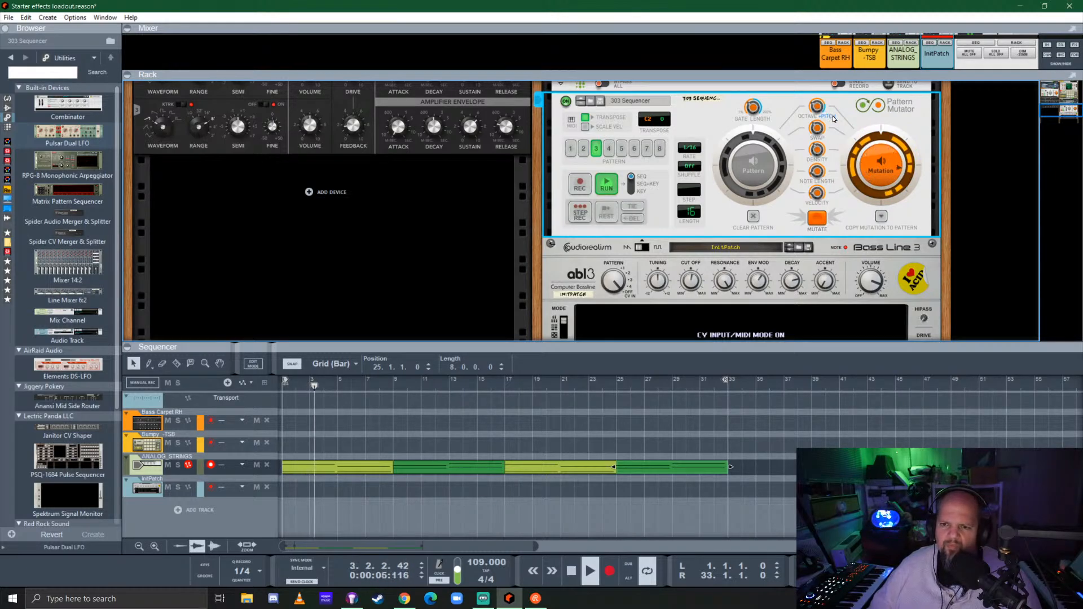
{"action": "left_click", "coordinate": [753, 168]}
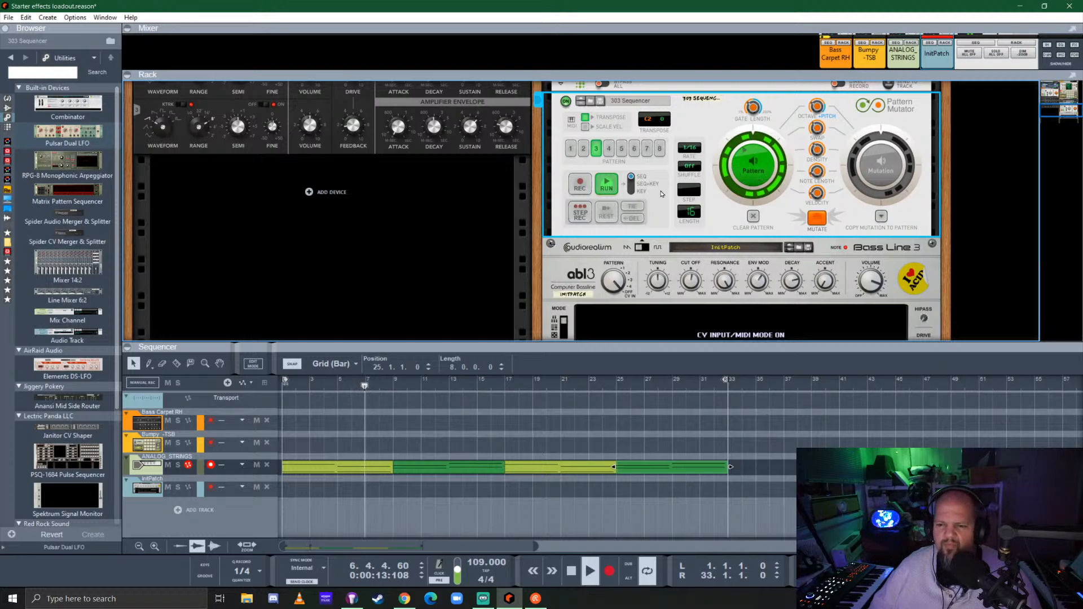
Review the Beat Map settings and the Kong drum machine's pads and master level during playback
{"action": "scroll", "coordinate": [663, 194], "scroll_direction": "up", "scroll_amount": 10}
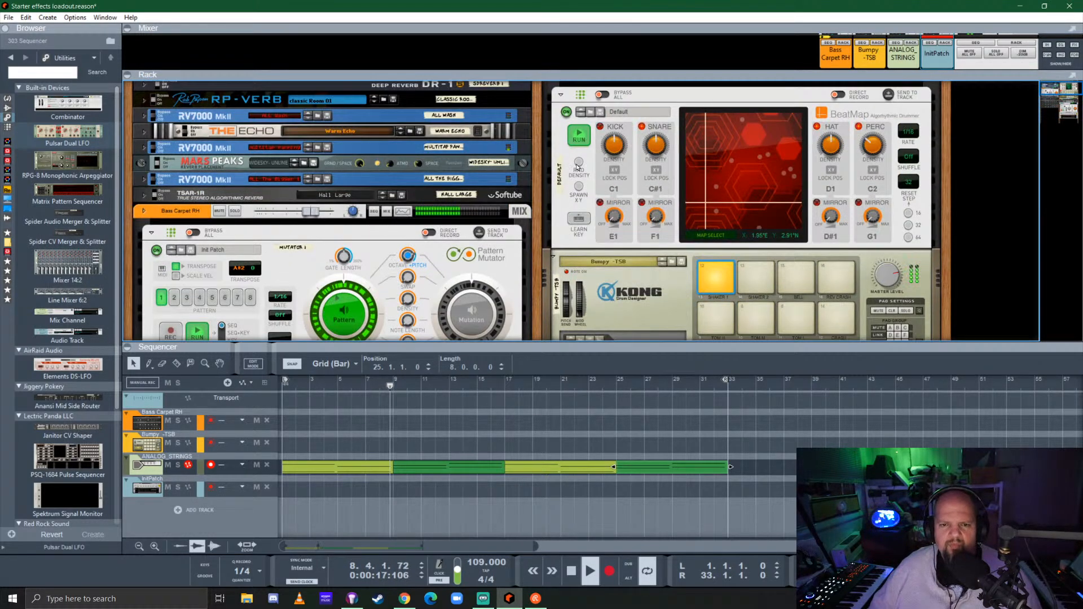
{"action": "scroll", "coordinate": [645, 168], "scroll_direction": "up", "scroll_amount": 2}
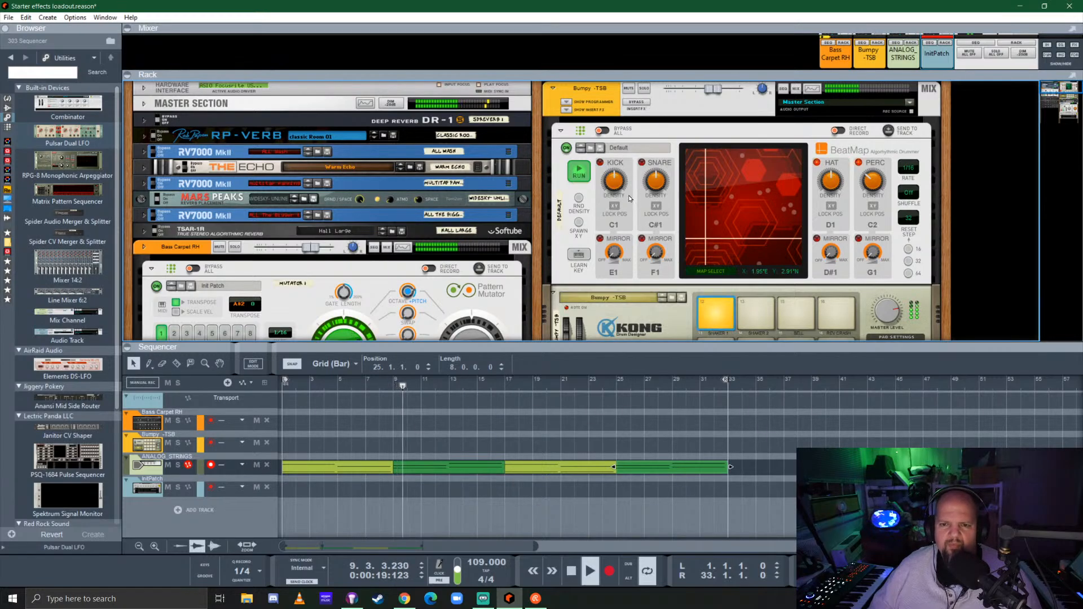
{"action": "scroll", "coordinate": [715, 315], "scroll_direction": "down", "scroll_amount": 7}
{"action": "left_click", "coordinate": [717, 187]}
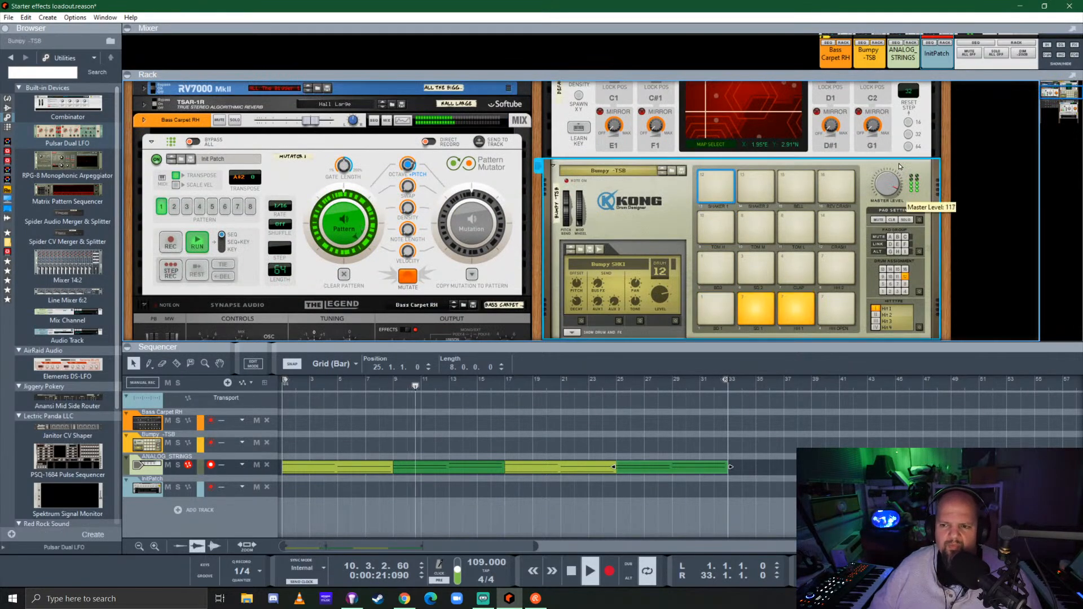
{"action": "scroll", "coordinate": [705, 191], "scroll_direction": "up", "scroll_amount": 5}
{"action": "scroll", "coordinate": [693, 197], "scroll_direction": "down", "scroll_amount": 9}
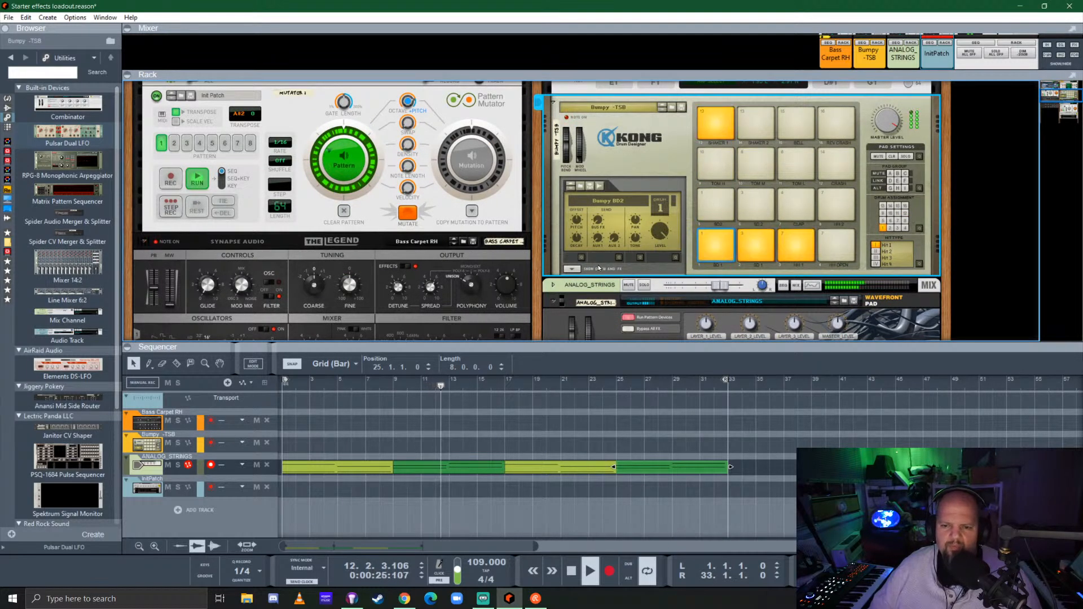
Open Kong's drum and FX section to compare the bass drum and snare pads' modules and effects, and hide it again
{"action": "left_click", "coordinate": [574, 269]}
{"action": "scroll", "coordinate": [900, 283], "scroll_direction": "down", "scroll_amount": 5}
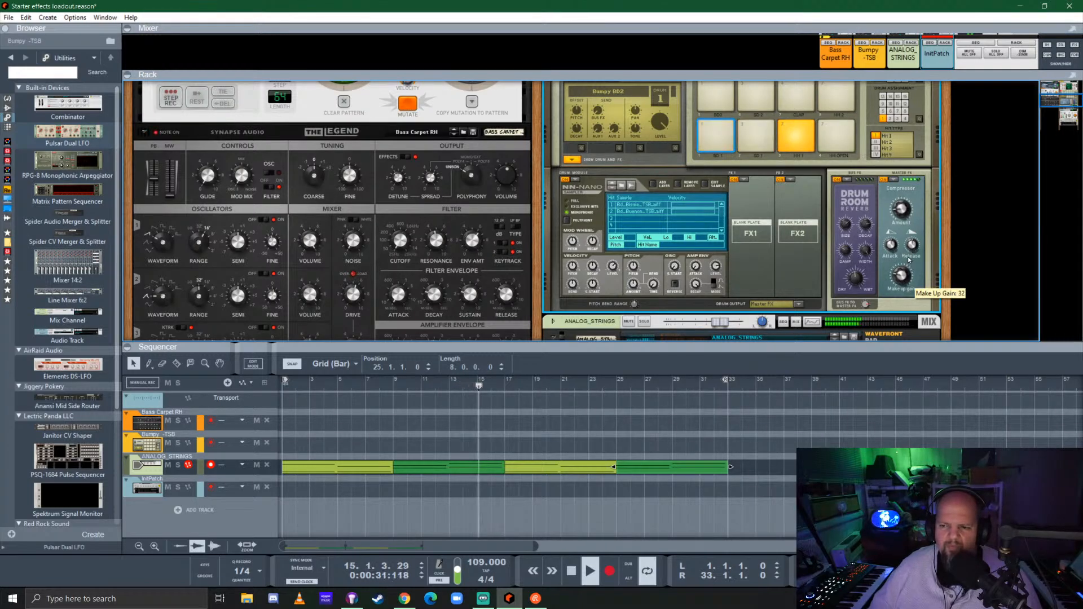
{"action": "left_click", "coordinate": [750, 142]}
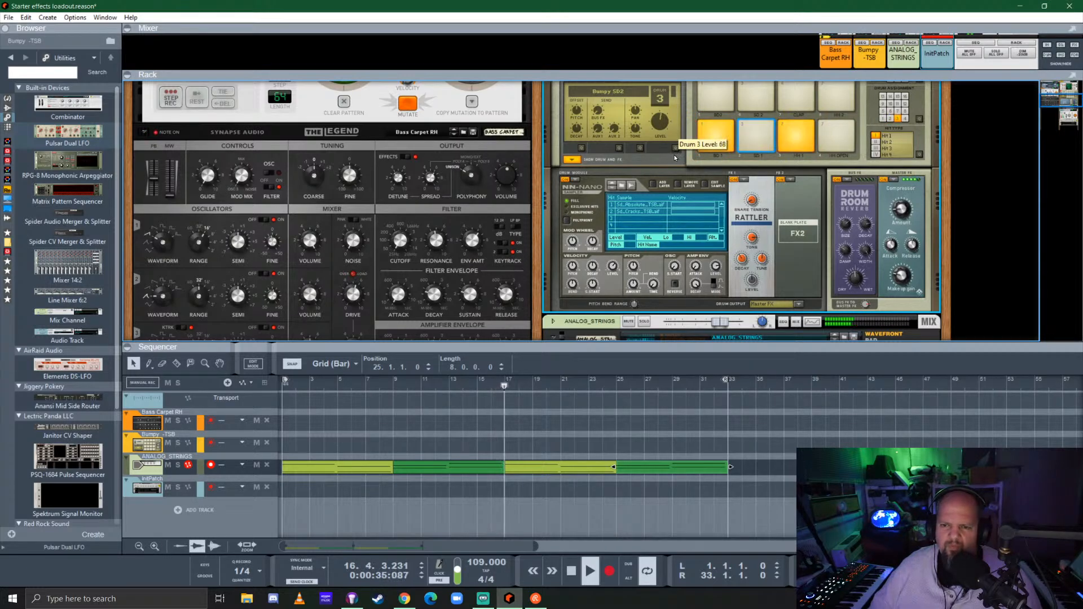
{"action": "left_click", "coordinate": [718, 143]}
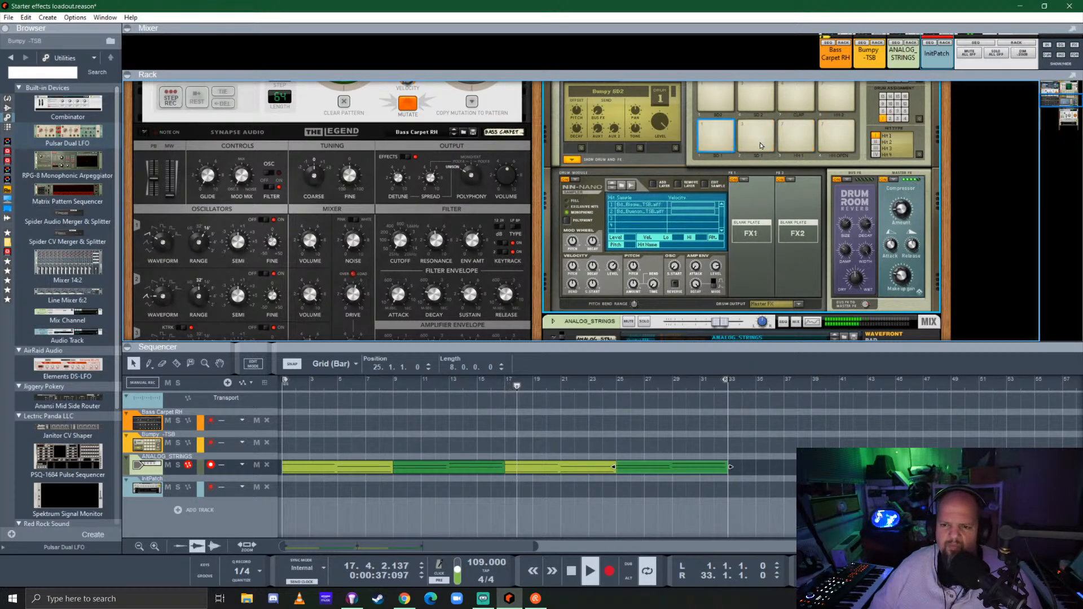
{"action": "left_click", "coordinate": [760, 146]}
{"action": "mouse_move", "coordinate": [669, 110]}
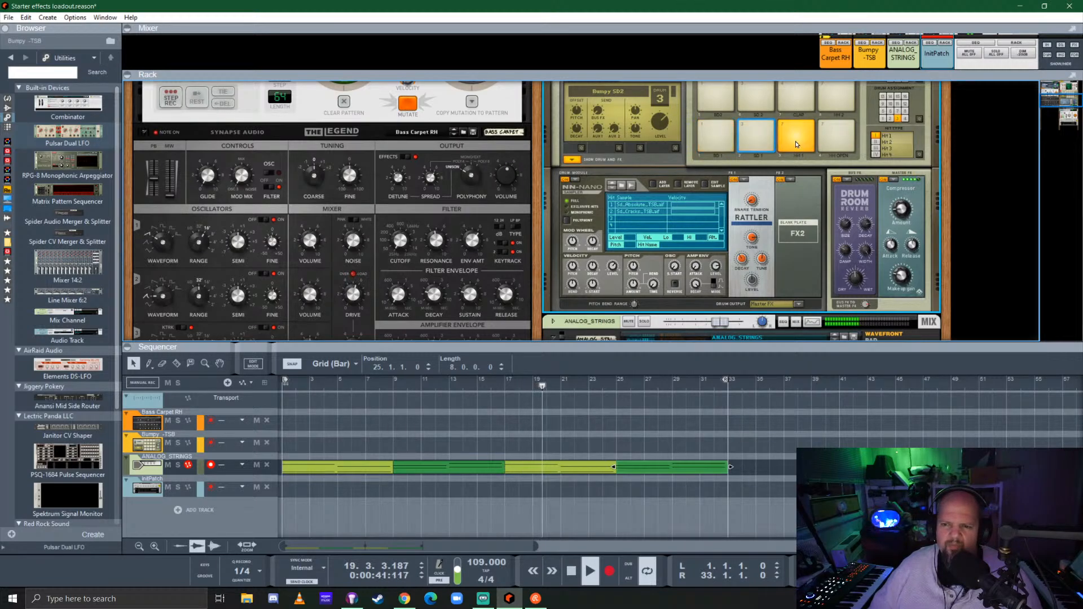
{"action": "scroll", "coordinate": [596, 196], "scroll_direction": "up", "scroll_amount": 3}
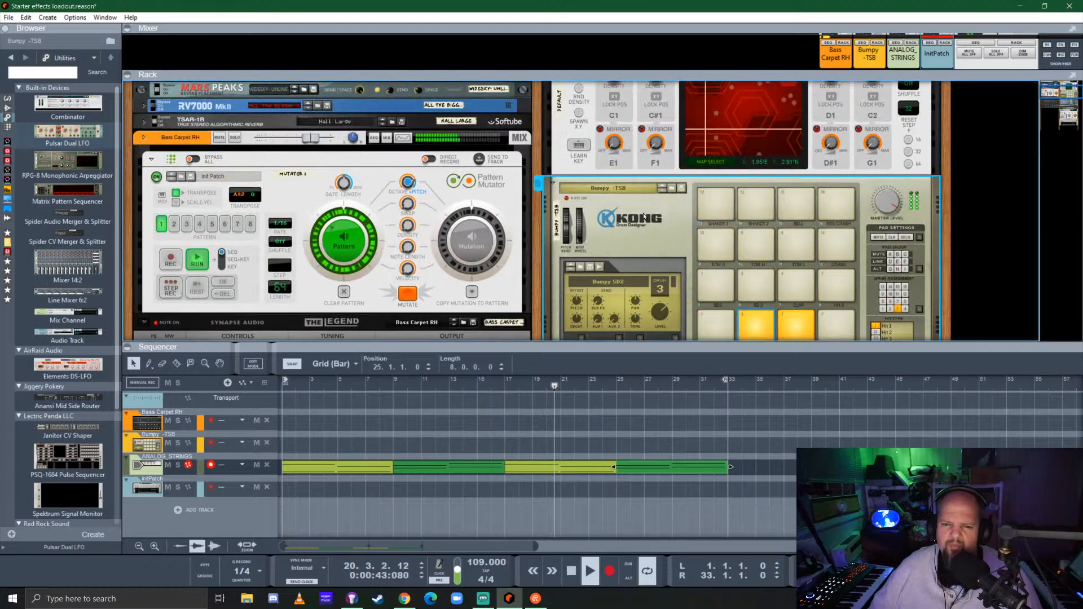
{"action": "scroll", "coordinate": [596, 196], "scroll_direction": "down", "scroll_amount": 2}
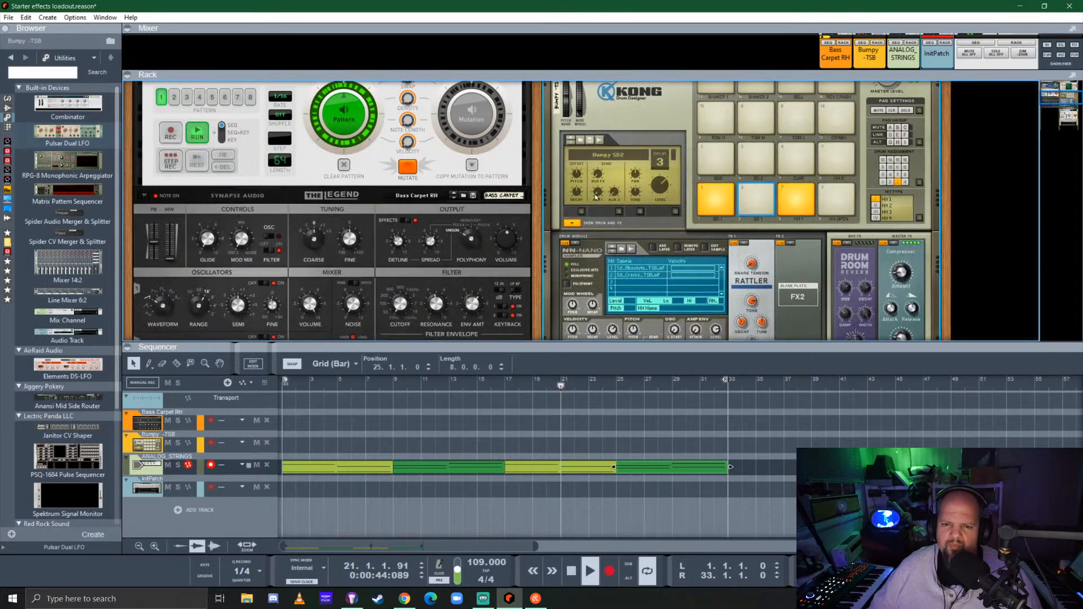
{"action": "left_click", "coordinate": [571, 223]}
{"action": "scroll", "coordinate": [633, 232], "scroll_direction": "down", "scroll_amount": 4}
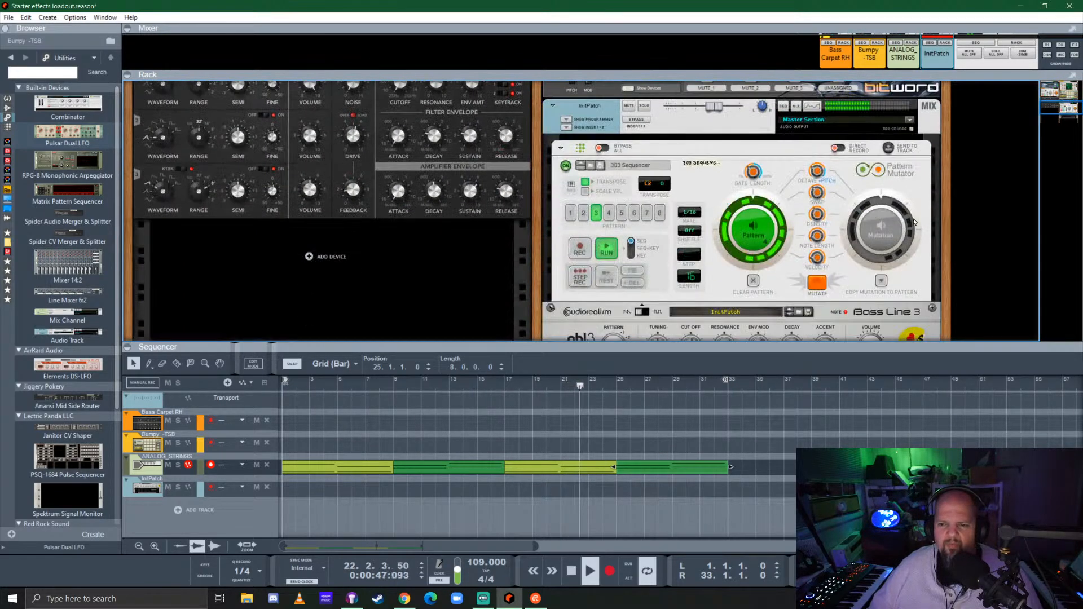
Switch the 303 Sequencer to play its mutation and solo the InitPatch mix channel
{"action": "left_click", "coordinate": [881, 229]}
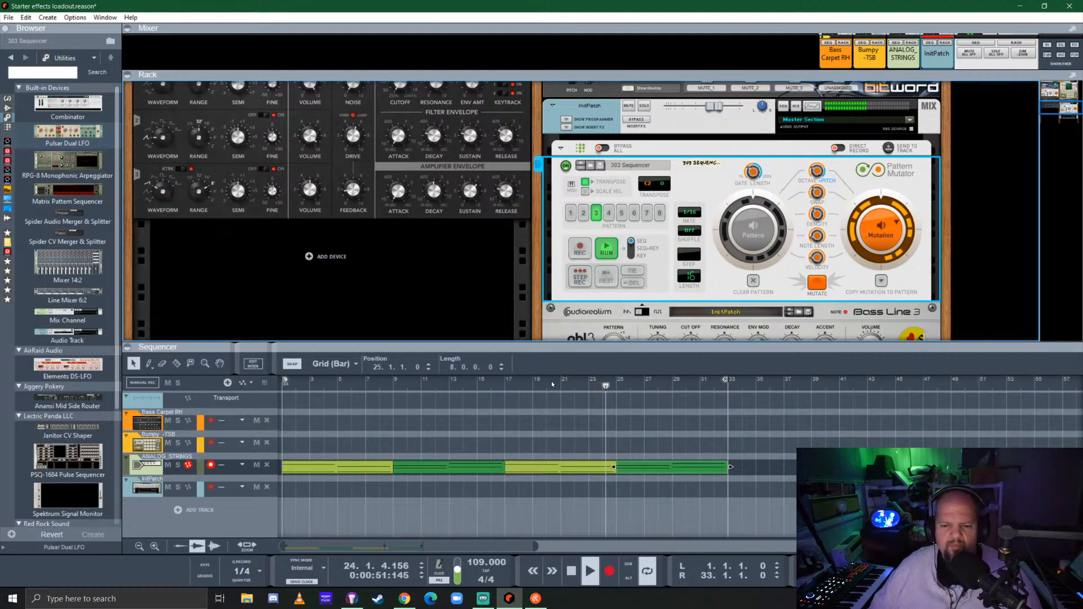
{"action": "left_click", "coordinate": [644, 106]}
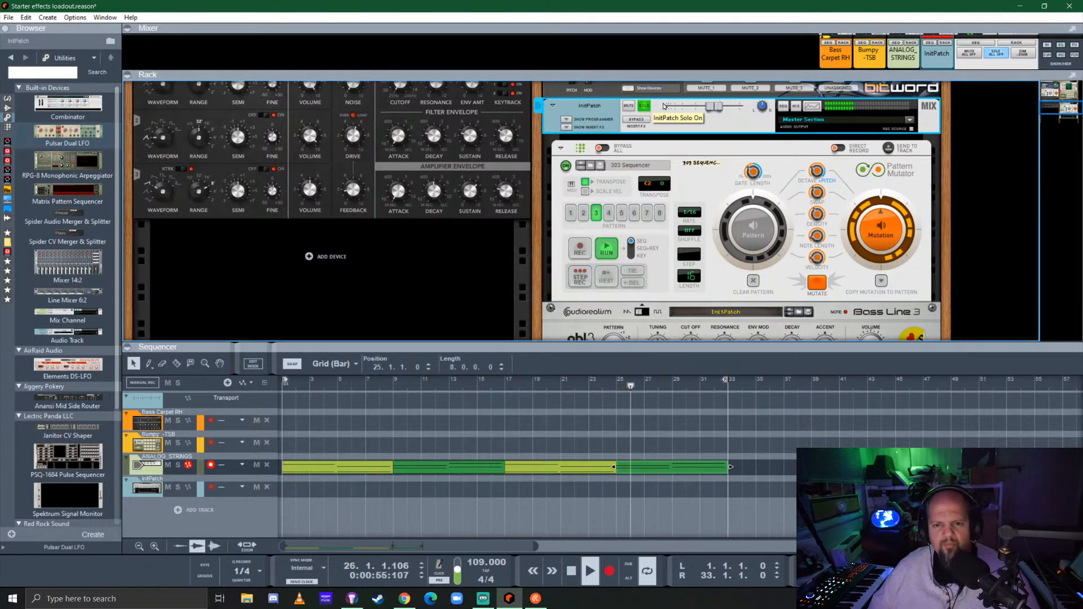
Set the ABL3 distortion to 19.1% and overdrive to 42.2%, and lower its cutoff
{"action": "scroll", "coordinate": [701, 284], "scroll_direction": "down", "scroll_amount": 3}
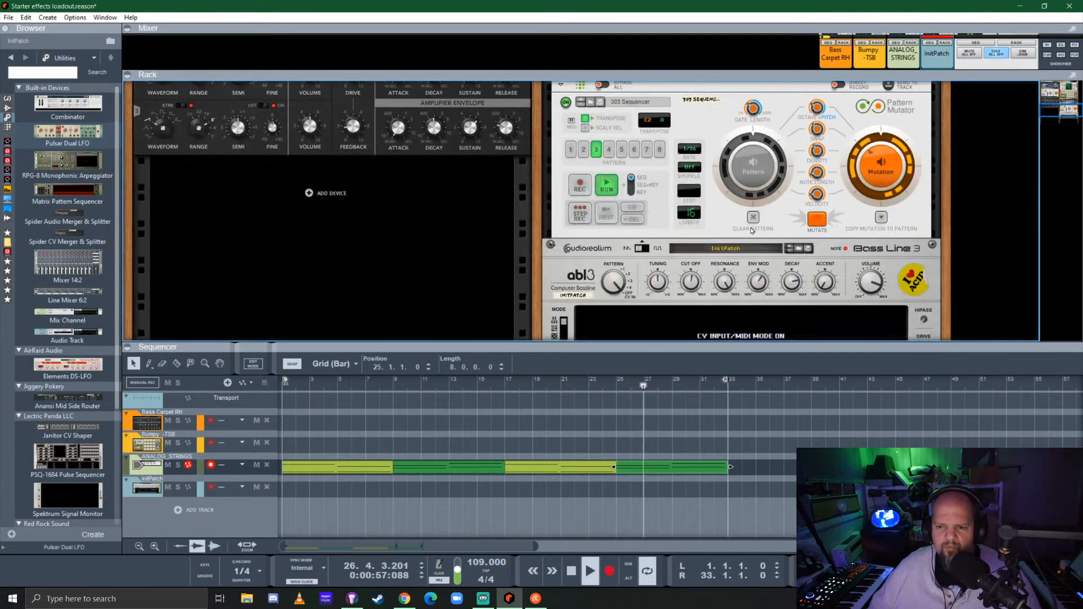
{"action": "left_click", "coordinate": [696, 184]}
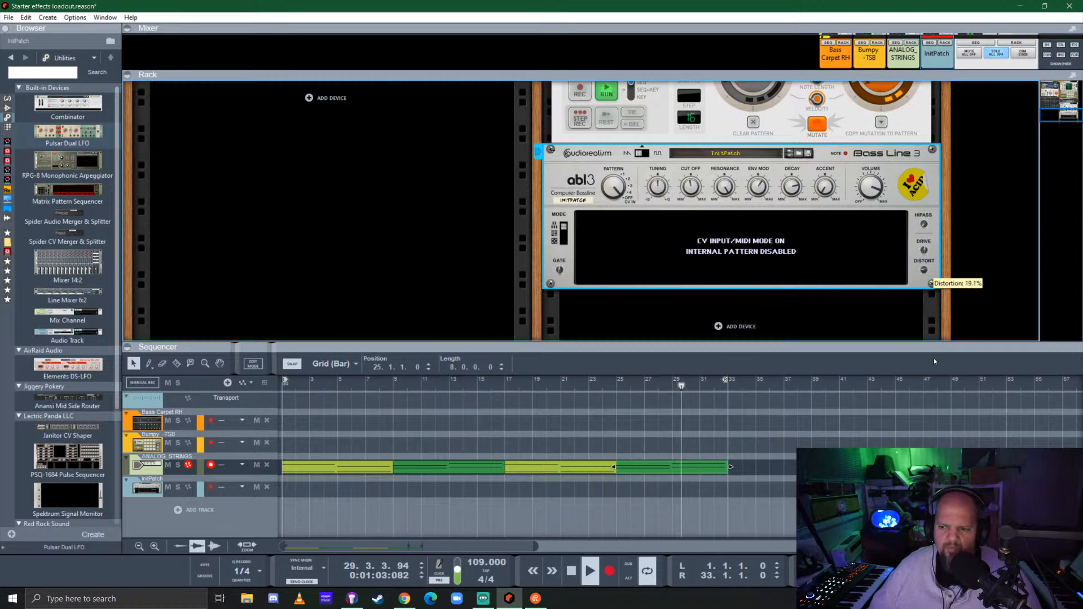
{"action": "left_click_drag", "start_coordinate": [926, 252], "coordinate": [929, 285]}
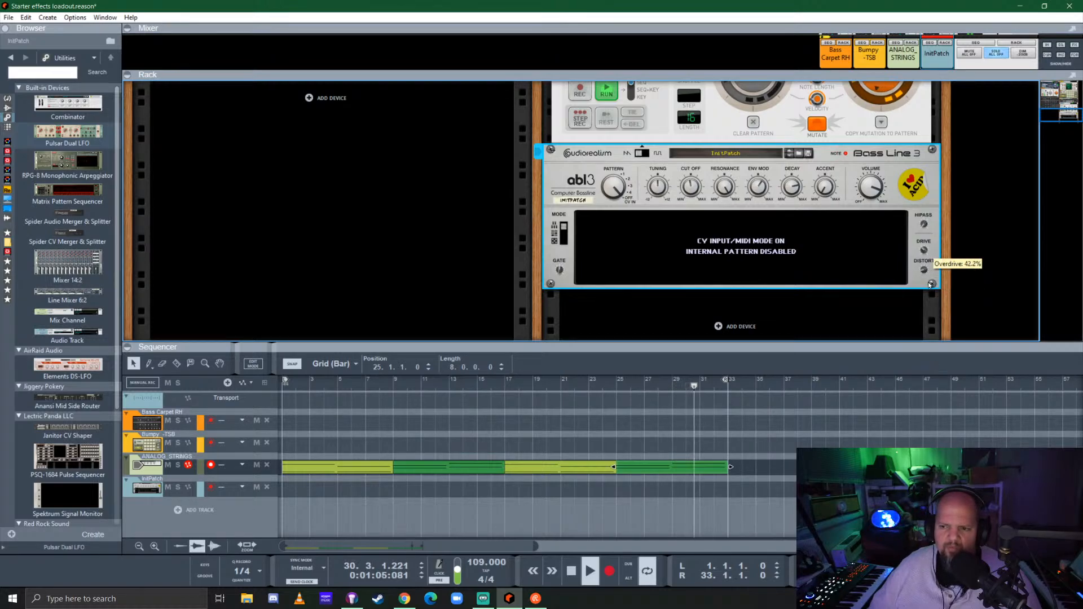
{"action": "left_click_drag", "start_coordinate": [694, 192], "coordinate": [695, 219]}
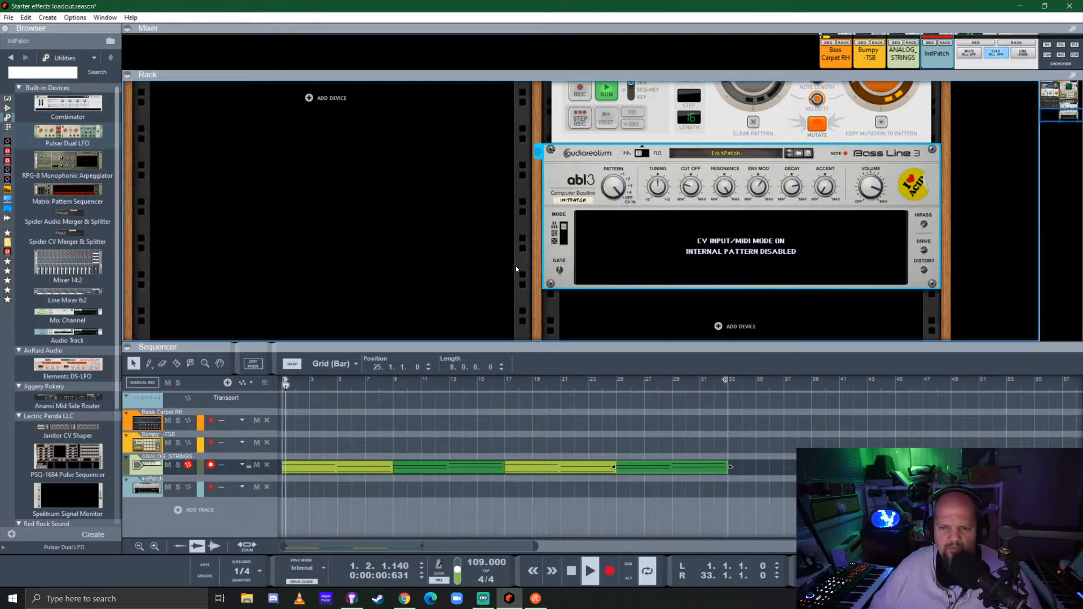
Show the insert effects section of the InitPatch mix channel
{"action": "scroll", "coordinate": [515, 269], "scroll_direction": "up", "scroll_amount": 4}
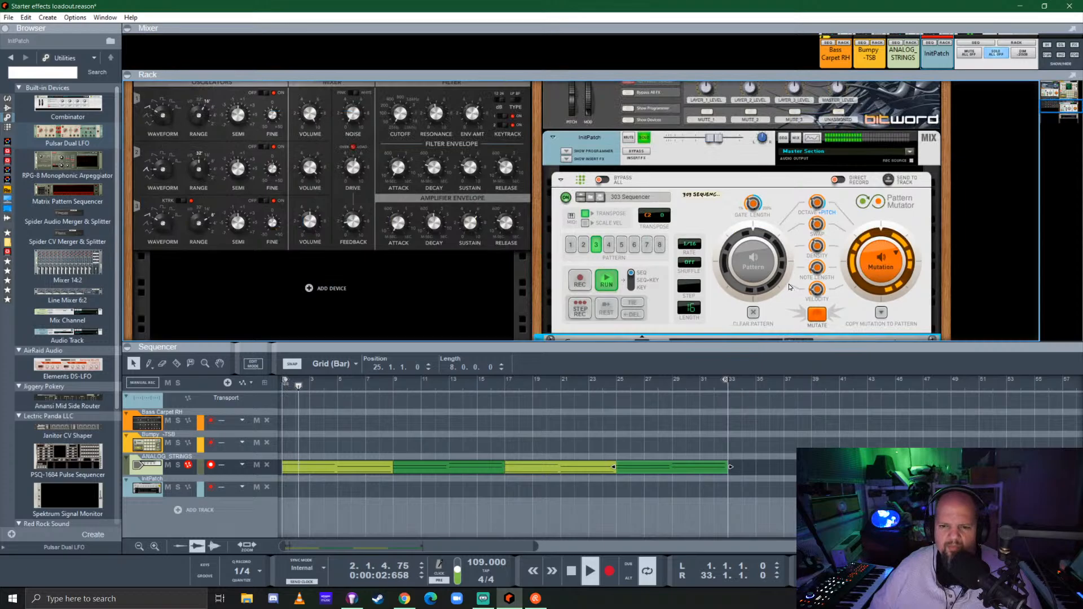
{"action": "scroll", "coordinate": [790, 286], "scroll_direction": "down", "scroll_amount": 8}
{"action": "scroll", "coordinate": [781, 285], "scroll_direction": "up", "scroll_amount": 7}
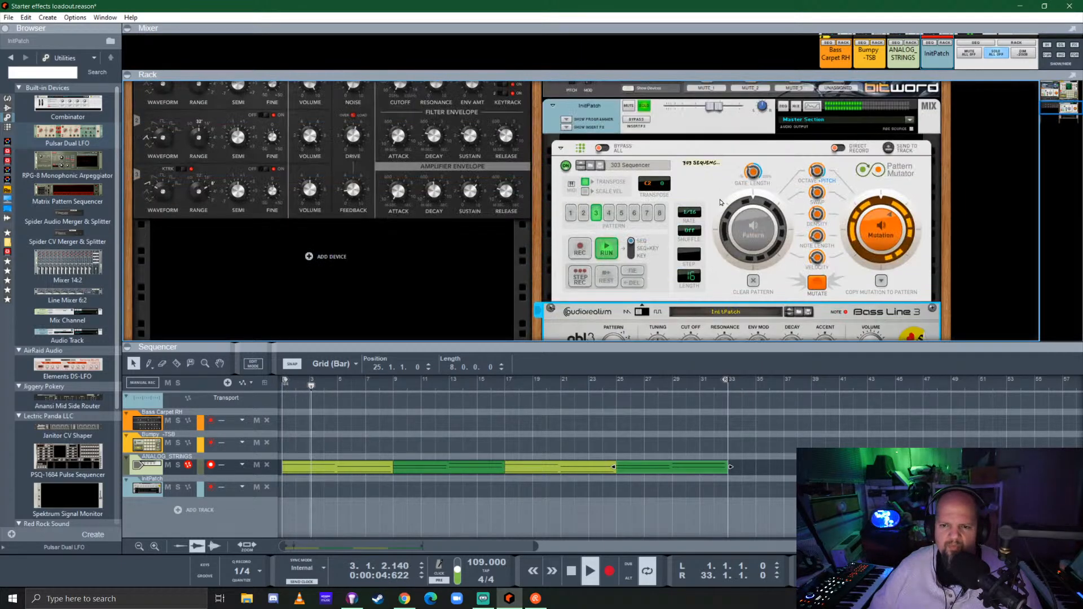
{"action": "scroll", "coordinate": [722, 202], "scroll_direction": "up", "scroll_amount": 3}
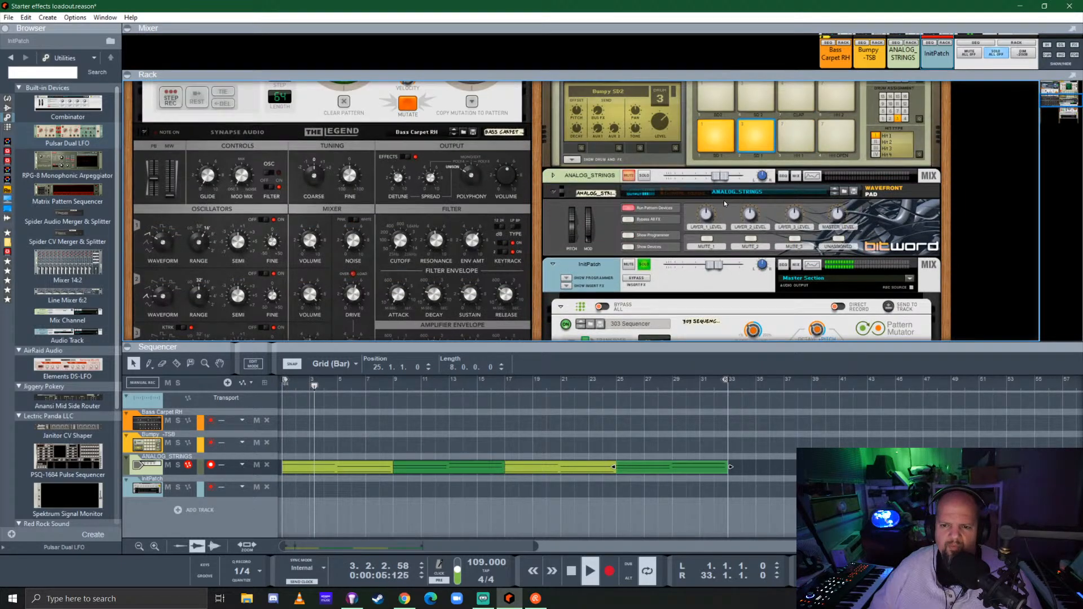
{"action": "left_click", "coordinate": [566, 286]}
{"action": "scroll", "coordinate": [641, 174], "scroll_direction": "down", "scroll_amount": 3}
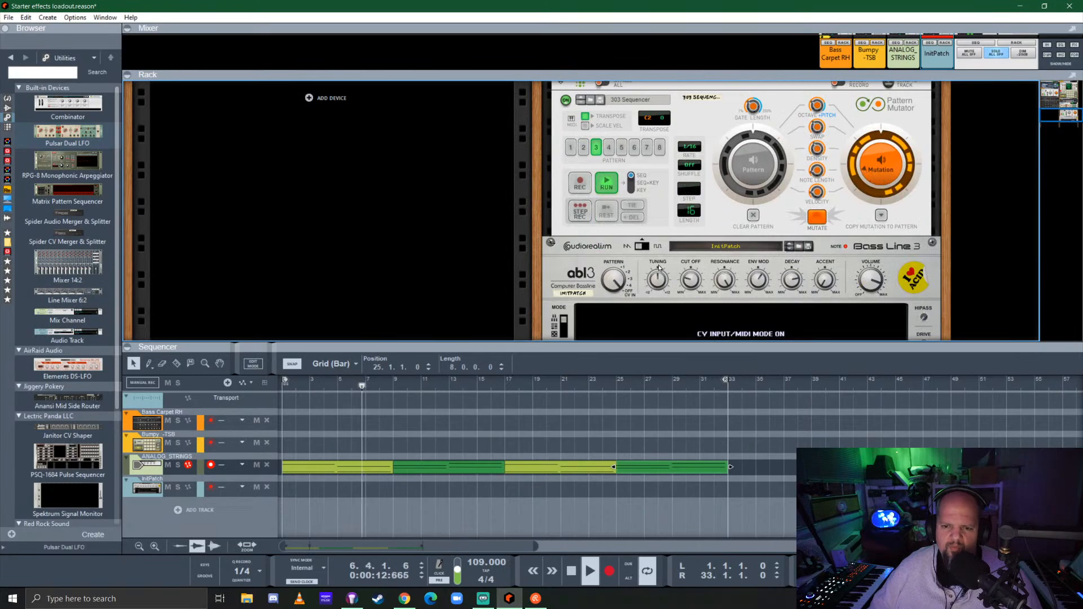
Fine-tune the ABL3 cutoff, envelope modulation and resonance
{"action": "left_click", "coordinate": [691, 281]}
{"action": "left_click_drag", "start_coordinate": [691, 291], "coordinate": [692, 317]}
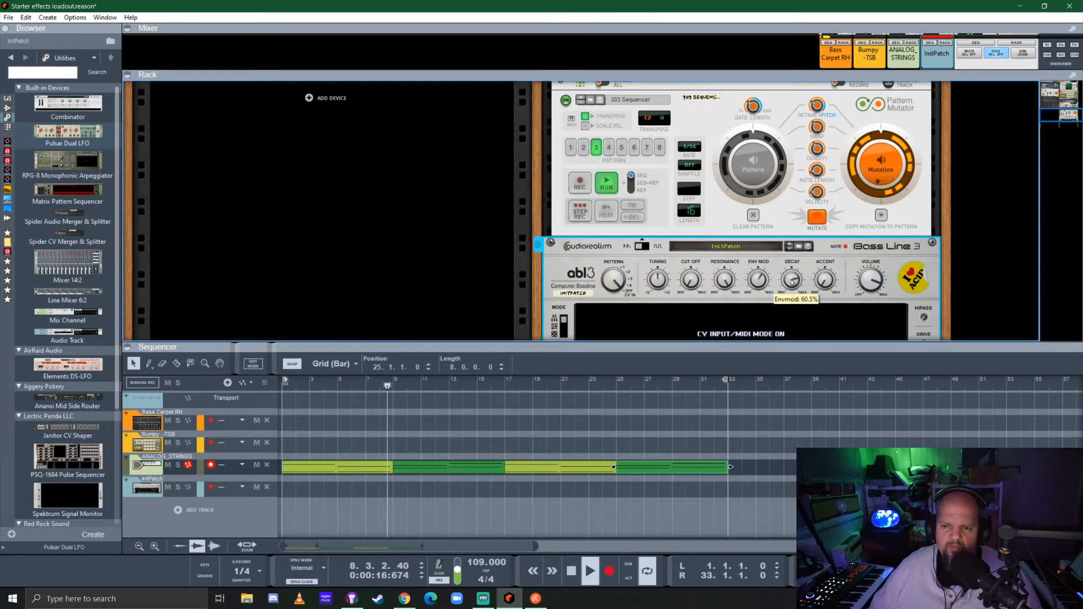
{"action": "left_click_drag", "start_coordinate": [761, 281], "coordinate": [777, 387]}
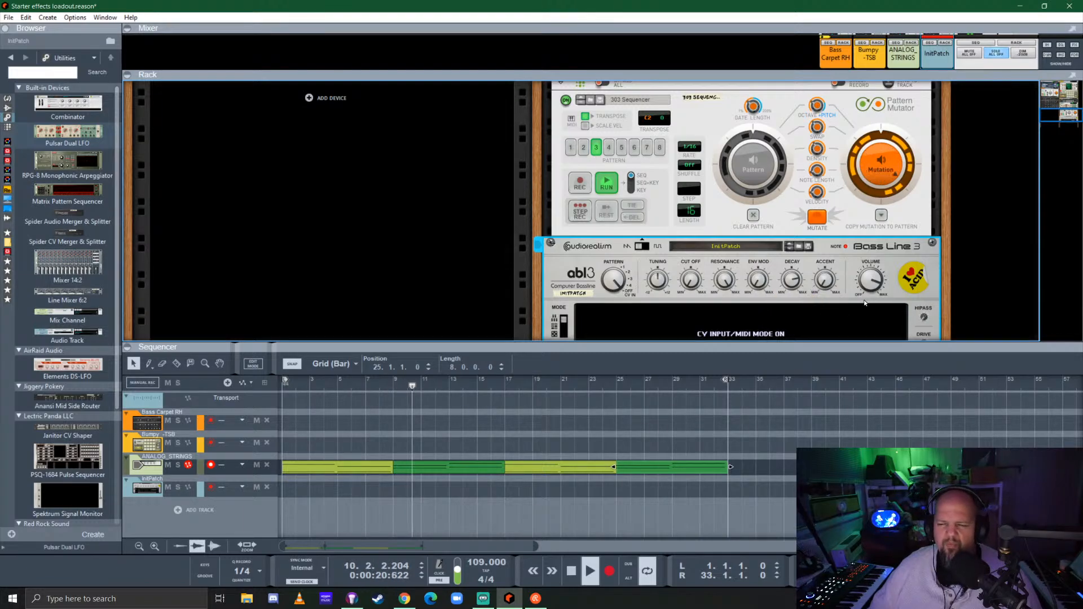
{"action": "left_click_drag", "start_coordinate": [725, 280], "coordinate": [739, 423]}
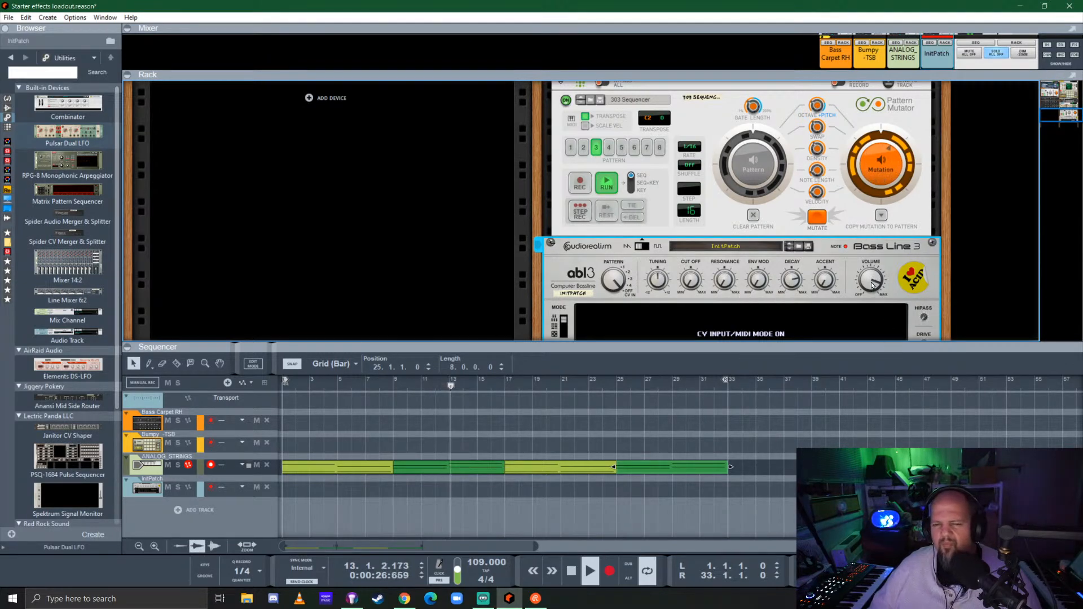
Lower the ABL3 output volume and stop playback
{"action": "mouse_move", "coordinate": [871, 285]}
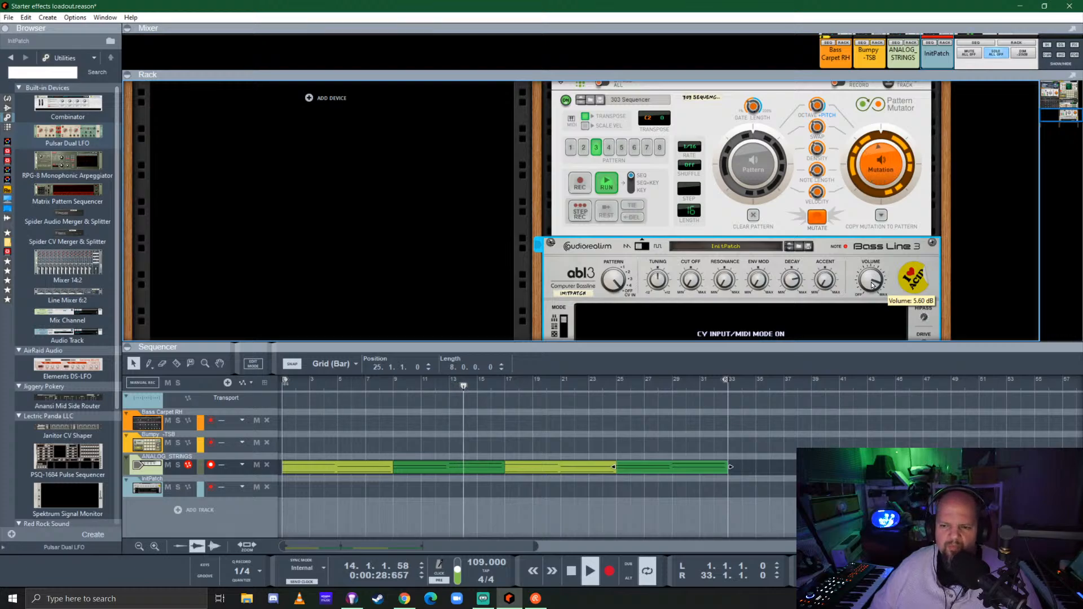
{"action": "left_click_drag", "start_coordinate": [872, 284], "coordinate": [865, 318]}
{"action": "key", "text": "space"}
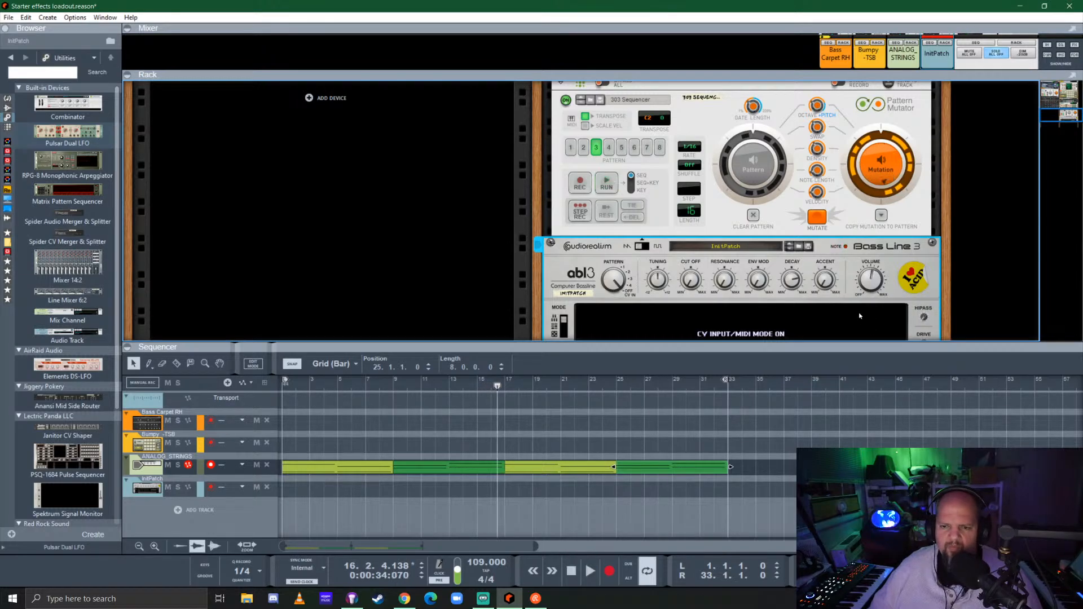